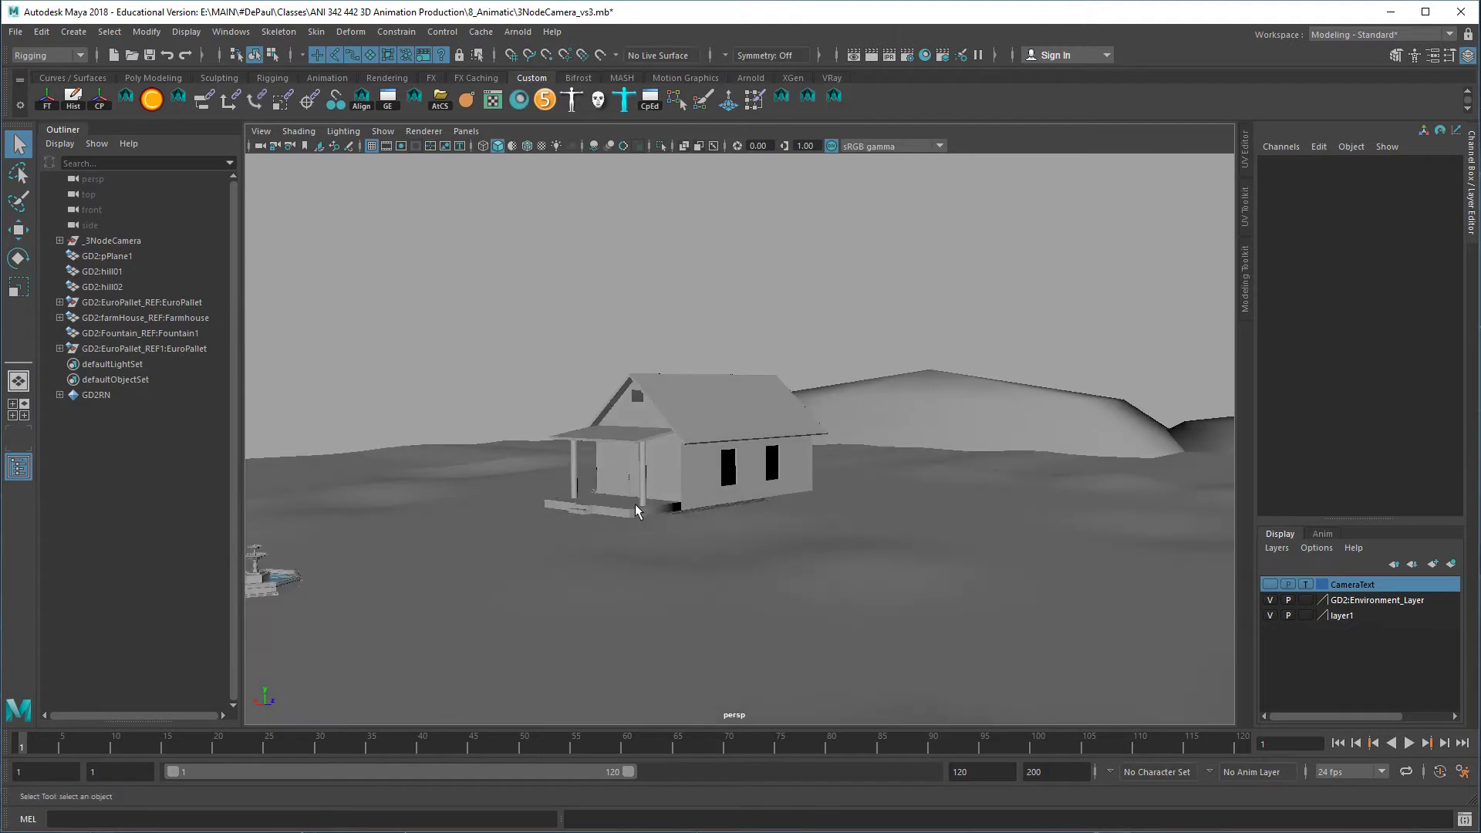
right_click_drag(705, 555, 889, 596, "alt")
left_click_drag(890, 596, 972, 555, "alt")
right_click_drag(972, 556, 1010, 538, "alt")
left_click_drag(1010, 539, 978, 546, "alt")
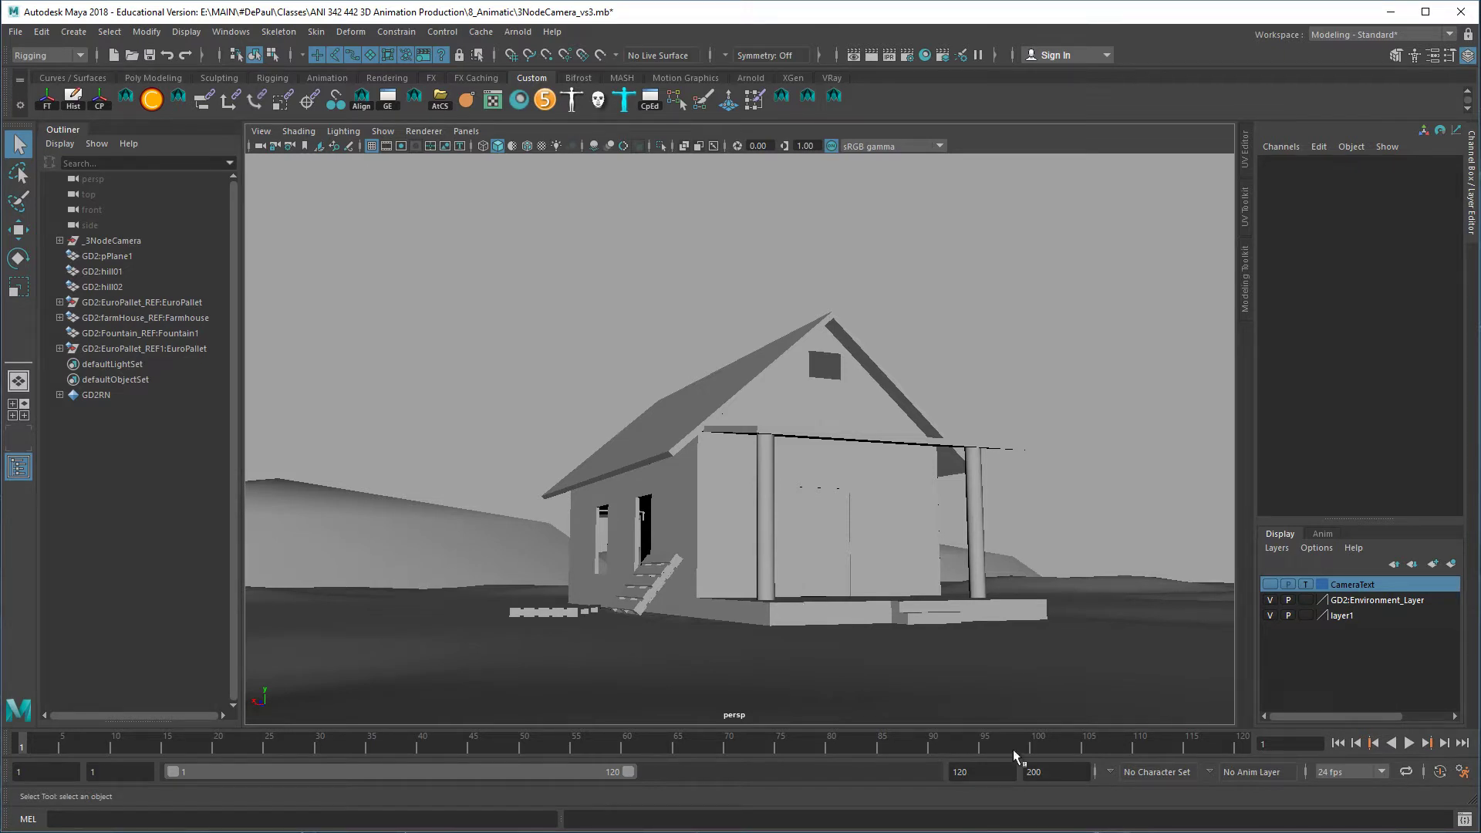
Switch to the browser, play the Hybrid 4 Camera Dolly video on YouTube, and return to Maya
key("alt+Tab")
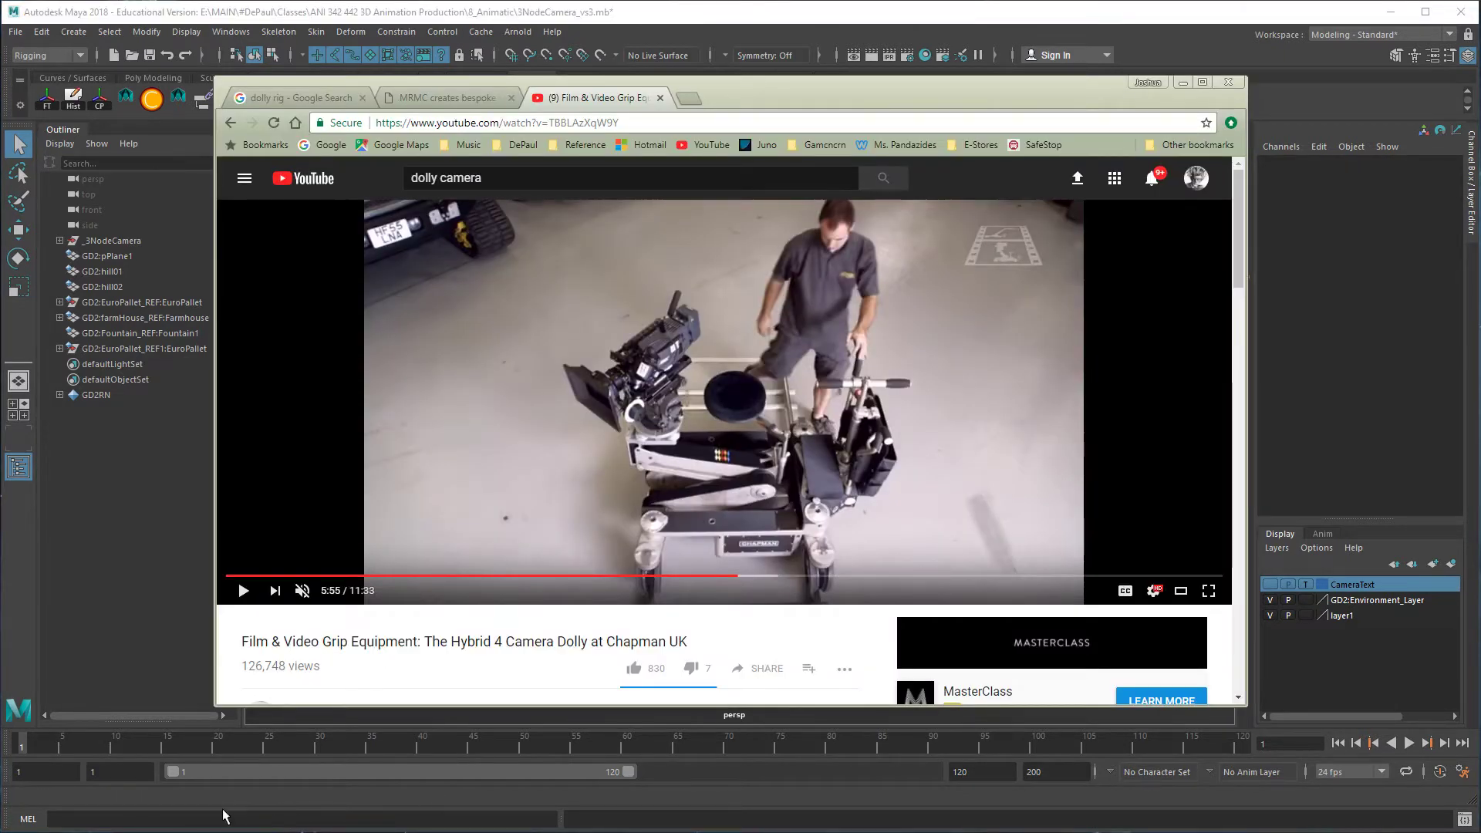
key("space")
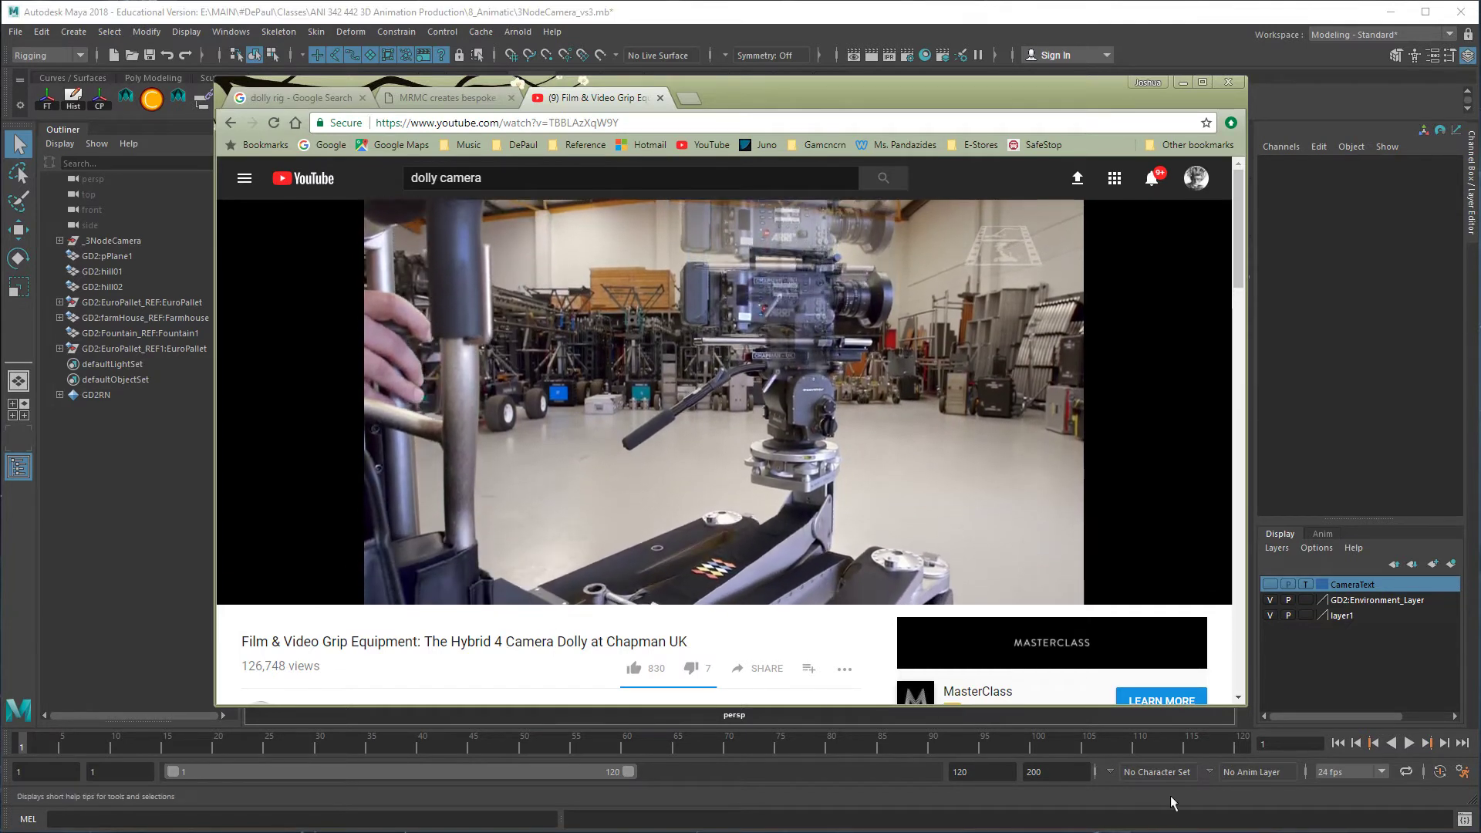
left_click(1183, 83)
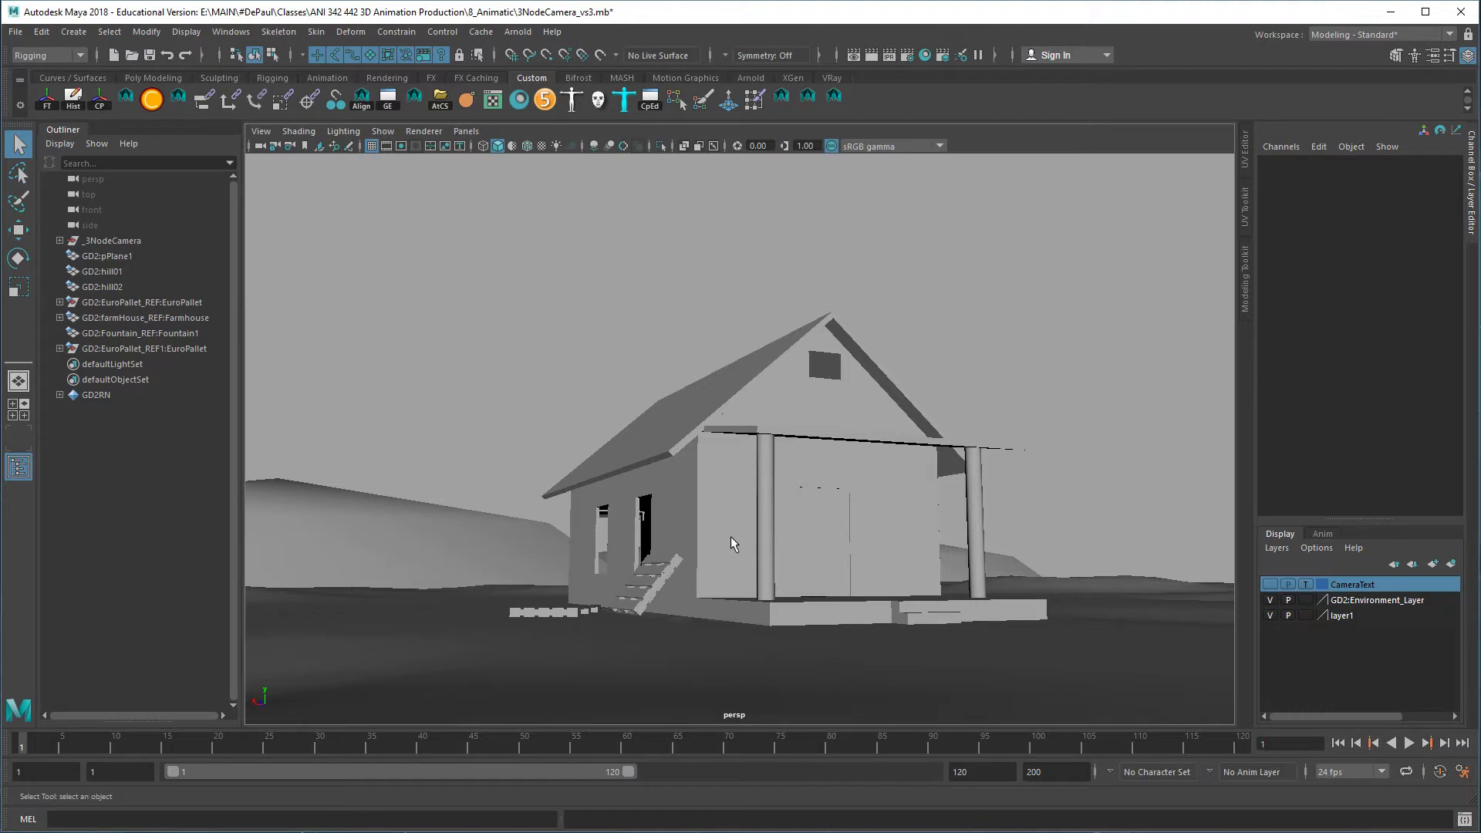
left_click_drag(878, 551, 815, 465, "alt")
middle_click_drag(815, 465, 826, 521, "alt")
left_click_drag(826, 521, 851, 475, "alt")
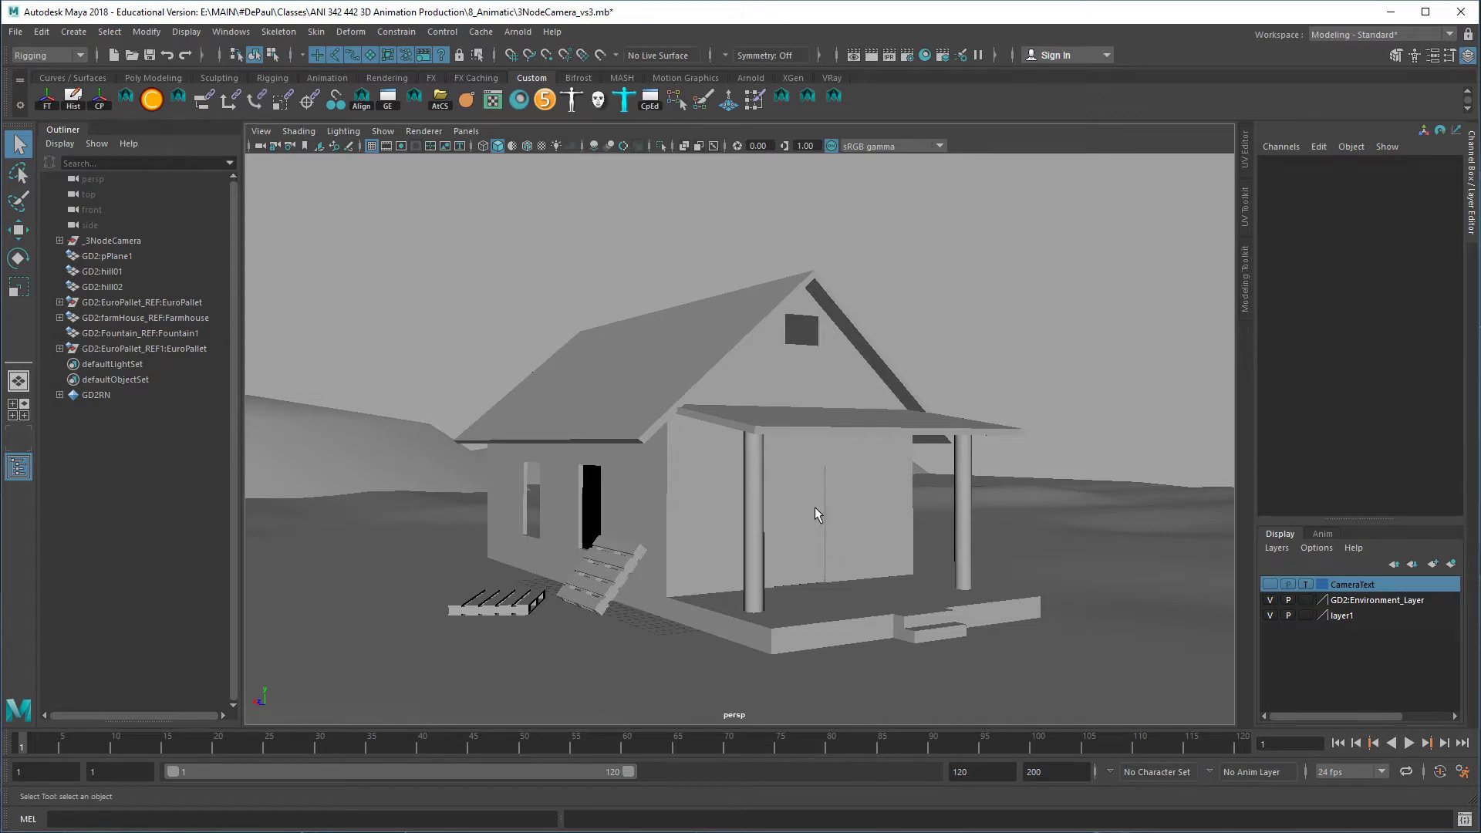
left_click_drag(825, 515, 816, 469, "alt")
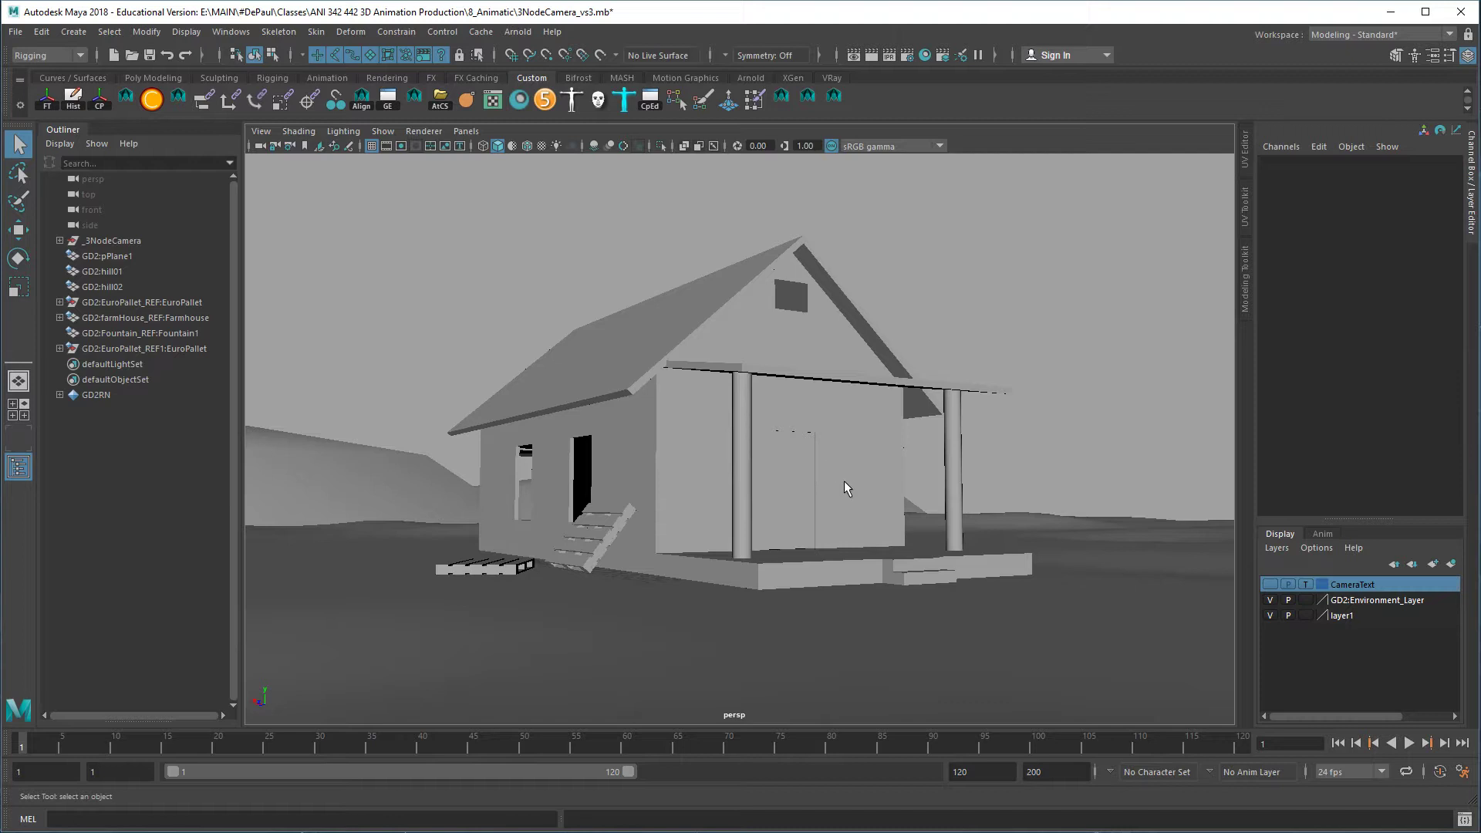
middle_click_drag(811, 484, 822, 467, "alt")
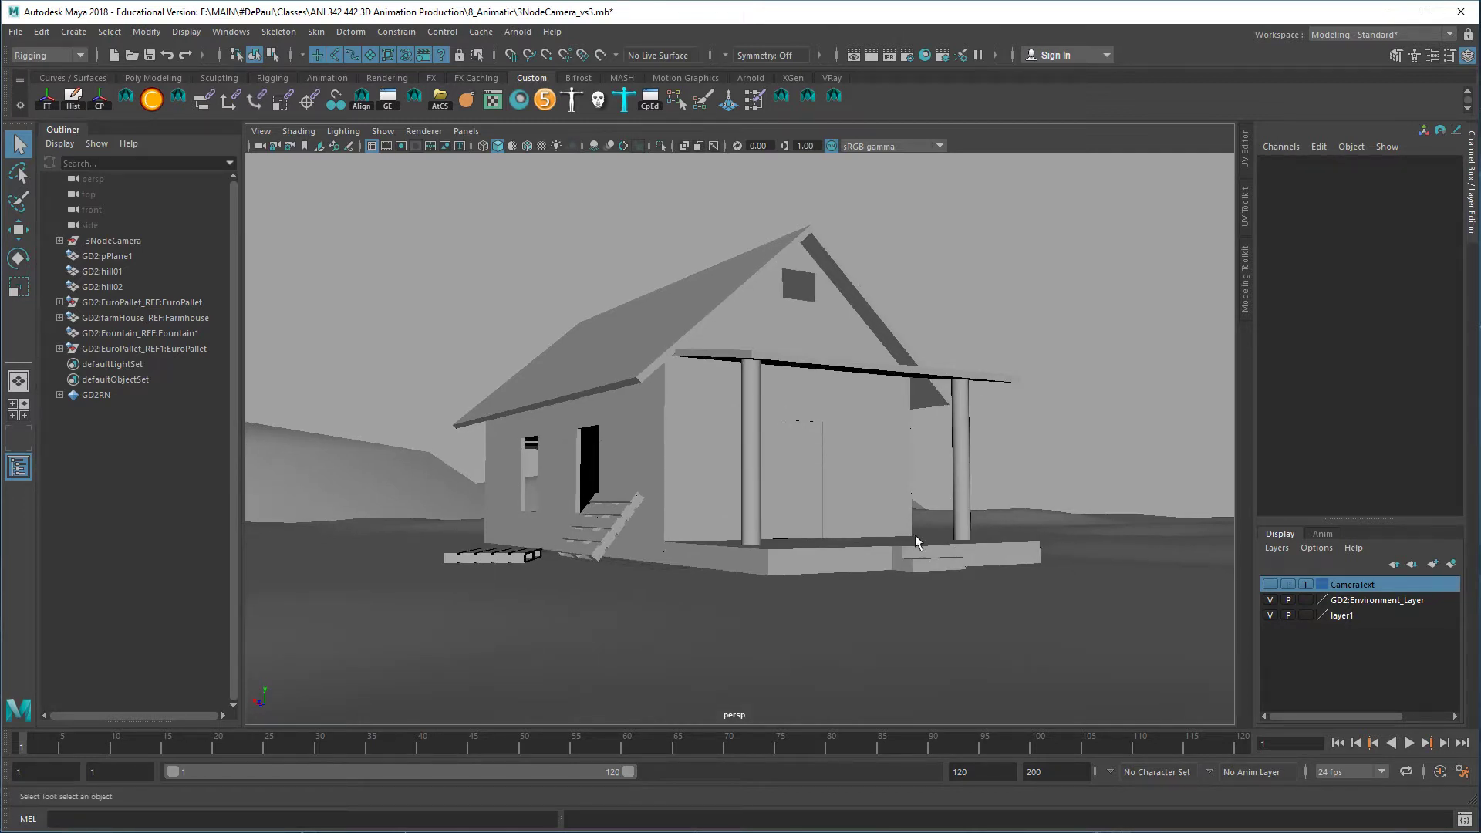
Open the scene Starfish_shot01_vs02.mb from the Shot 01 folder under the project's Shots scenes
left_click(17, 33)
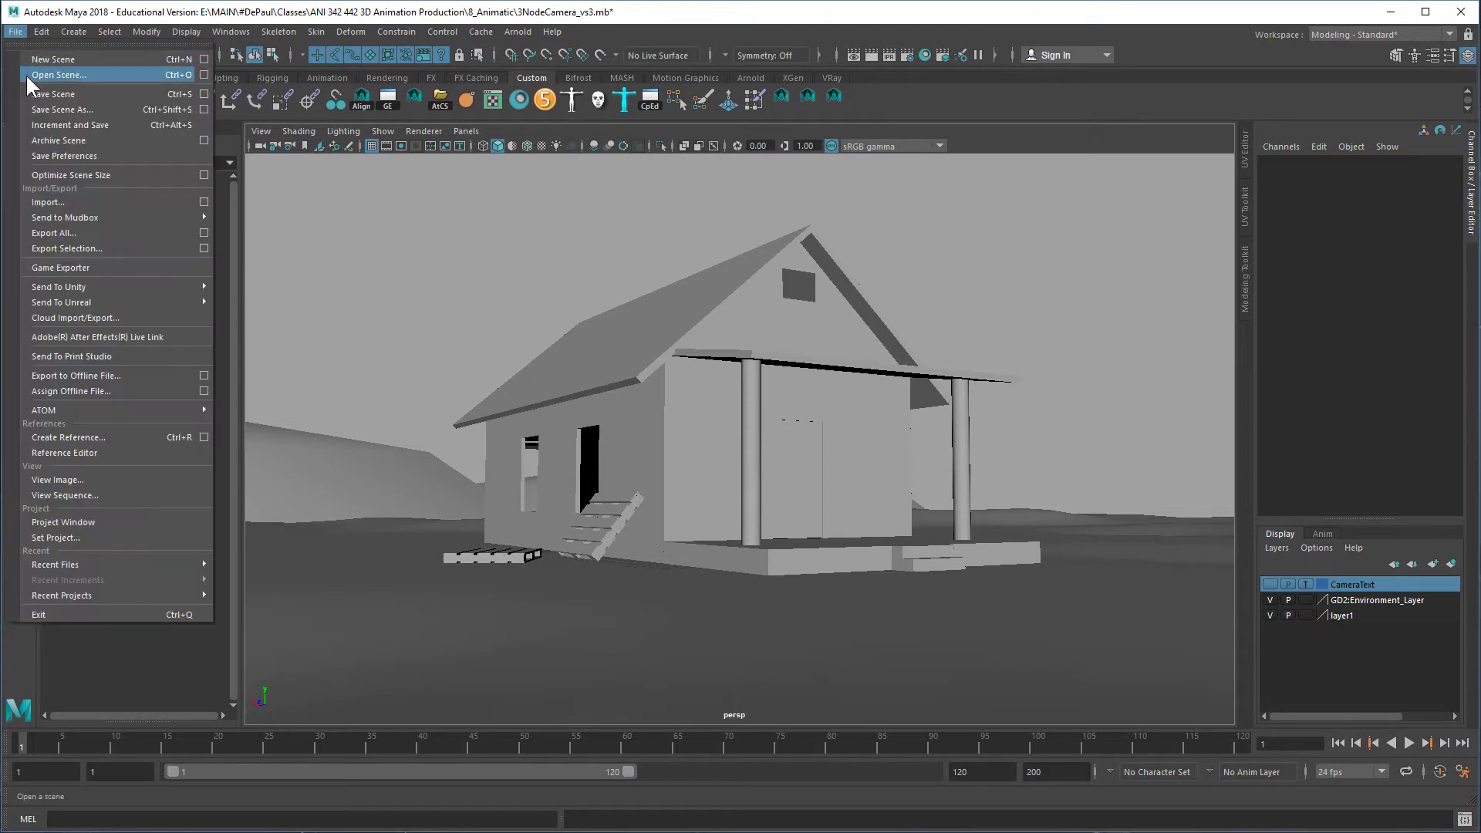
left_click(54, 68)
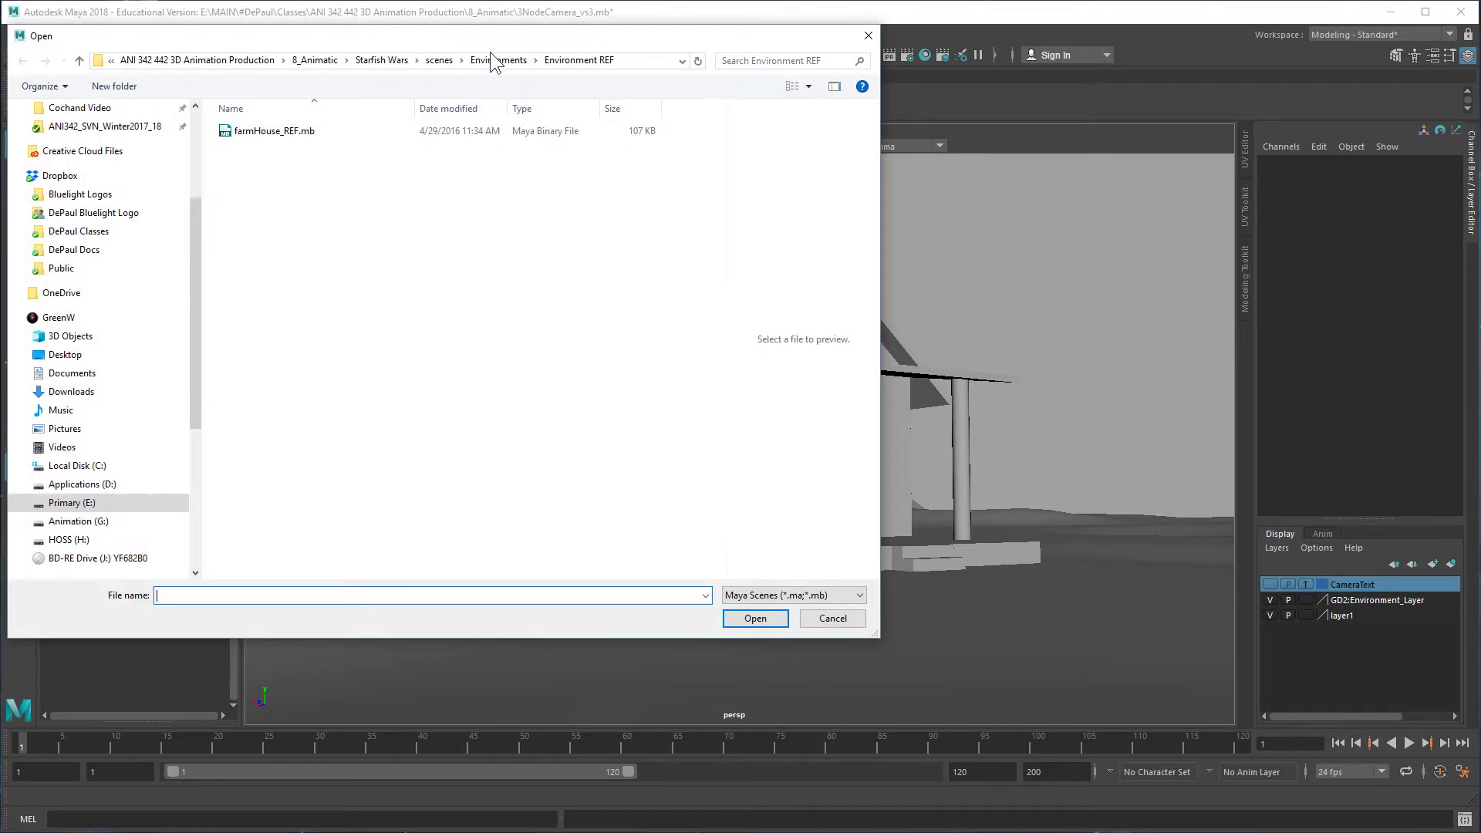
left_click(439, 61)
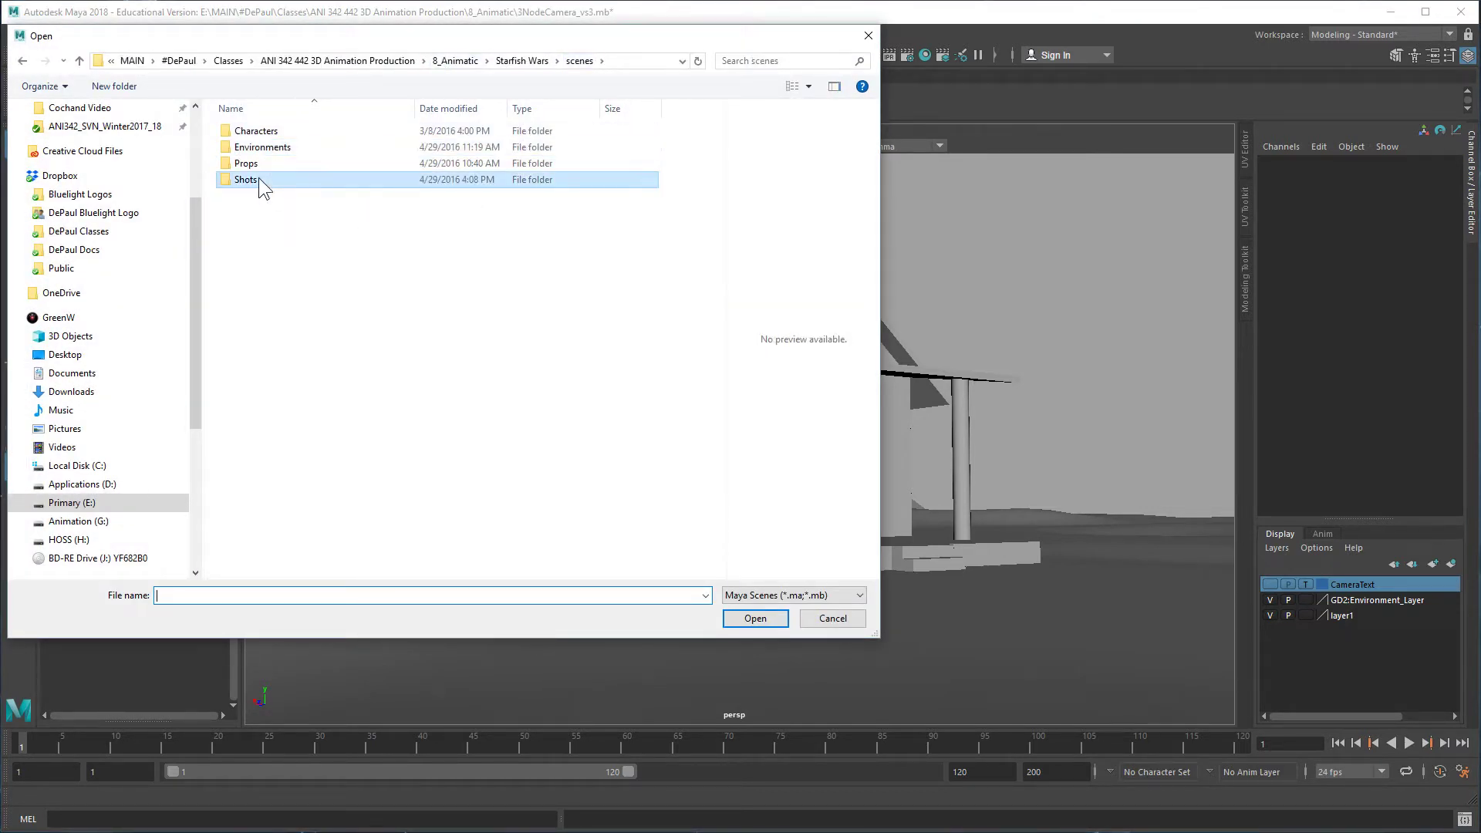
double_click(257, 179)
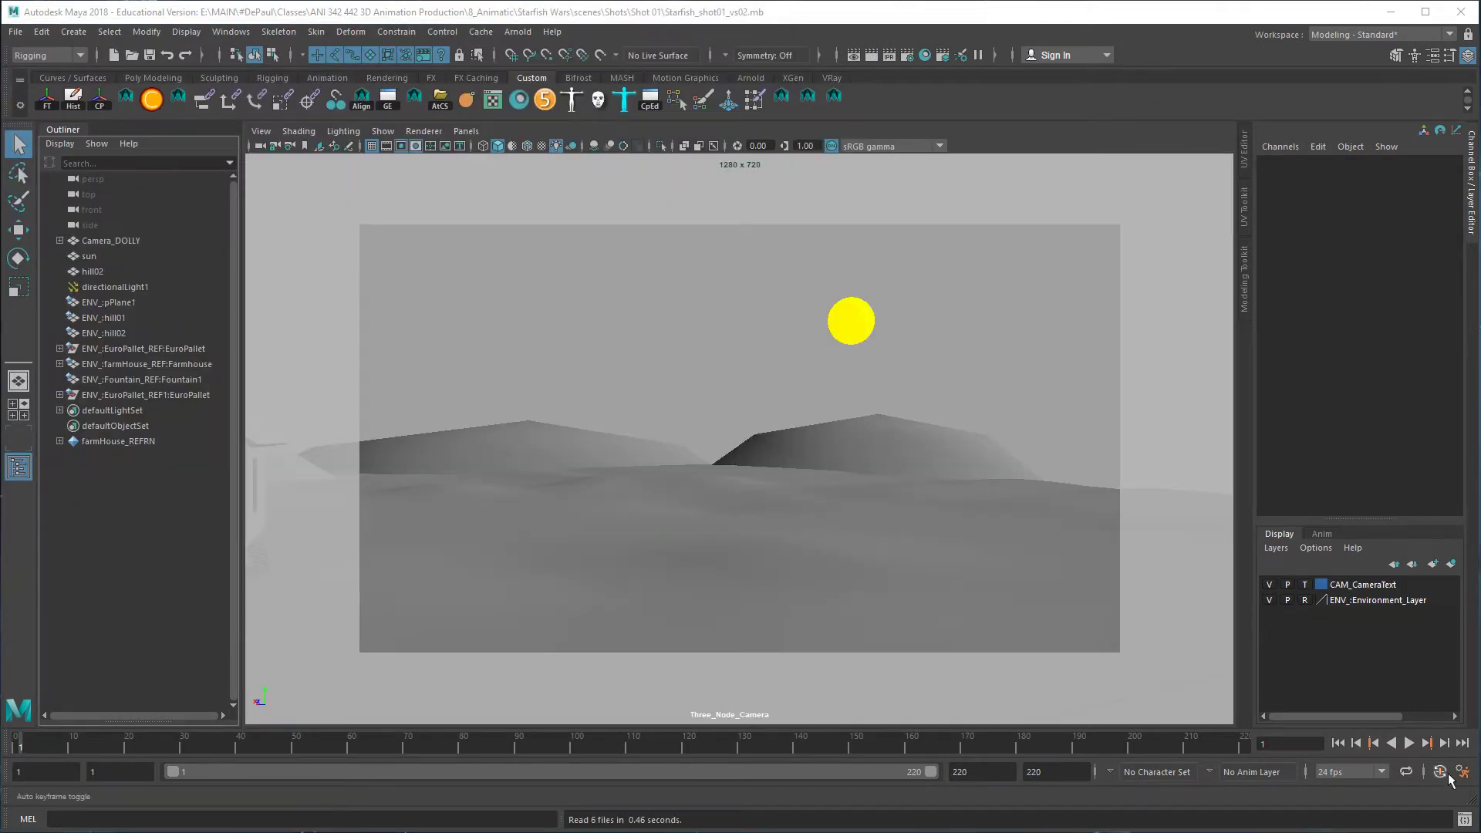
Play the shot's animation, view the CameraMoves reference picture, and close the picture
left_click(1408, 743)
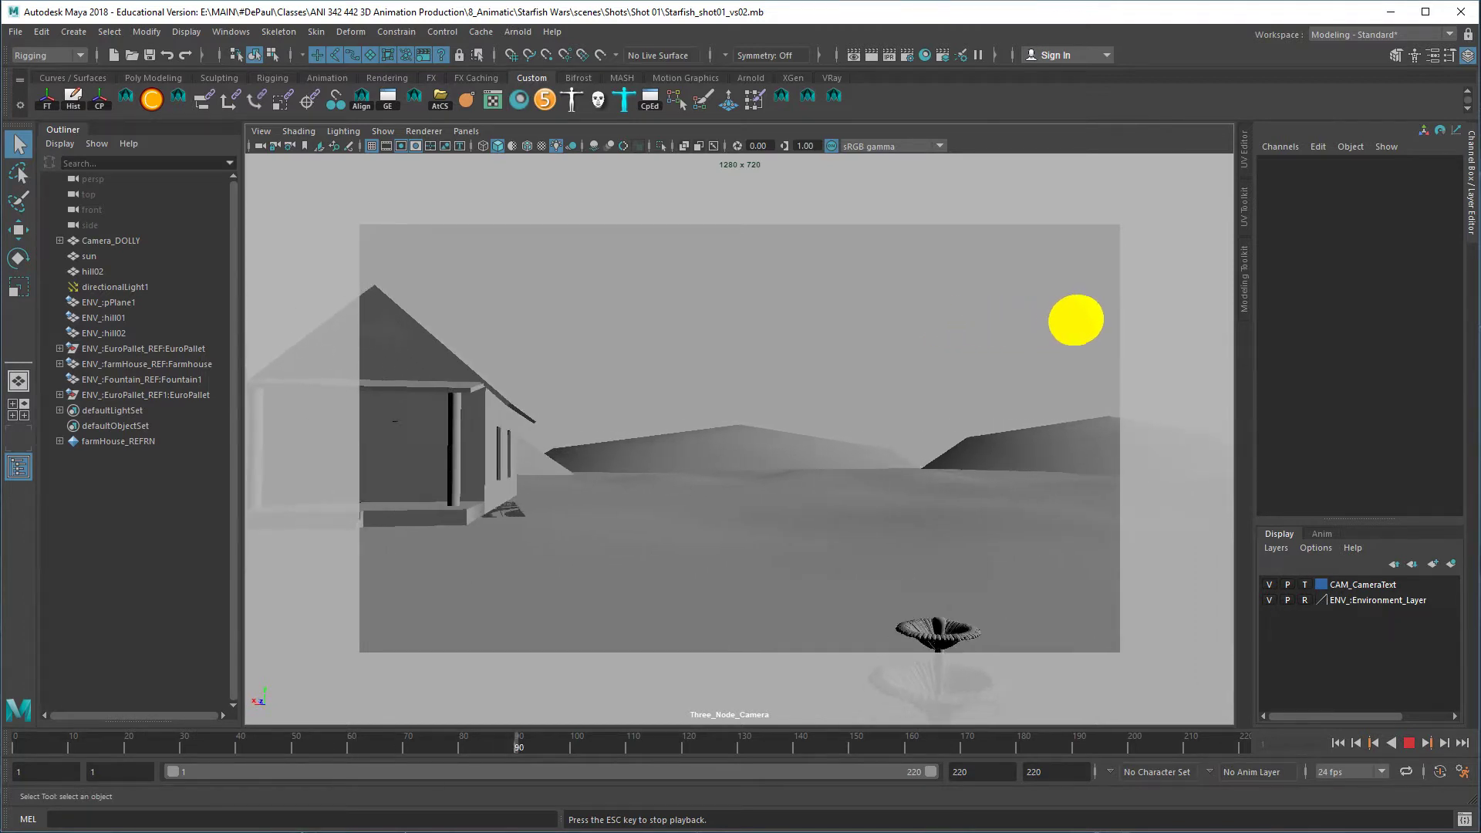
key("alt+Tab")
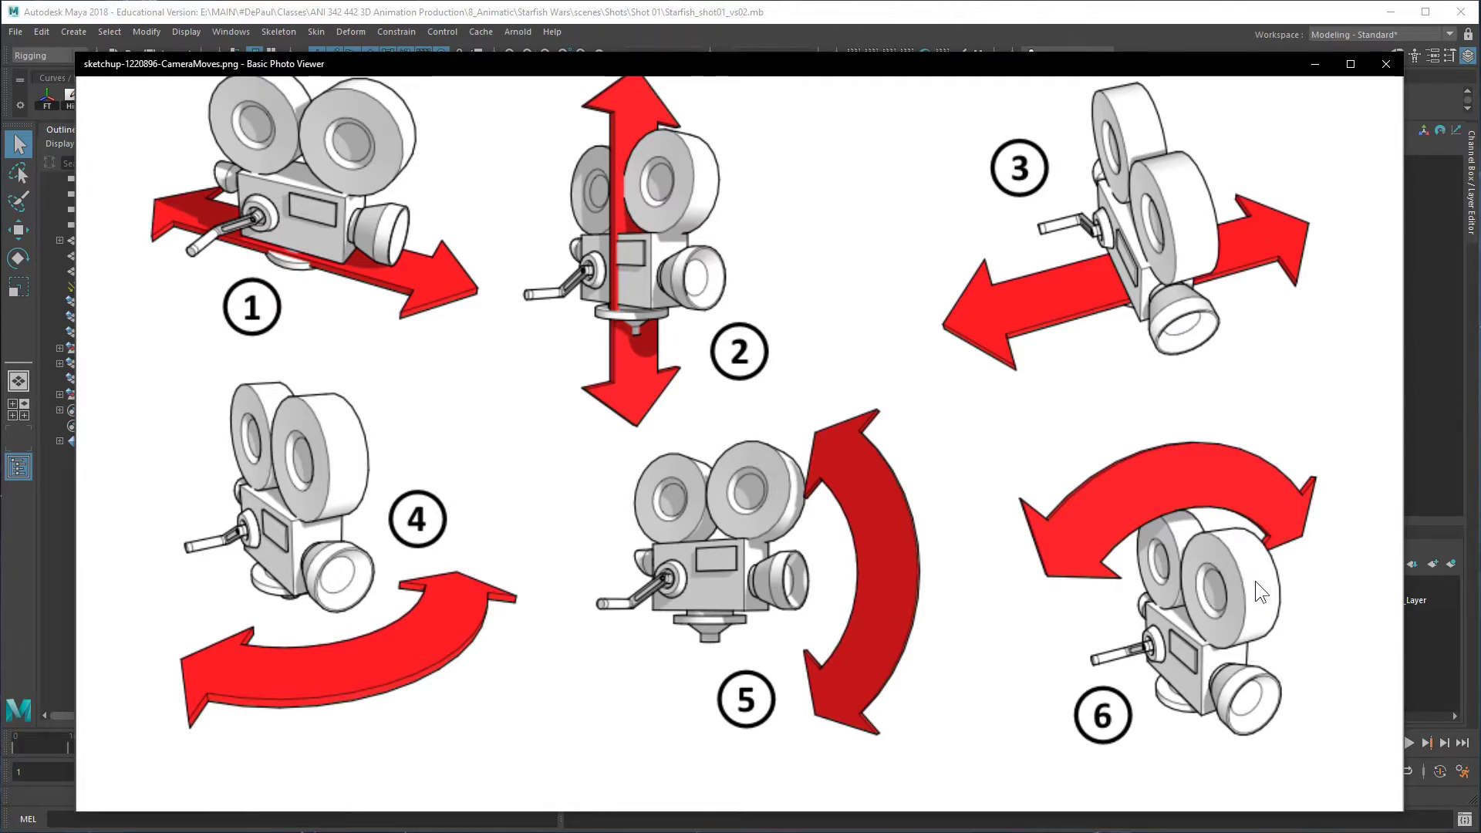
left_click(1385, 64)
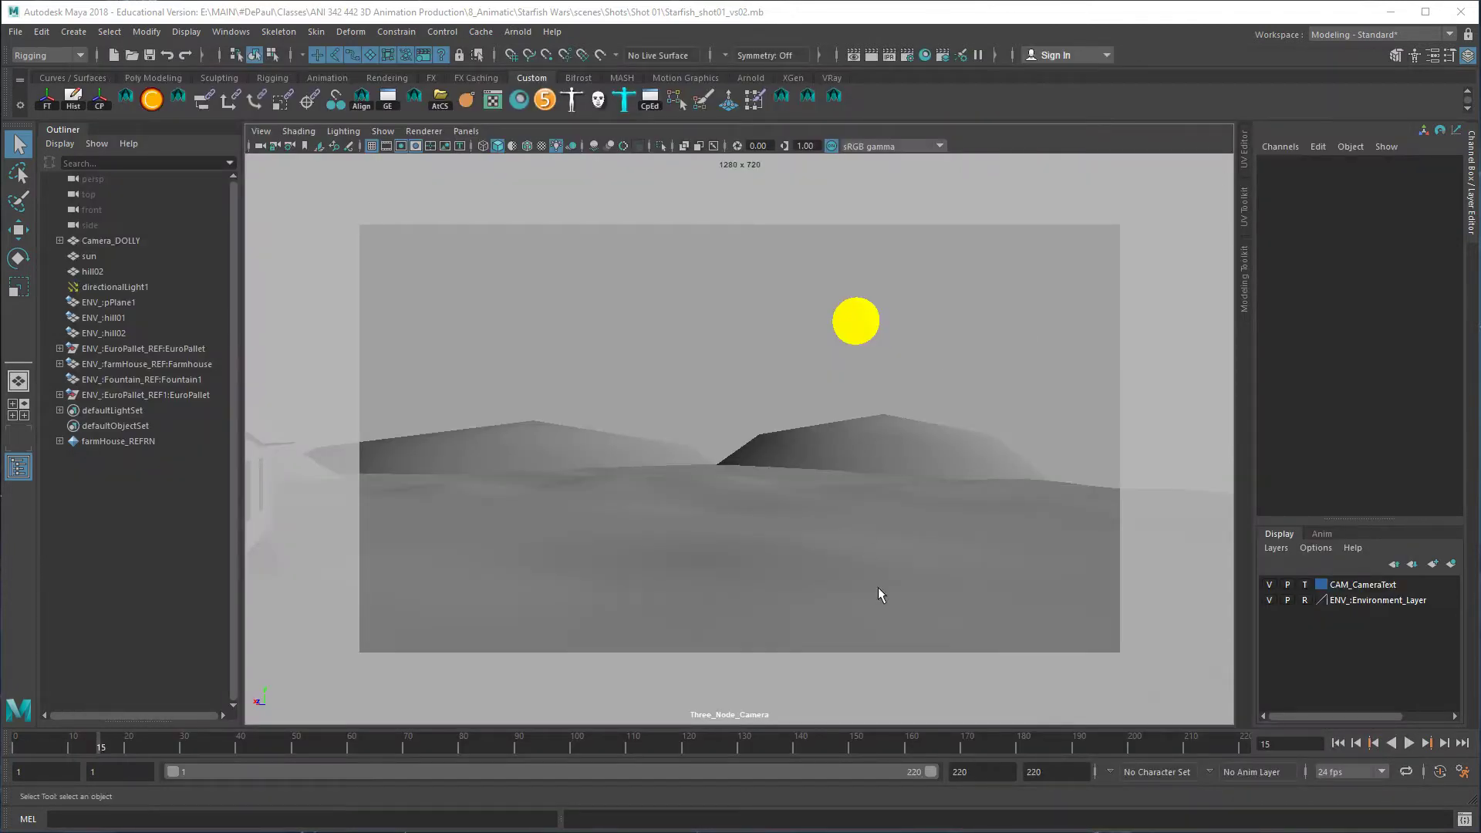
Return to frame 1, replay the shot through Three_Node_Camera, and stop playback at about frame 204
left_click(21, 745)
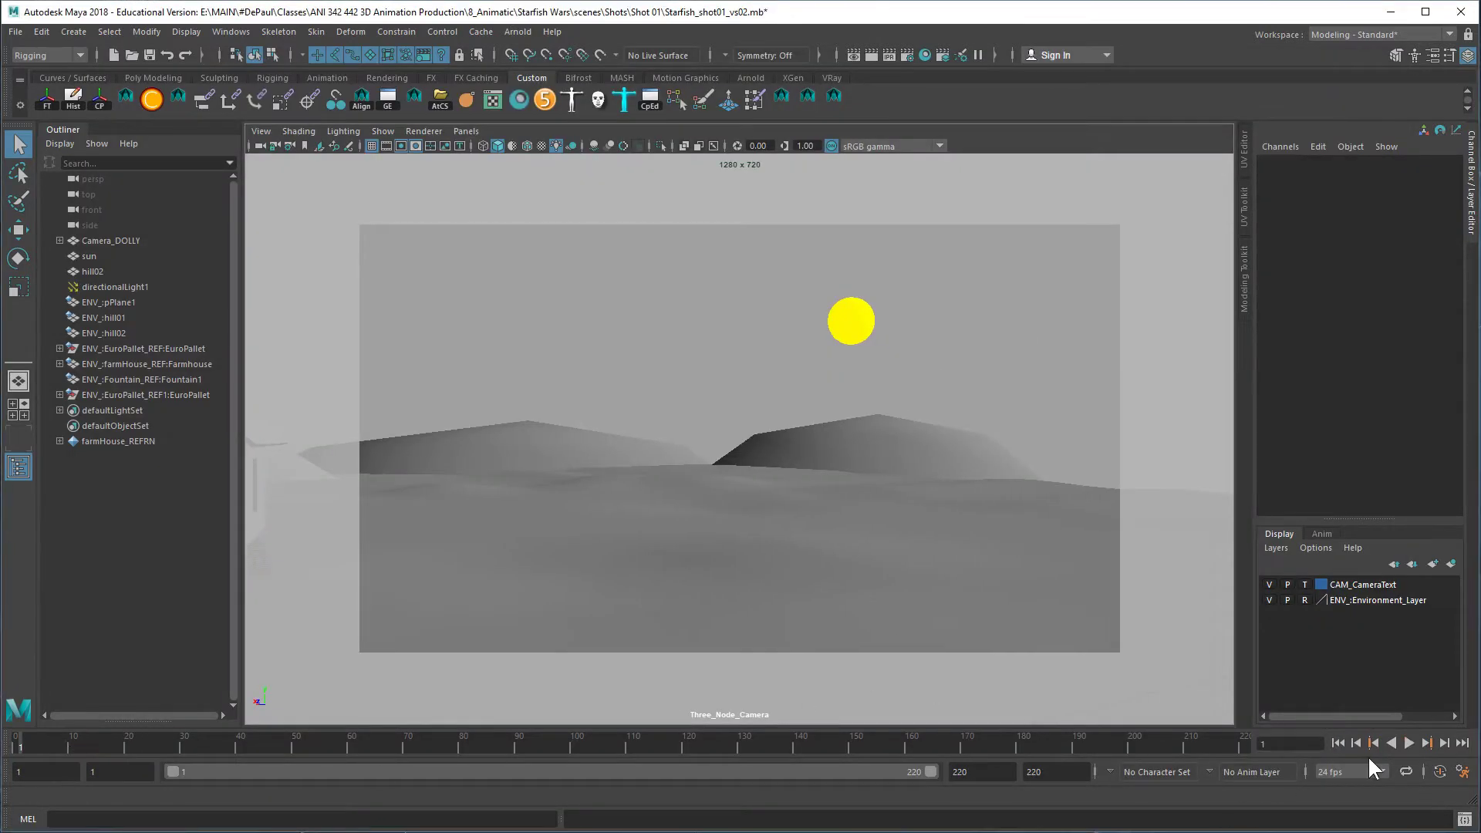
left_click(1408, 743)
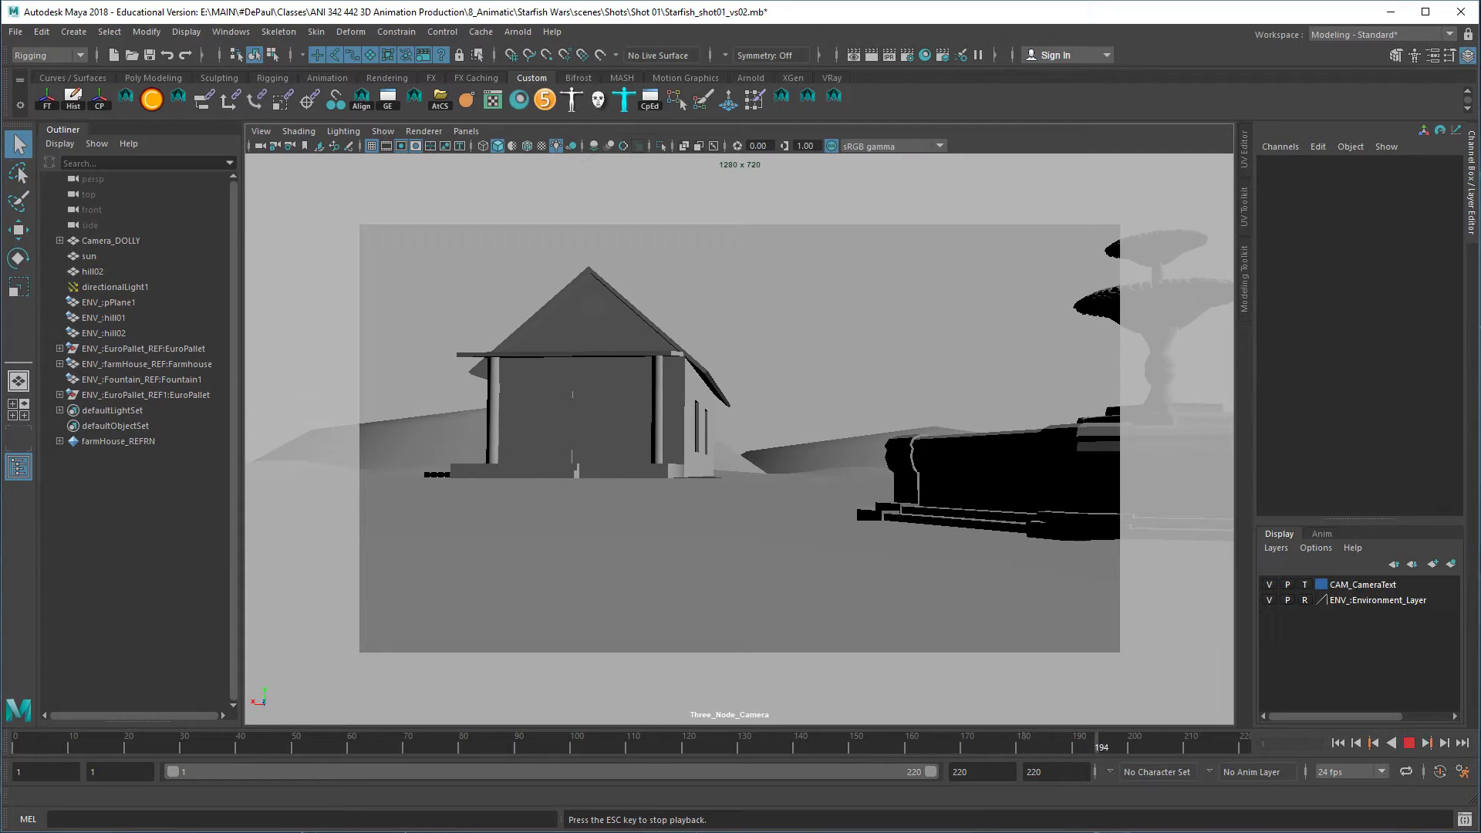
left_click(1410, 745)
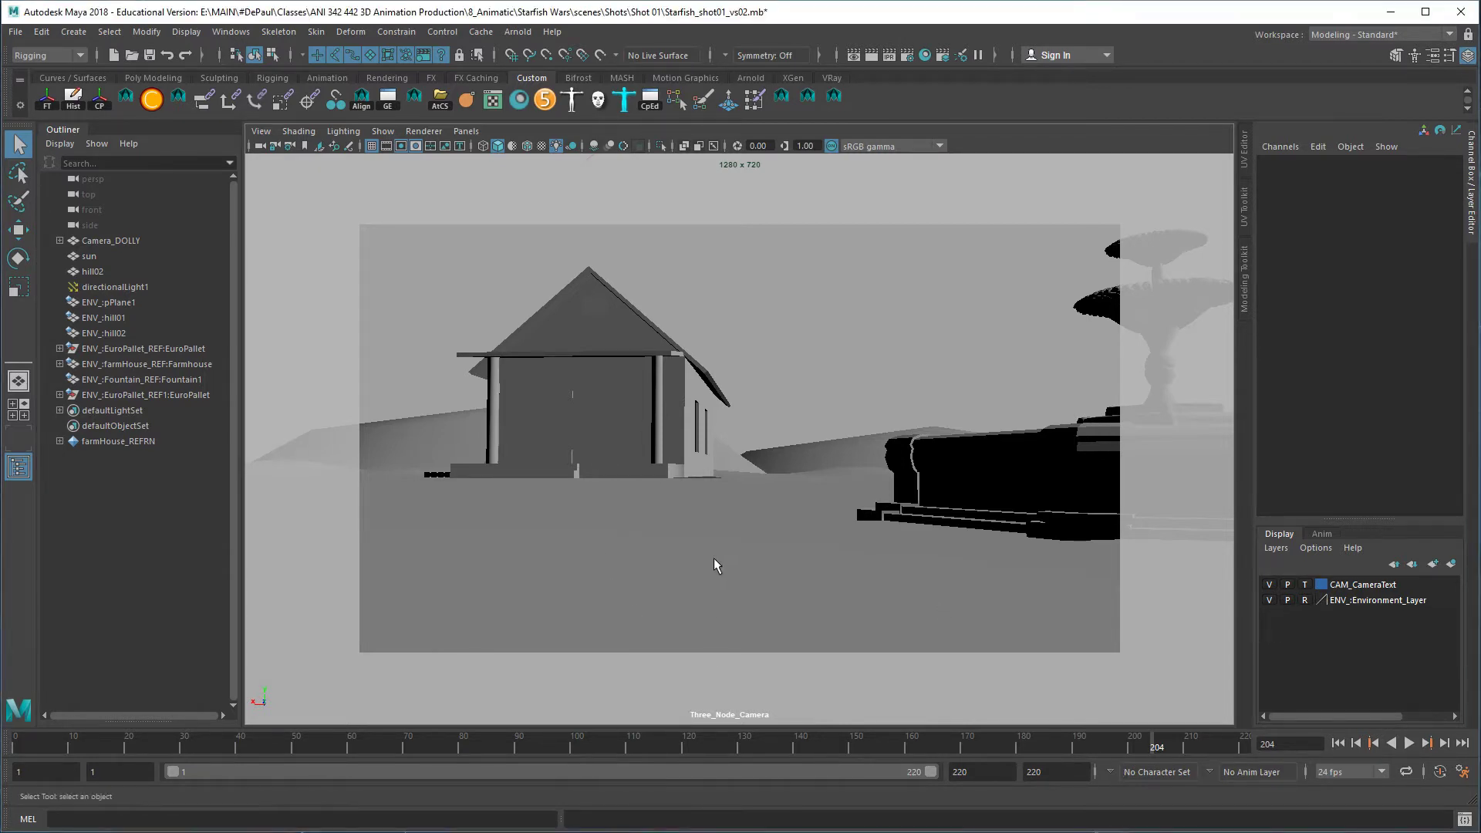
Replace the top view with a new perspective camera, maximize that view, and frame the front of the farmhouse
key("space")
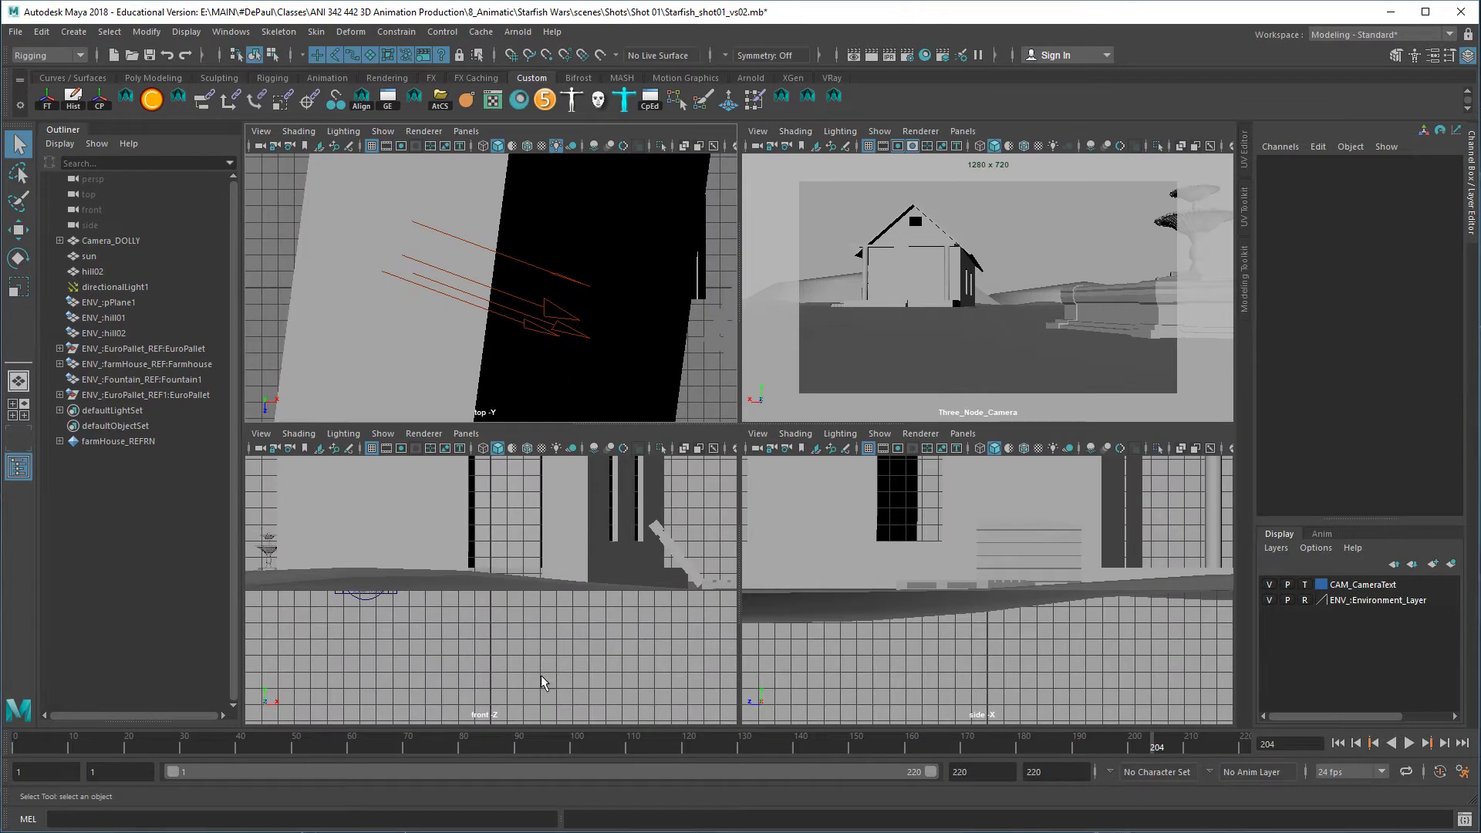
left_click(466, 131)
mouse_move(509, 146)
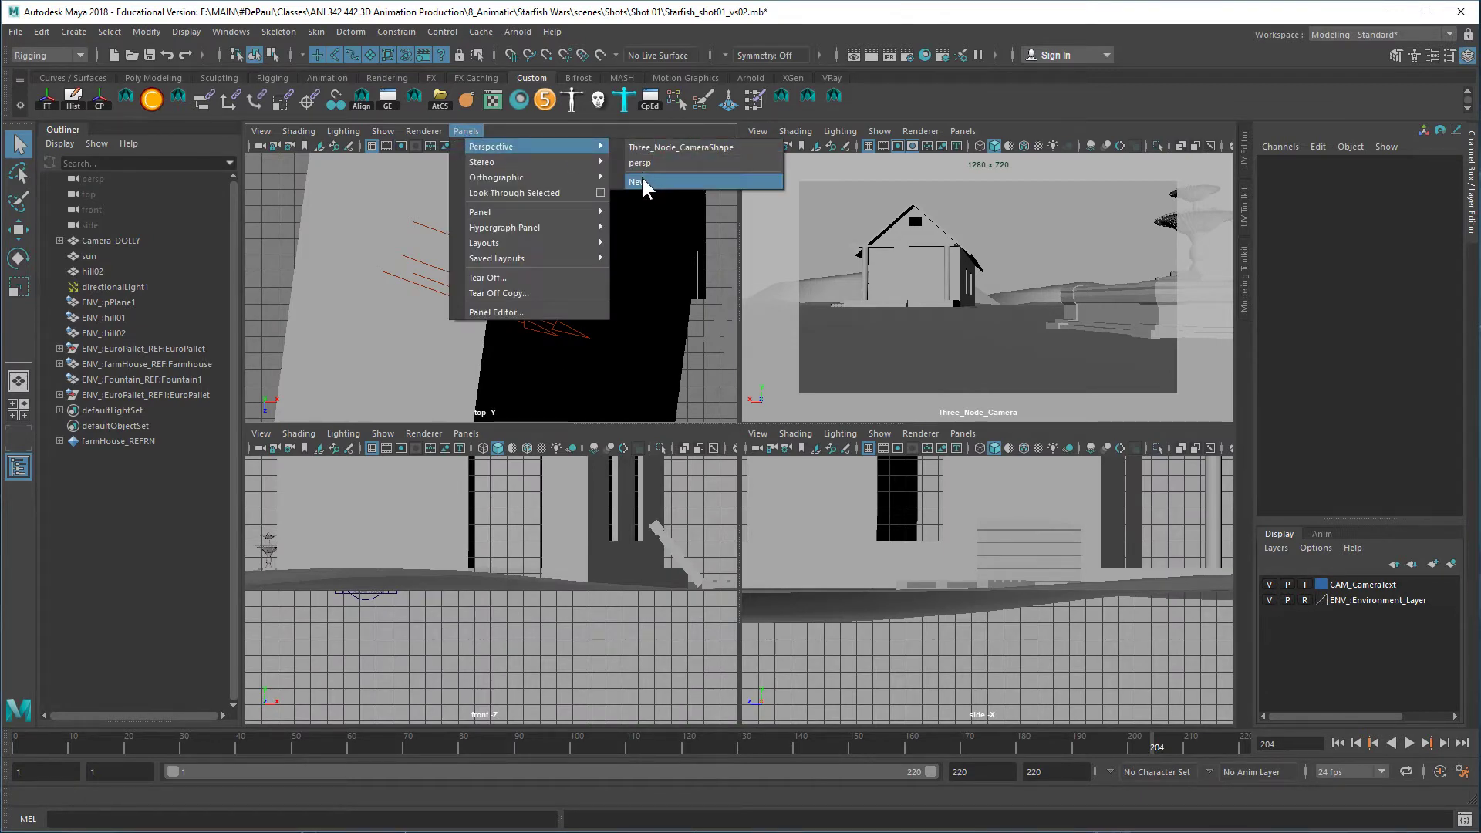
left_click(641, 182)
key("space")
left_click_drag(751, 357, 455, 348, "alt")
middle_click_drag(734, 424, 685, 461, "alt")
scroll(671, 420, "down", 1)
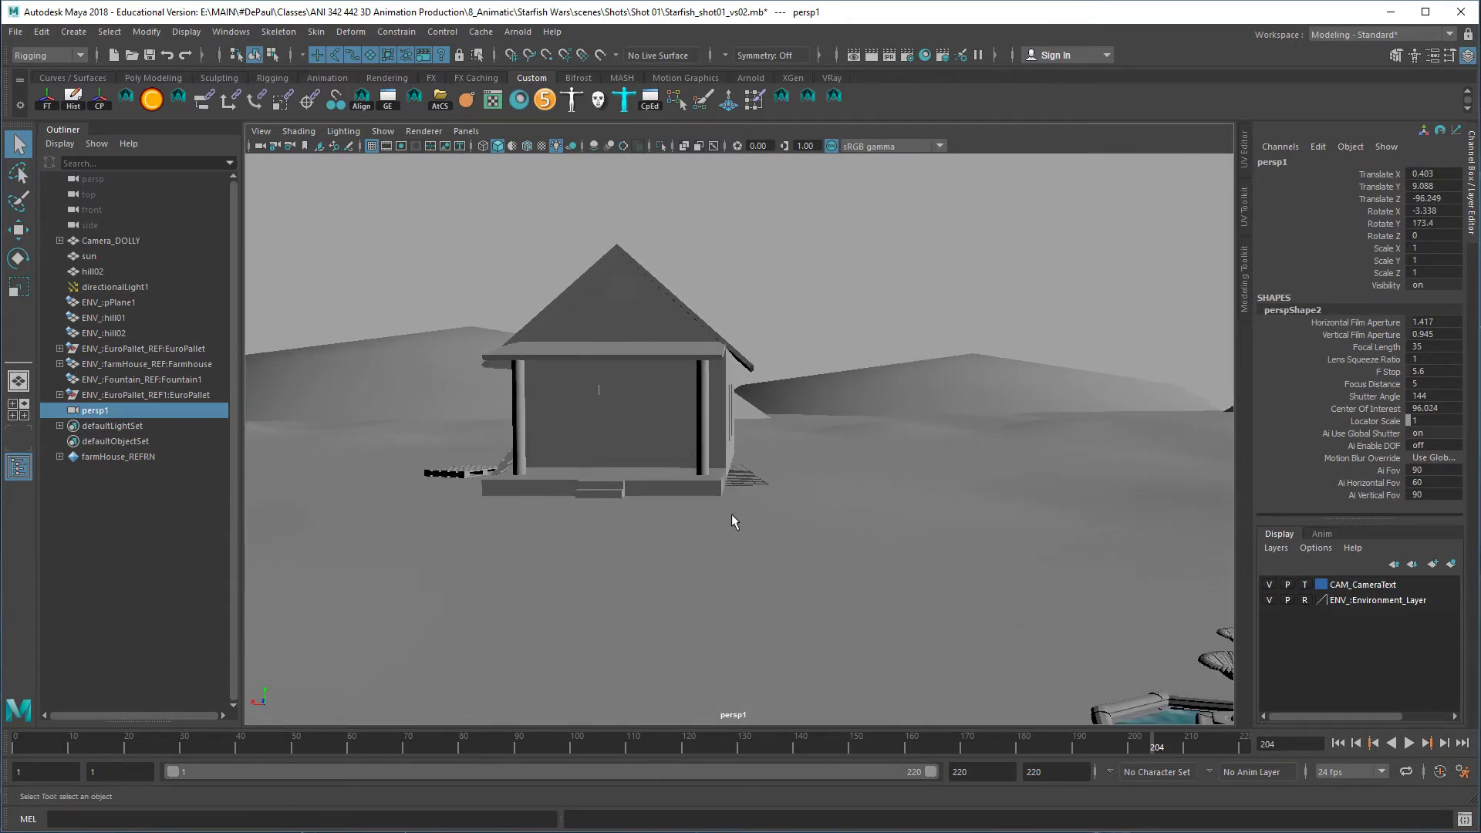
left_click_drag(734, 522, 705, 563, "alt")
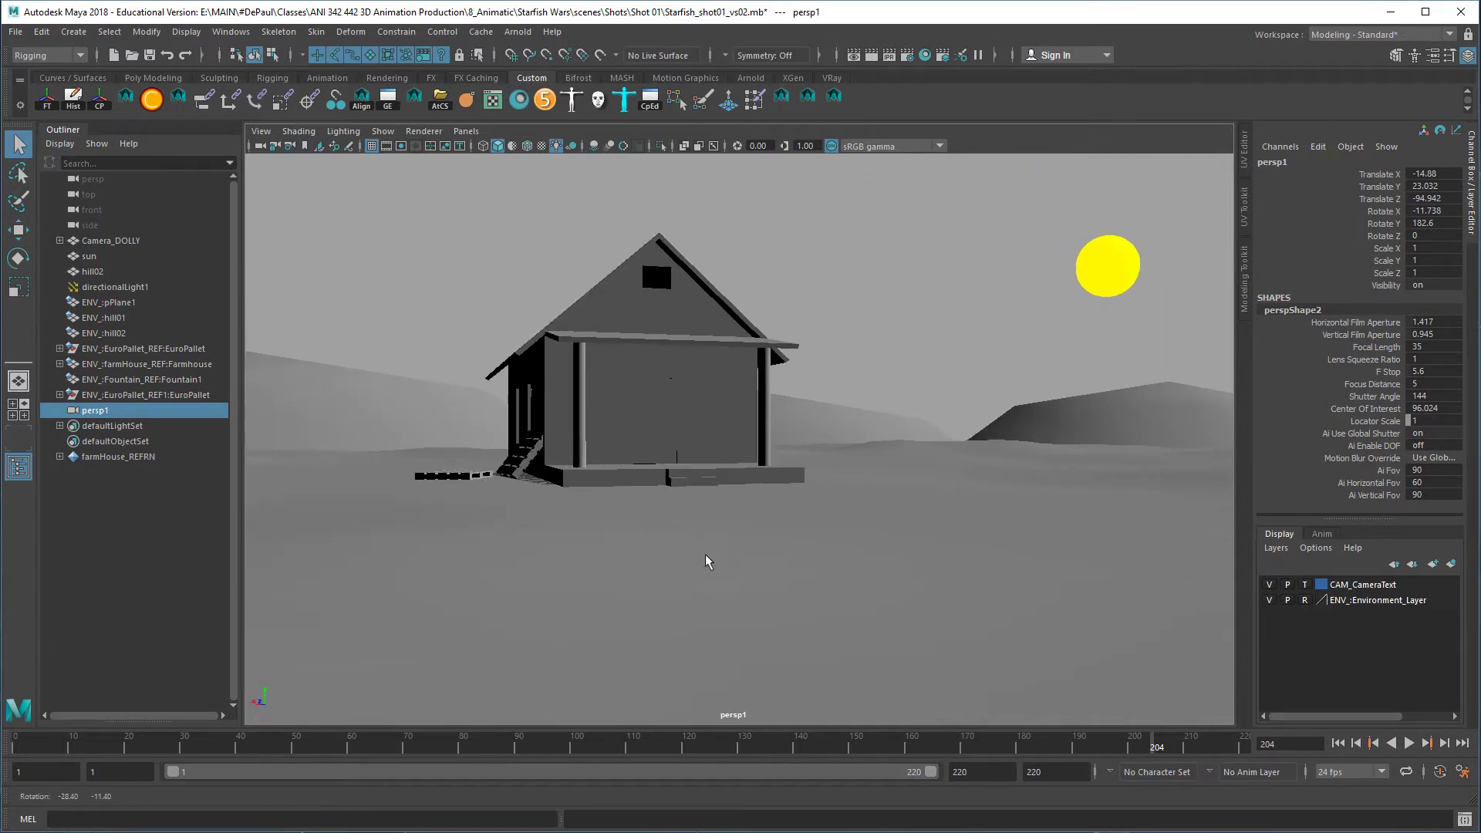
middle_click_drag(704, 562, 658, 566, "alt")
scroll(658, 565, "down", 2)
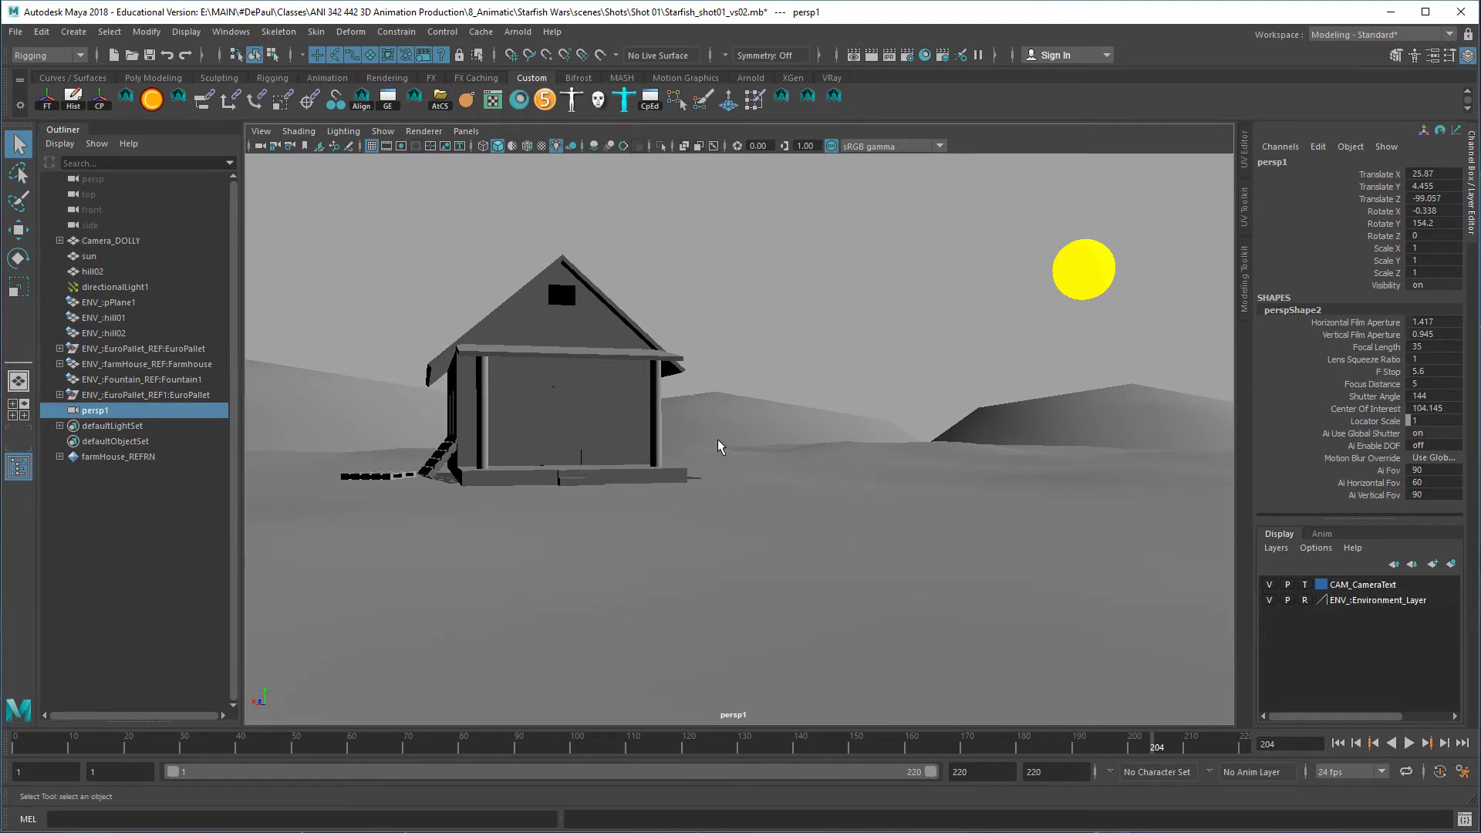
middle_click_drag(797, 519, 825, 531, "alt")
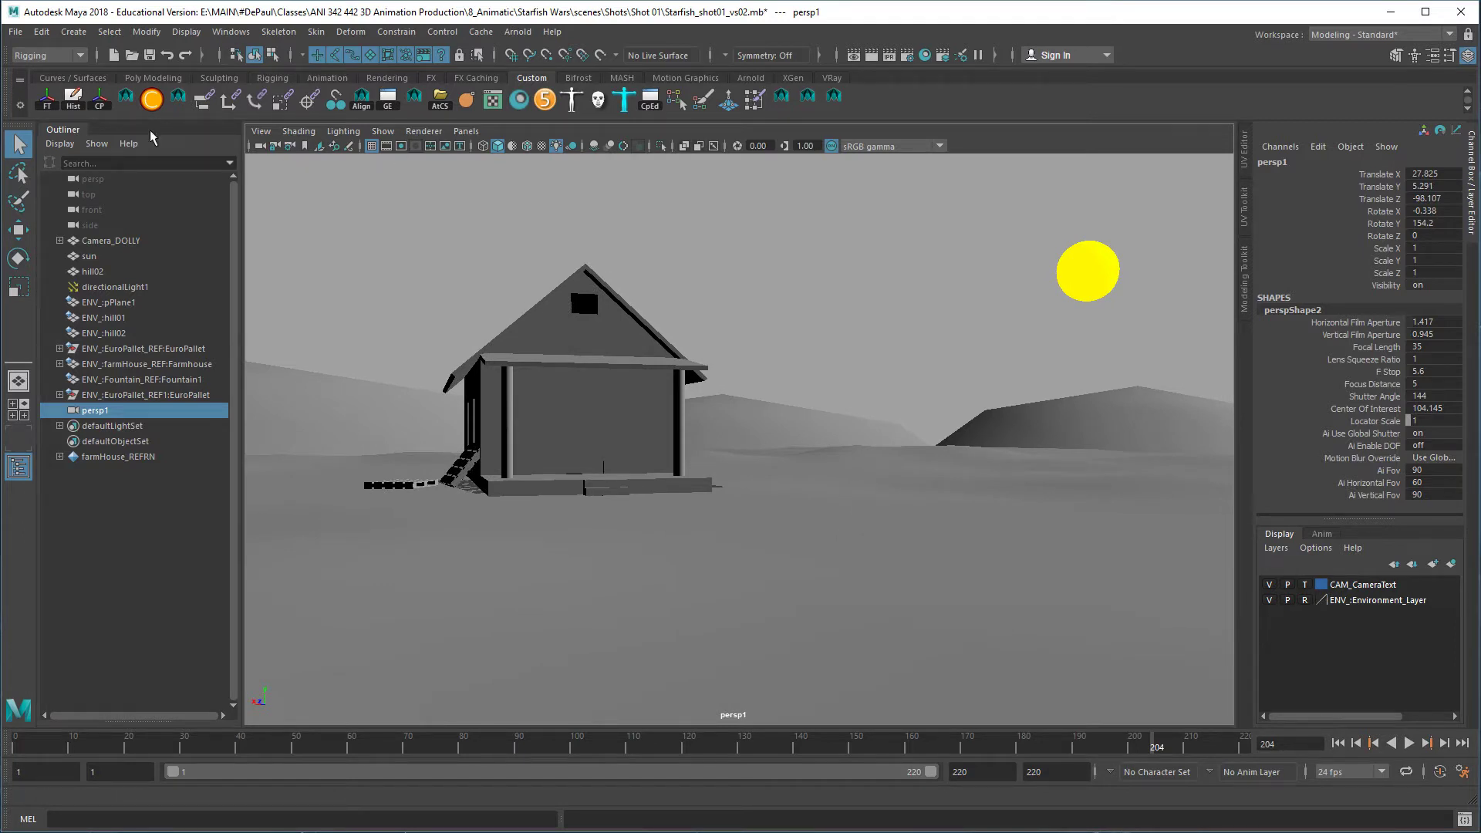
Open the 3NodeCamera_vs3.mb scene containing the three-node camera rig
left_click(22, 31)
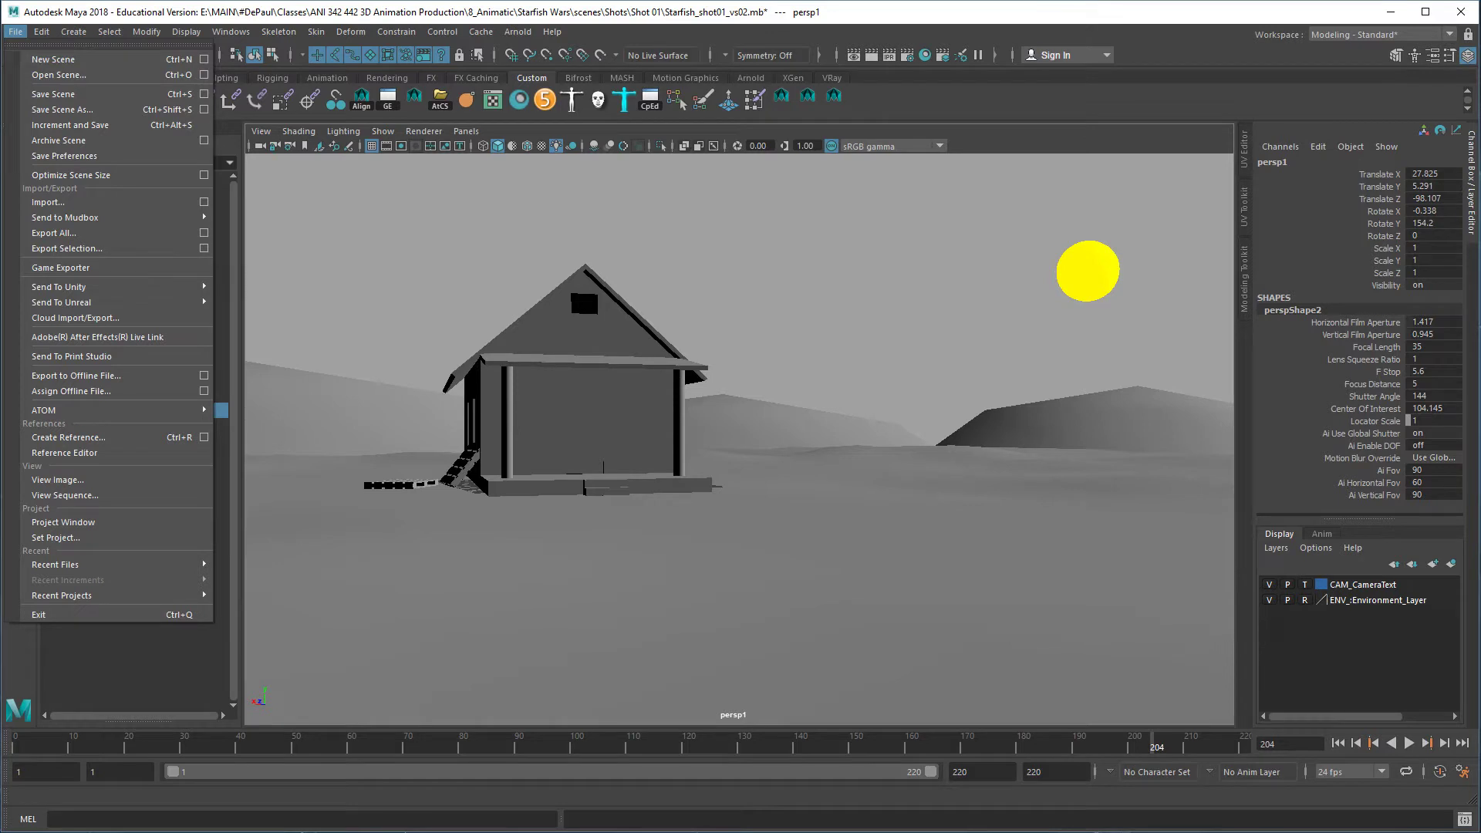
left_click(1381, 681)
left_click(1272, 601)
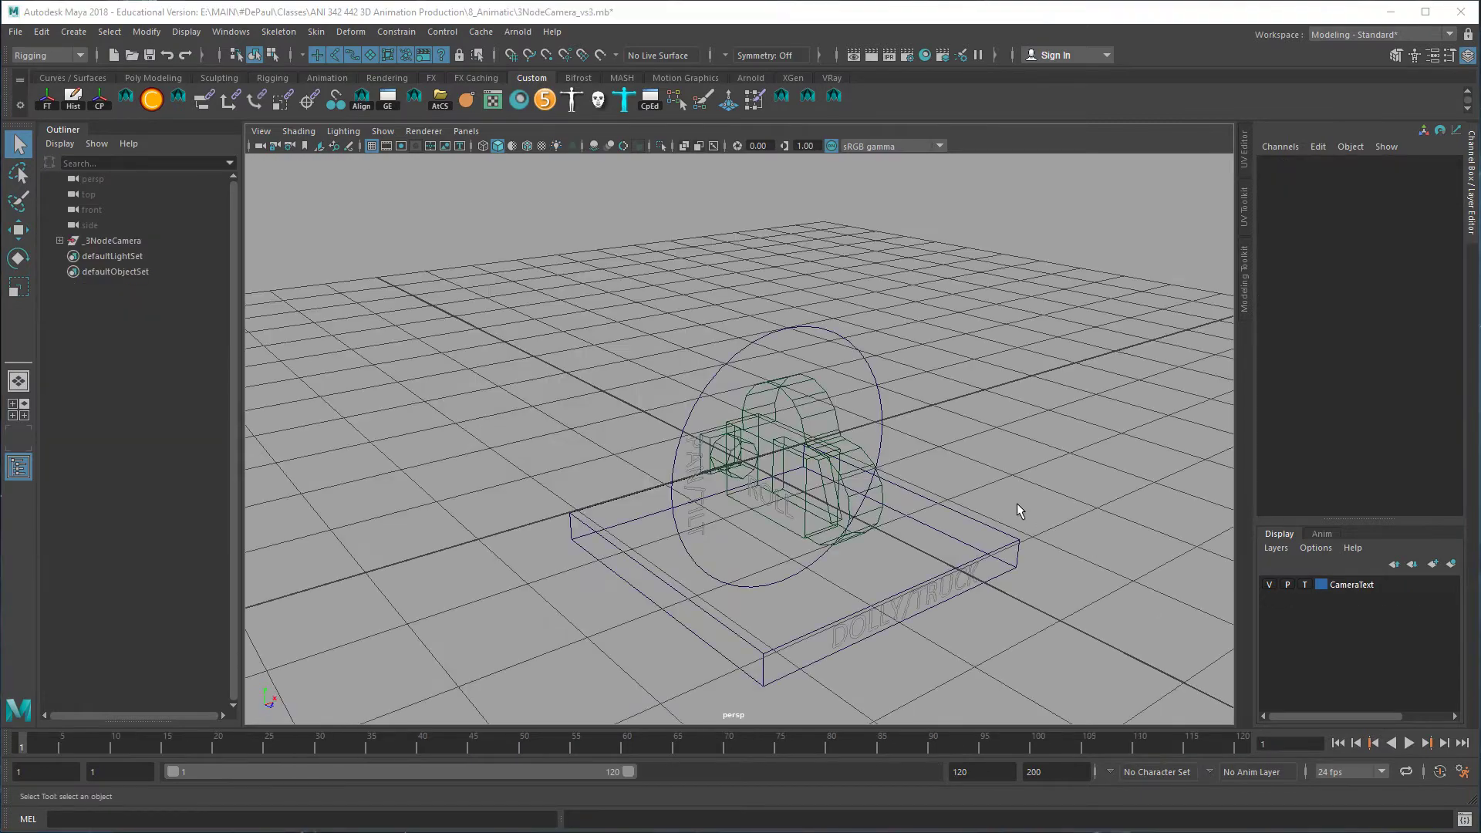
Raise the Camera_DOLLY control about 0.947 units along Y with the Move tool
mouse_move(1020, 511)
left_mouse_down("alt")
mouse_move(910, 522)
mouse_move(938, 506)
mouse_move(1033, 526)
left_mouse_up("alt")
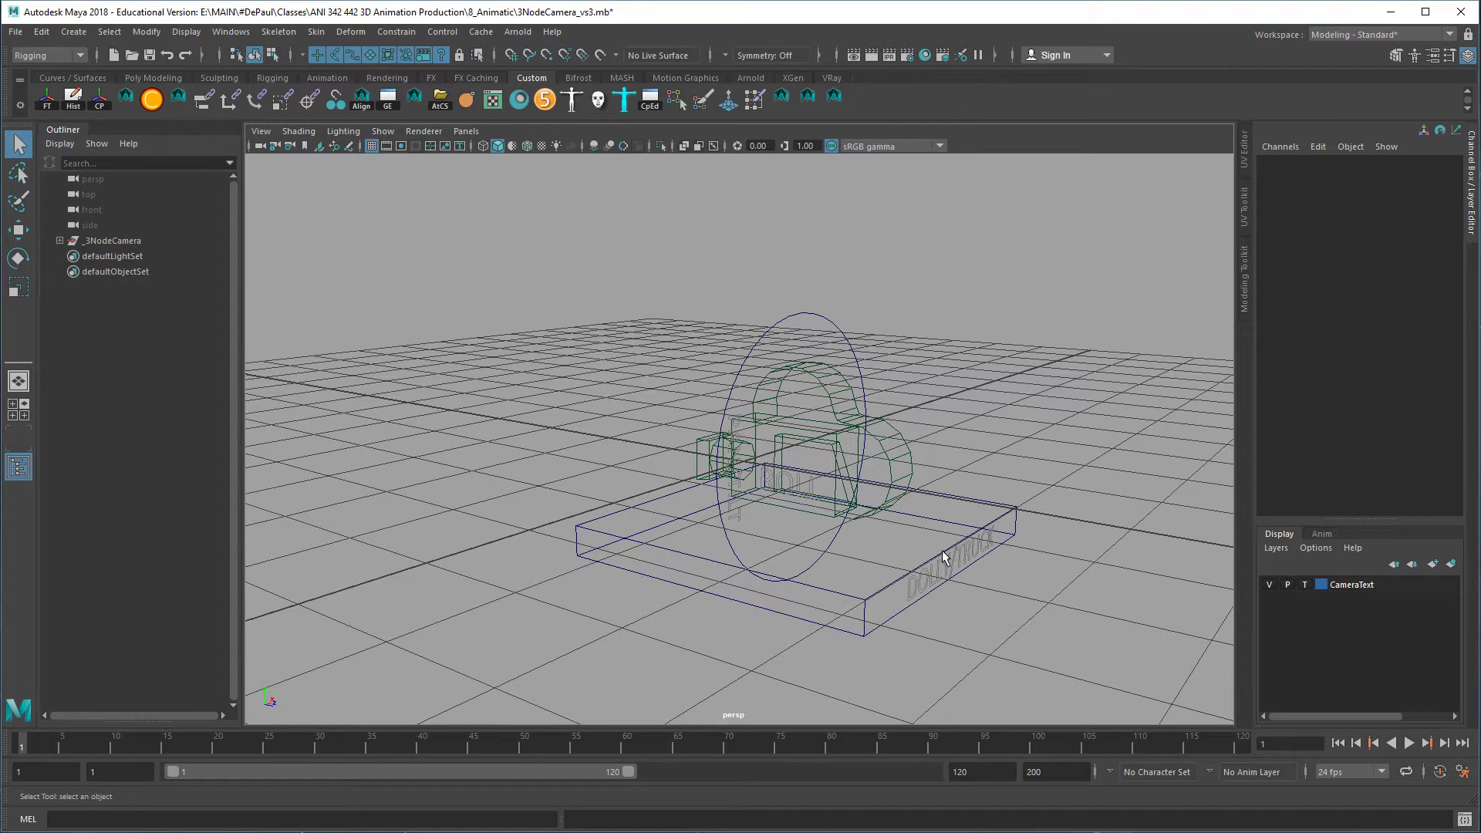
left_click(978, 555)
key("w")
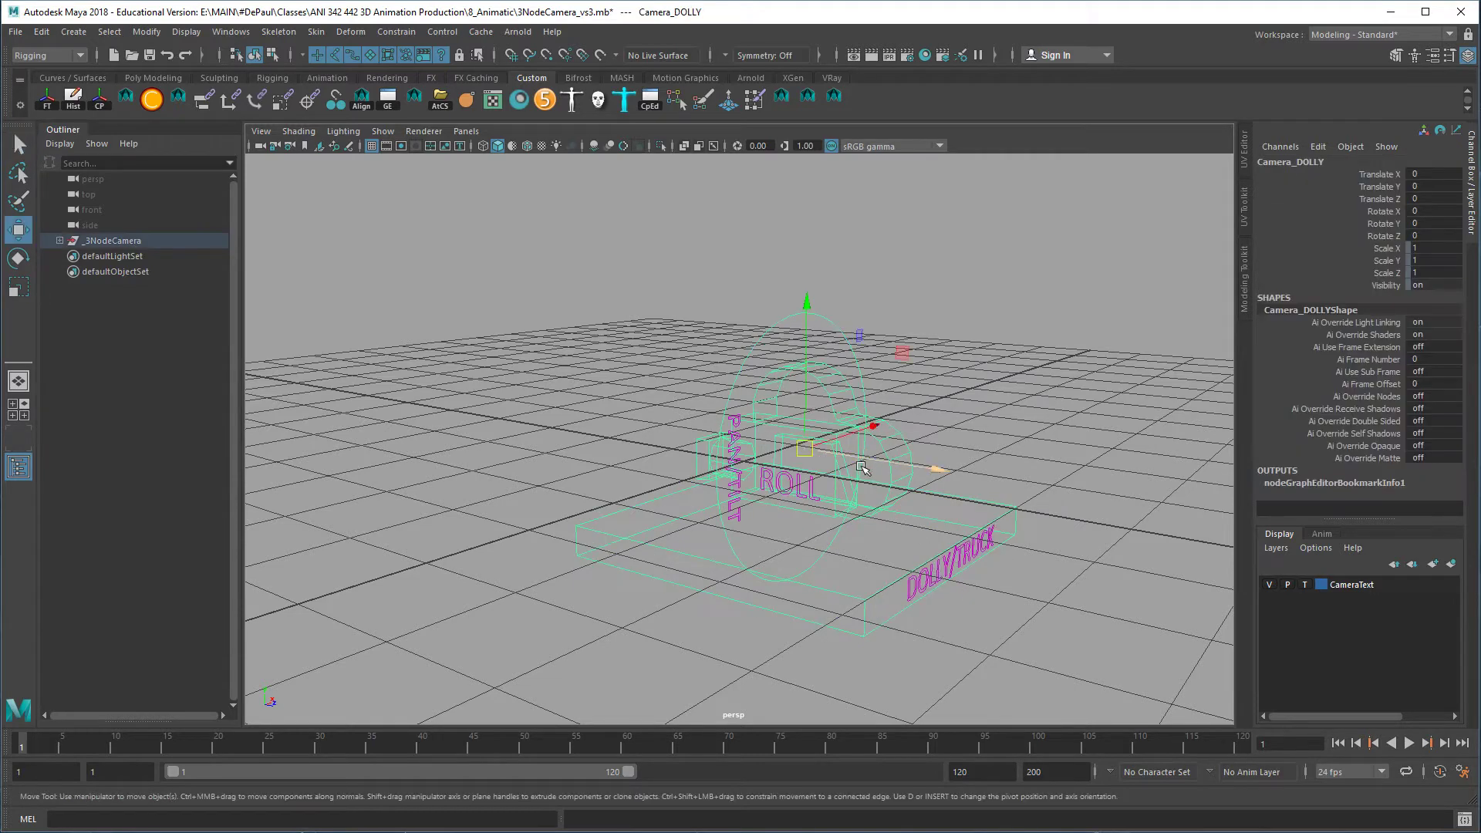
left_click_drag(820, 400, 818, 356)
left_click_drag(818, 356, 812, 514, "alt")
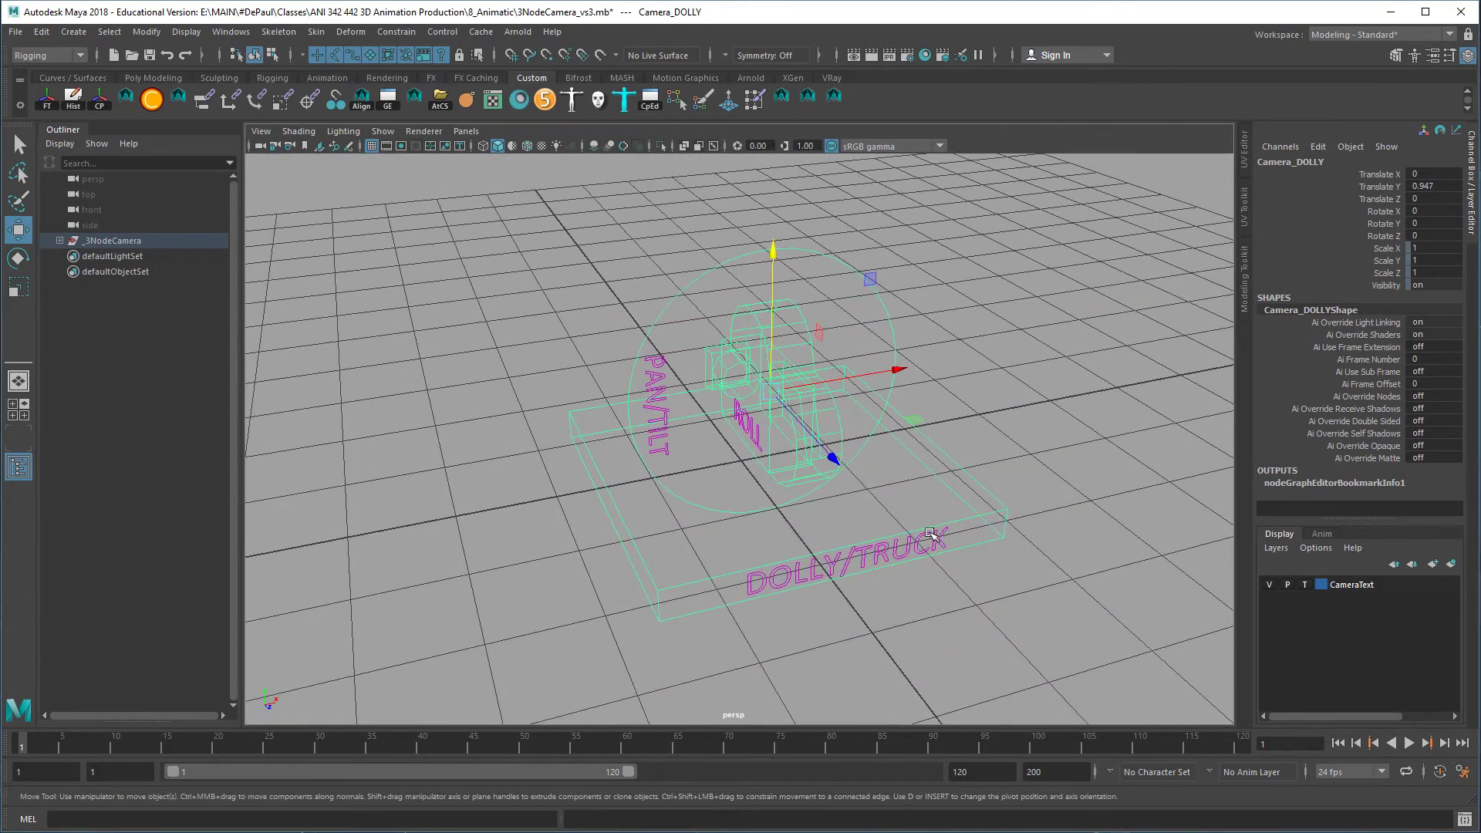
Try moving the Camera_DOLLY control along its Z axis, and undo the move
scroll(931, 532, "down", 3)
scroll(924, 548, "up", 5)
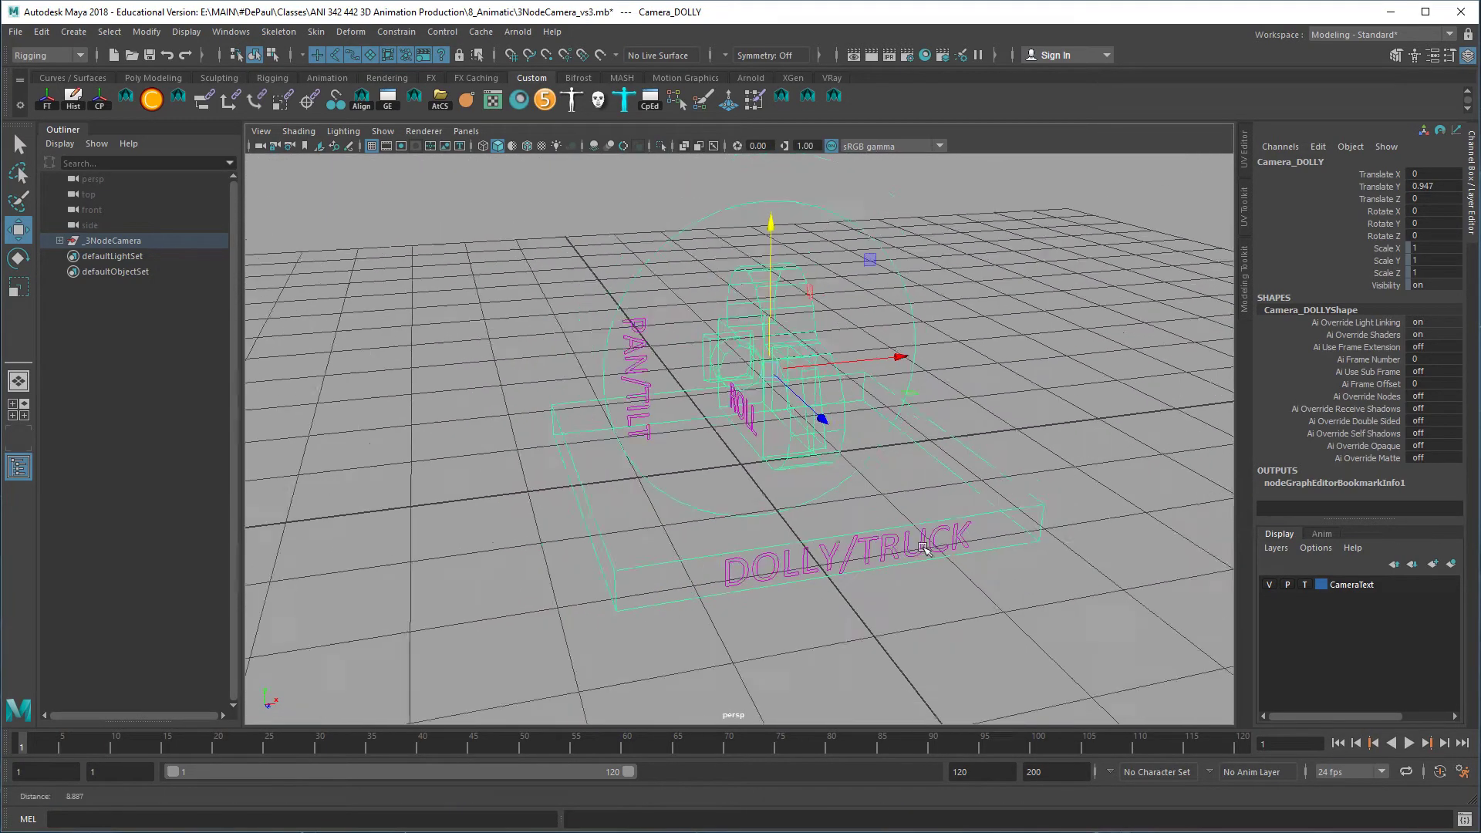
right_click_drag(923, 548, 853, 556, "alt")
left_click(852, 556)
left_click(842, 535)
left_click_drag(858, 561, 926, 507, "alt")
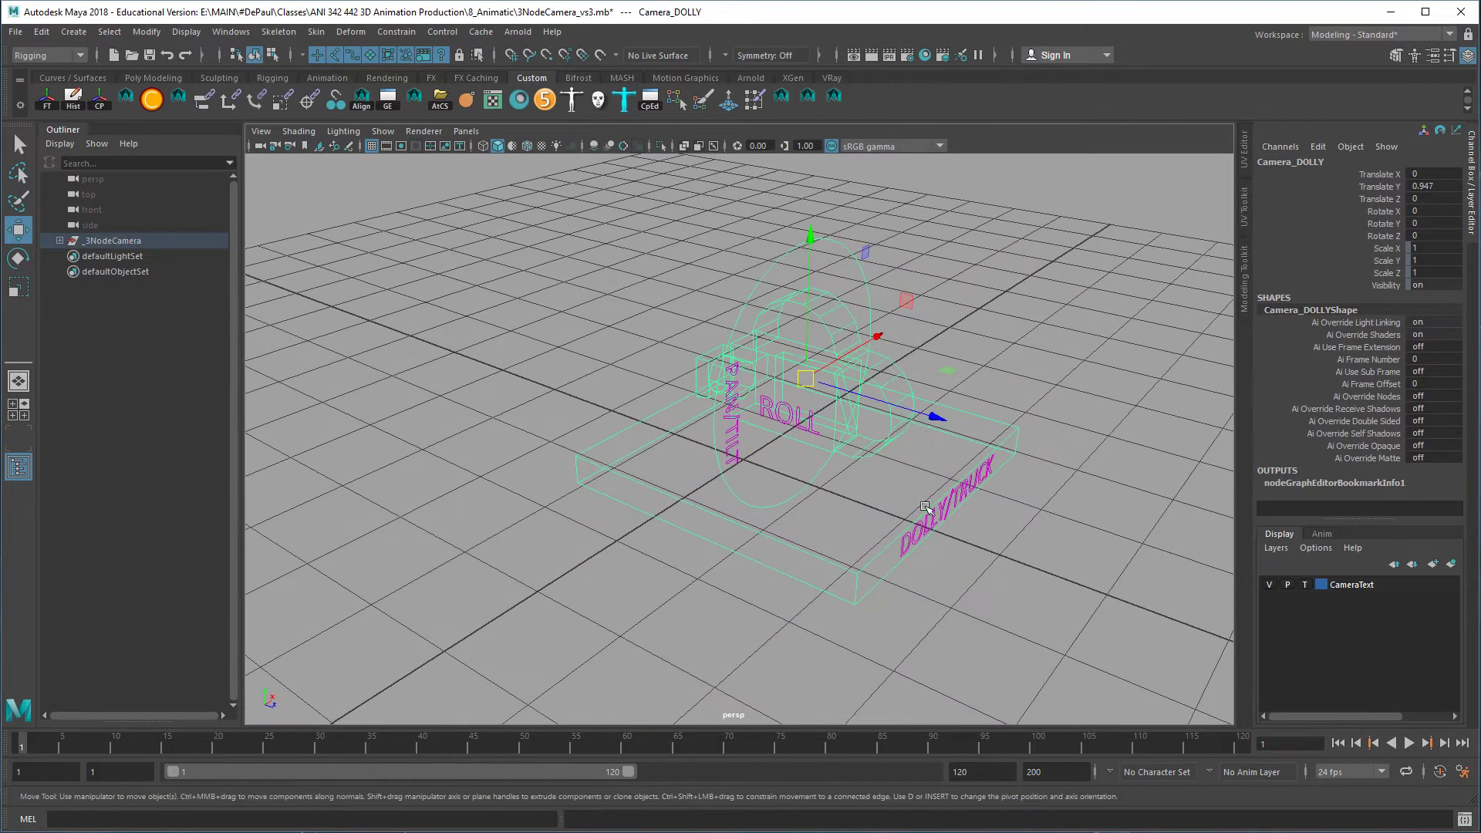
left_click_drag(925, 426, 733, 378)
key("ctrl+z")
key("ctrl+z")
Try panning and tilting the Camera_PAN_TILT control with the Rotate tool, undoing each rotation
left_click(774, 313)
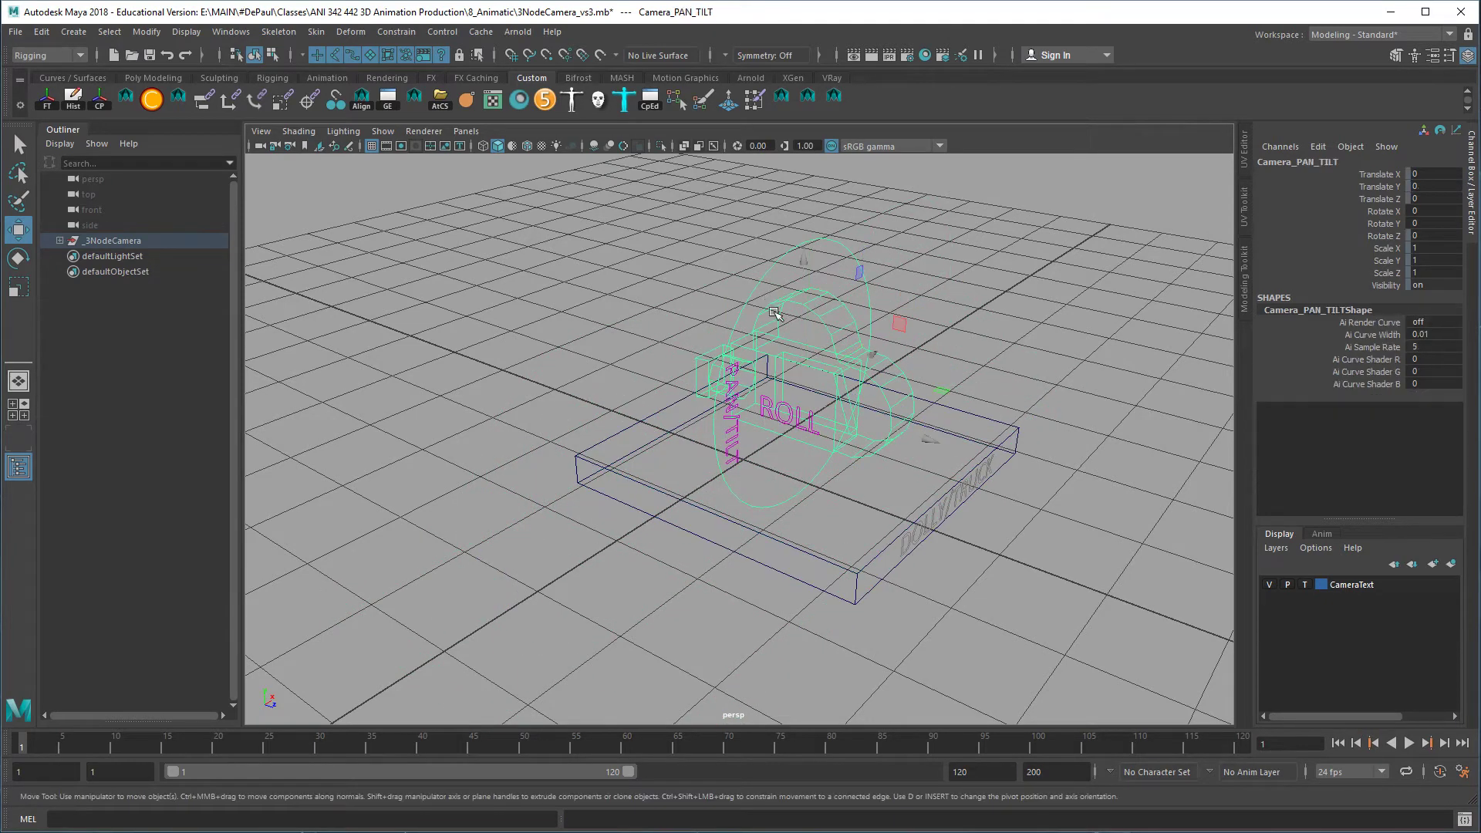
key("e")
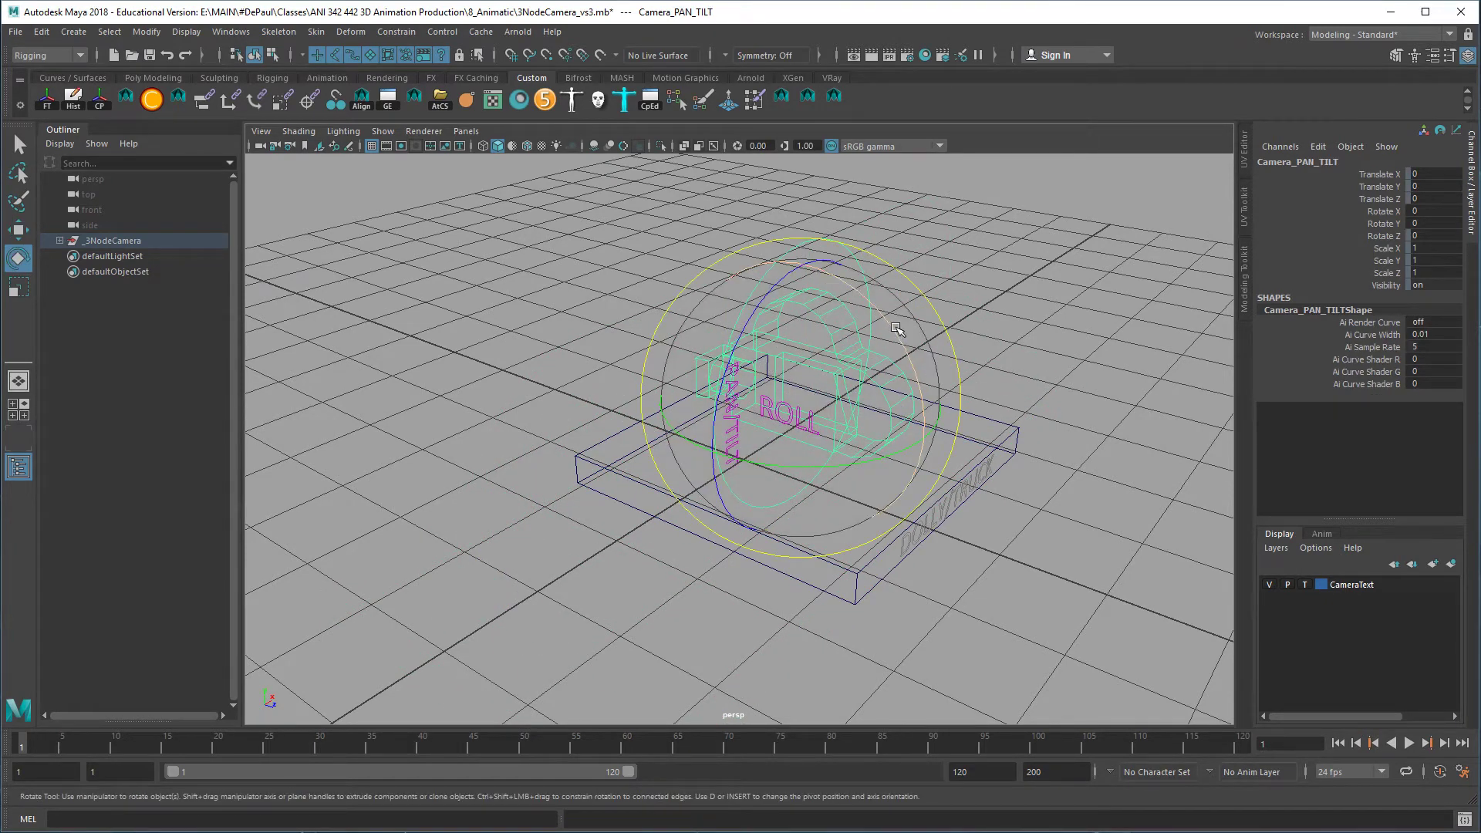
left_click_drag(851, 470, 739, 466)
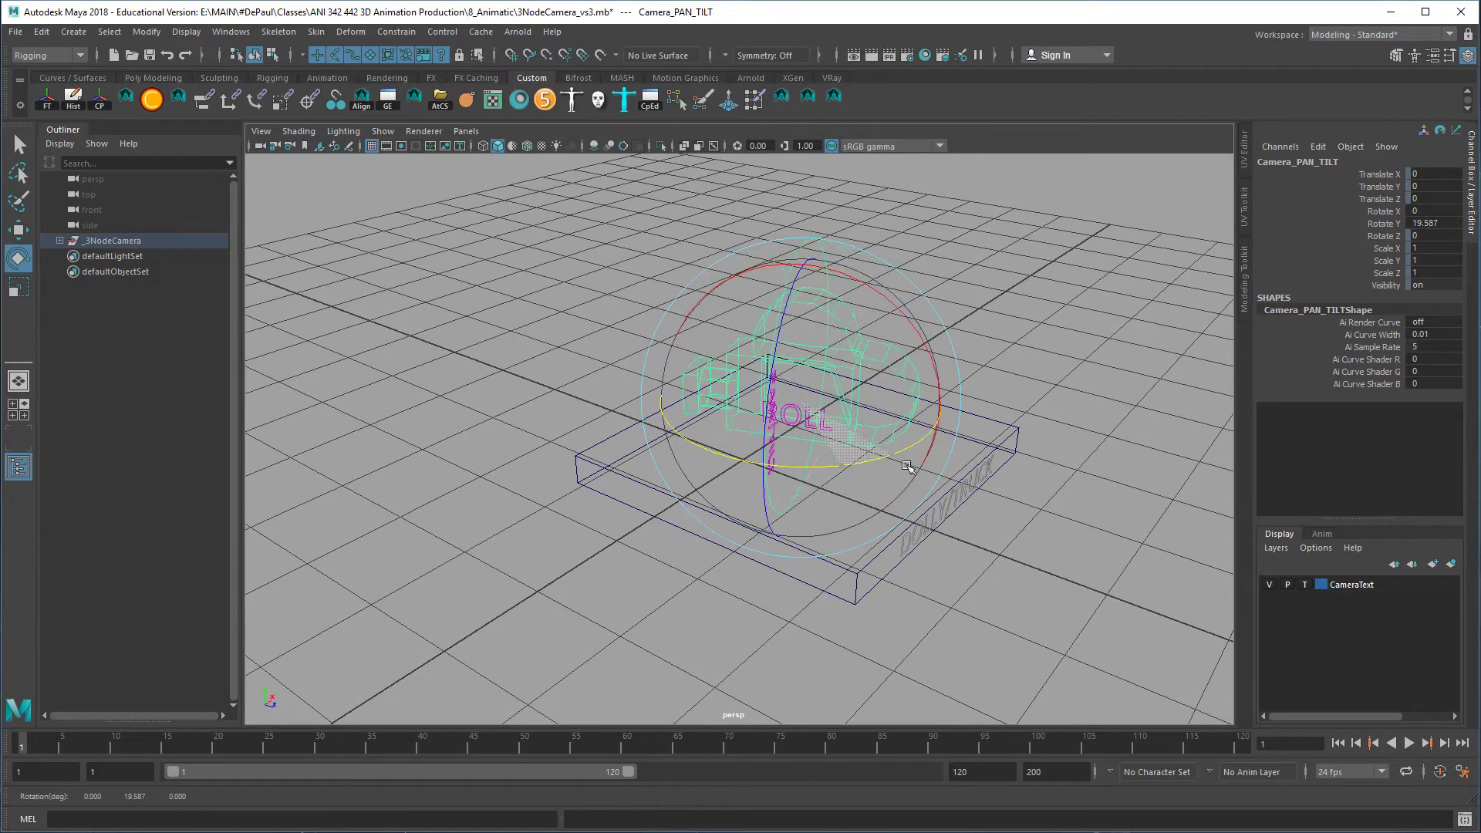
key("ctrl+z")
left_click_drag(937, 386, 926, 502)
key("ctrl+z")
key("ctrl+z")
left_click(841, 413)
key("ctrl+z")
Select the Camera_DOLLY control and examine the rig's dolly/truck, pan/tilt and roll controls from several angles
left_click_drag(1075, 545, 916, 532, "alt")
left_click(916, 532)
left_click(902, 526)
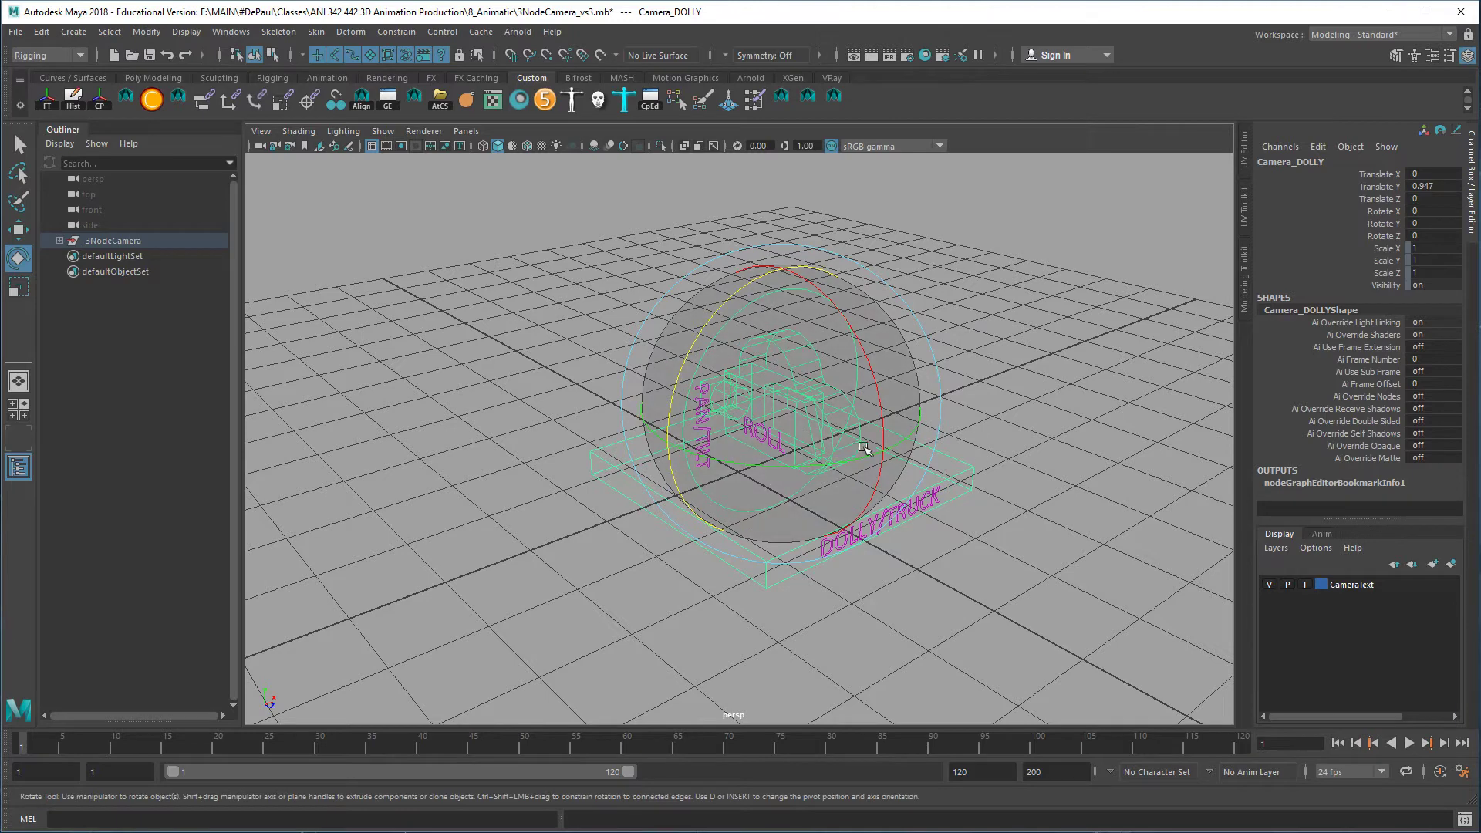
left_click_drag(917, 465, 937, 466, "alt")
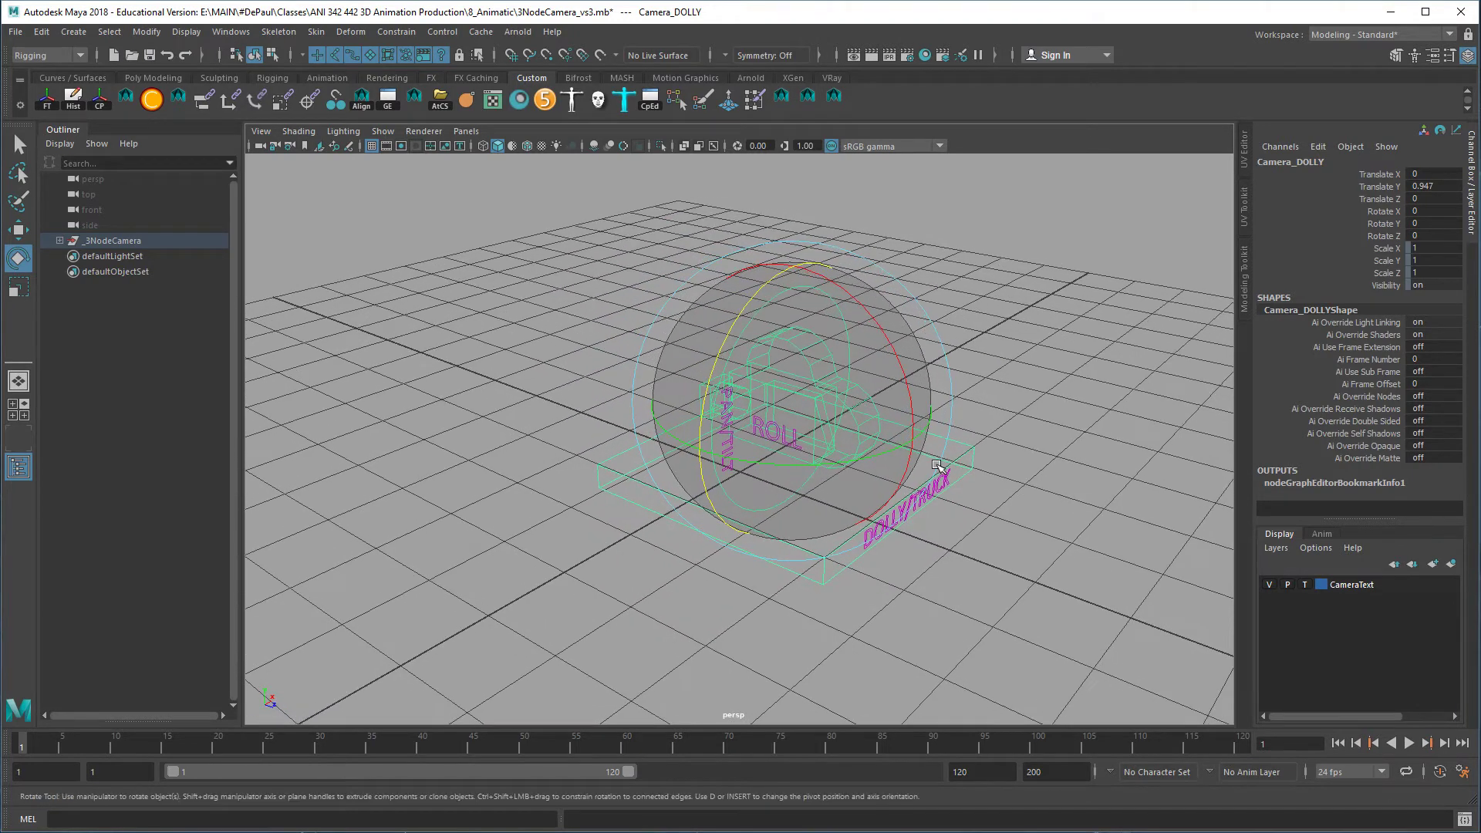
left_click(959, 592)
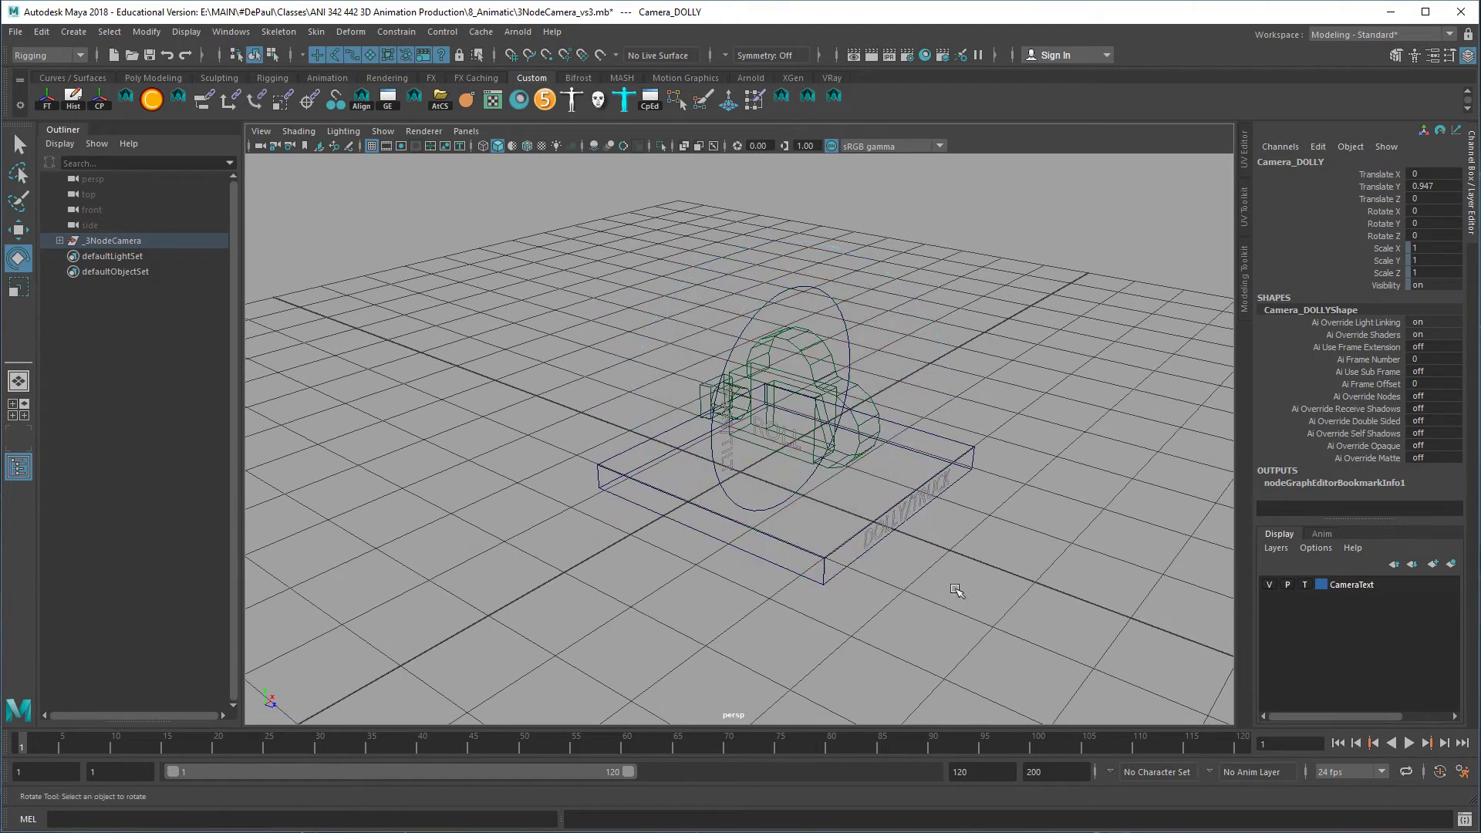
left_click(897, 531)
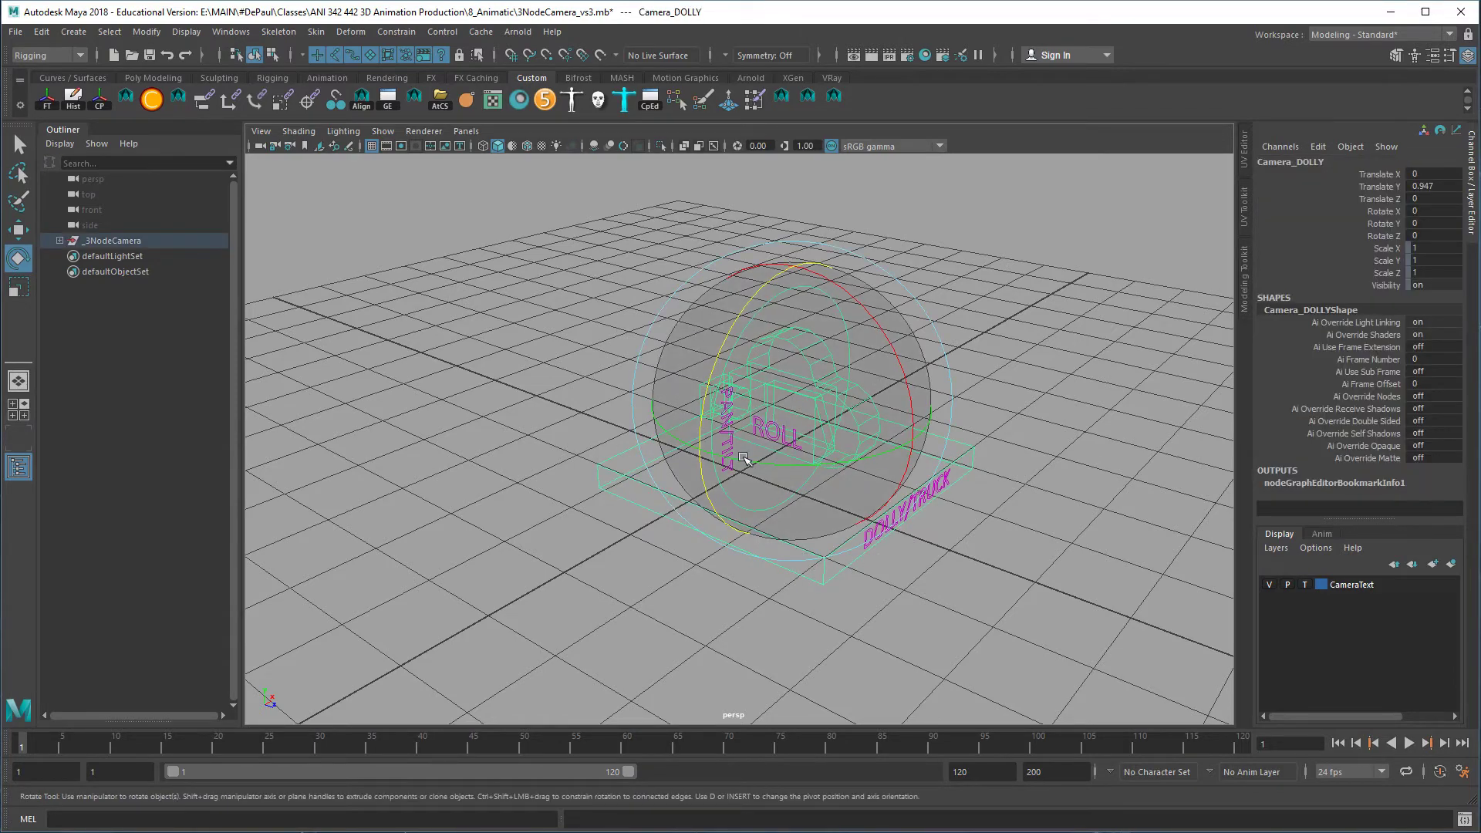
right_click_drag(972, 529, 1053, 526, "alt")
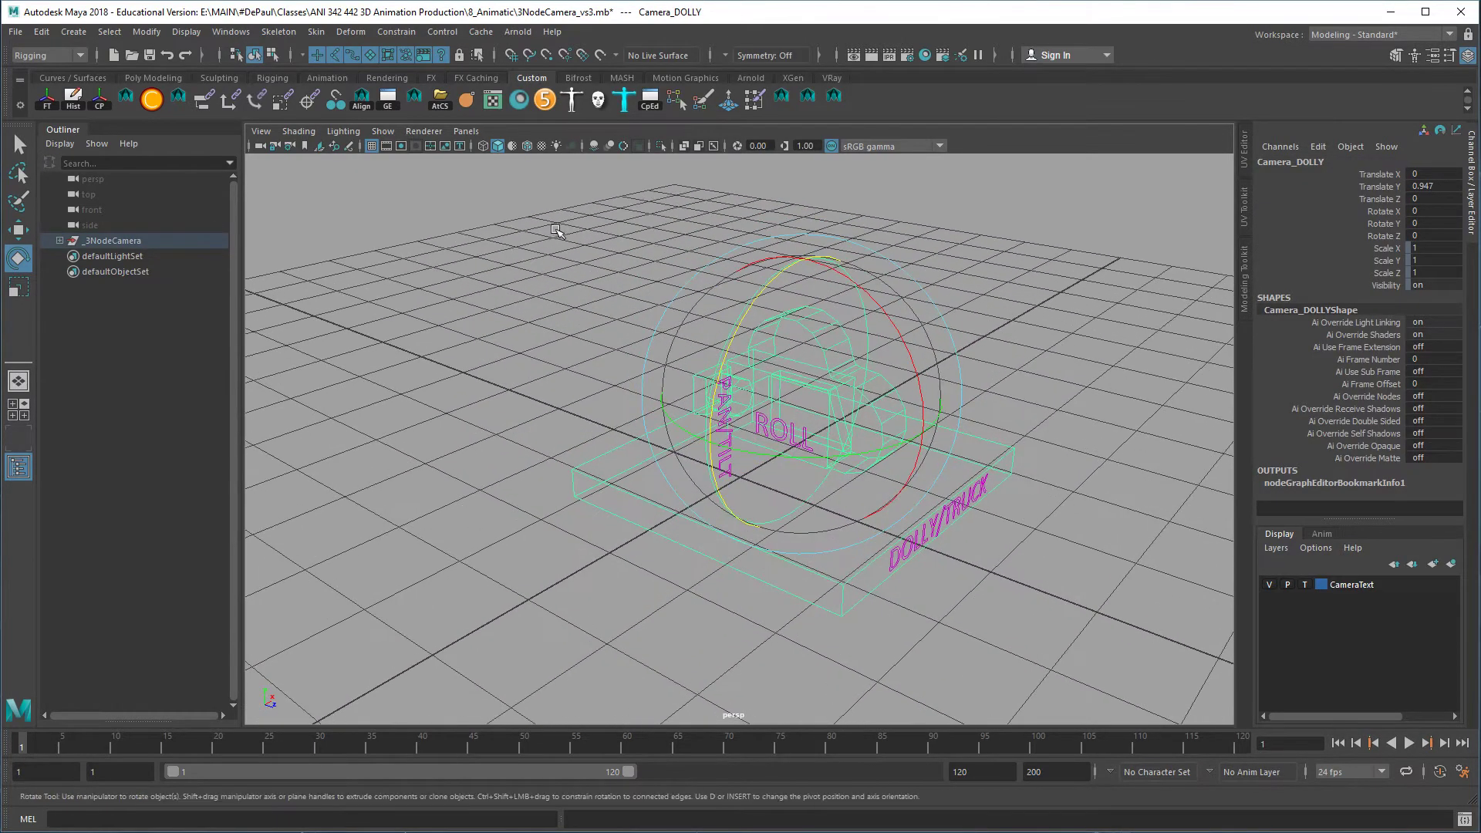
Look through the rig's Camera_ROLL camera in the perspective viewport and try navigating its view
left_click(469, 128)
mouse_move(483, 145)
left_click(679, 155)
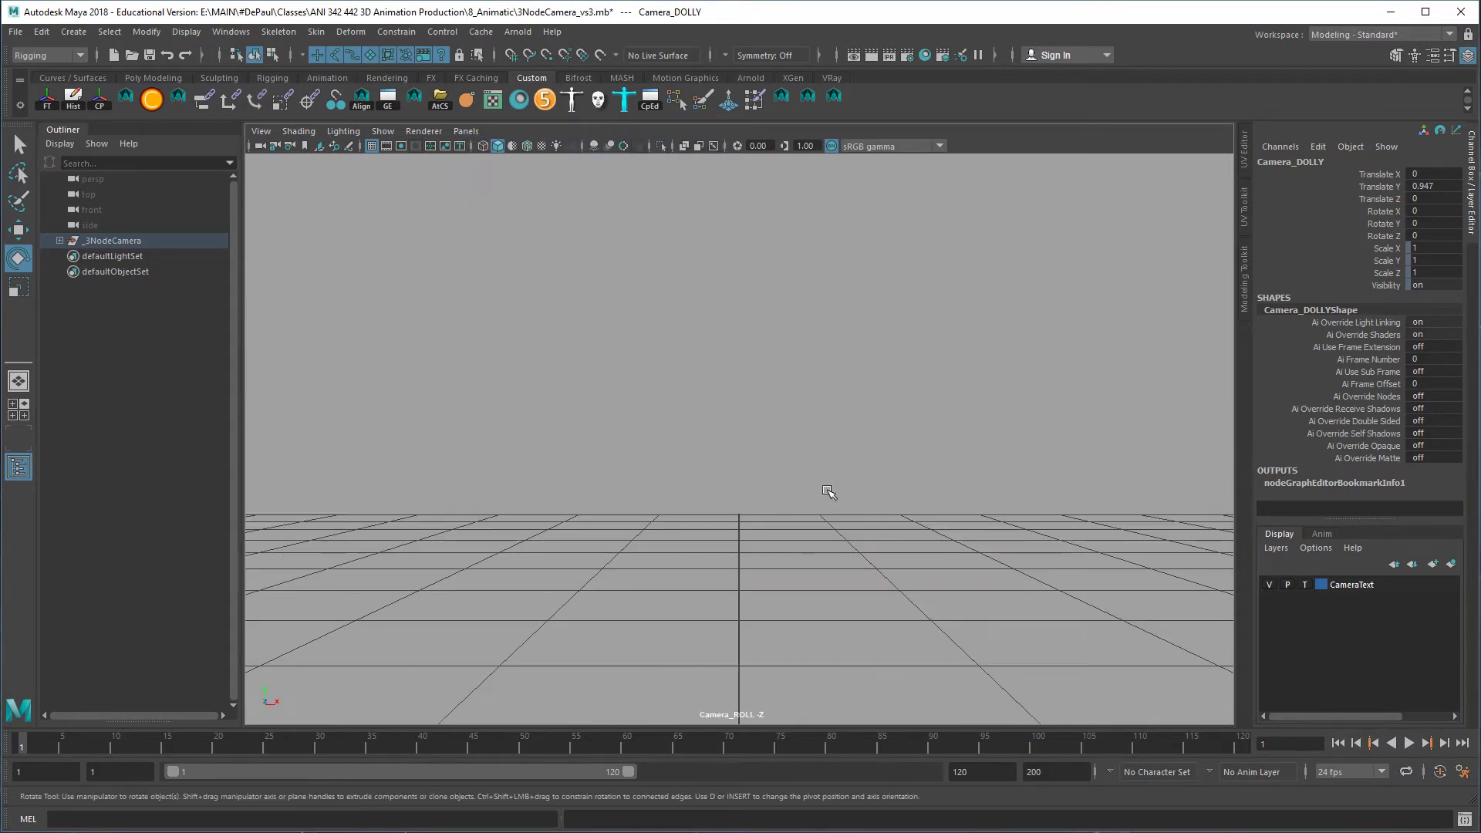
right_click_drag(822, 519, 692, 470, "alt")
left_click_drag(817, 435, 810, 468, "alt")
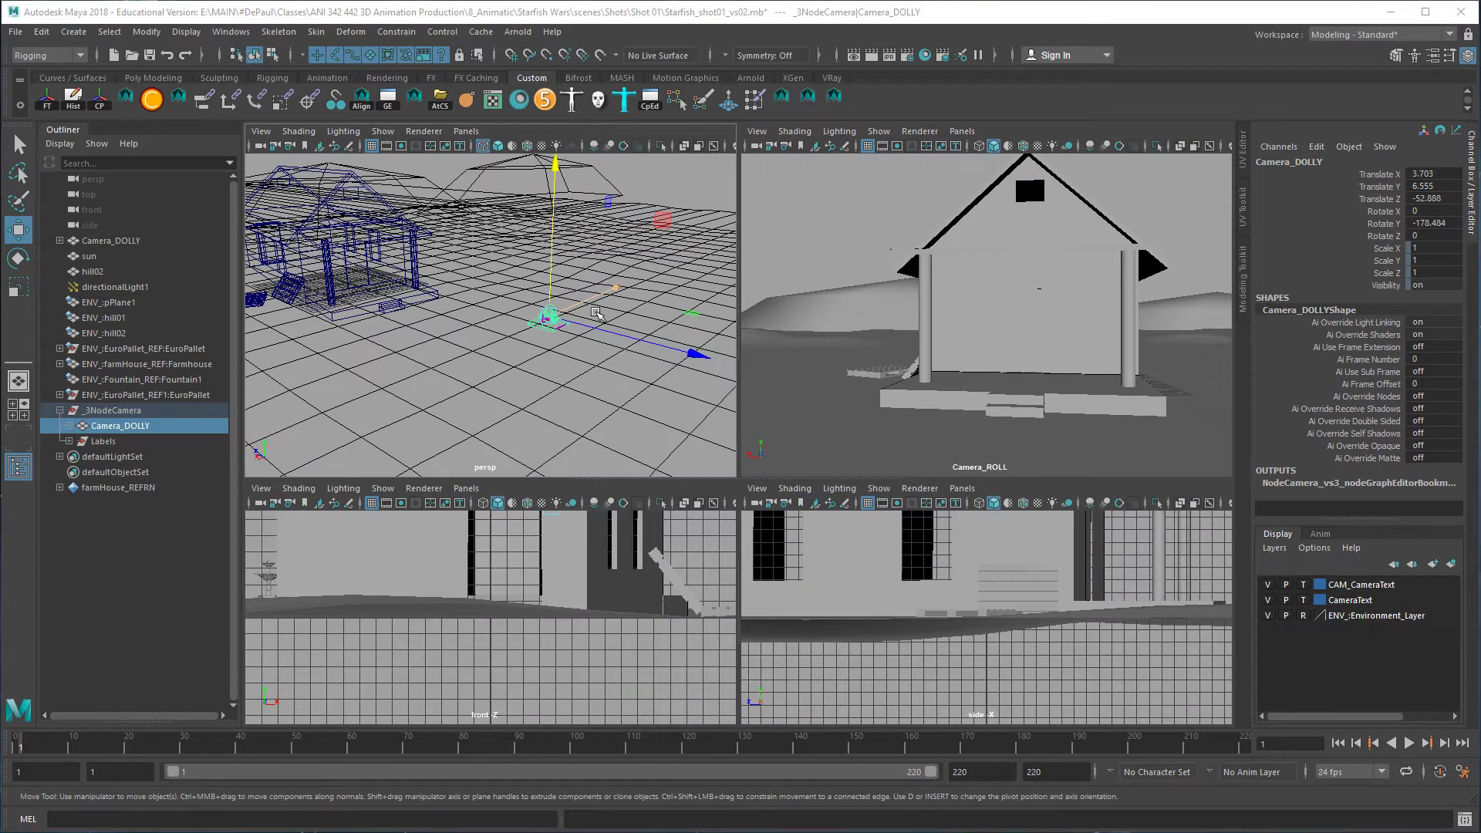
Truck the farmhouse scene's Camera_DOLLY sideways to about Translate X -0.397, and display the perspective view shaded
mouse_move(598, 313)
left_mouse_down()
mouse_move(580, 317)
mouse_move(605, 327)
mouse_move(561, 336)
mouse_move(648, 295)
mouse_move(552, 327)
mouse_move(609, 309)
left_mouse_up()
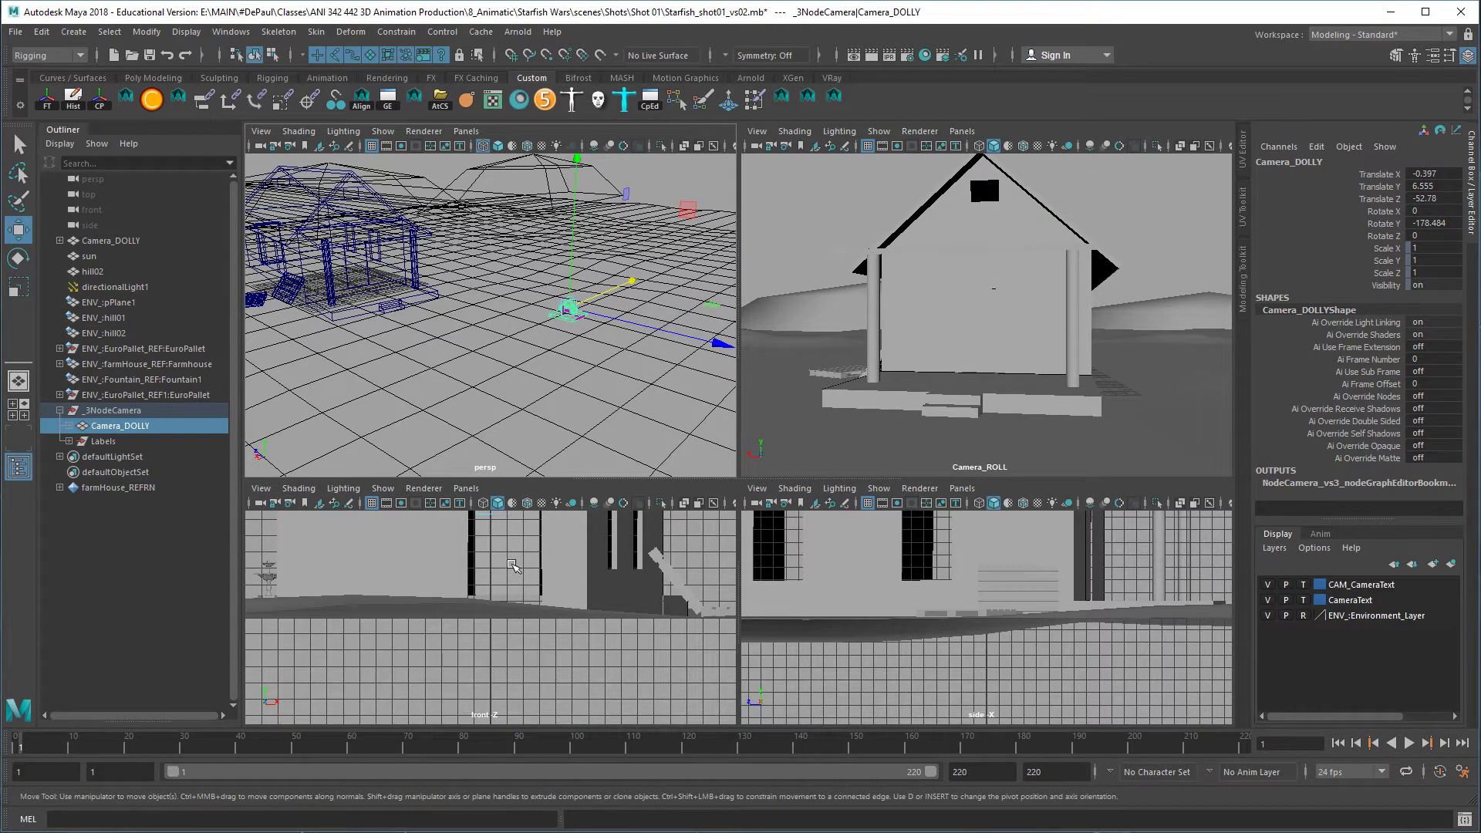
left_click_drag(507, 416, 540, 370, "alt")
mouse_move(540, 370)
right_mouse_down("alt")
mouse_move(571, 294)
mouse_move(639, 271)
right_mouse_up("alt")
key("5")
left_click_drag(640, 273, 681, 332, "alt")
key("bracketleft")
middle_click_drag(680, 330, 671, 350, "alt")
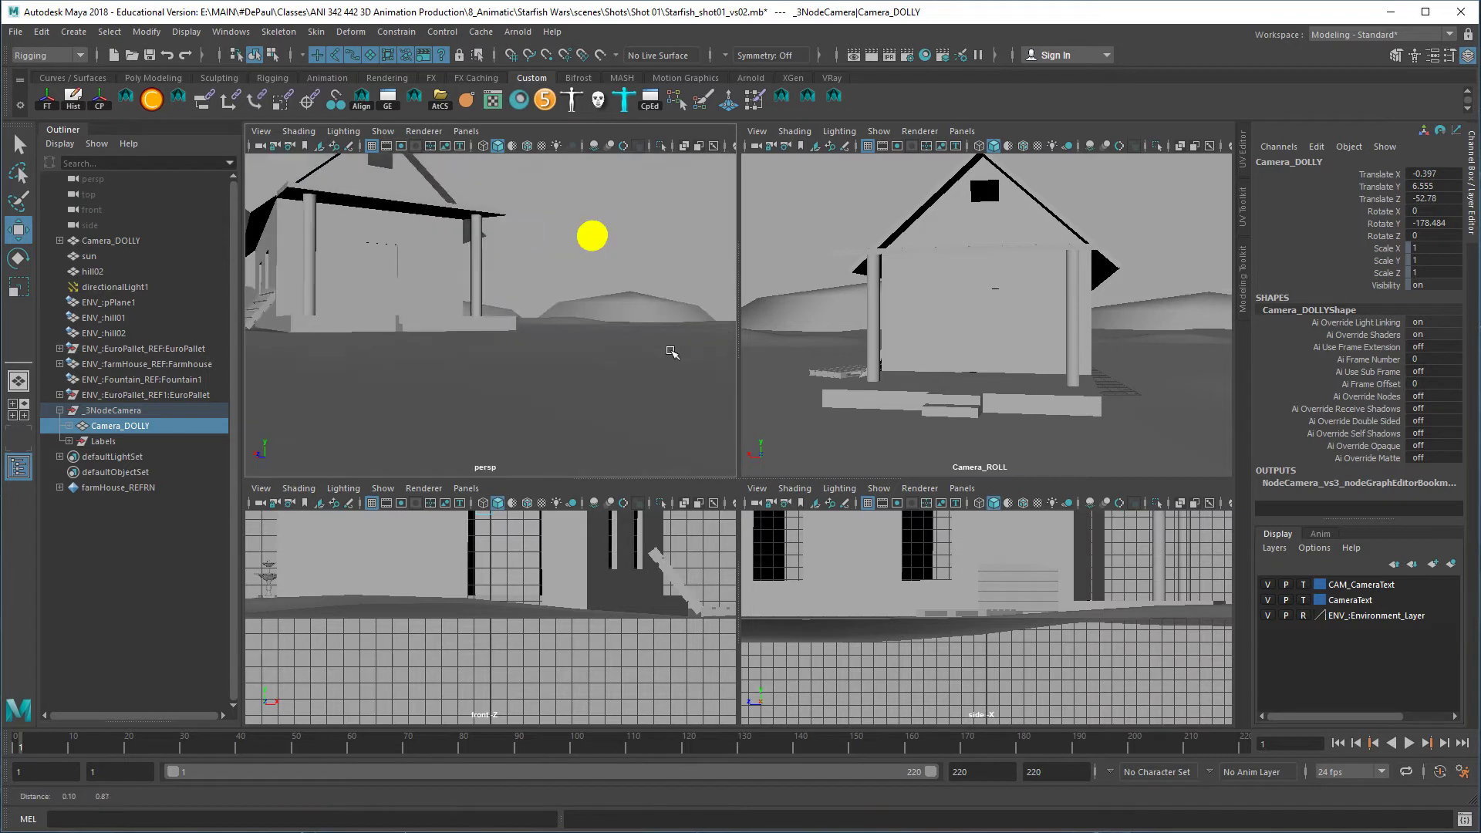
Move the Camera_DOLLY control close to the ground, to about Translate X 14.81, Y 1.118 and Z -53.182
left_click_drag(672, 350, 651, 346, "alt")
middle_click_drag(649, 346, 653, 365, "alt")
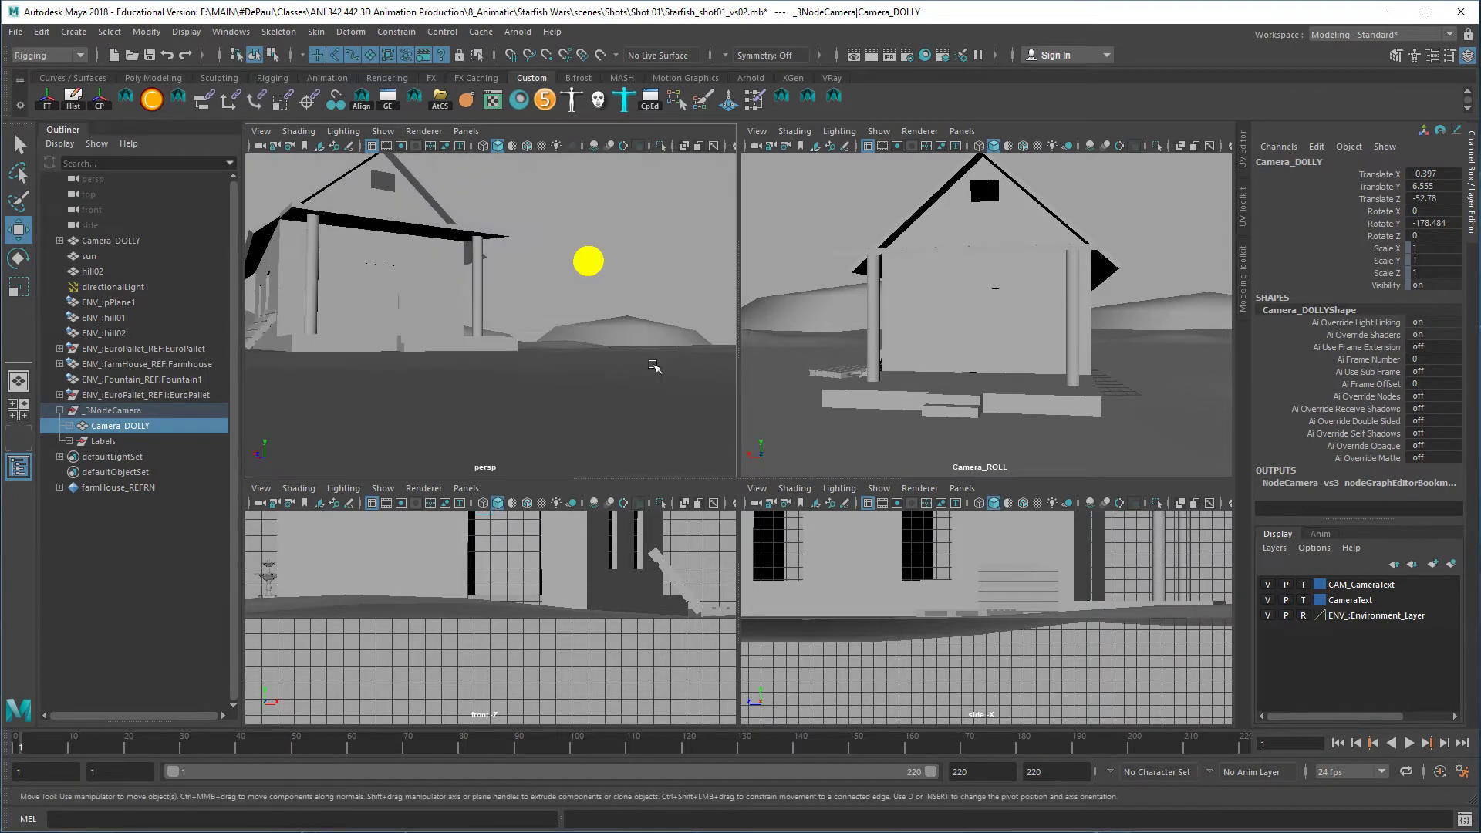
left_click_drag(653, 366, 651, 364, "alt")
right_click_drag(651, 364, 463, 378, "alt")
left_click_drag(463, 378, 495, 373, "alt")
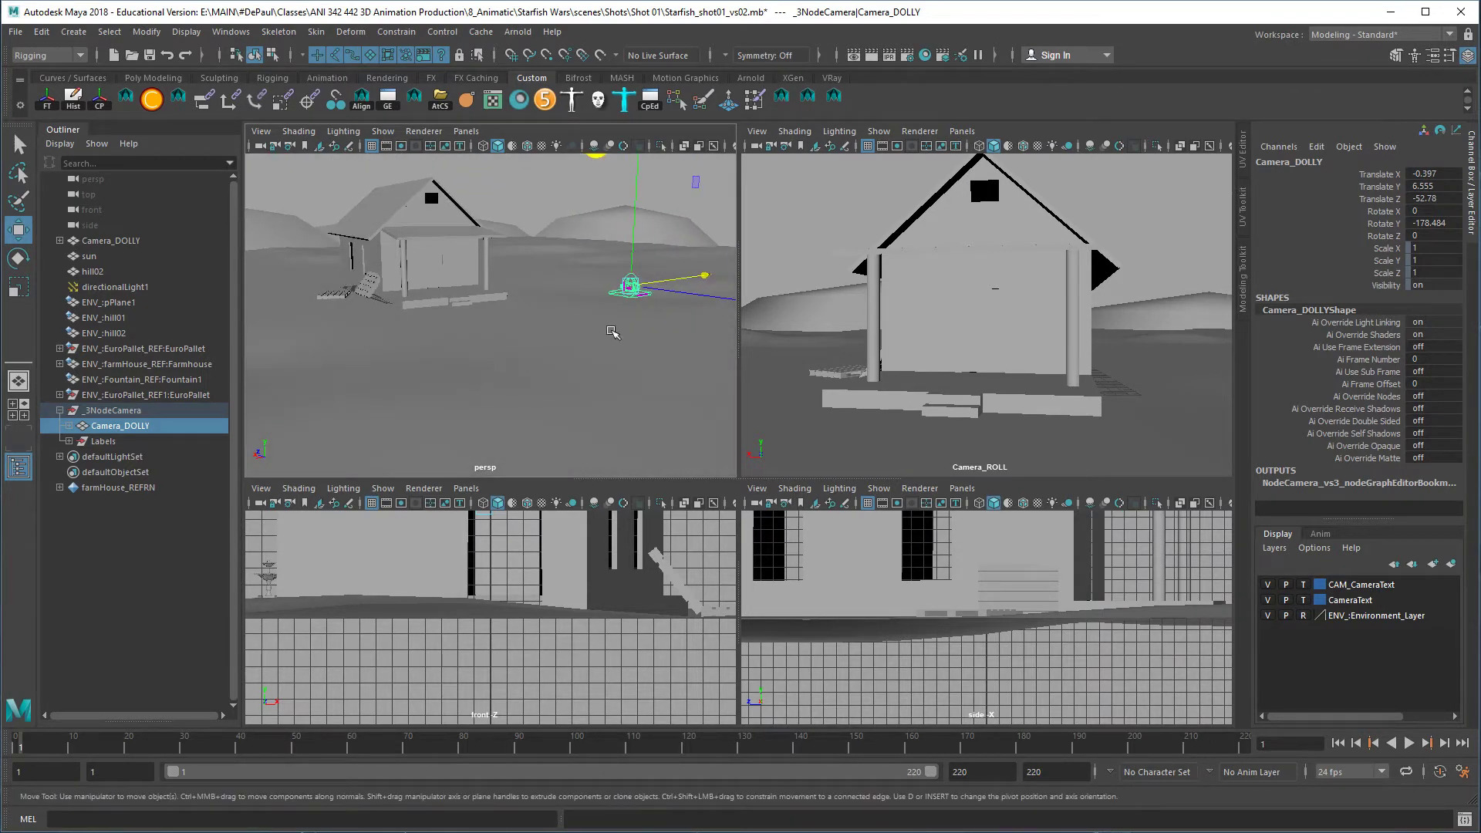
left_click_drag(637, 262, 547, 331)
Rotate the Camera_DOLLY control to about -193.377 degrees around Y so its camera faces the farmhouse
key("e")
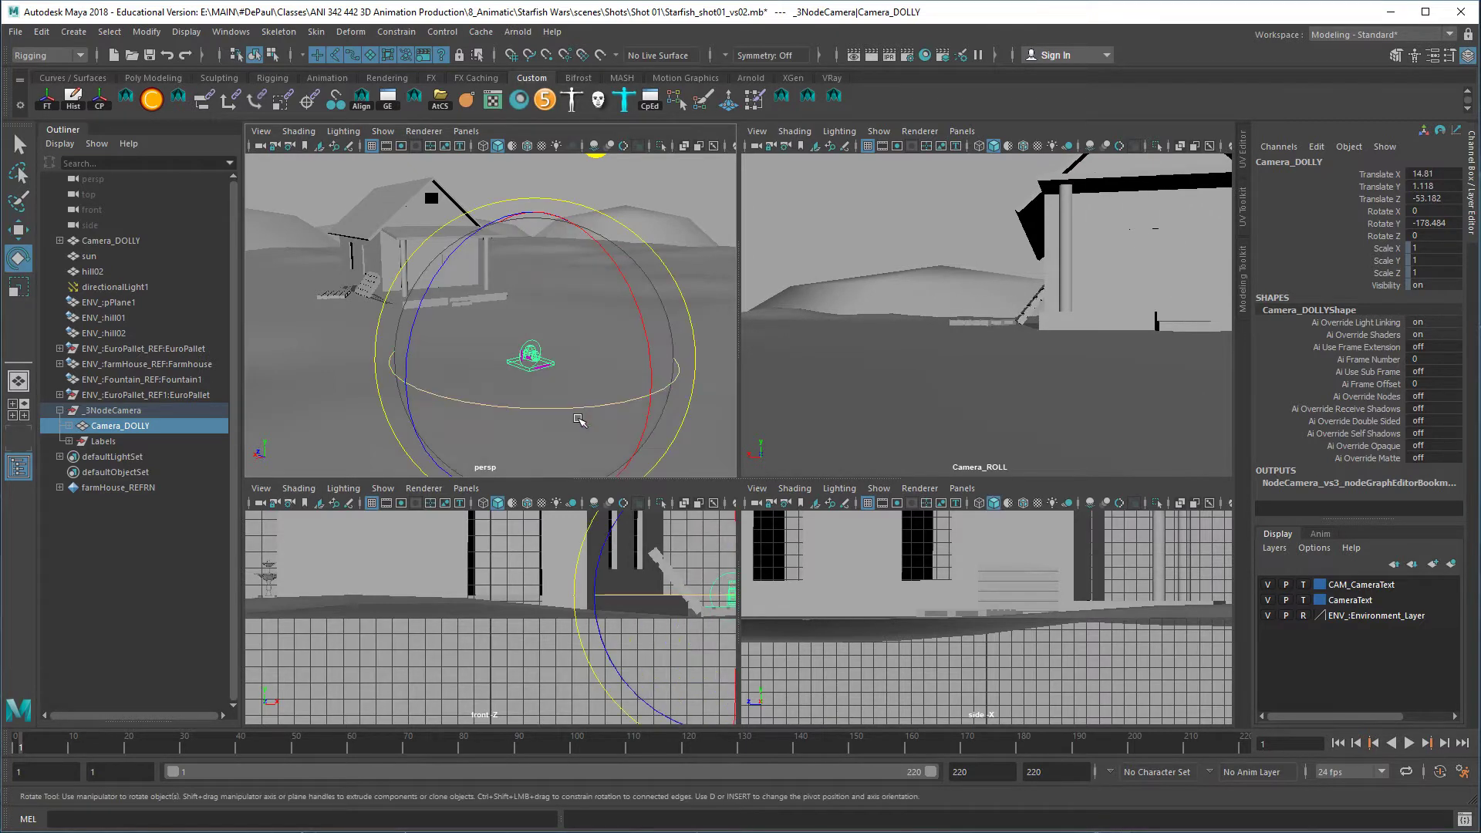
left_click_drag(580, 423, 533, 424)
key("f")
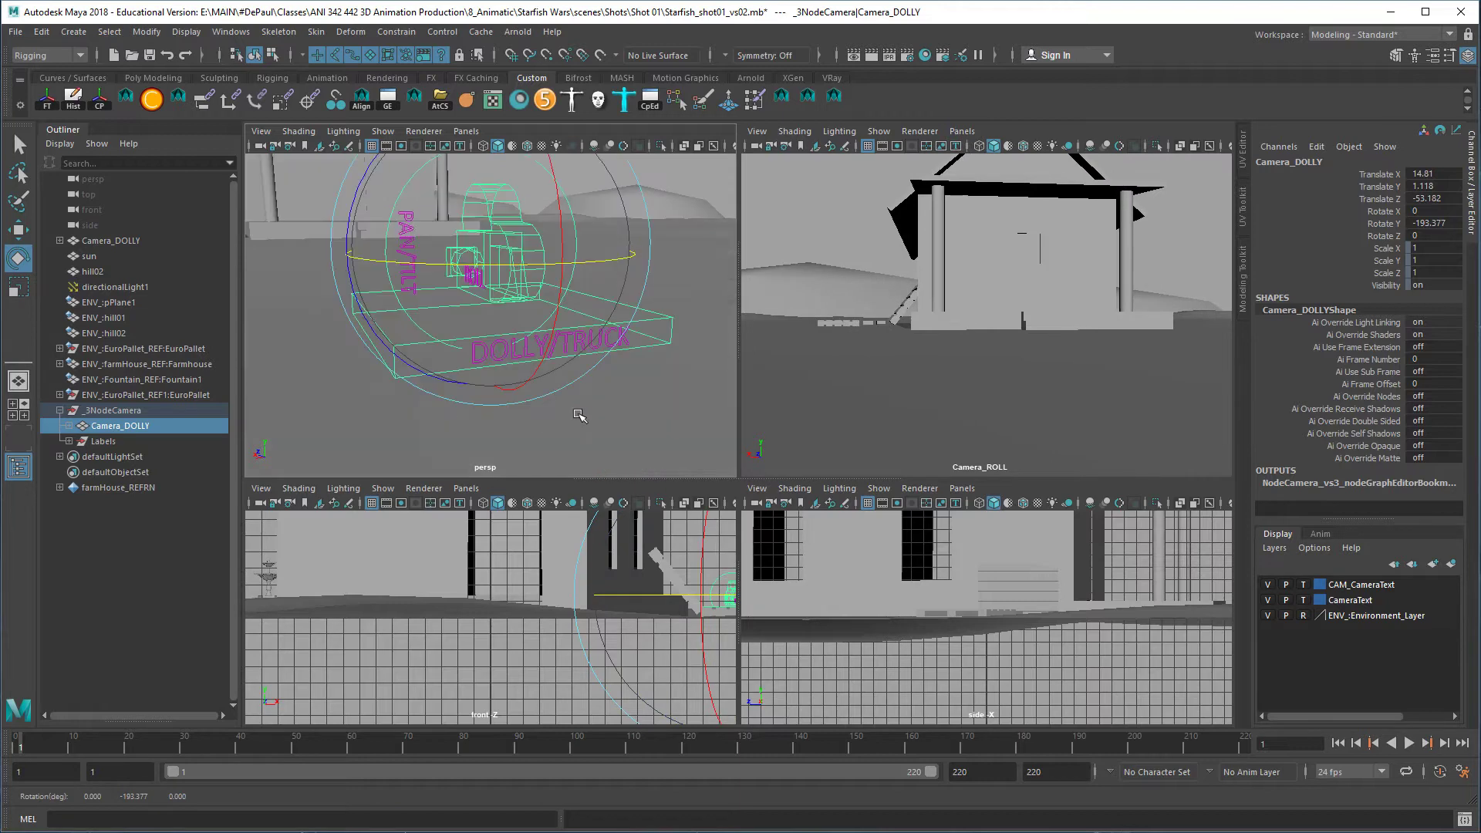
Tilt and pan the Camera_PAN_TILT control to about Rotate X 7.768 and Rotate Y -11.581
left_click(603, 356)
left_click_drag(510, 256, 780, 378, "alt")
left_click(548, 246)
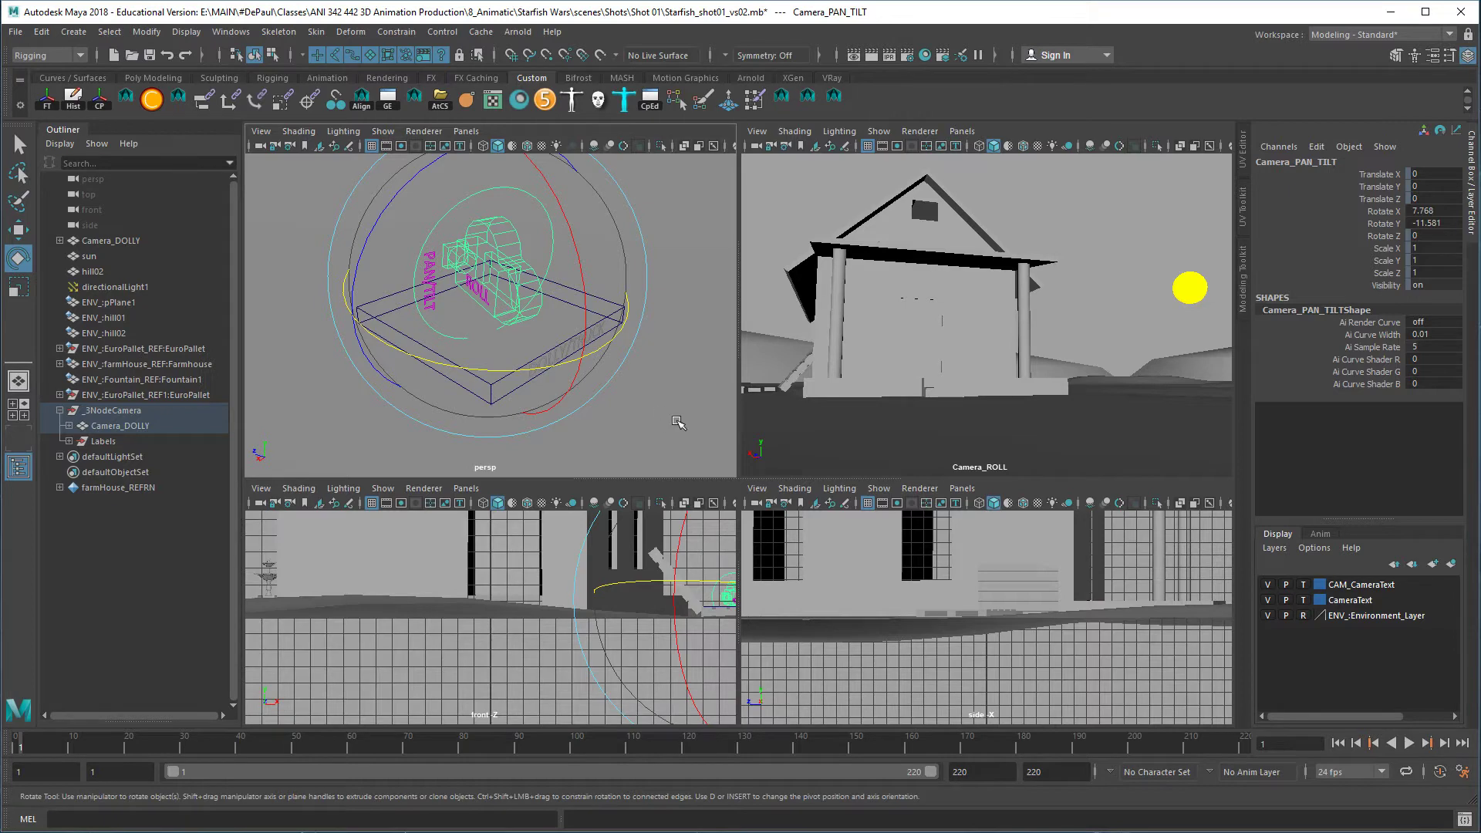
Deselect the pan/tilt control and locate the other camera rig beside the fountain in the perspective view
scroll(656, 397, "down", 5)
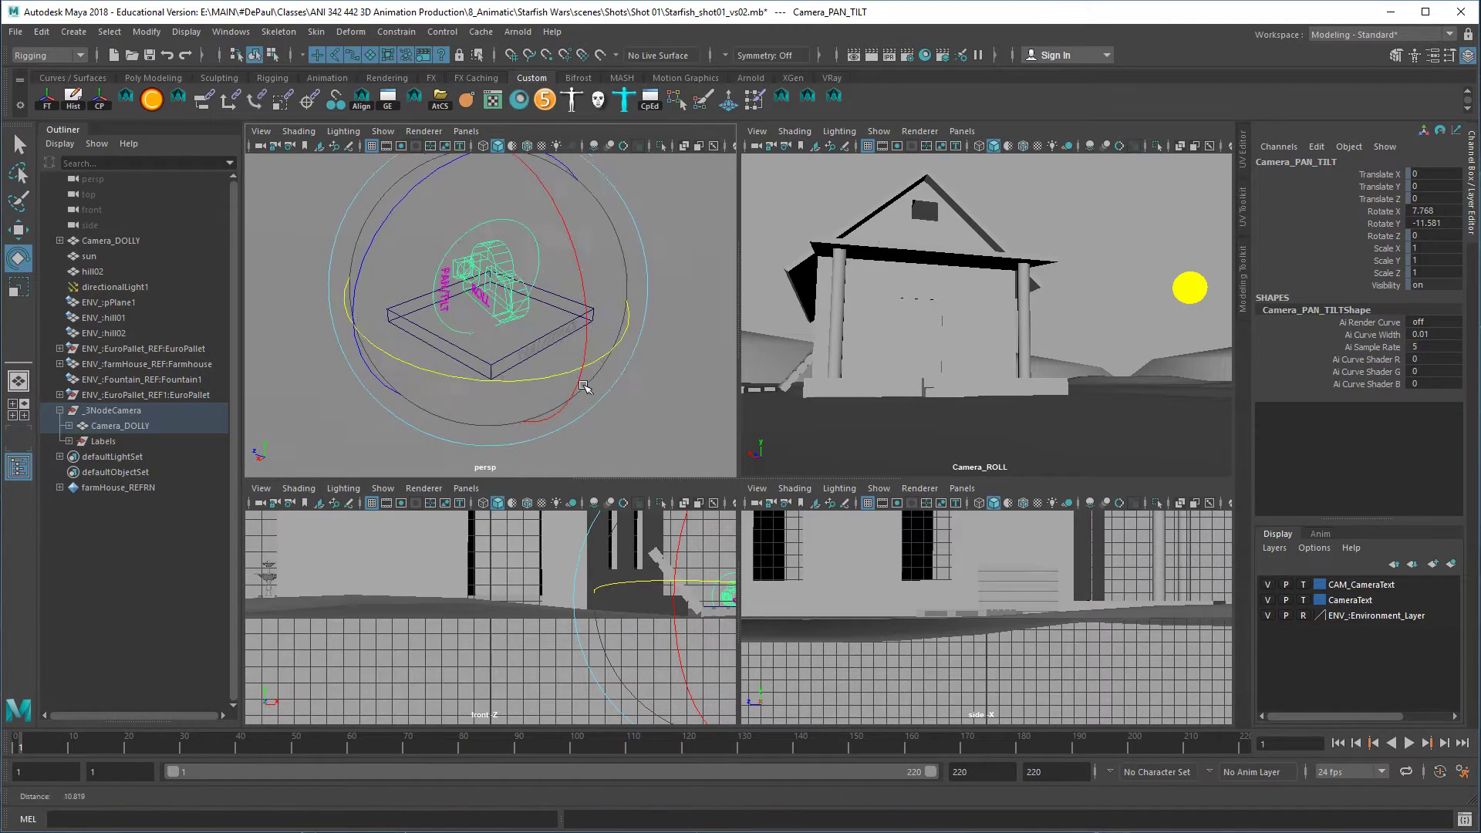
scroll(618, 400, "down", 5)
left_click(595, 324)
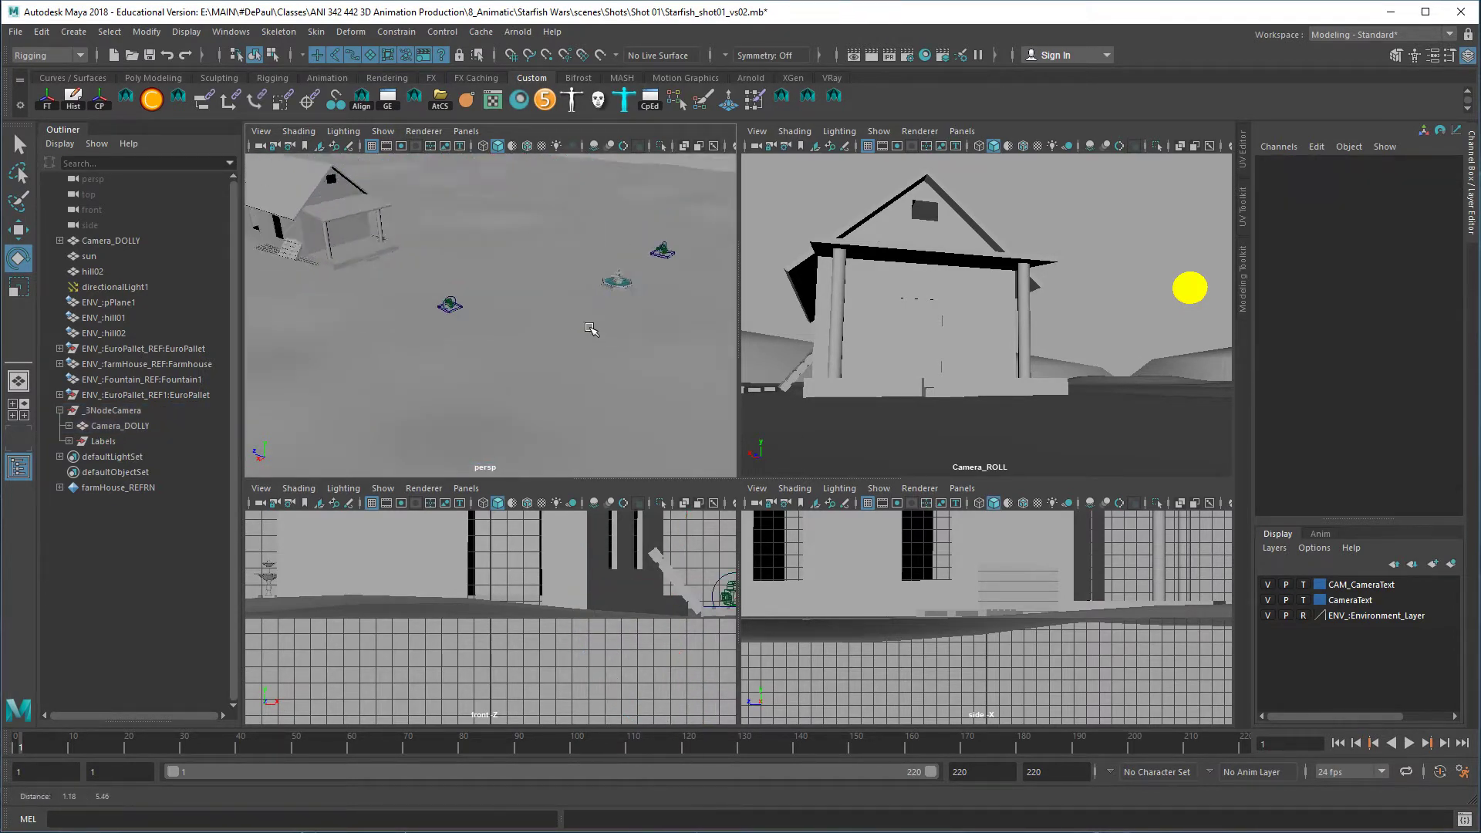
scroll(670, 399, "up", 3)
scroll(669, 399, "up", 6)
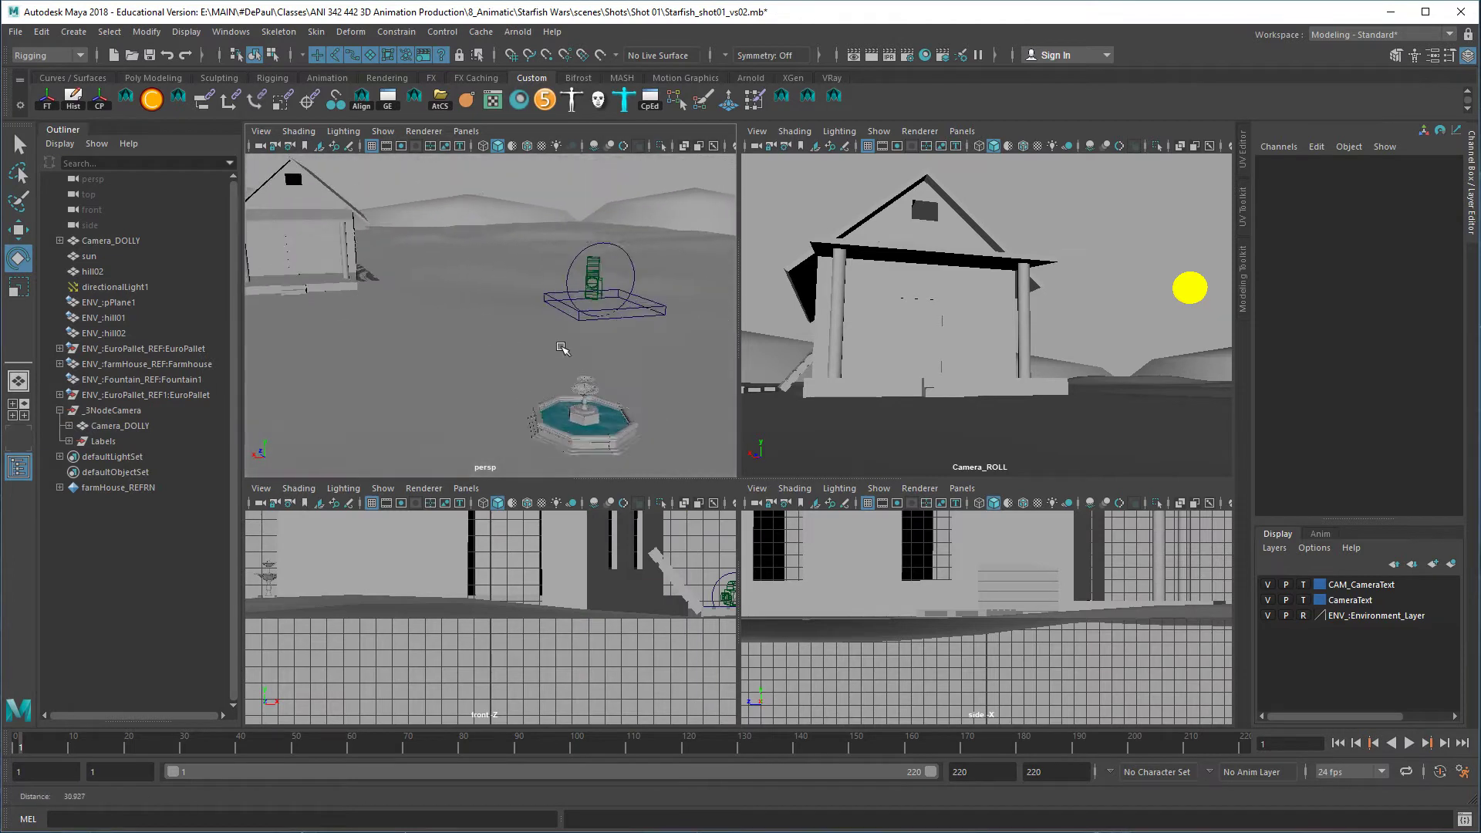
left_click_drag(602, 350, 580, 320, "alt")
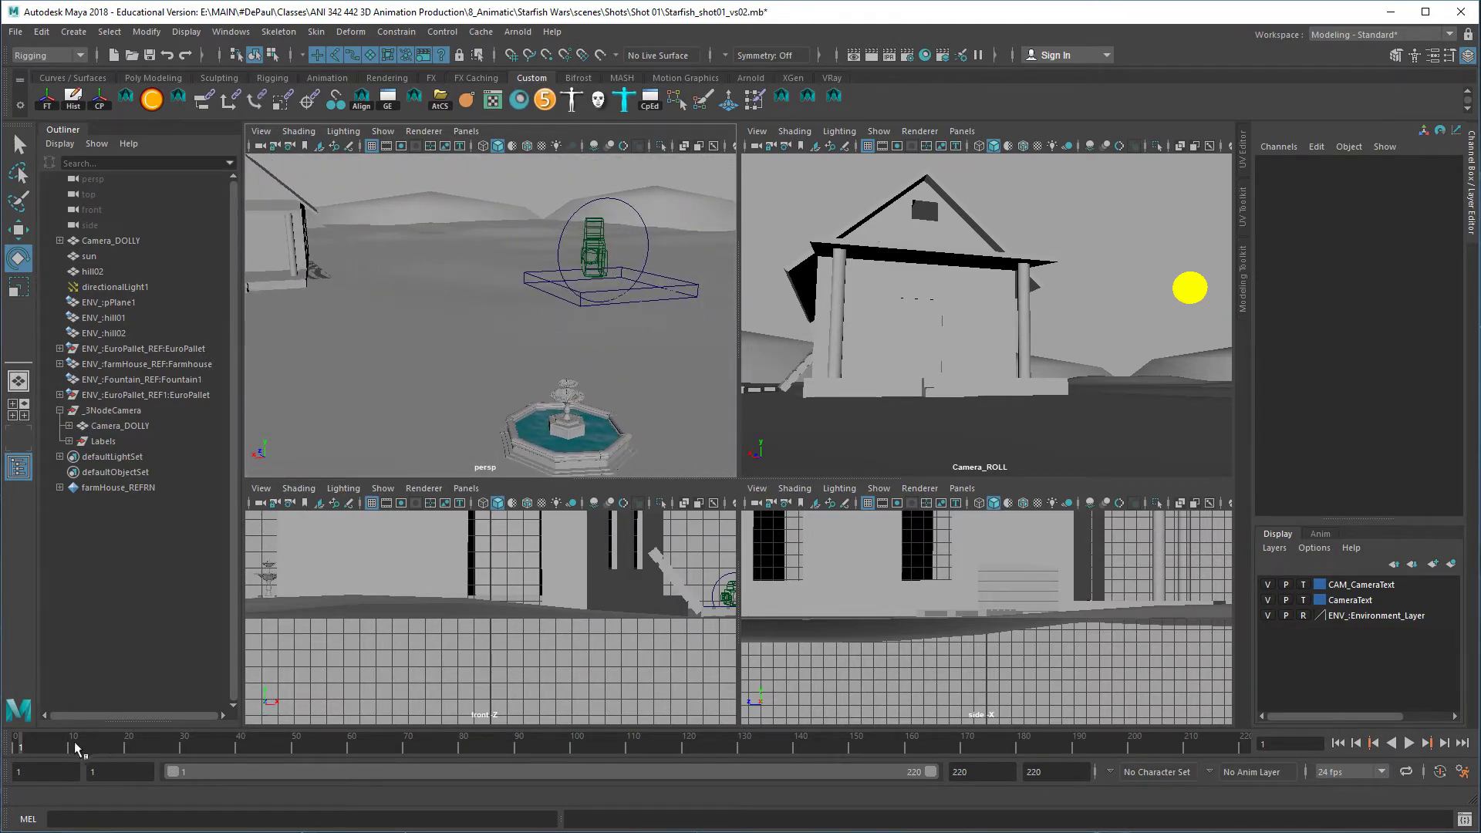
Play the animation and watch the fountain's camera rig move from different angles in the perspective view
left_click(1409, 743)
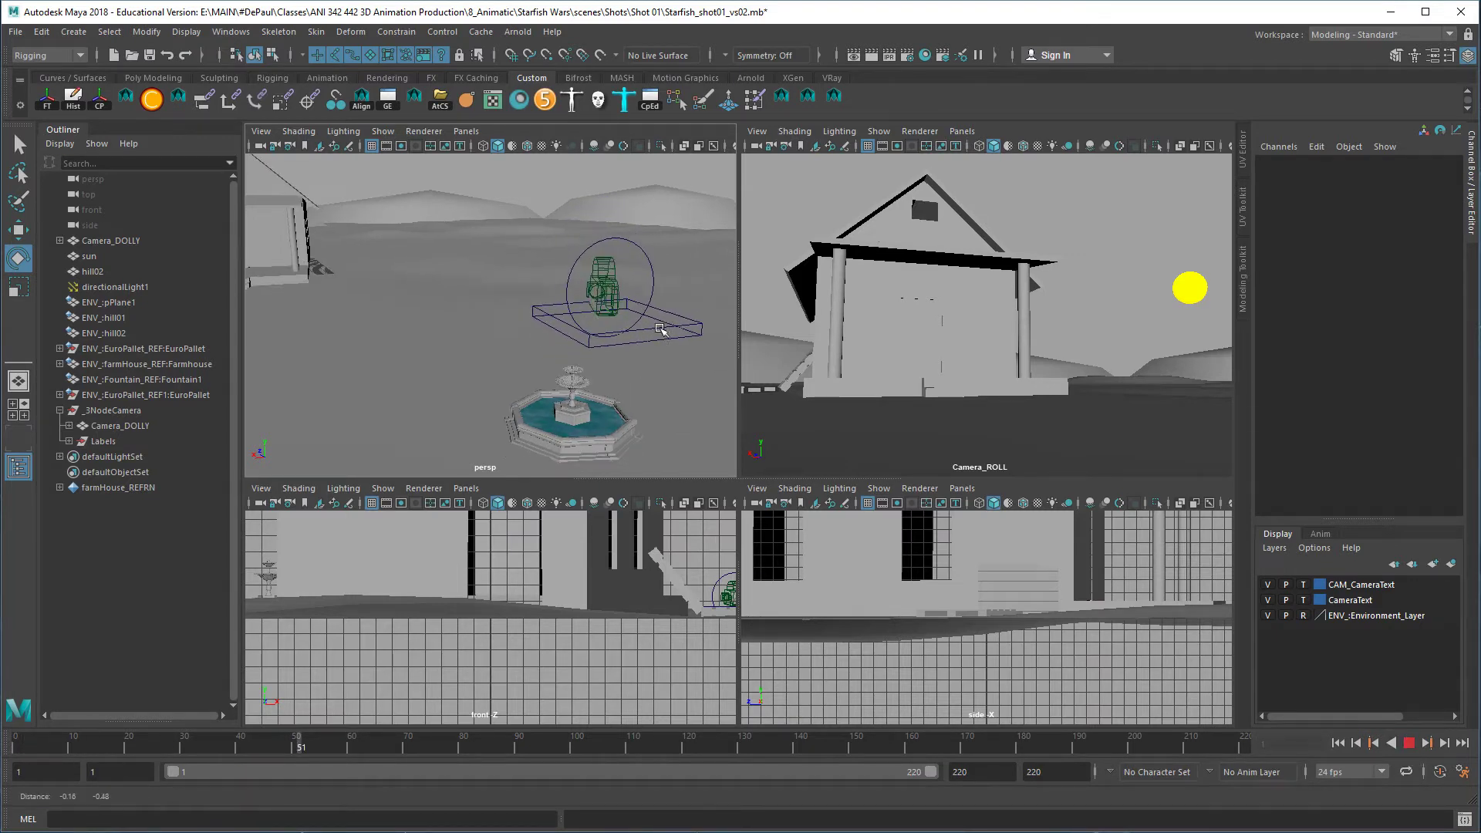
middle_click_drag(640, 372, 617, 361, "alt")
left_click_drag(659, 307, 486, 315, "alt")
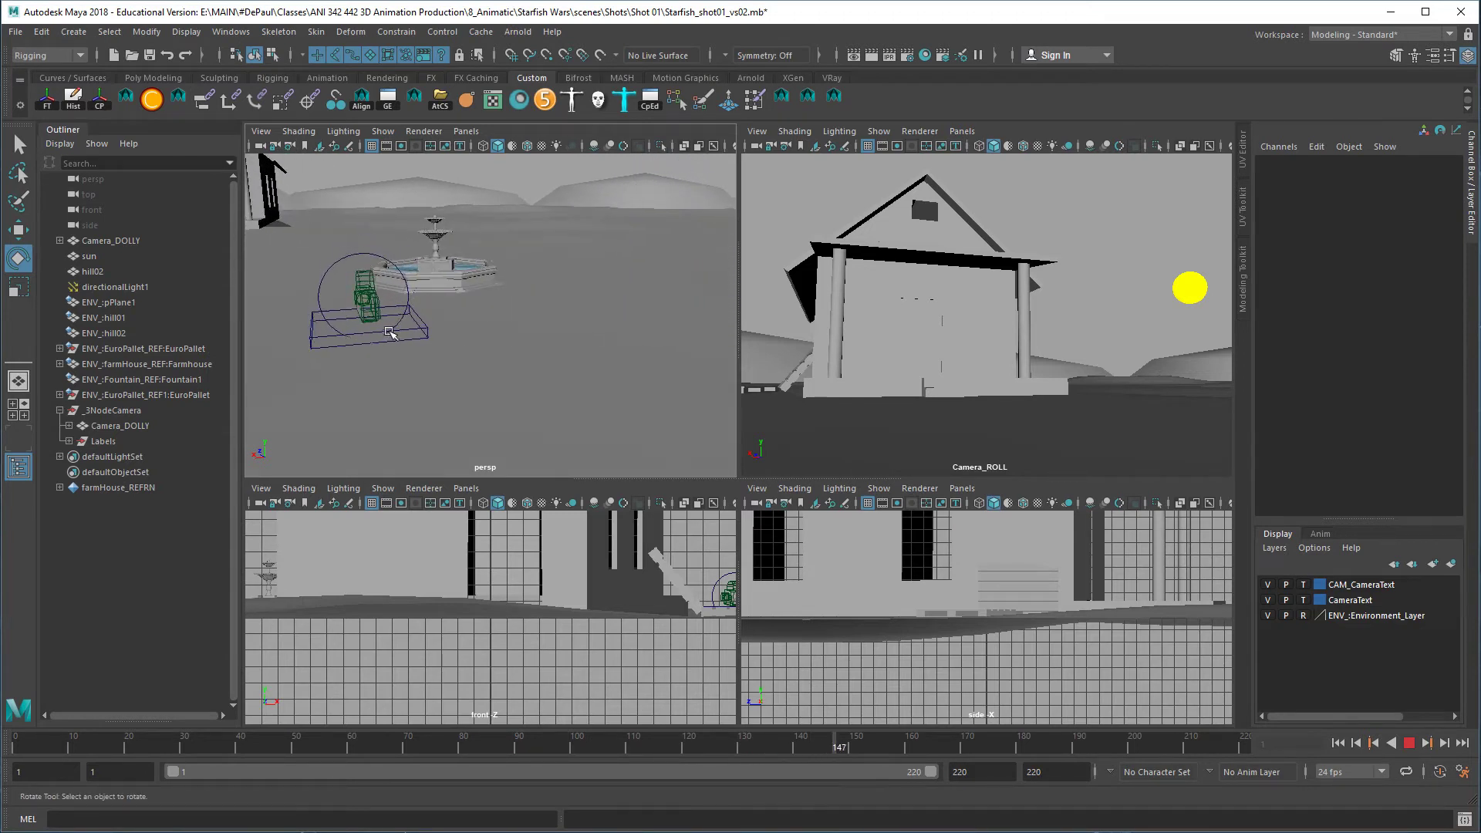
left_click_drag(409, 353, 502, 359, "alt")
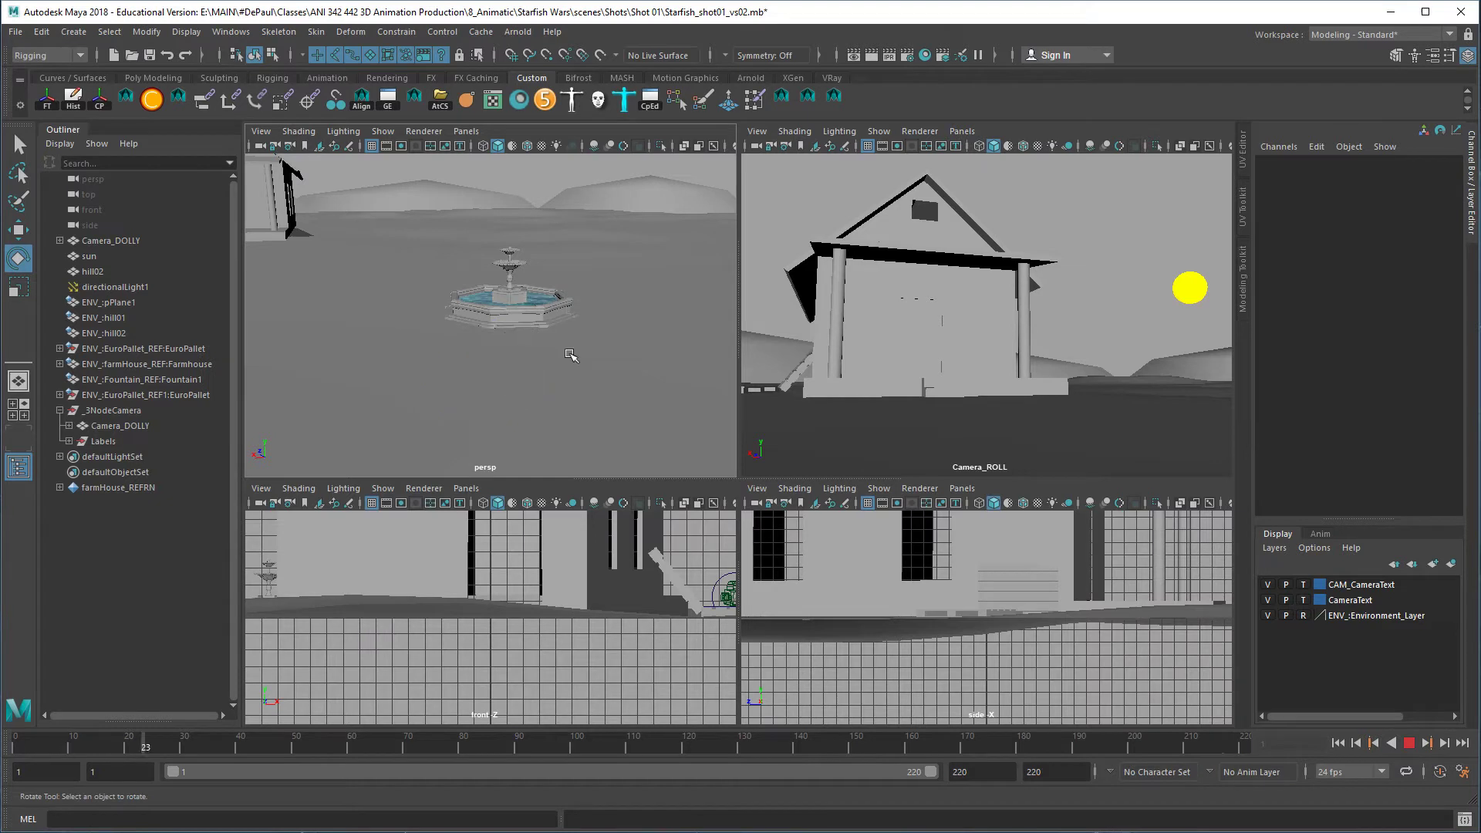
right_click_drag(502, 359, 517, 285, "alt")
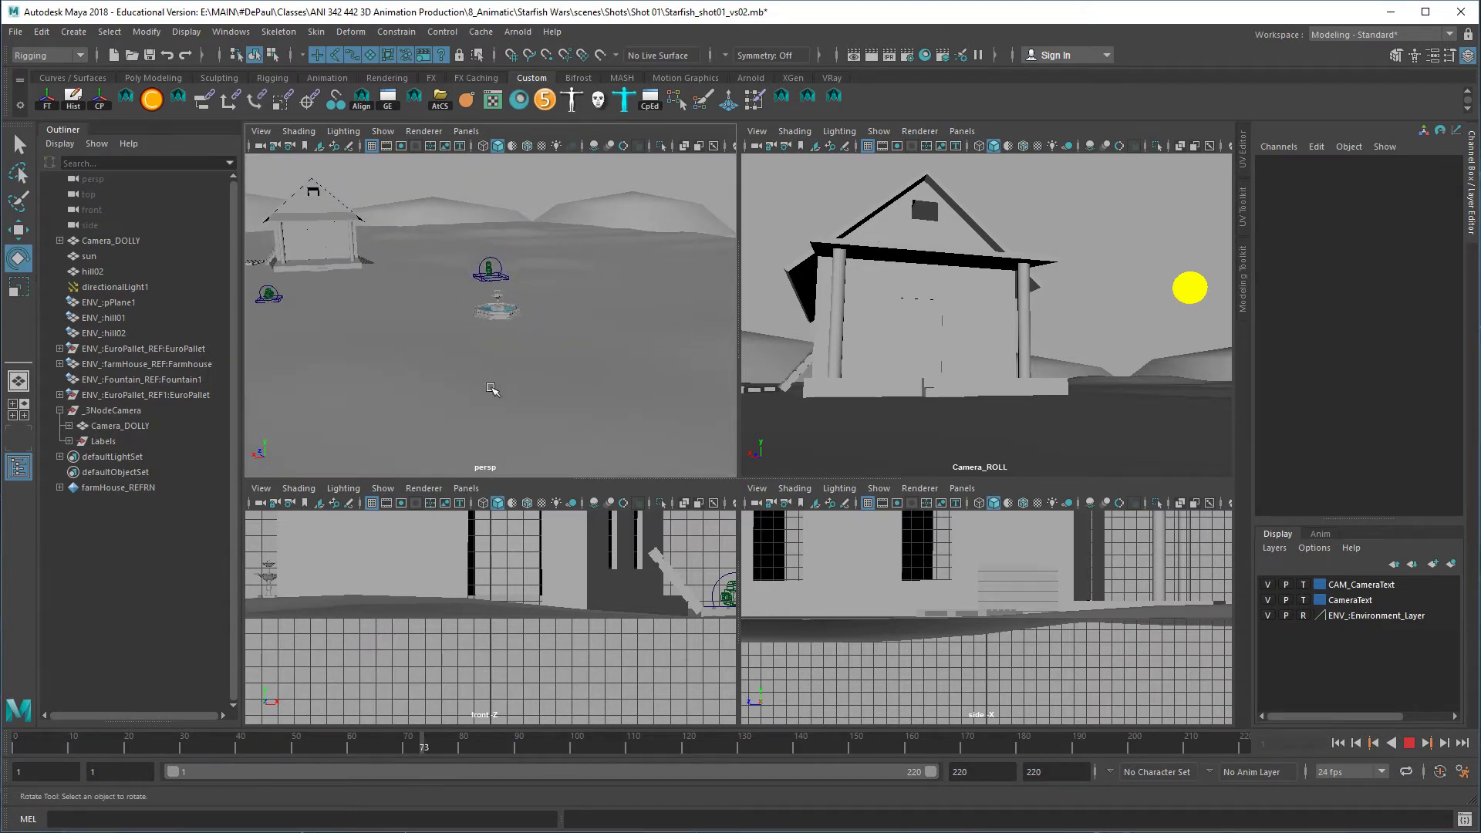
Show the Three_Node_Camera view in the front viewport, and stop playback at frame 157
left_click(466, 488)
mouse_move(474, 503)
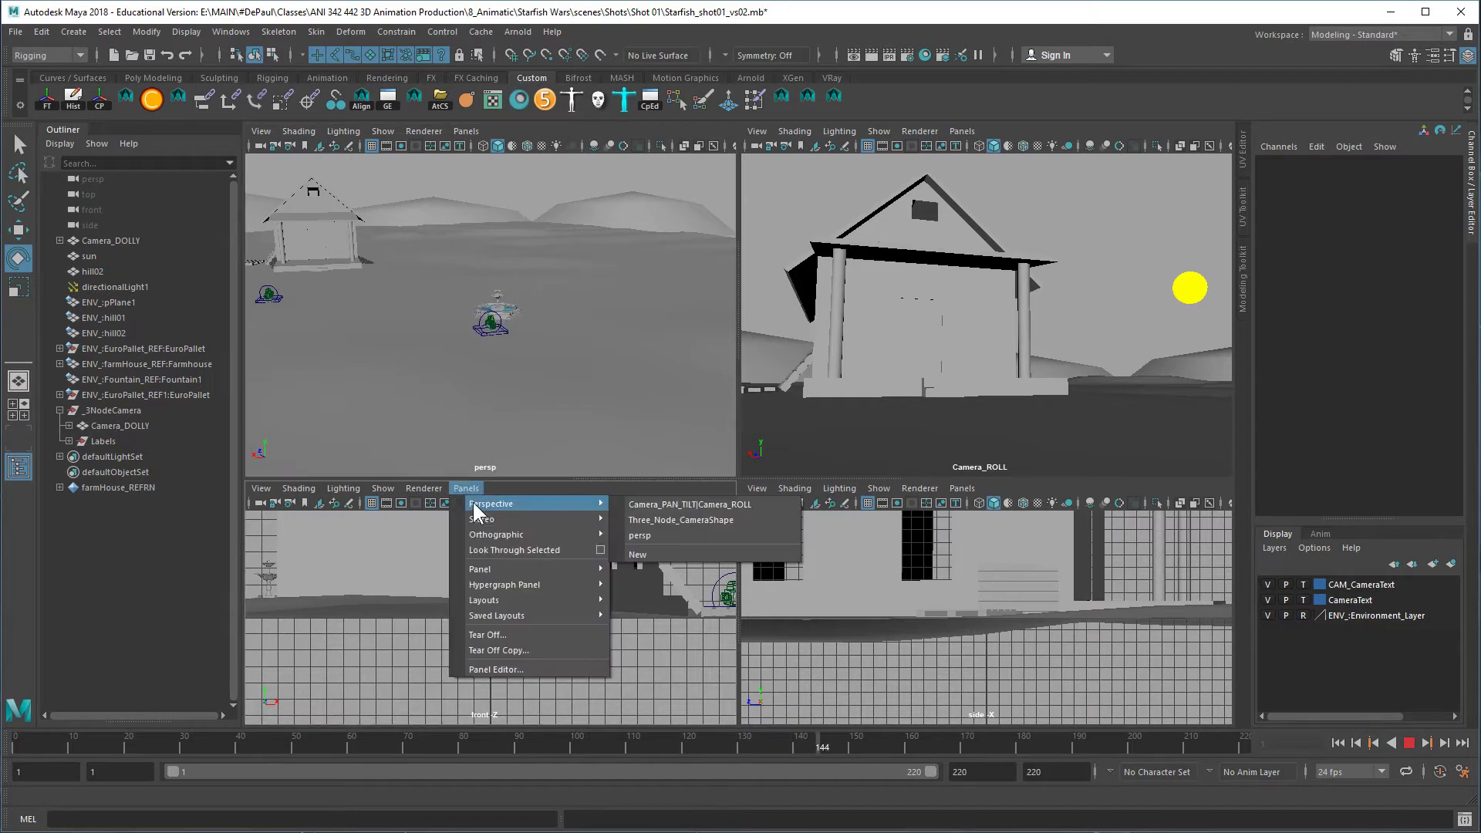
left_click(685, 520)
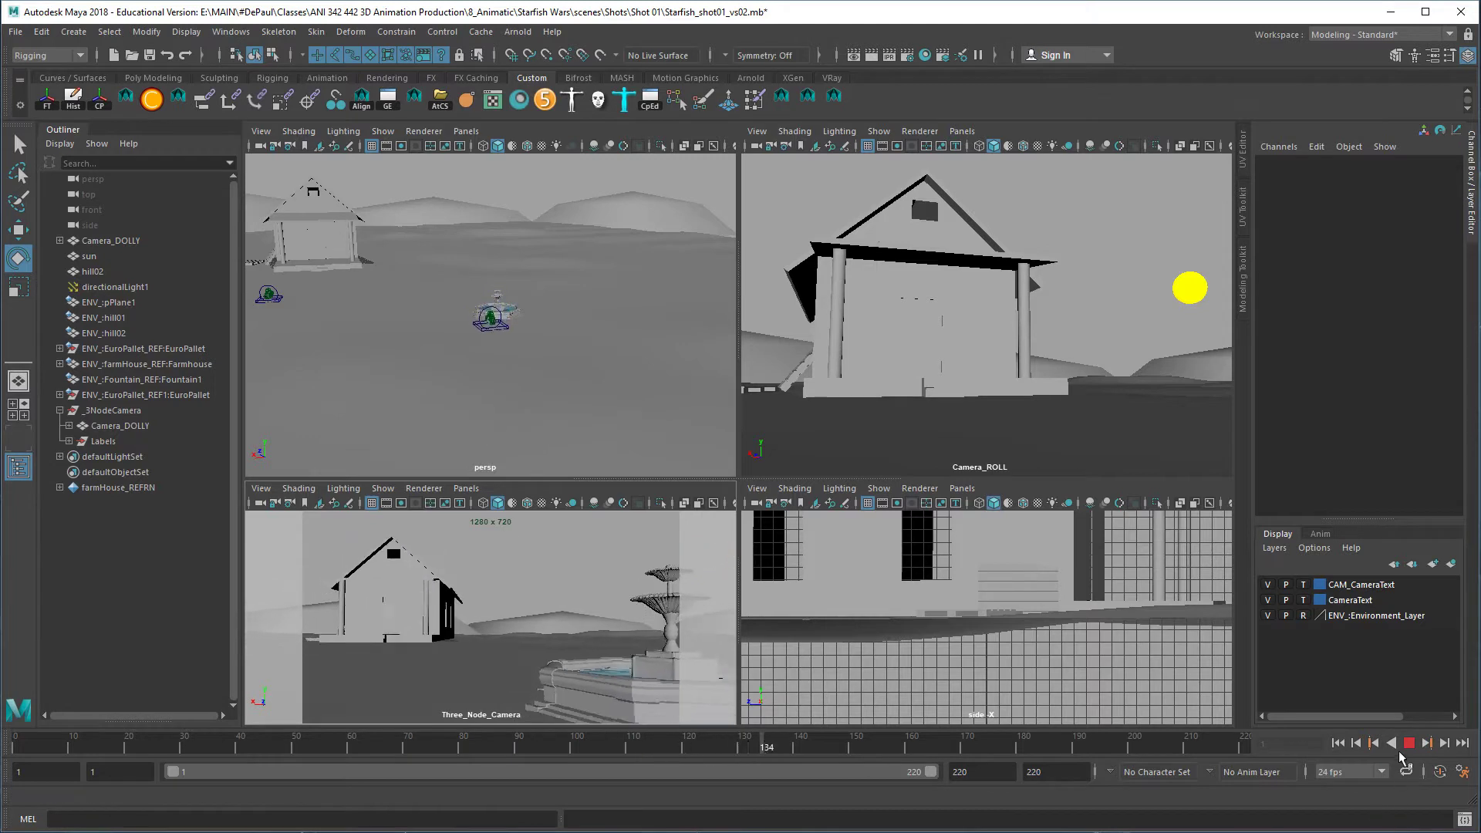
key("Escape")
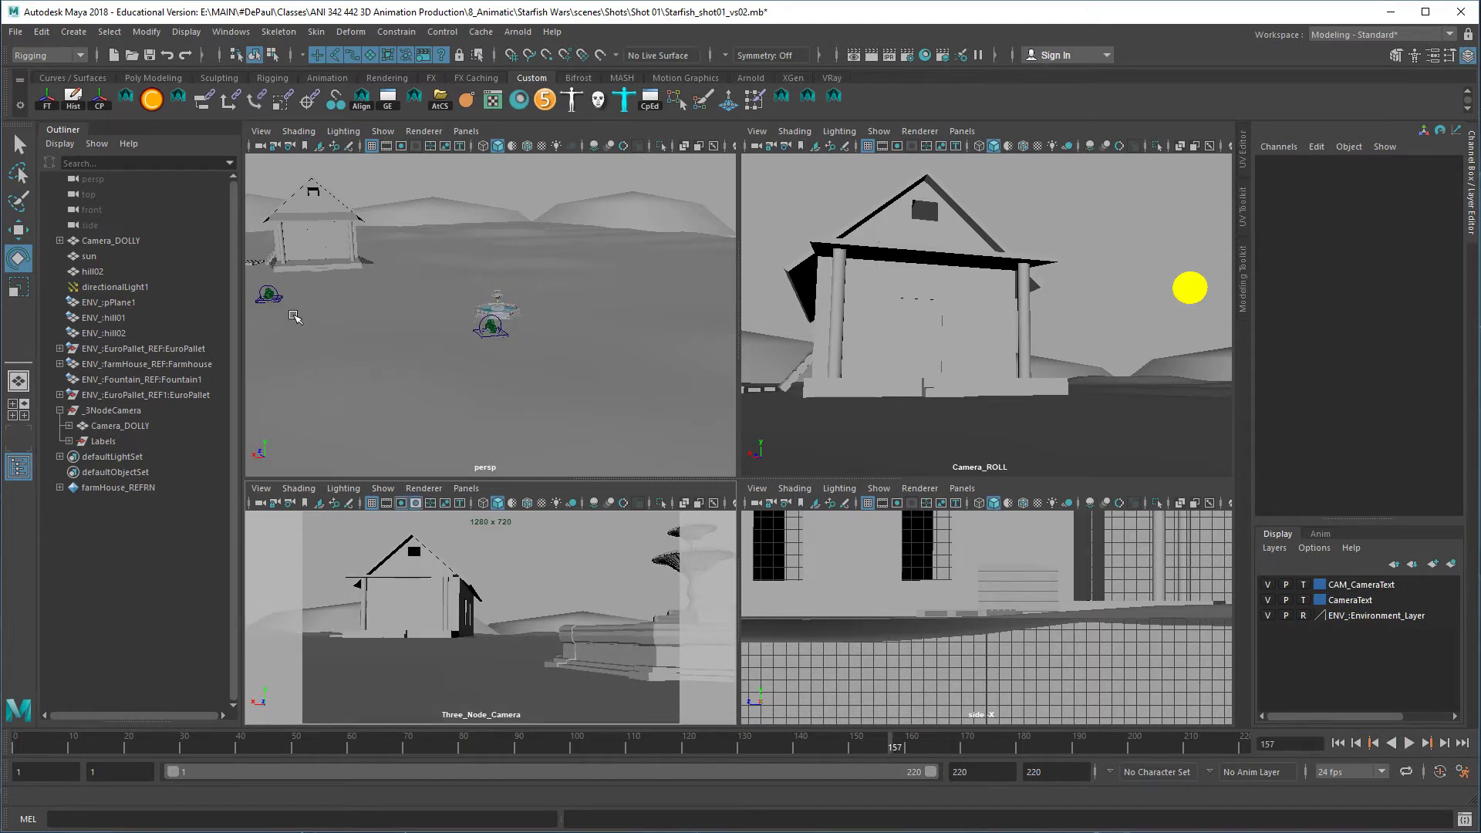
Try to hide the animated Camera_DOLLY rig near the fountain, and reselect it in the Outliner
left_click(270, 295)
middle_click_drag(450, 394, 542, 446, "alt")
left_click(602, 407)
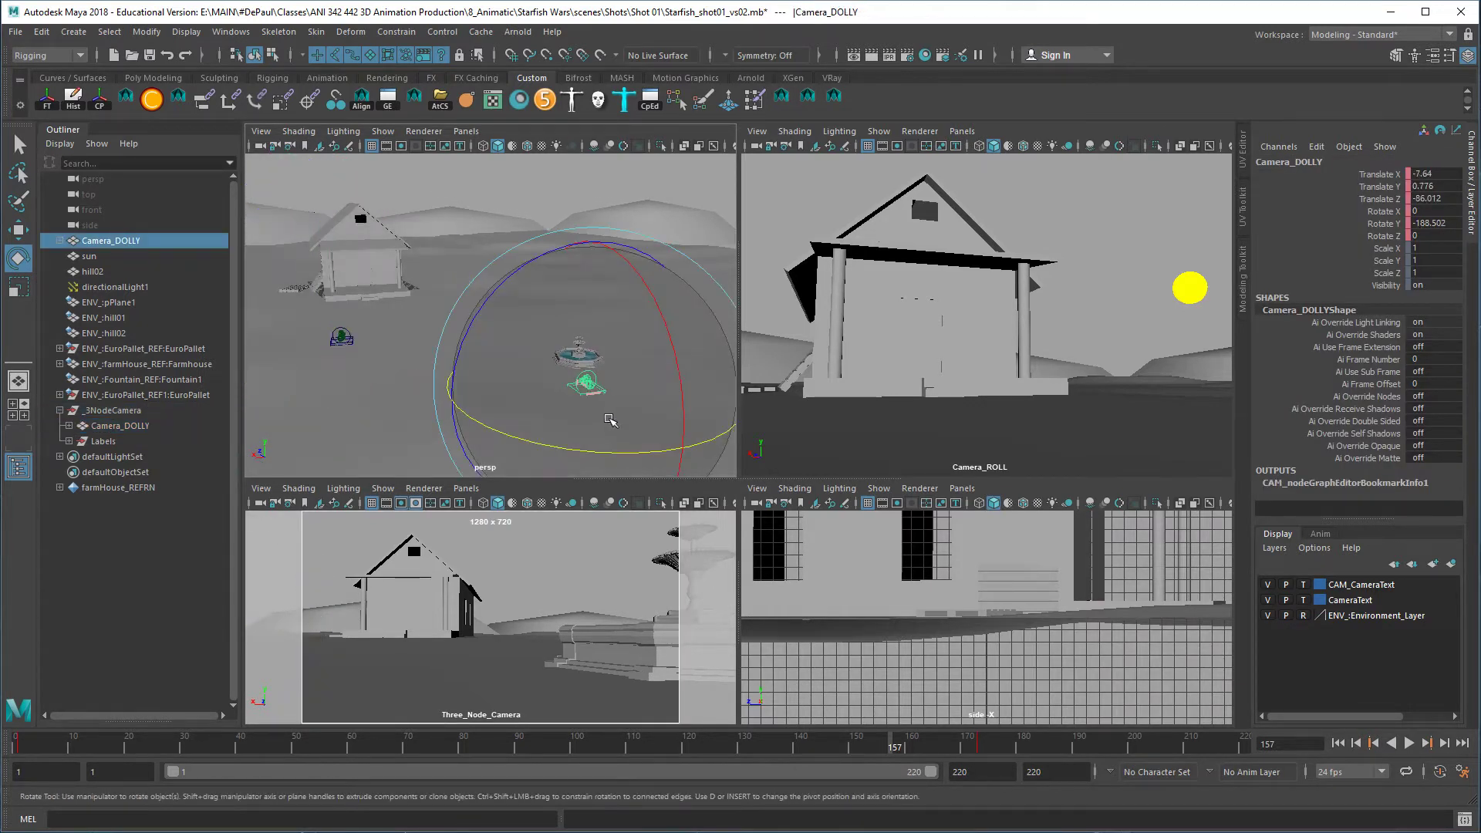
key("ctrl+h")
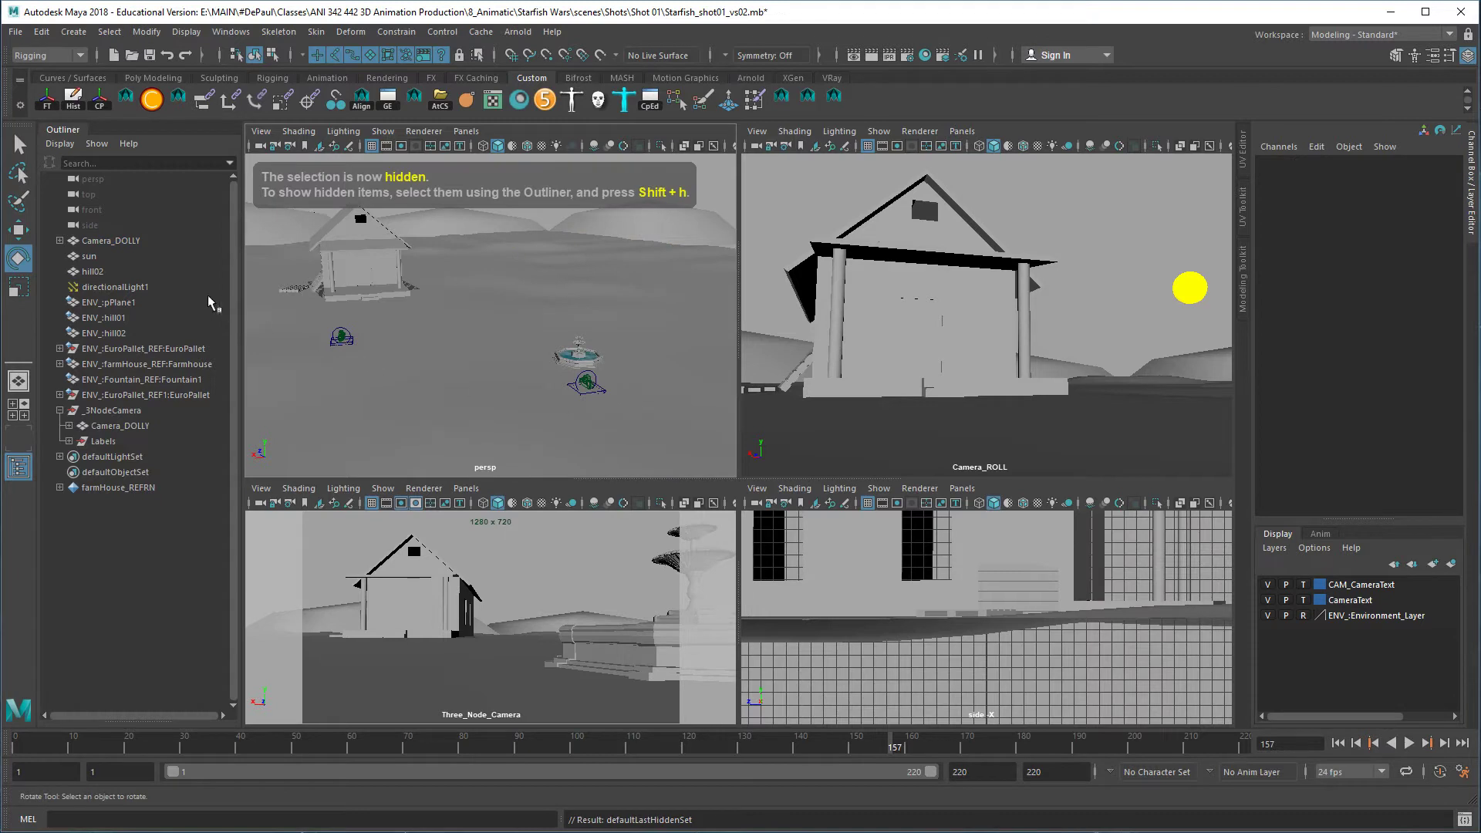
left_click(118, 243)
key("shift+h")
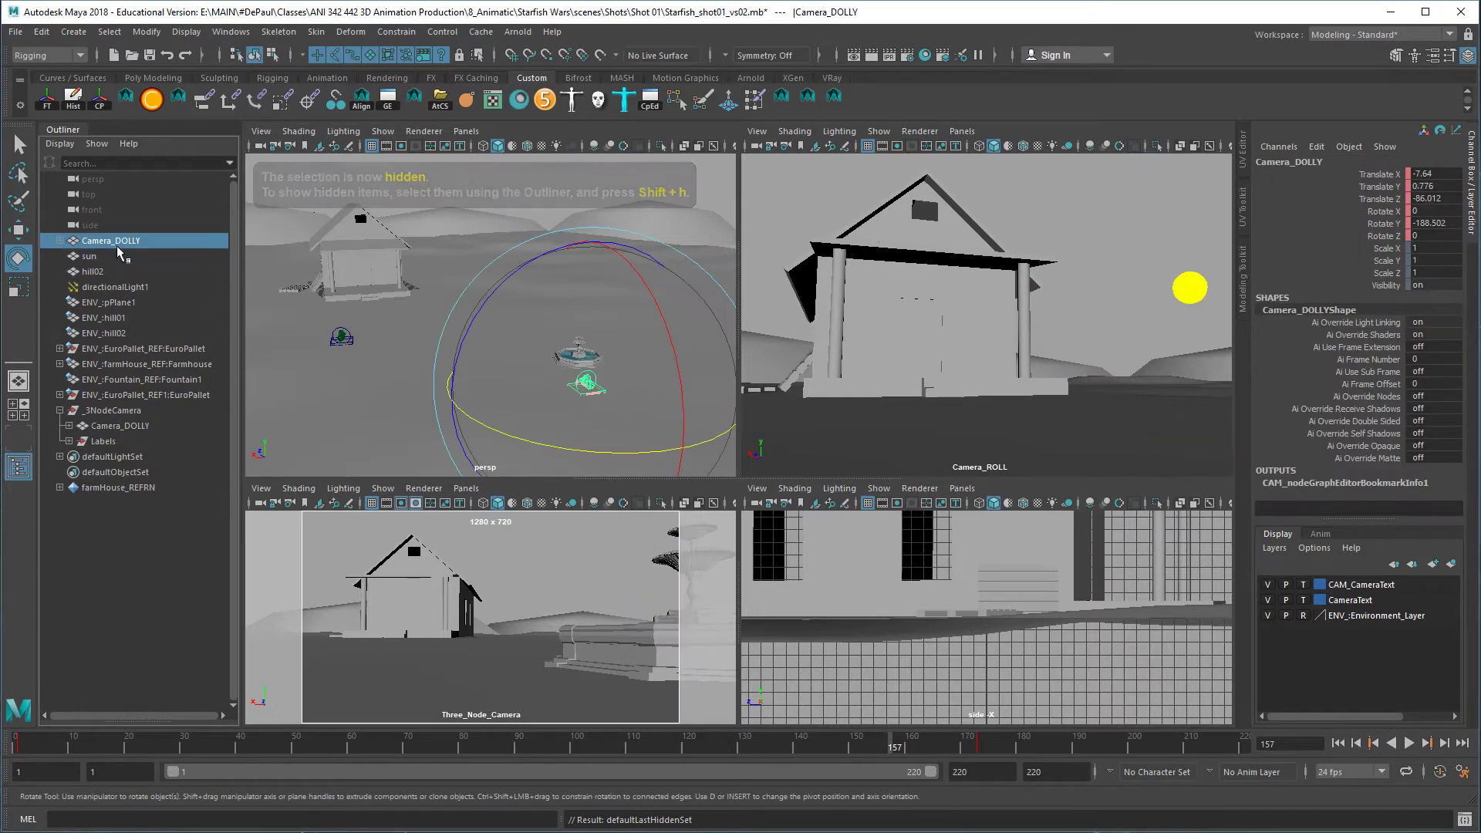
left_click(117, 244, "ctrl")
left_click(117, 243)
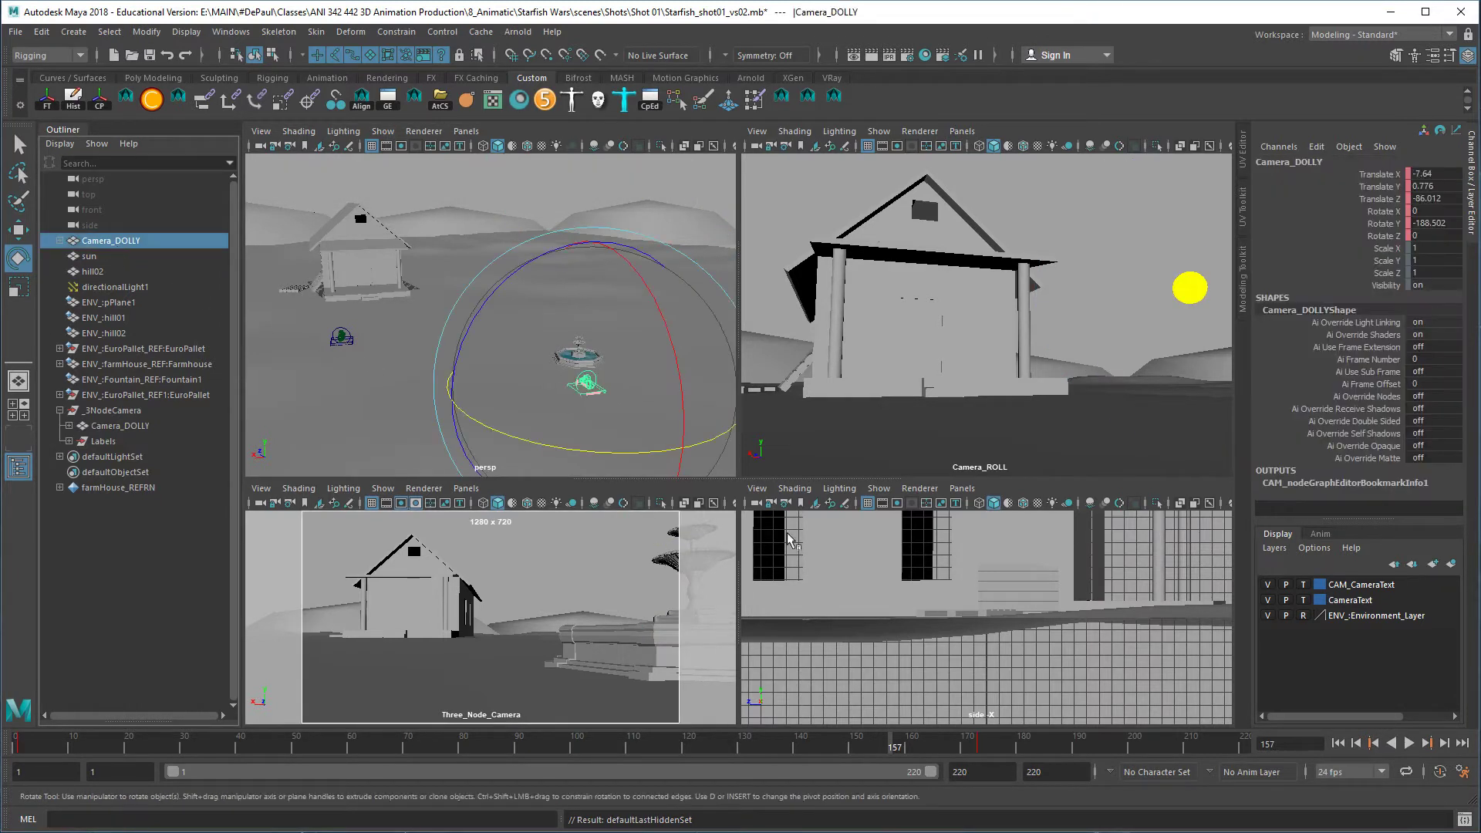
Unlock the Visibility channel of the animated Camera_DOLLY and hide that rig
left_click(1386, 285)
right_click(1389, 289)
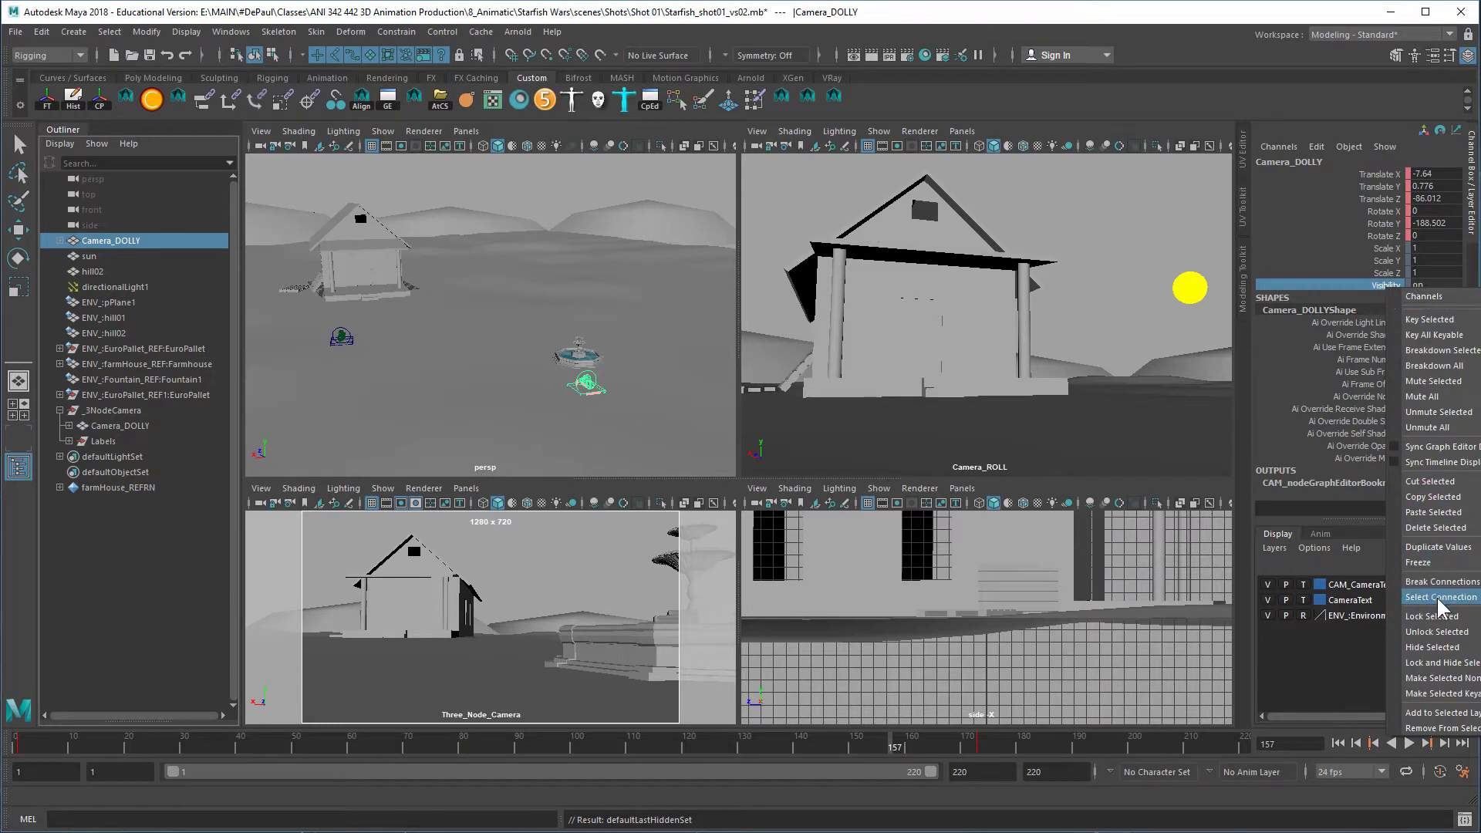
left_click(1436, 633)
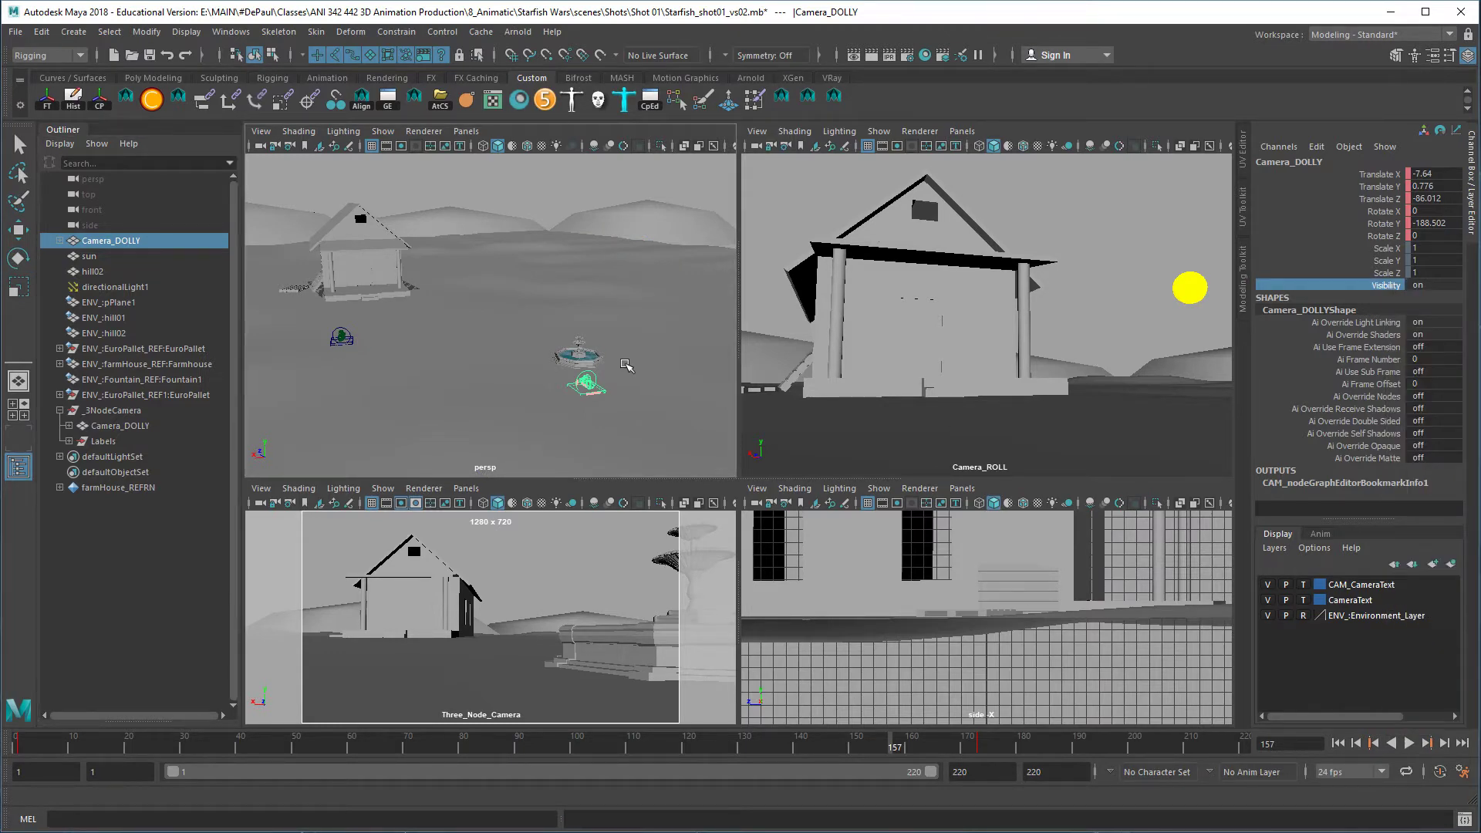
key("ctrl+h")
key("e")
Try to lock the Camera_ROLL viewport camera, with the _3NodeCamera dolly selected and again with nothing selected
left_click(344, 339)
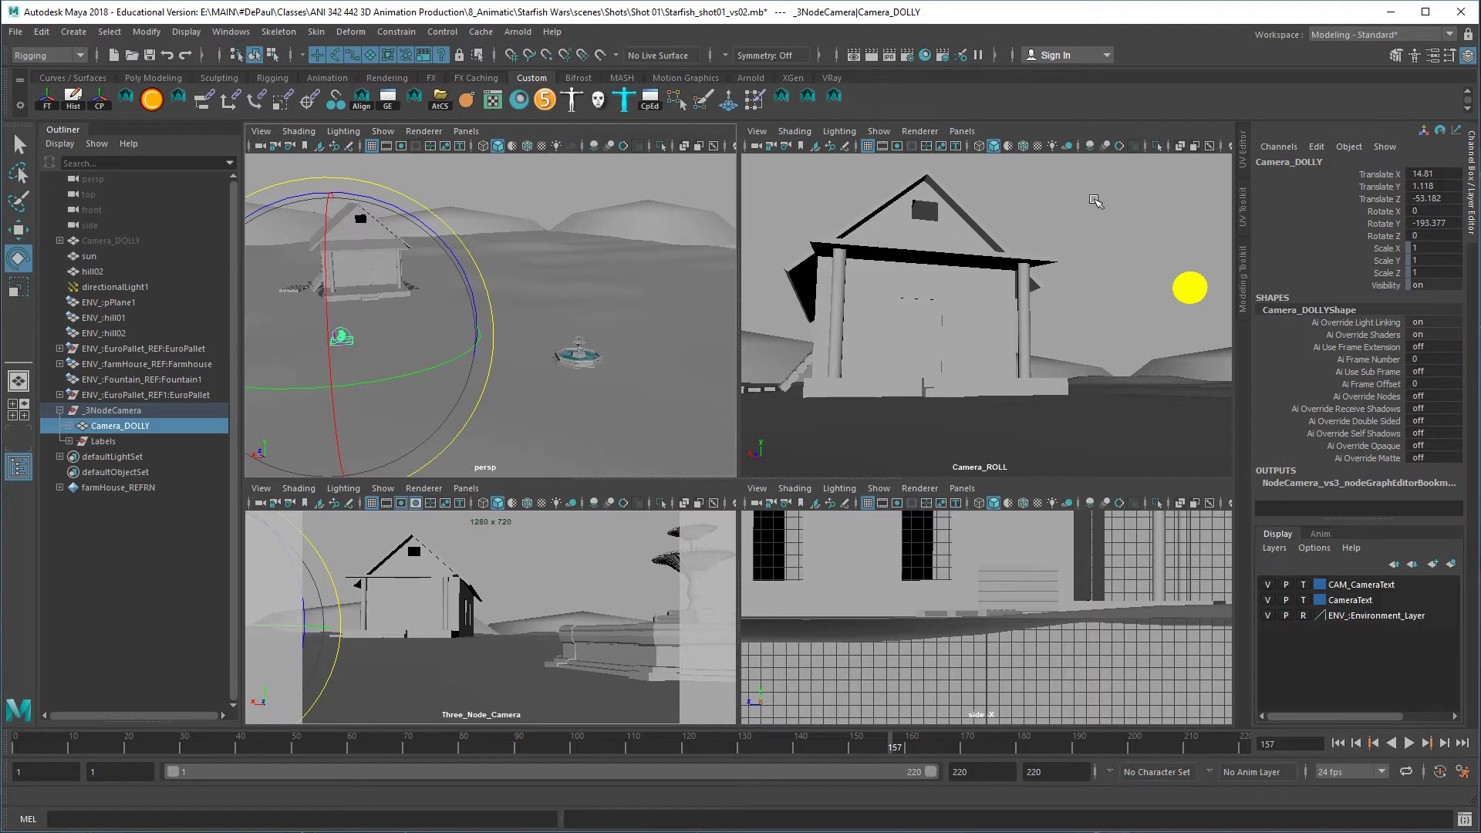
left_click(770, 146)
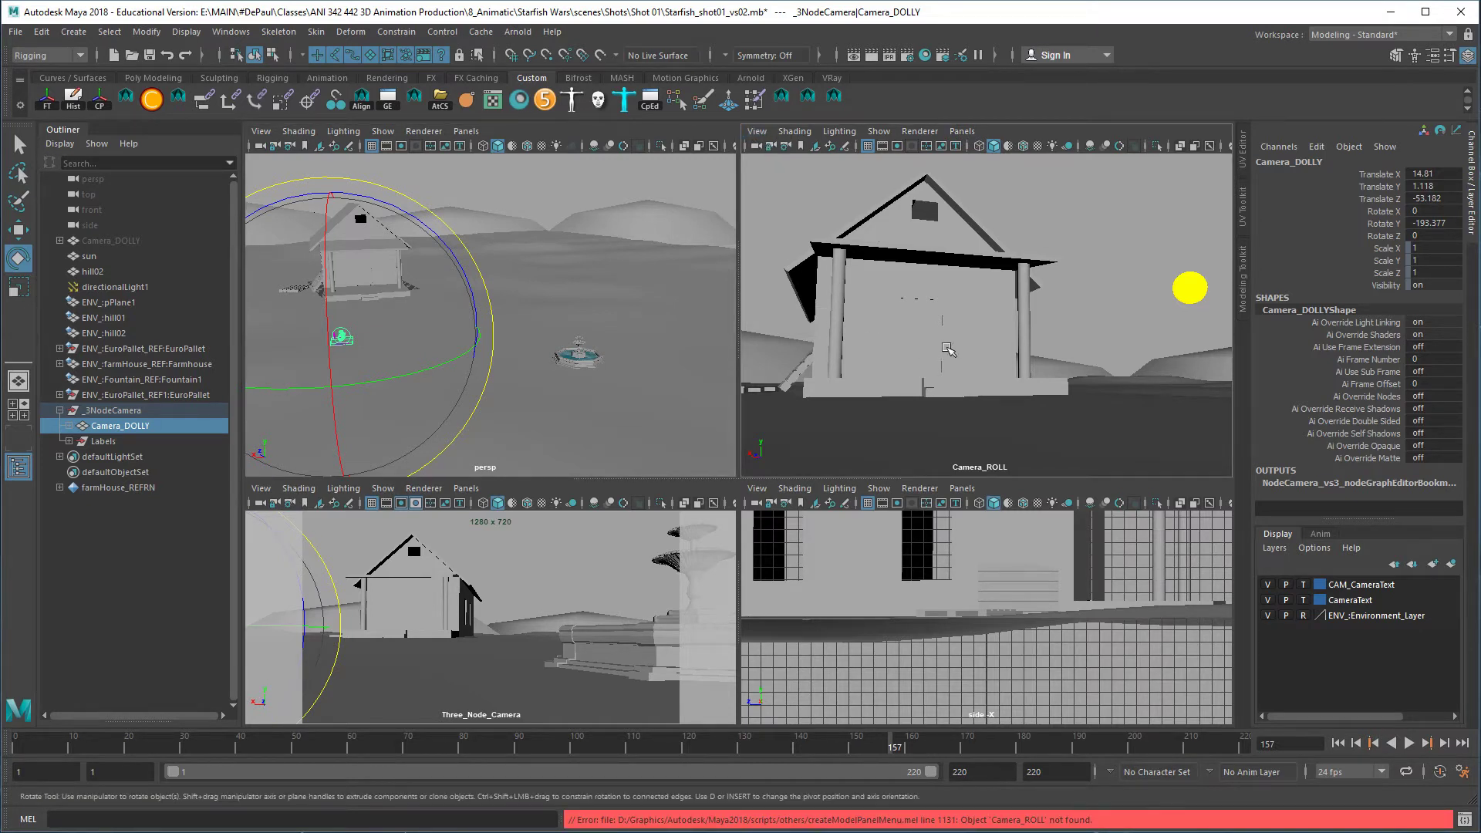
left_click(584, 424)
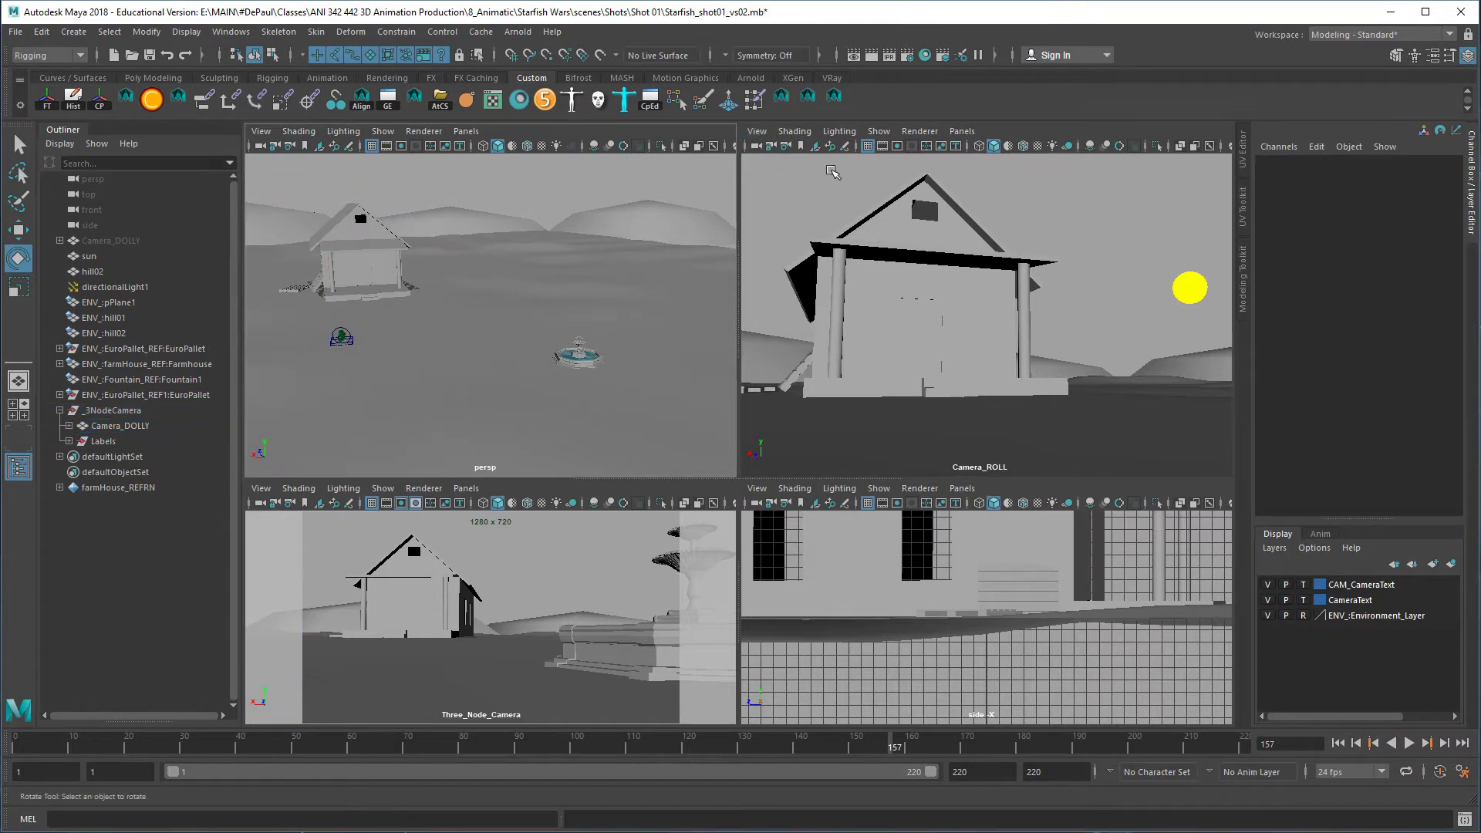
left_click(770, 146)
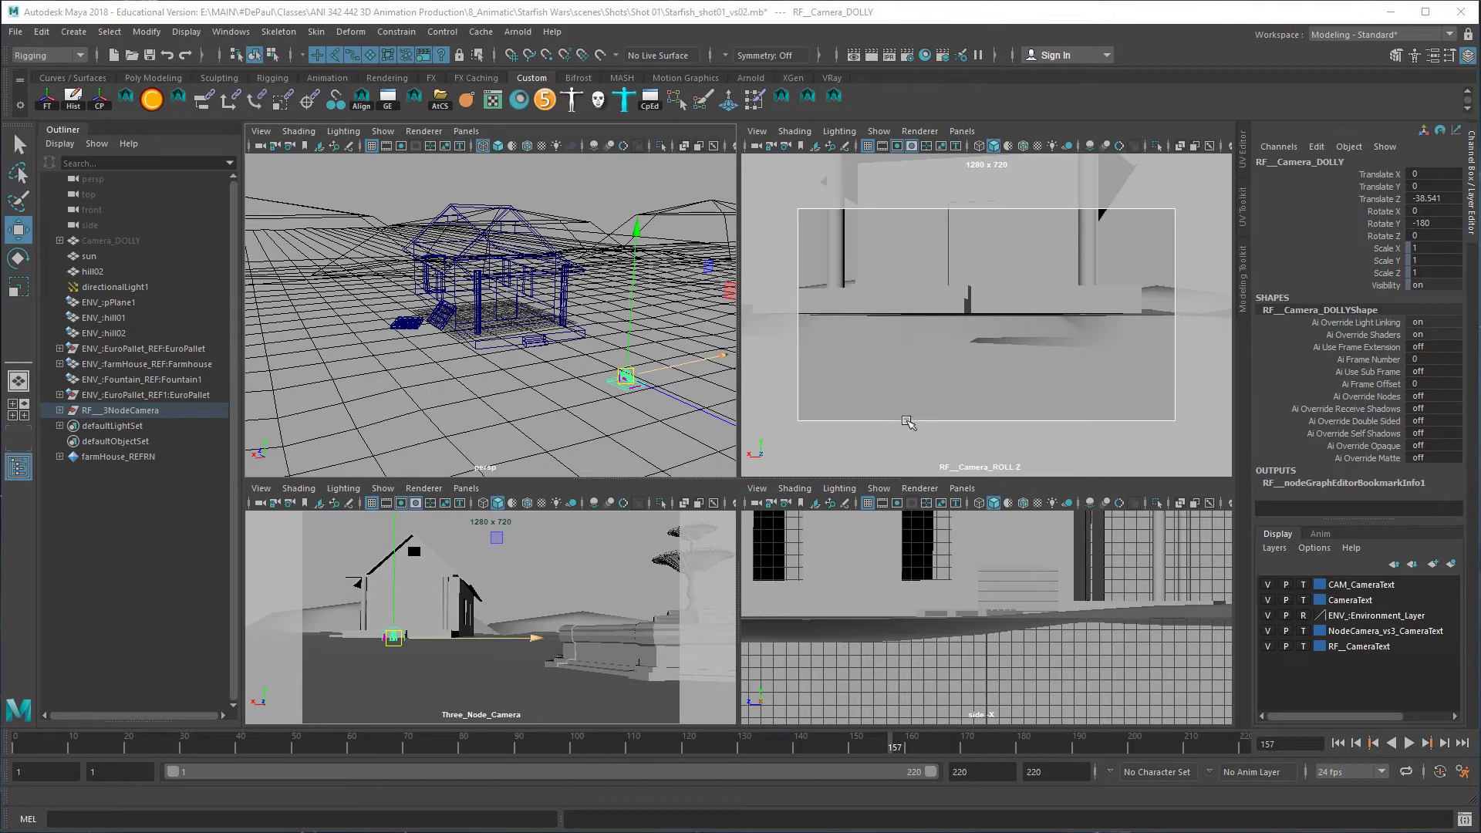
Dolly the RF camera rig back from the farmhouse to about -70.6 in Translate Z
mouse_move(658, 375)
left_mouse_down("alt")
mouse_move(626, 375)
mouse_move(646, 377)
left_mouse_up("alt")
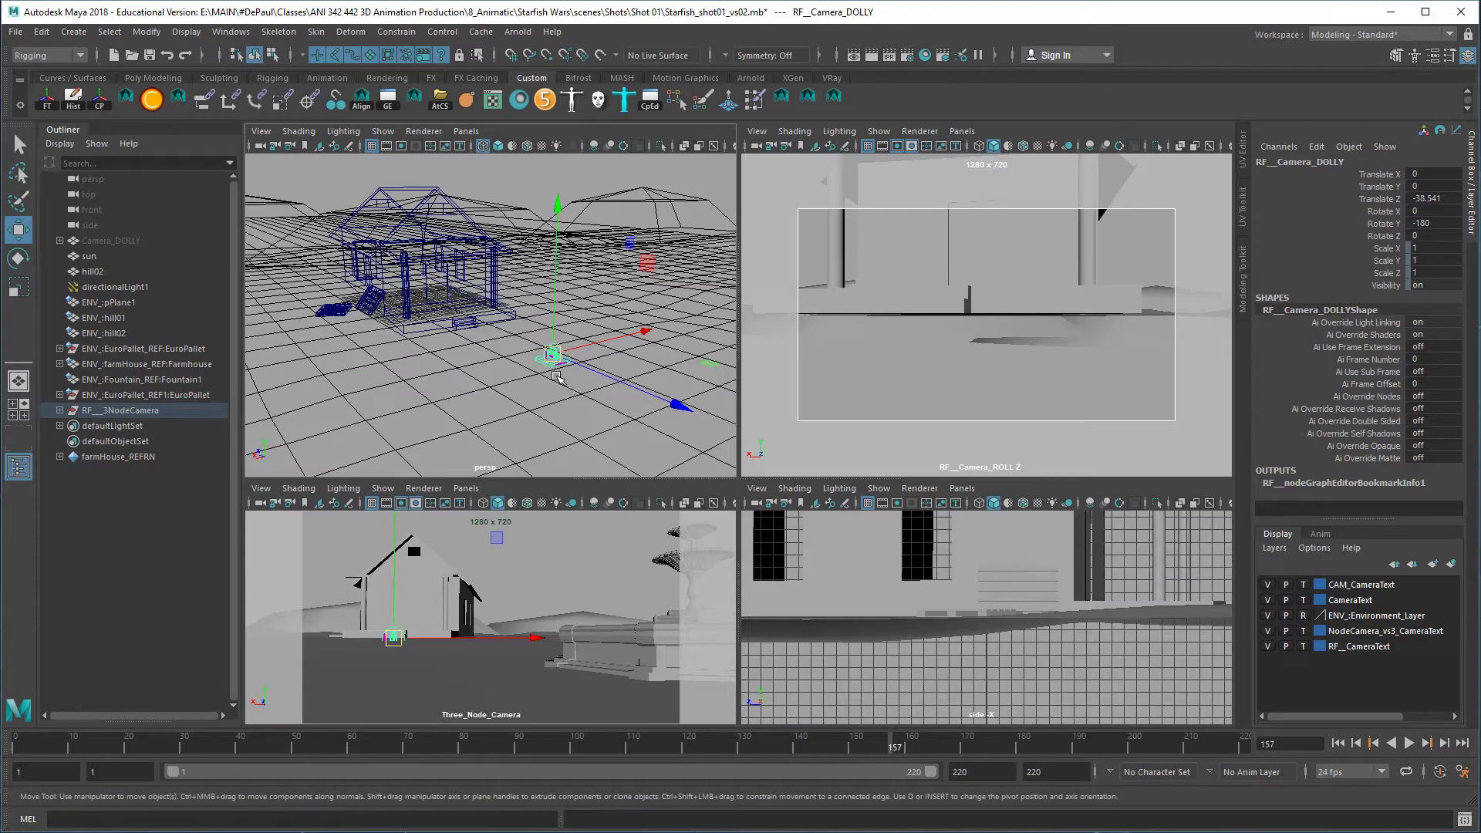
key("f")
right_click_drag(596, 359, 544, 340, "alt")
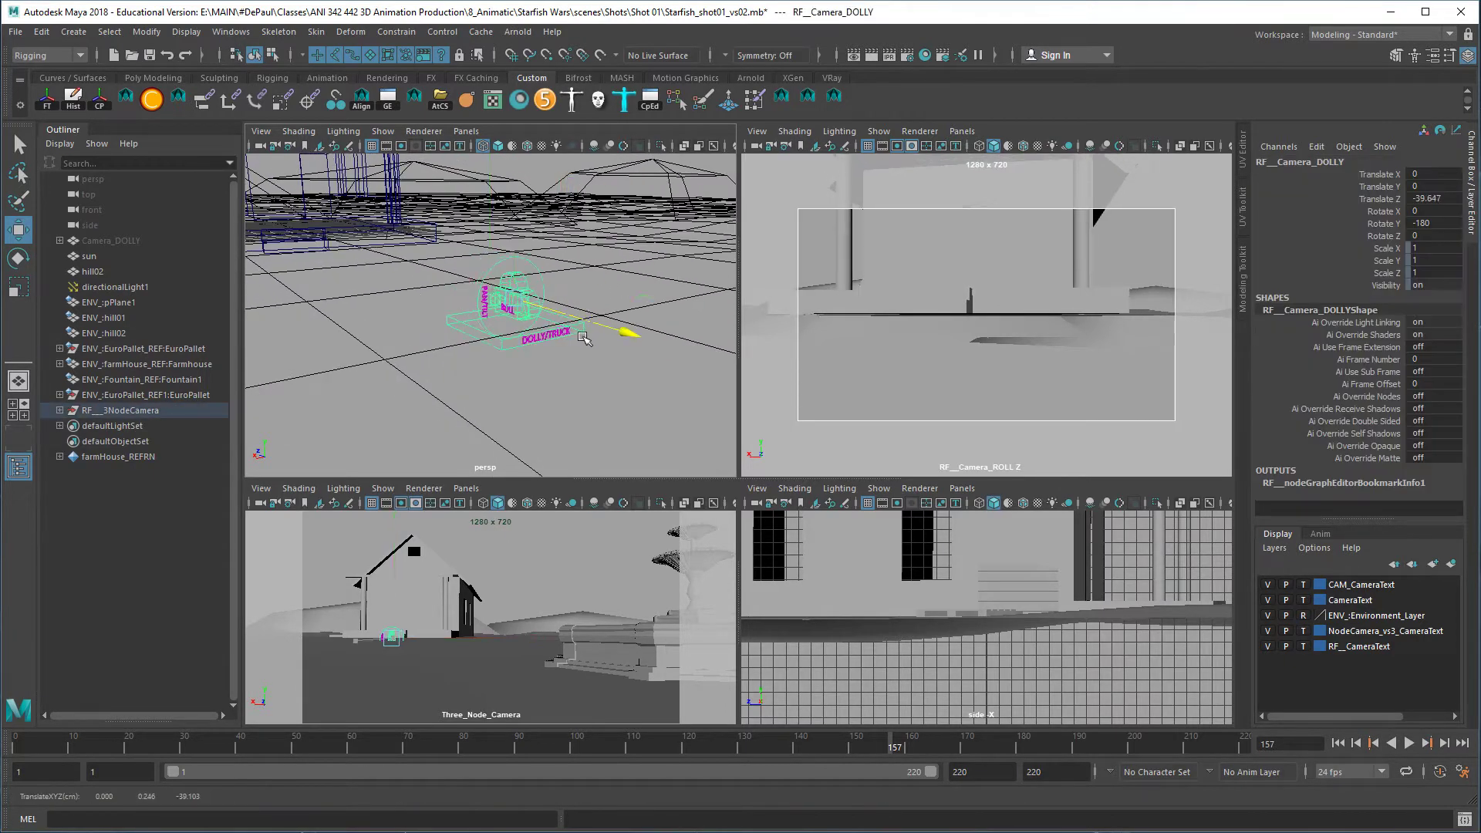
left_click(577, 366)
left_click(560, 342)
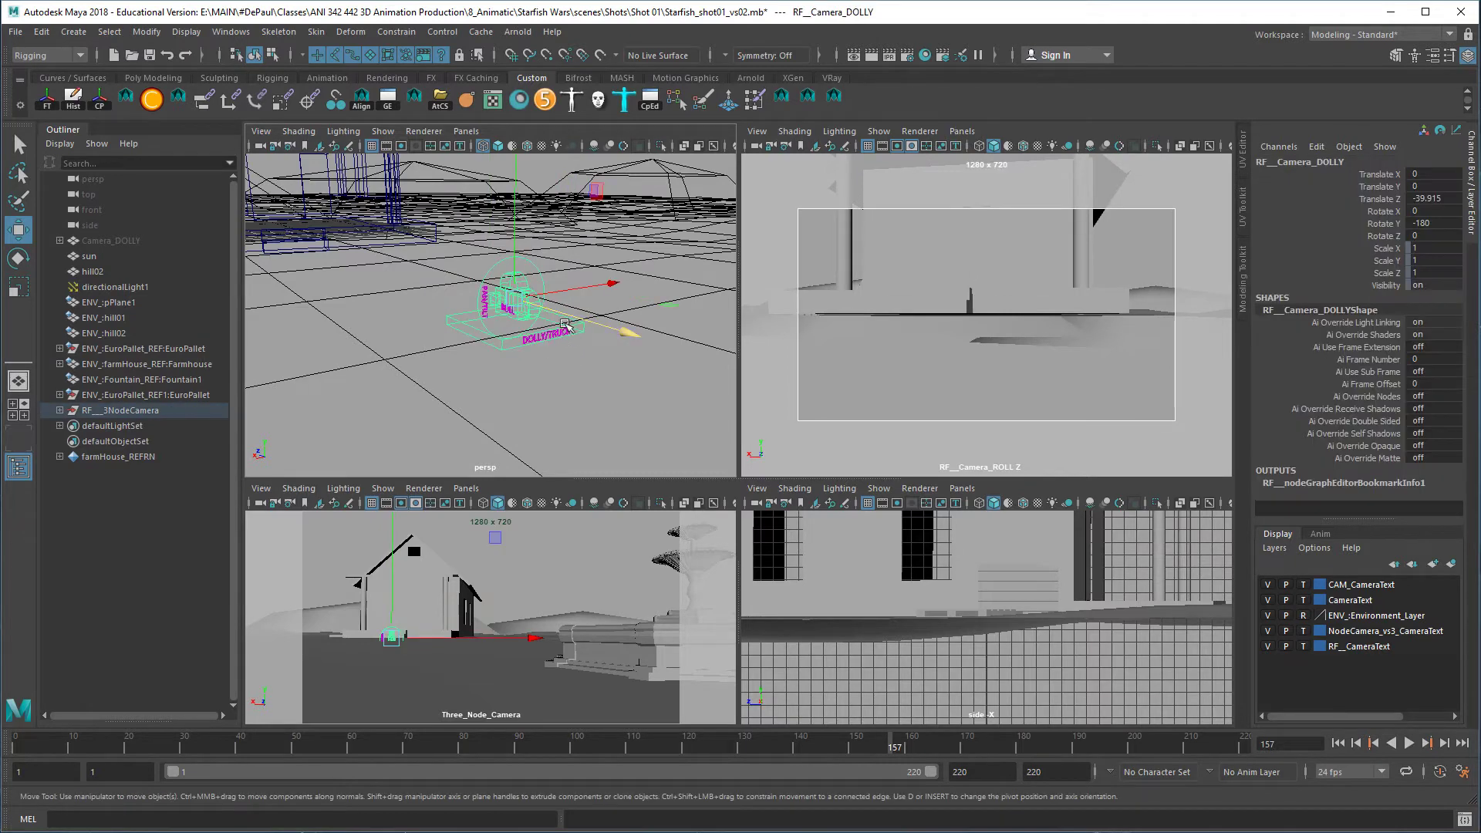
left_click_drag(567, 340, 628, 373)
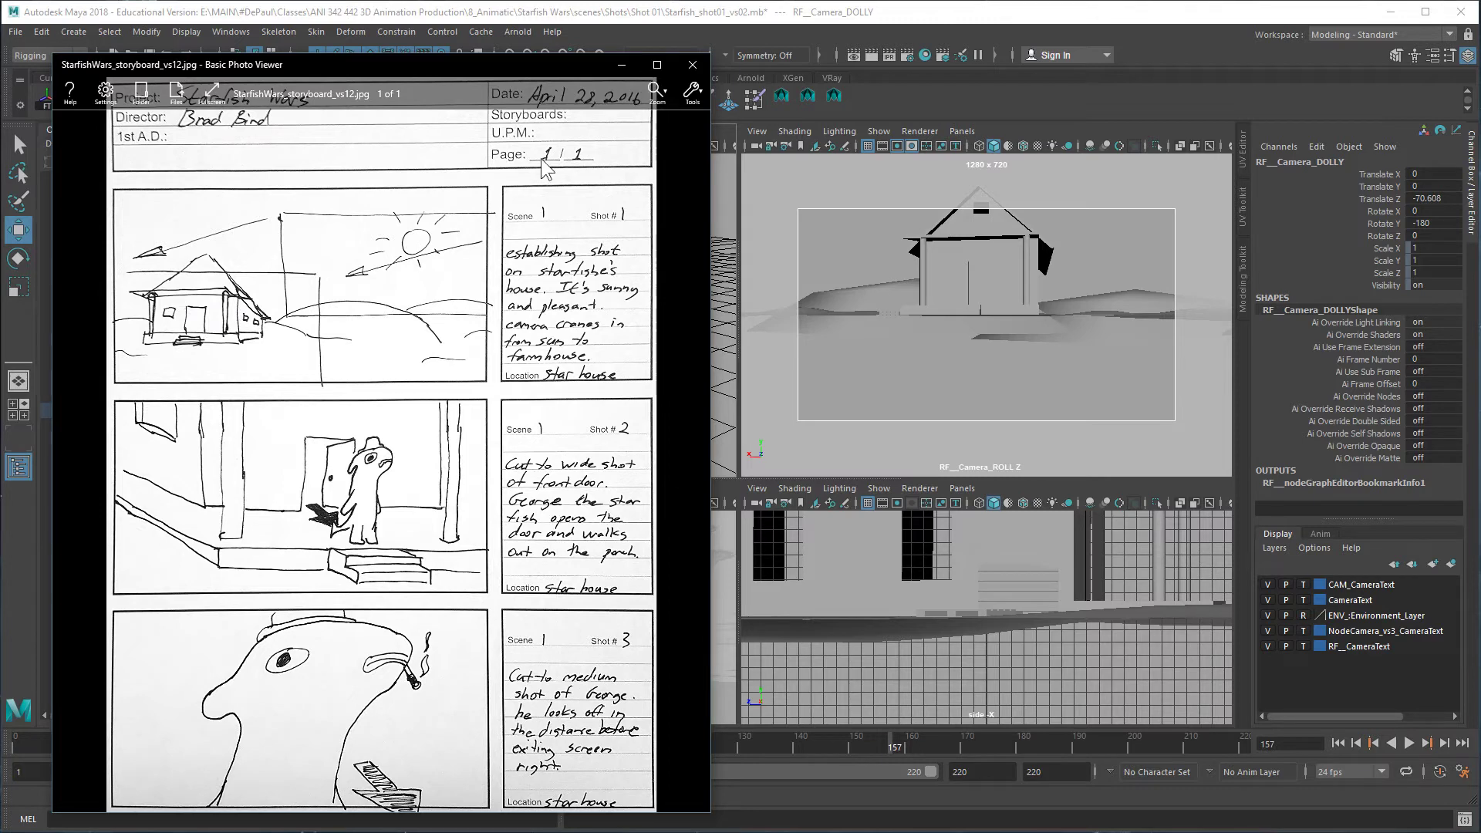
Close the storyboard image and raise and shift the RF camera dolly to about X -23.5, Y 13.5, Z -86
left_click(694, 66)
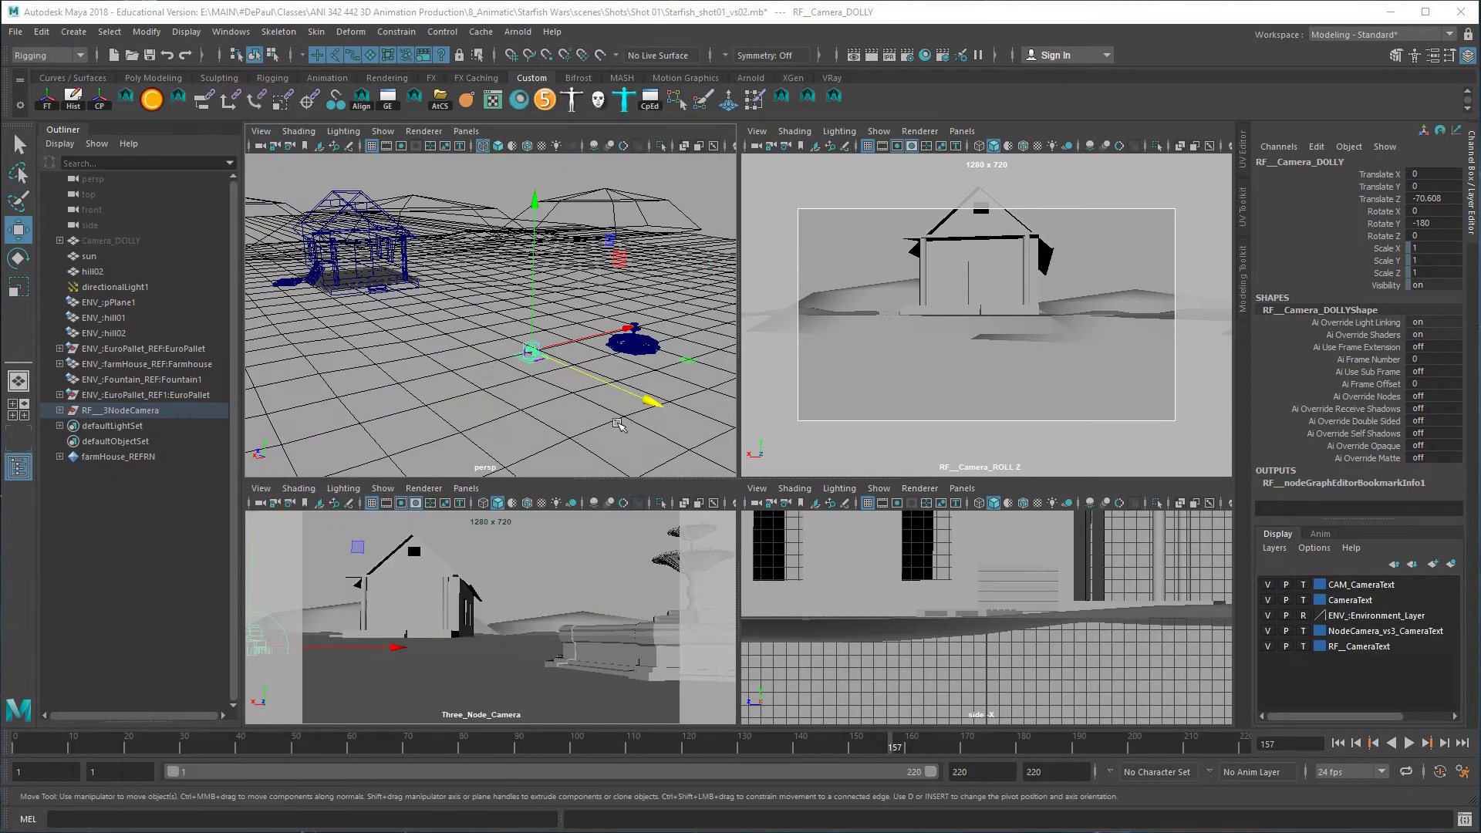
mouse_move(568, 370)
left_mouse_down()
mouse_move(648, 351)
mouse_move(725, 397)
mouse_move(706, 374)
mouse_move(613, 385)
mouse_move(673, 360)
mouse_move(646, 342)
mouse_move(652, 298)
mouse_move(528, 376)
mouse_move(498, 340)
mouse_move(500, 370)
mouse_move(507, 349)
mouse_move(509, 379)
mouse_move(503, 331)
left_mouse_up()
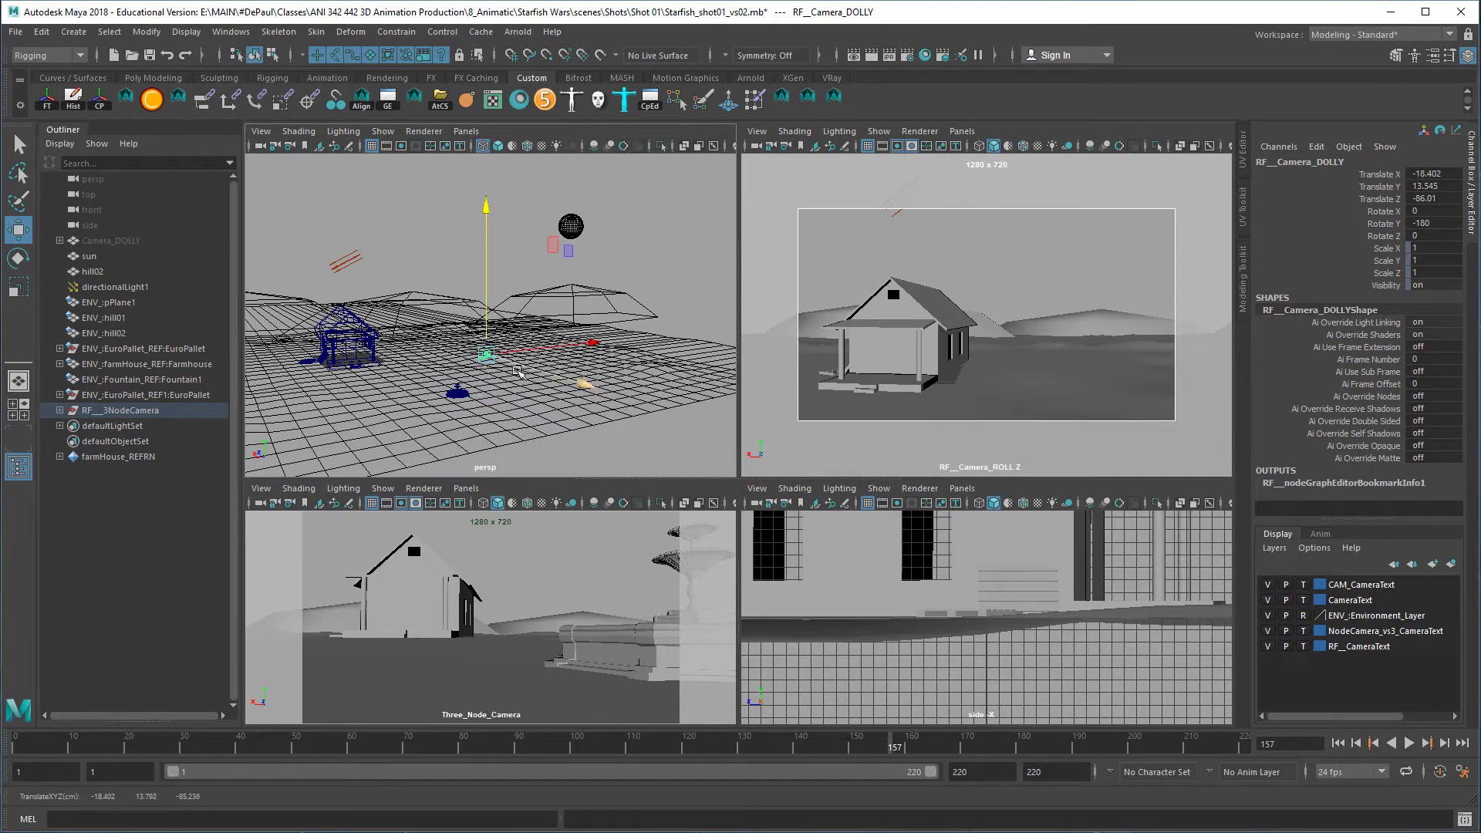
key("f")
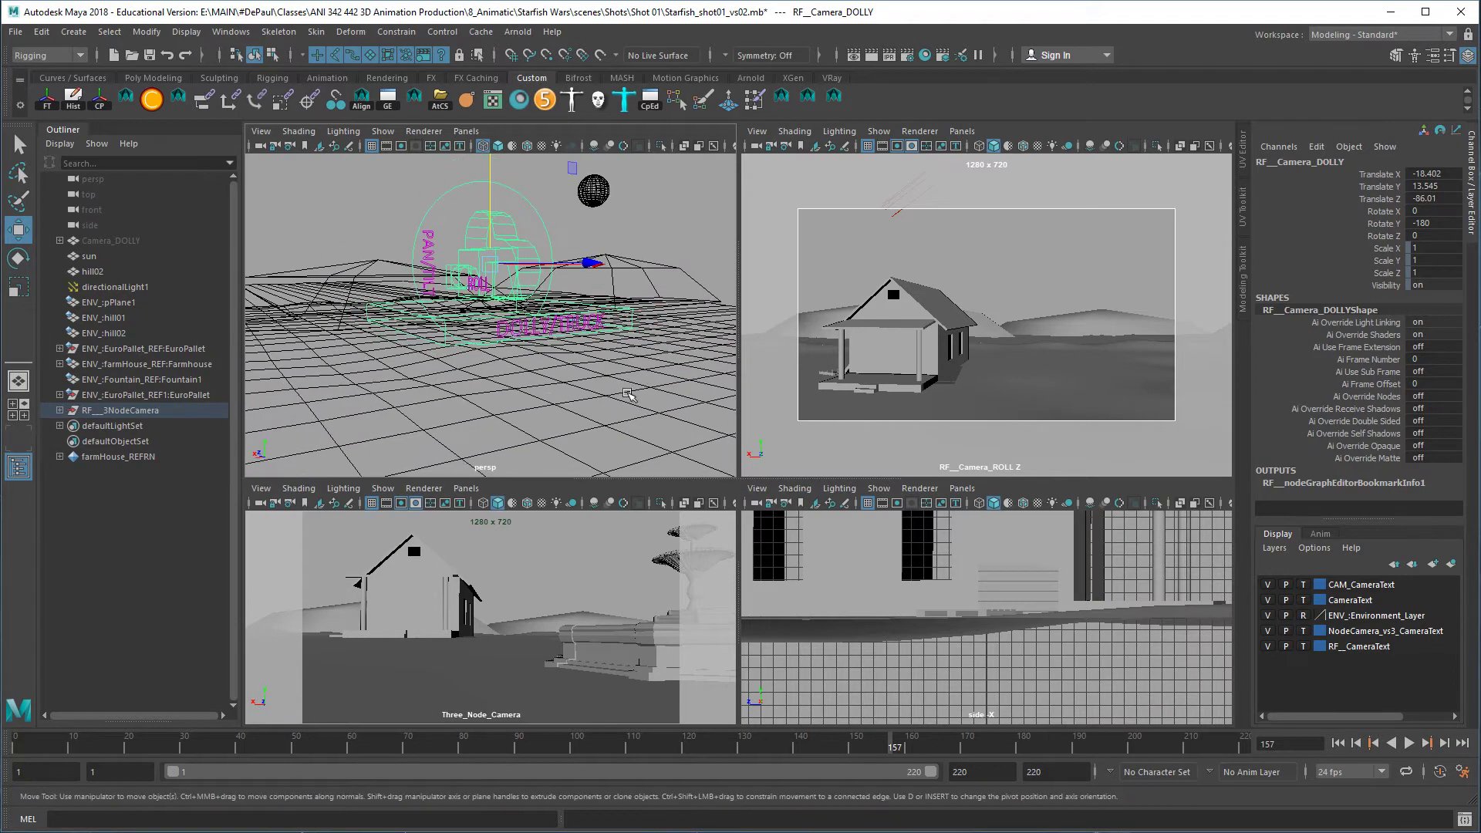
left_click_drag(602, 390, 563, 379, "alt")
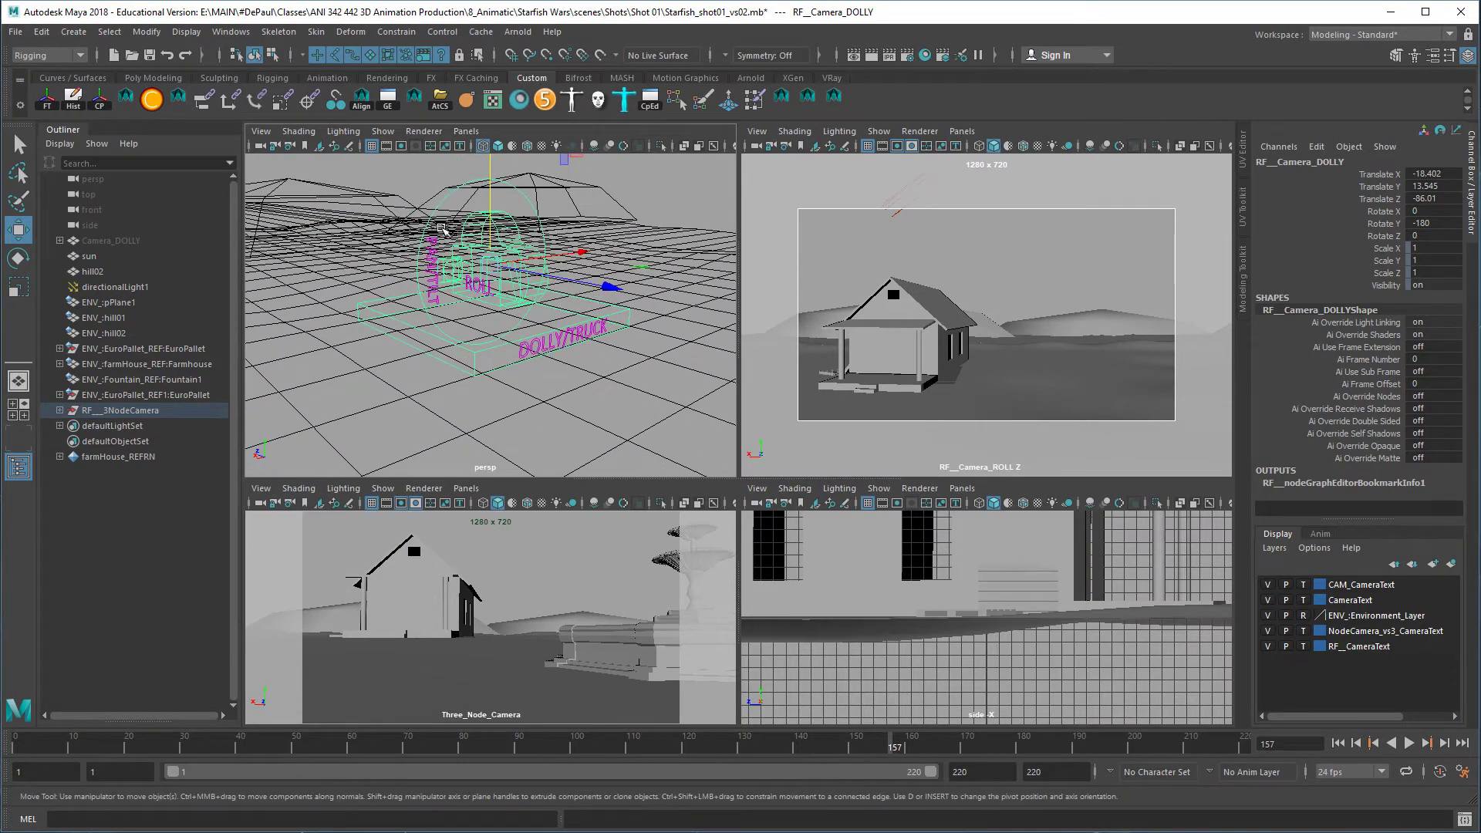
left_click(481, 251)
left_click(578, 349)
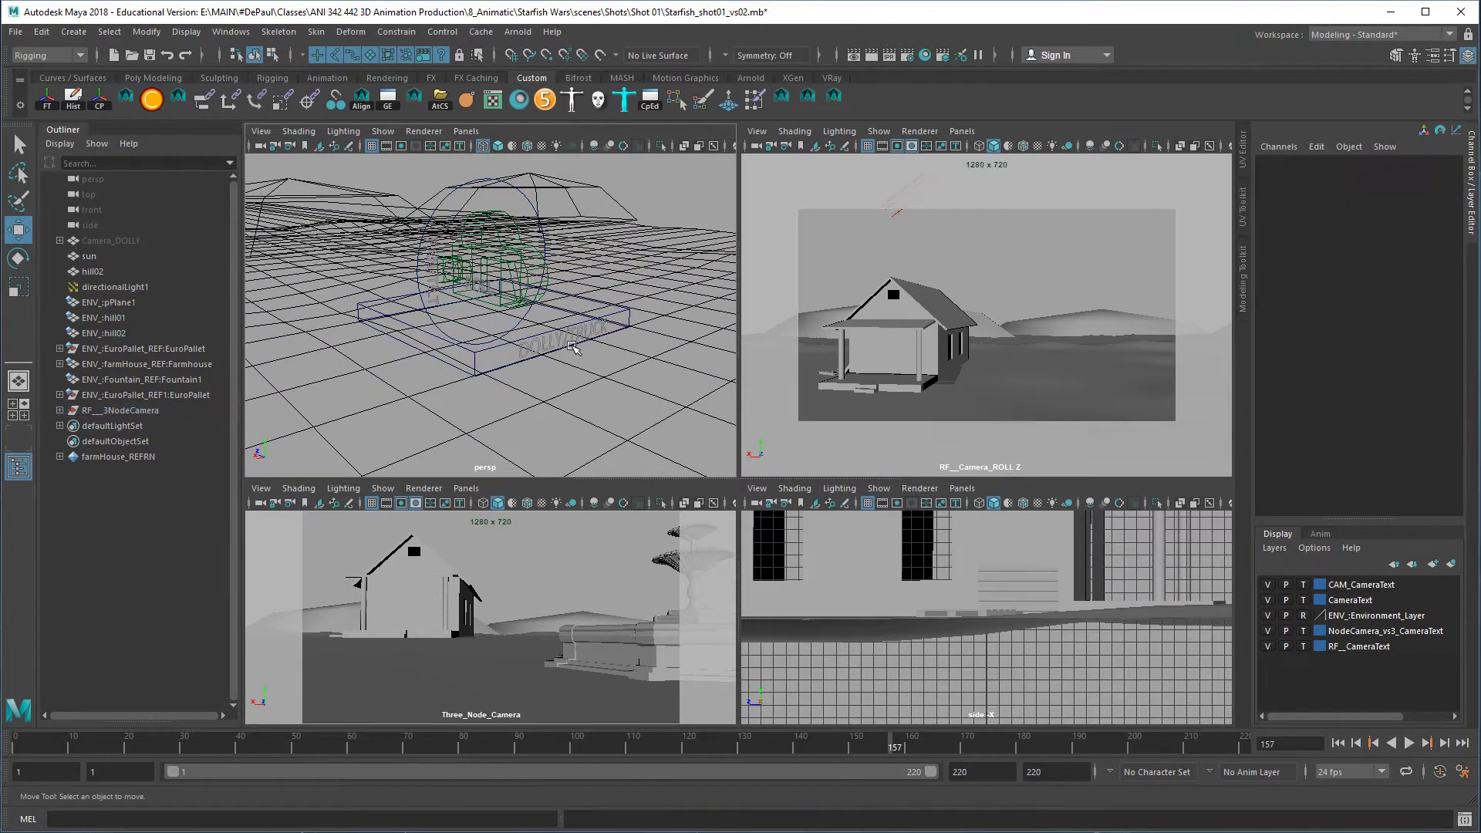
left_click(569, 349)
left_click_drag(580, 288, 705, 231)
key("f")
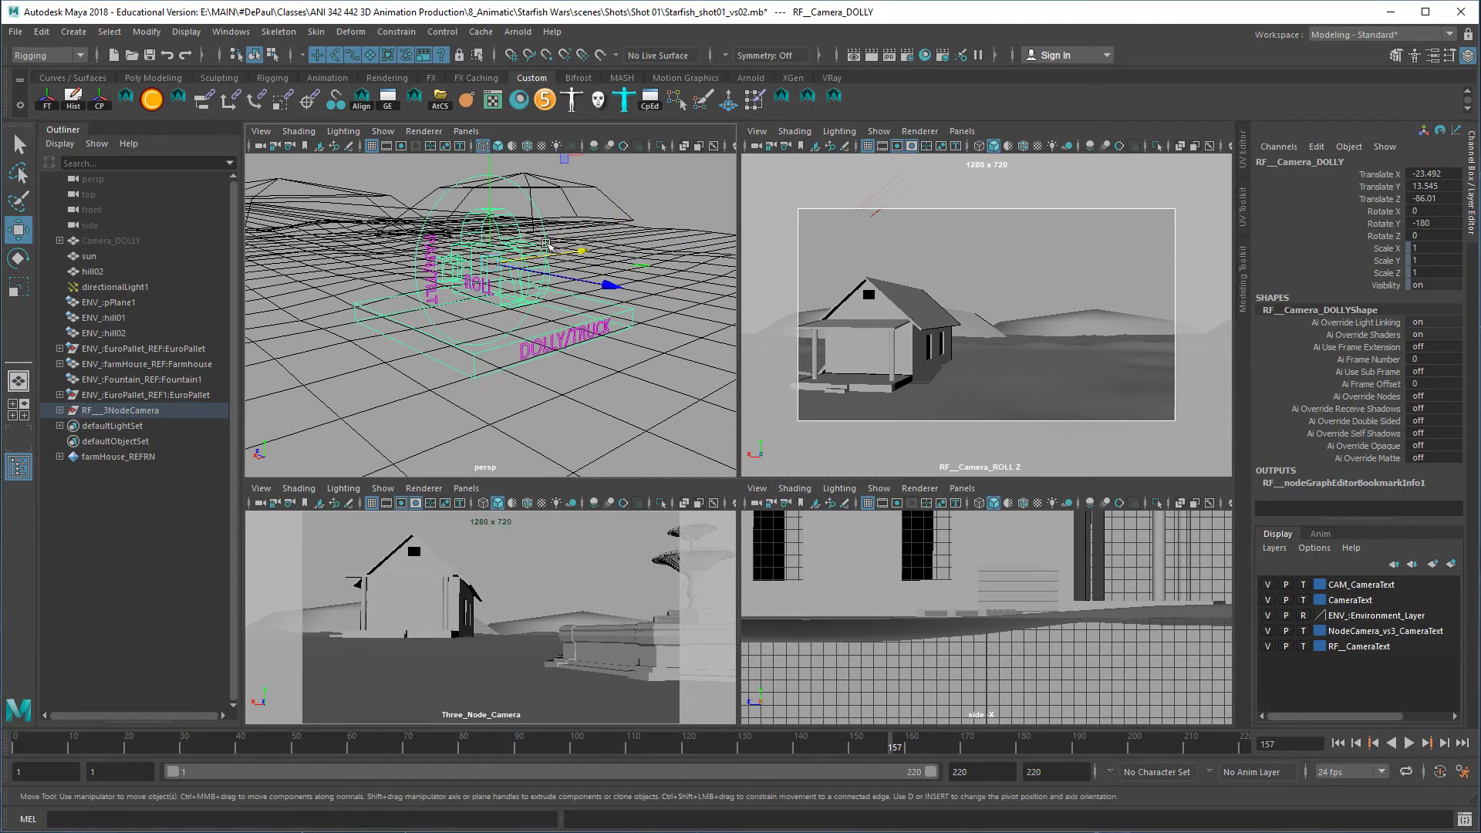
Rotate the Camera_PAN_TILT node to about X 2.5, Y -36 to frame the sun above the hills
left_click(557, 236)
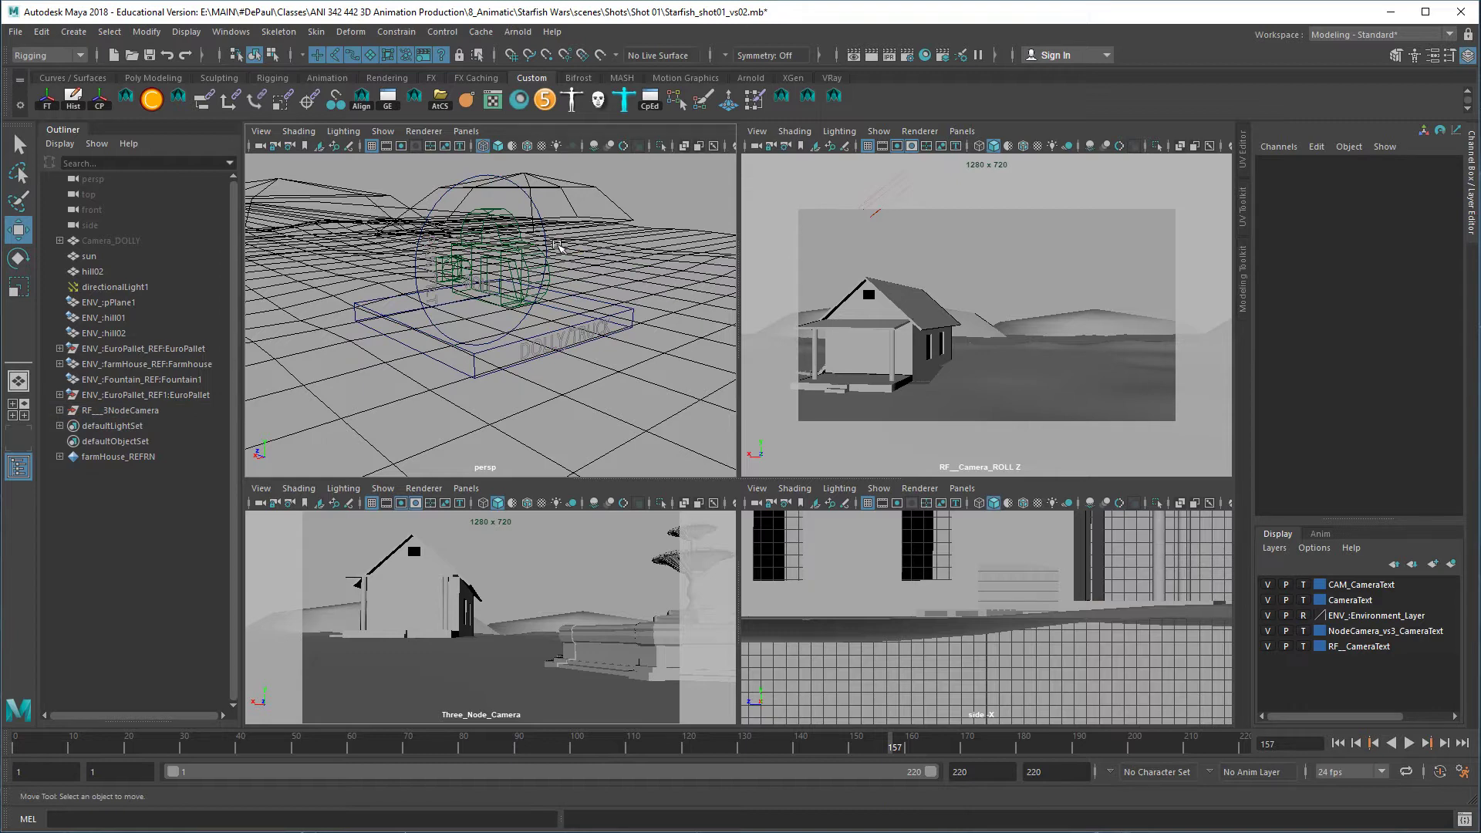
left_click(558, 247)
key("e")
left_click_drag(567, 312, 516, 288)
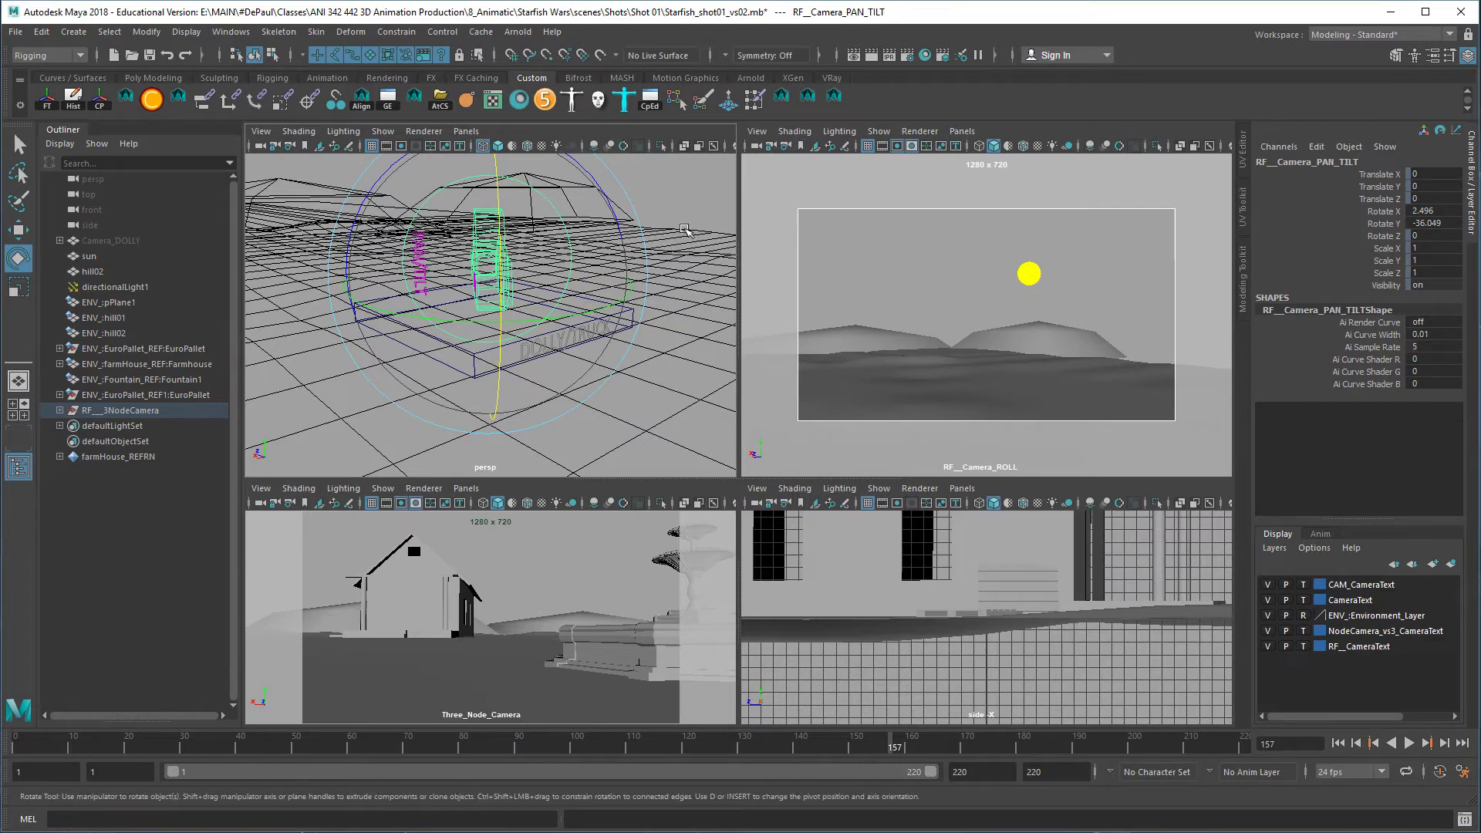
left_click(679, 251)
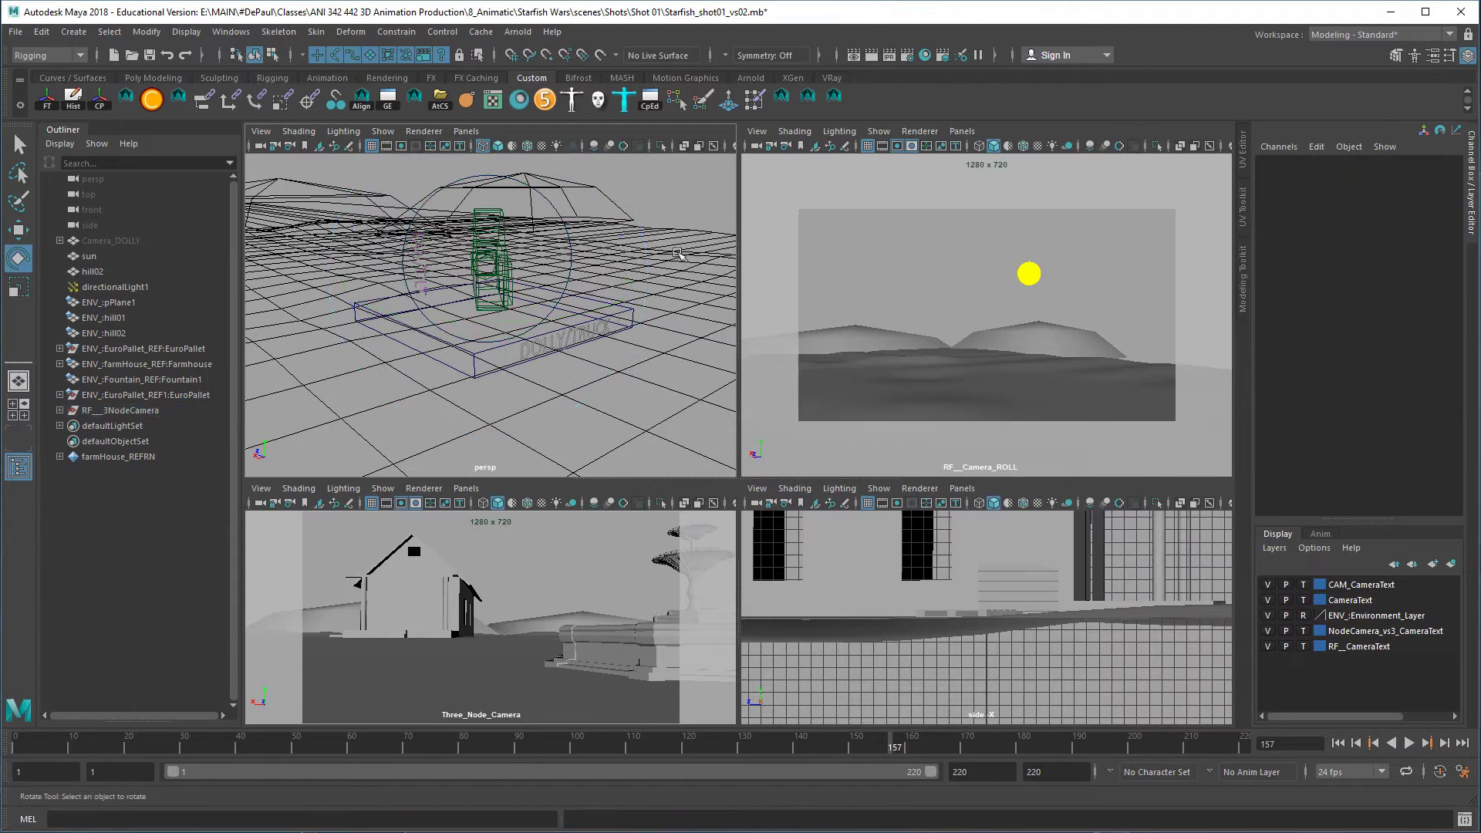
Select the RF camera rig's control nodes and set a keyframe on them at frame 1
left_click_drag(606, 332, 640, 370, "alt")
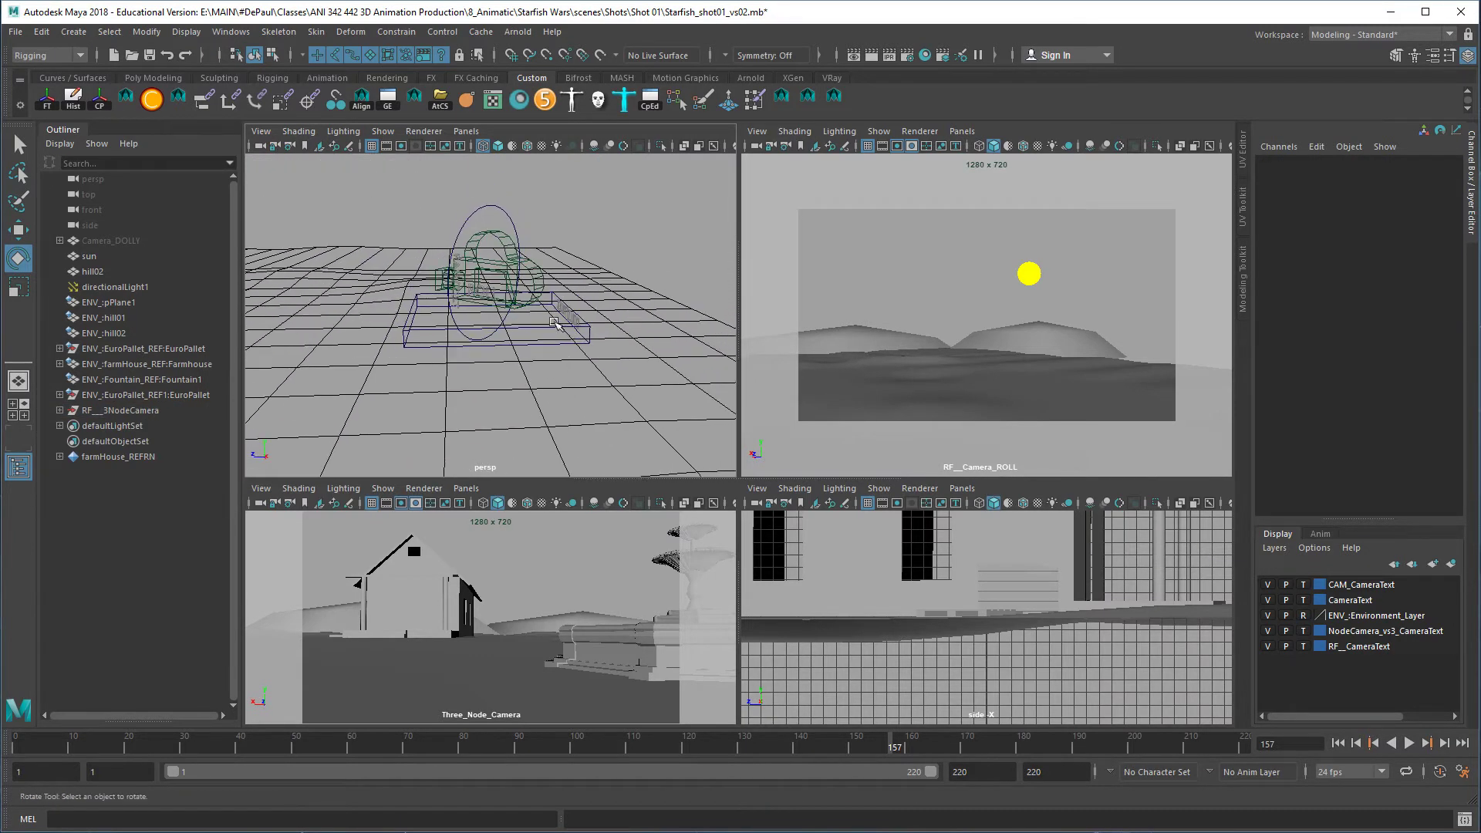
left_click(640, 386)
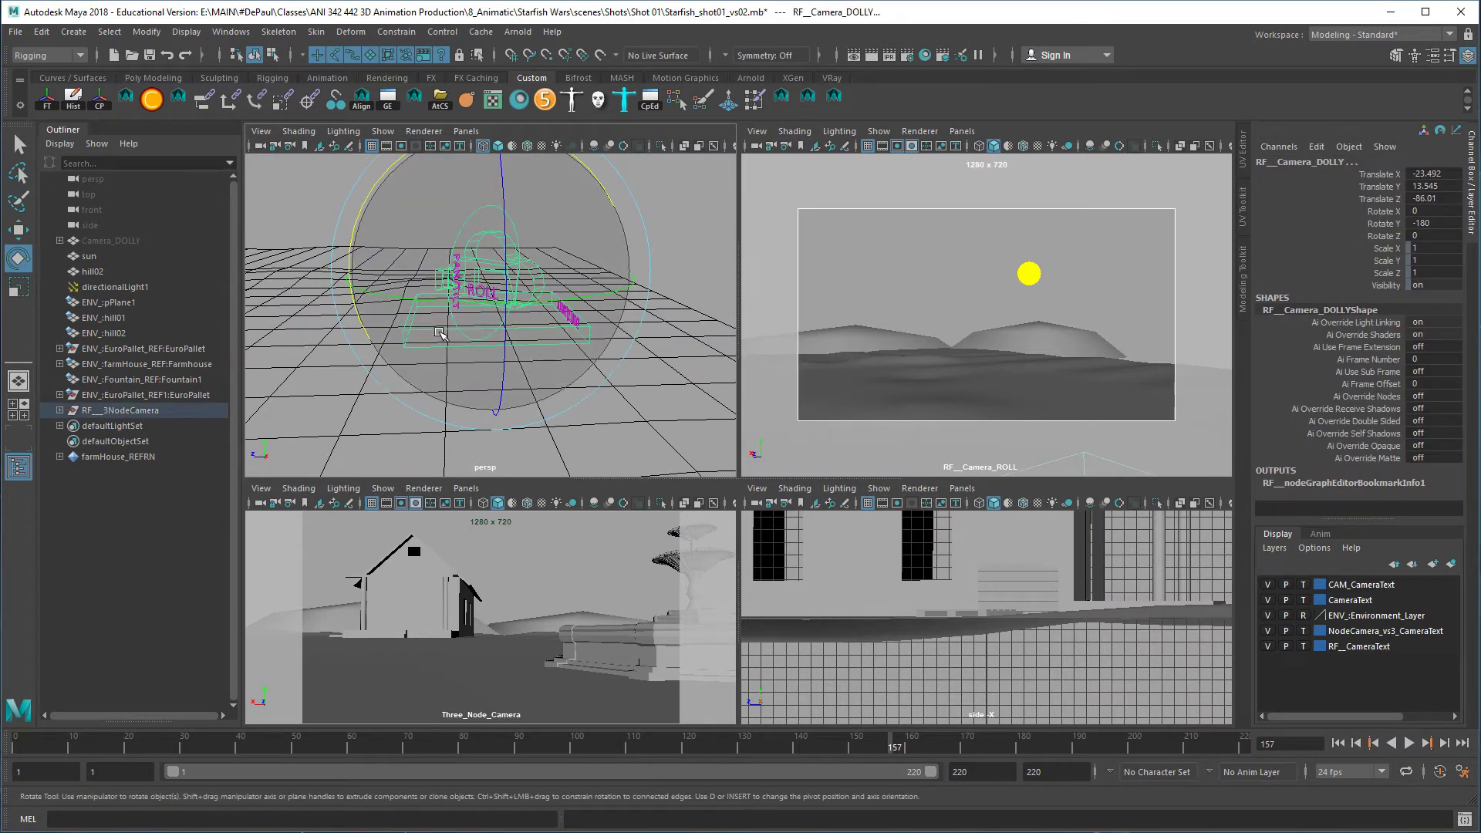
left_click(21, 744)
key("s")
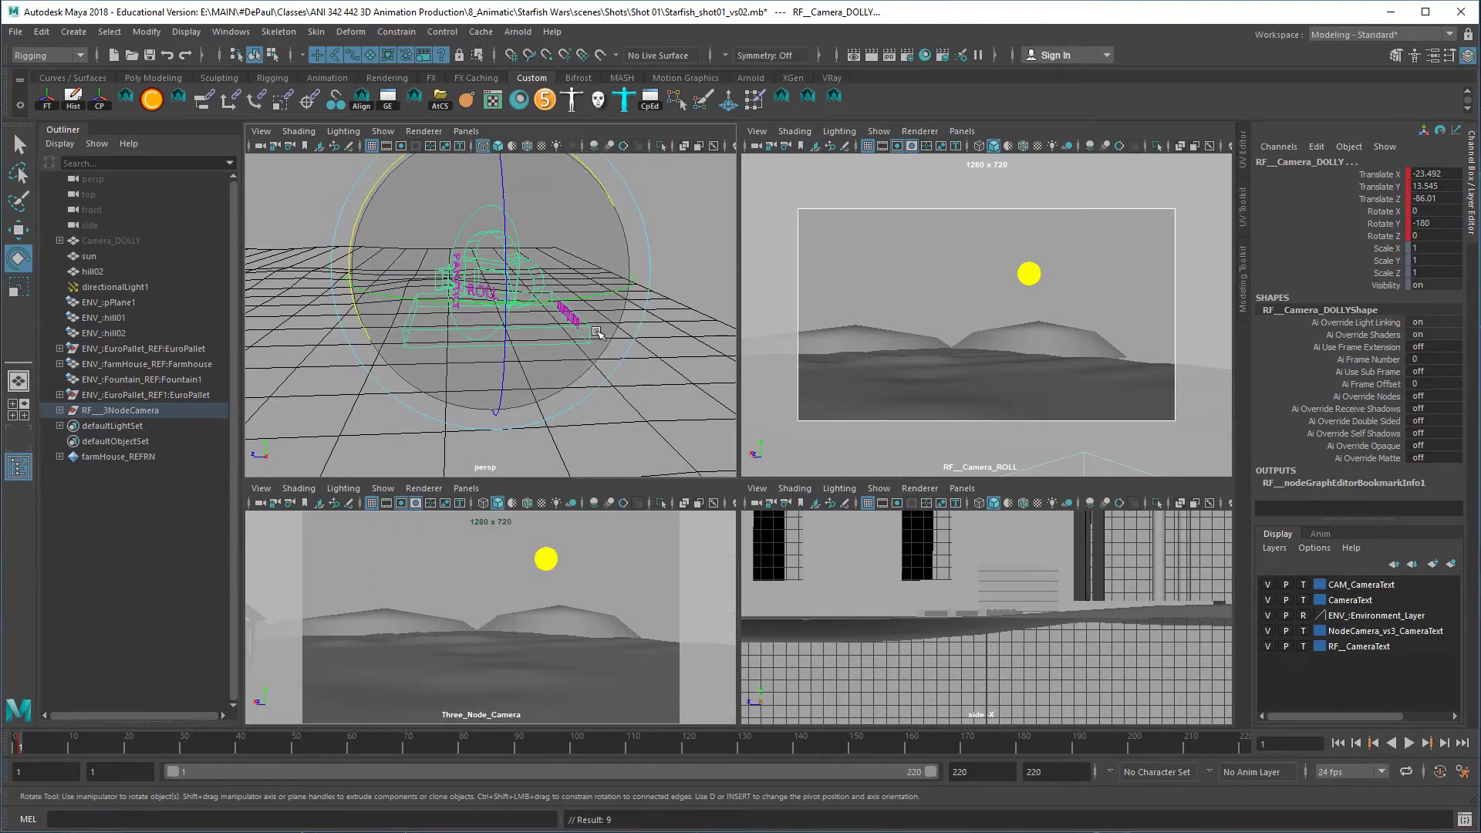
right_click_drag(607, 334, 291, 340, "alt")
left_click_drag(292, 340, 395, 221, "alt")
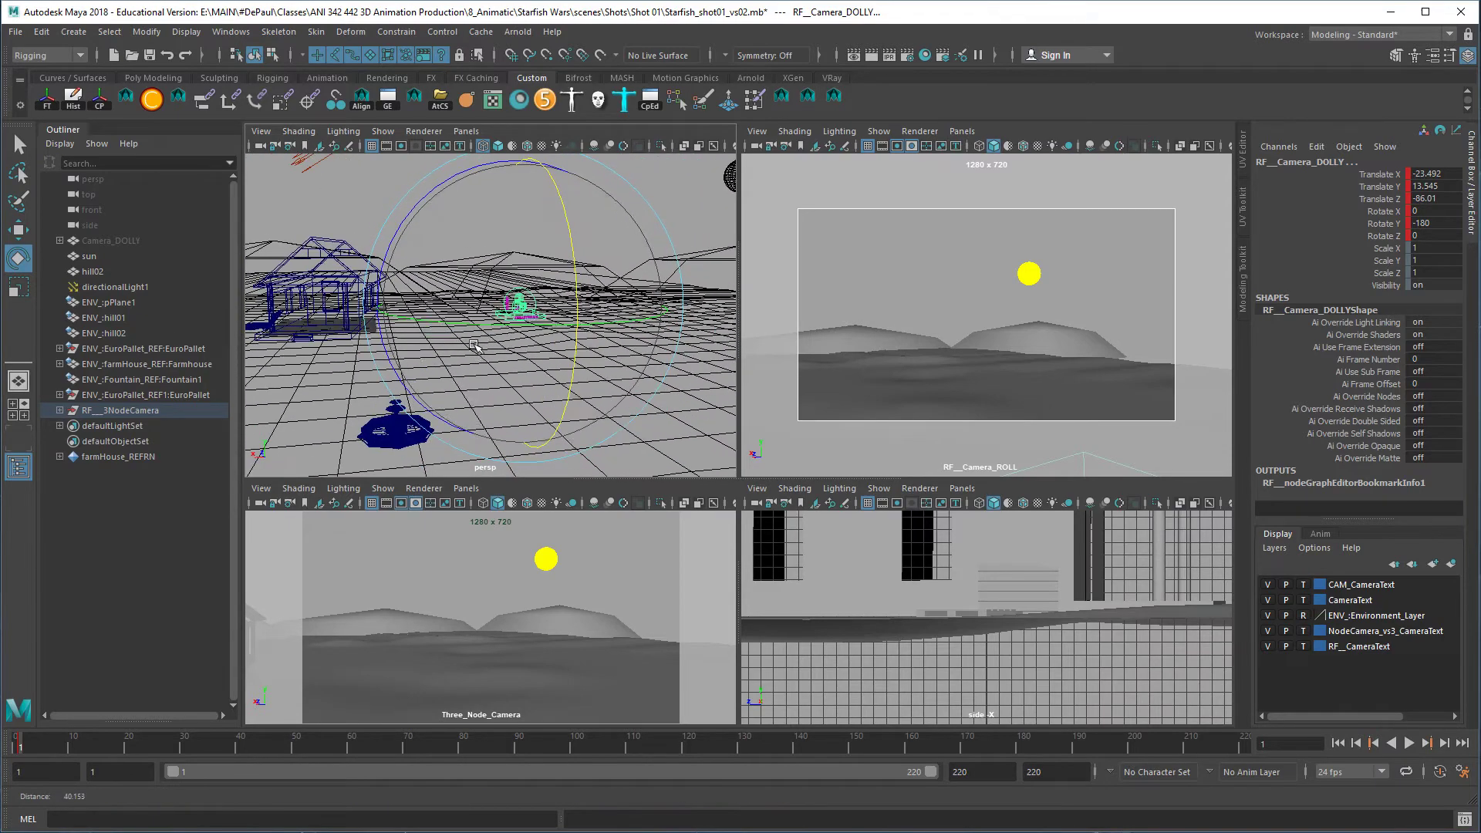
Deselect the rig, go to frame 120, and shorten the playback range to end at frame 151
left_click(495, 313)
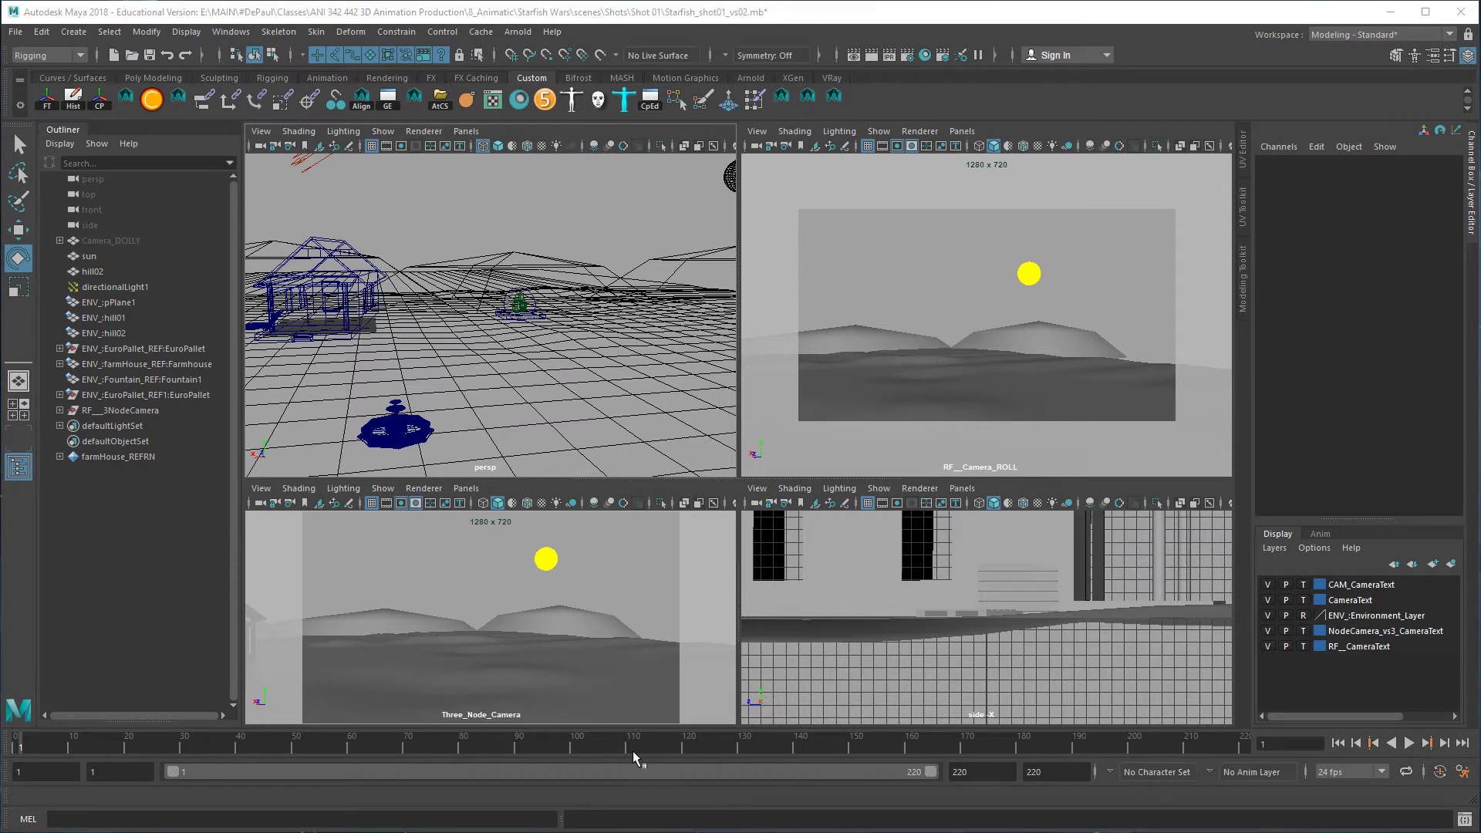
left_click_drag(632, 751, 685, 748)
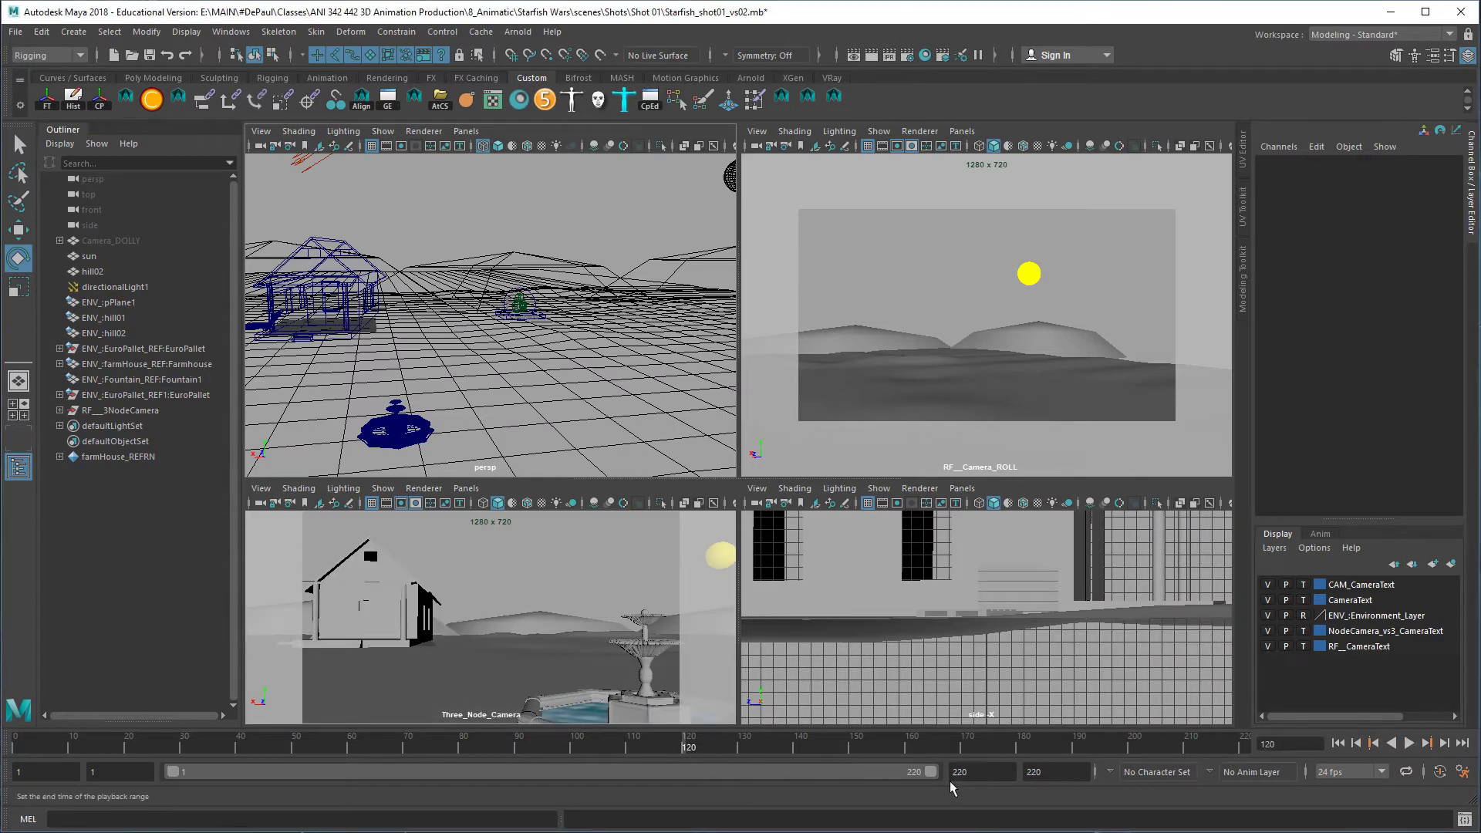
left_click_drag(931, 772, 689, 737)
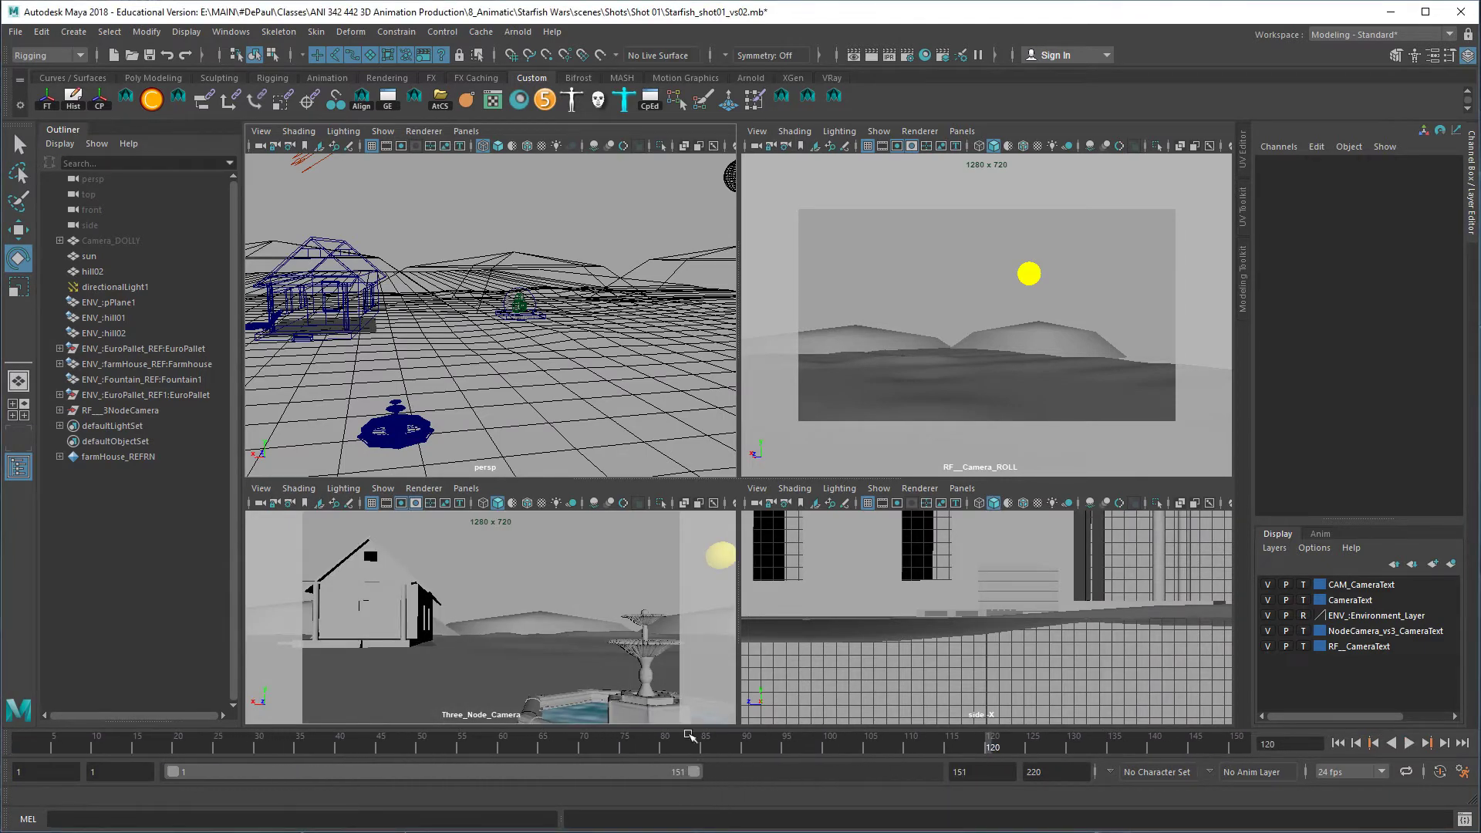
Lower and move the camera dolly beside the fountain to about X -9.6, Y 1, Z -86
left_click_drag(524, 344, 546, 356, "alt")
left_click(543, 316)
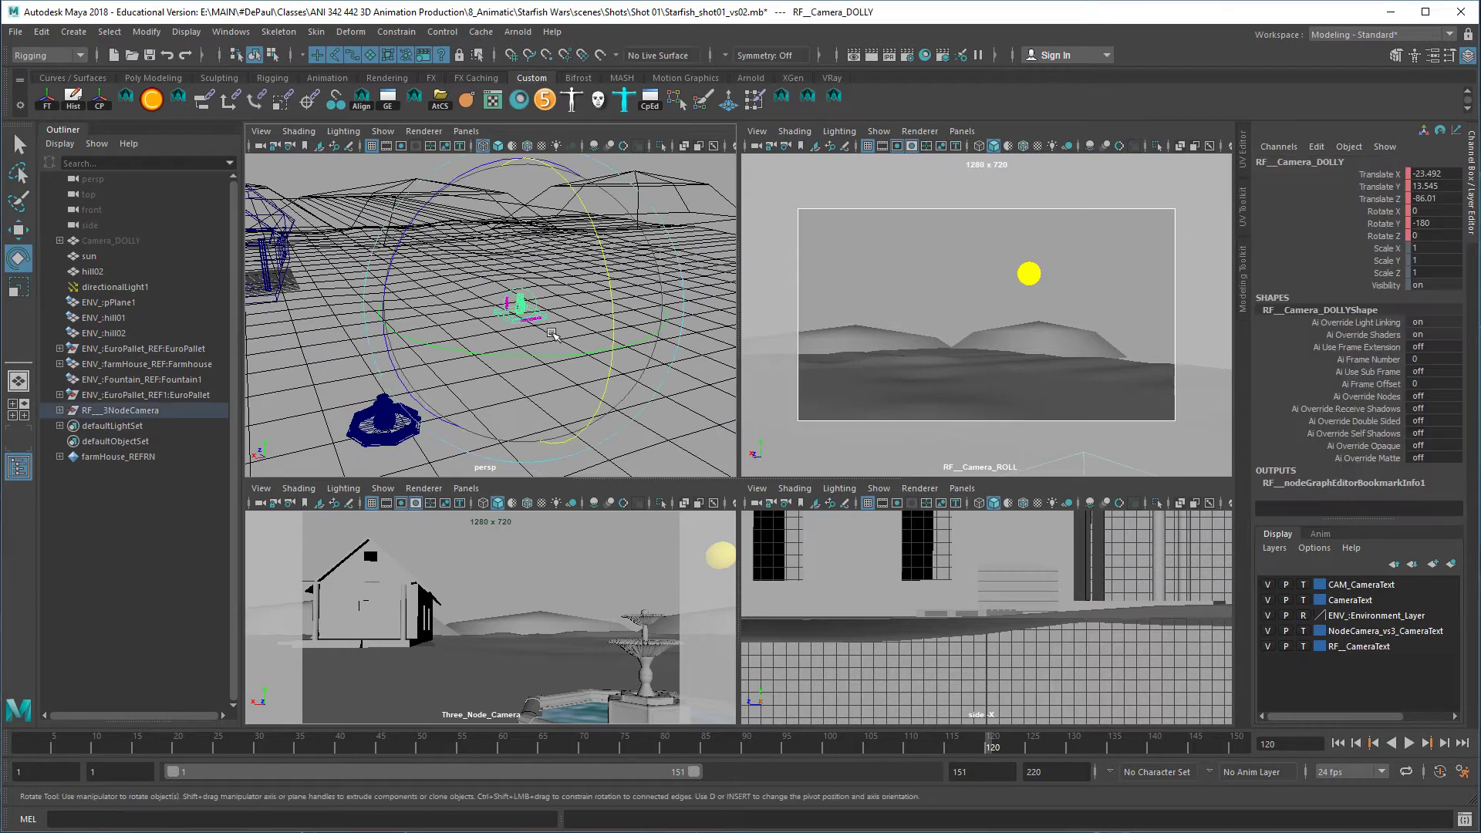
key("w")
left_click_drag(569, 299, 606, 341)
key("f")
middle_click_drag(608, 341, 626, 412, "alt")
left_click_drag(627, 413, 635, 392, "alt")
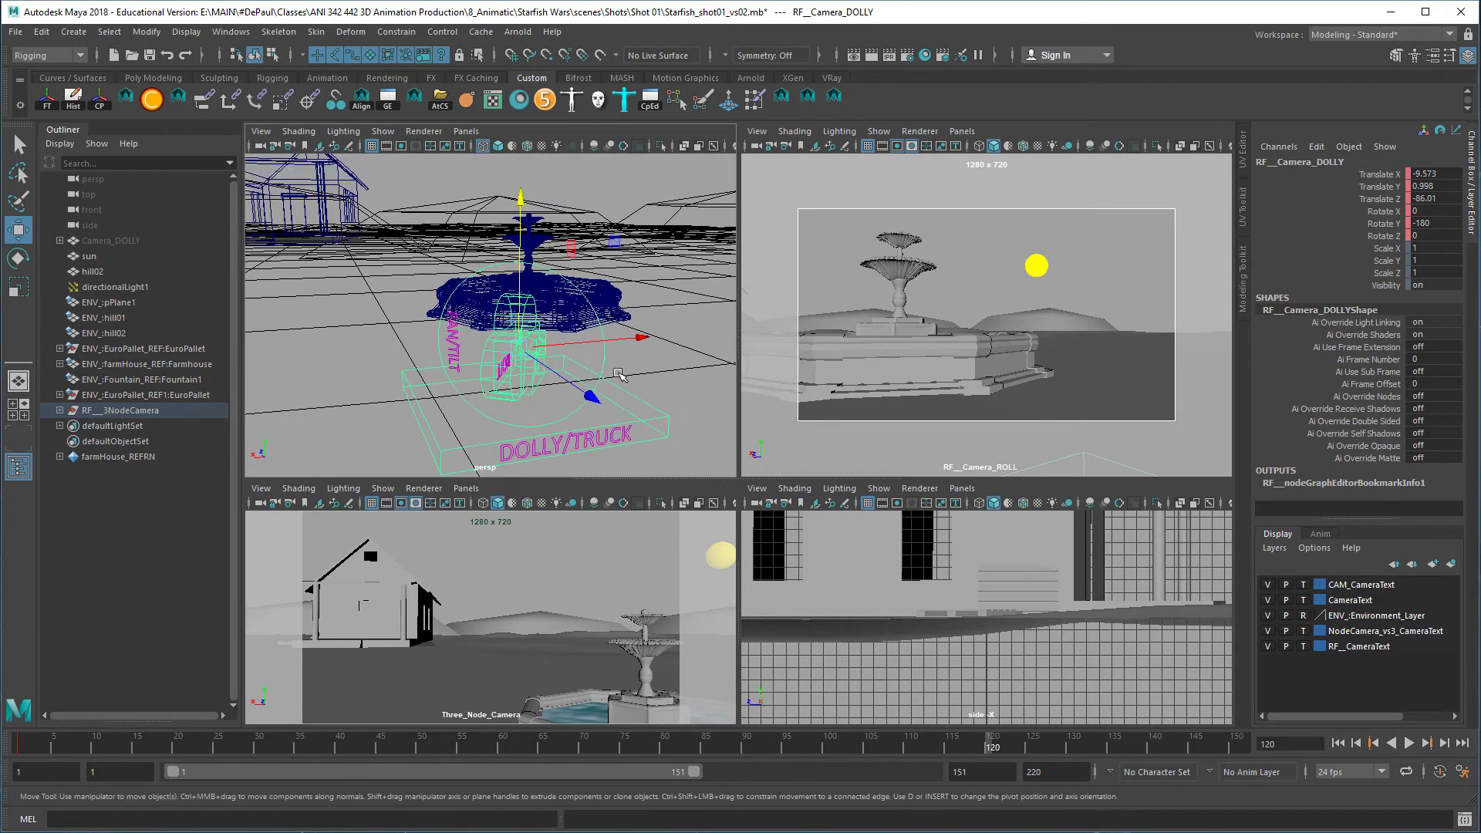
Pan the Camera_PAN_TILT node toward the farmhouse to about -5 in Rotate Y
key("Down")
key("e")
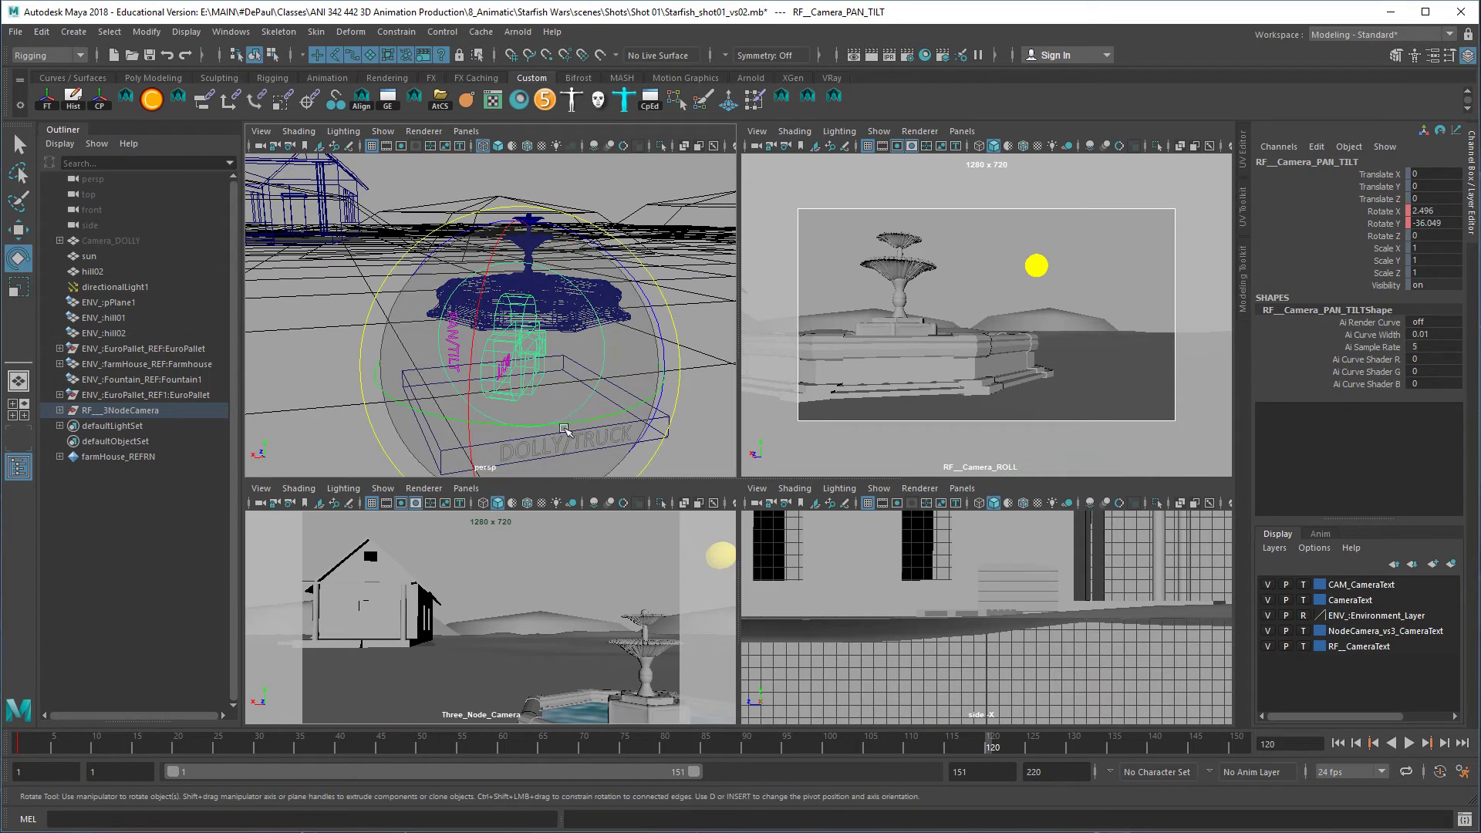
left_click_drag(600, 409, 647, 435)
key("Up")
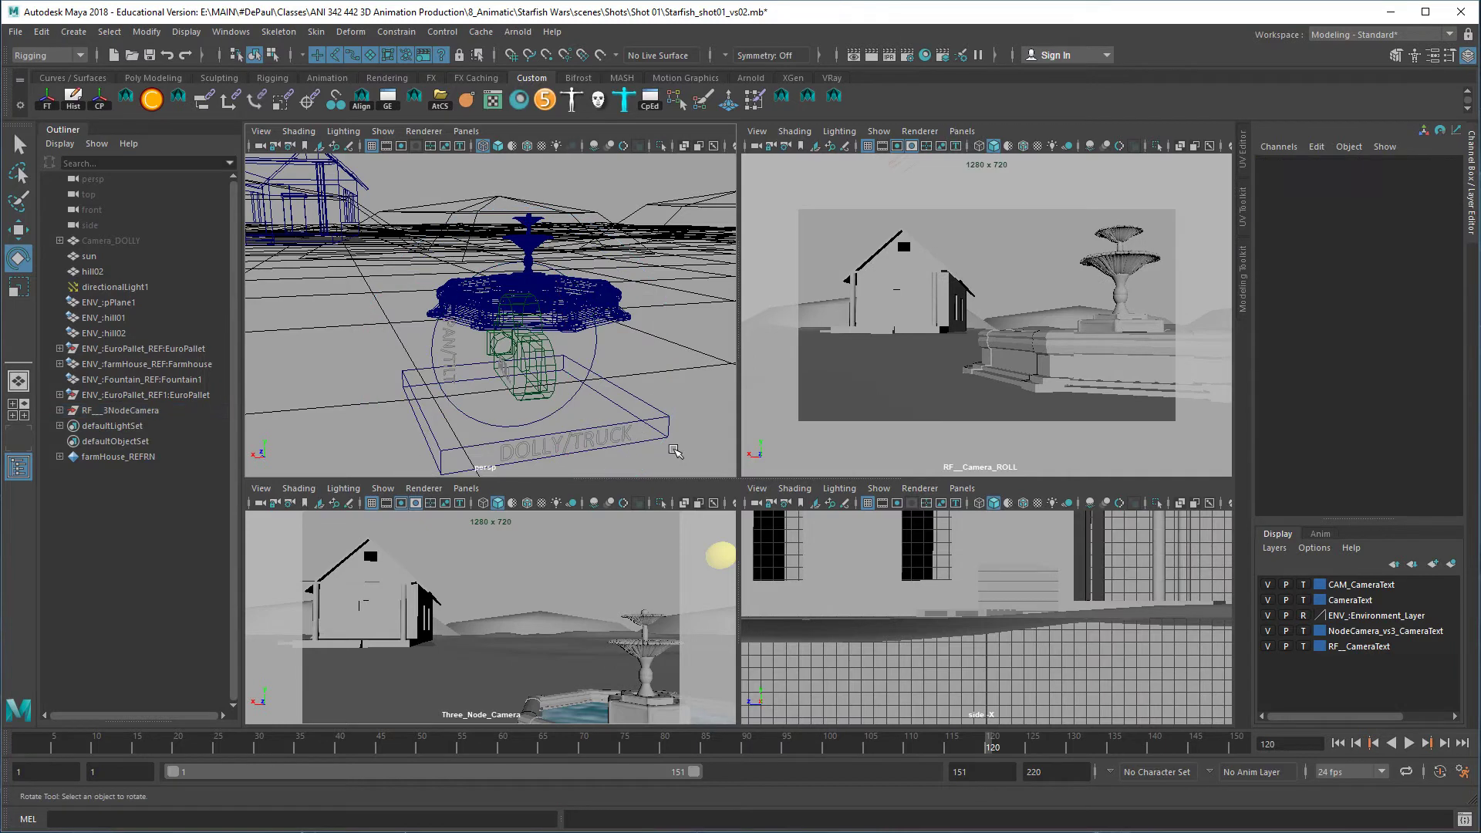
Truck and dolly the camera base near the fountain to about X -8.7, Z -84.9
key("w")
left_click_drag(614, 360, 549, 361)
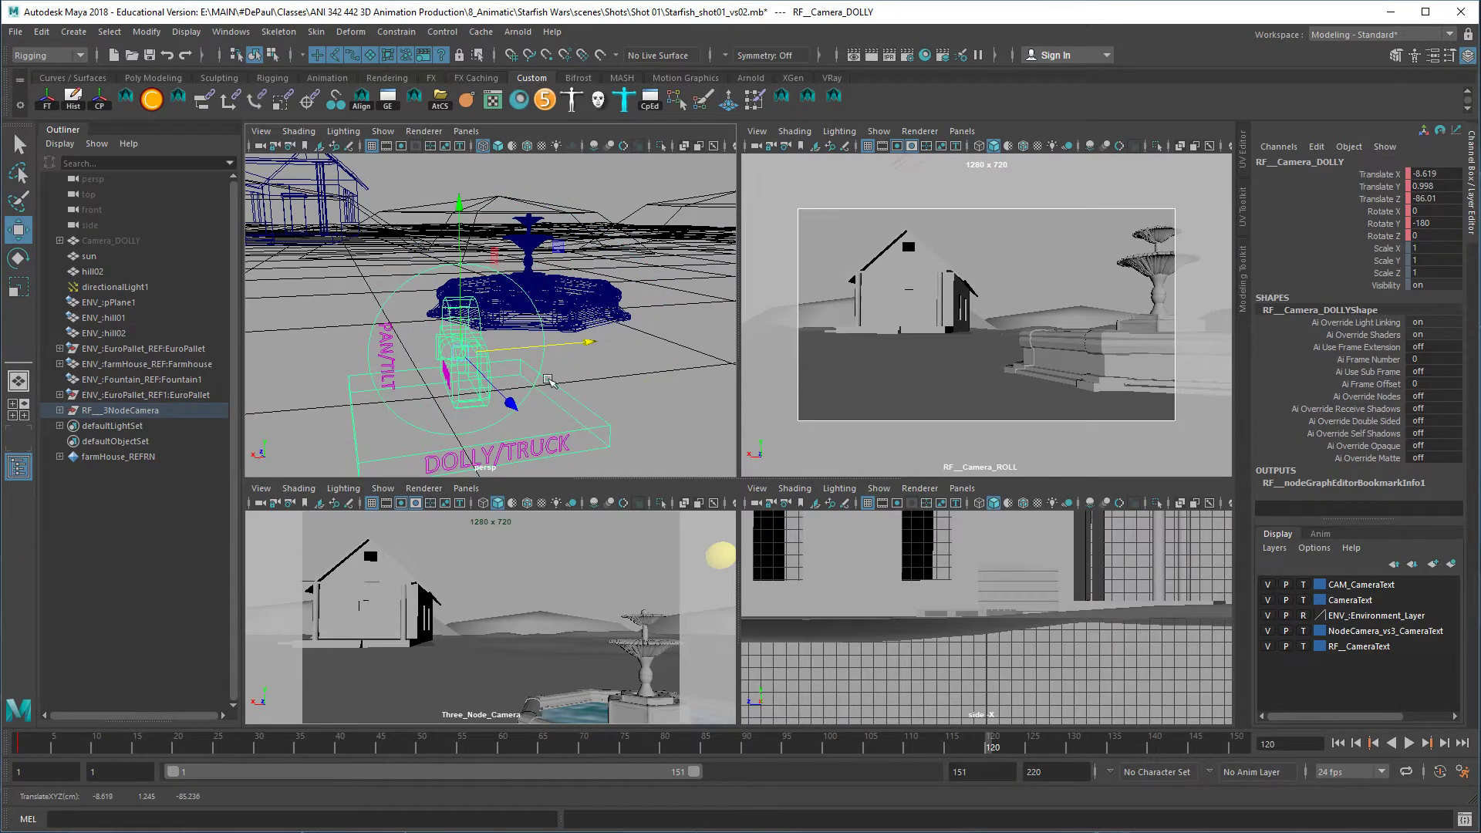
left_click_drag(495, 418, 535, 344)
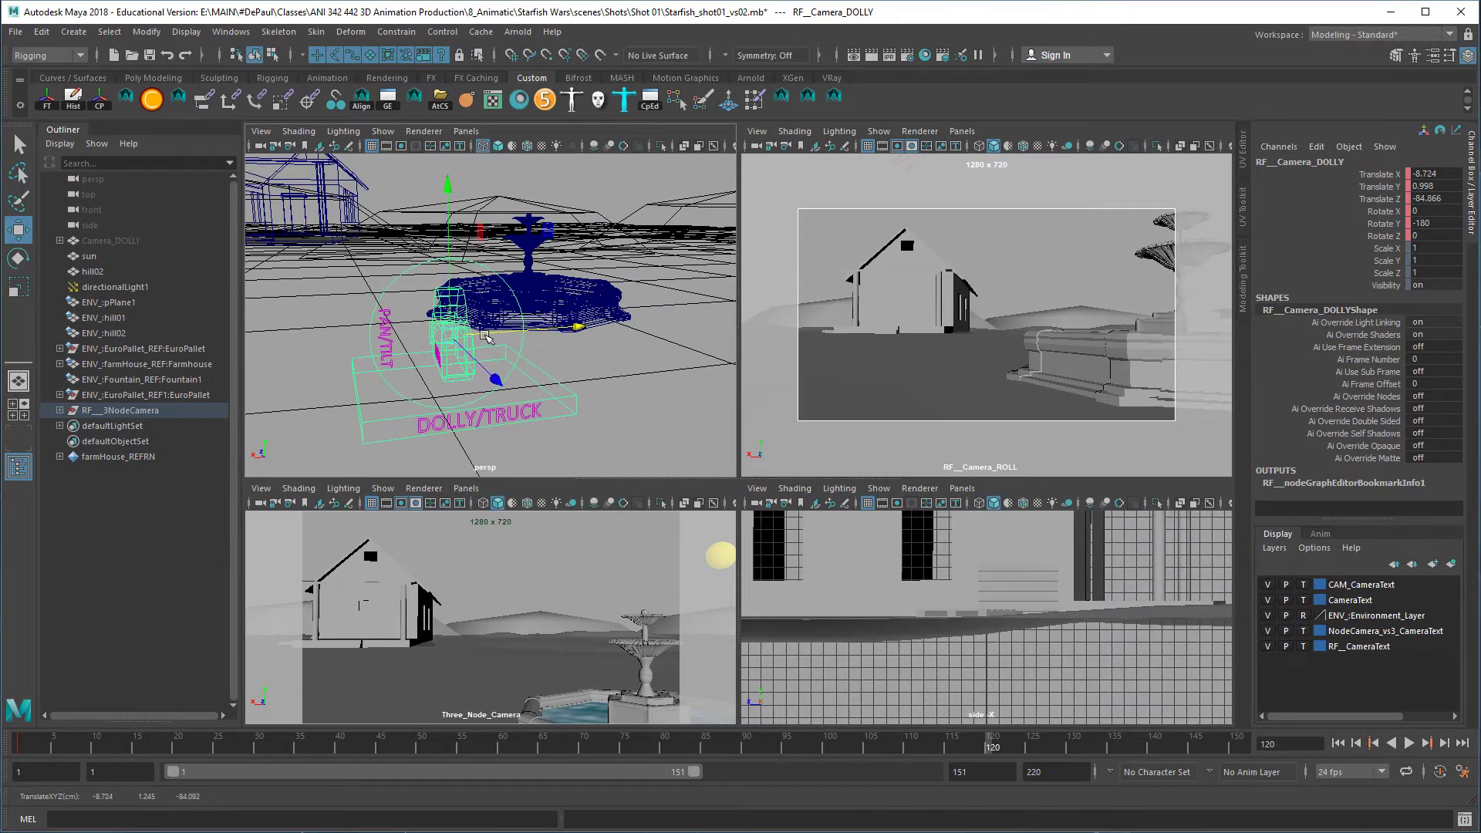
left_click(337, 298)
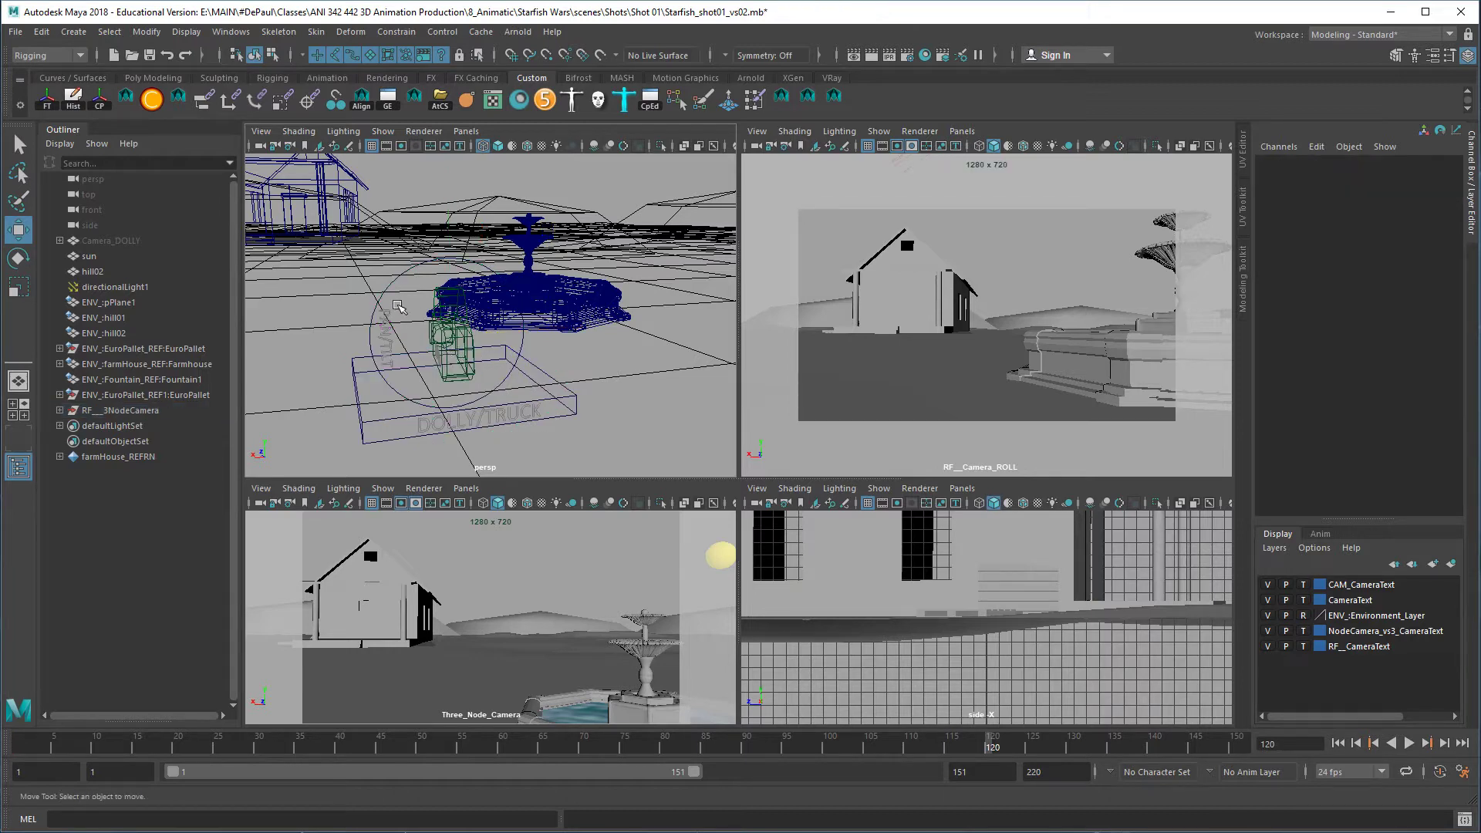
Tilt and pan the Camera_PAN_TILT node to about Rotate X 6.2, Y -7.1 to frame the farmhouse and fountain
left_click(474, 309)
key("e")
left_click_drag(486, 309, 487, 323)
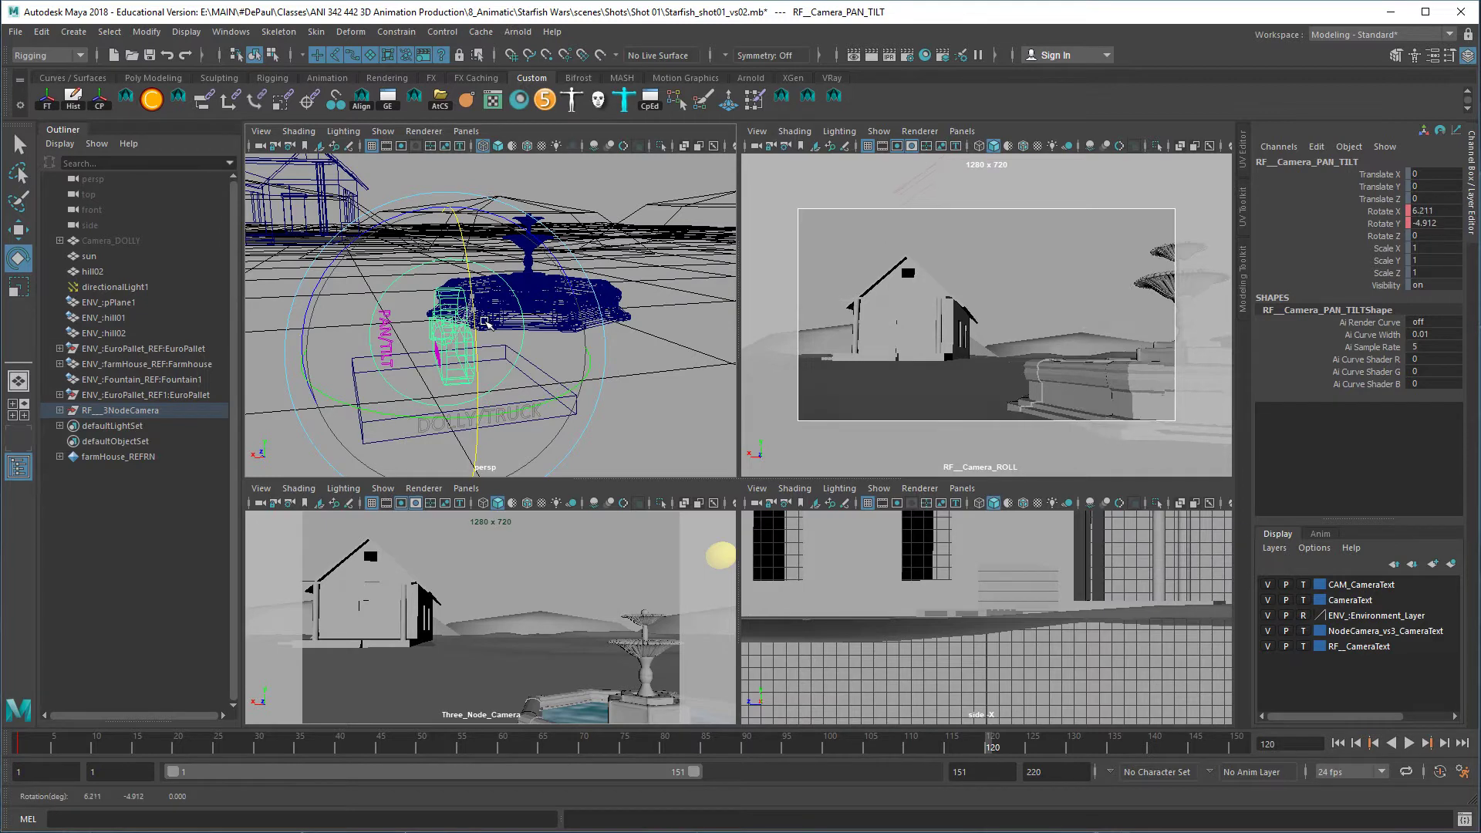
left_click_drag(522, 415, 526, 423)
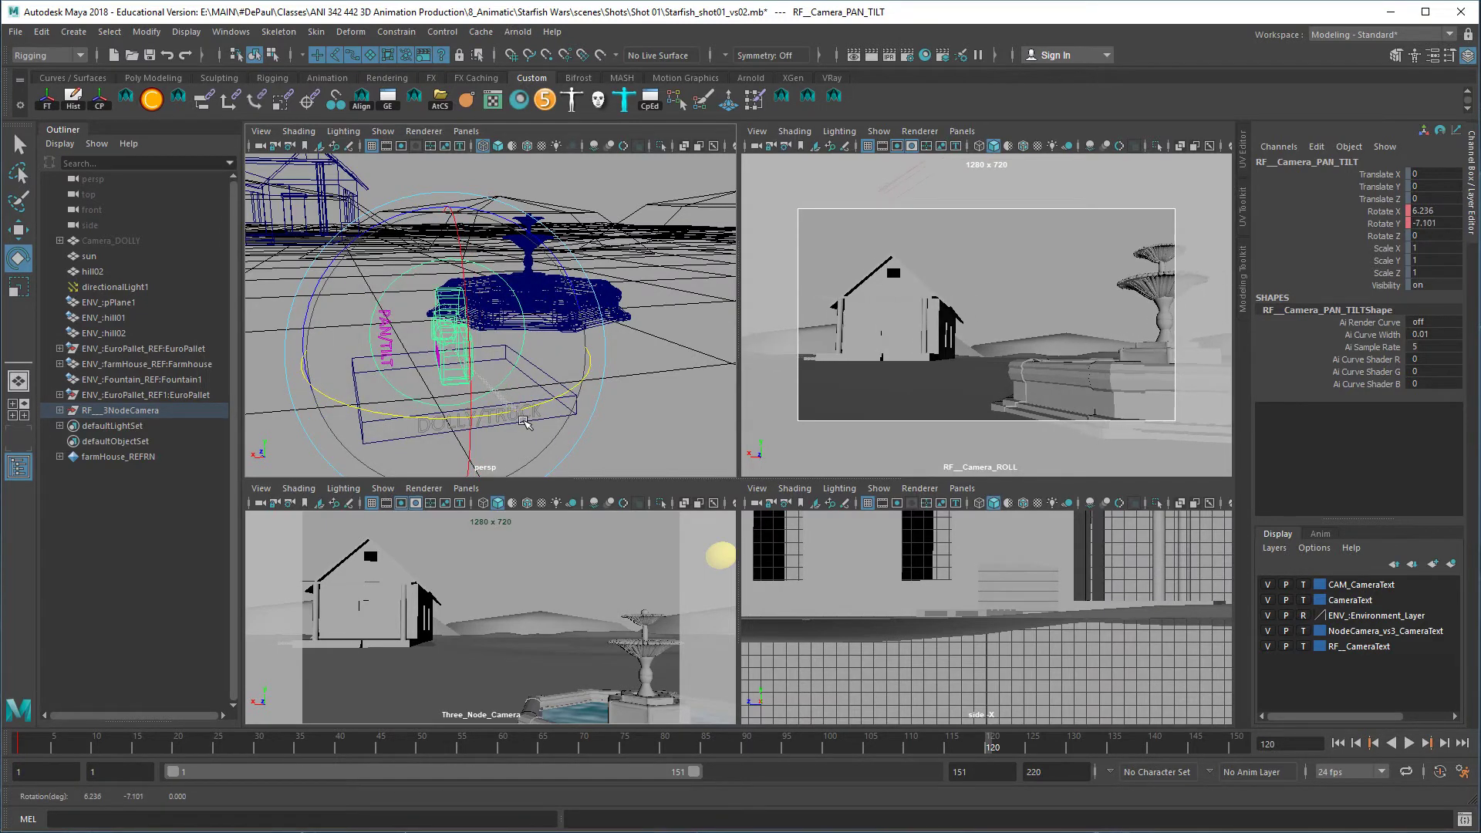
Truck the camera dolly sideways to about -9.5 in Translate X to bring more of the fountain into frame
key("w")
left_click(588, 419)
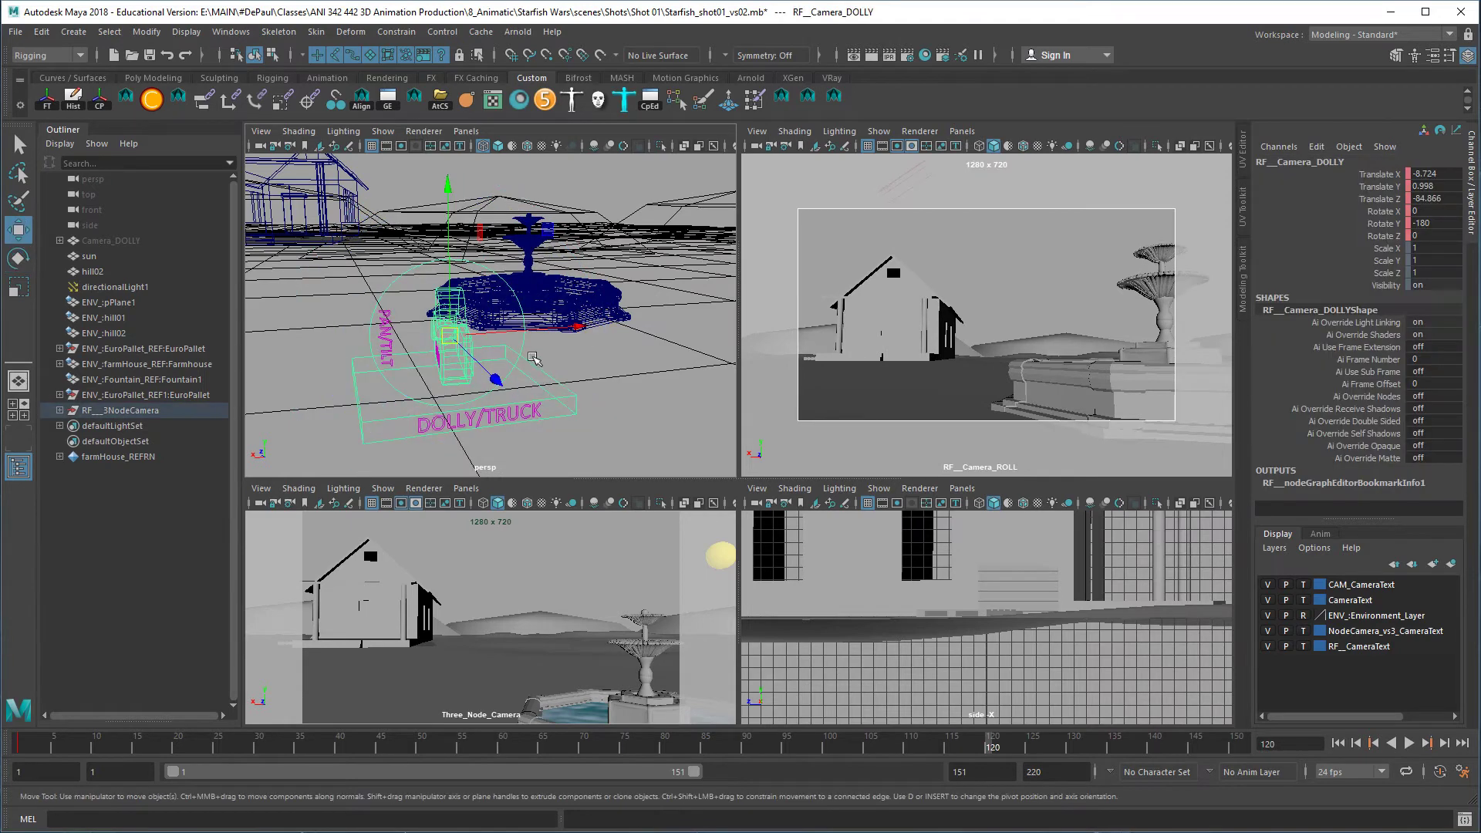
left_click_drag(535, 332, 578, 408)
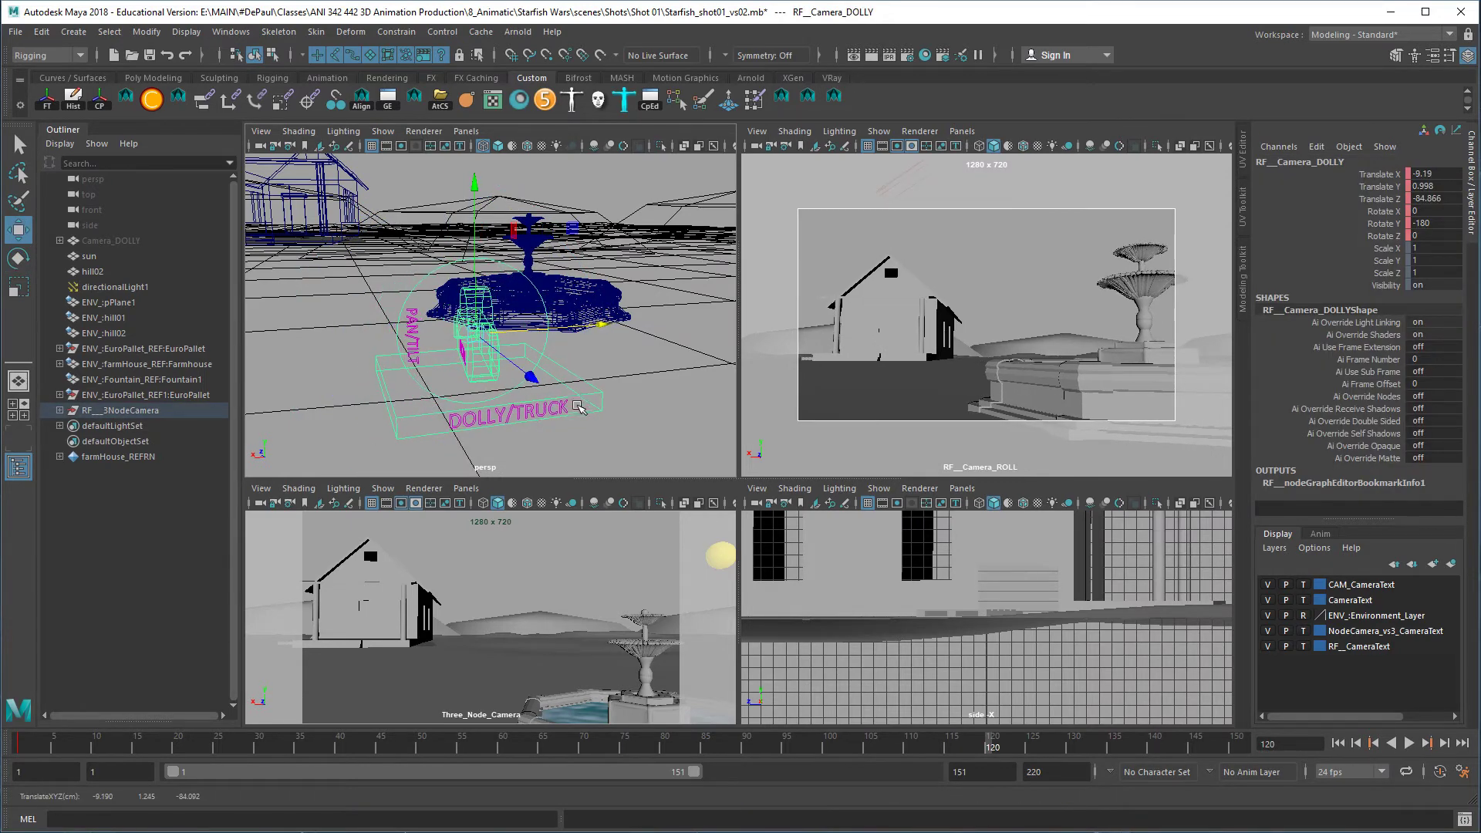
left_click_drag(565, 352, 584, 361)
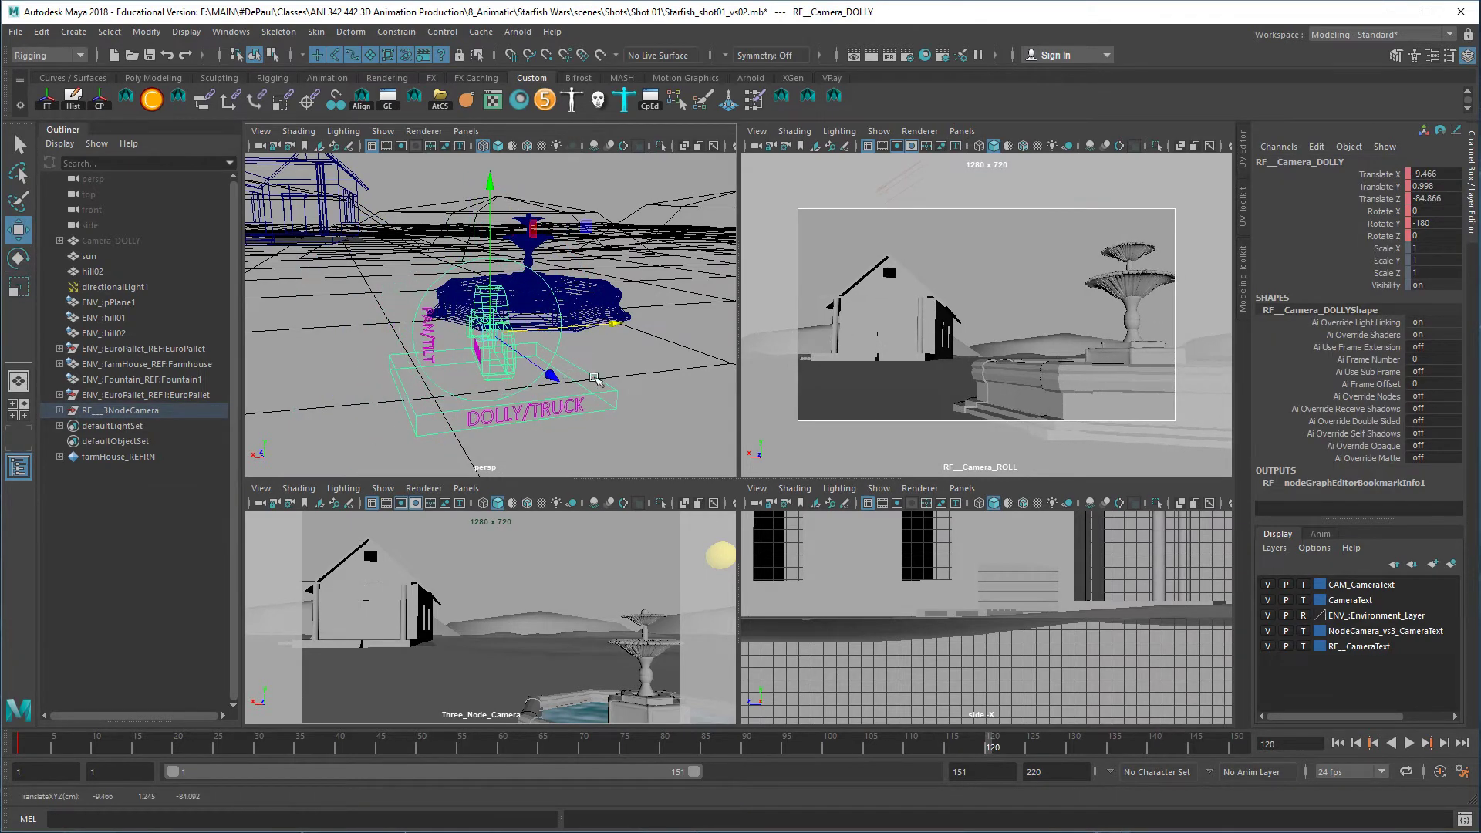
left_click(582, 365)
Refine the pan of the Camera_PAN_TILT node to about -4.1 in Rotate Y
key("Up")
key("e")
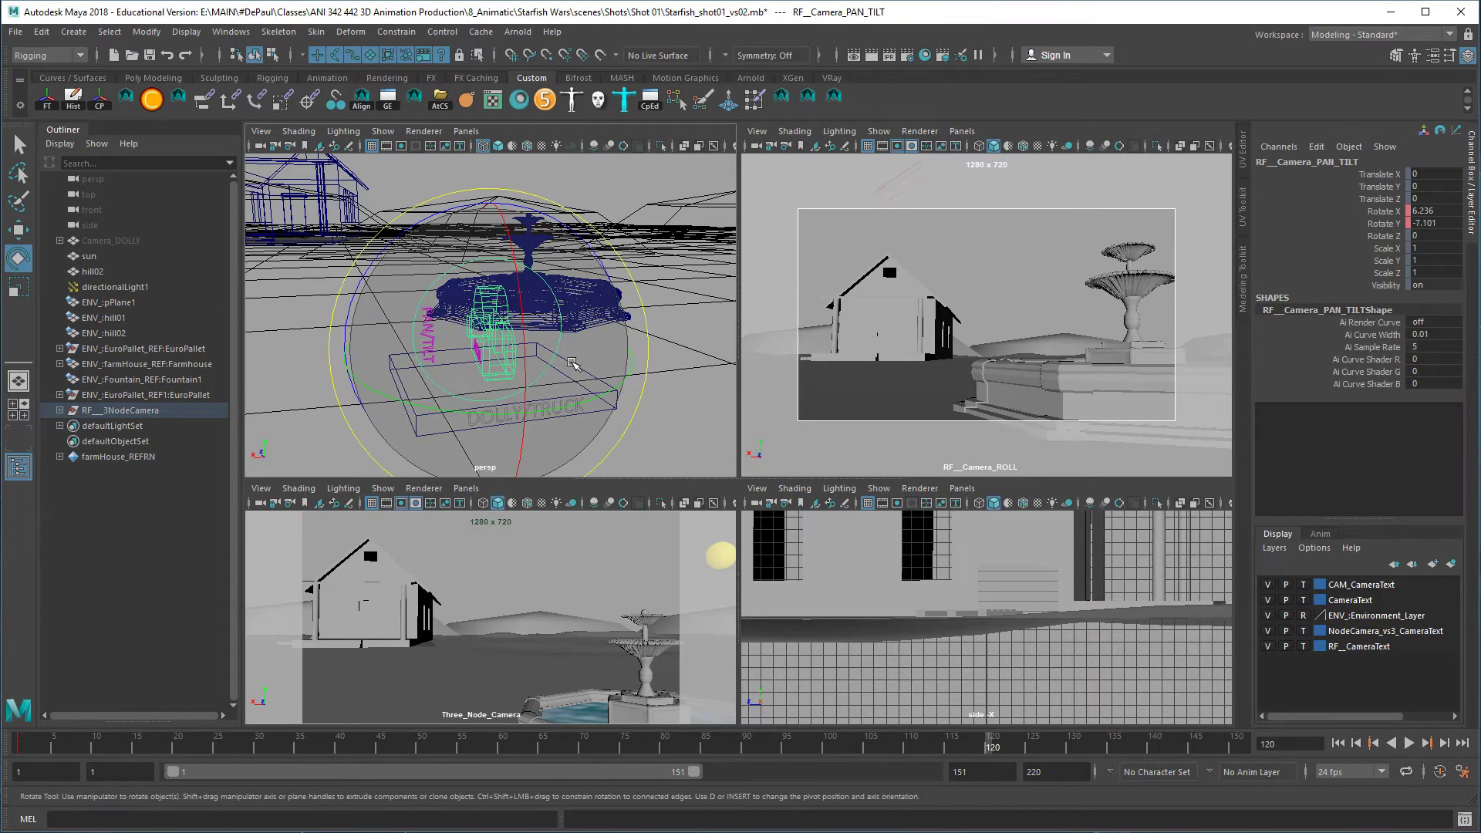
left_click_drag(570, 356, 584, 425)
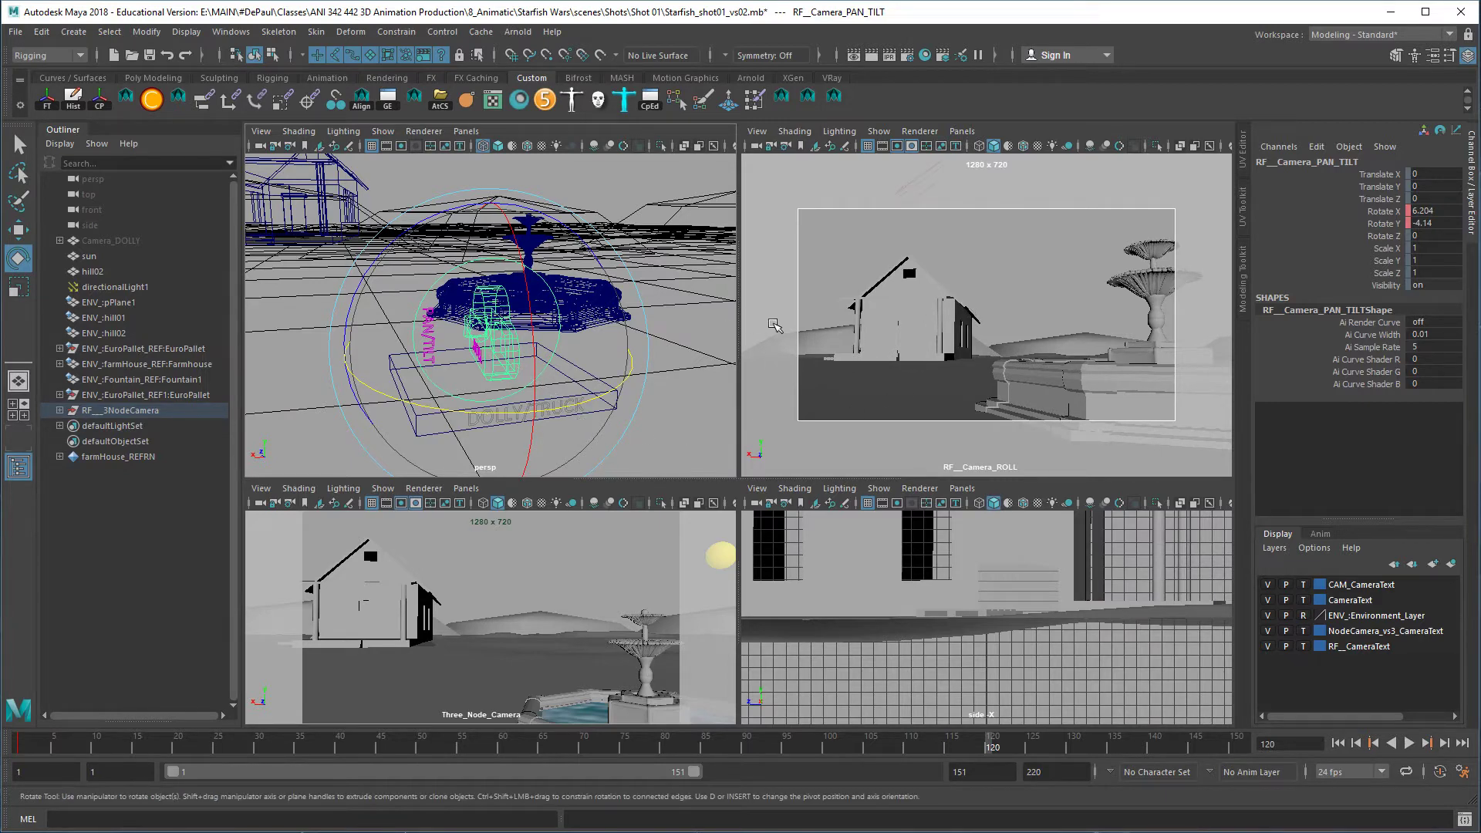
Select all of the RF camera rig's control nodes and keyframe their end pose at frame 120
left_click(721, 293)
left_click_drag(721, 294, 540, 339, "alt")
left_click(618, 446)
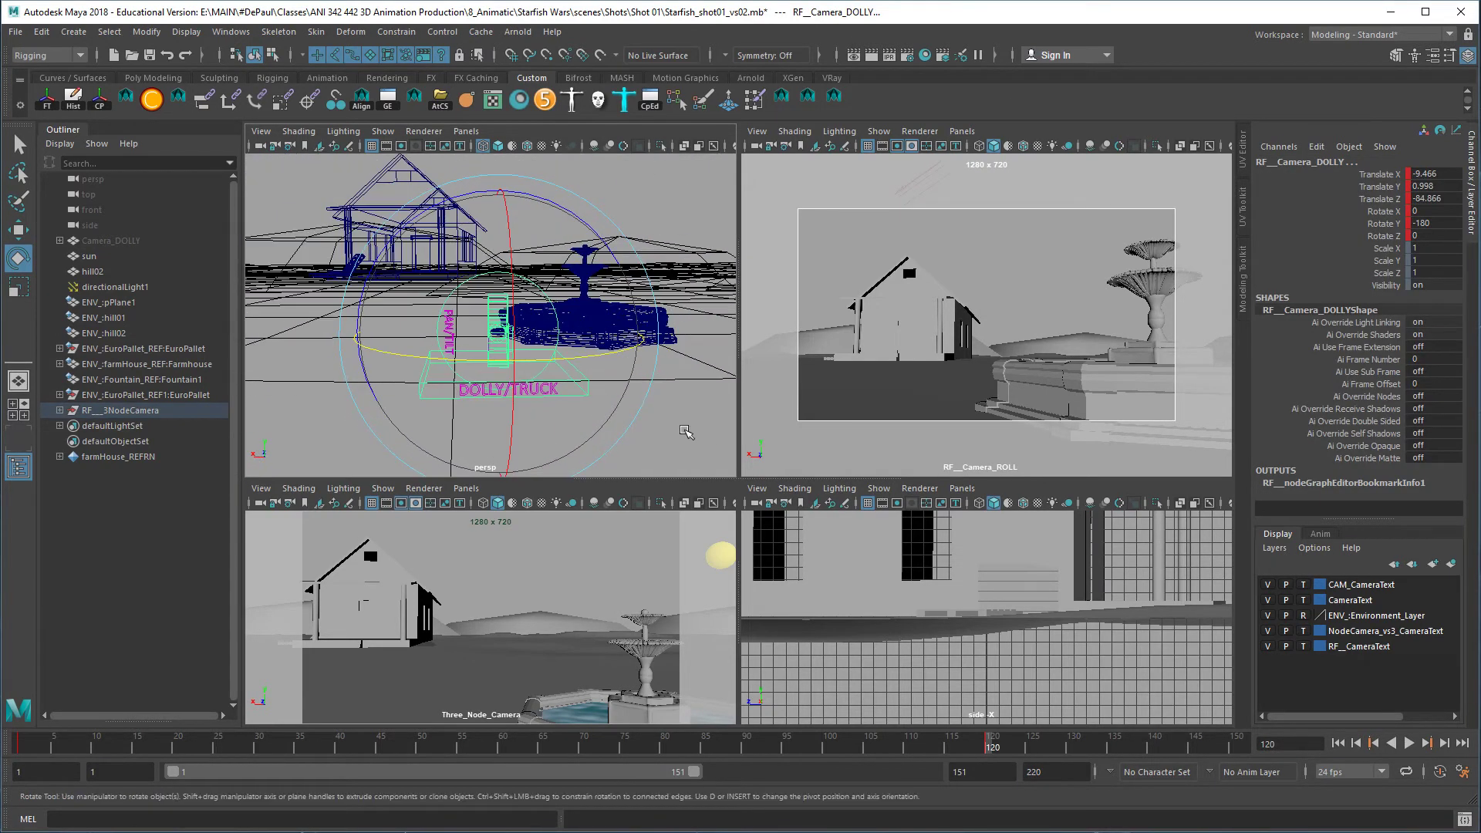
Play the camera move from frame 1 in the enlarged RF__Camera_ROLL view to check the sun-to-farmhouse framing
left_click(515, 303)
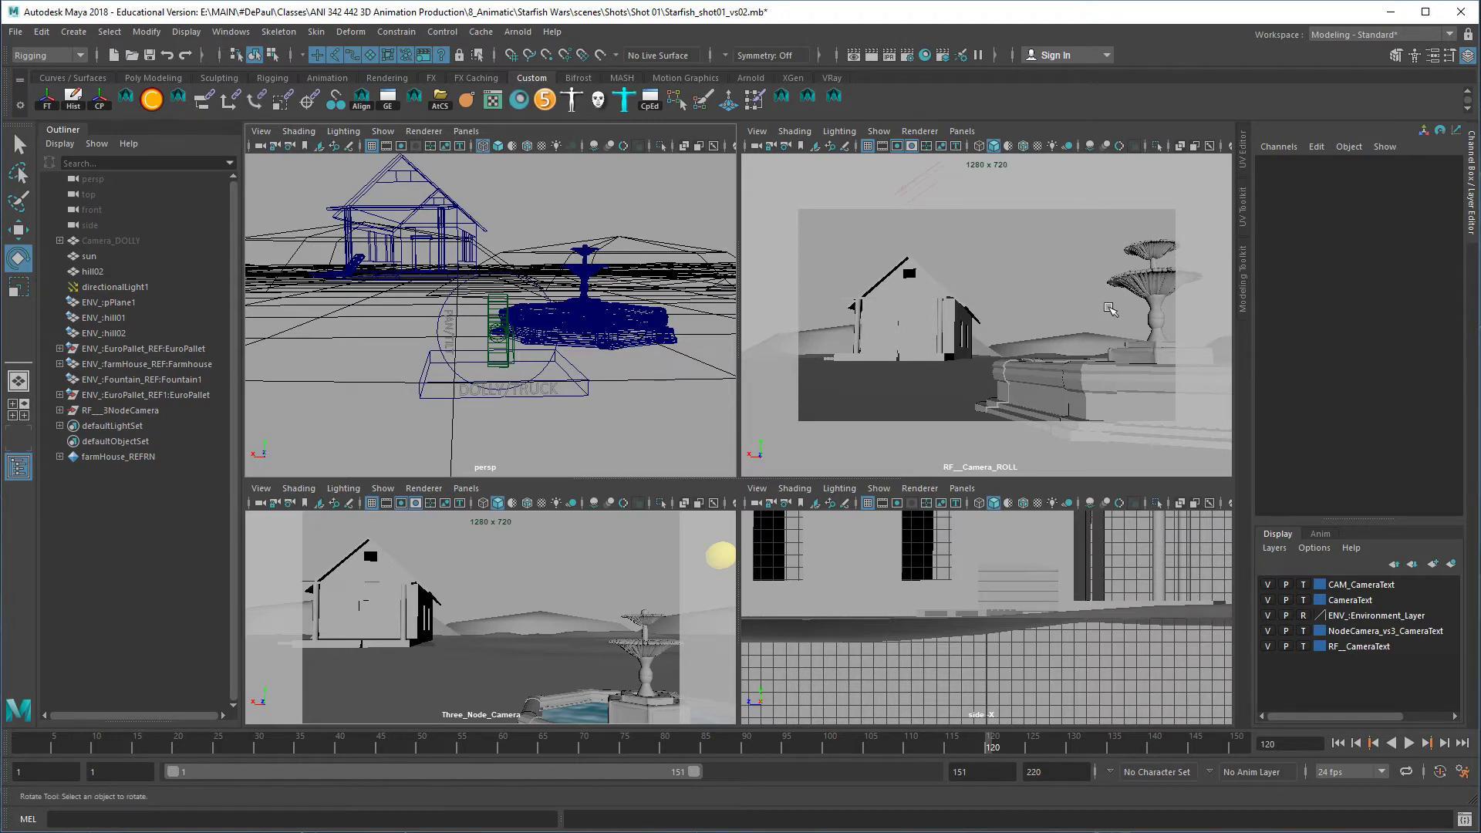
left_click(20, 742)
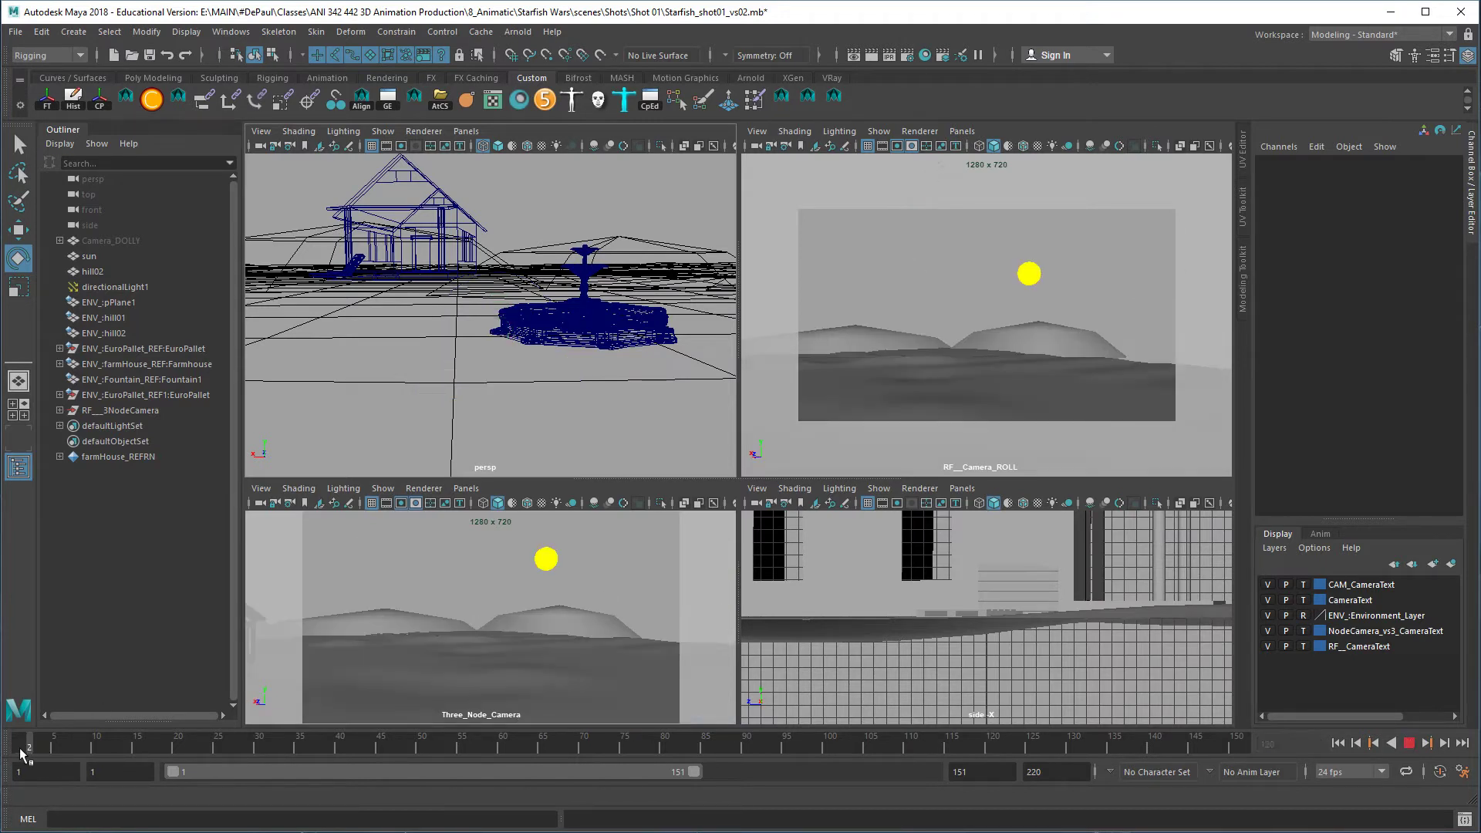
key("space")
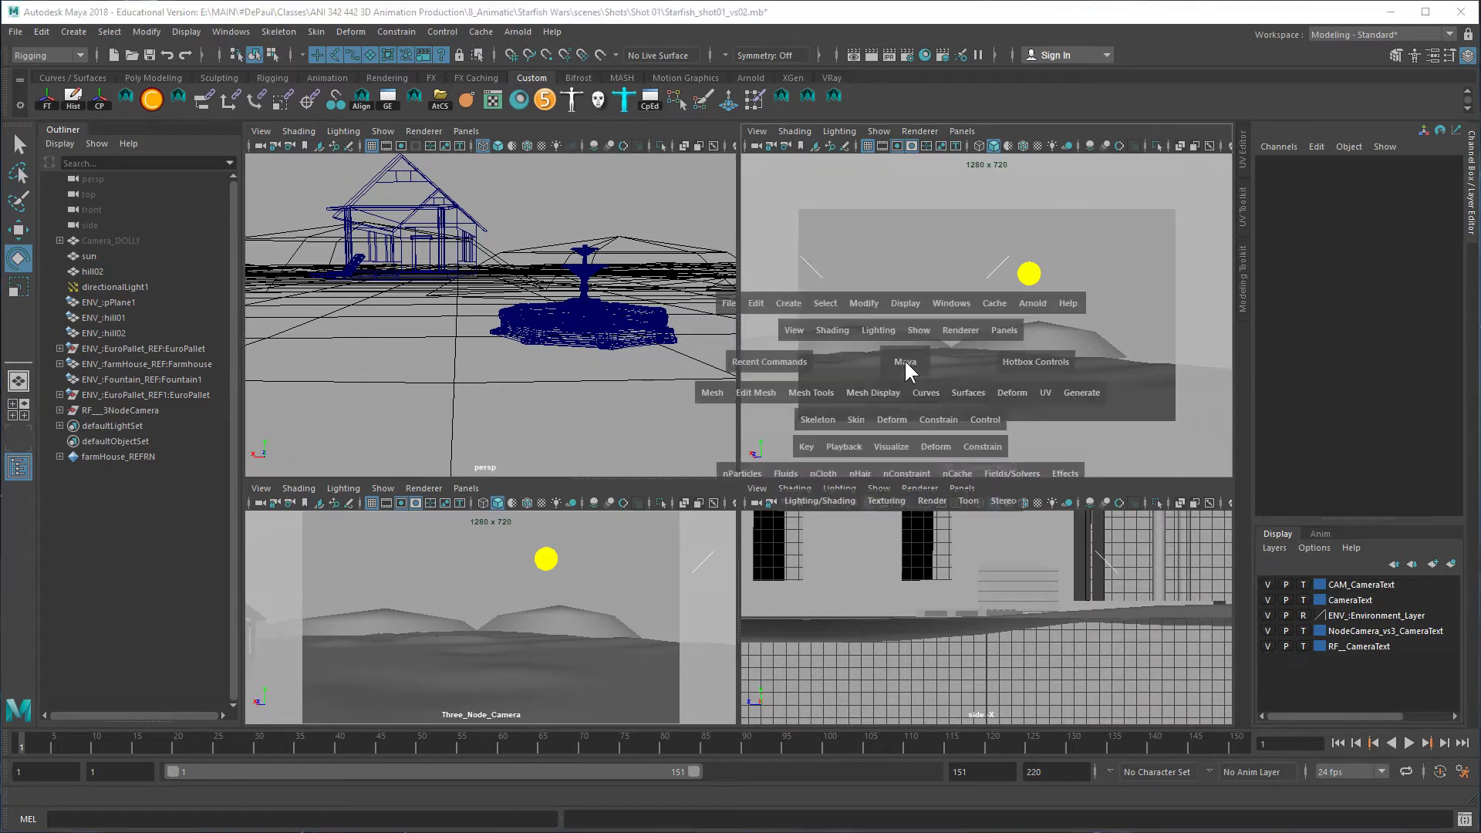
left_click(1415, 748)
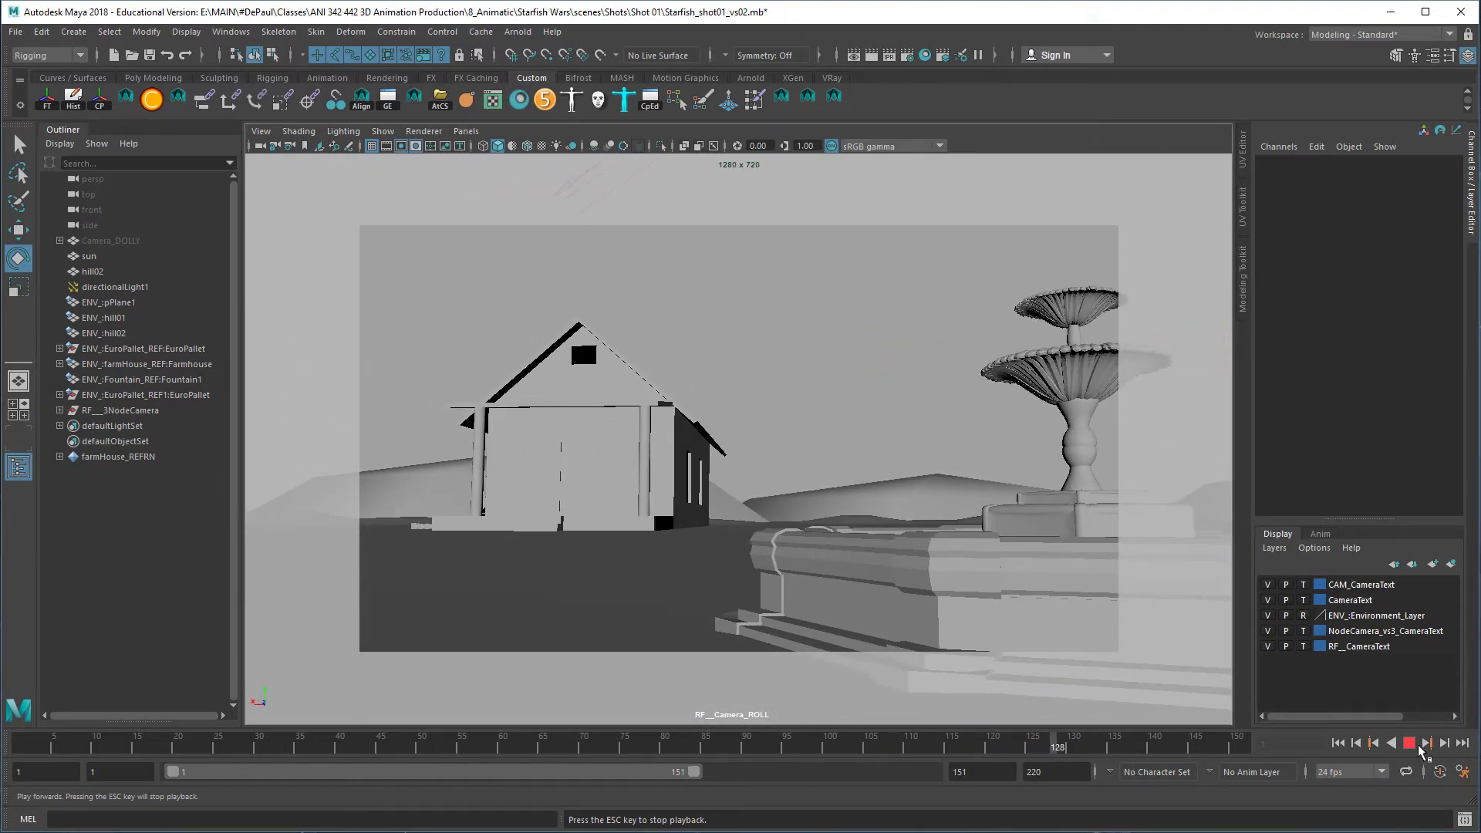
key("Escape")
key("space")
Select the whole RF camera rig, widen the Three_Node_Camera view over its neighbour and replace it with the Graph Editor
key("f")
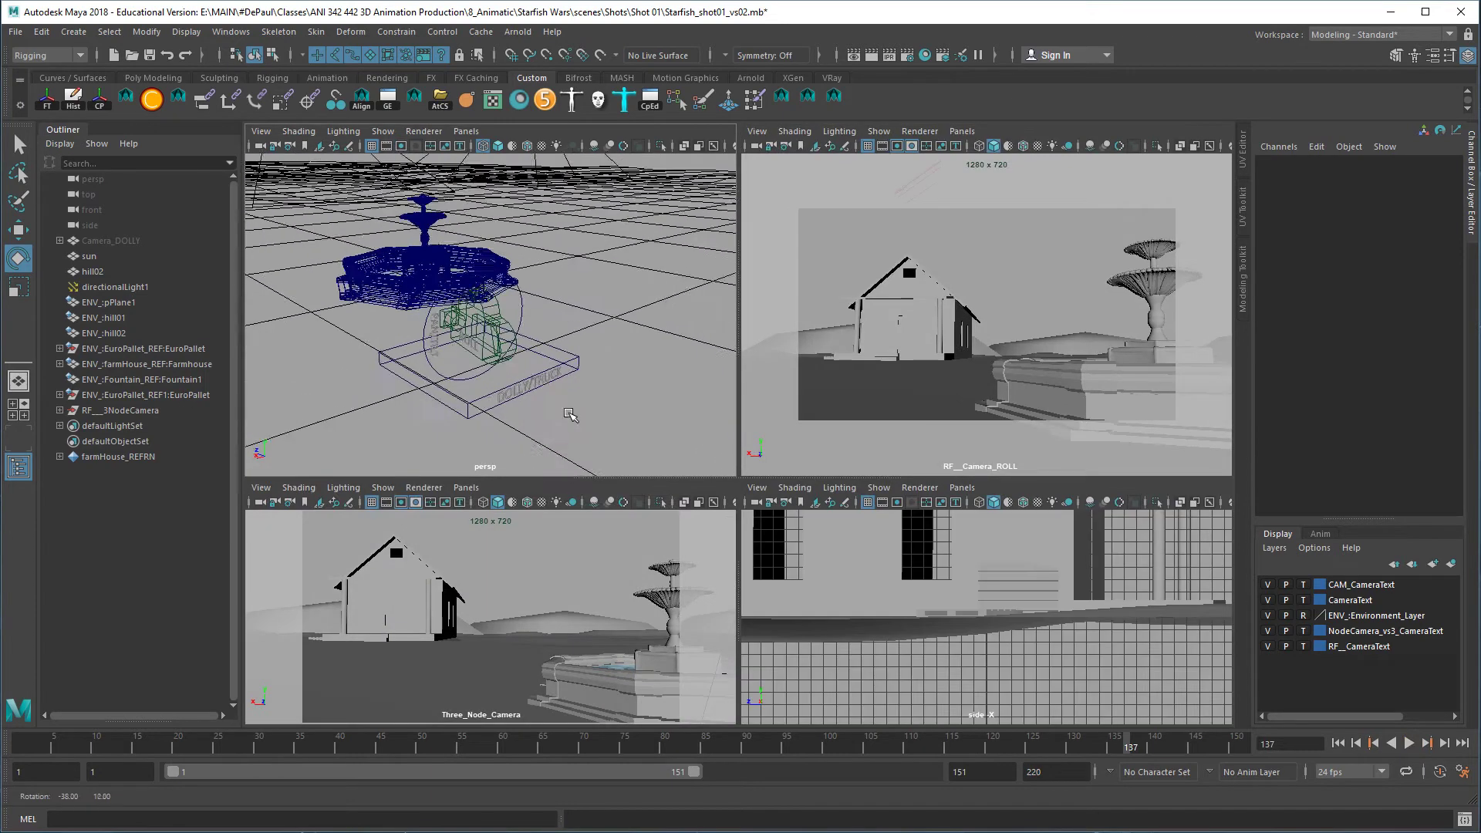
left_click(513, 390)
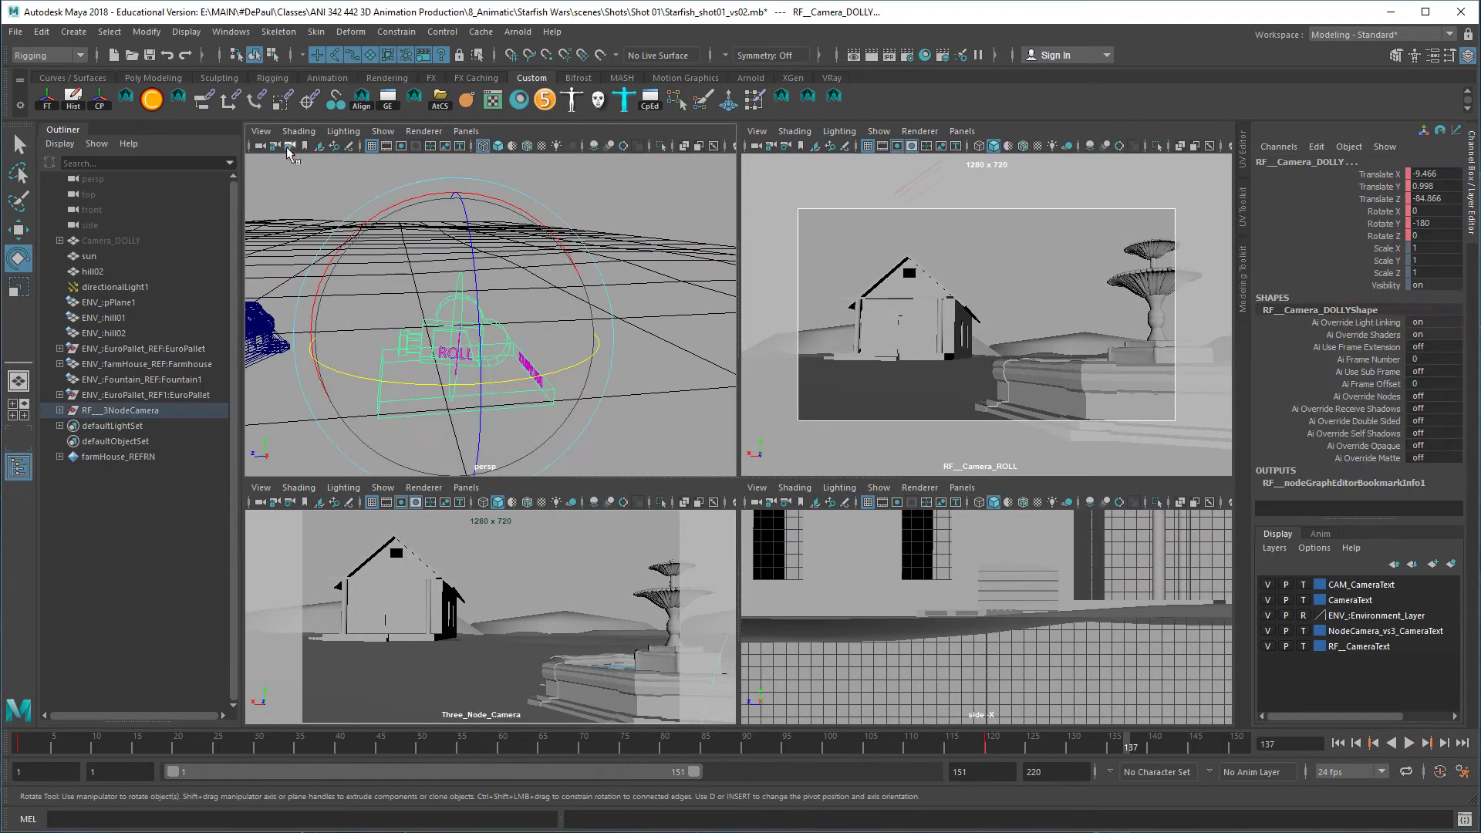
left_click(232, 32)
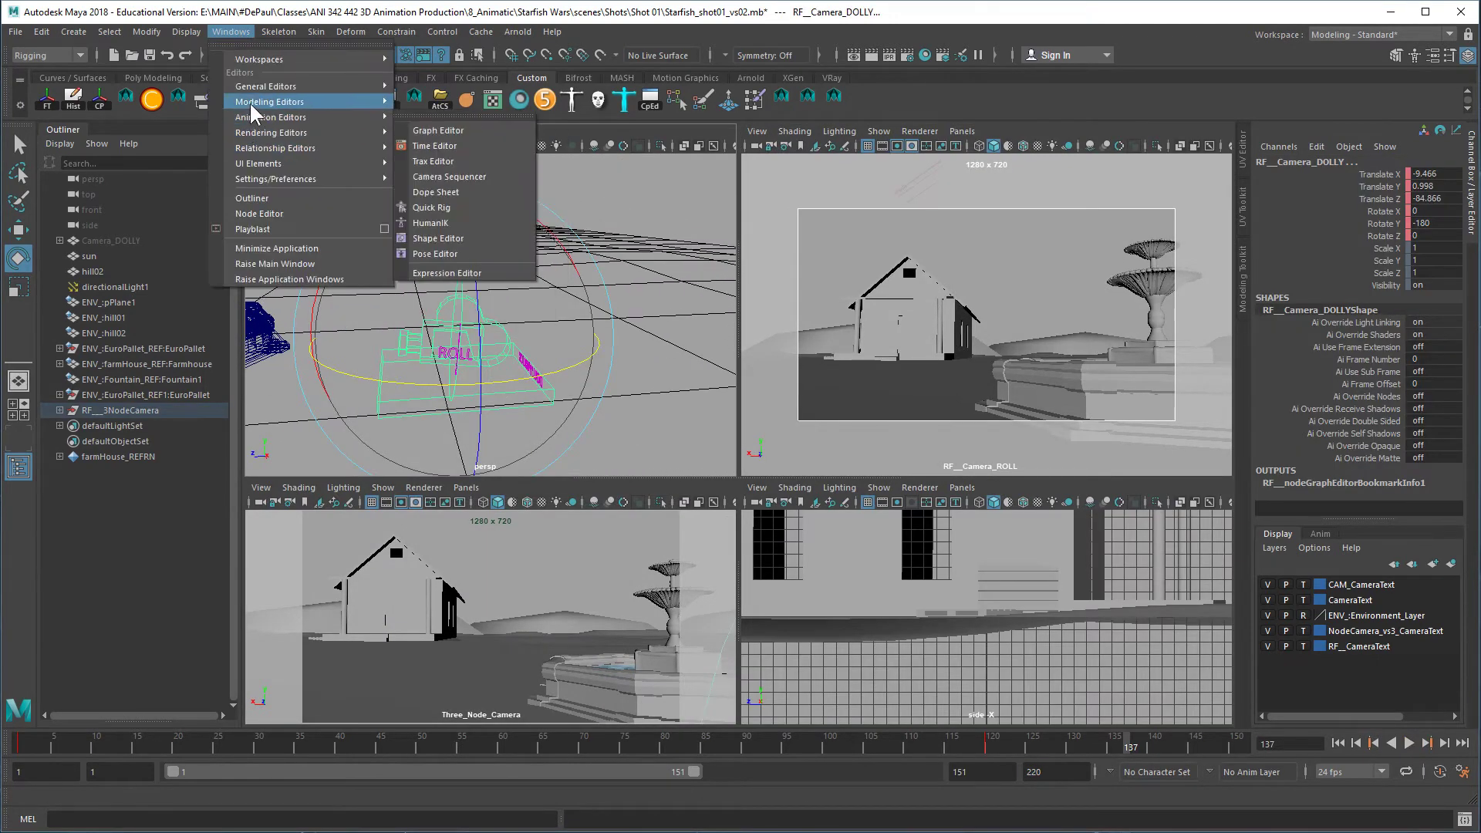
left_click(259, 214)
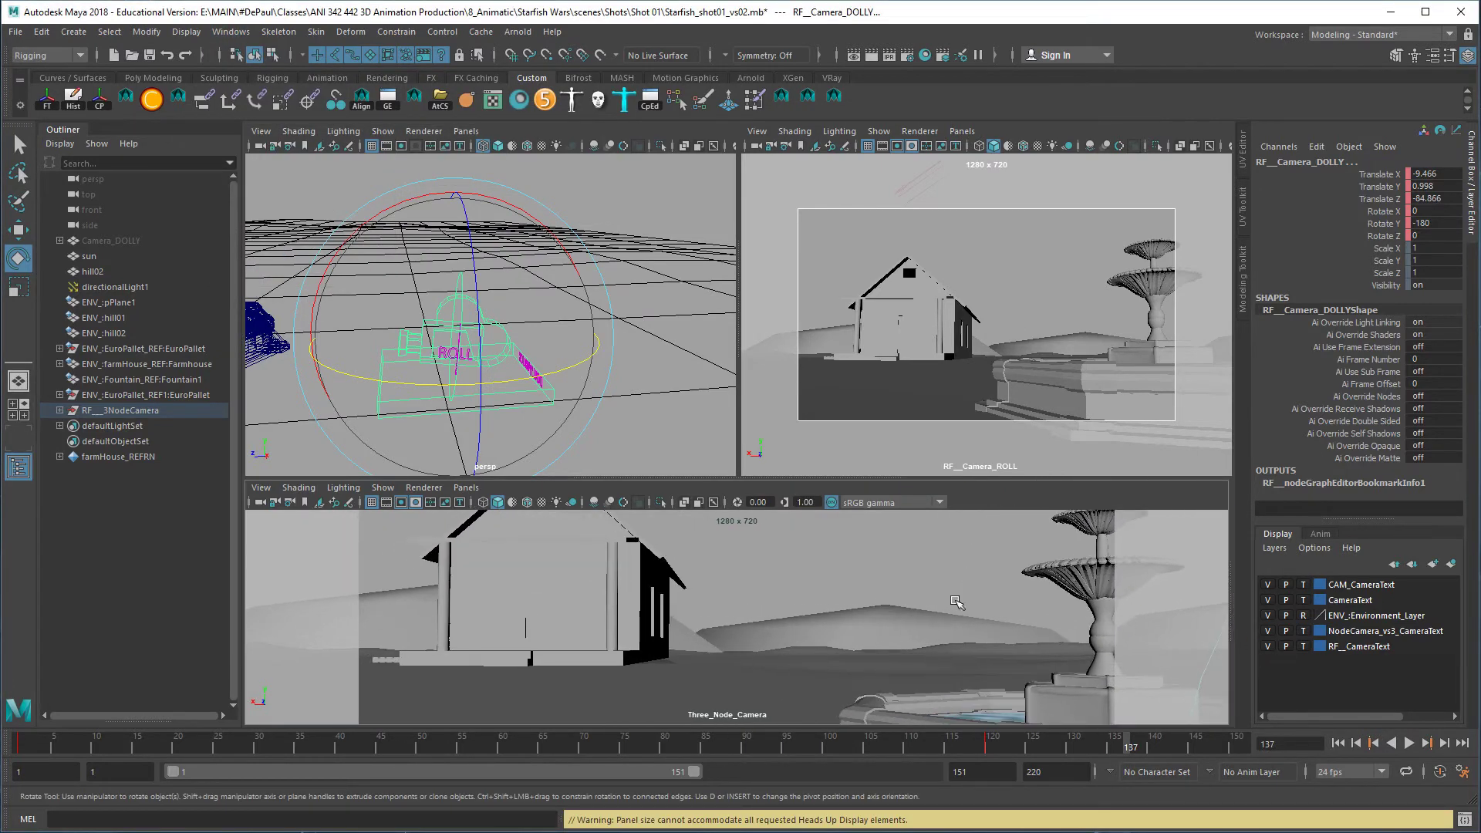
left_click(467, 488)
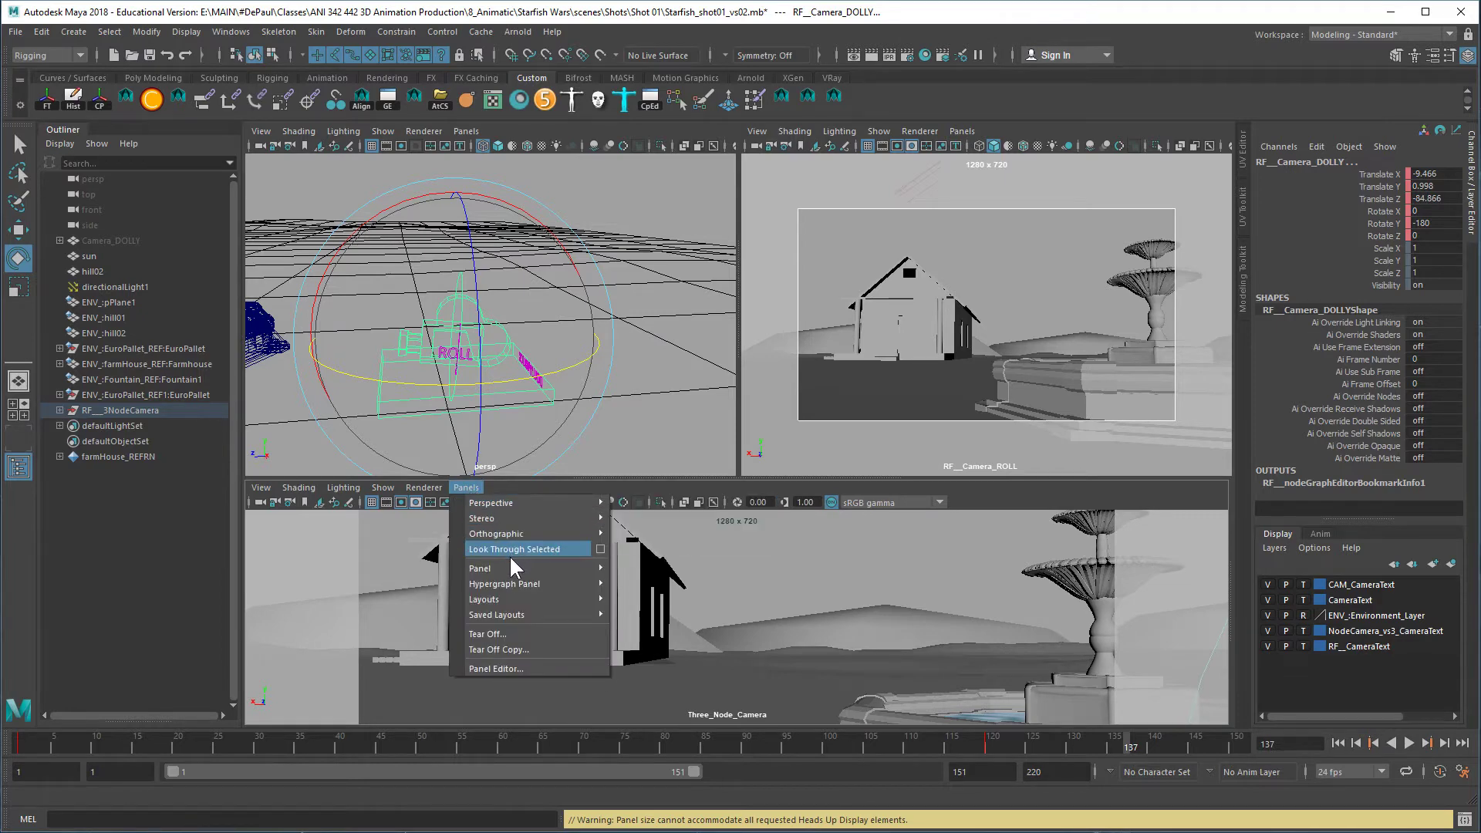
mouse_move(510, 568)
left_click(690, 683)
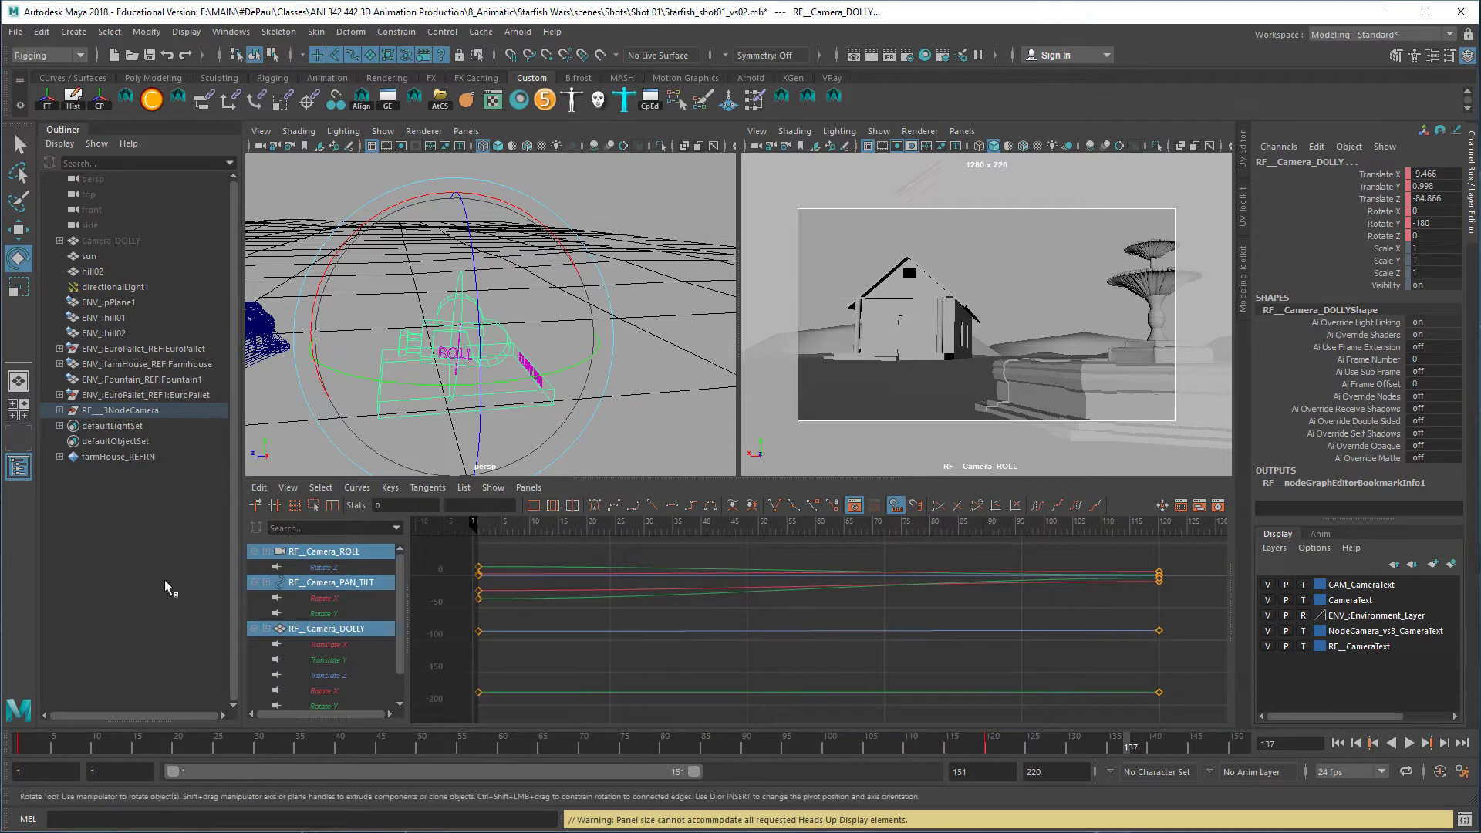
Save the current panel arrangement as a layout named 2panelGraph
right_click(21, 433)
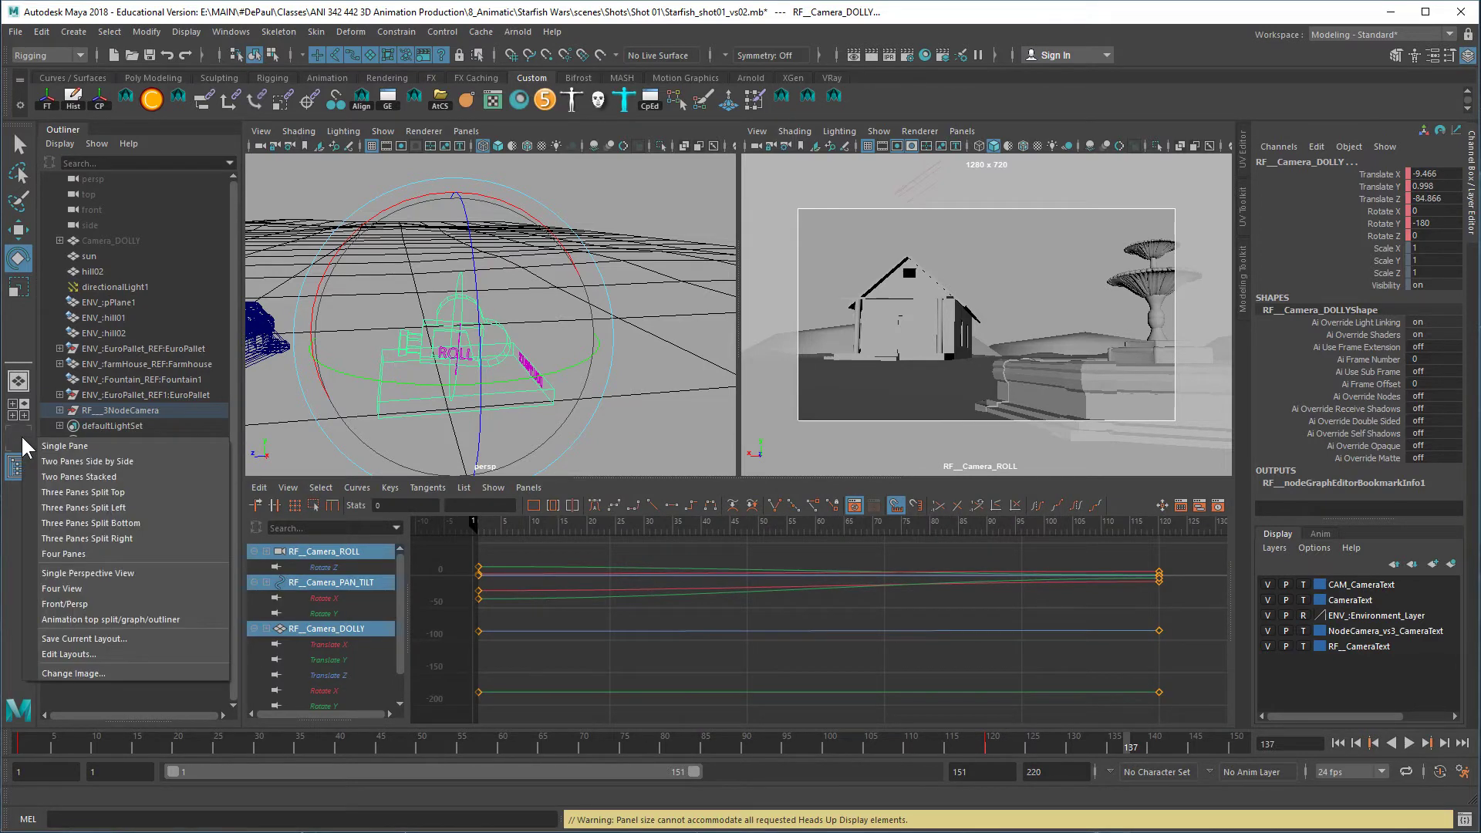
left_click(75, 630)
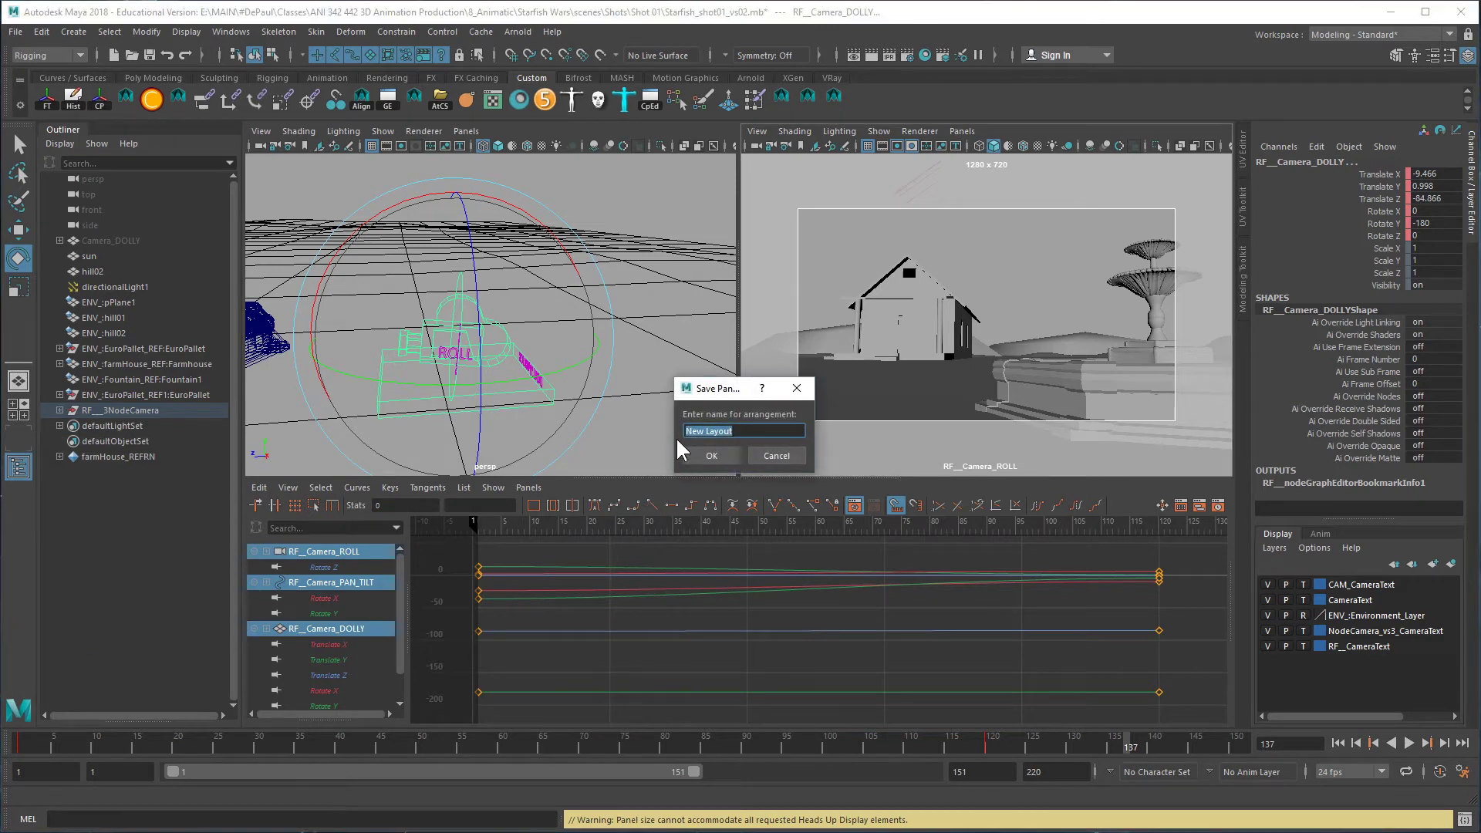
type("2panelGraph")
left_click(689, 455)
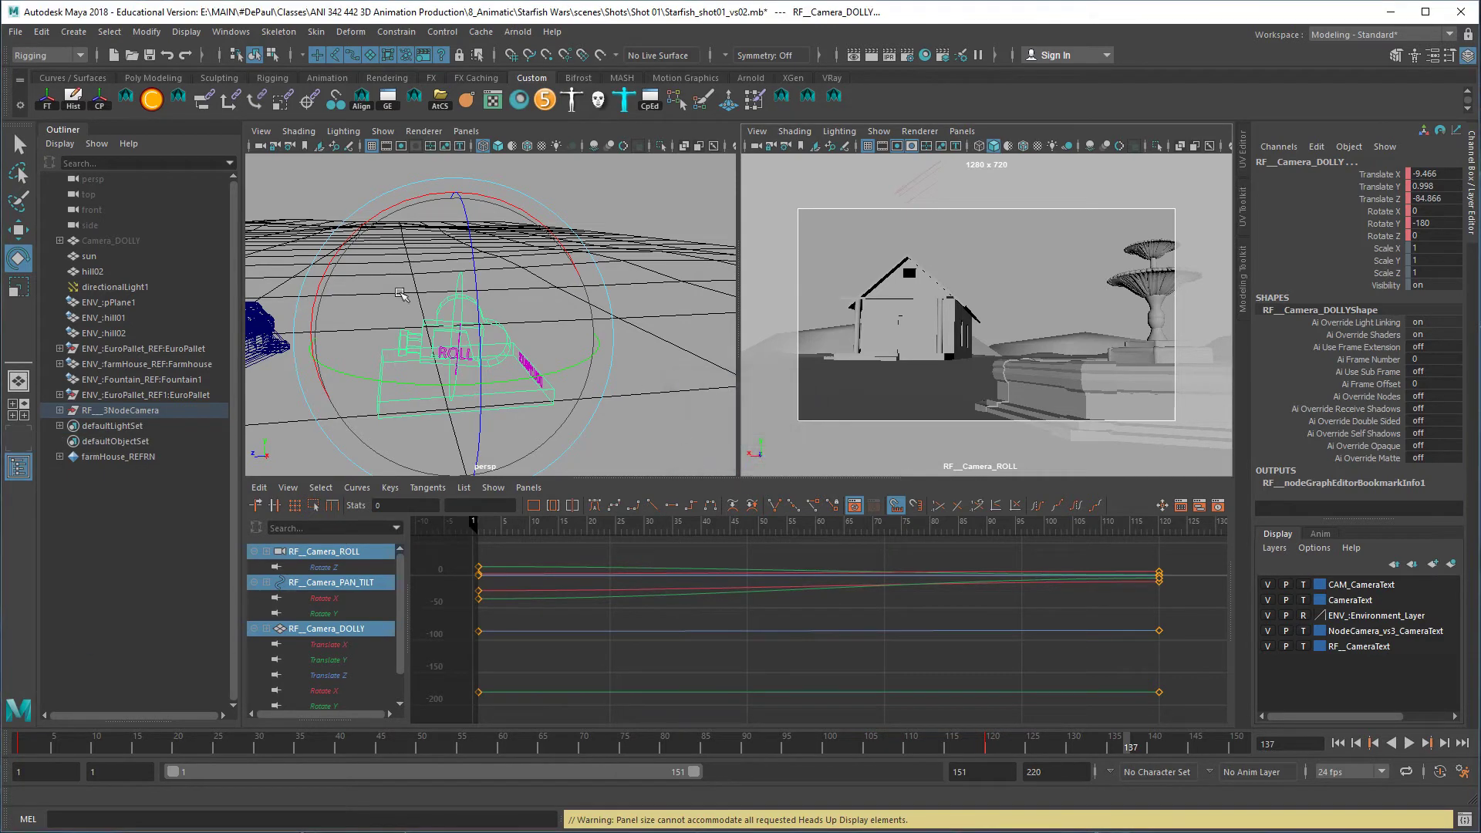
Try the Animation top split/graph/outliner layout with a taller graph area and RF__Camera_ROLL in place of one persp view
left_click(25, 417)
left_click(28, 433)
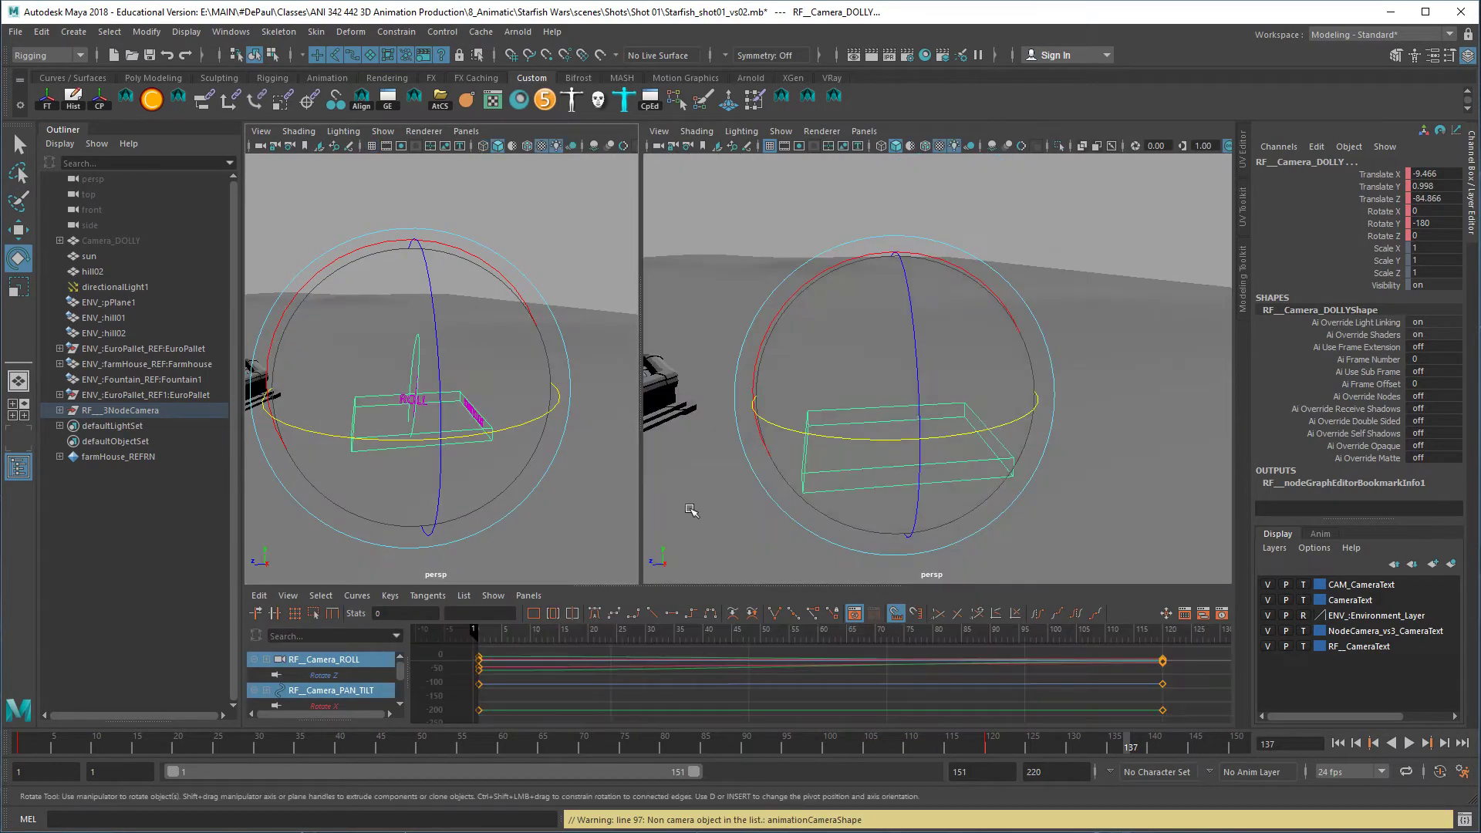
left_click_drag(670, 596, 670, 467)
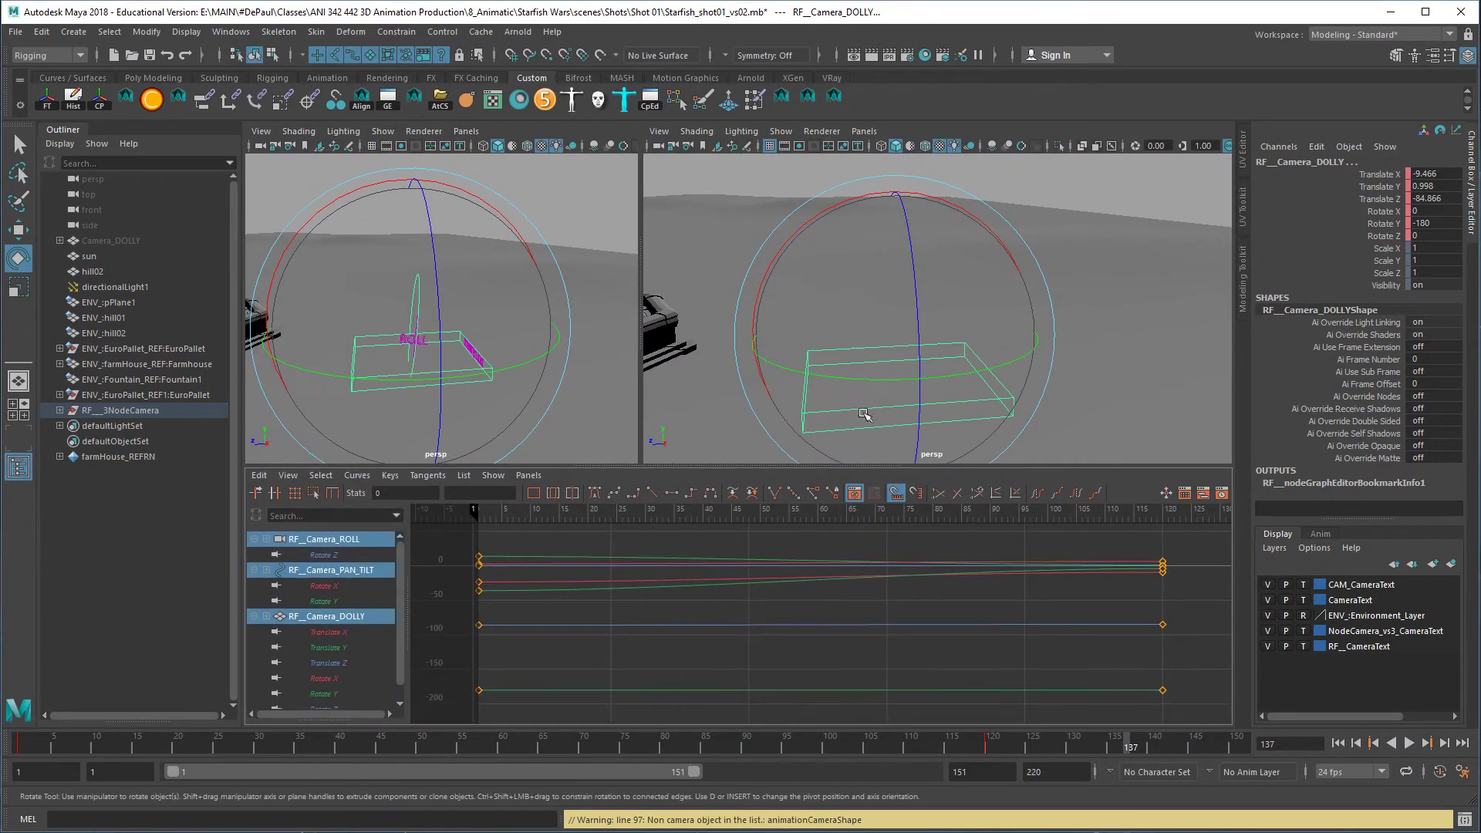
left_click(864, 132)
mouse_move(950, 142)
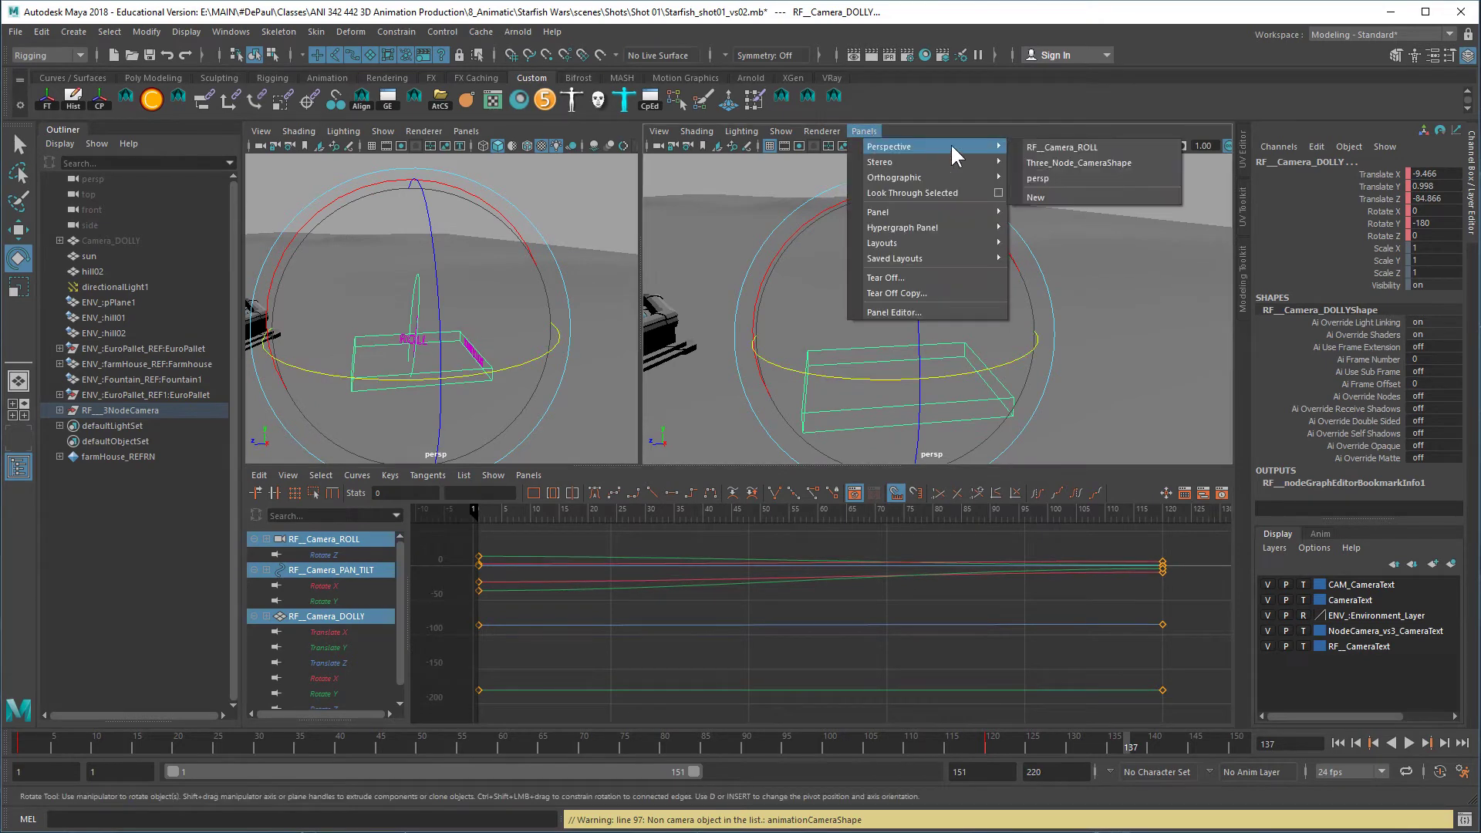
left_click(1097, 164)
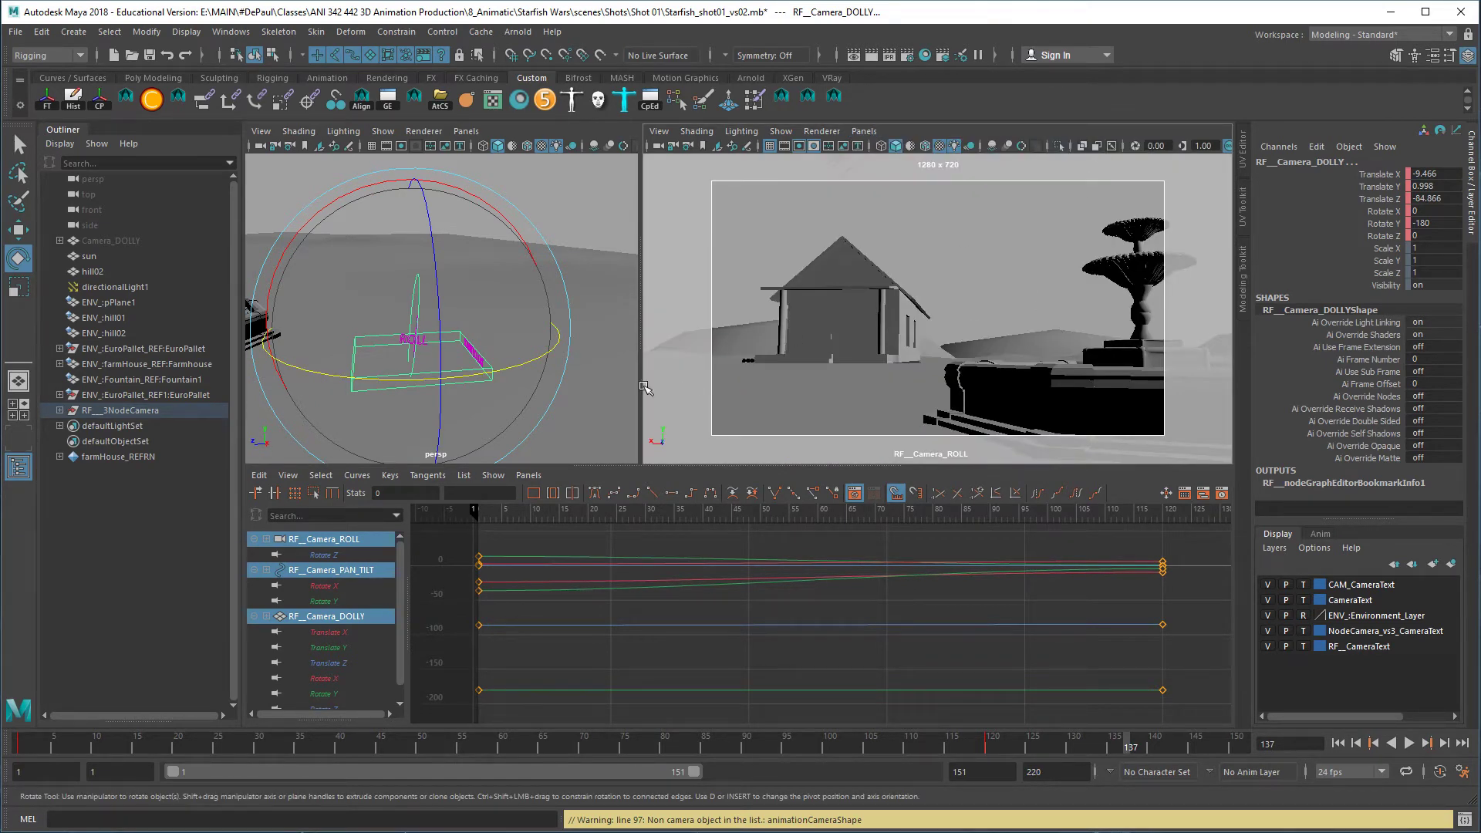
left_click_drag(606, 379, 513, 375, "alt")
left_click(631, 251)
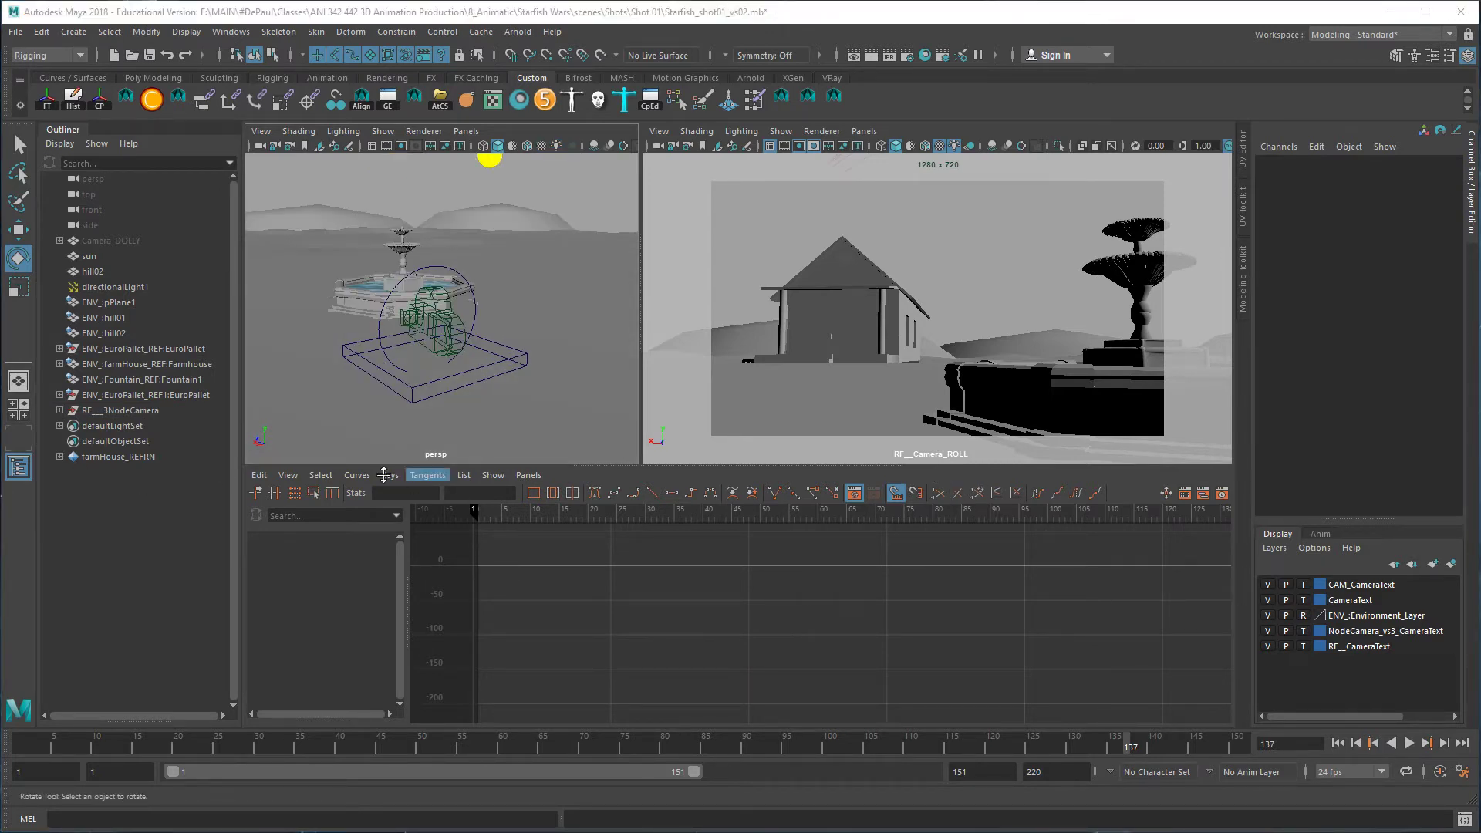
Load the saved 2panelGraph layout
right_click(27, 483)
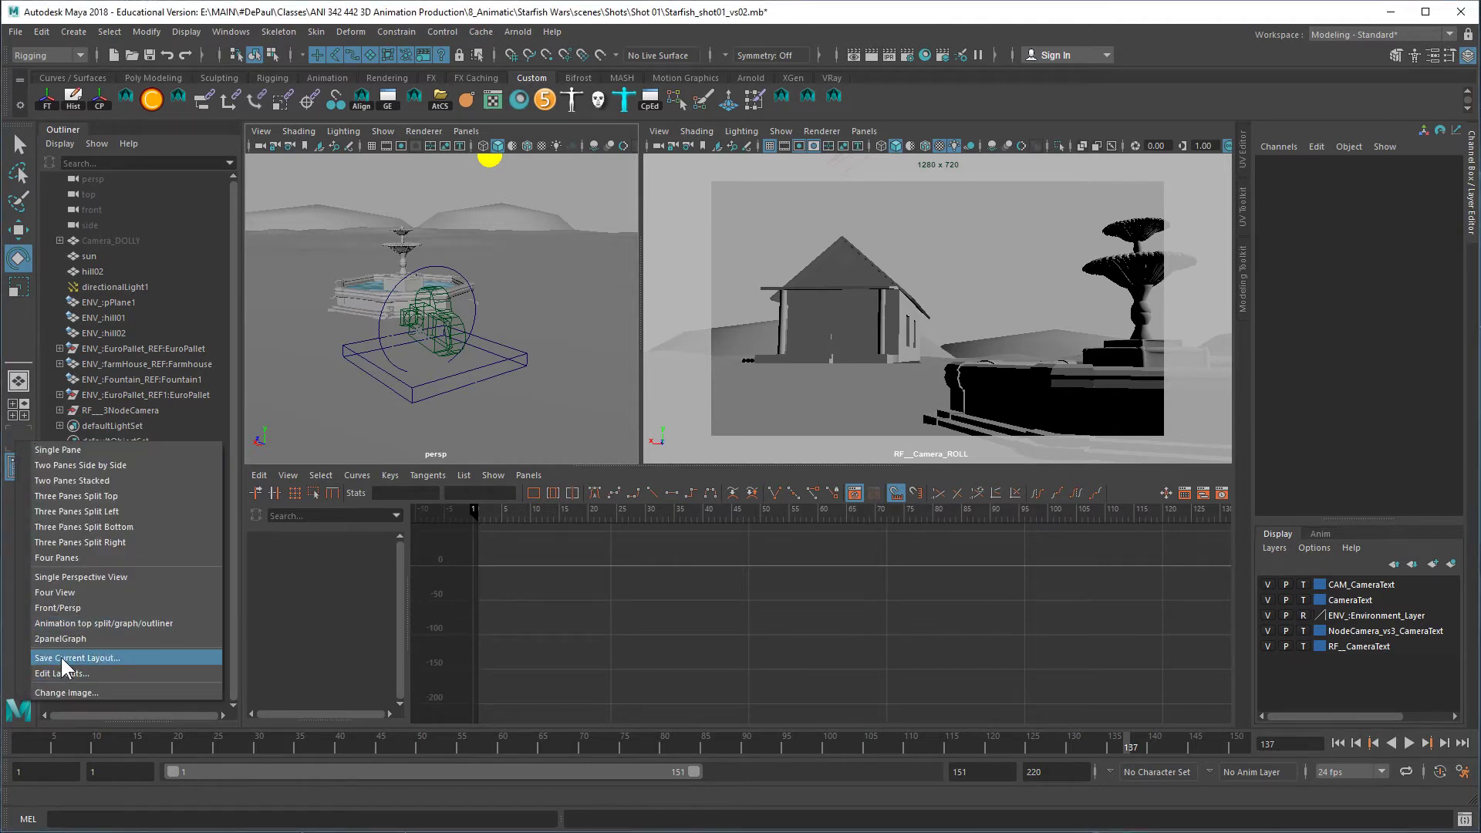
left_click(11, 421)
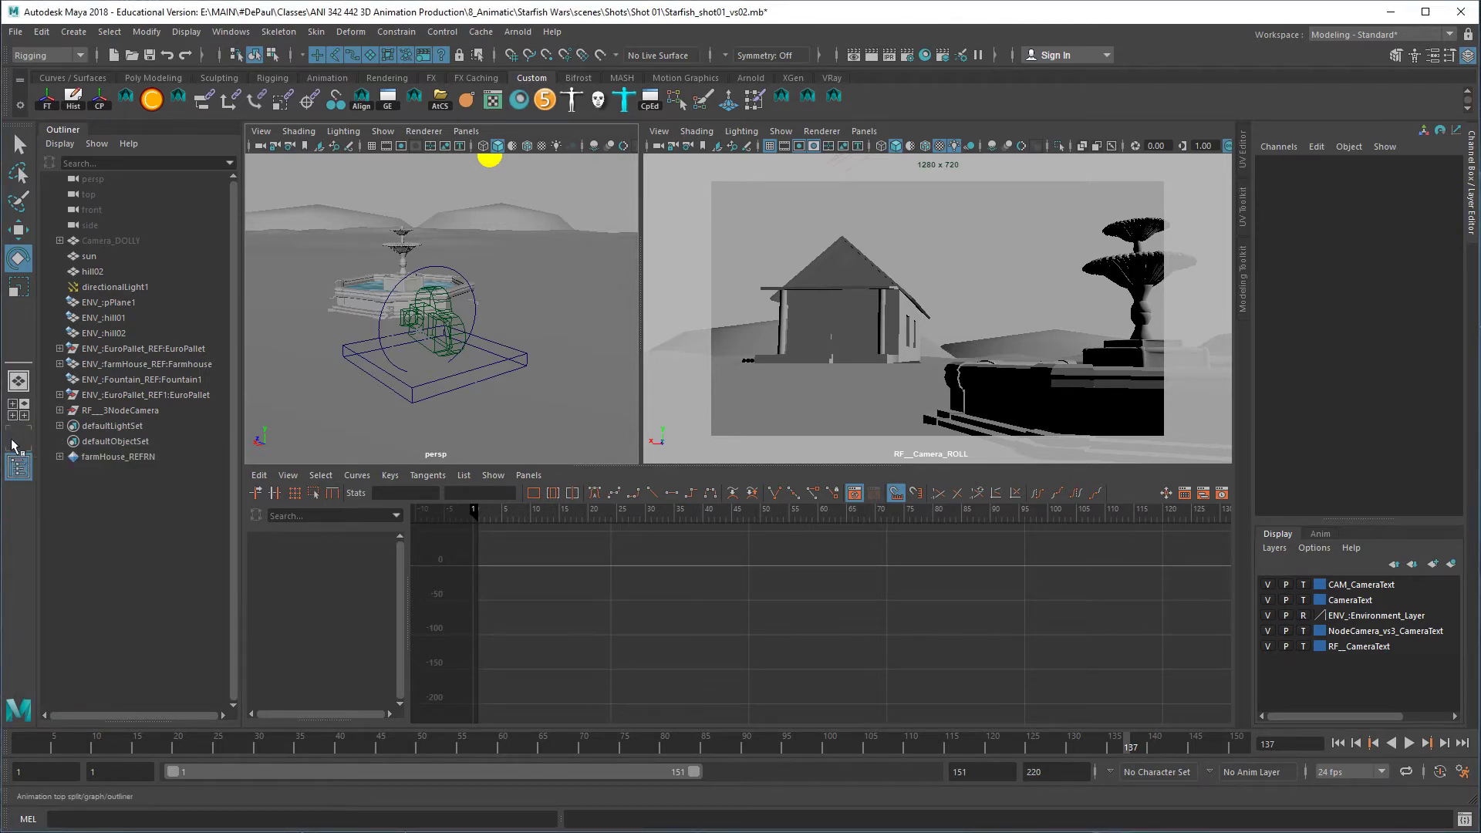
right_click(15, 434)
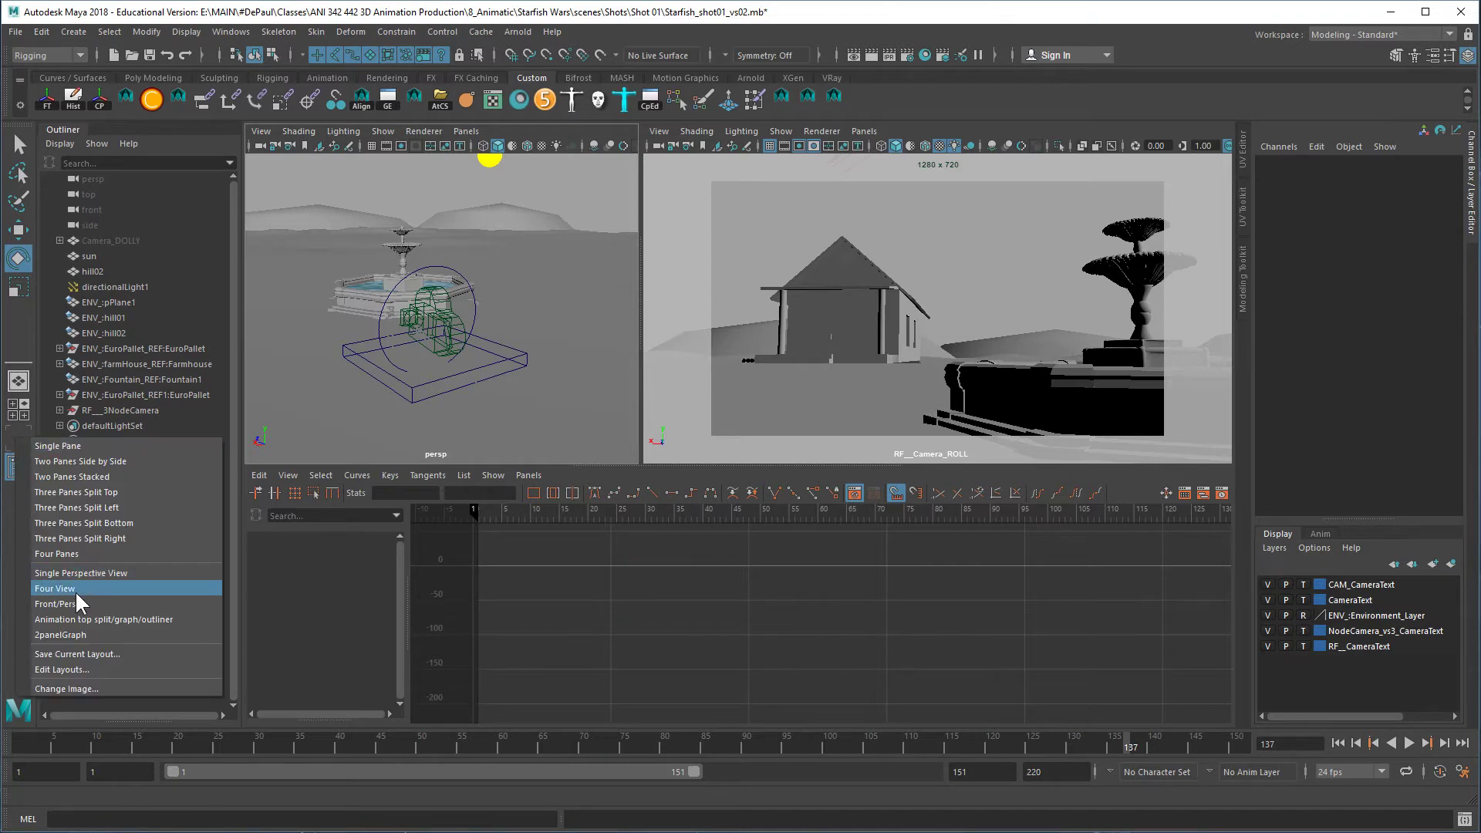
left_click(68, 634)
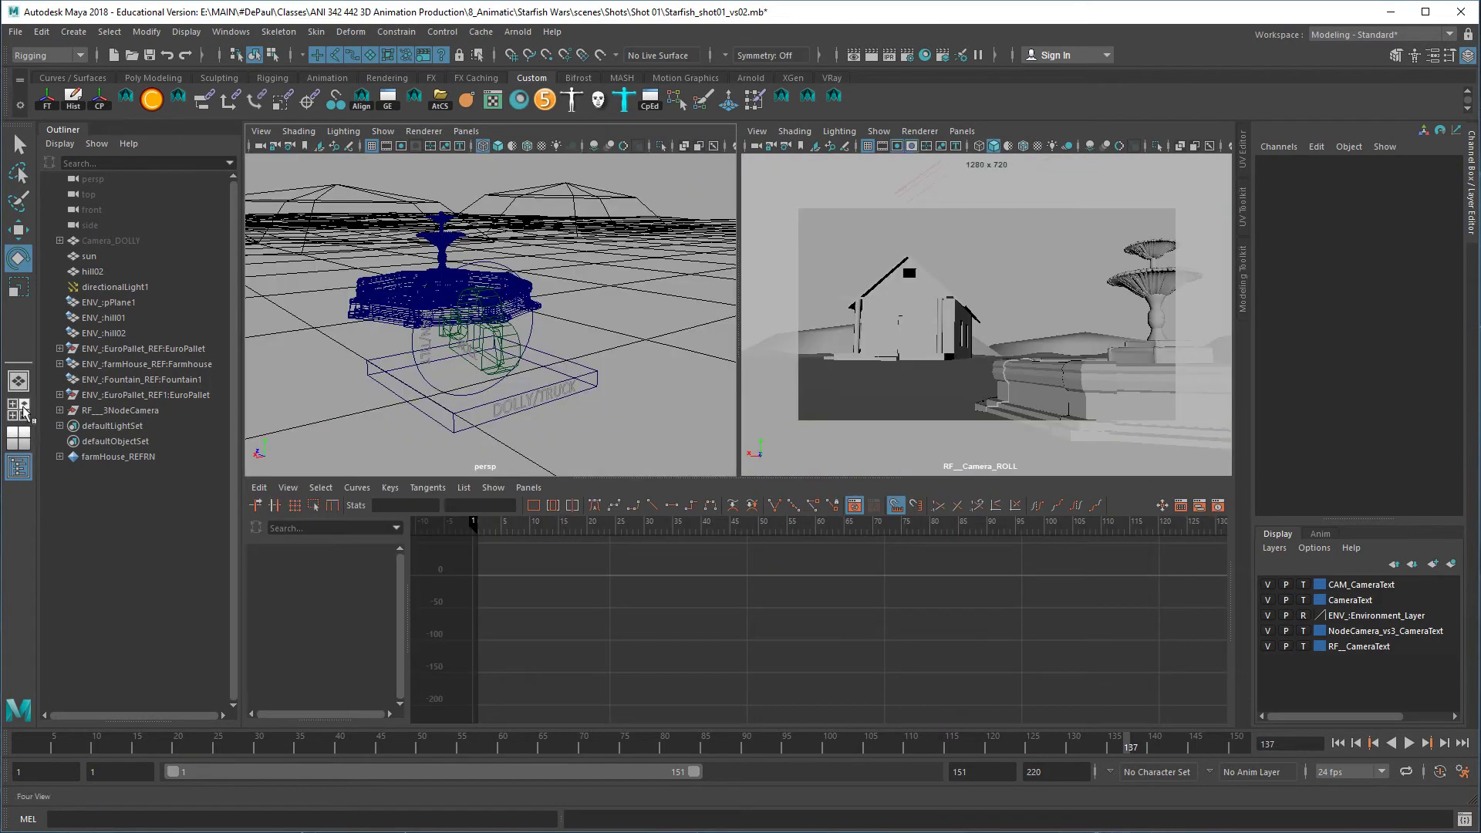
Select the RF camera rig and shift all of its end keys 24 frames forward to frame 144 in the Graph Editor
left_click_drag(475, 374, 566, 369, "alt")
left_click_drag(544, 258, 603, 422)
key("f")
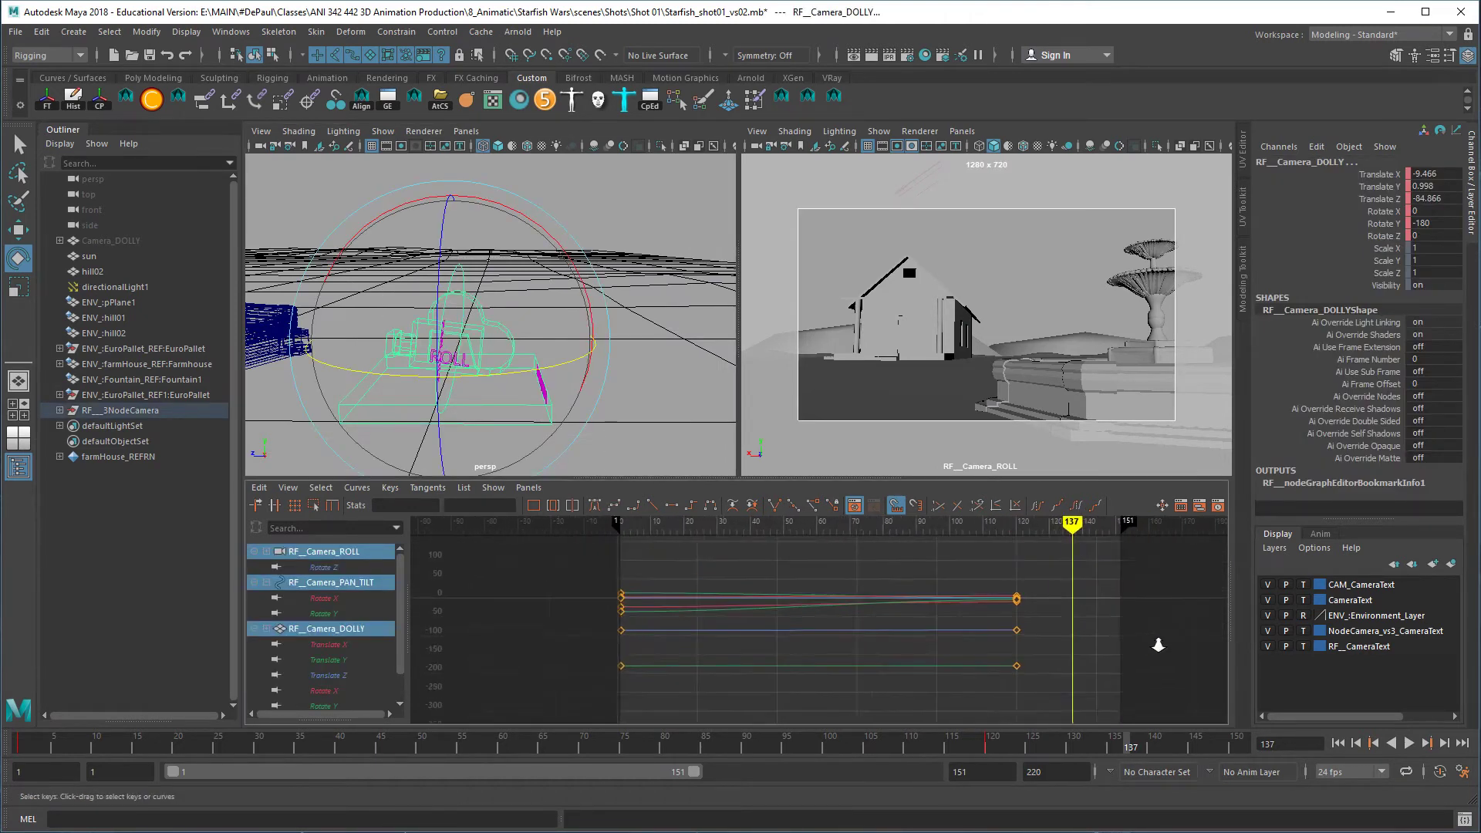
key("w")
middle_click_drag(1091, 636, 1183, 627, "shift")
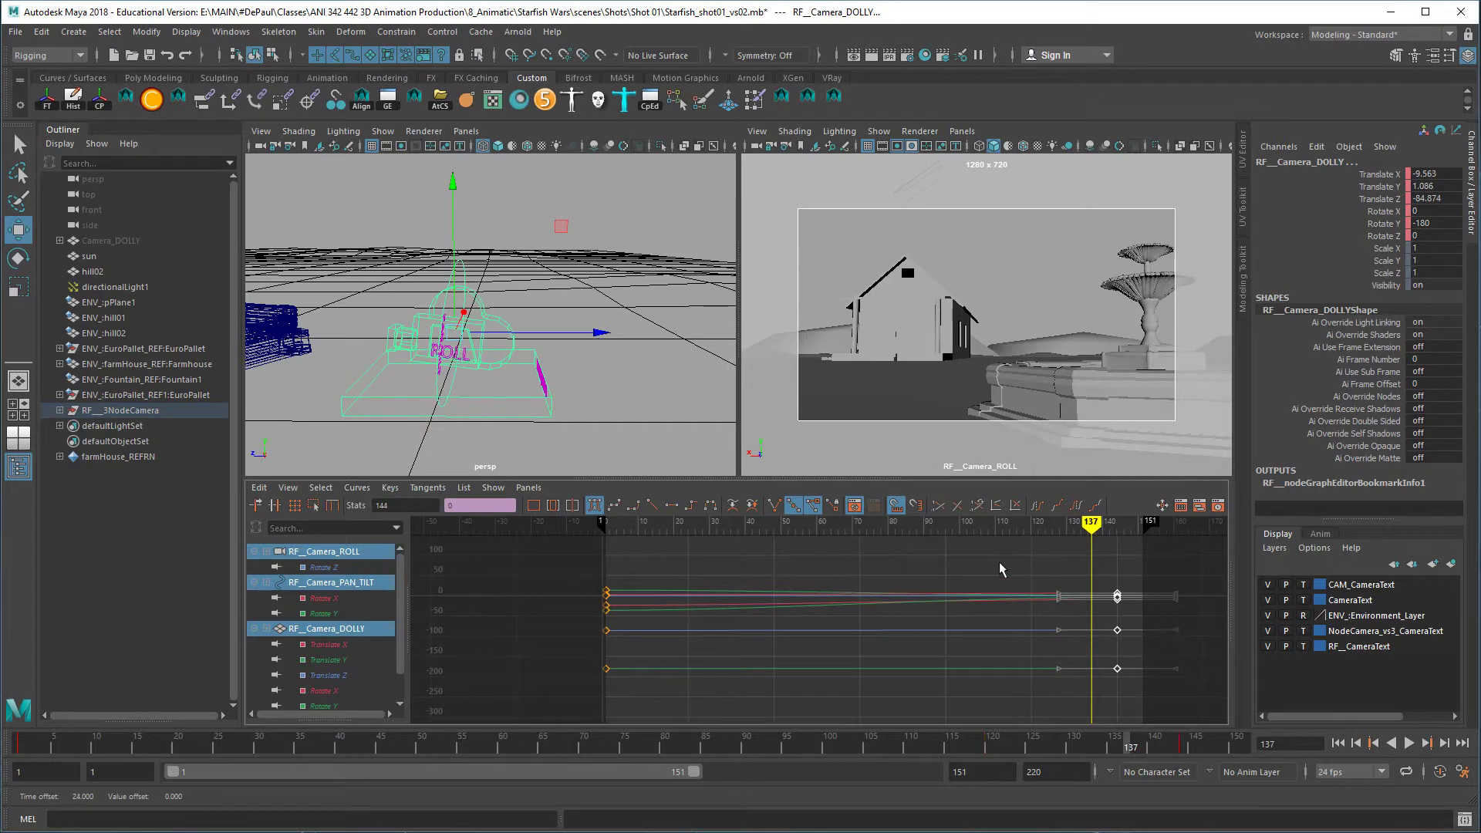
left_click(668, 621)
Examine the animation curves of the rig's roll, pan/tilt and dolly nodes separately, including the pan/tilt node's Rotate X and Rotate Y
left_click(341, 584)
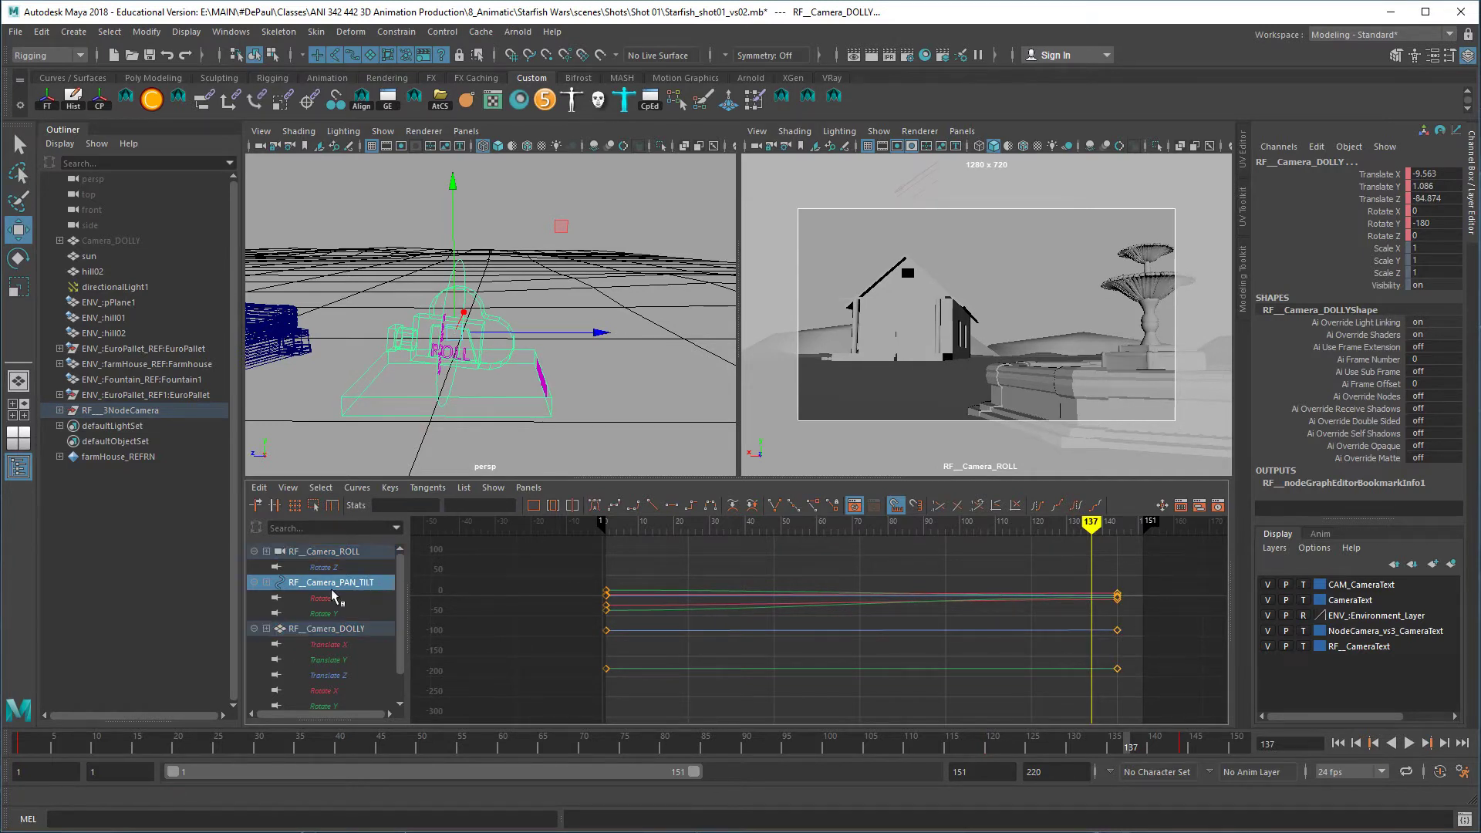
left_click(349, 552)
left_click(353, 629)
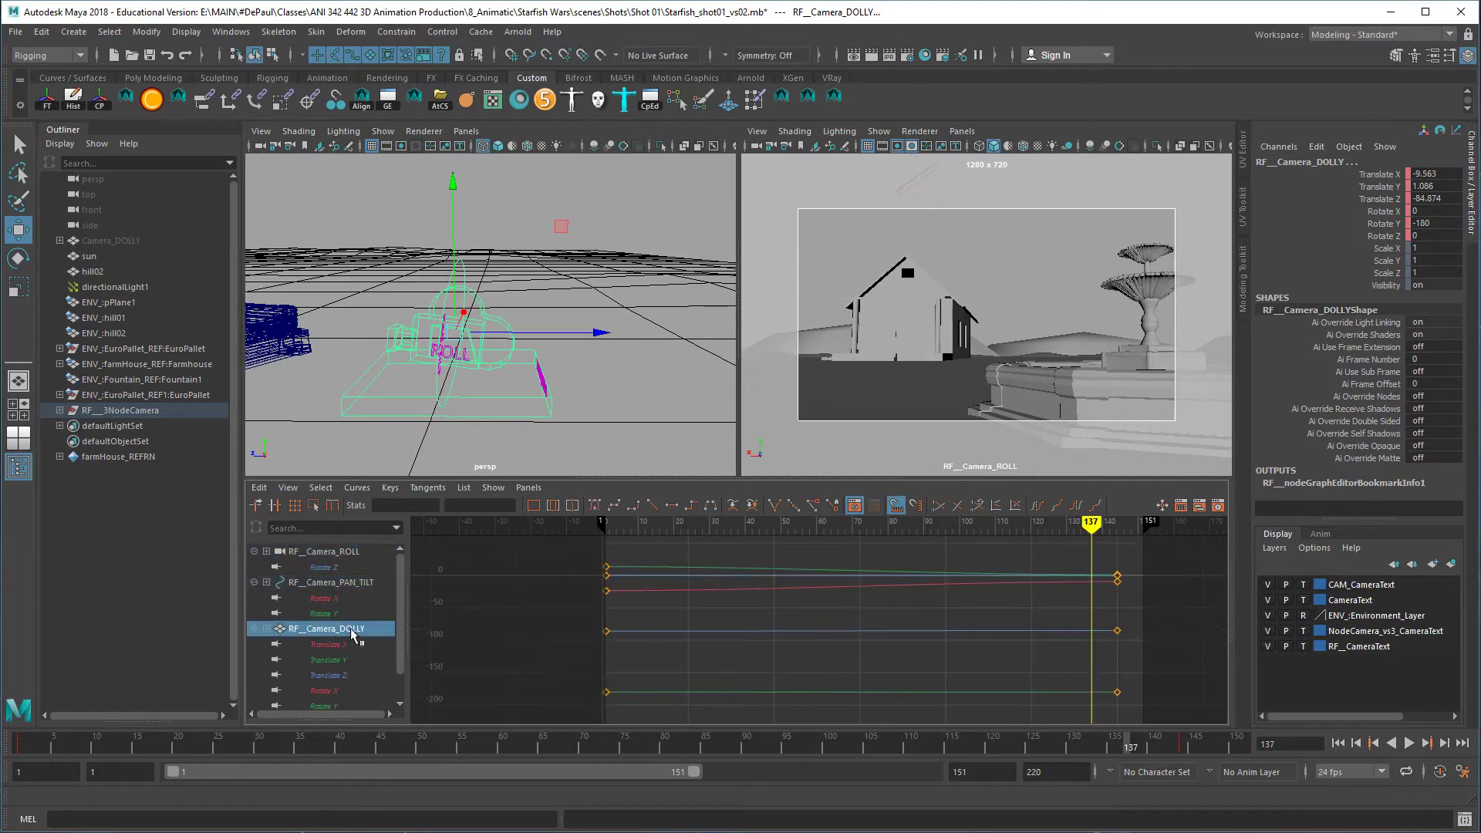
left_click(350, 584)
left_click(348, 553)
left_click(350, 589)
left_click_drag(350, 615, 348, 601)
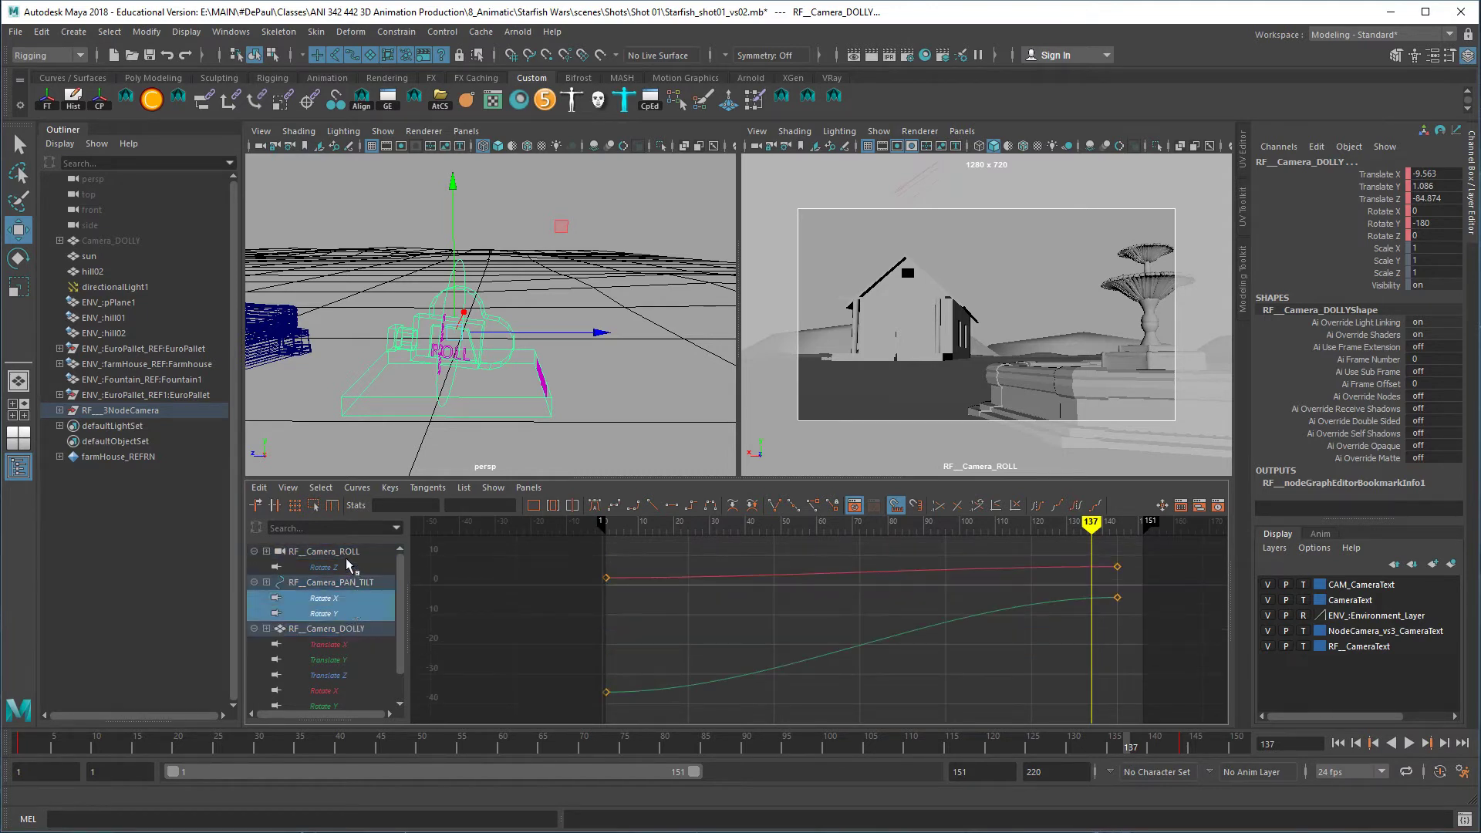
left_click(348, 552)
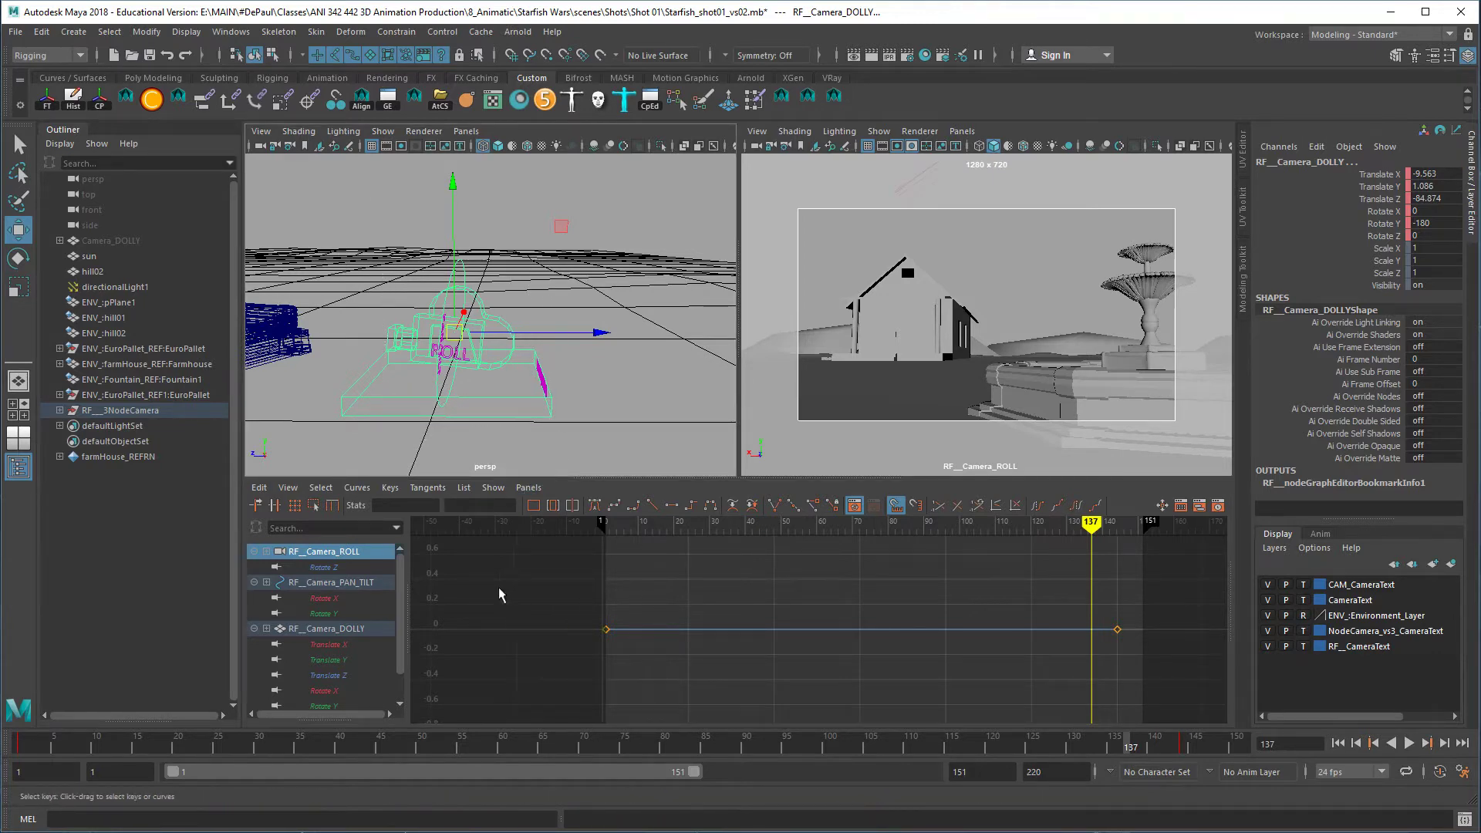
Reselect the whole camera rig and set all of its start and end keys to flat tangents
left_click(476, 398)
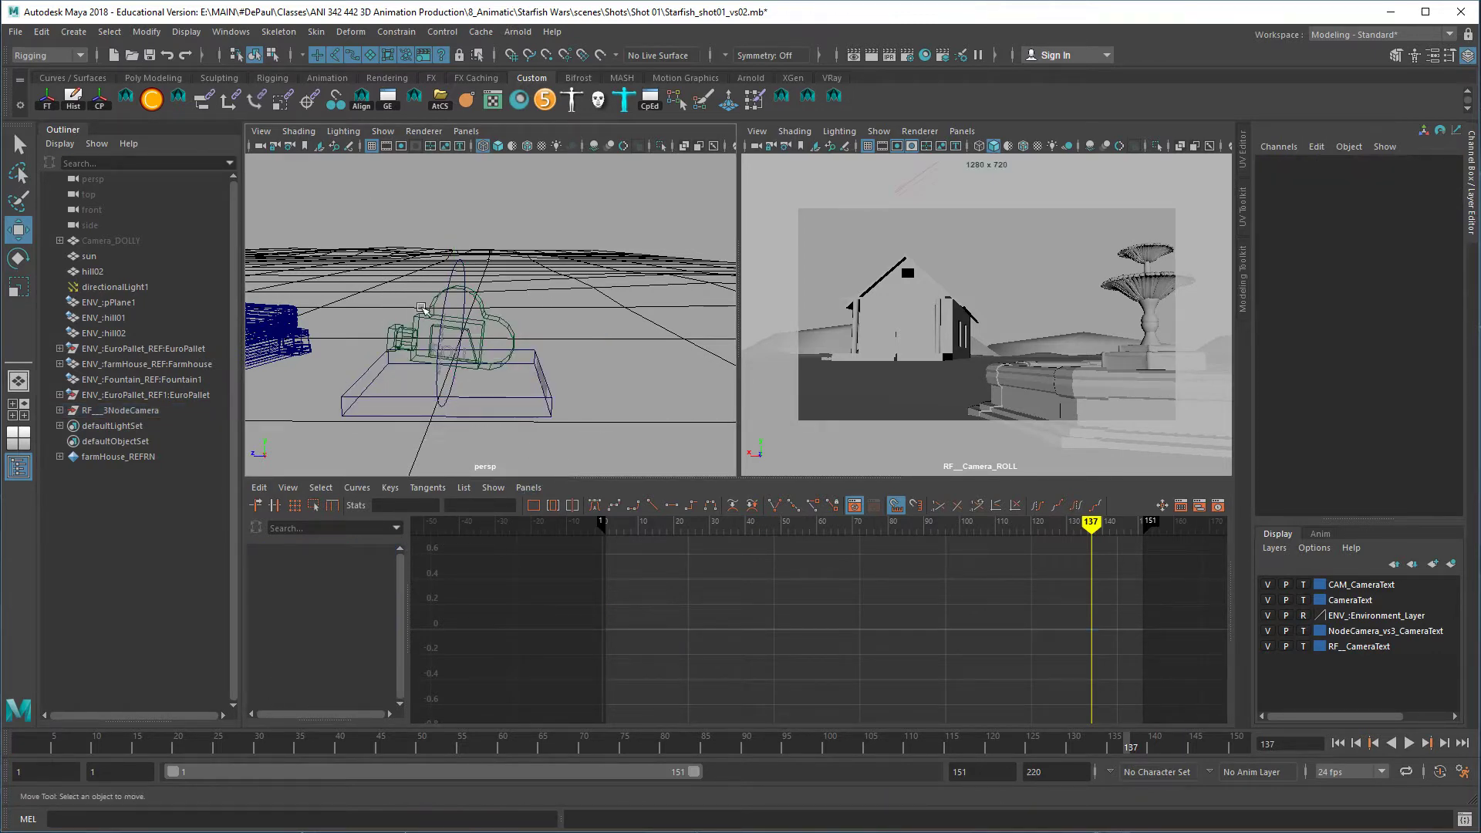
left_click_drag(378, 283, 652, 426)
scroll(919, 627, "down", 2)
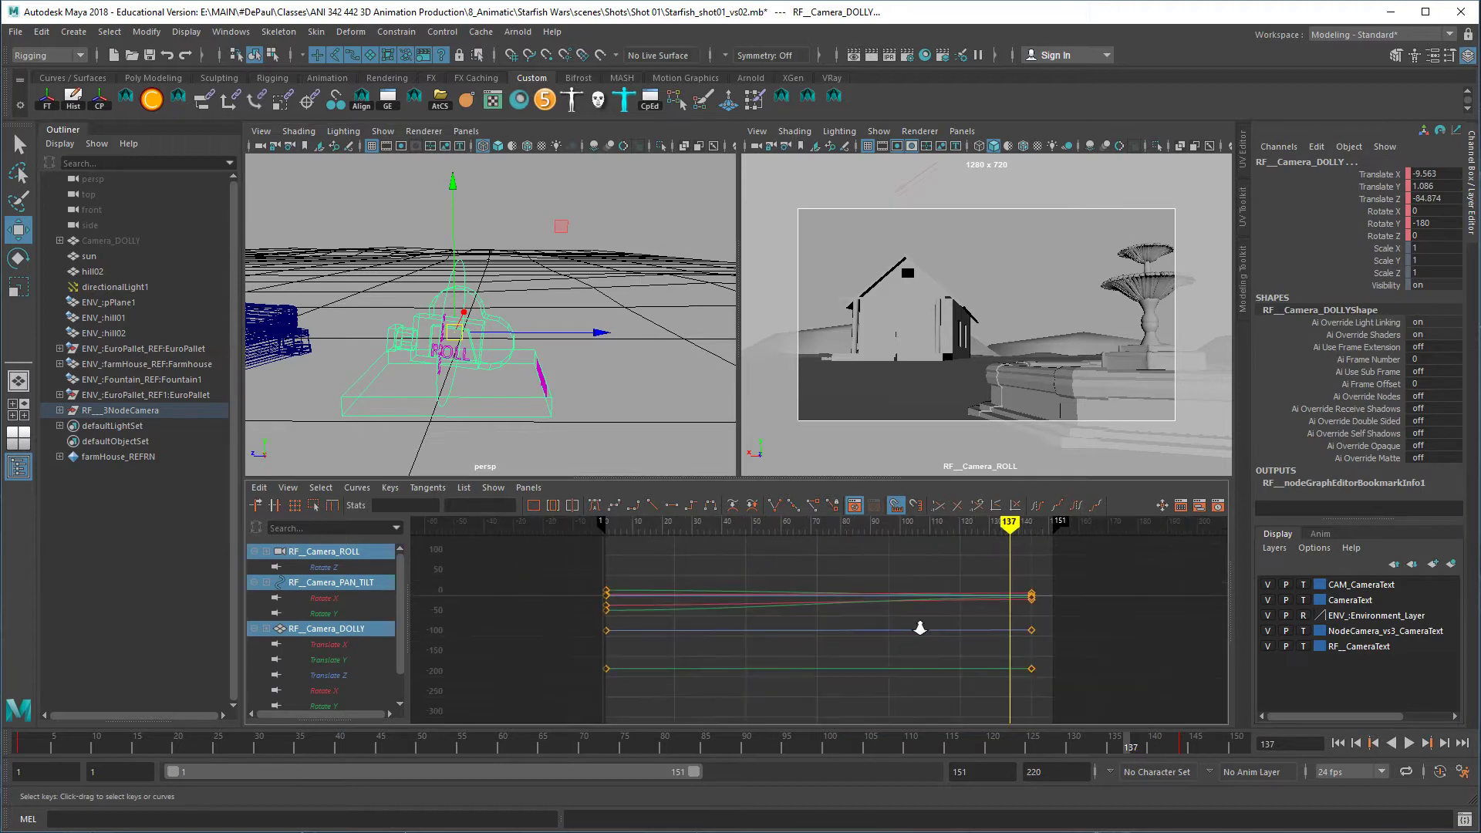
left_click_drag(563, 556, 1083, 698)
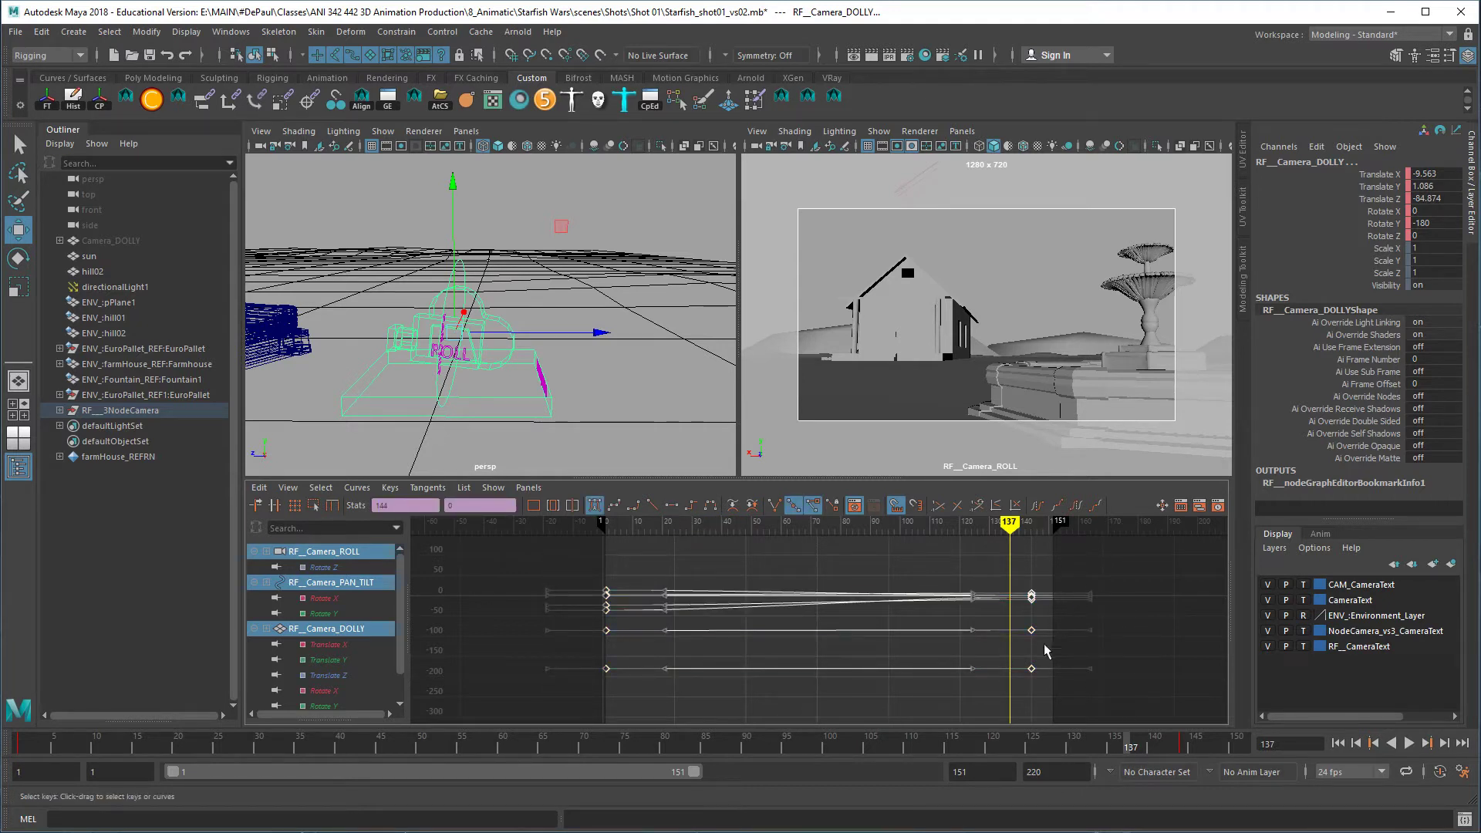
left_click(679, 507)
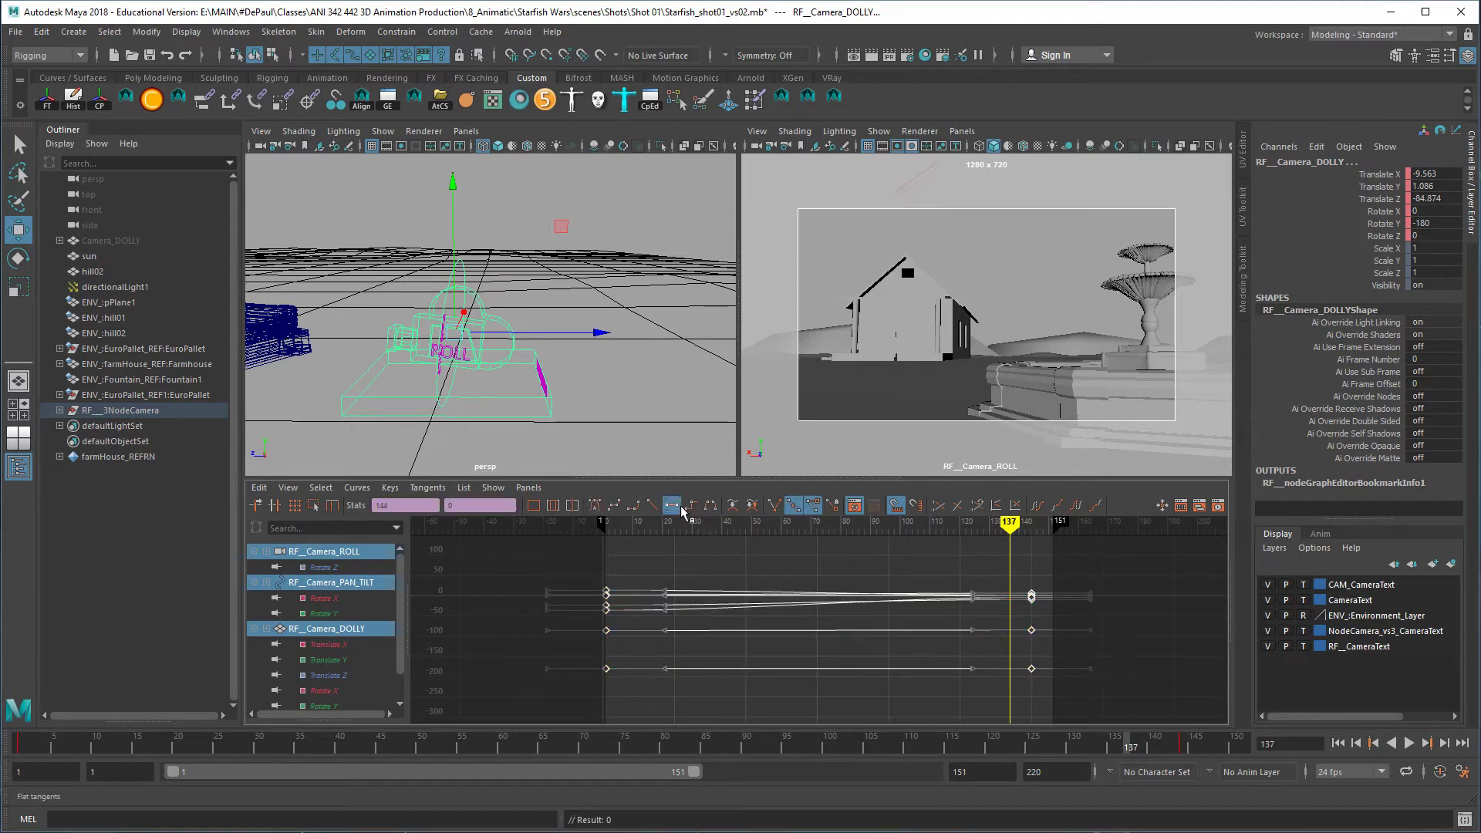
Play the camera move from frame 1 in the enlarged RF__Camera_ROLL view and extend the playback range to frame 203
key("space")
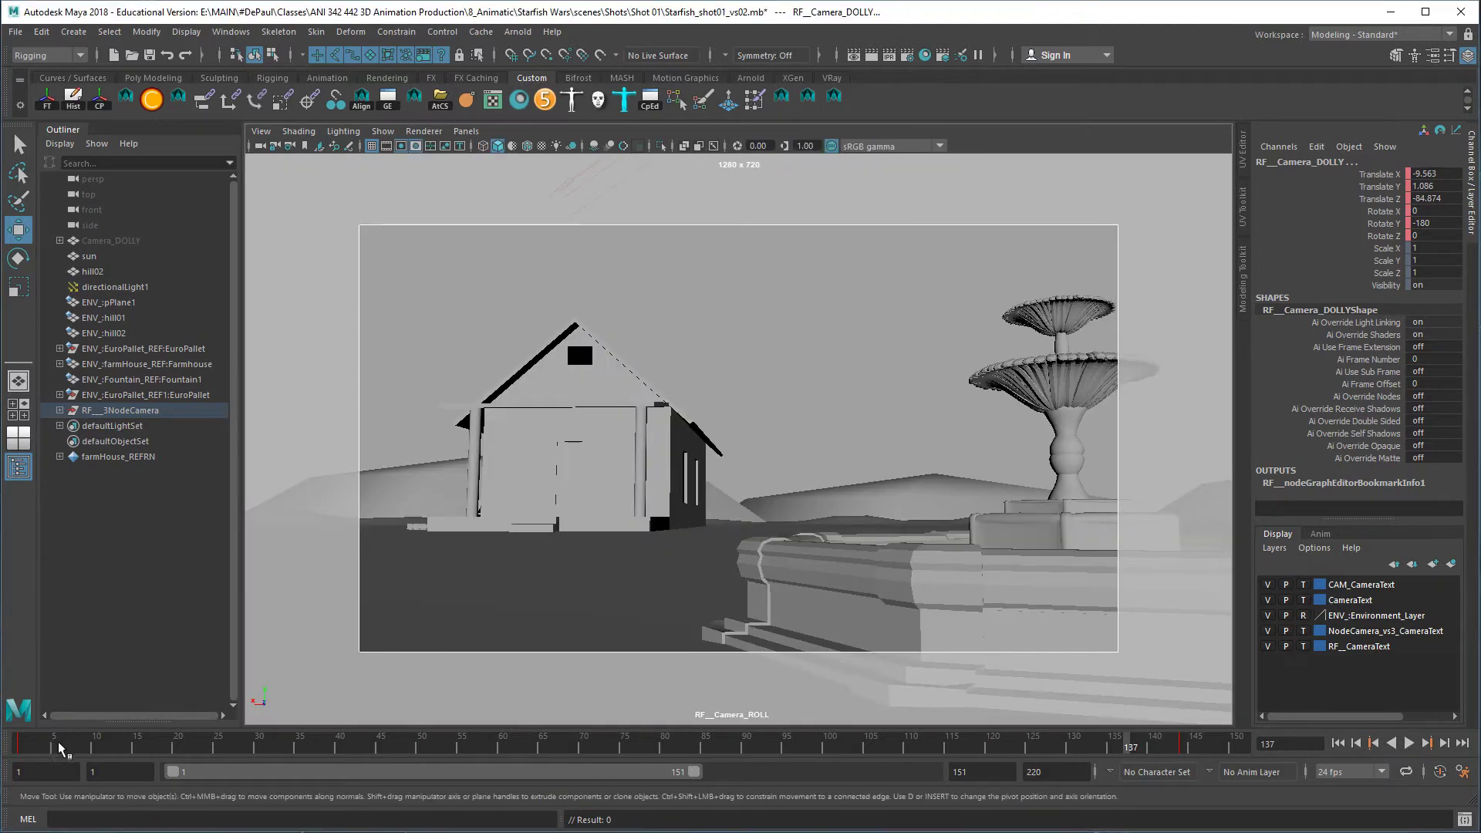
left_click(21, 747)
left_click(1408, 743)
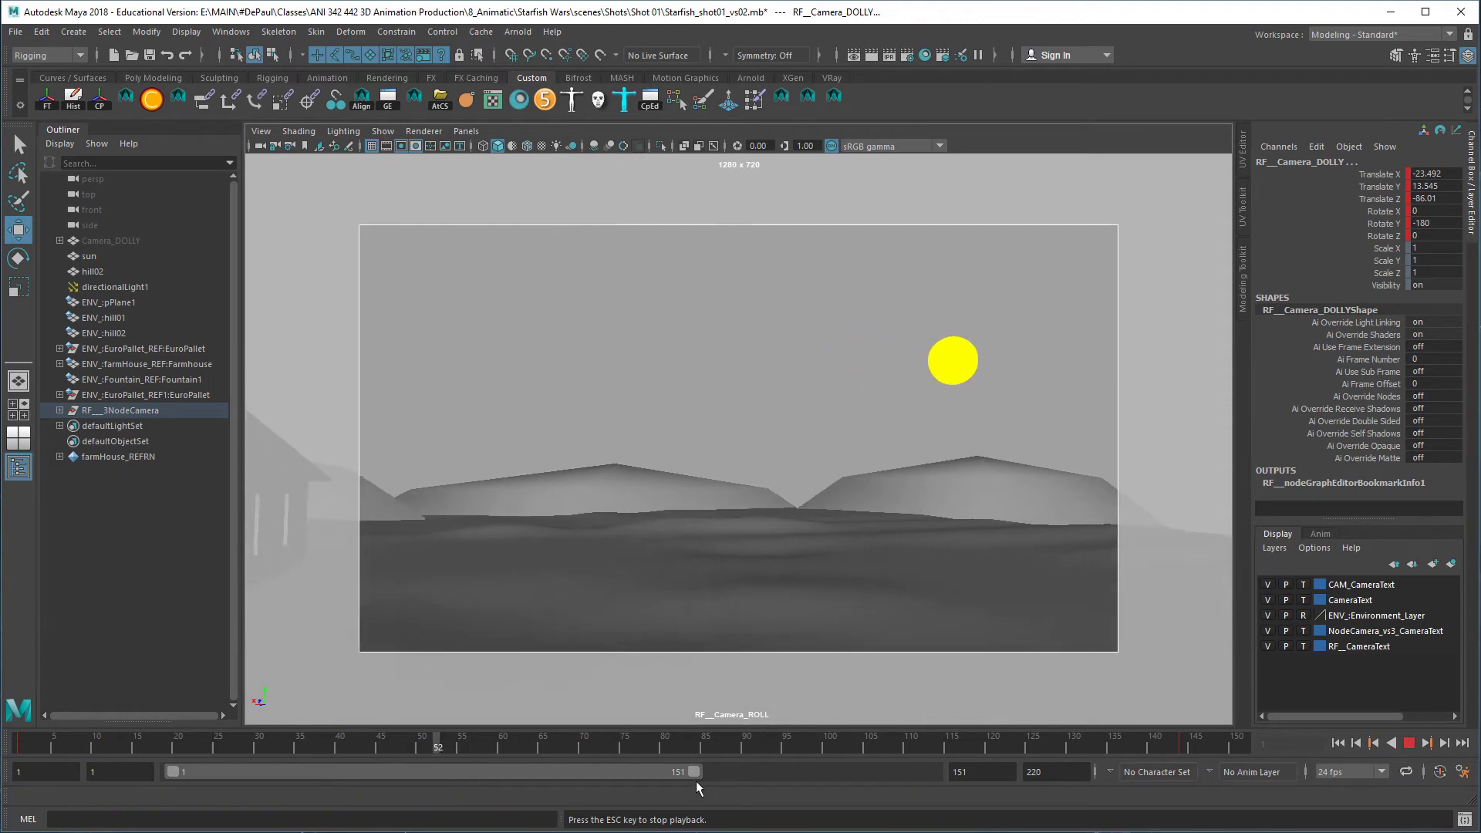
left_click_drag(701, 775, 886, 780)
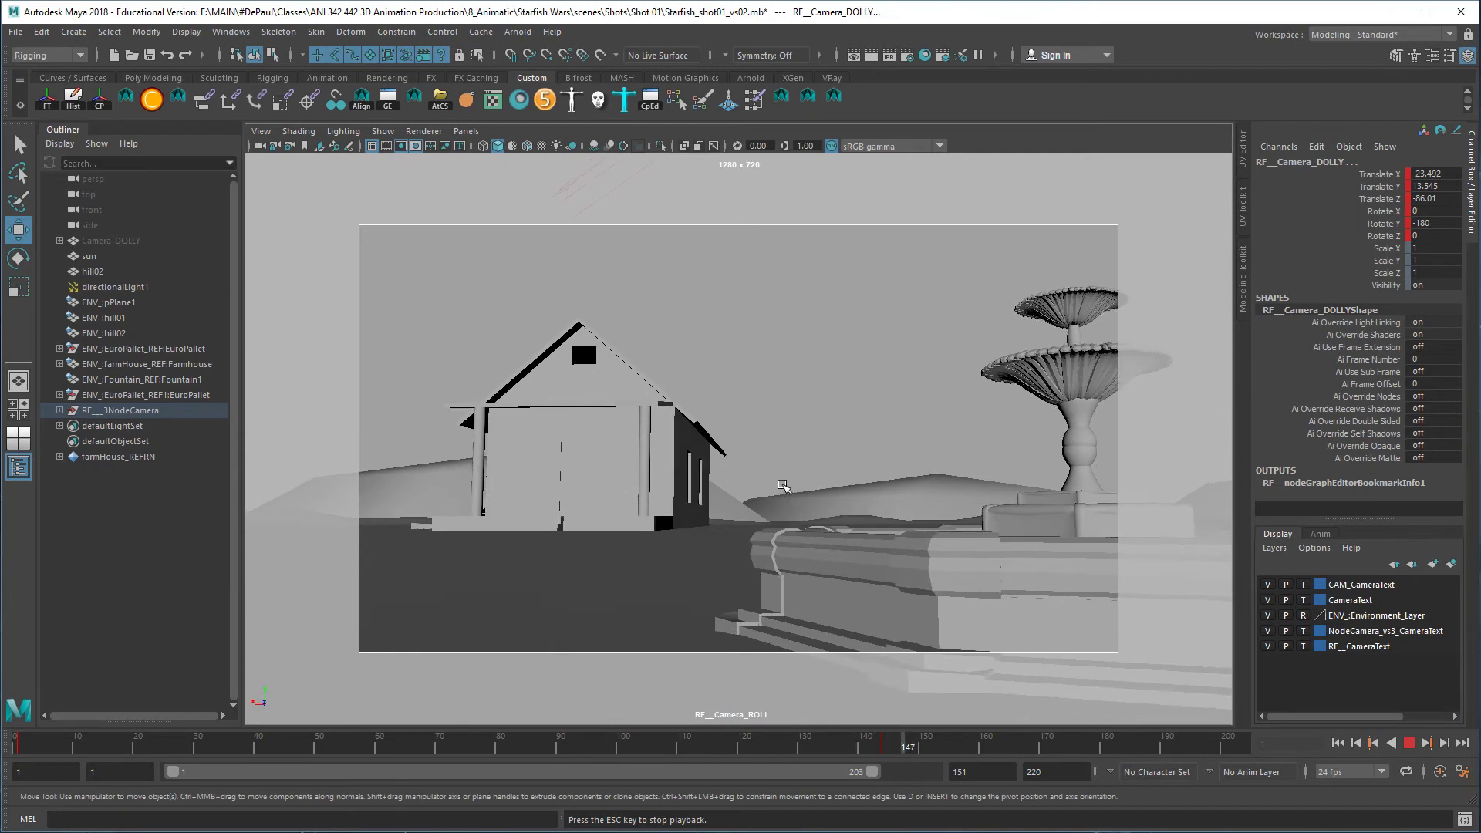
Stop playback, reselect the camera rig's roll, pan/tilt and dolly nodes, and select all their end keys in the enlarged Graph Editor
left_click(1409, 743)
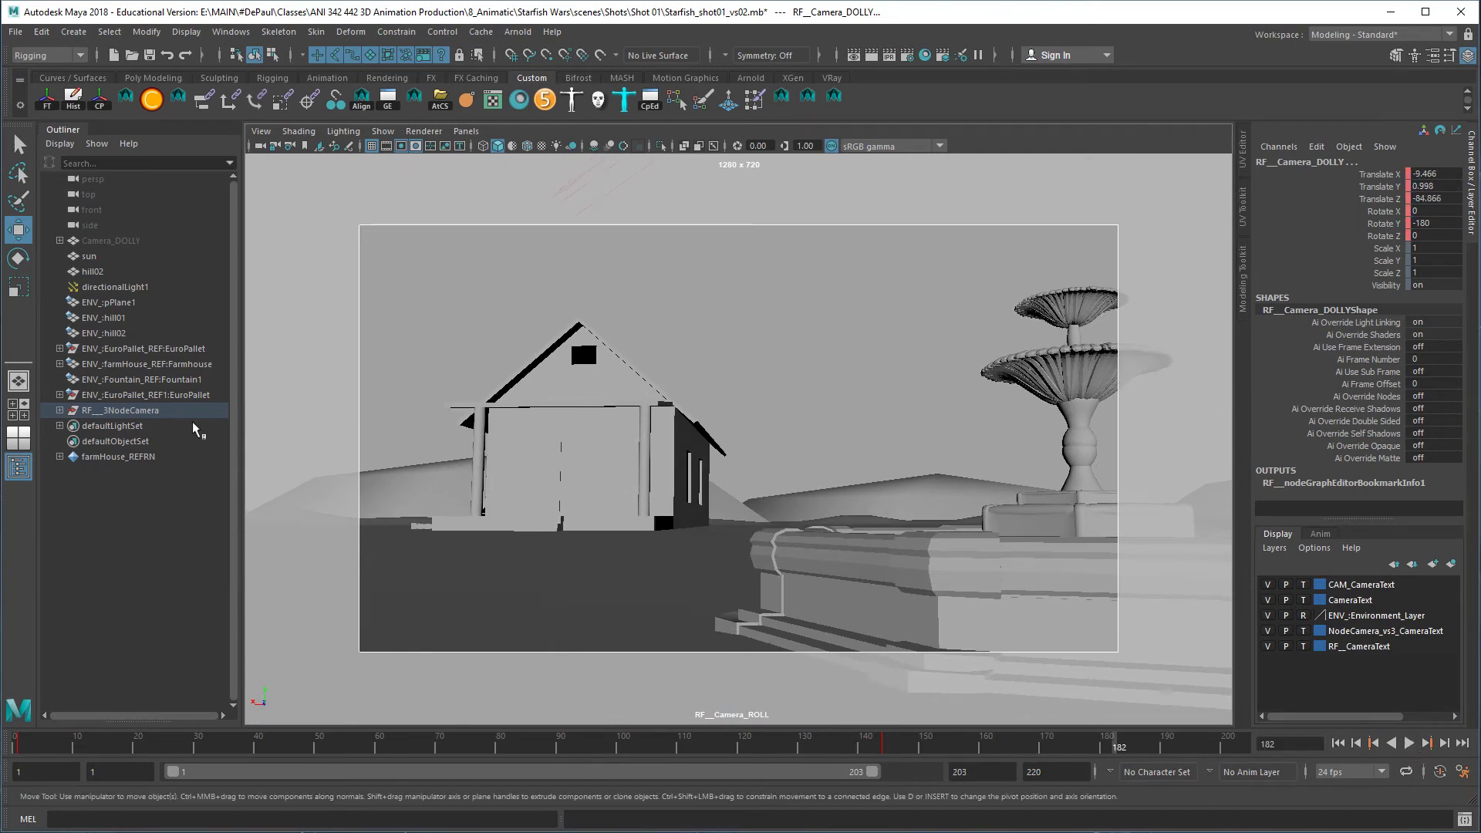
left_click(126, 413)
key("space")
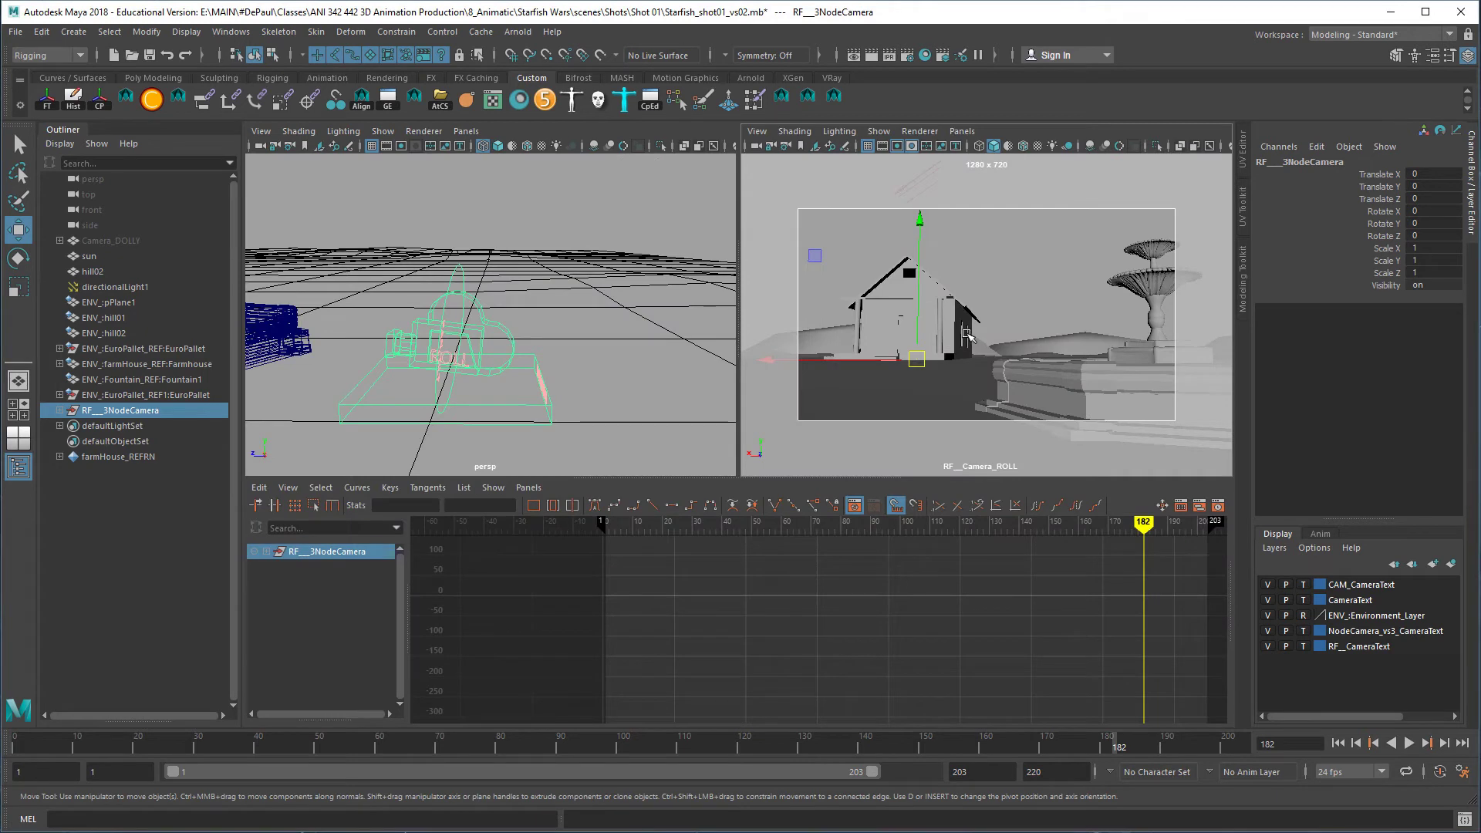
left_click(431, 414)
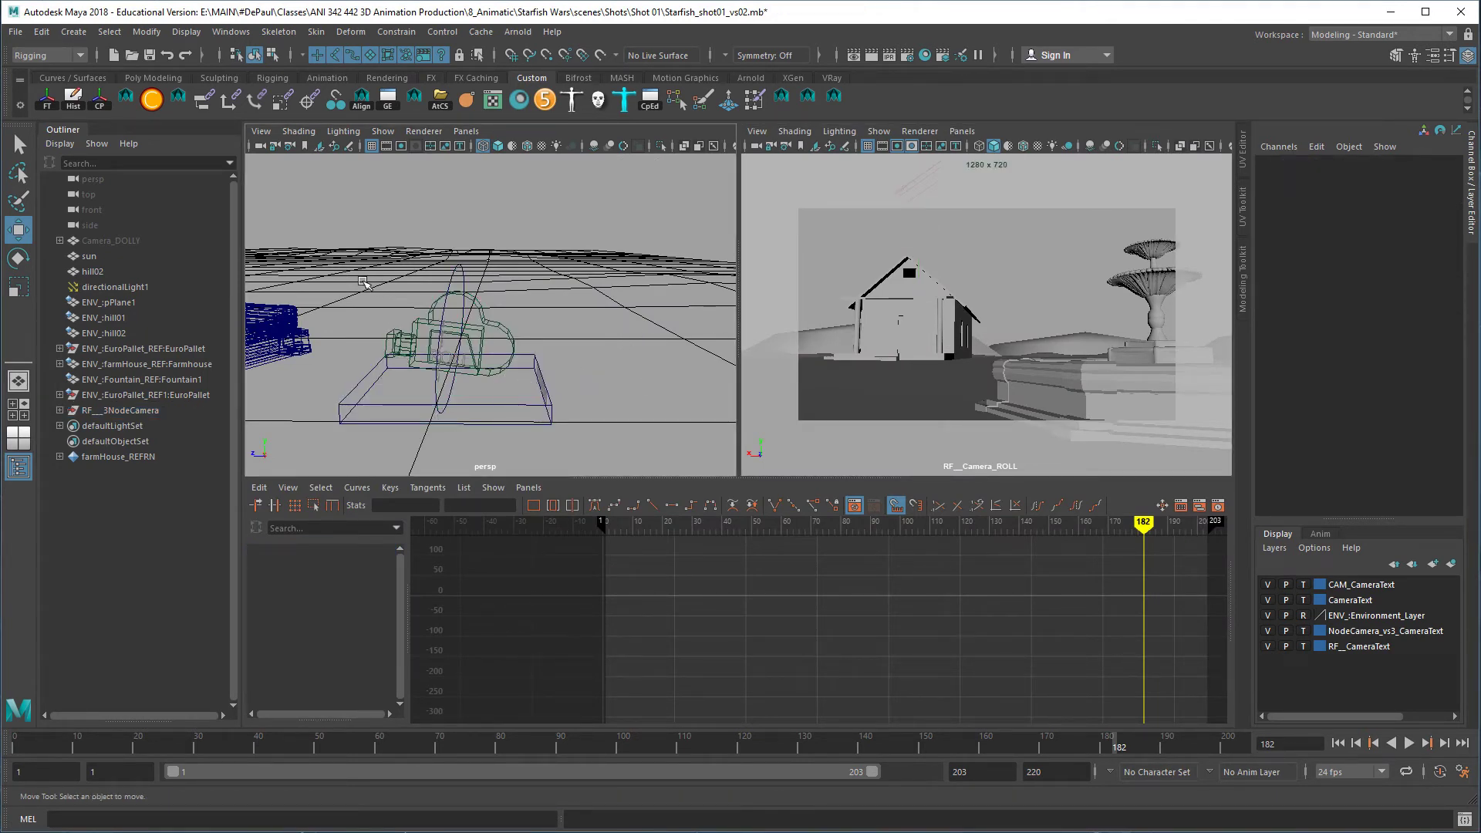
left_click_drag(365, 283, 553, 411)
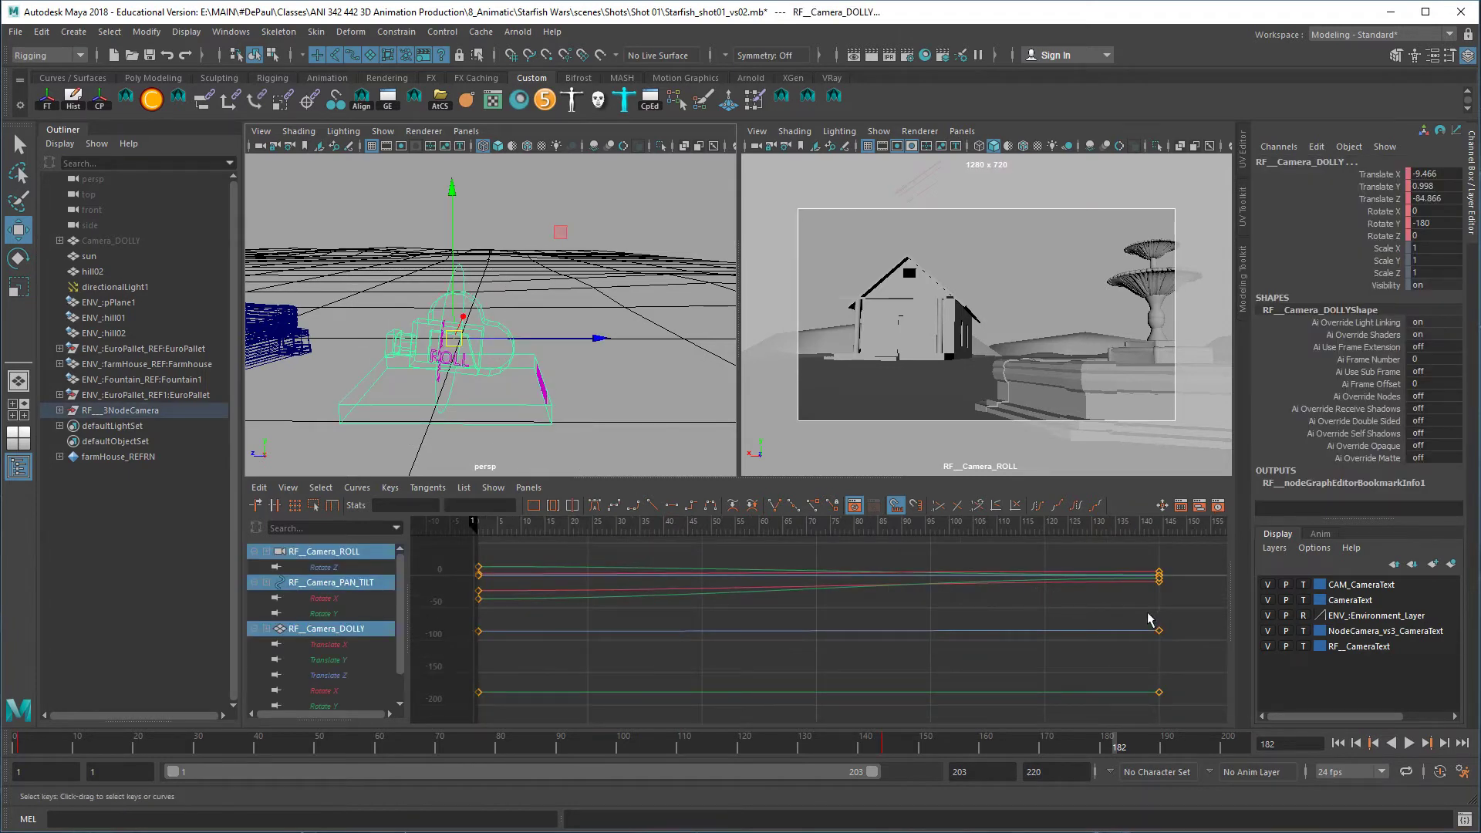
key("space")
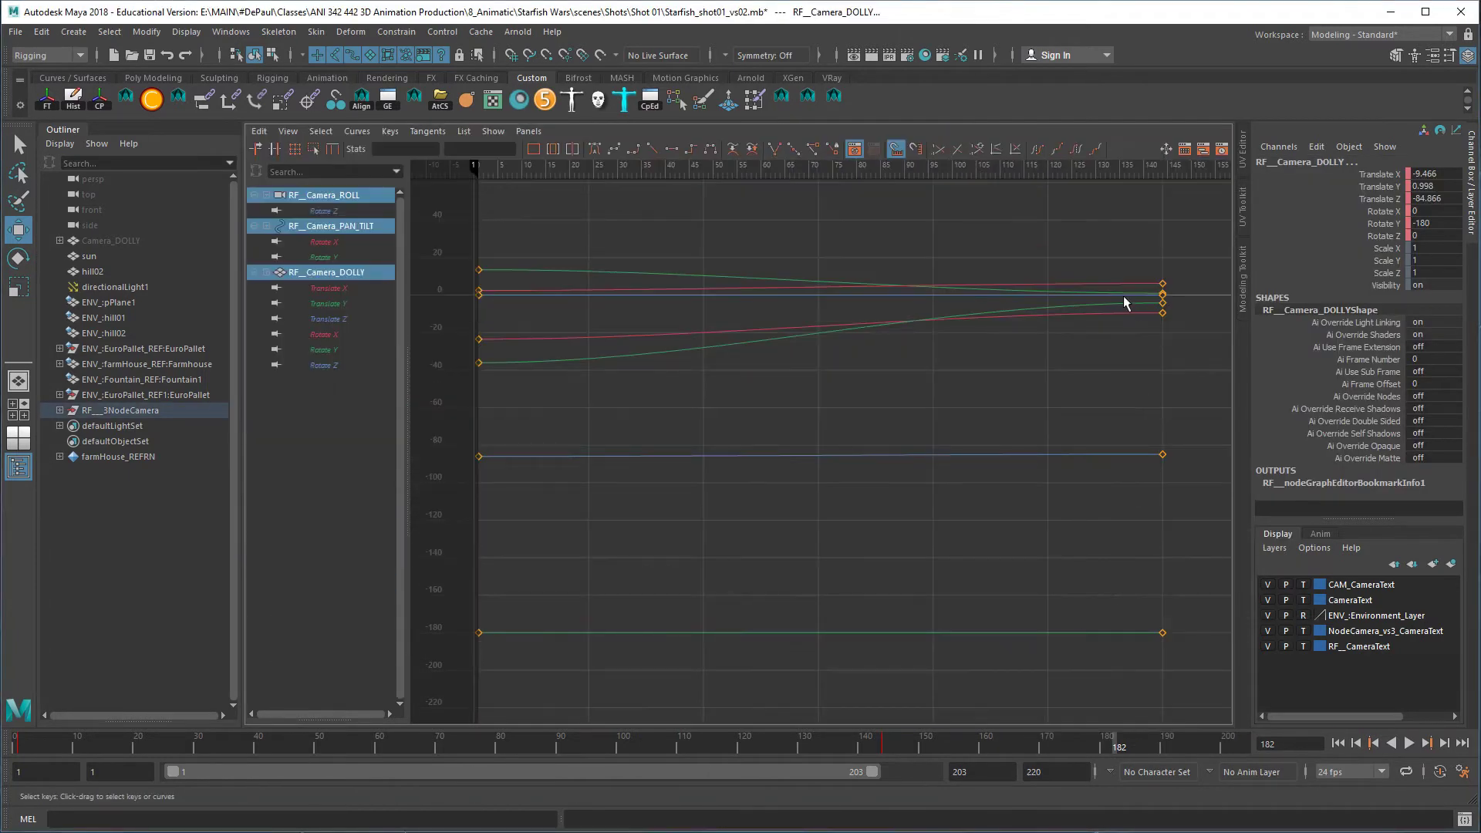
left_click_drag(1243, 610, 1244, 616)
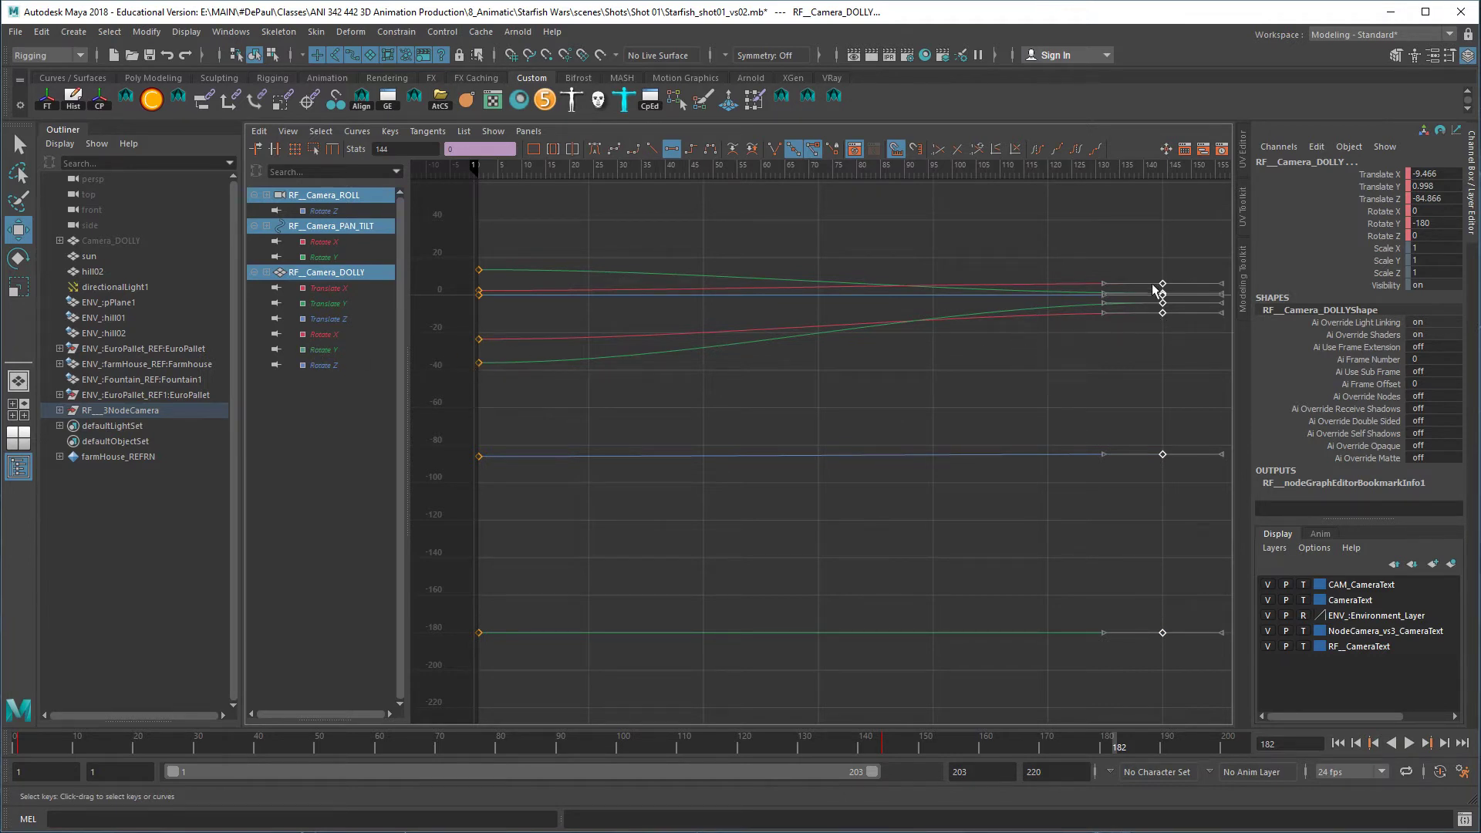
Isolate the pan/tilt node's Rotate Y curve and try to lengthen its end key's incoming tangent handle
left_click(339, 201)
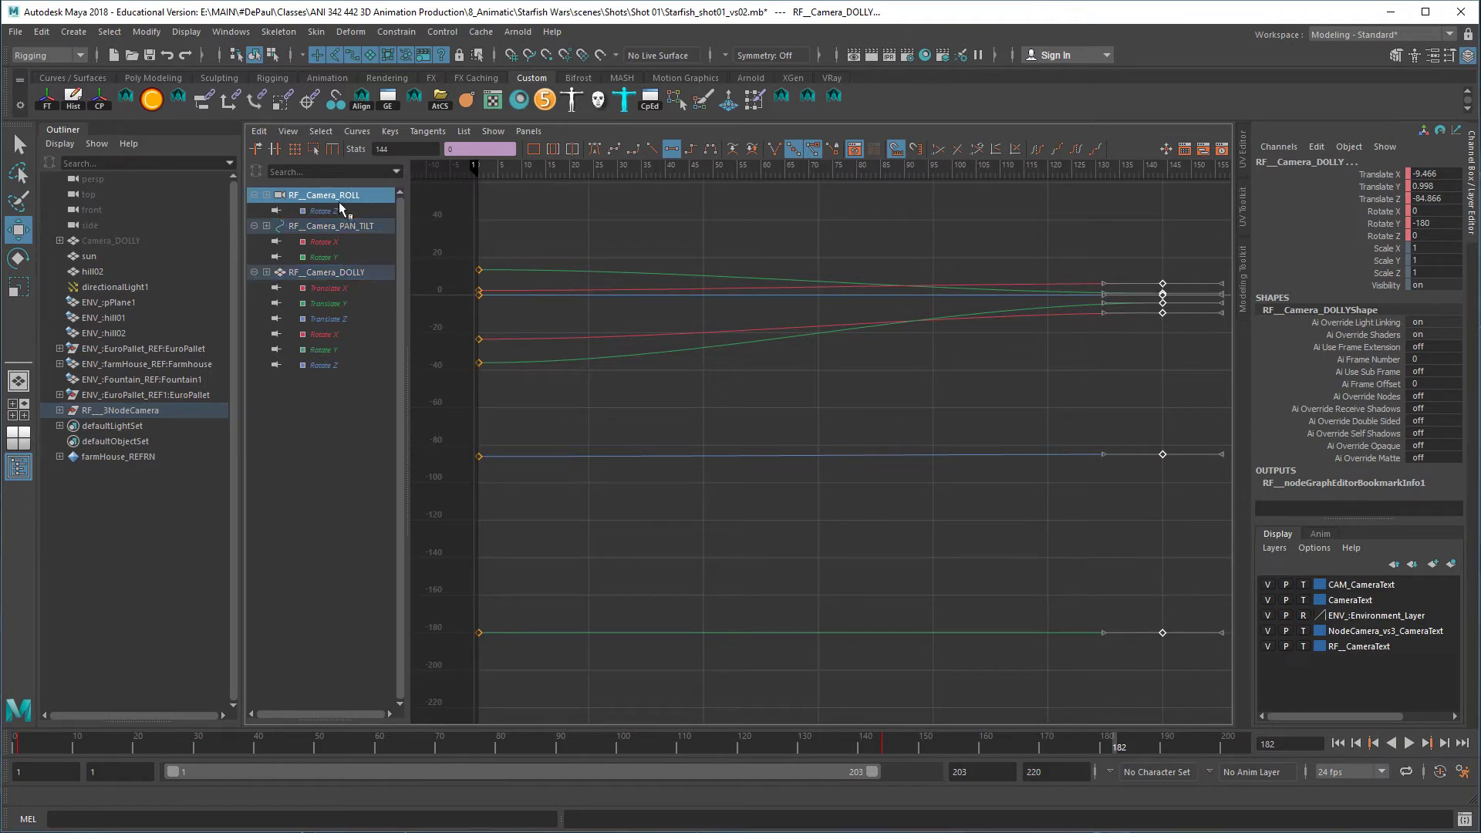
left_click(330, 225)
left_click_drag(330, 242, 330, 257)
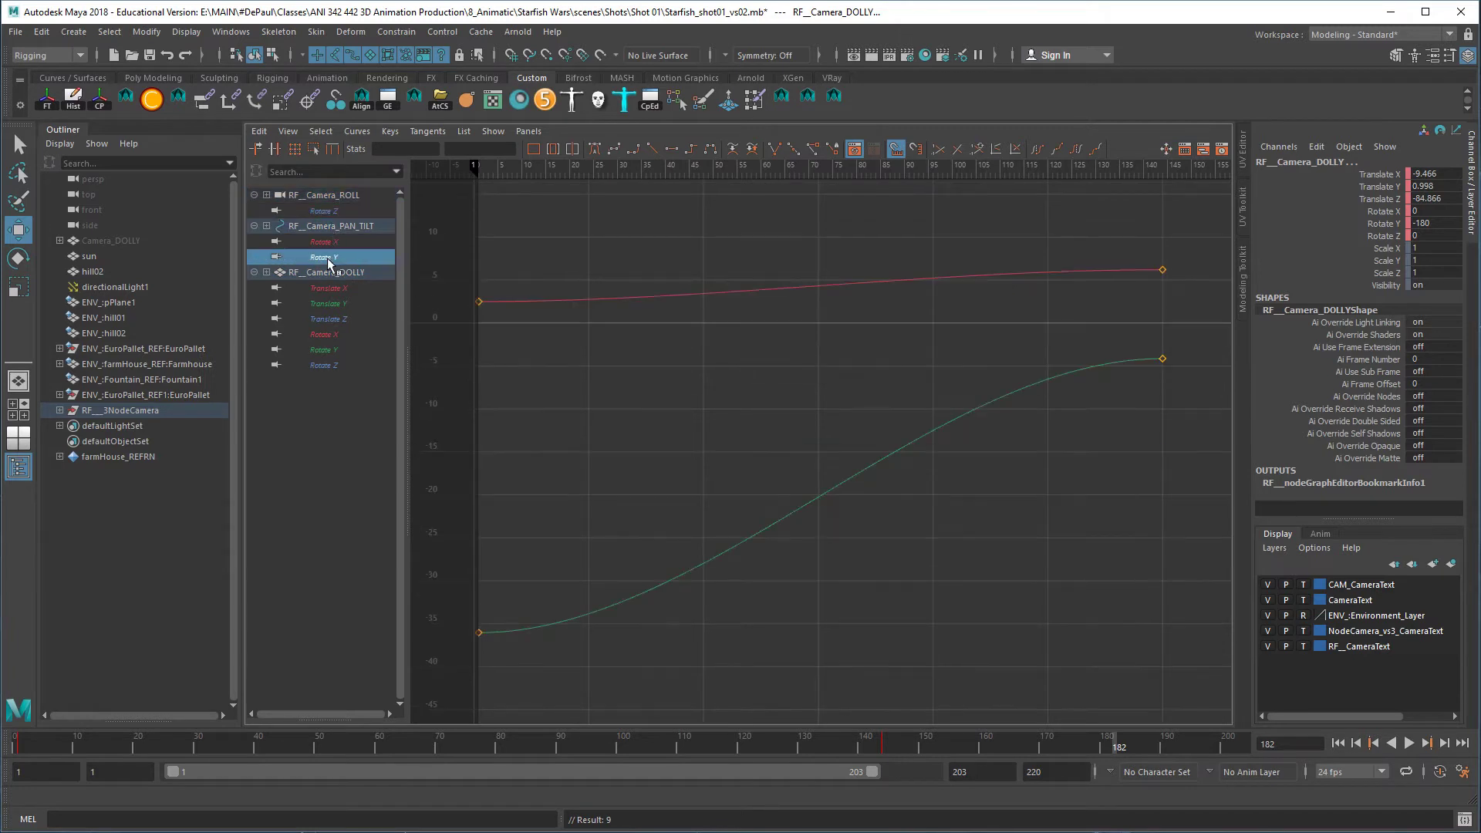
left_click(330, 257)
left_click_drag(1103, 233, 1223, 353)
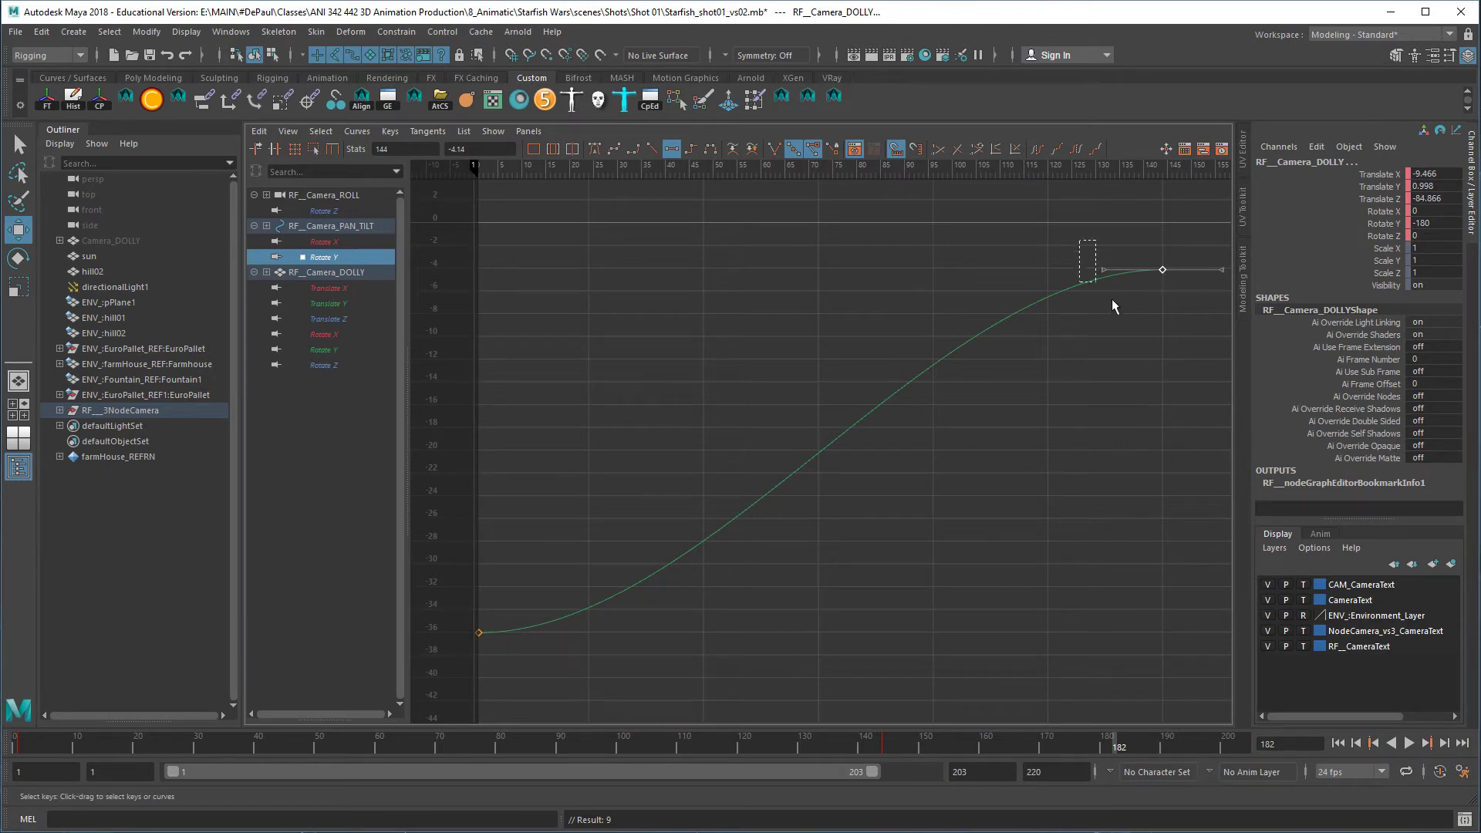
middle_click_drag(1115, 322, 1035, 332)
left_click_drag(1073, 251, 1174, 319)
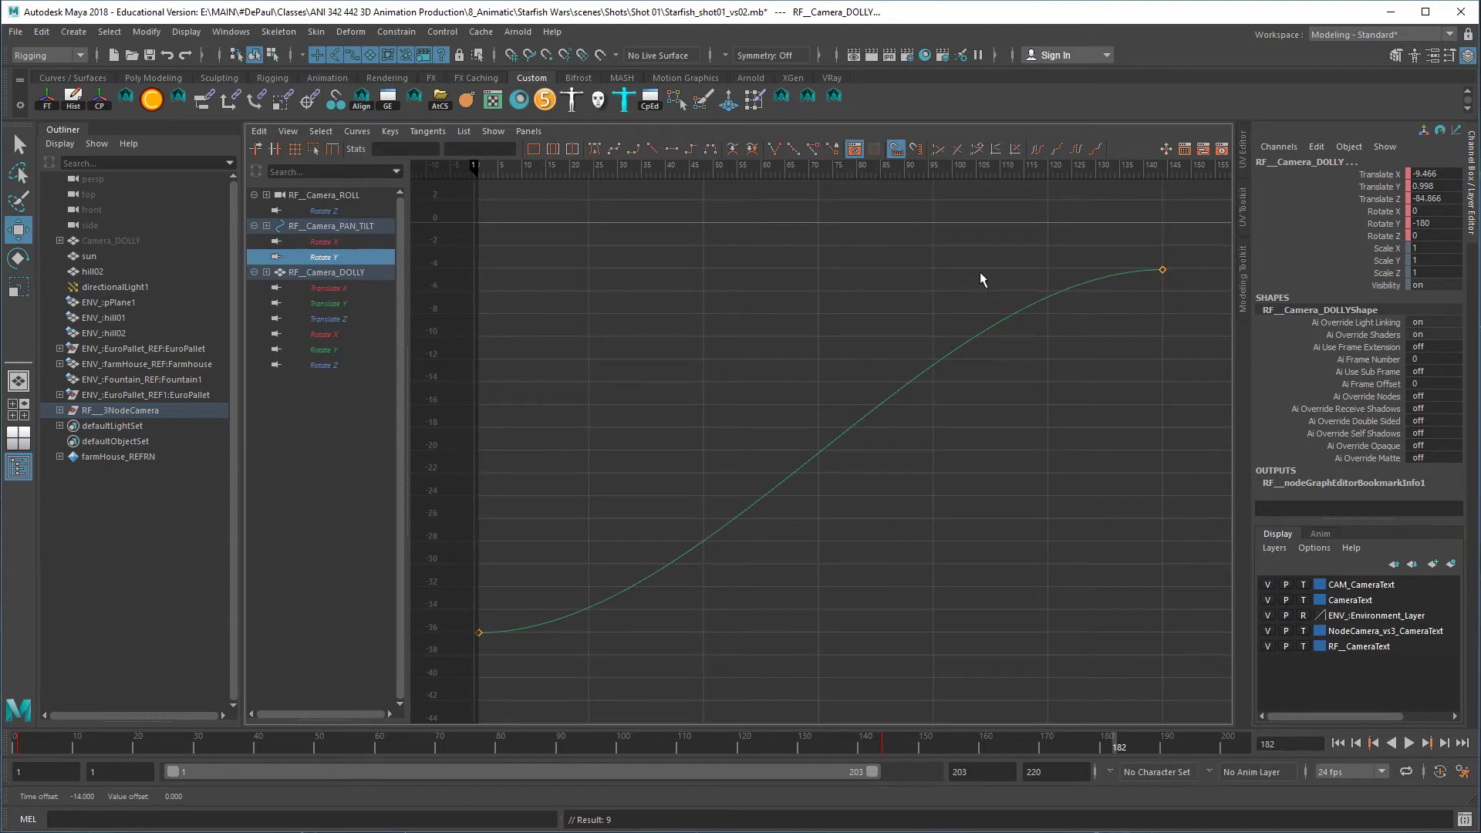
Convert both keys of the pan/tilt node's Rotate Y curve to weighted tangents
left_click_drag(979, 281, 1136, 289)
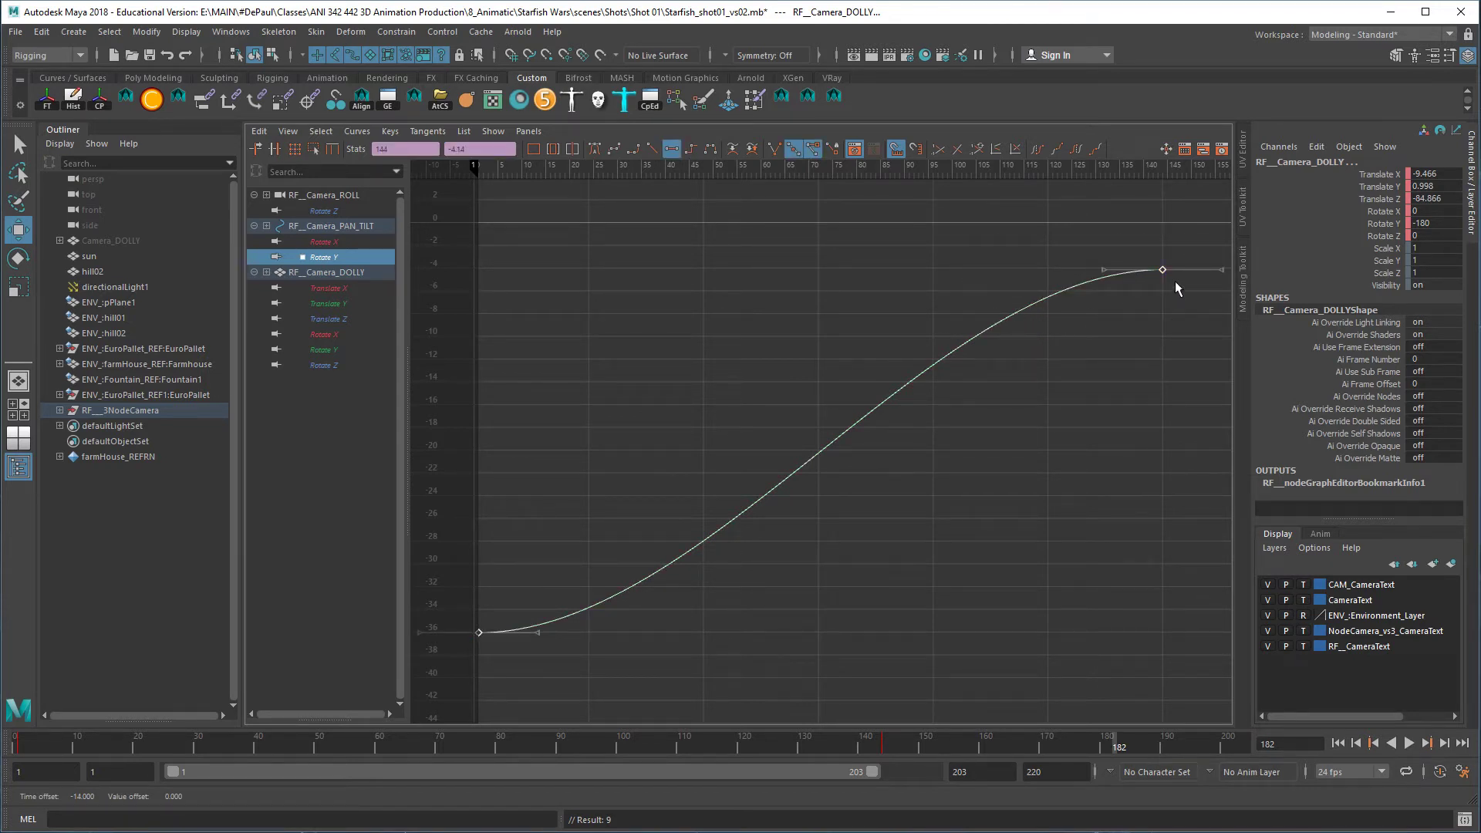
left_click(364, 134)
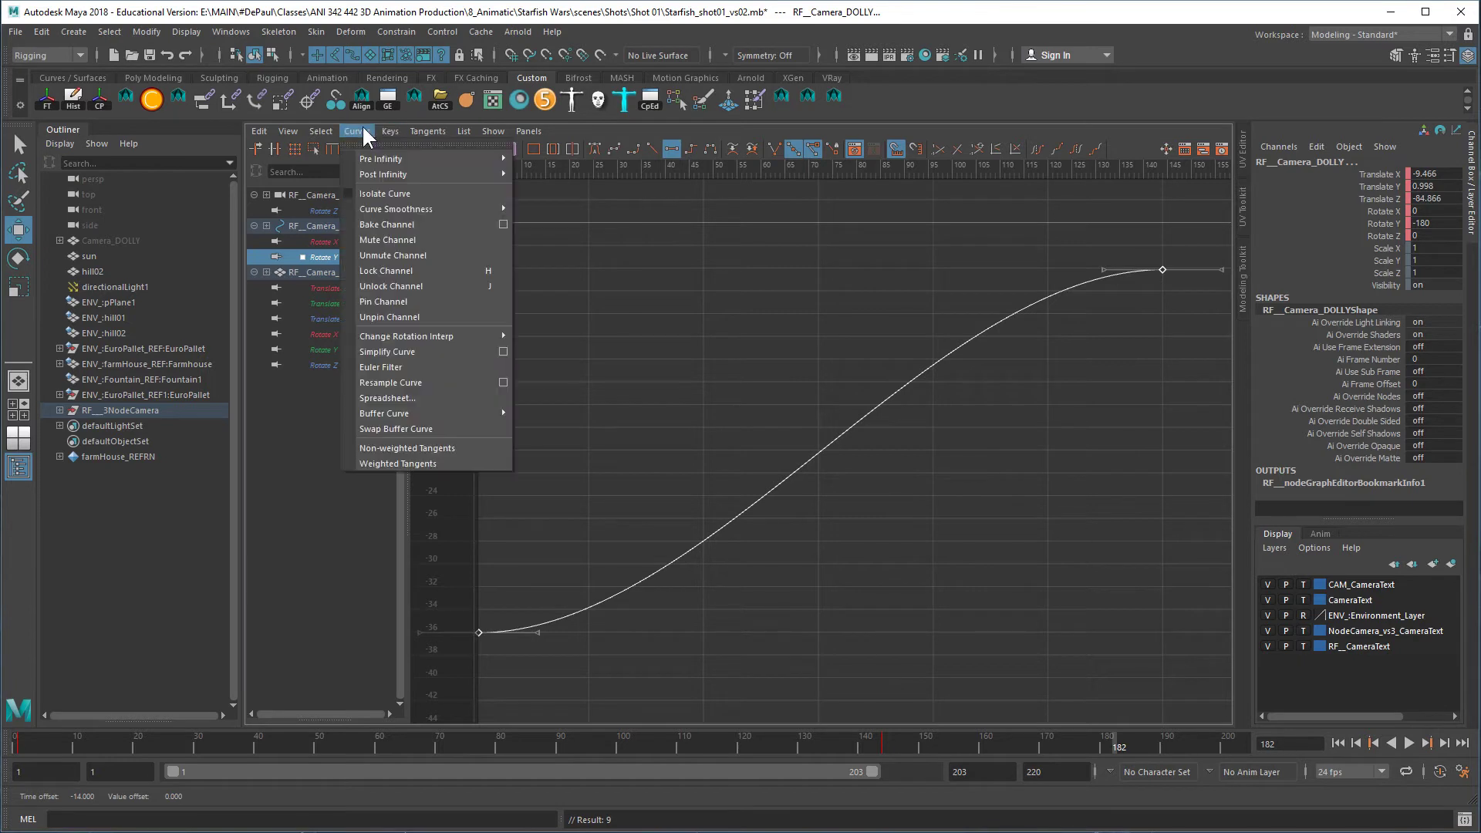
left_click(393, 463)
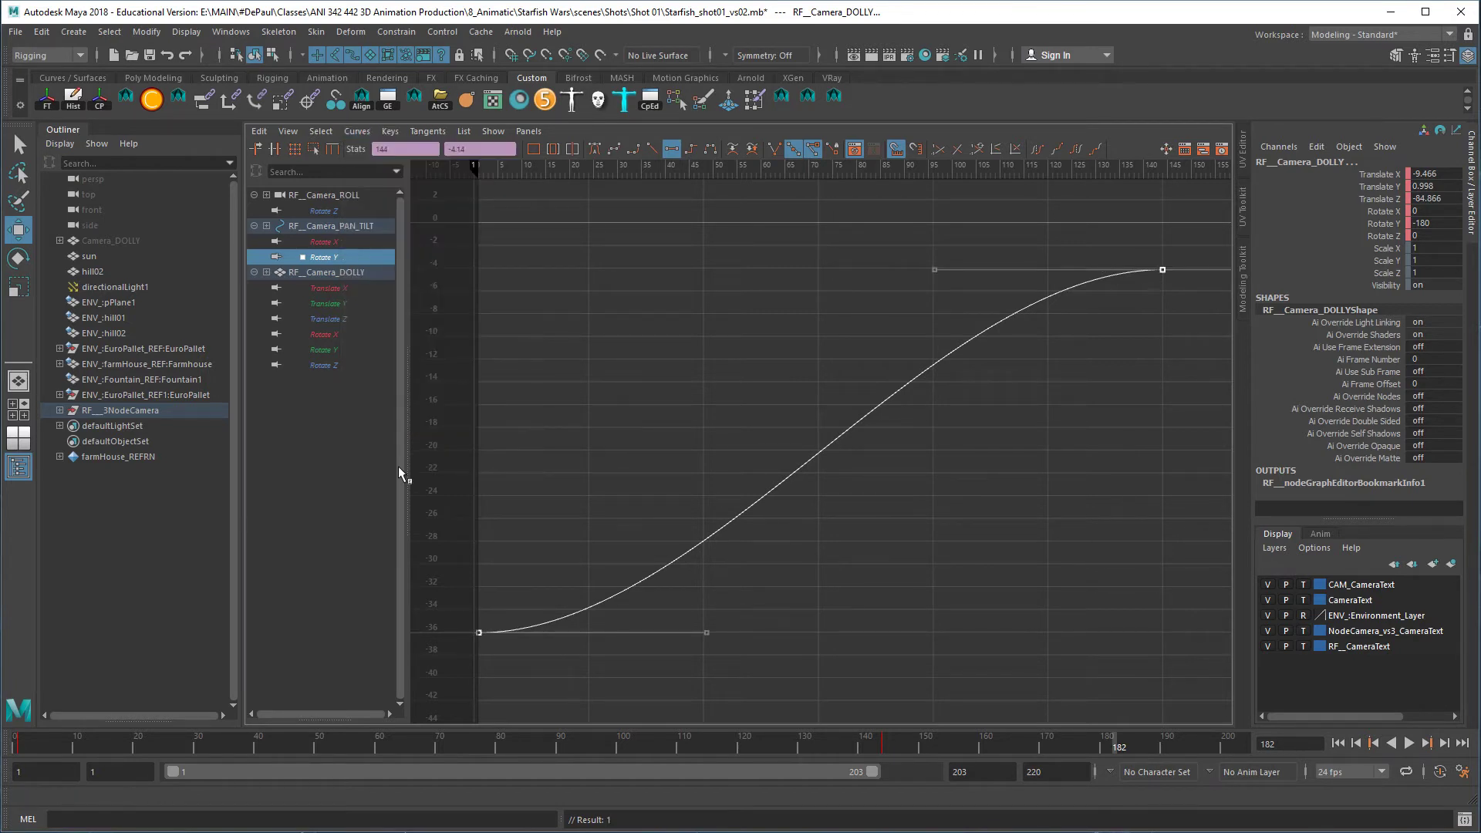
Try stretching the Rotate Y end key's incoming tangent handle back to about frame 45, and undo the stretch
left_click_drag(903, 232, 969, 340)
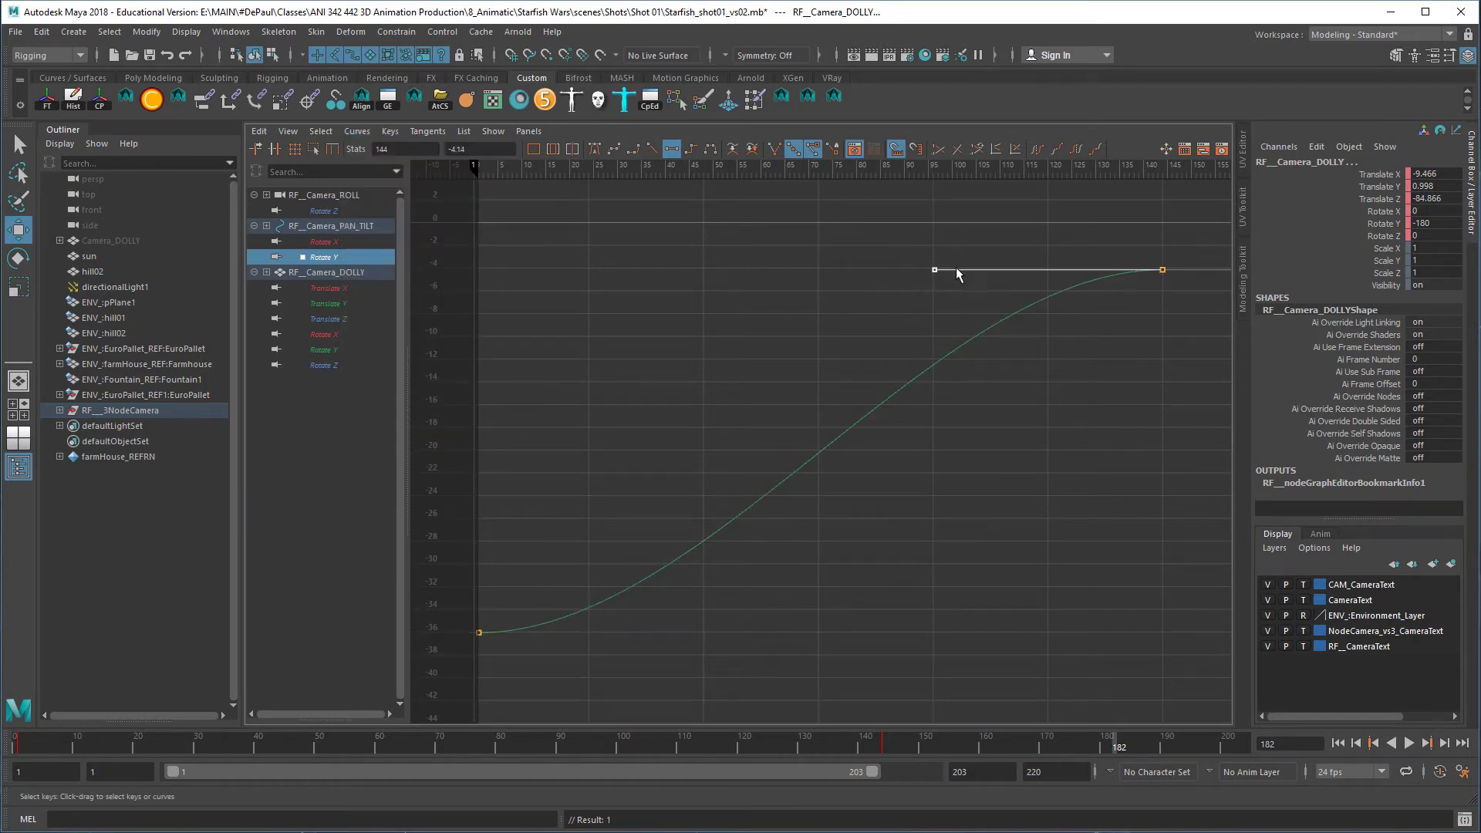
middle_click_drag(971, 334, 726, 325, "shift")
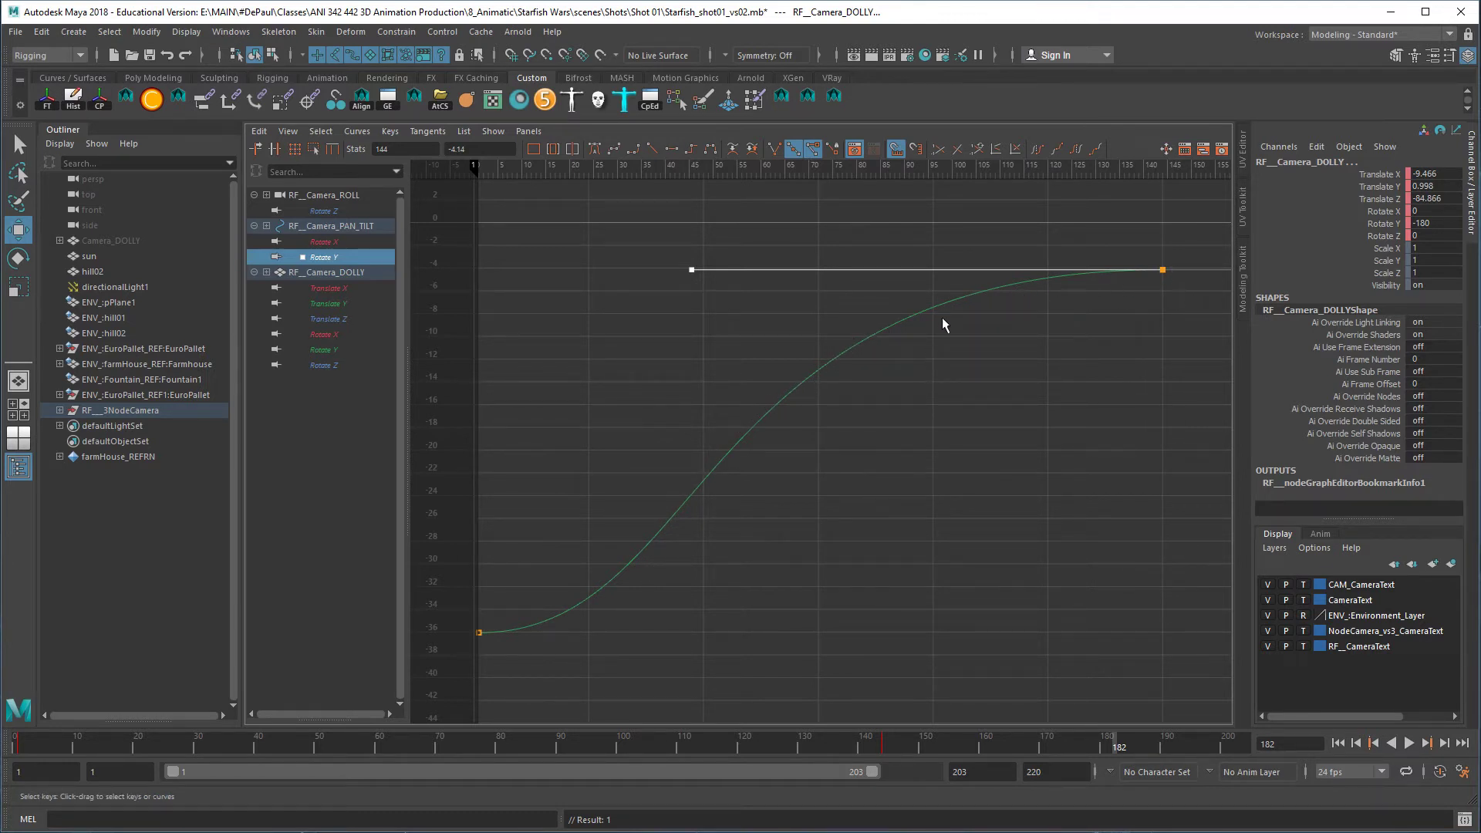
key("ctrl+z")
Give all the rig's curves weighted tangents and lengthen the end keys' incoming handles by 33 frames toward the start
left_click_drag(339, 202, 345, 363)
left_click_drag(1026, 216, 1186, 647)
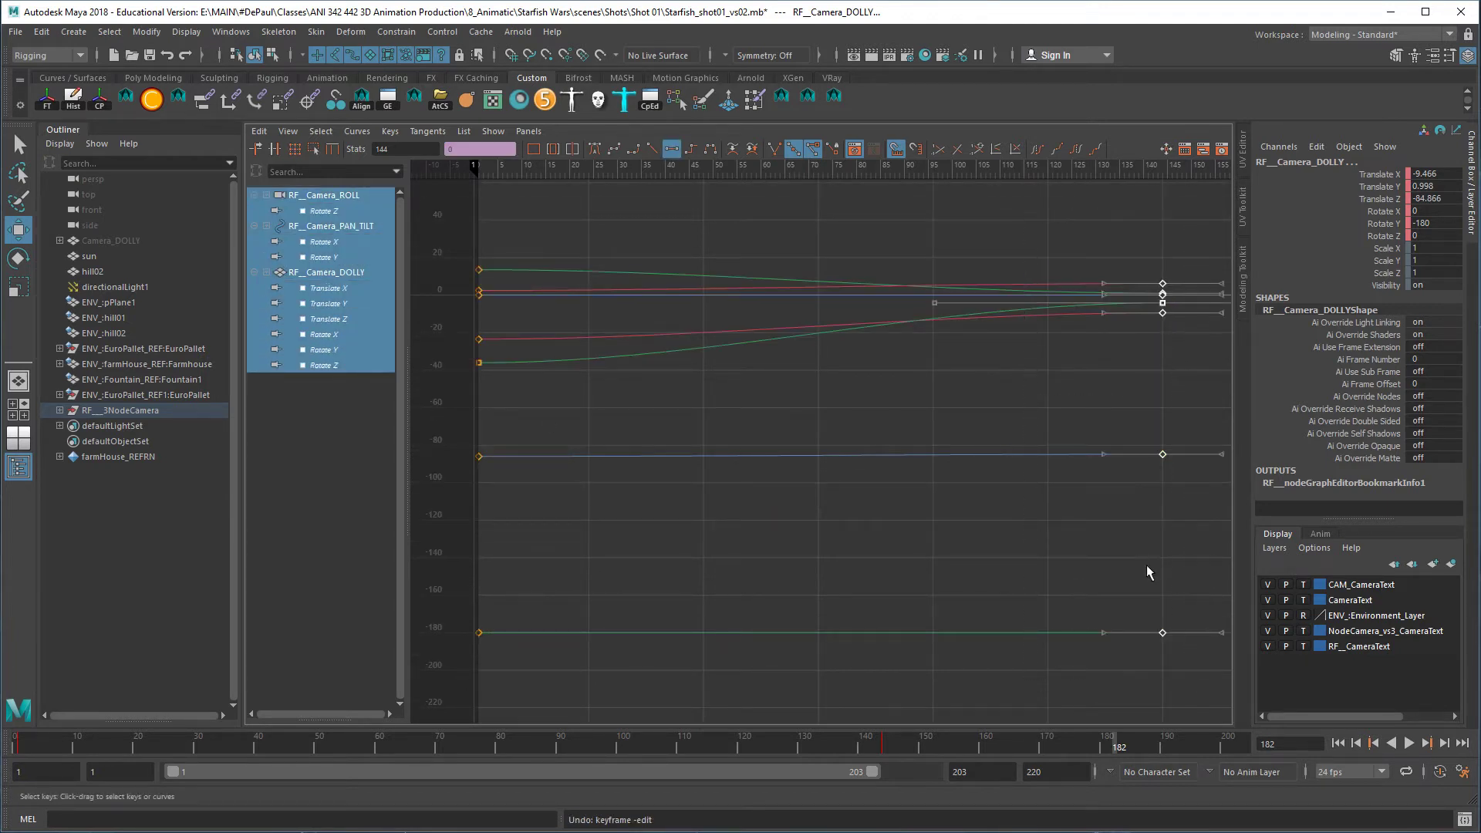
left_click_drag(1084, 511, 1136, 686)
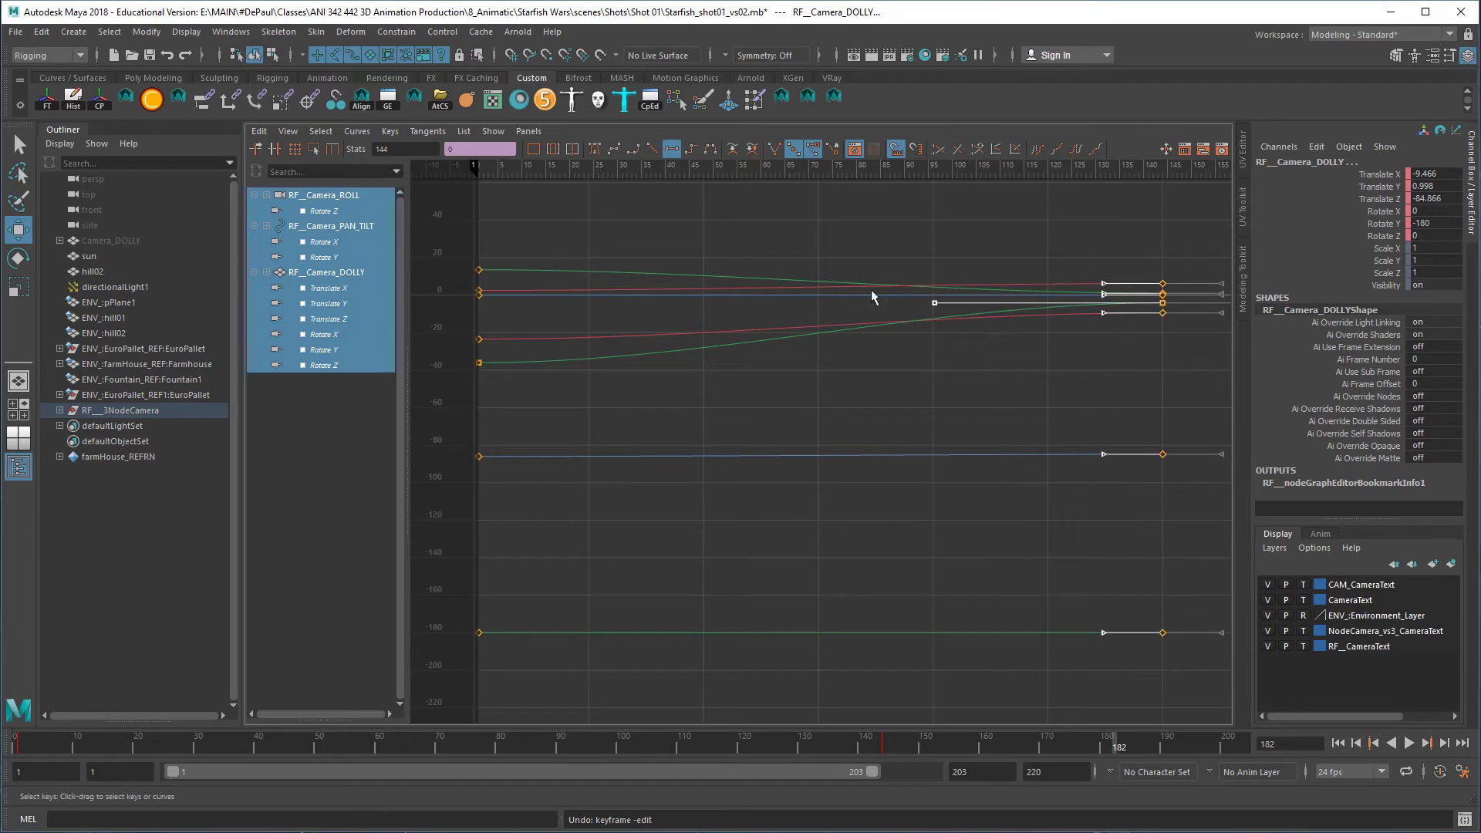
left_click(390, 131)
mouse_move(357, 131)
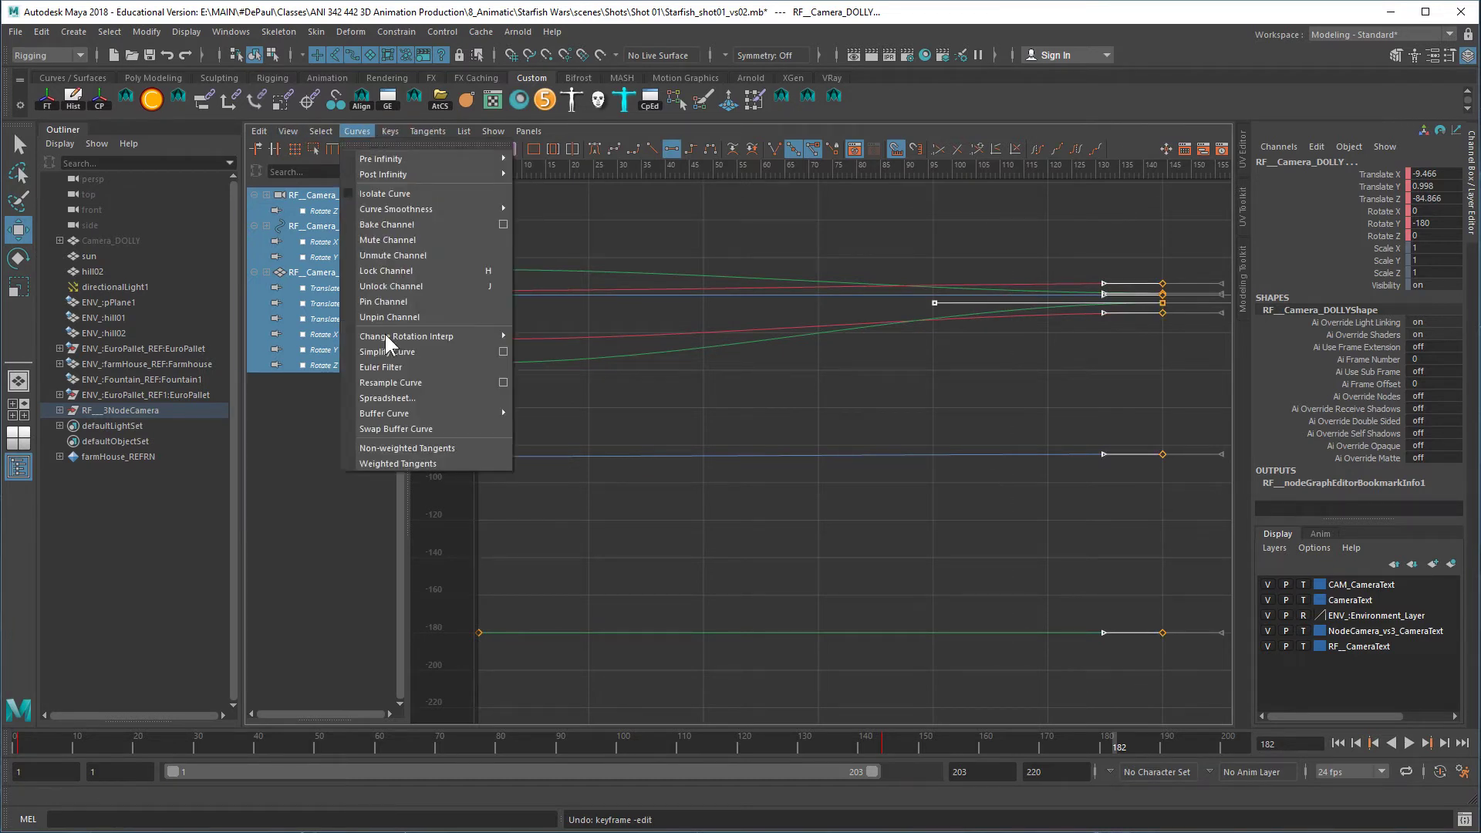
left_click(389, 463)
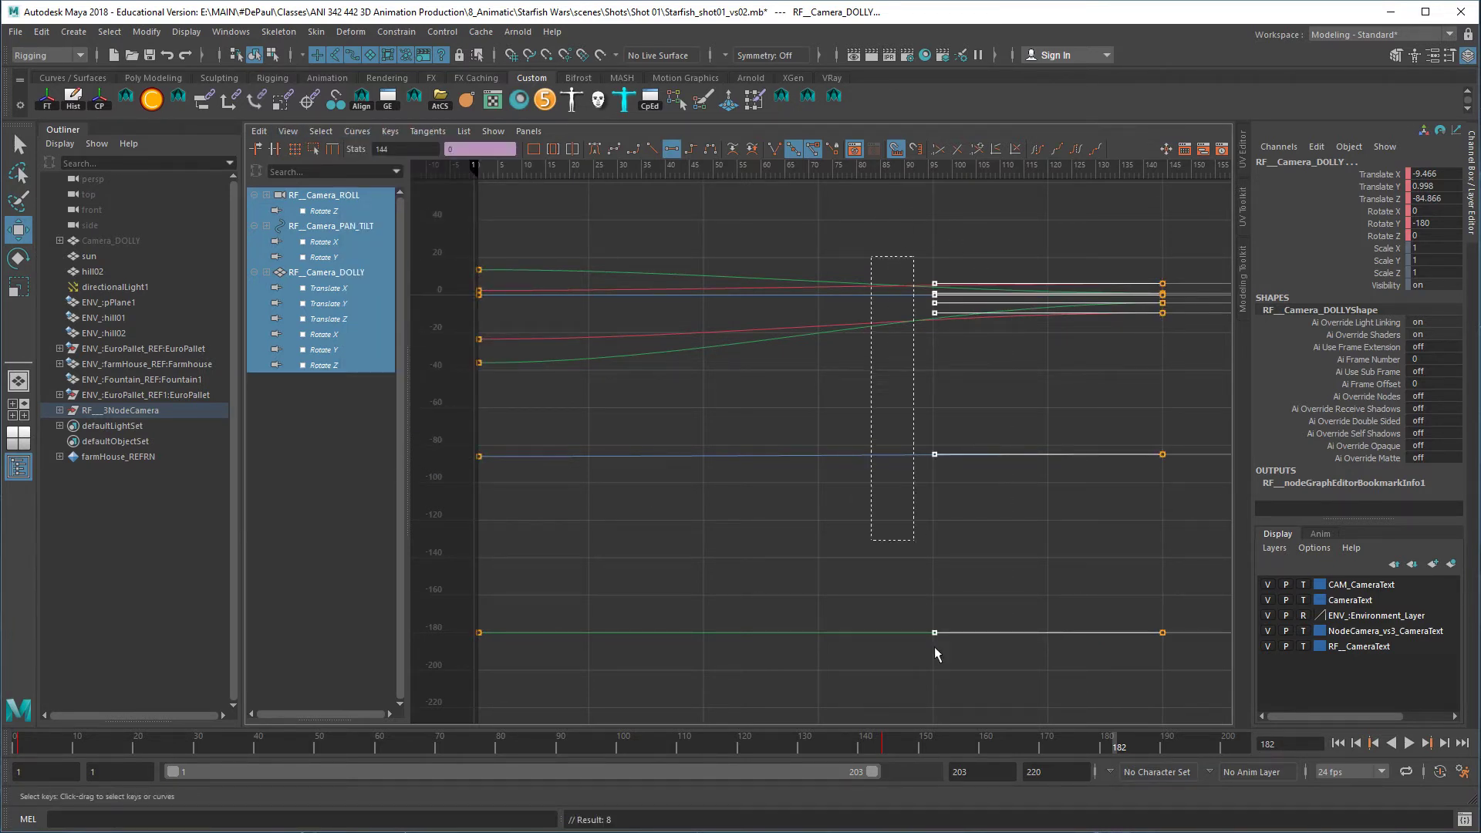
middle_click_drag(966, 528, 776, 523)
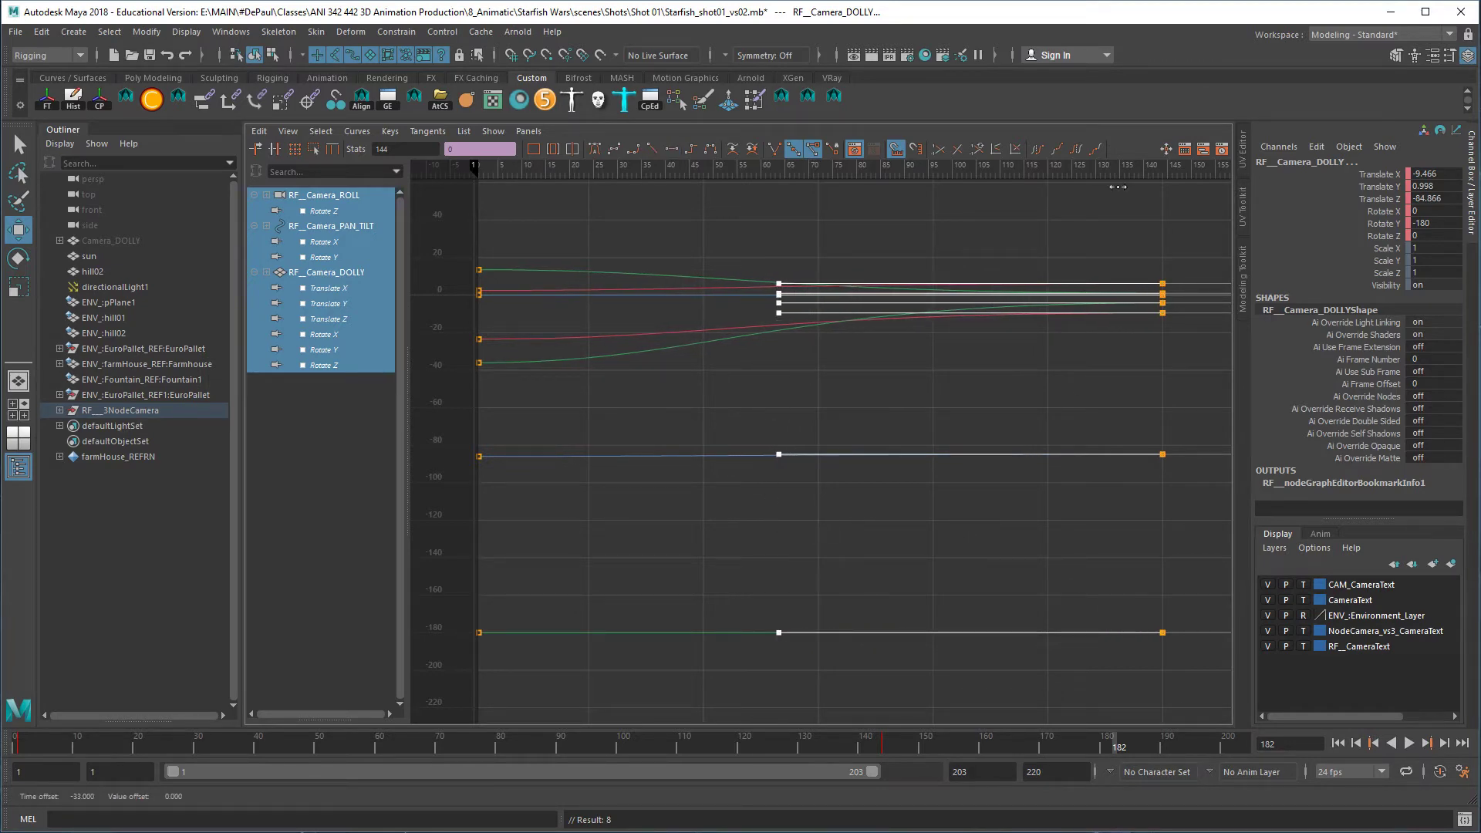
Play the eased camera move from frame 1 in the enlarged RF__Camera_ROLL view
key("space")
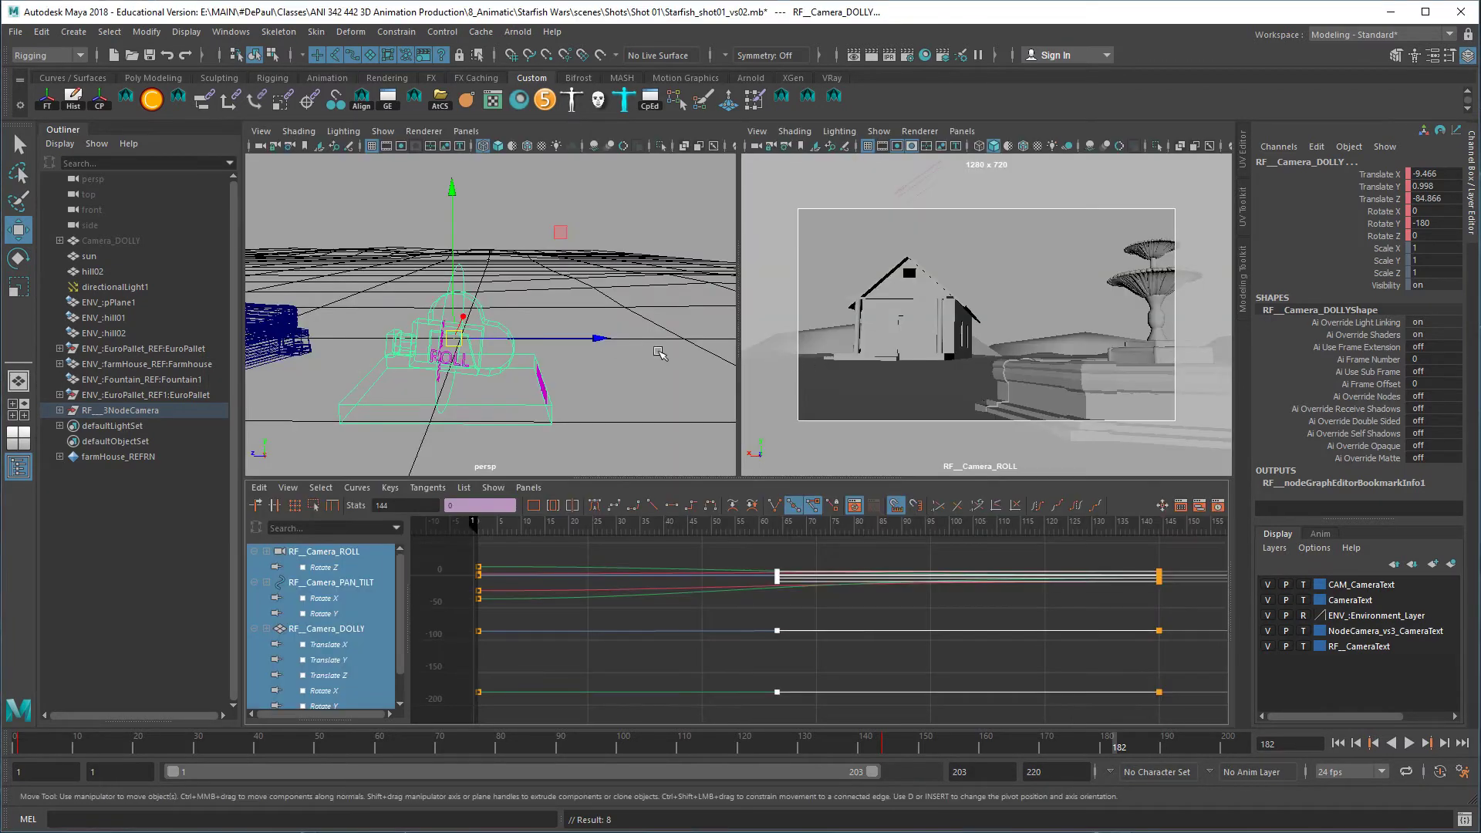
key("space")
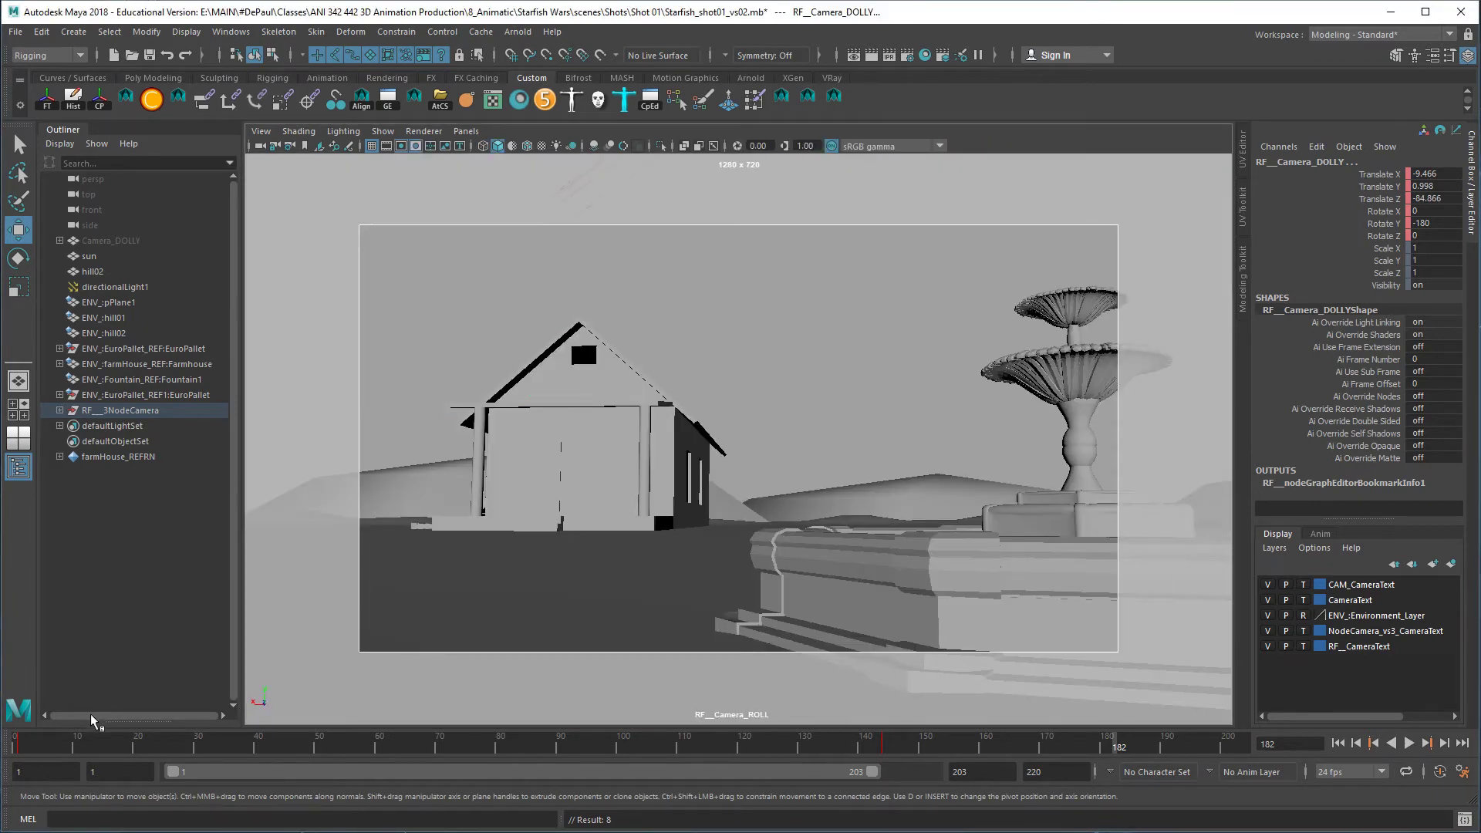
left_click(1338, 743)
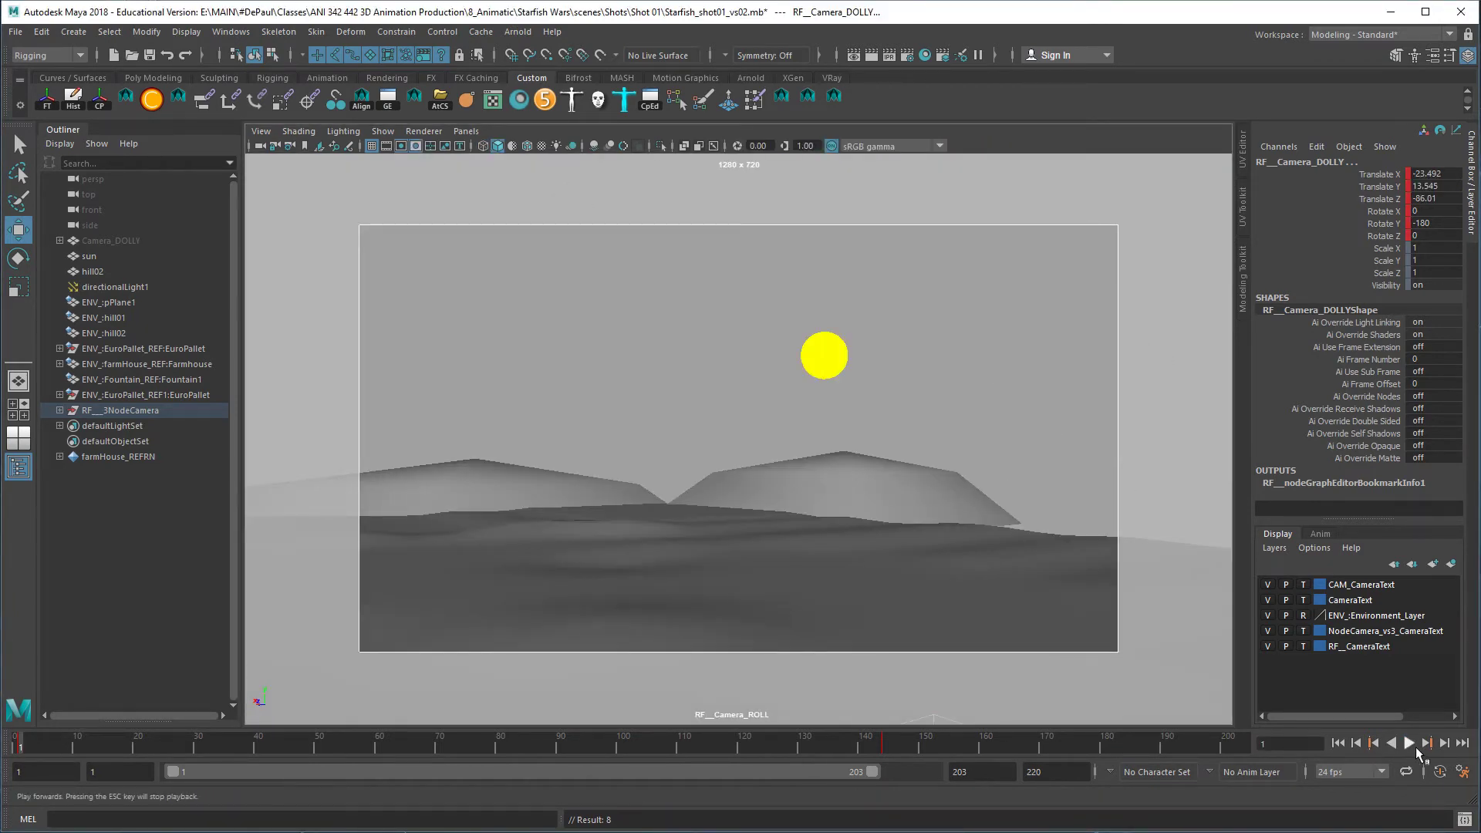
left_click(1415, 747)
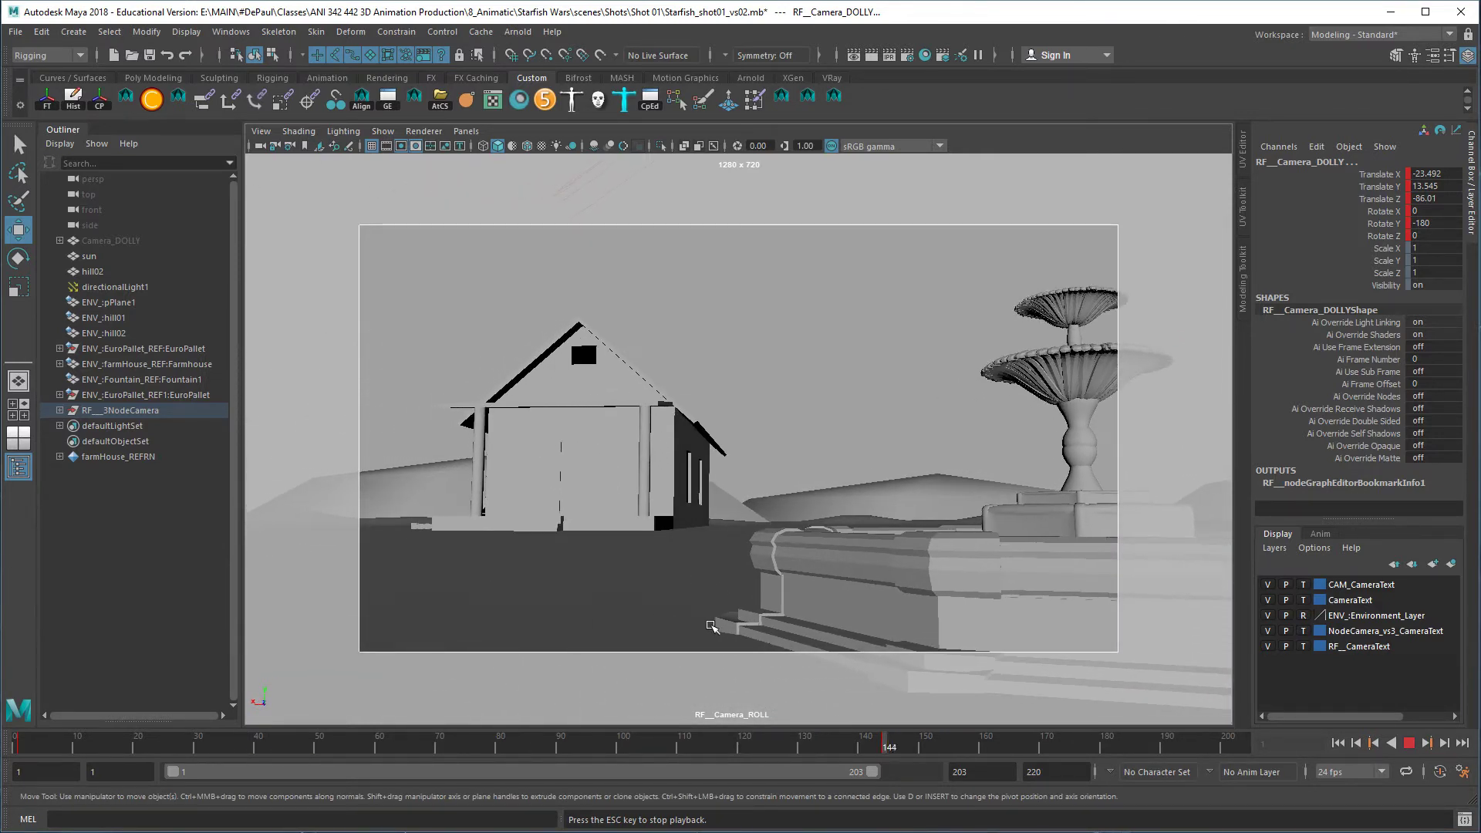
left_click(1409, 742)
Stretch the end keys' incoming handles further back to about frame 36 and replay the move from frame 1 through the camera
key("space")
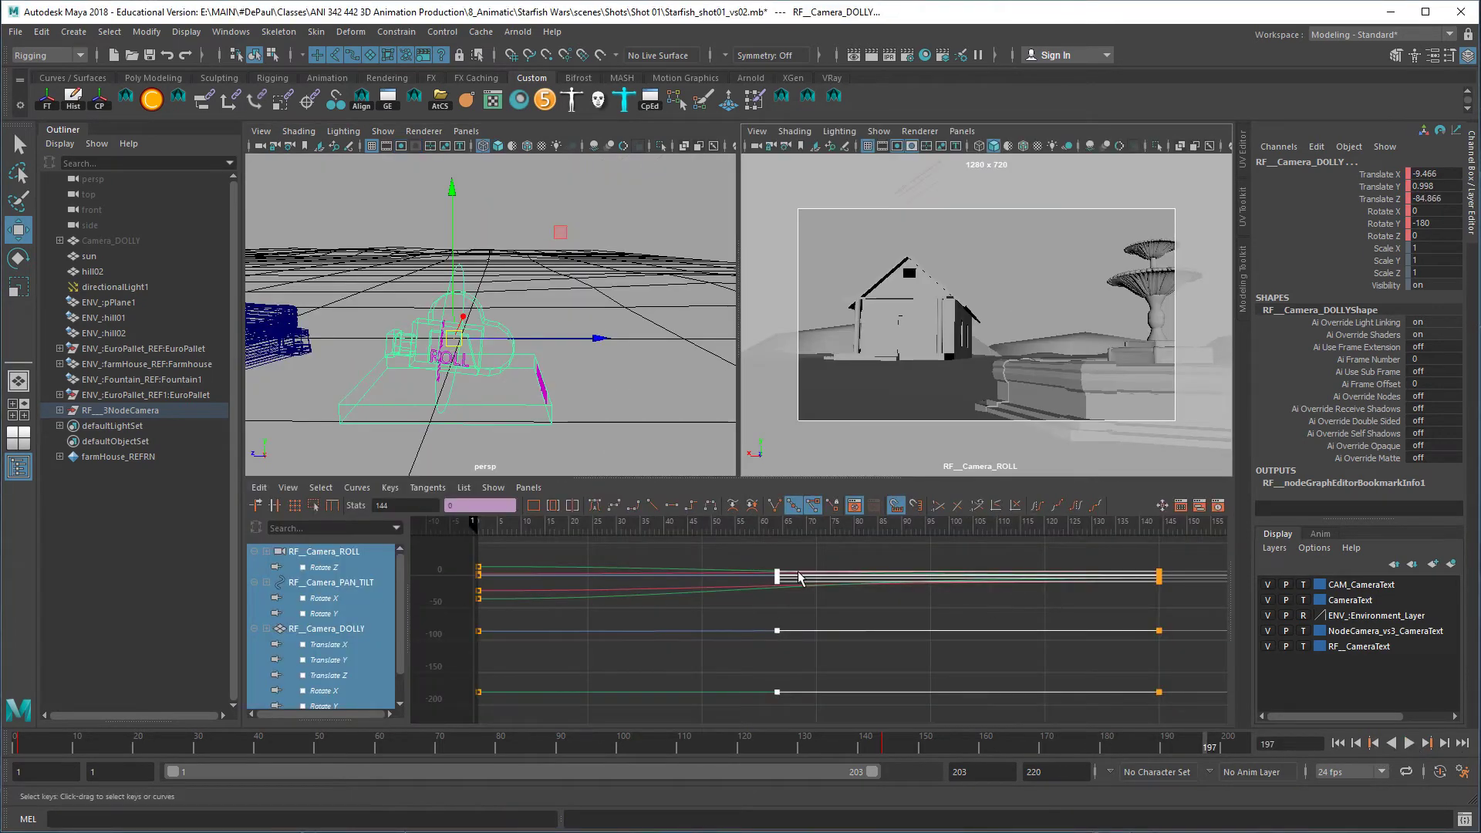
middle_click_drag(815, 654, 684, 651, "shift")
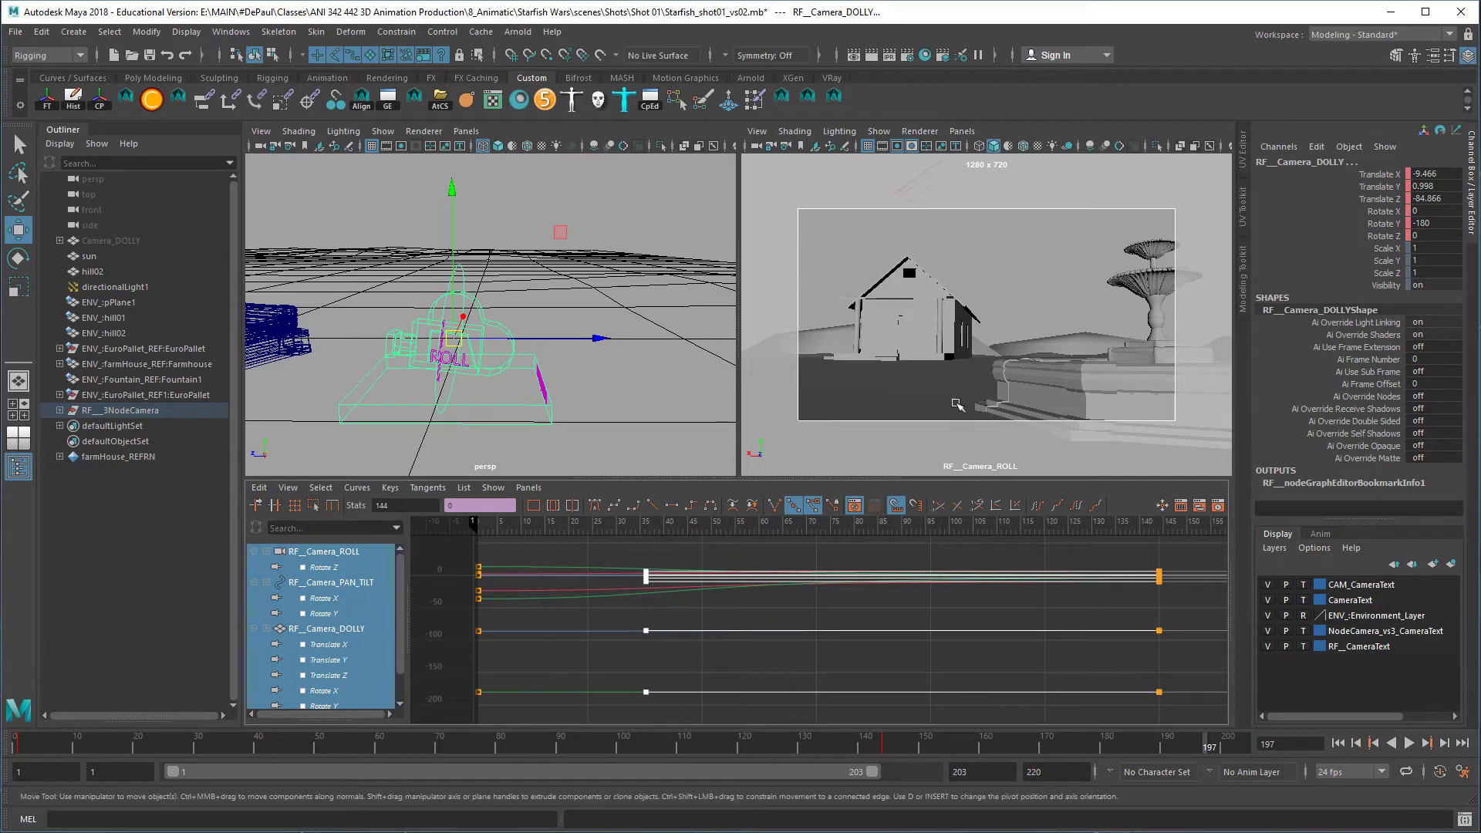
key("space")
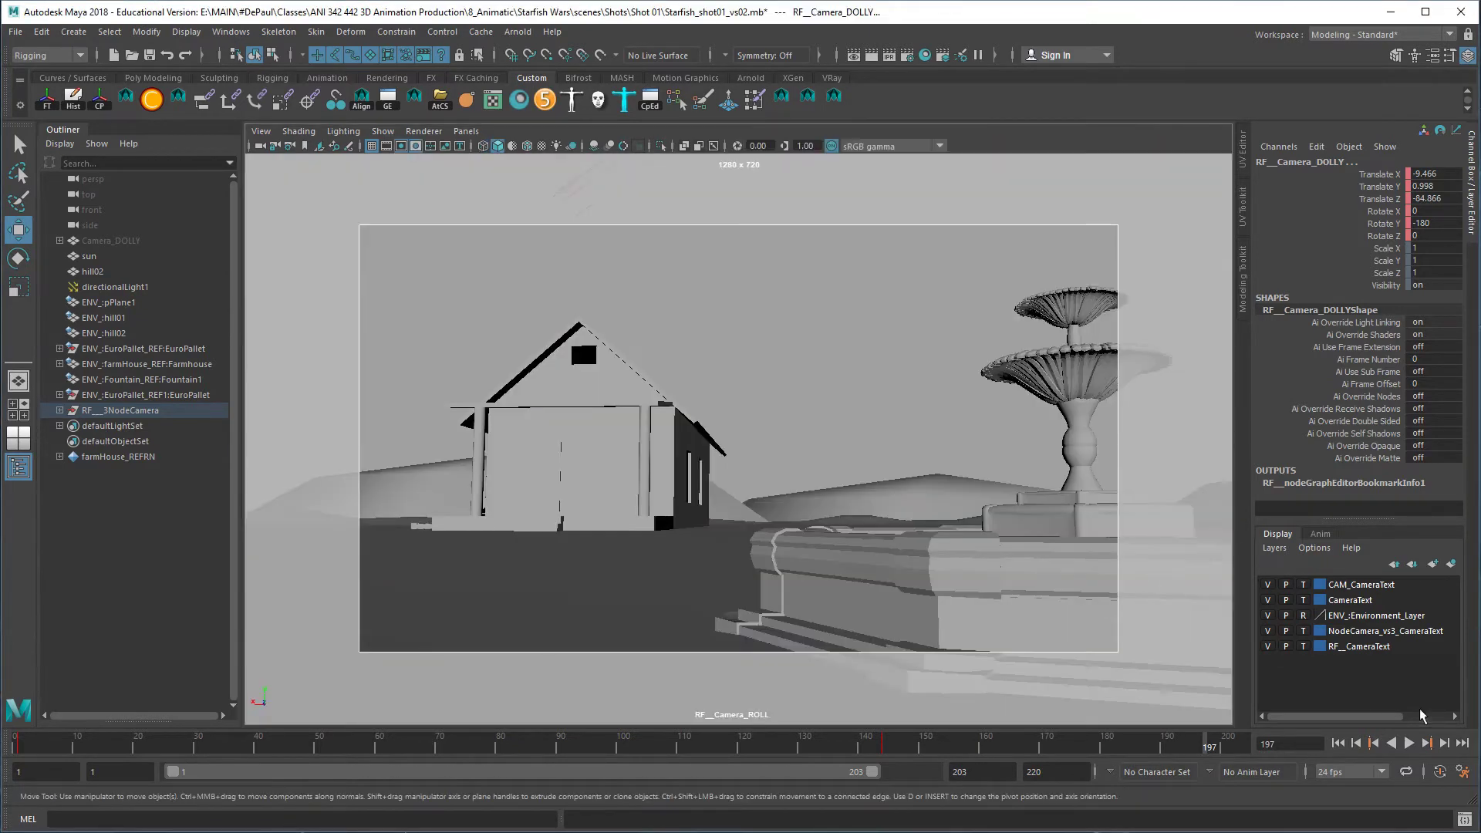
left_click(1338, 743)
left_click(1409, 743)
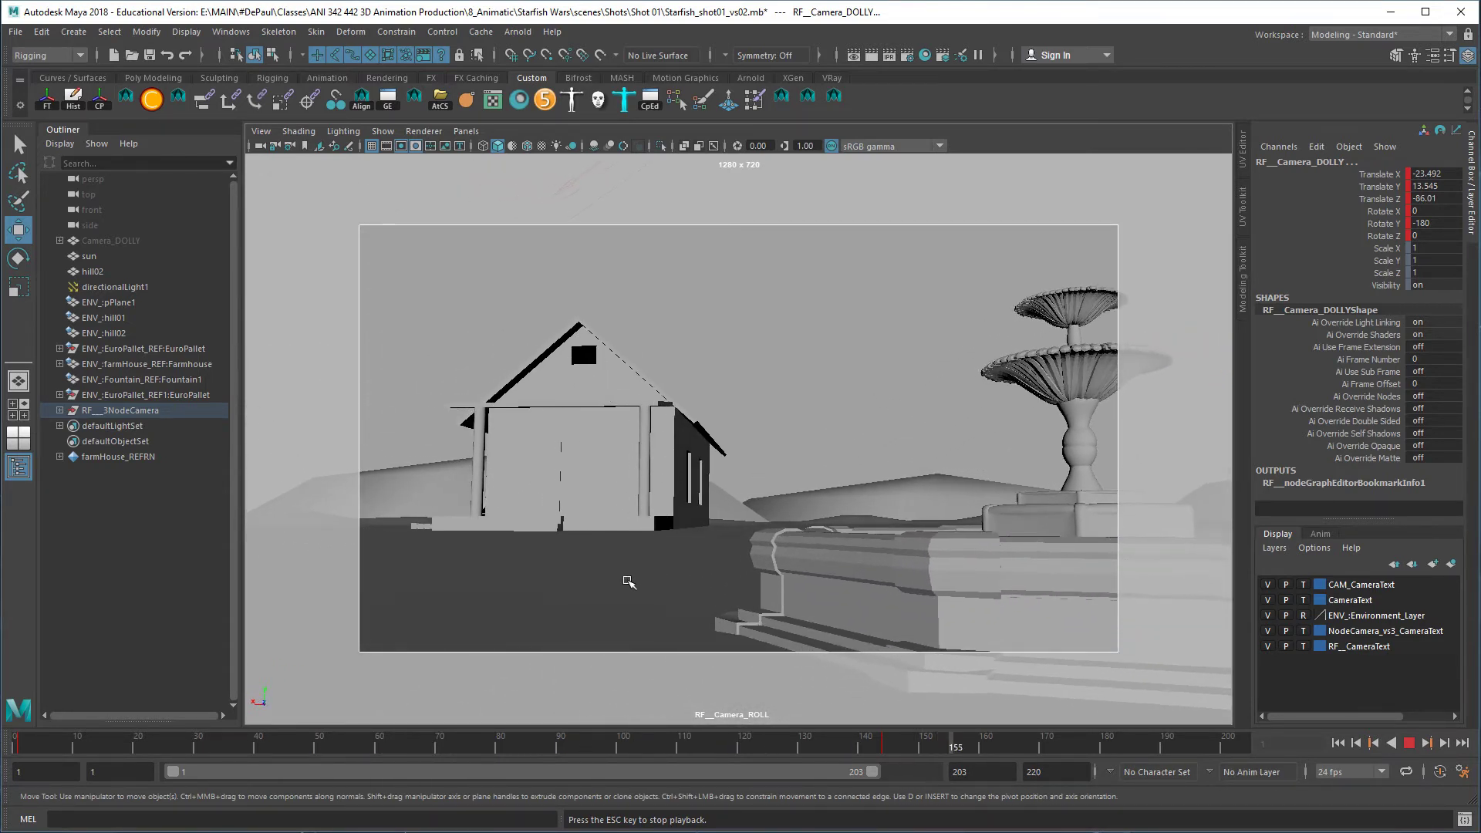
left_click(1415, 745)
Shift all of the rig's end keys 24 frames forward to frame 168 and replay the move from frame 1 through the camera
key("space")
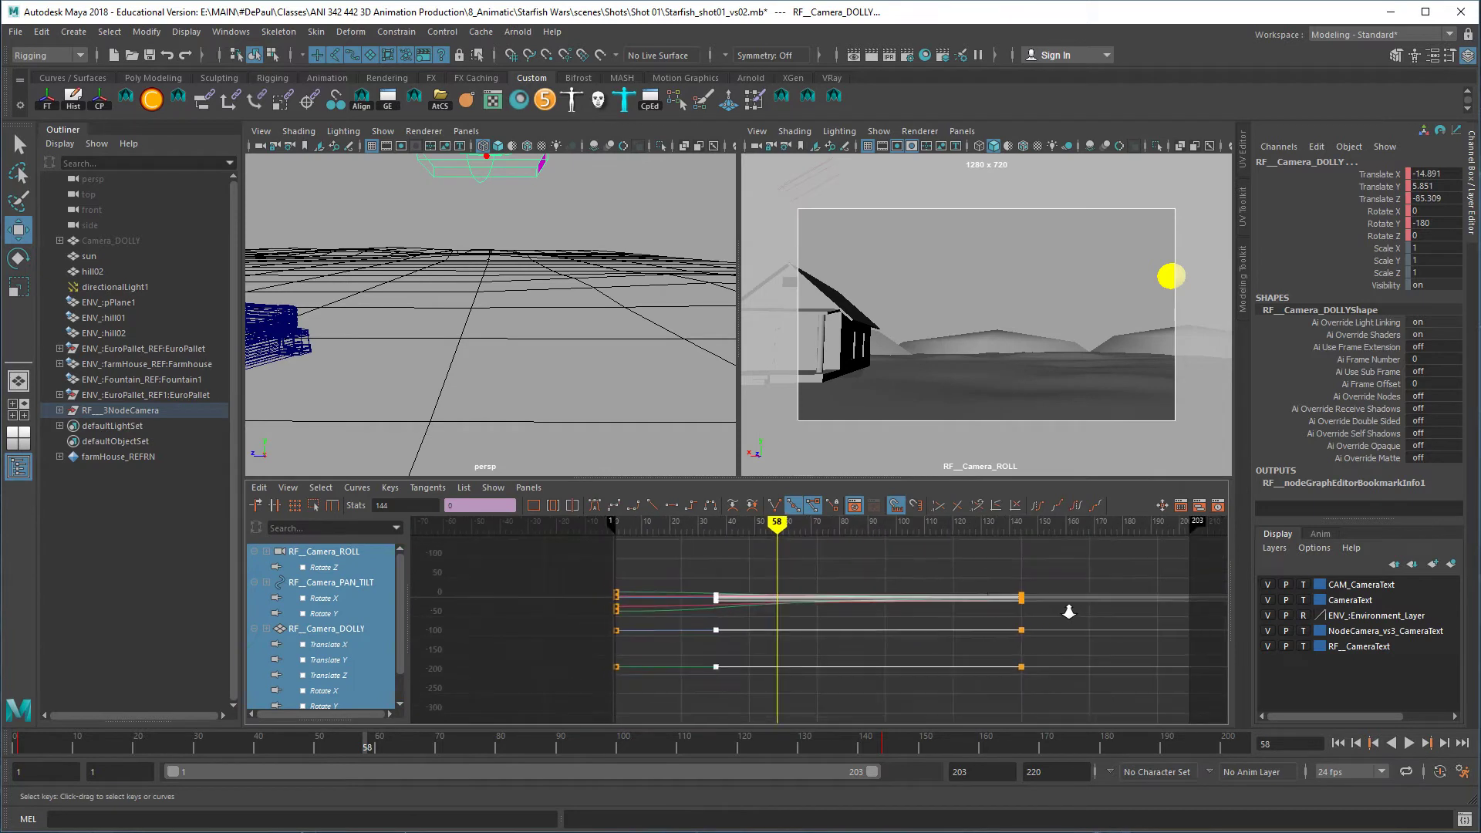
left_click_drag(1045, 711, 1045, 709)
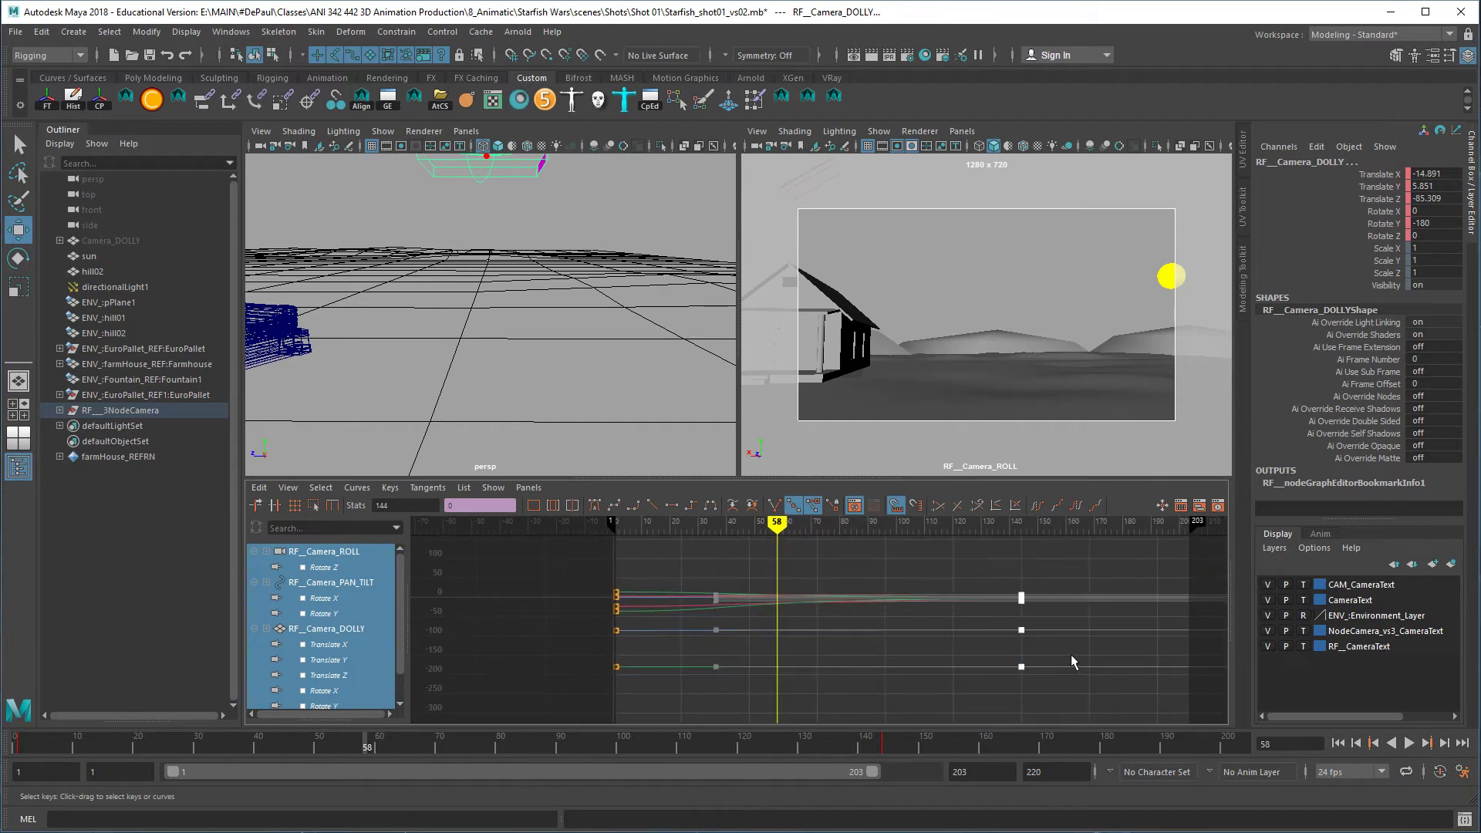
middle_click_drag(1071, 654, 1152, 655, "shift")
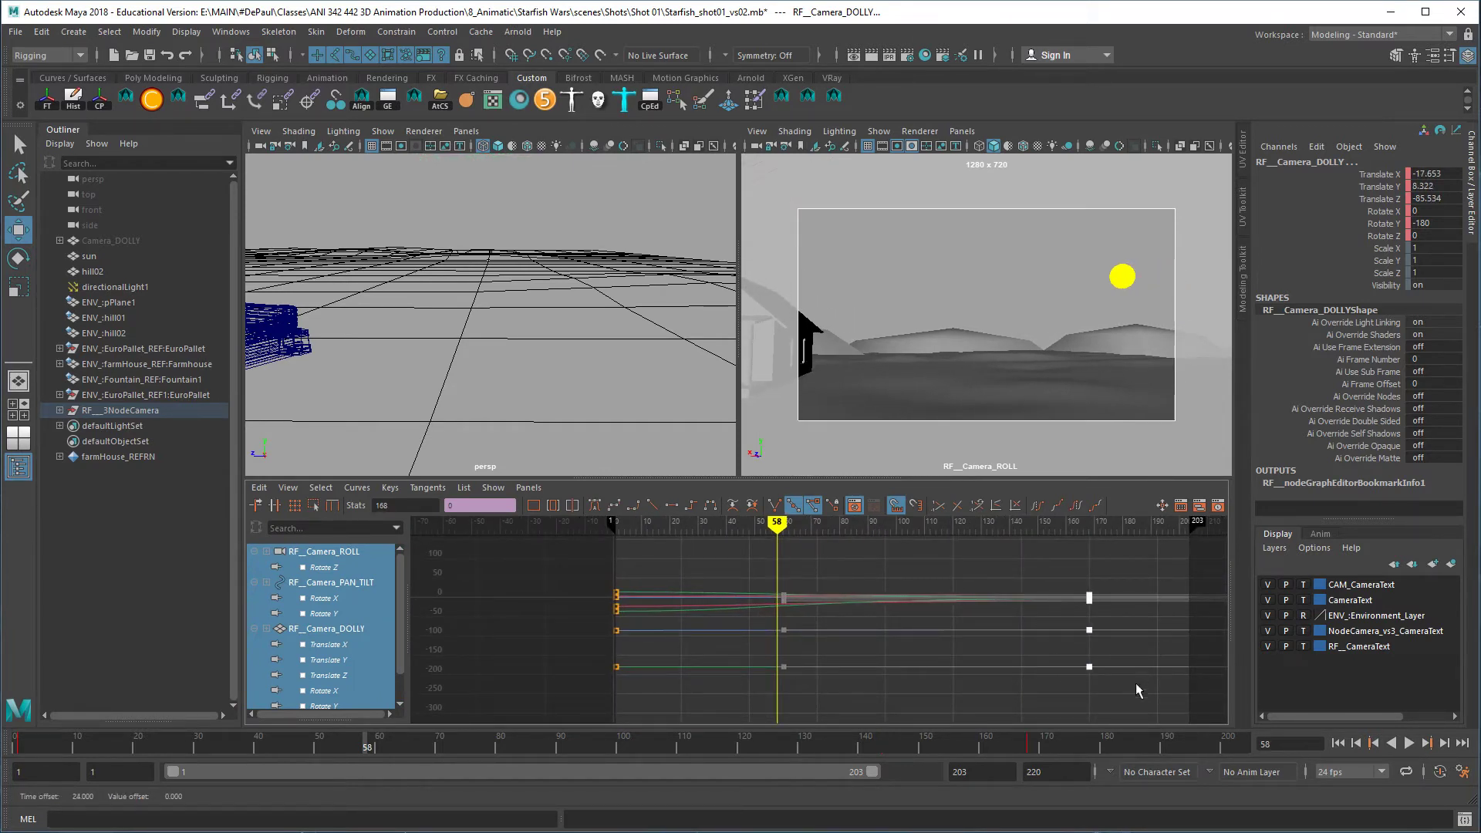
key("space")
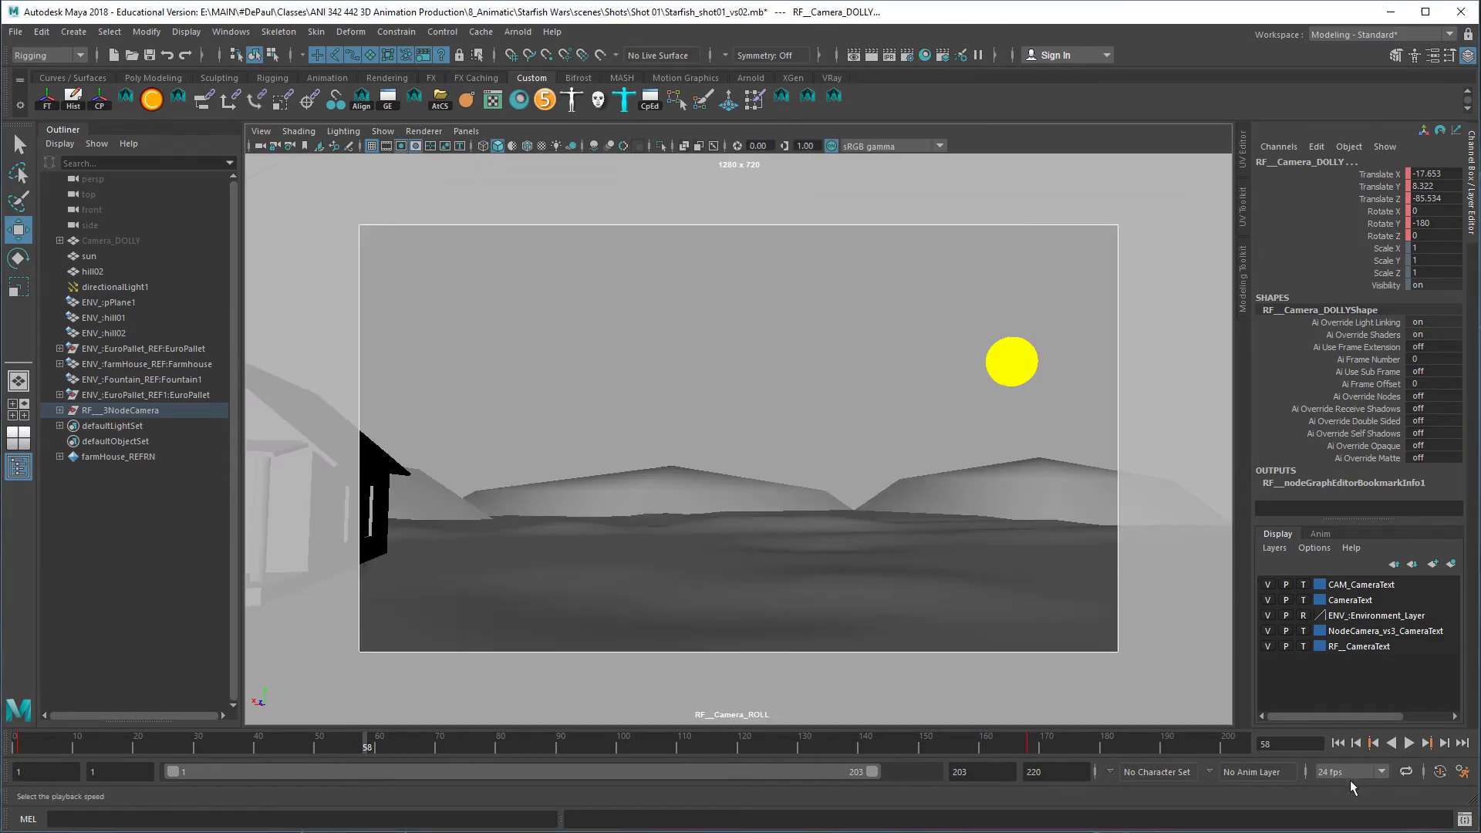
left_click(1339, 743)
left_click(1410, 743)
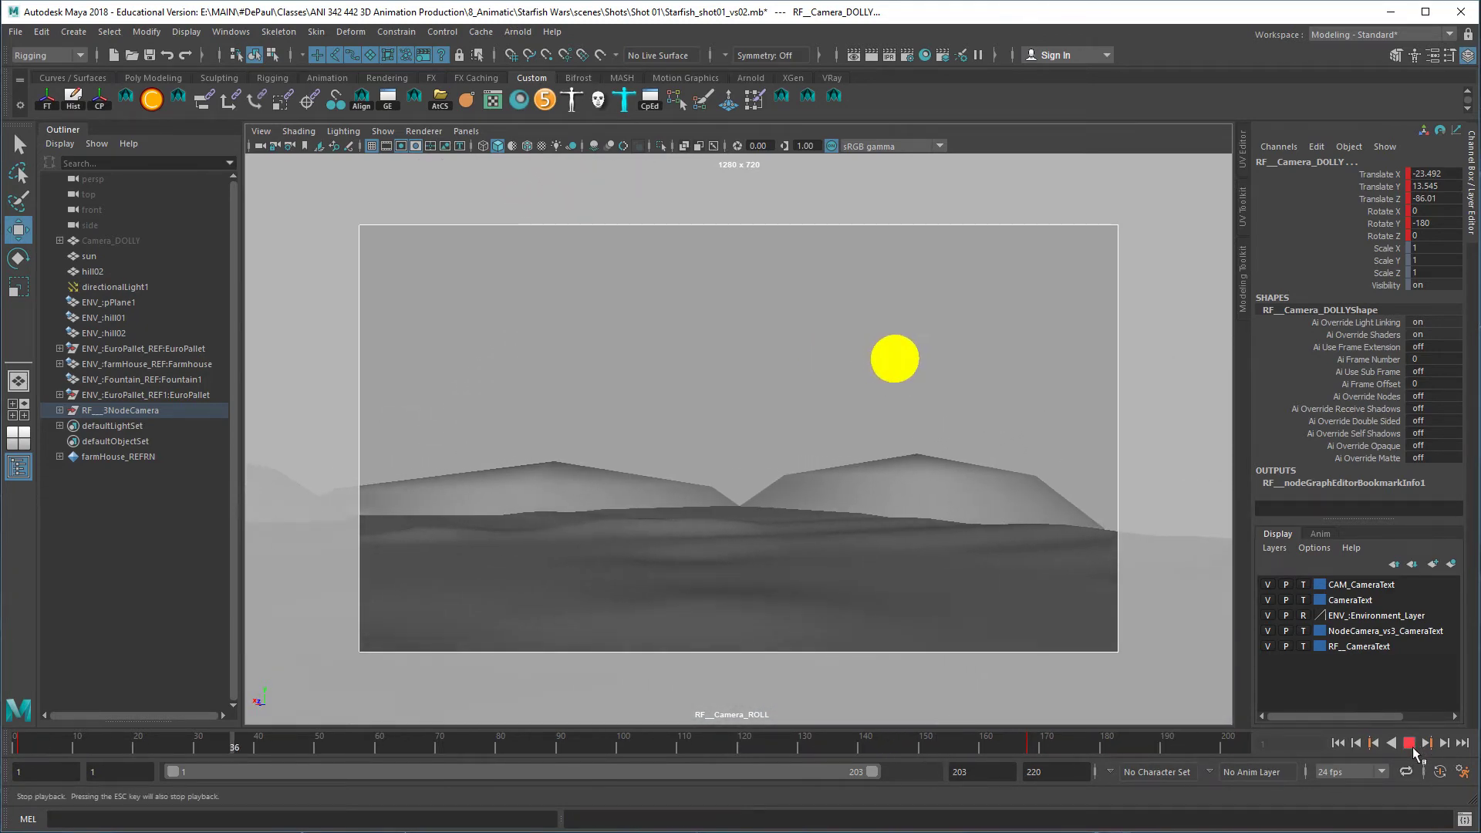
left_click(1410, 743)
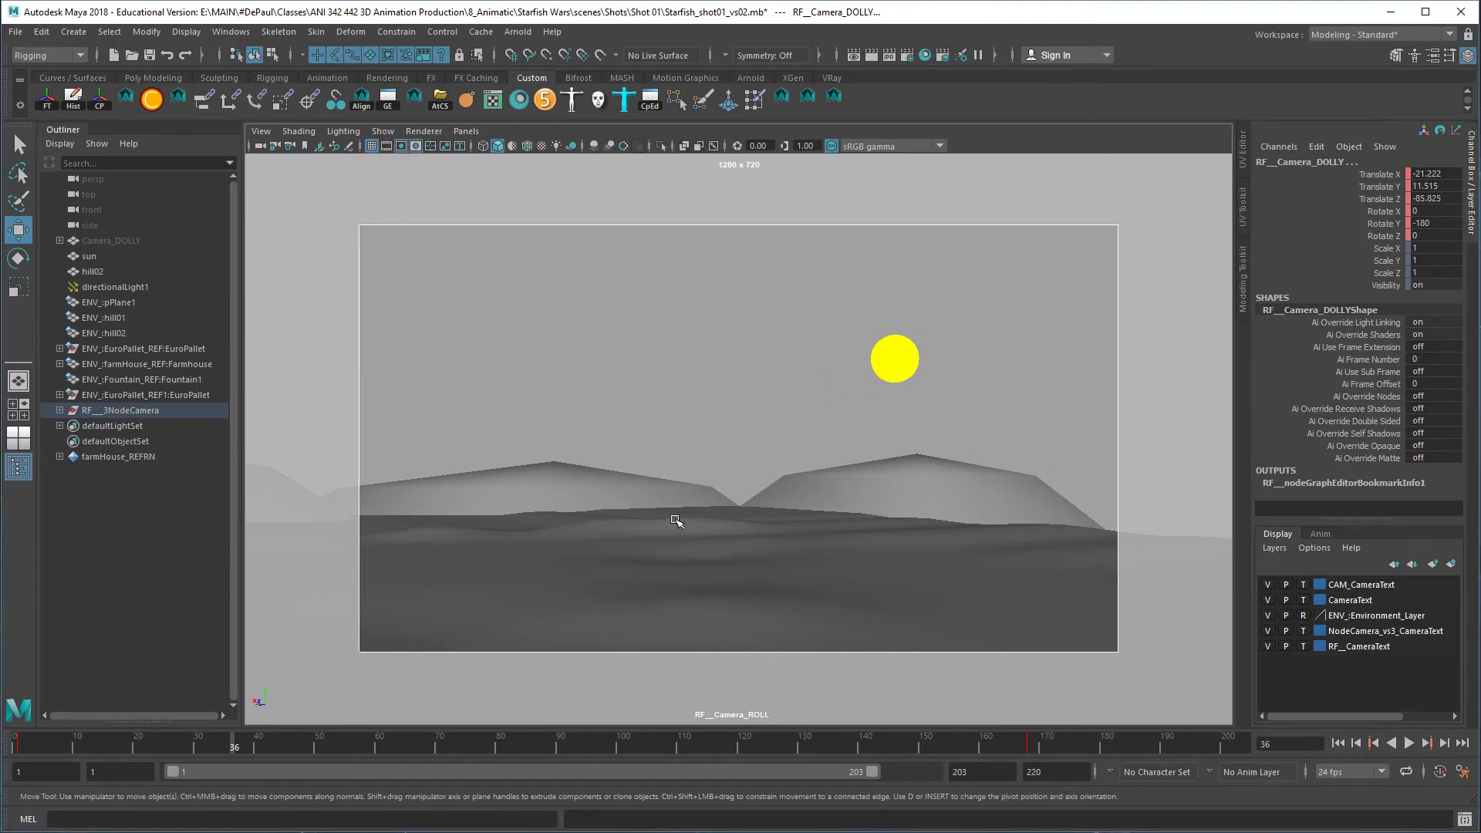
Return to the multi-view layout and select the rig's RF__Camera_PAN_TILT control in the perspective view, using the fountain as a framing reference
key("space")
left_click(309, 344)
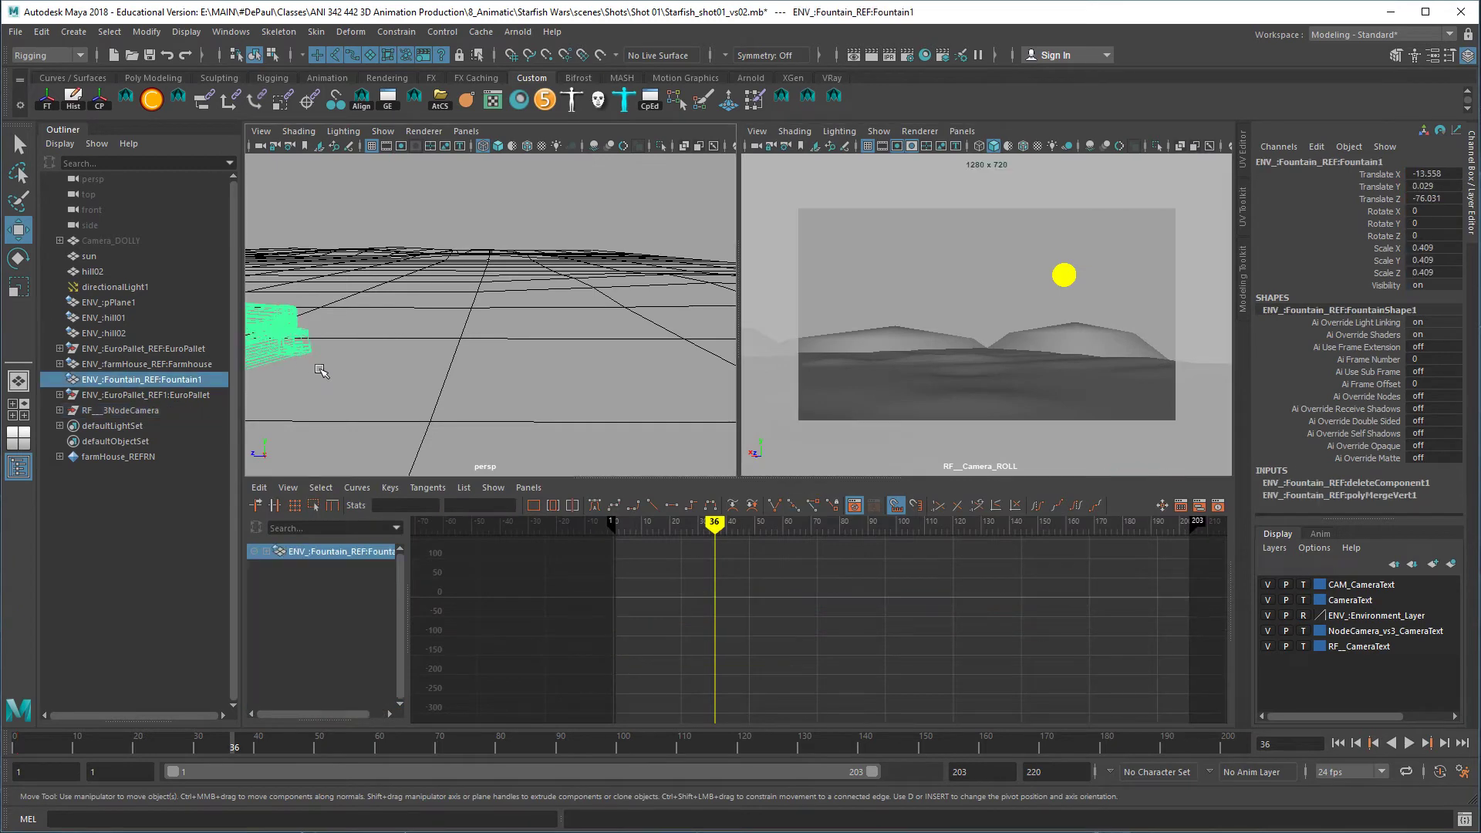
key("f")
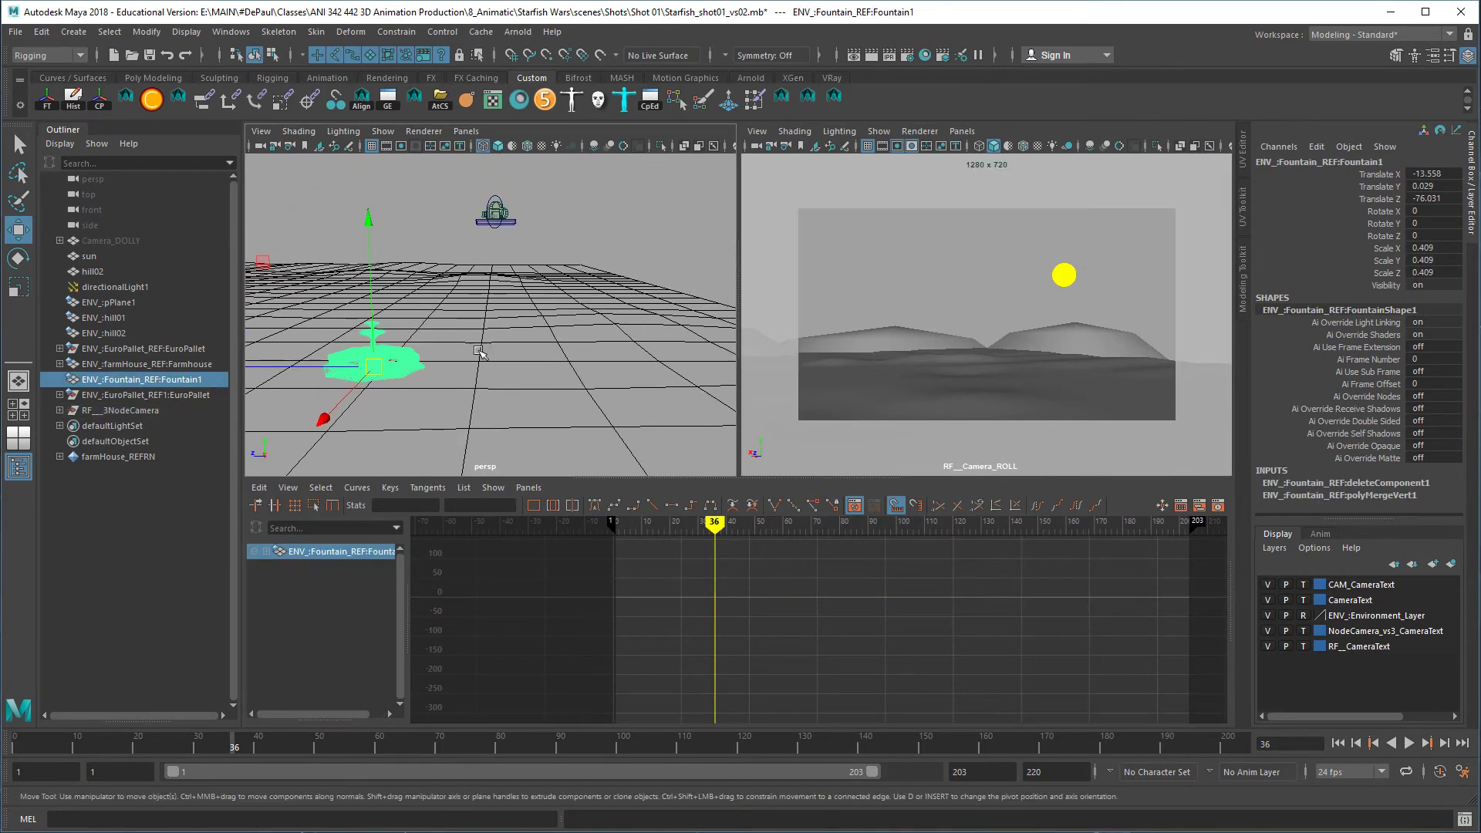
left_click(516, 223)
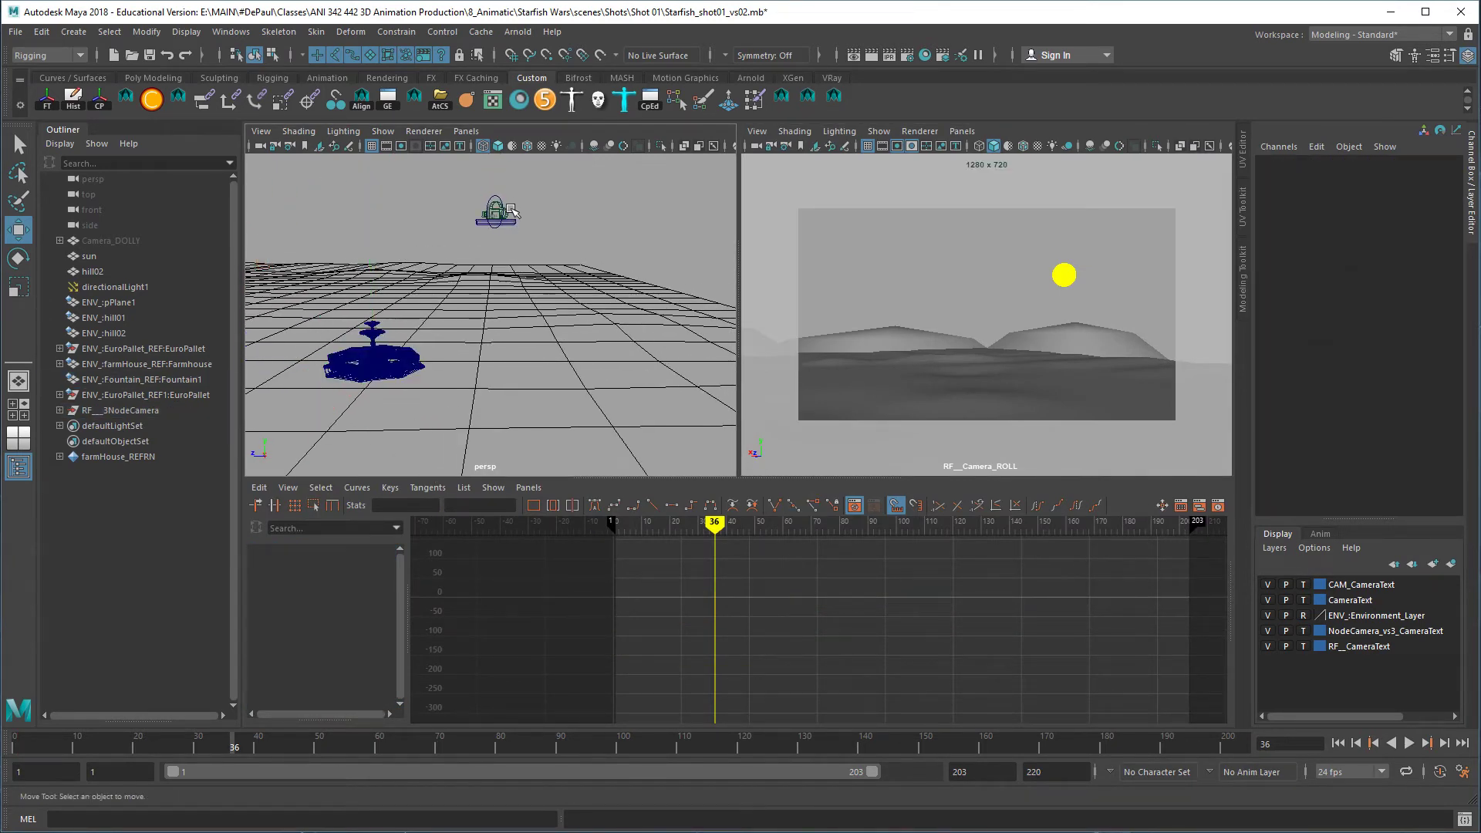
left_click(517, 222)
key("Up")
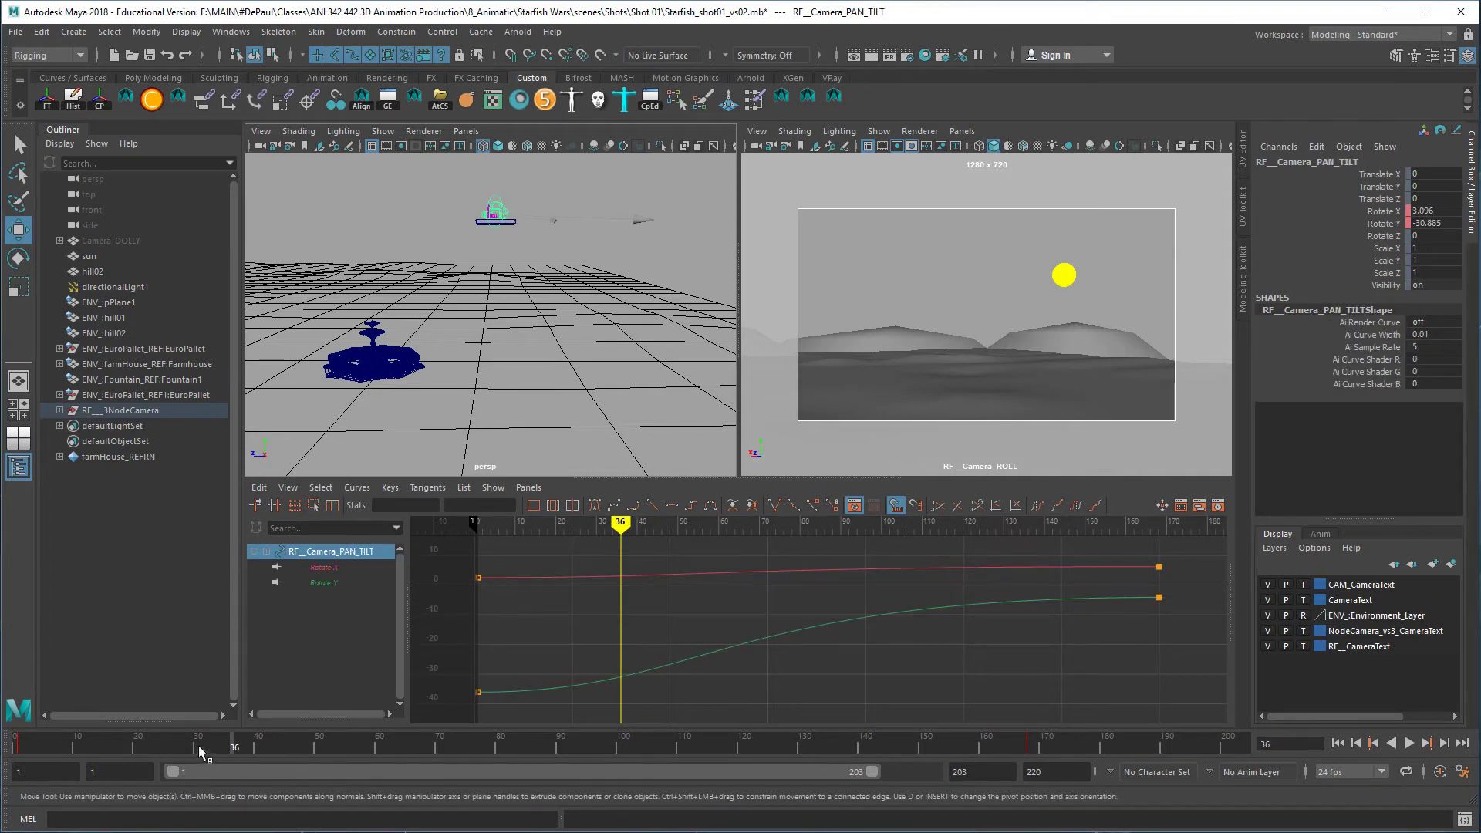
At frame 78, rotate the PAN_TILT control to about -38.9 in Rotate Y and 6.0 in Rotate X, and key it
left_click_drag(198, 745, 488, 746)
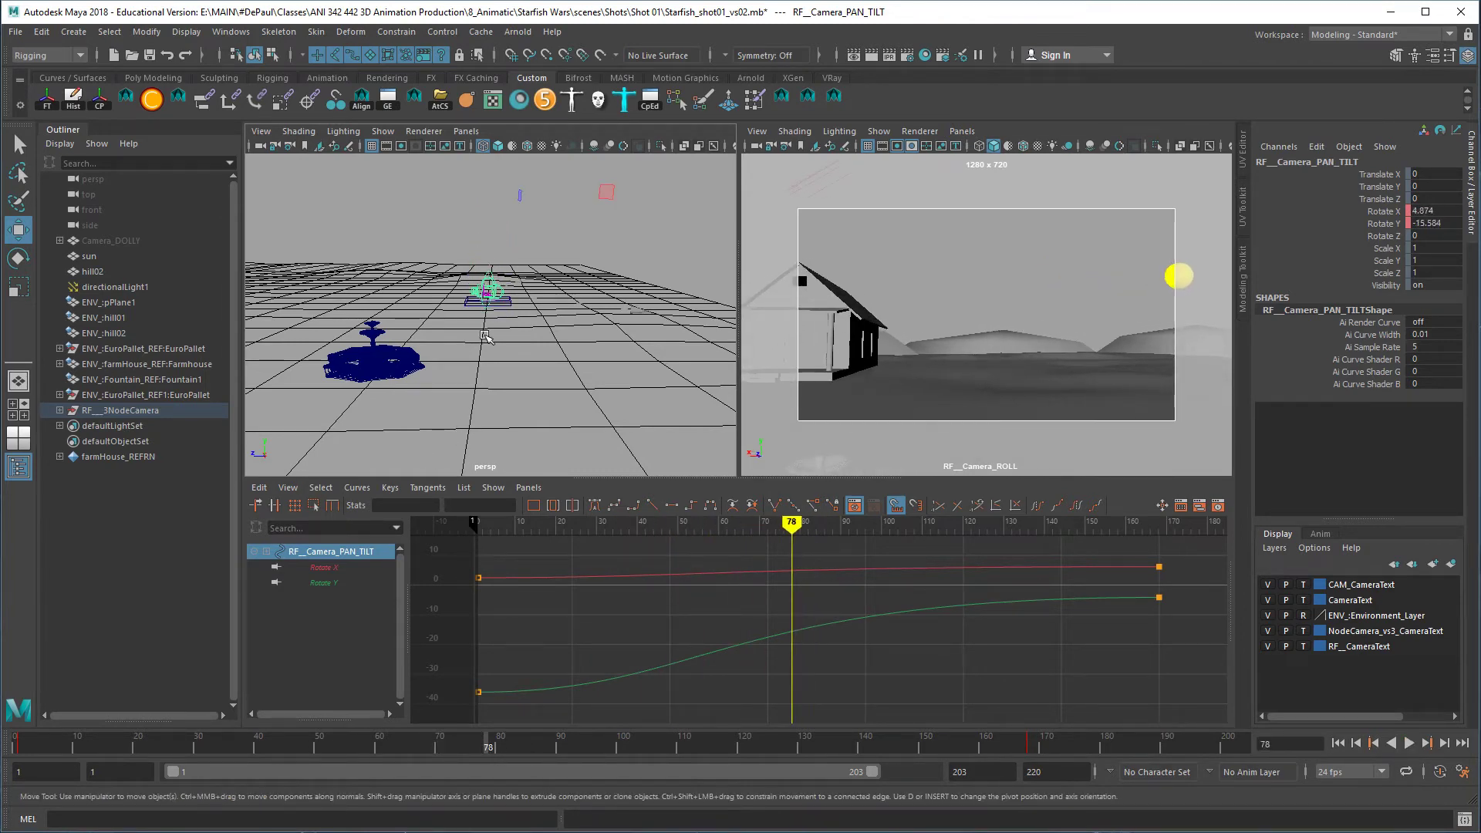
scroll(493, 324, "up", 4)
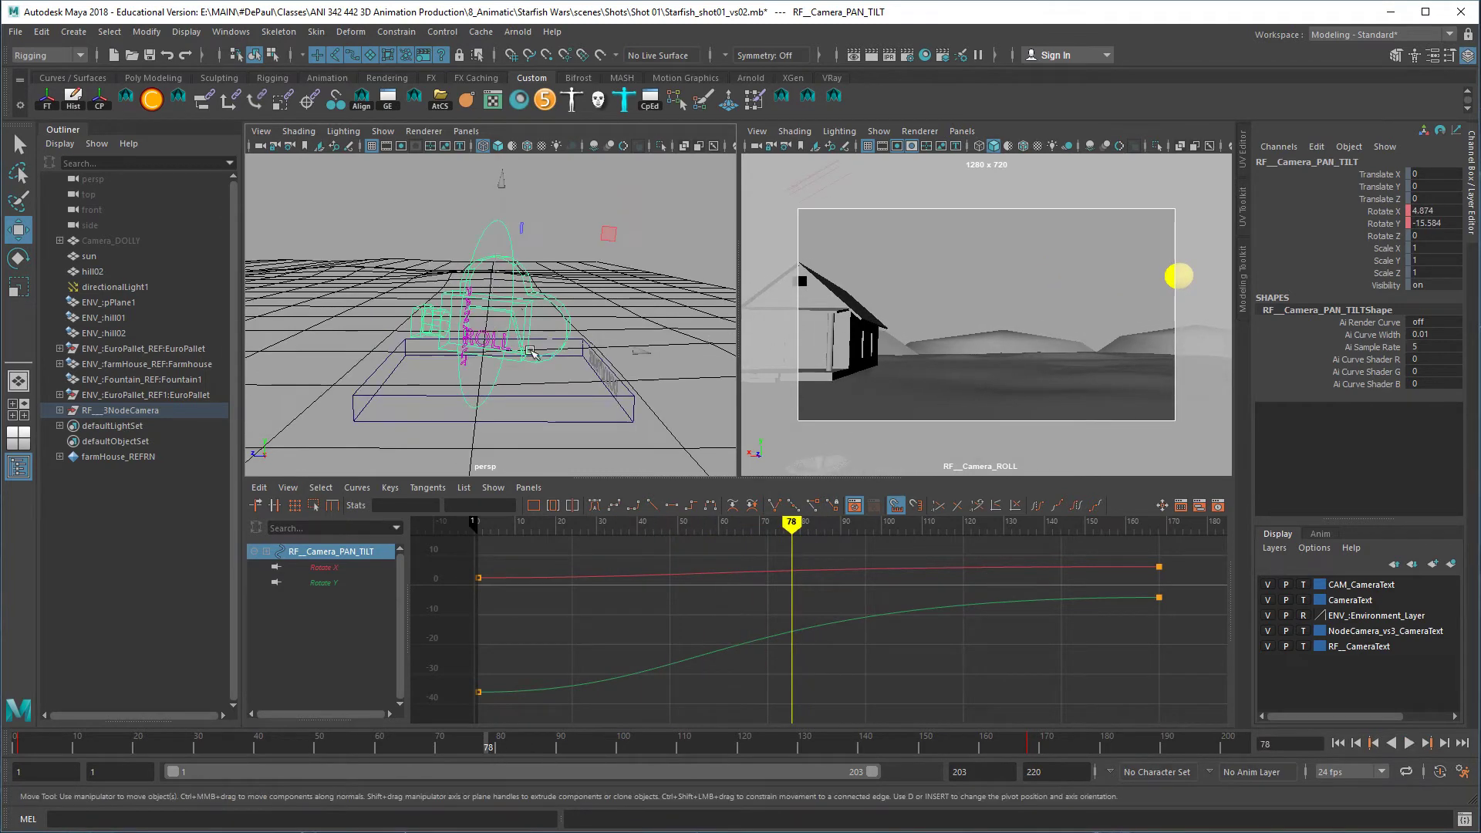
key("e")
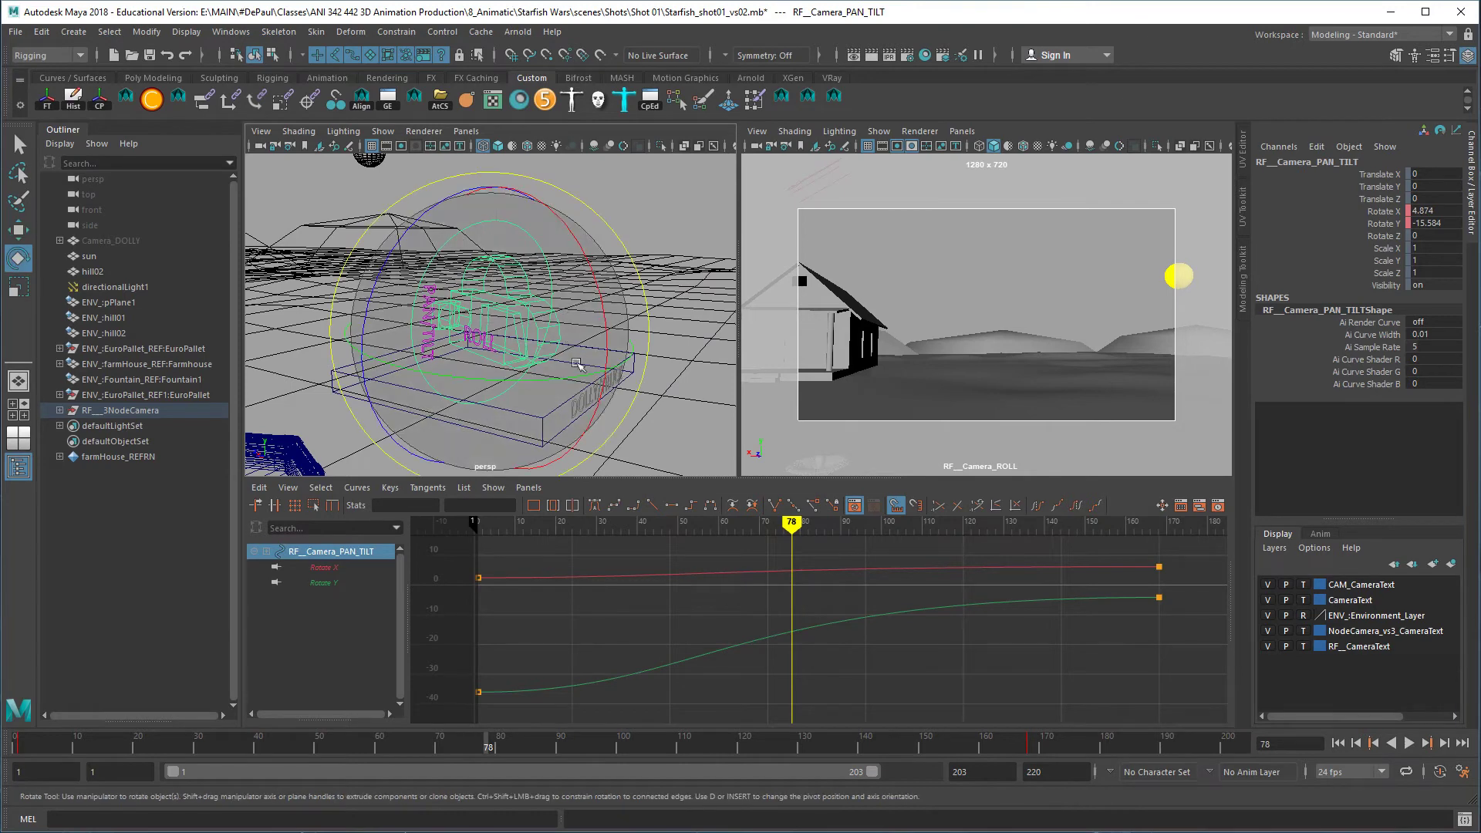
left_click_drag(588, 388, 515, 395)
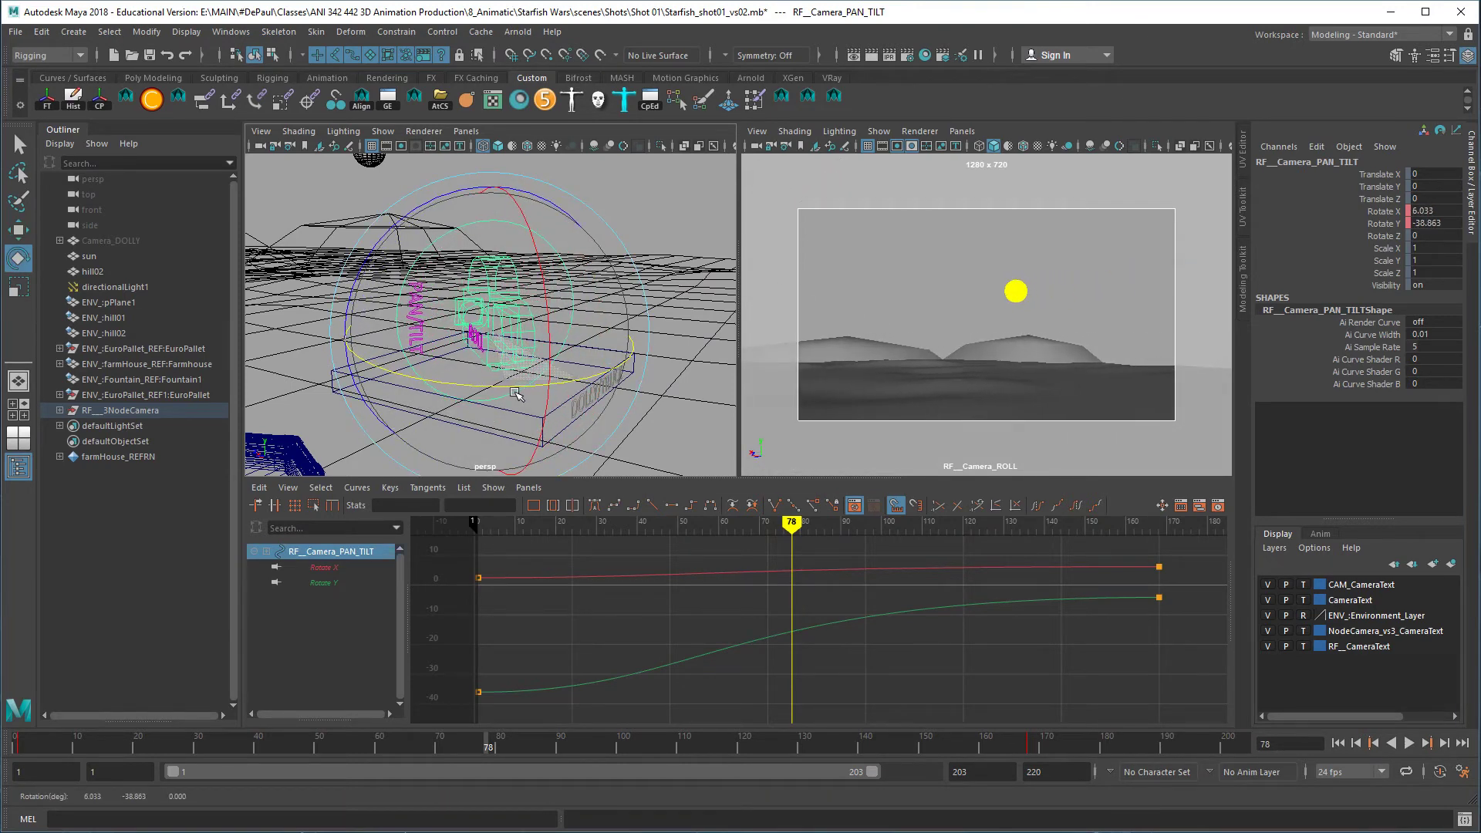
key("s")
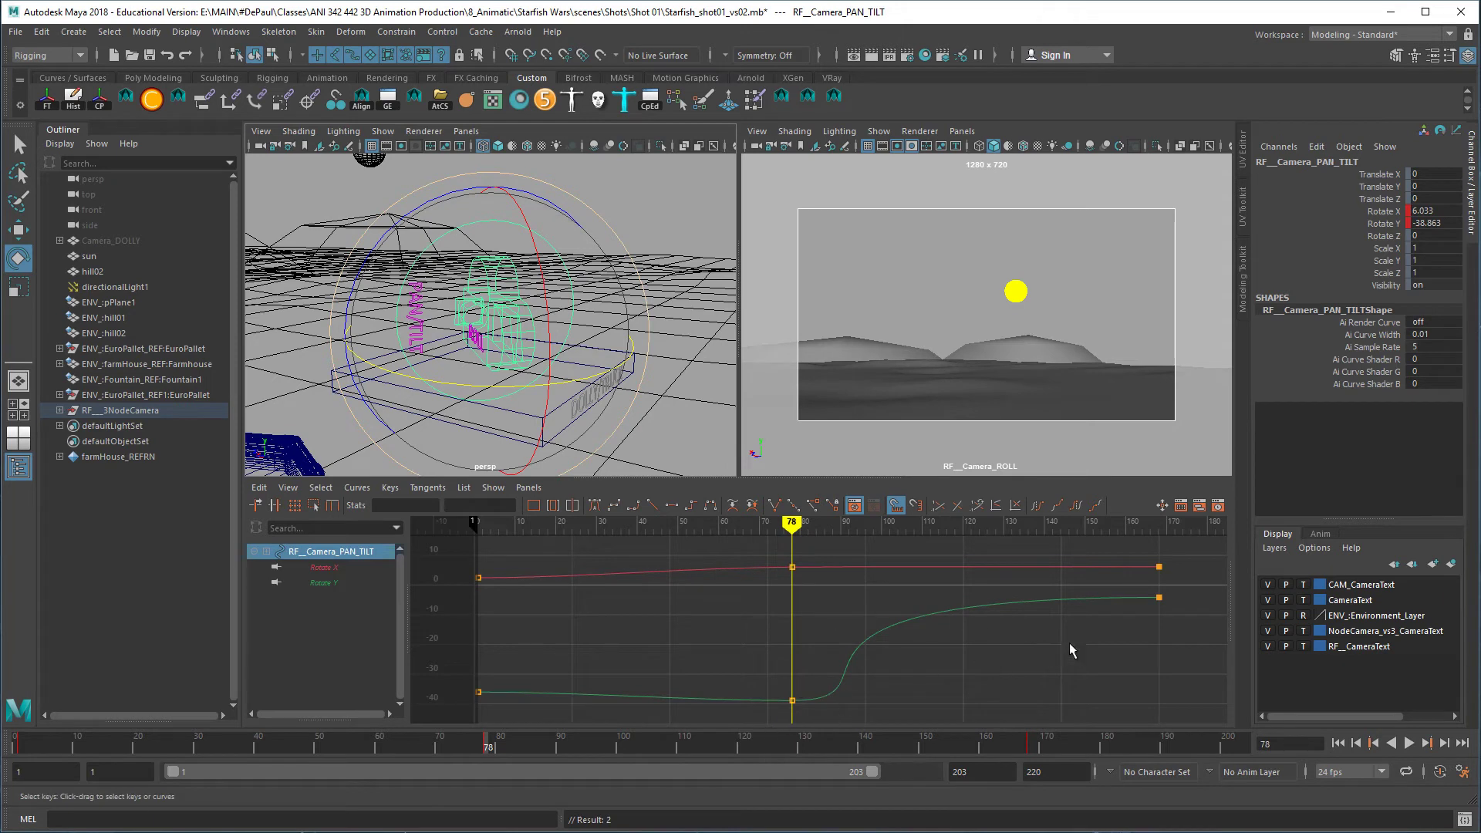
Shorten the Rotate Y end key's incoming handle by 51 frames and give the Rotate X key at frame 78 spline tangents
left_click_drag(1175, 588, 1136, 614)
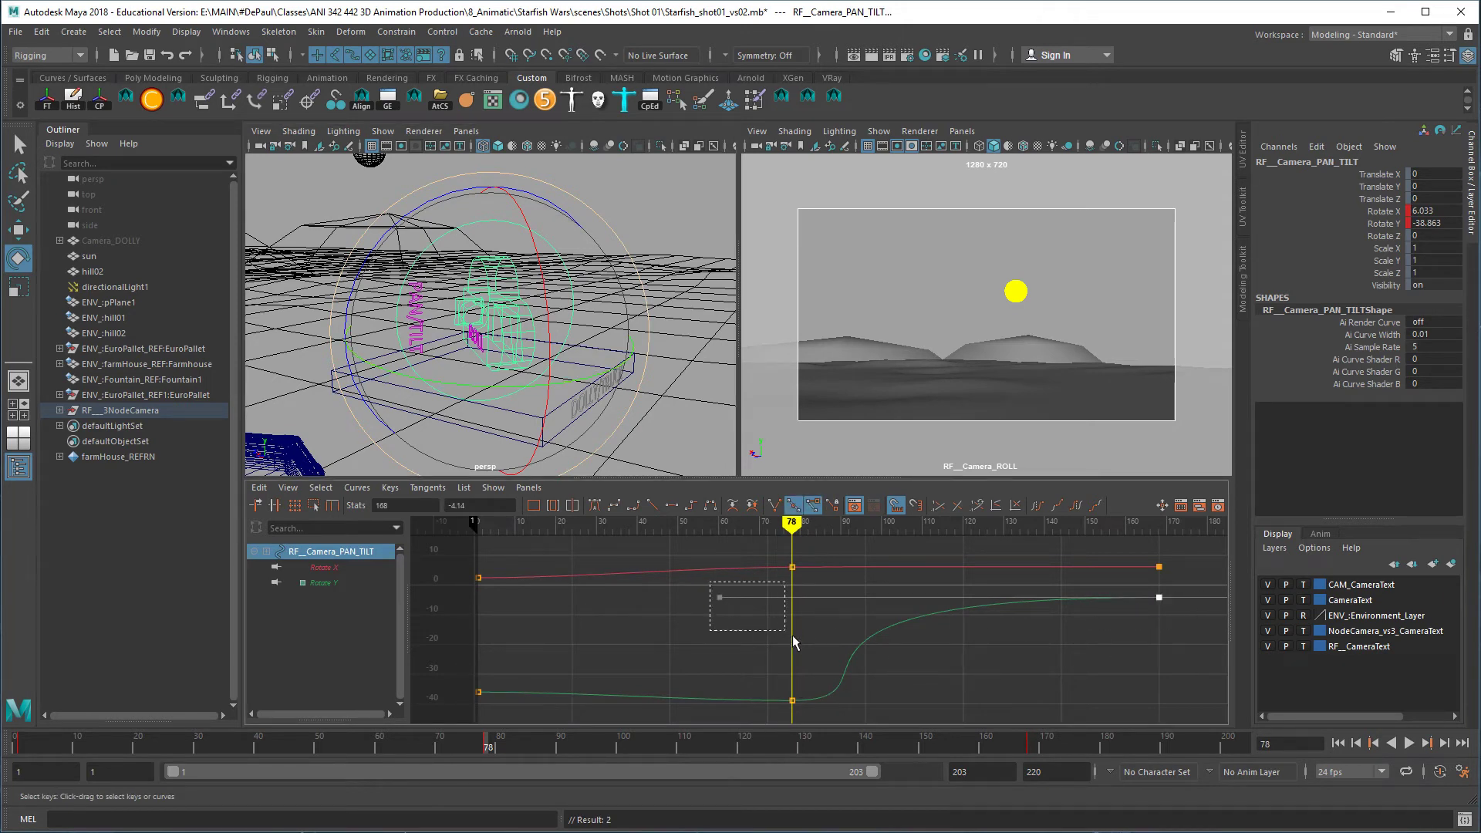
key("w")
middle_click_drag(730, 644, 937, 646, "shift")
left_click_drag(740, 554, 808, 606)
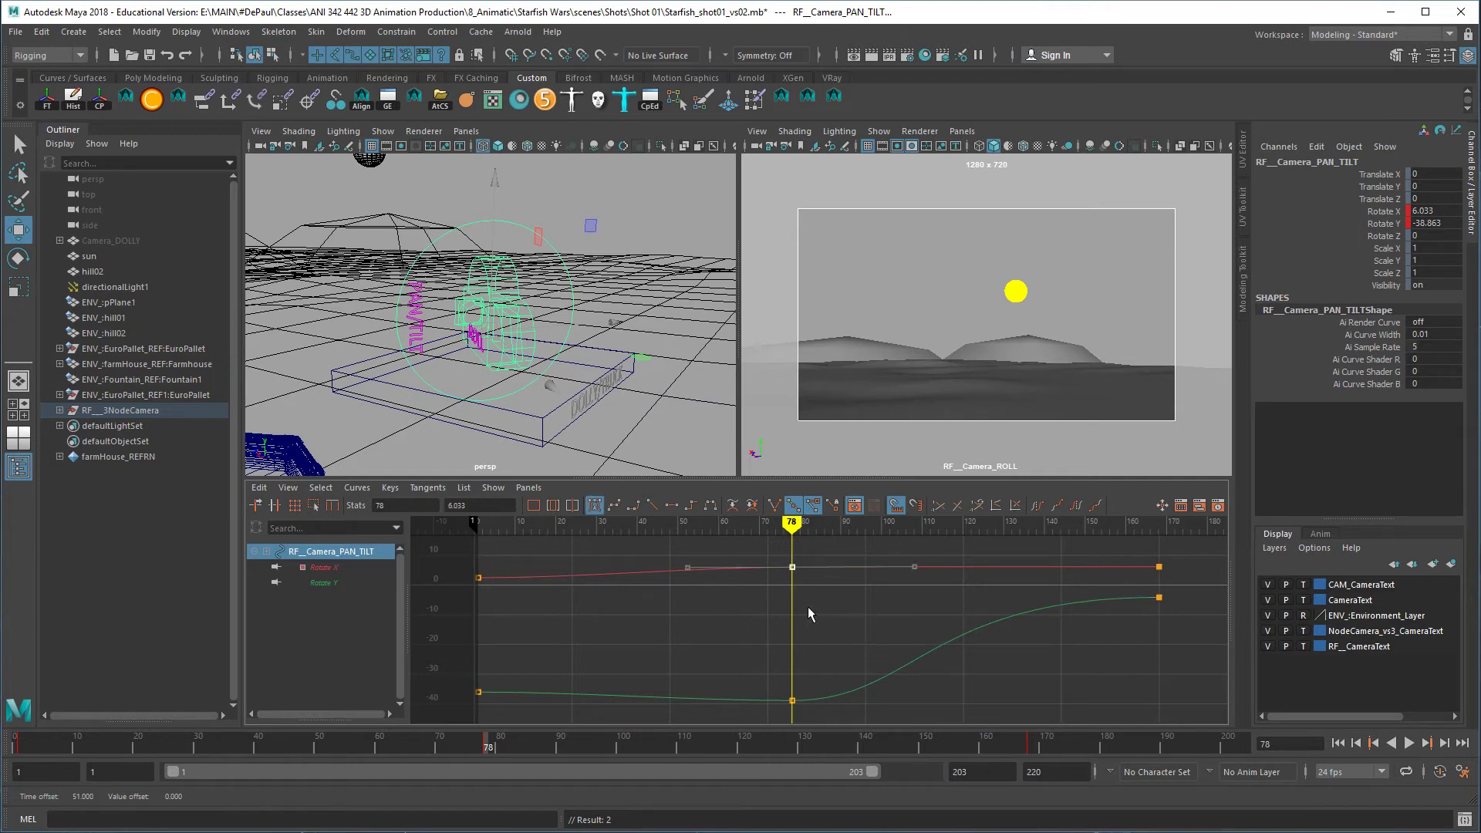
left_click(614, 505)
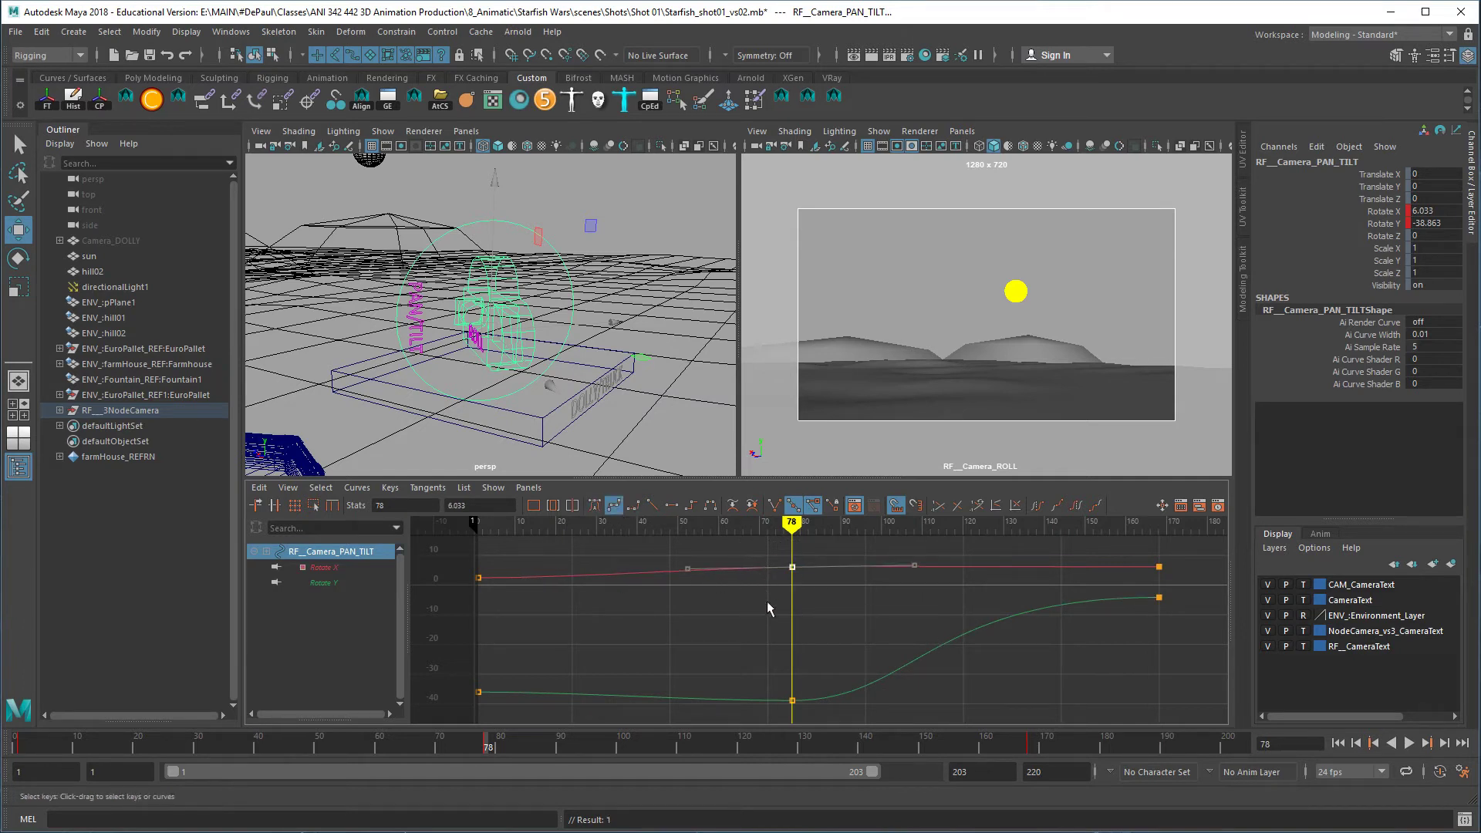
left_click(970, 680)
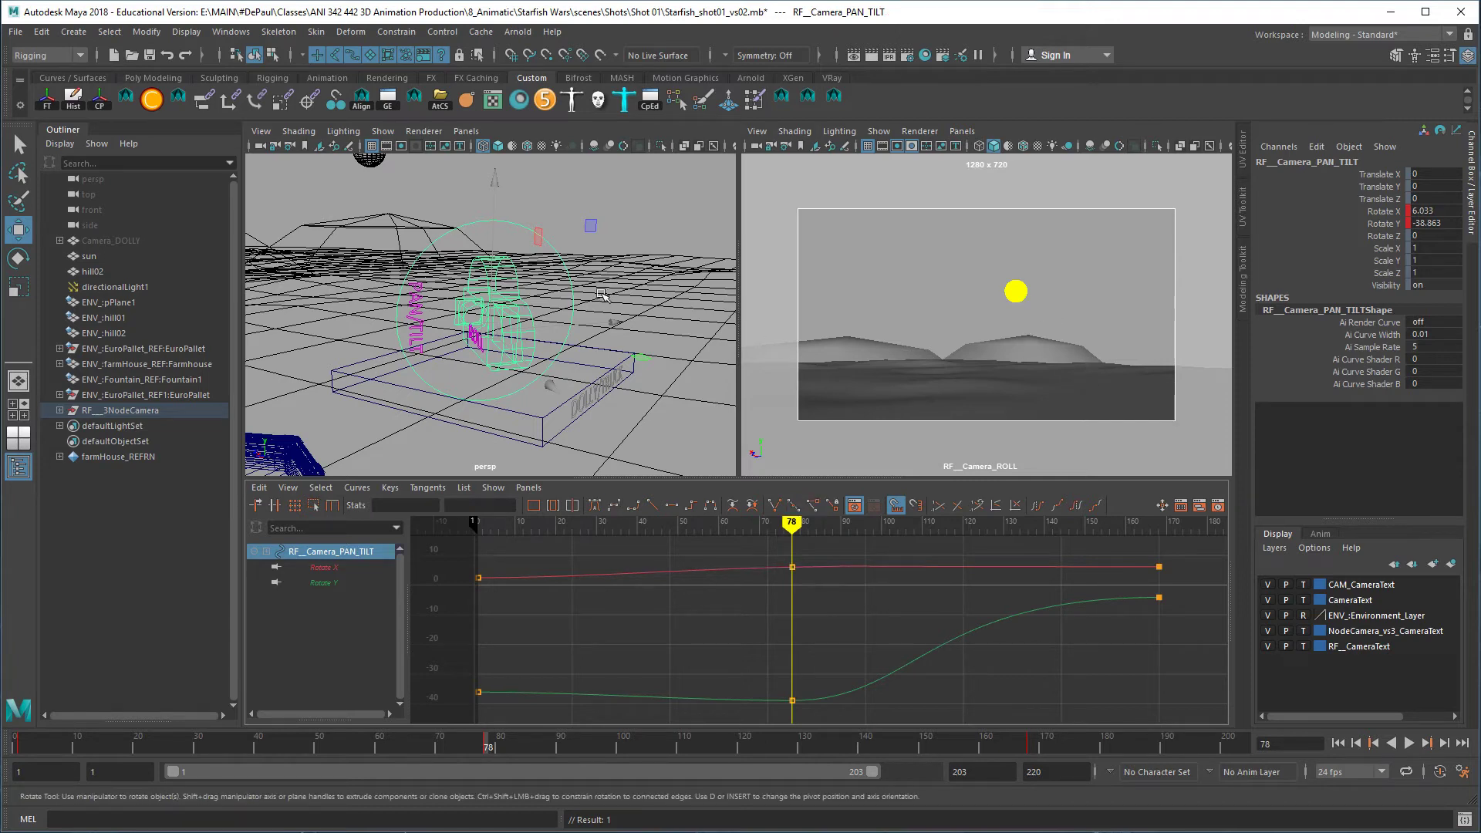
Re-key the PAN_TILT control at frame 78 with Rotate Y at about -34.1 and Rotate X at about 5.7
key("e")
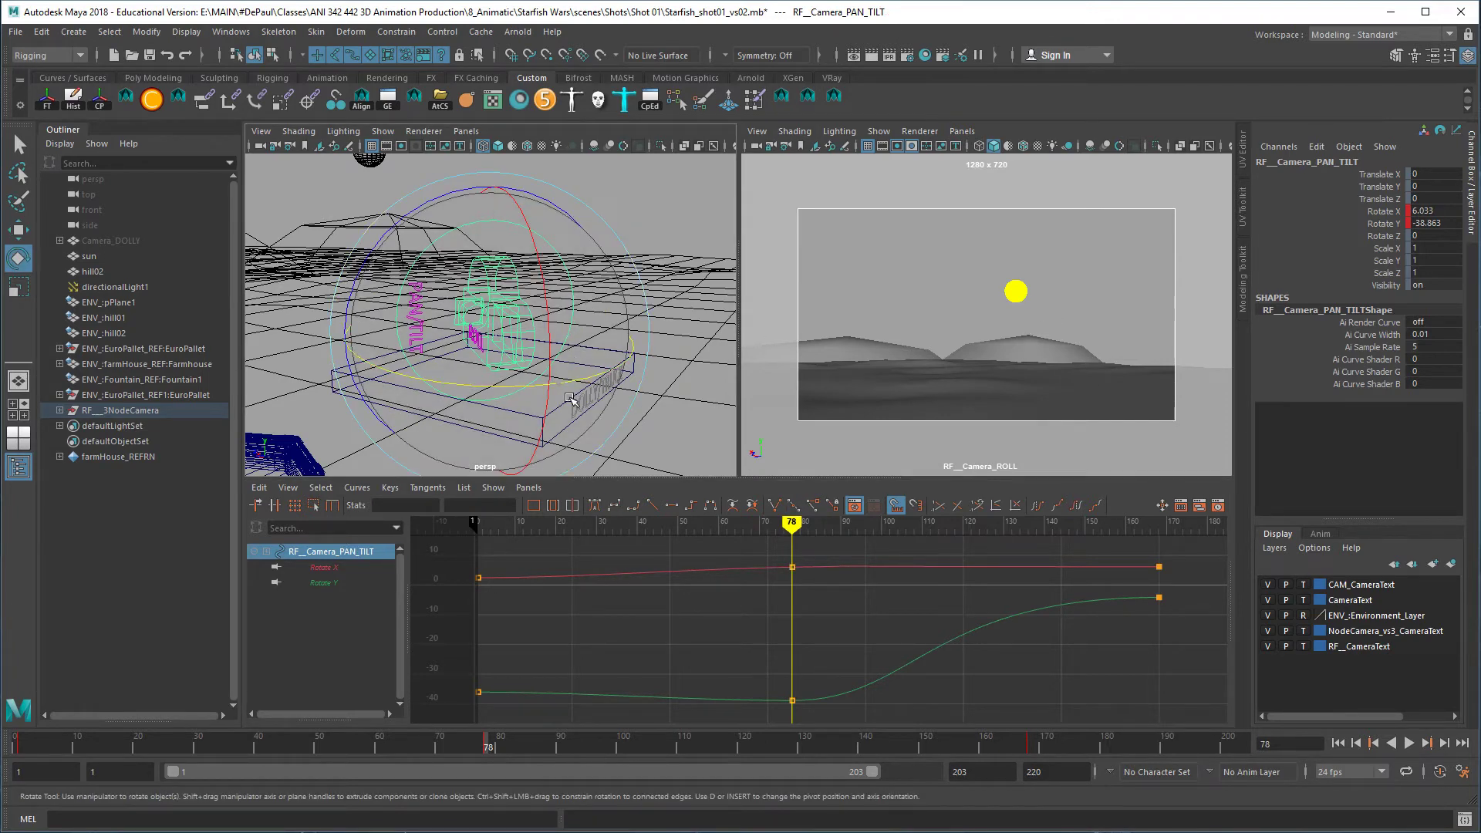
left_click_drag(572, 399, 583, 396)
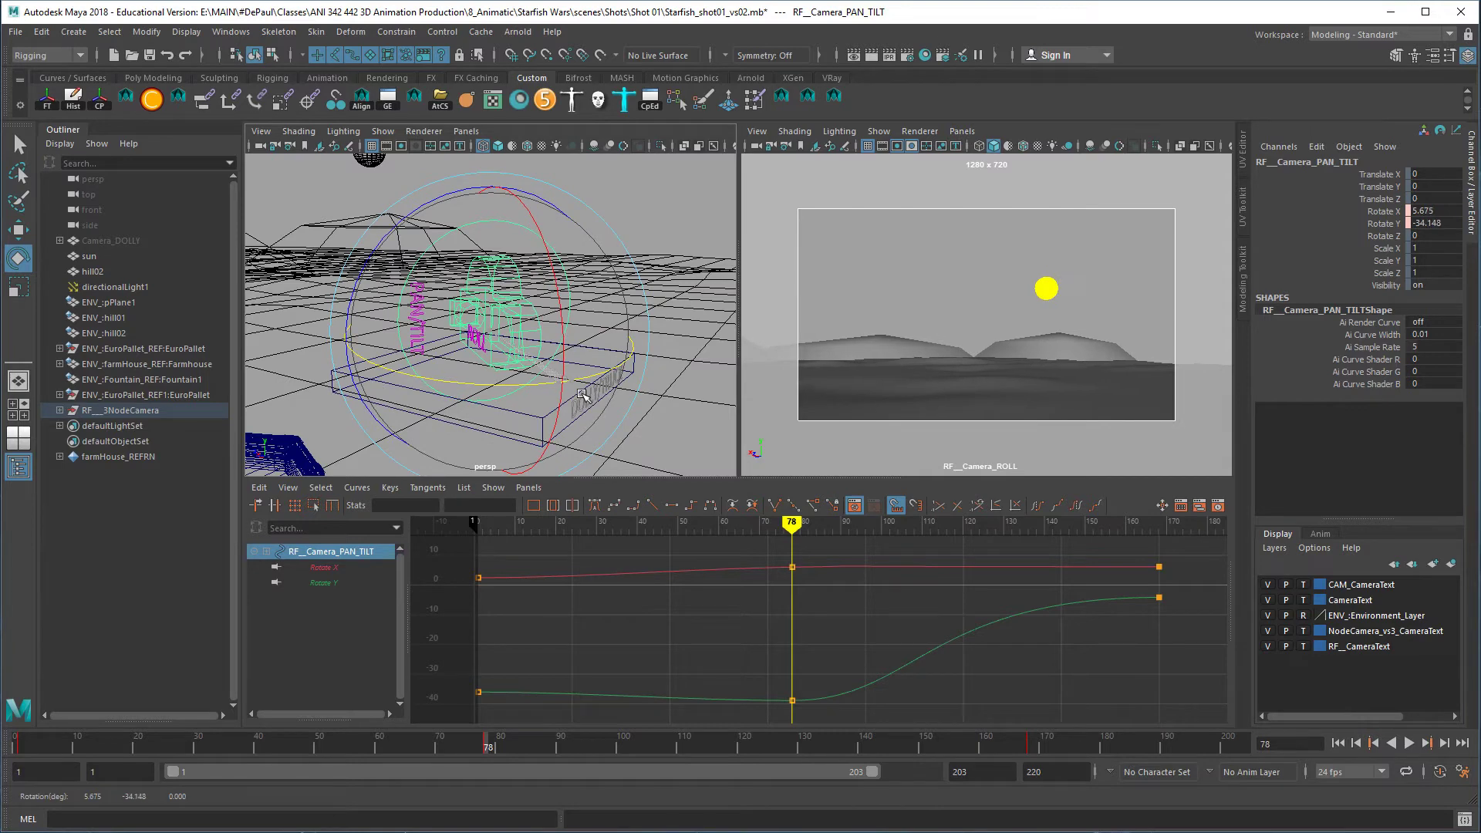
key("s")
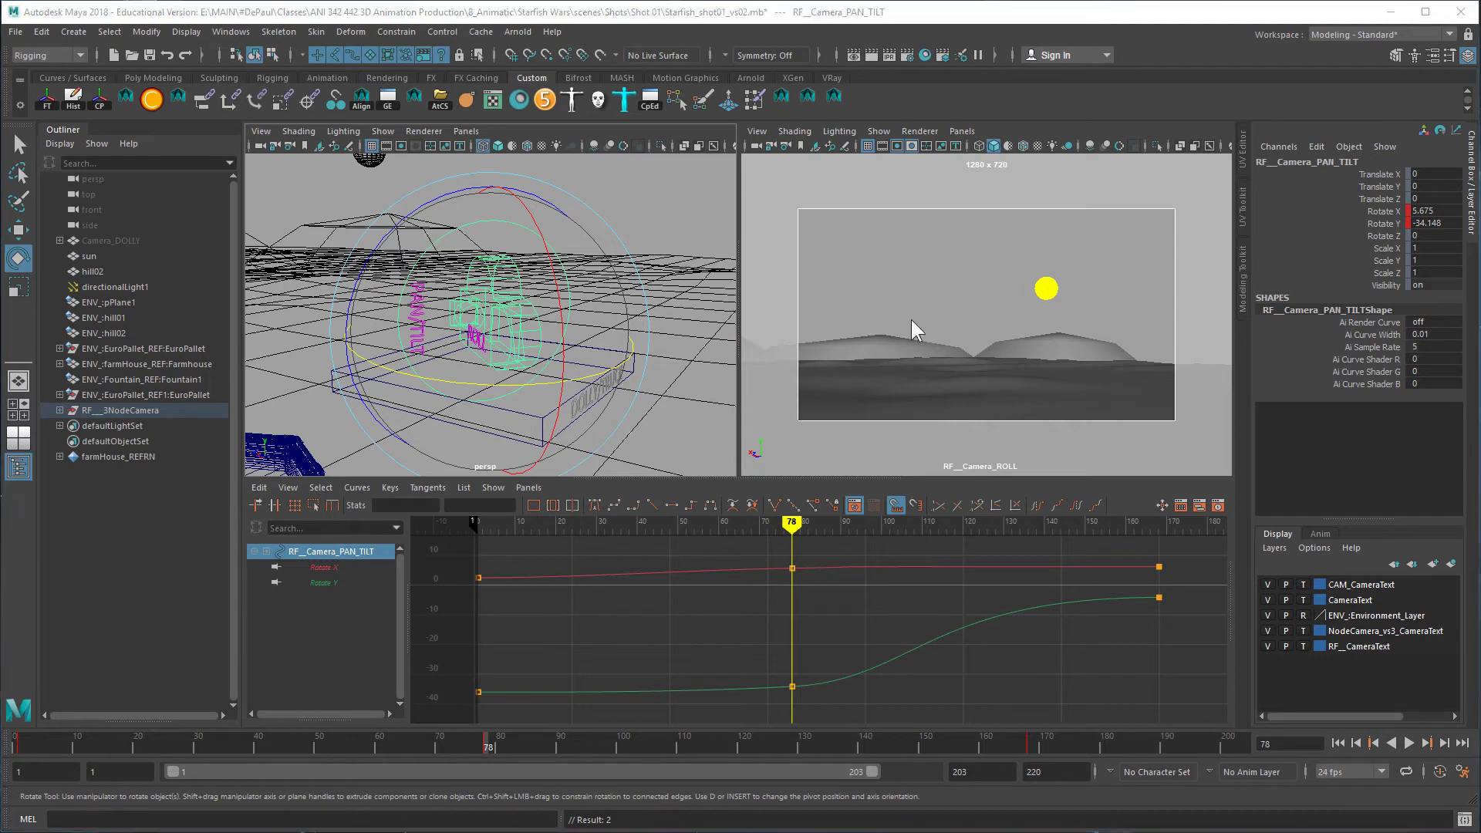
Play the camera move with its delayed pan from frame 1 in the enlarged RF__Camera_ROLL view
key("space")
left_click(1367, 745)
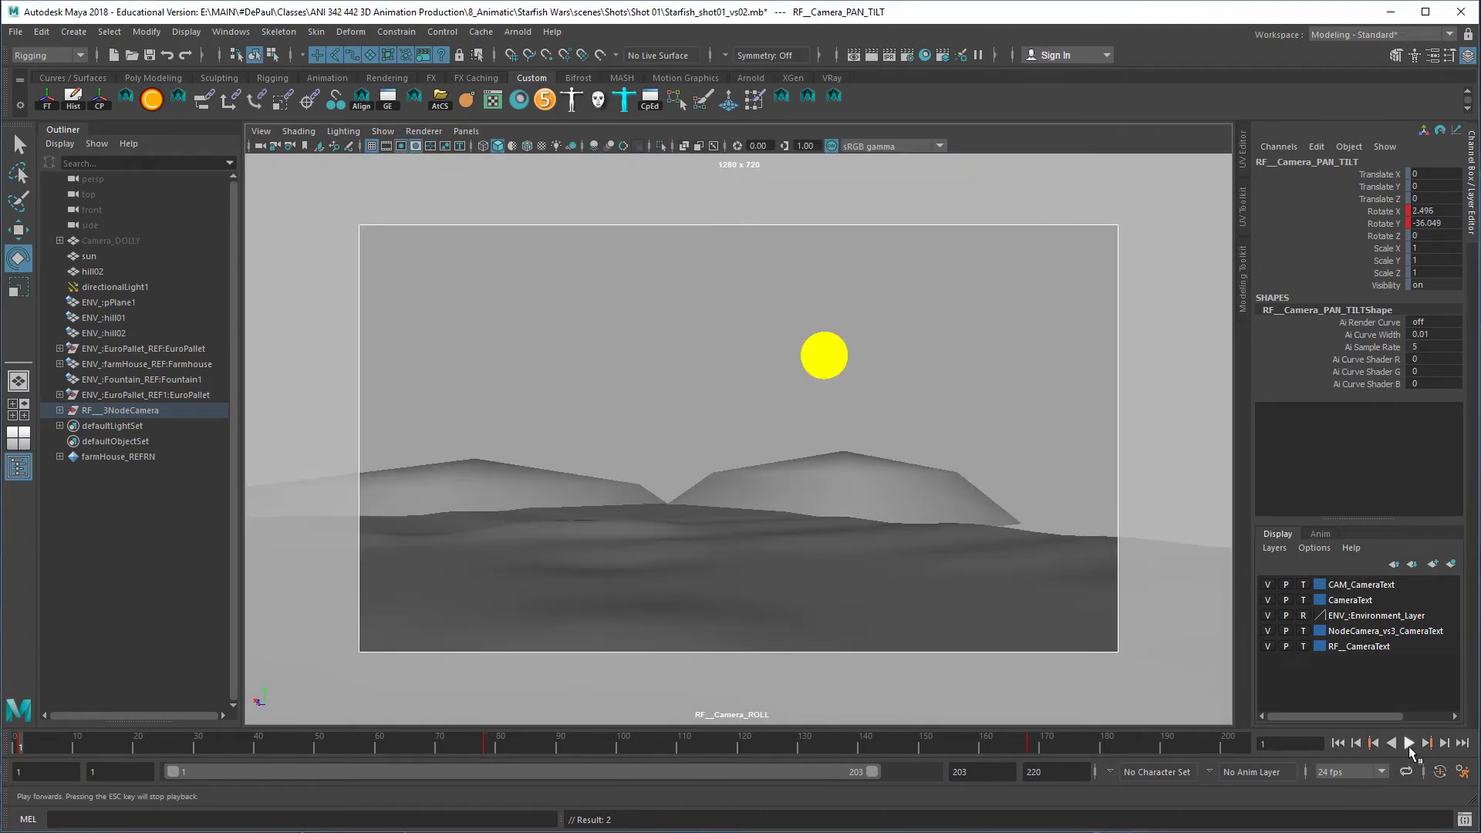
left_click(1412, 745)
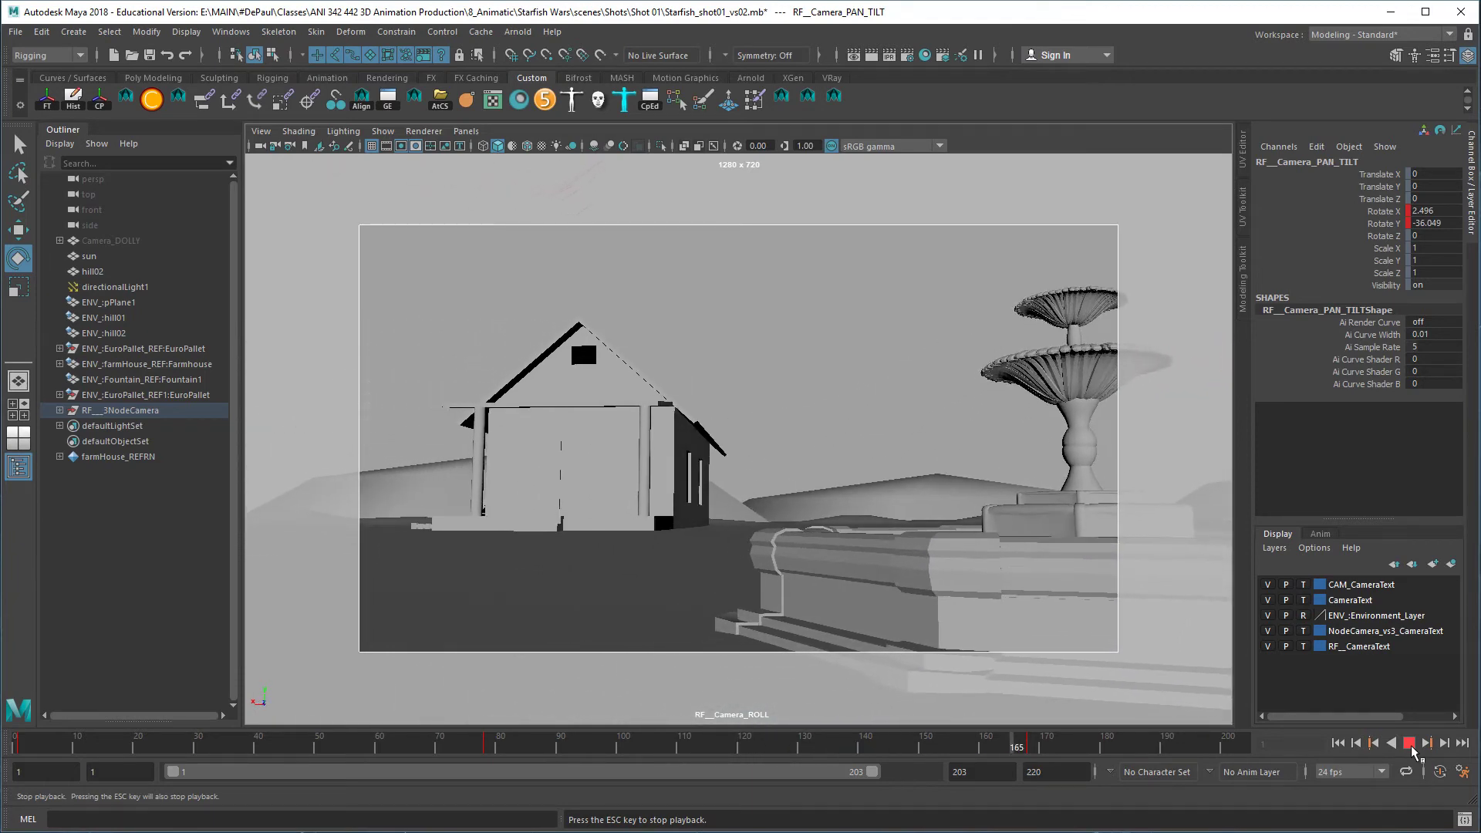
left_click(1410, 744)
key("space")
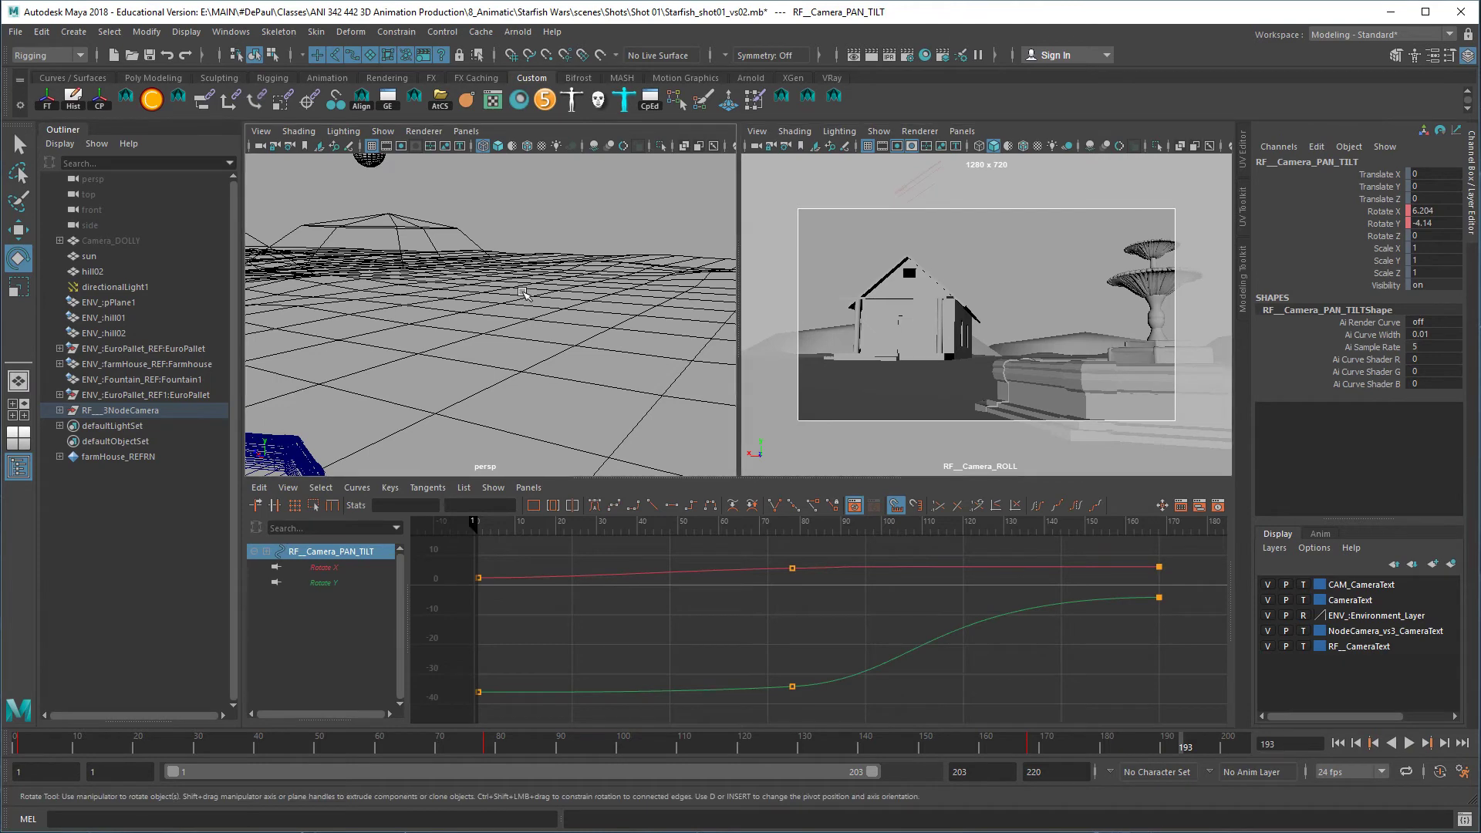
left_click_drag(525, 293, 710, 378, "alt")
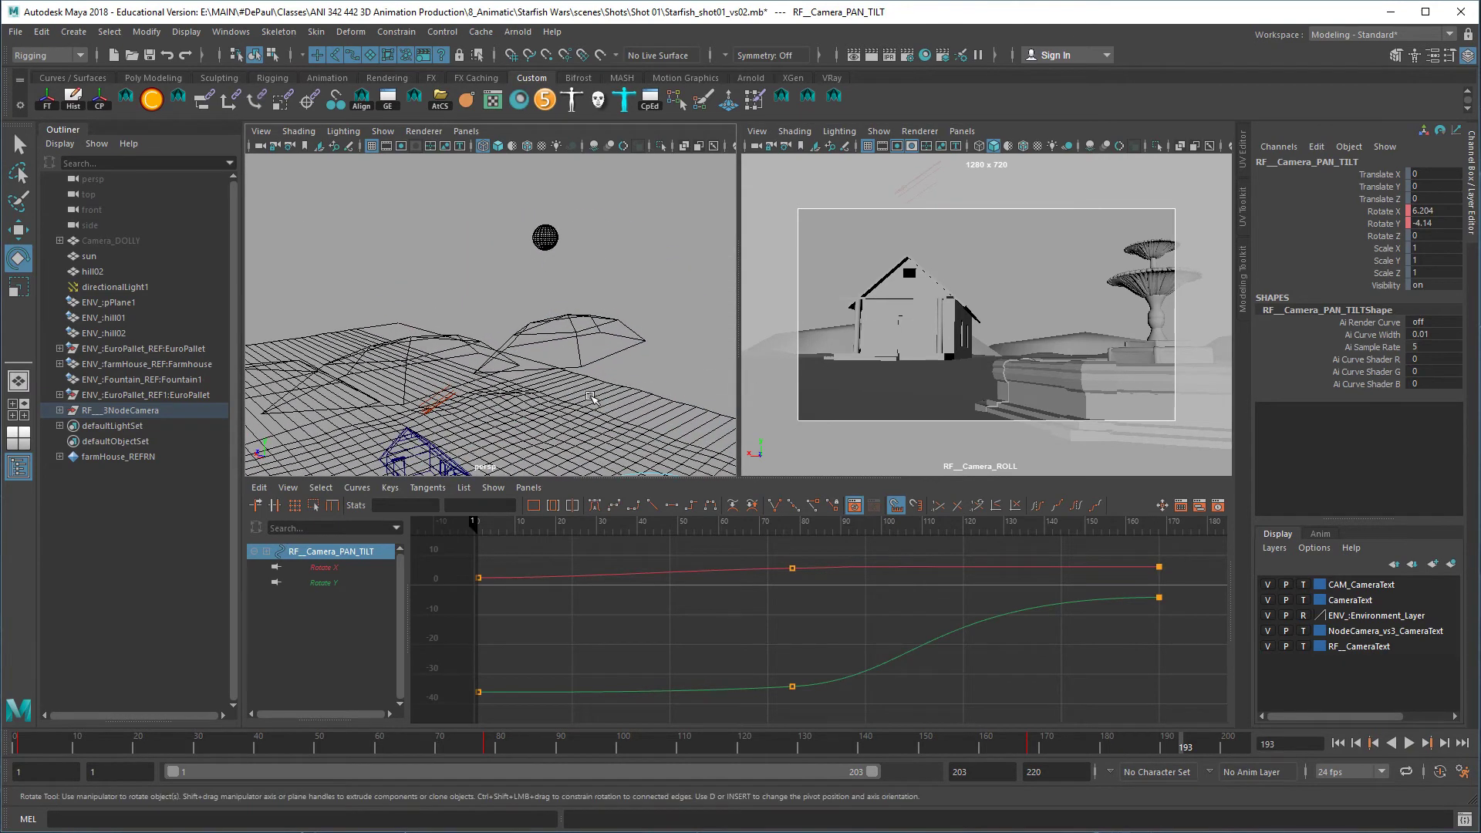
key("f")
mouse_move(617, 388)
left_mouse_down()
mouse_move(594, 390)
mouse_move(613, 389)
left_mouse_up()
key("ctrl+z")
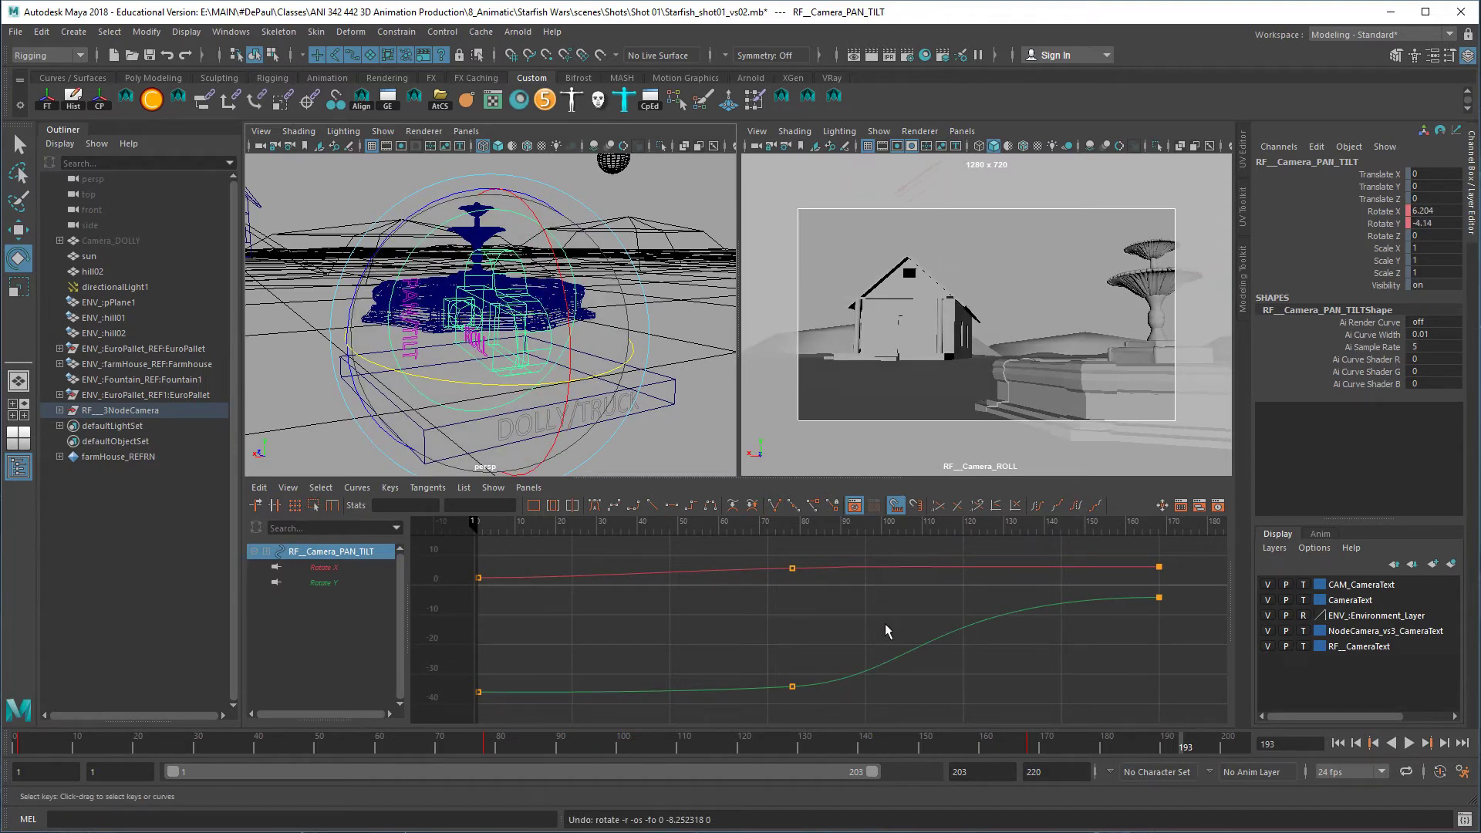
At frame 78, aim the PAN_TILT control at the farmhouse with Rotate Y about 0.5 and Rotate X about -0.1, and key it
left_click_drag(821, 632, 793, 632)
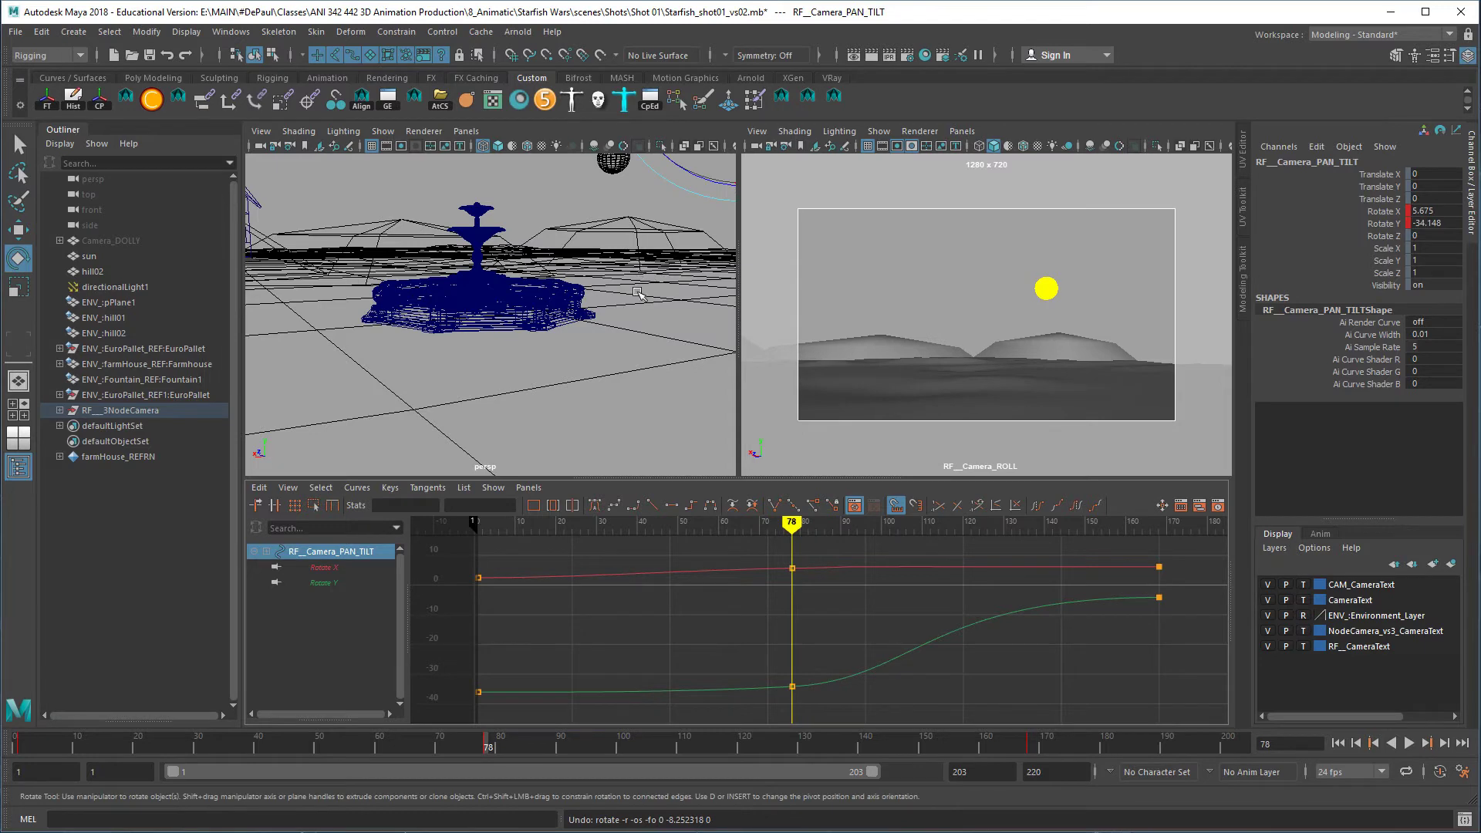
key("f")
mouse_move(617, 388)
left_mouse_down()
mouse_move(596, 401)
mouse_move(604, 378)
left_mouse_up()
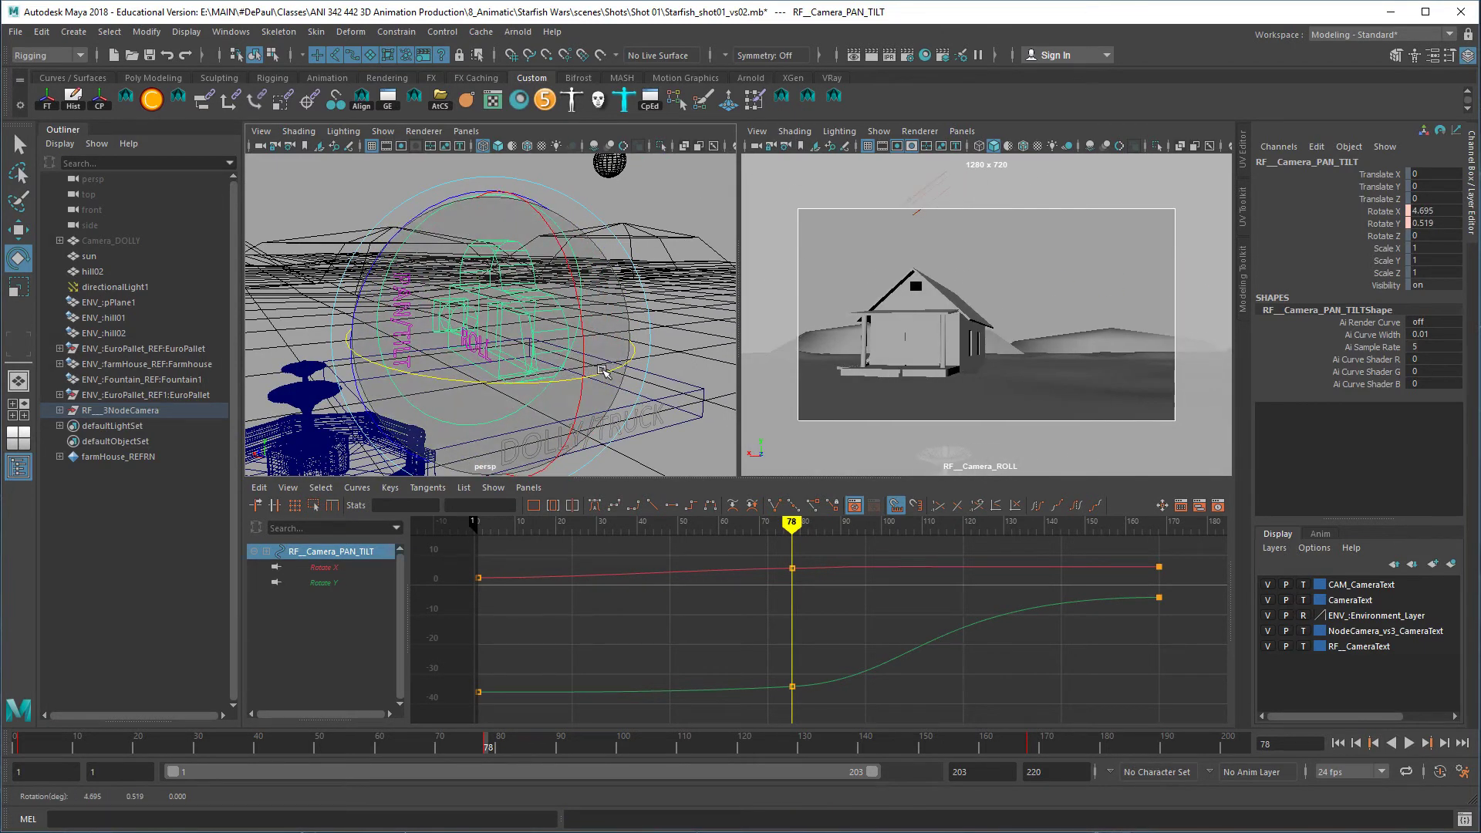
key("s")
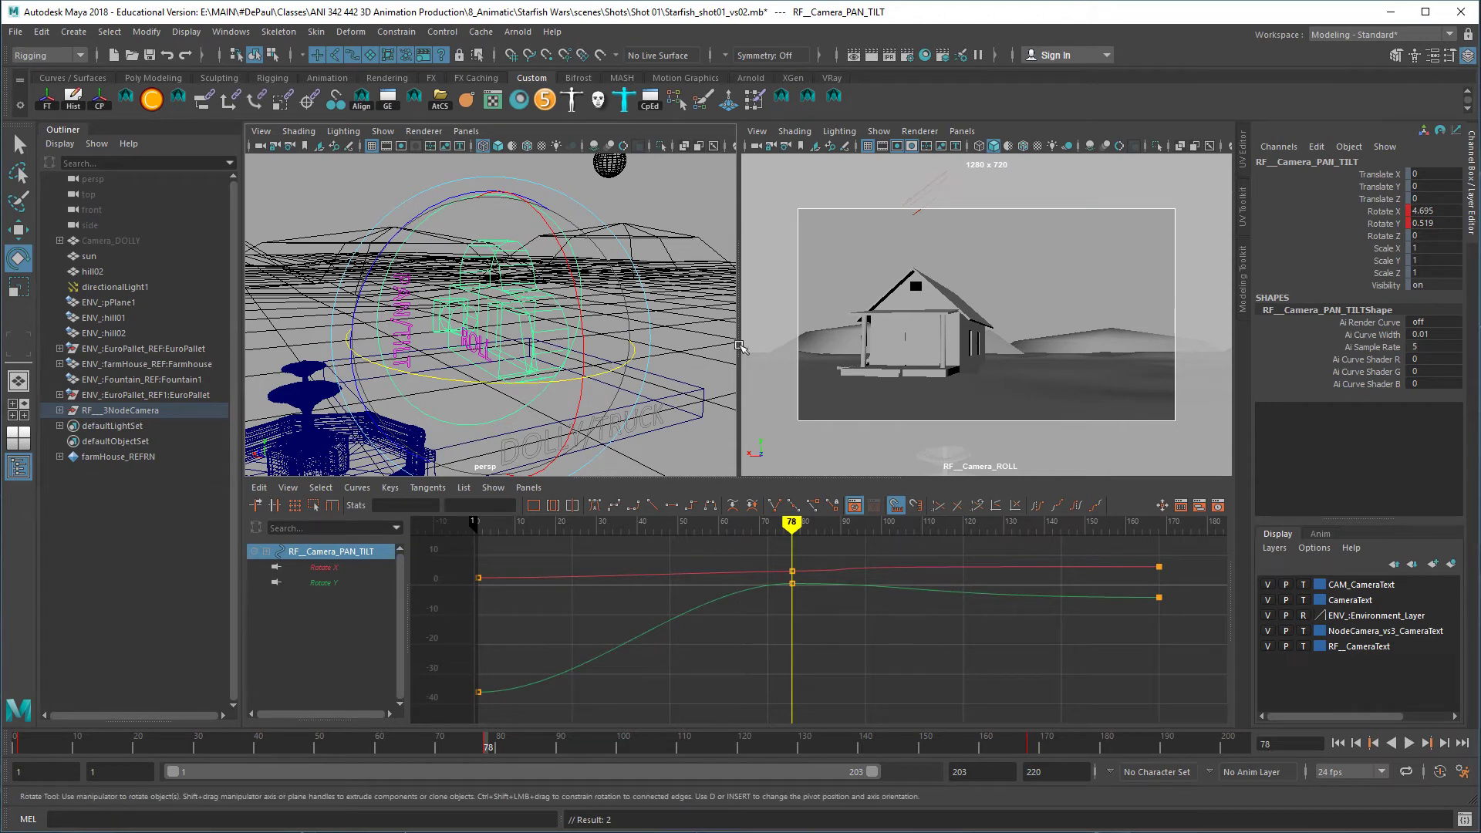
left_click_drag(589, 325, 591, 339)
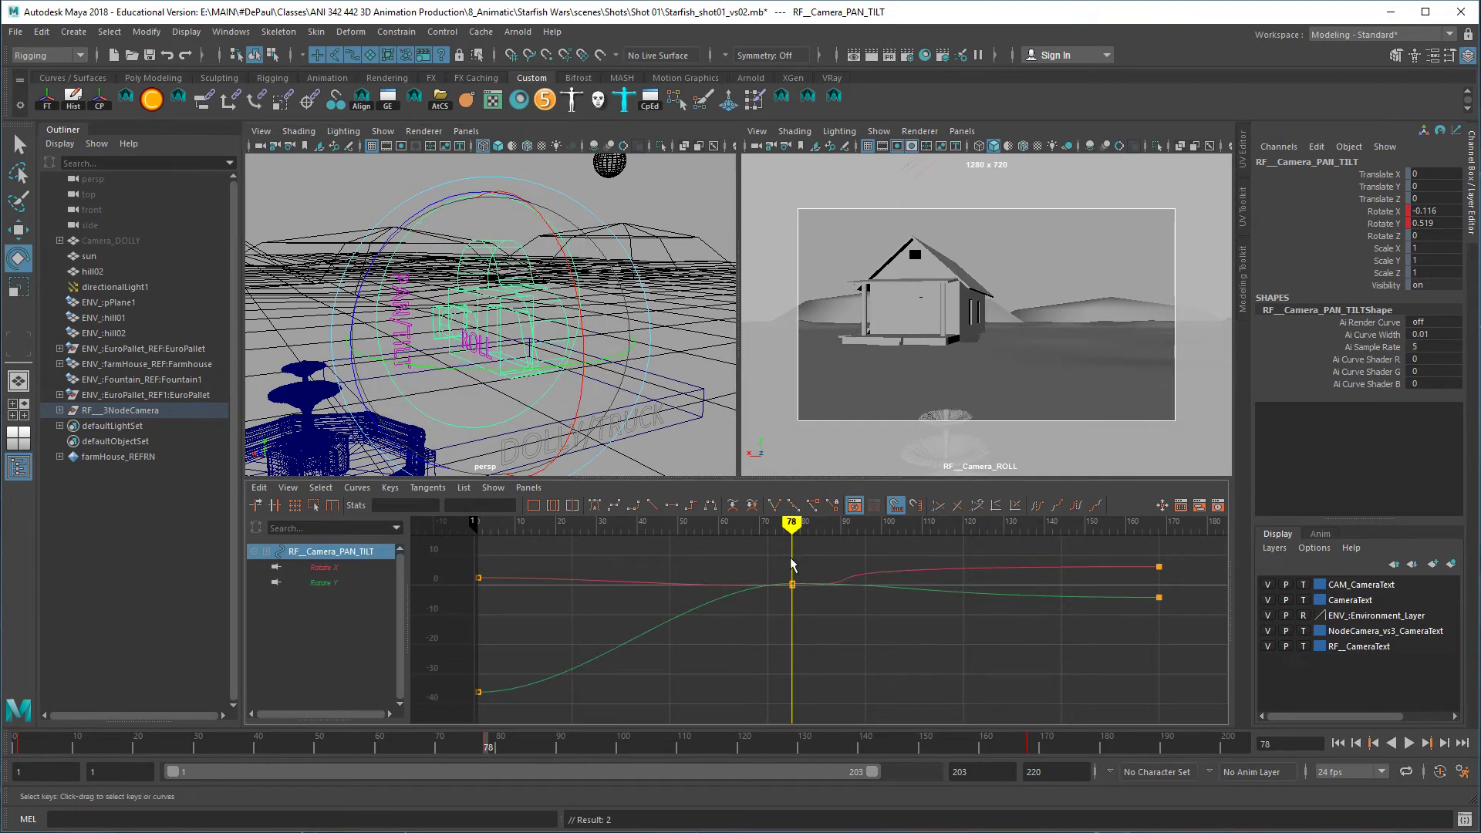
Shorten the Rotate X end key's incoming handle by 43 frames toward frame 168
left_click_drag(1068, 559, 1157, 592)
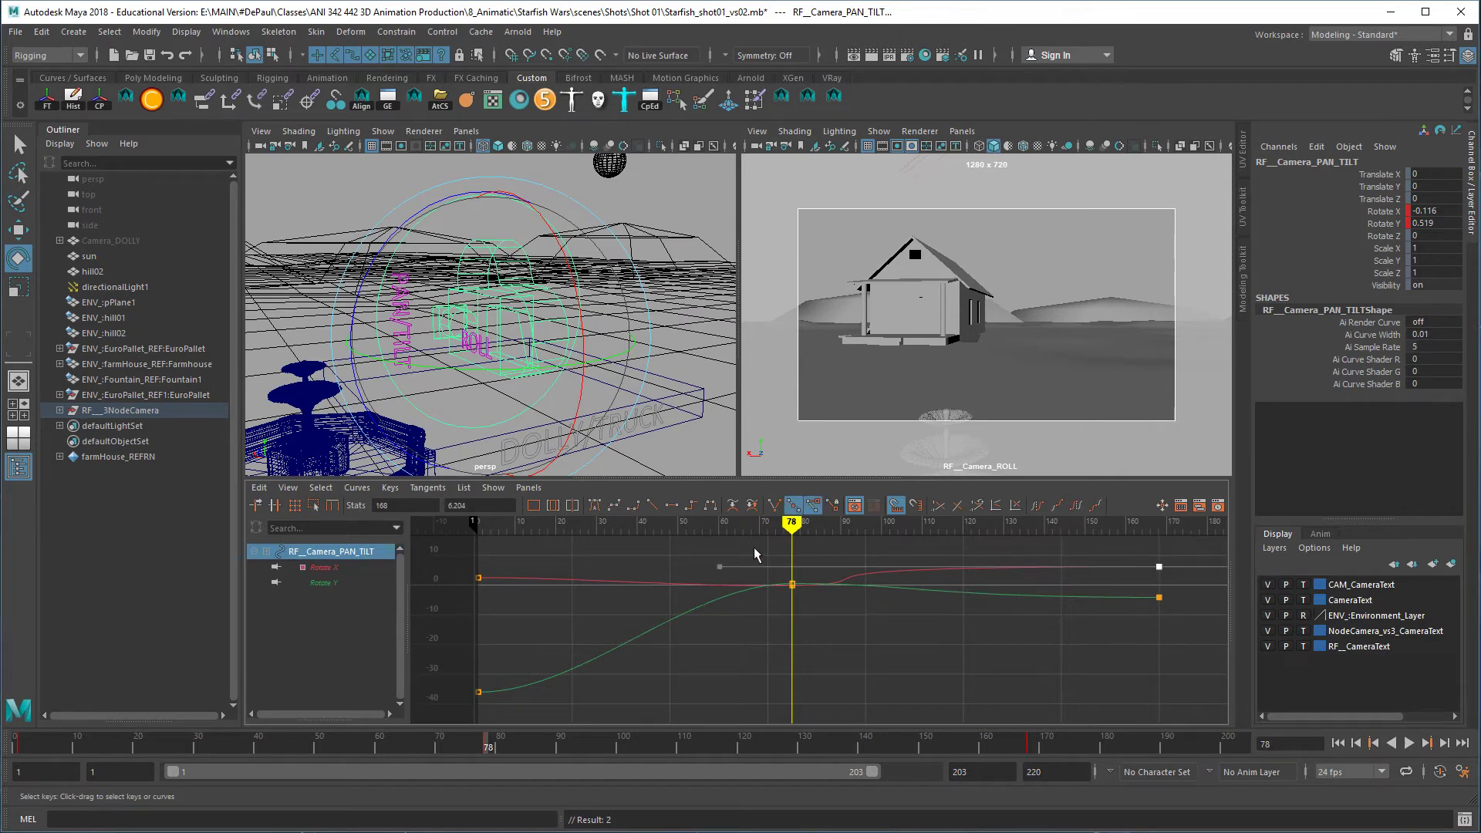
left_click_drag(679, 550, 778, 595)
key("w")
middle_click_drag(756, 621, 944, 627, "shift")
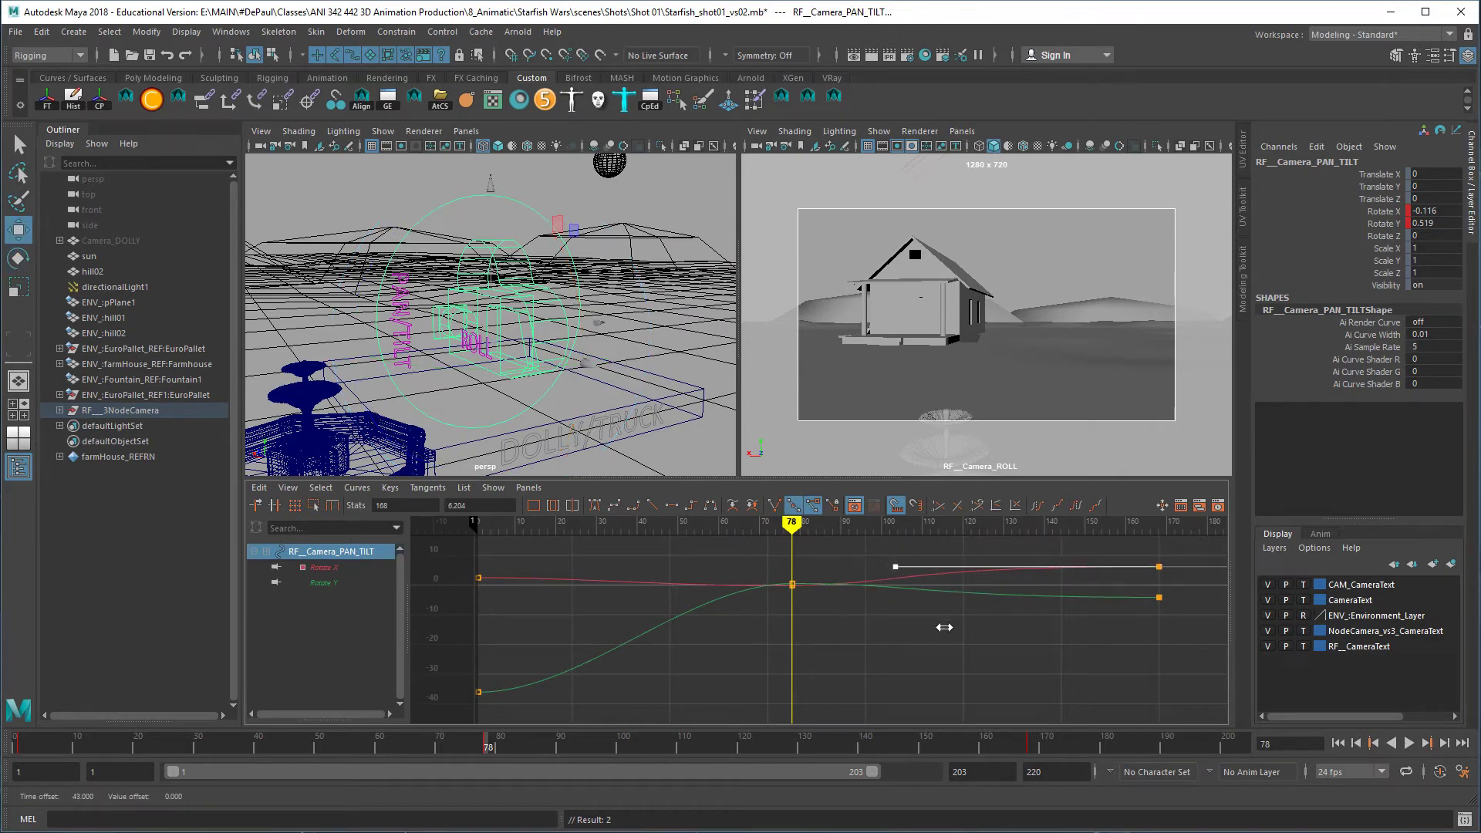
left_click(998, 687)
Replay the camera move with the early farmhouse aim from frame 1 in the enlarged camera view
left_click(1374, 742)
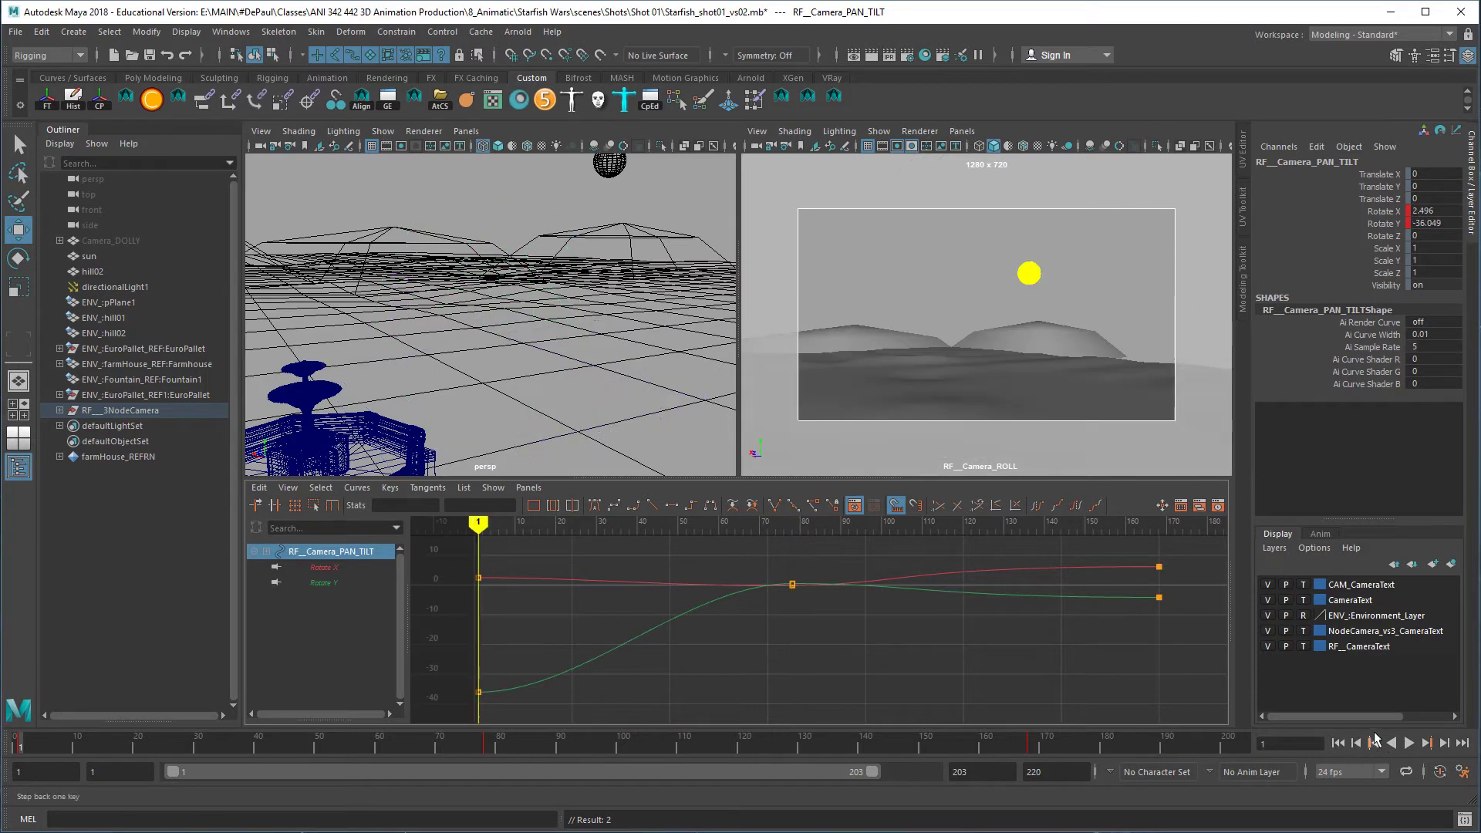
key("space")
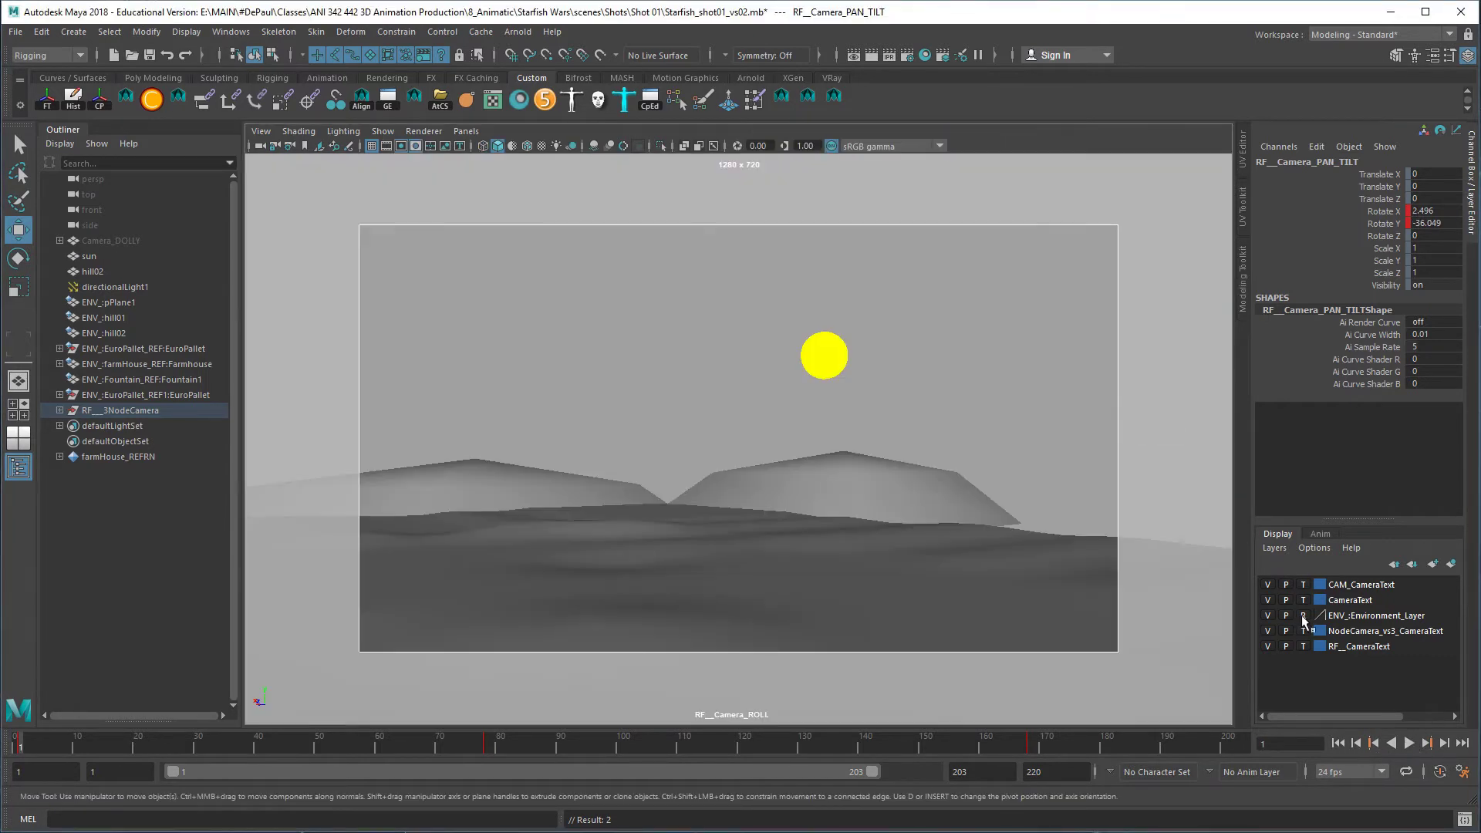
left_click(1412, 743)
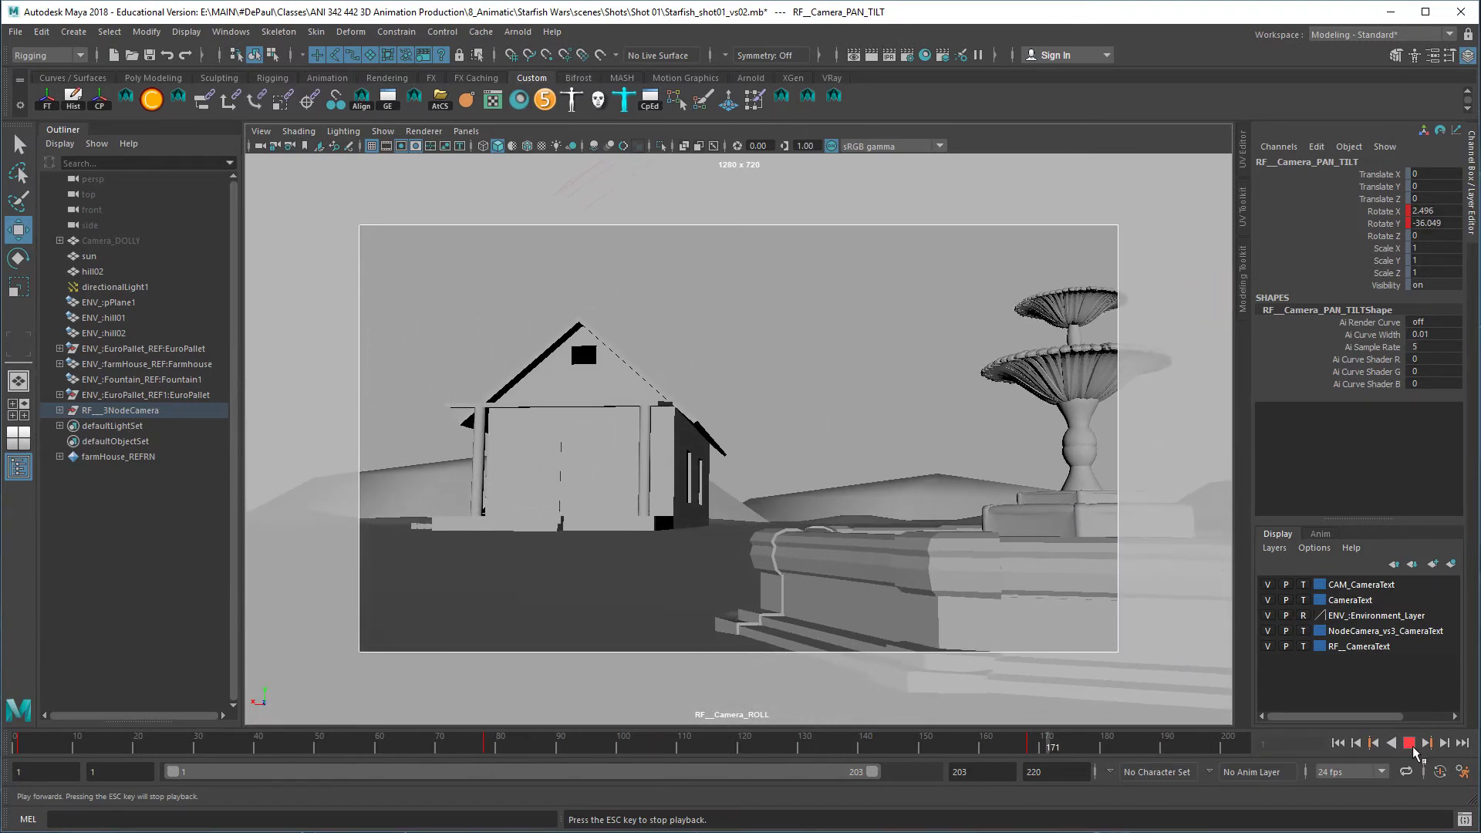
key("Escape")
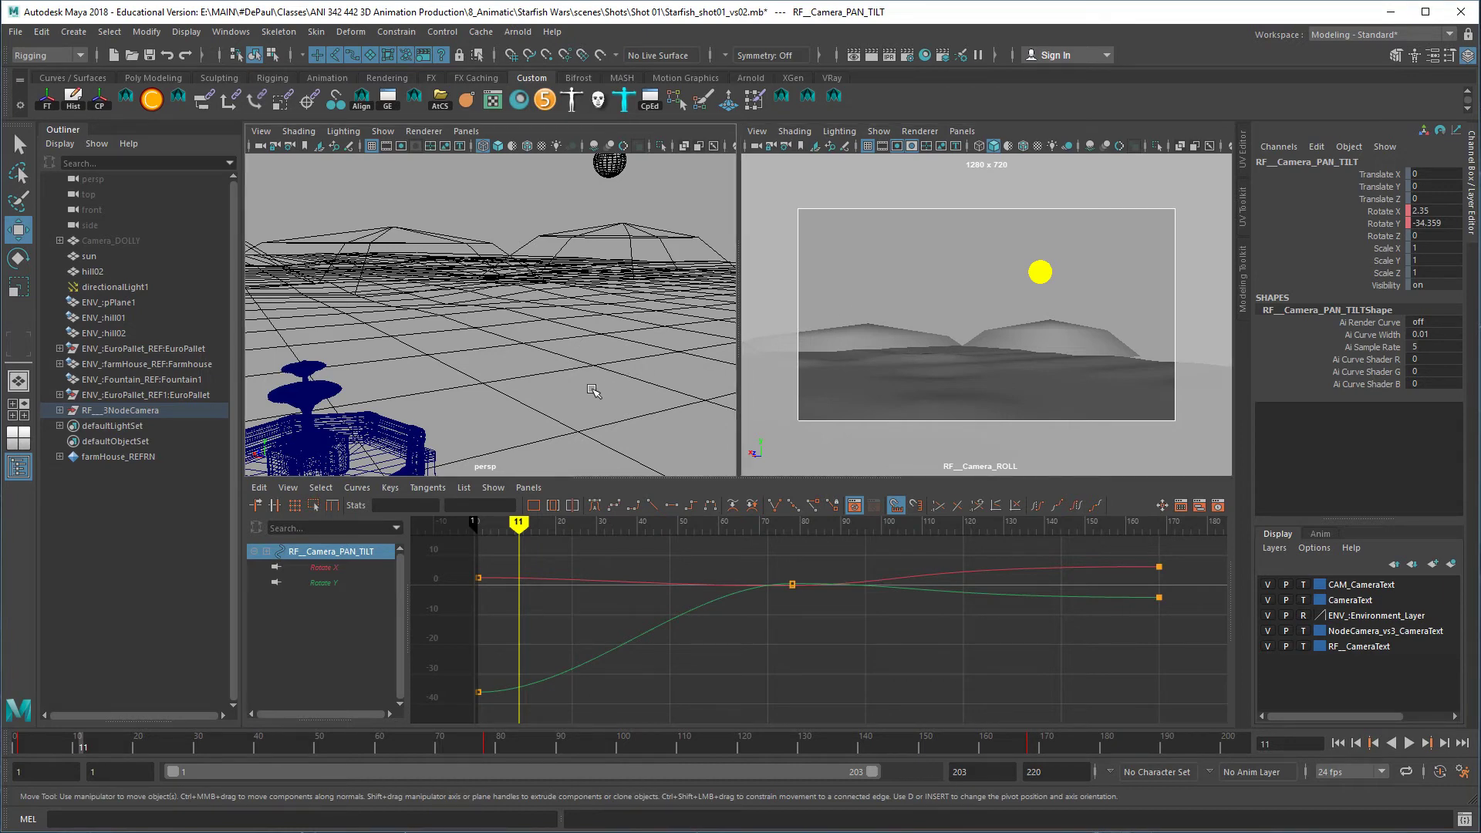
Survey the whole farmhouse scene in the perspective view, then frame the camera rig and inspect it up close
key("a")
left_click_drag(615, 386, 667, 428, "alt")
right_click_drag(667, 428, 525, 235, "alt")
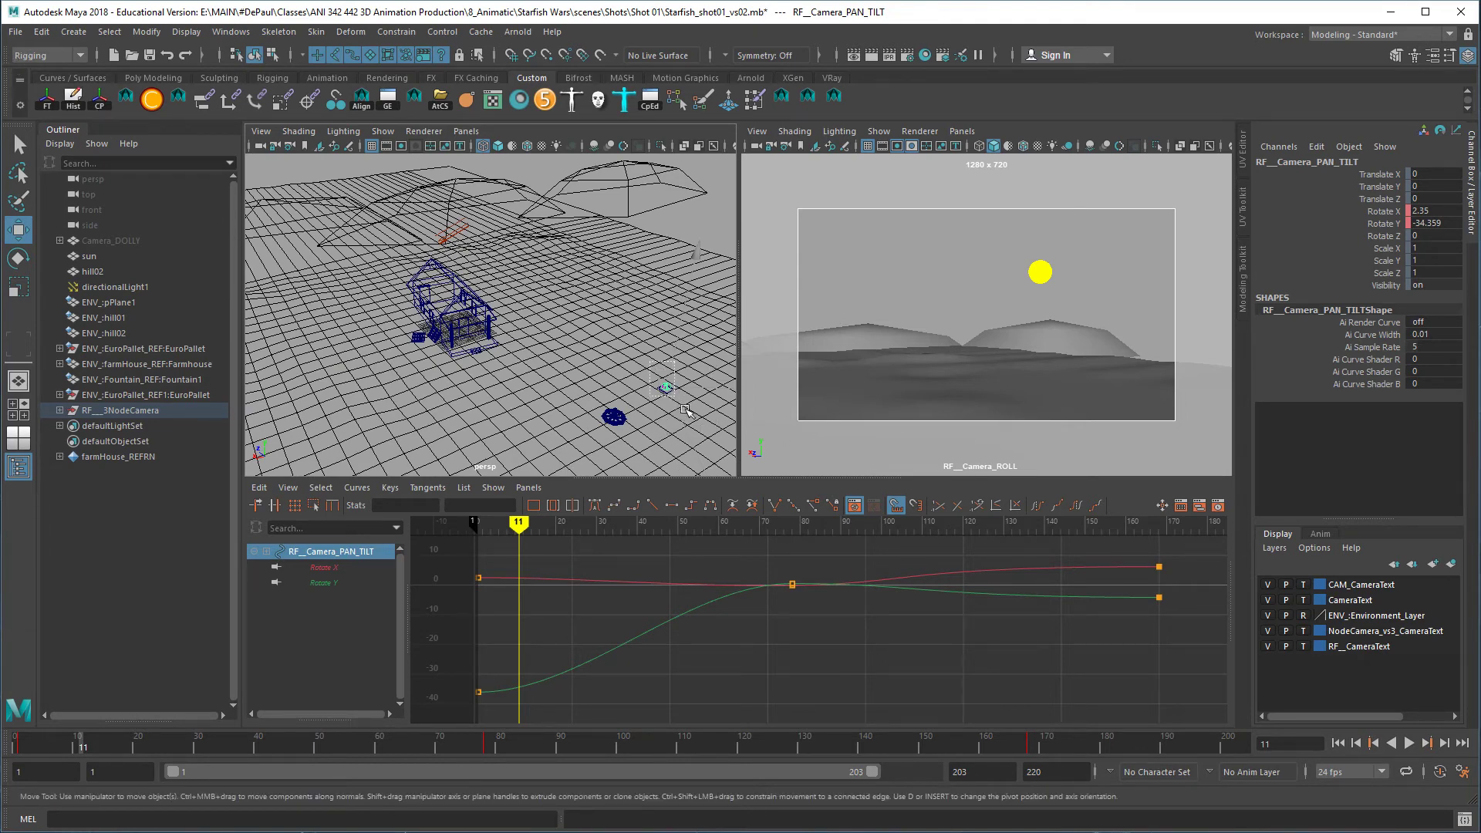
left_click(666, 385)
key("f")
left_click_drag(655, 389, 599, 347, "alt")
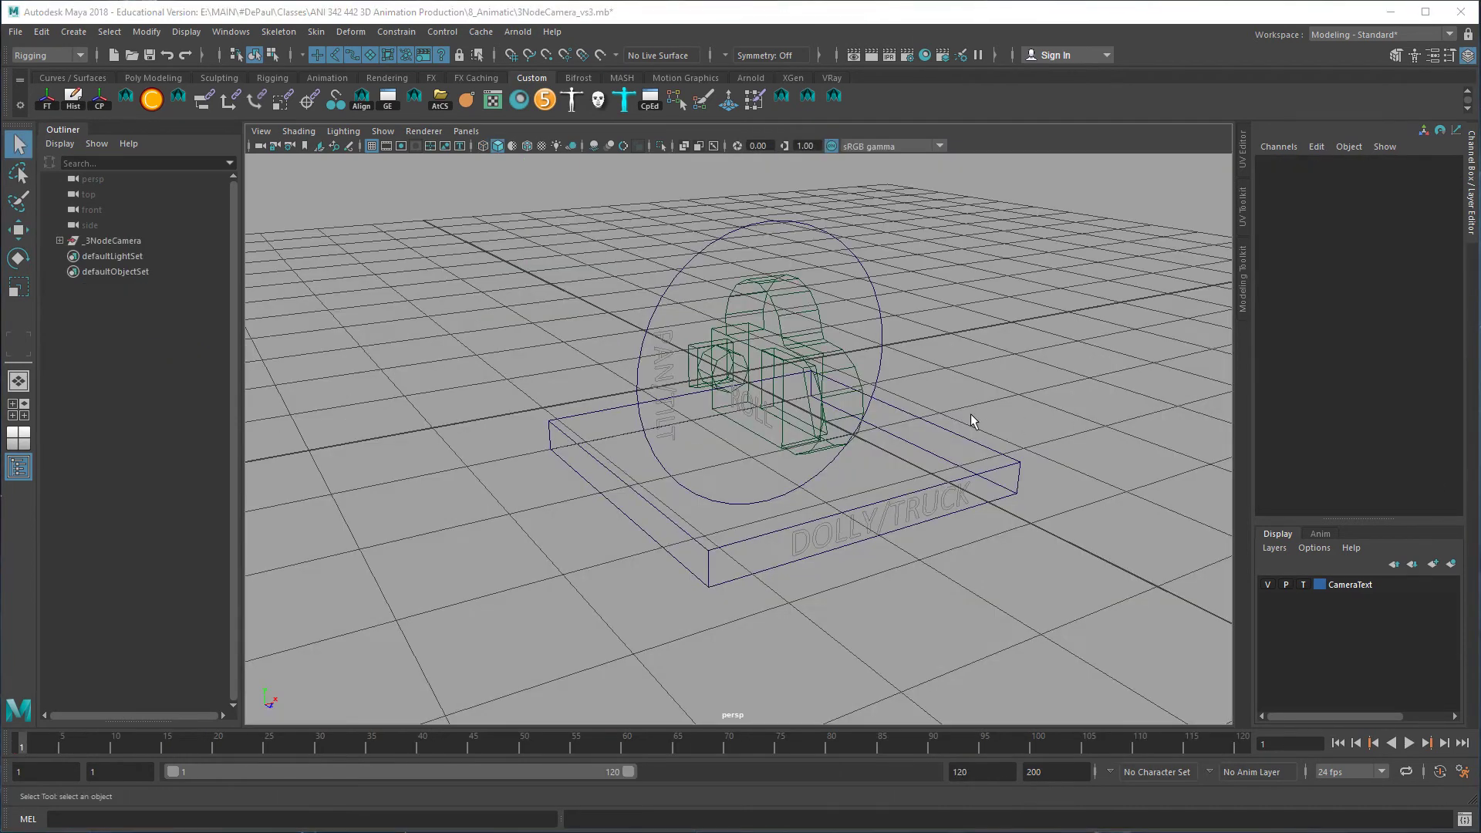
In the 3NodeCamera_vs3 scene, examine the rig's DOLLY/TRUCK base and select its Camera_PAN_TILT control
mouse_move(862, 422)
left_mouse_down("alt")
mouse_move(979, 417)
mouse_move(843, 420)
mouse_move(933, 423)
mouse_move(870, 423)
mouse_move(887, 424)
left_mouse_up("alt")
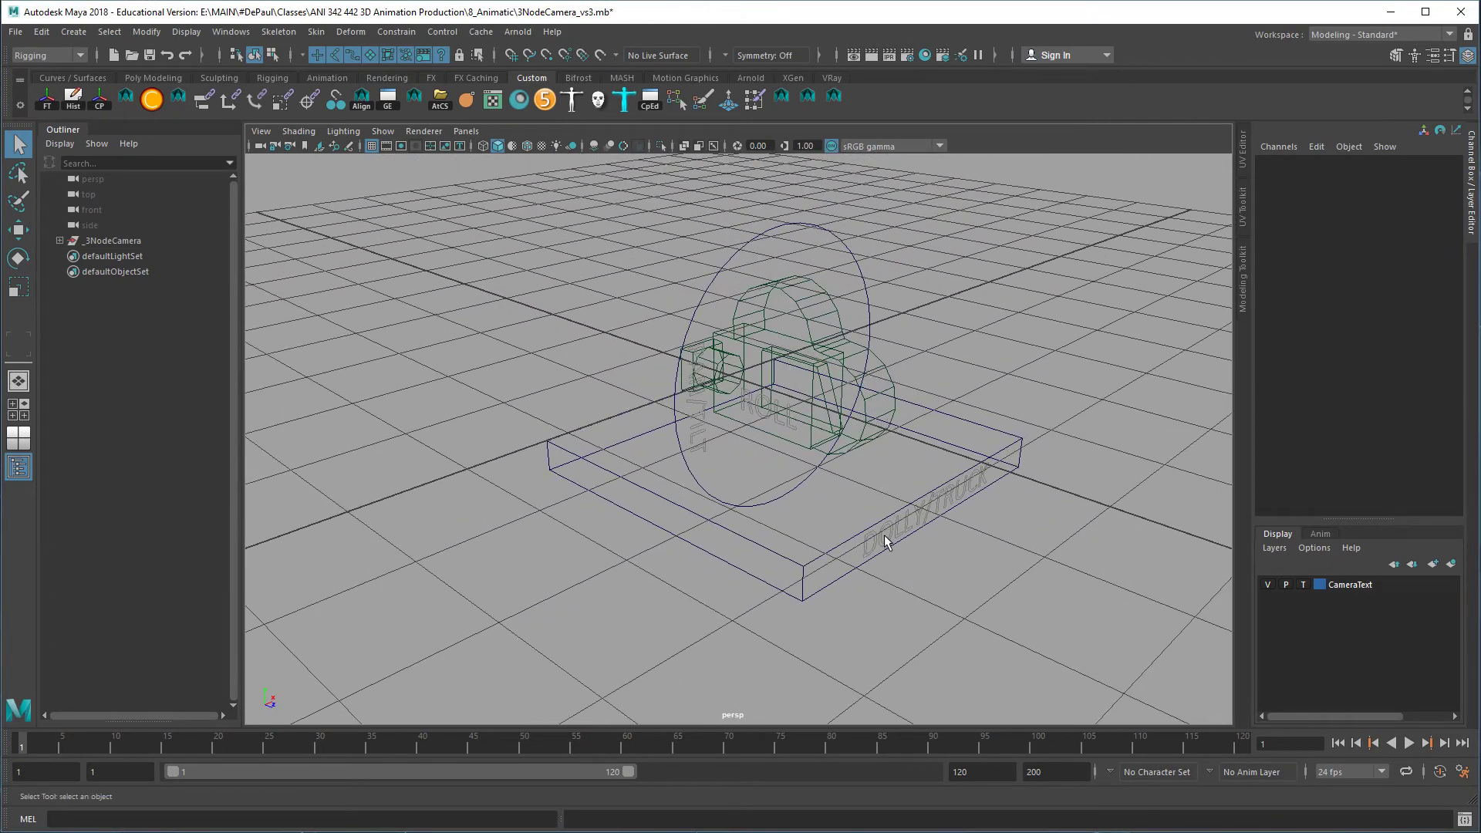
left_click_drag(870, 513, 901, 550)
left_click(870, 311)
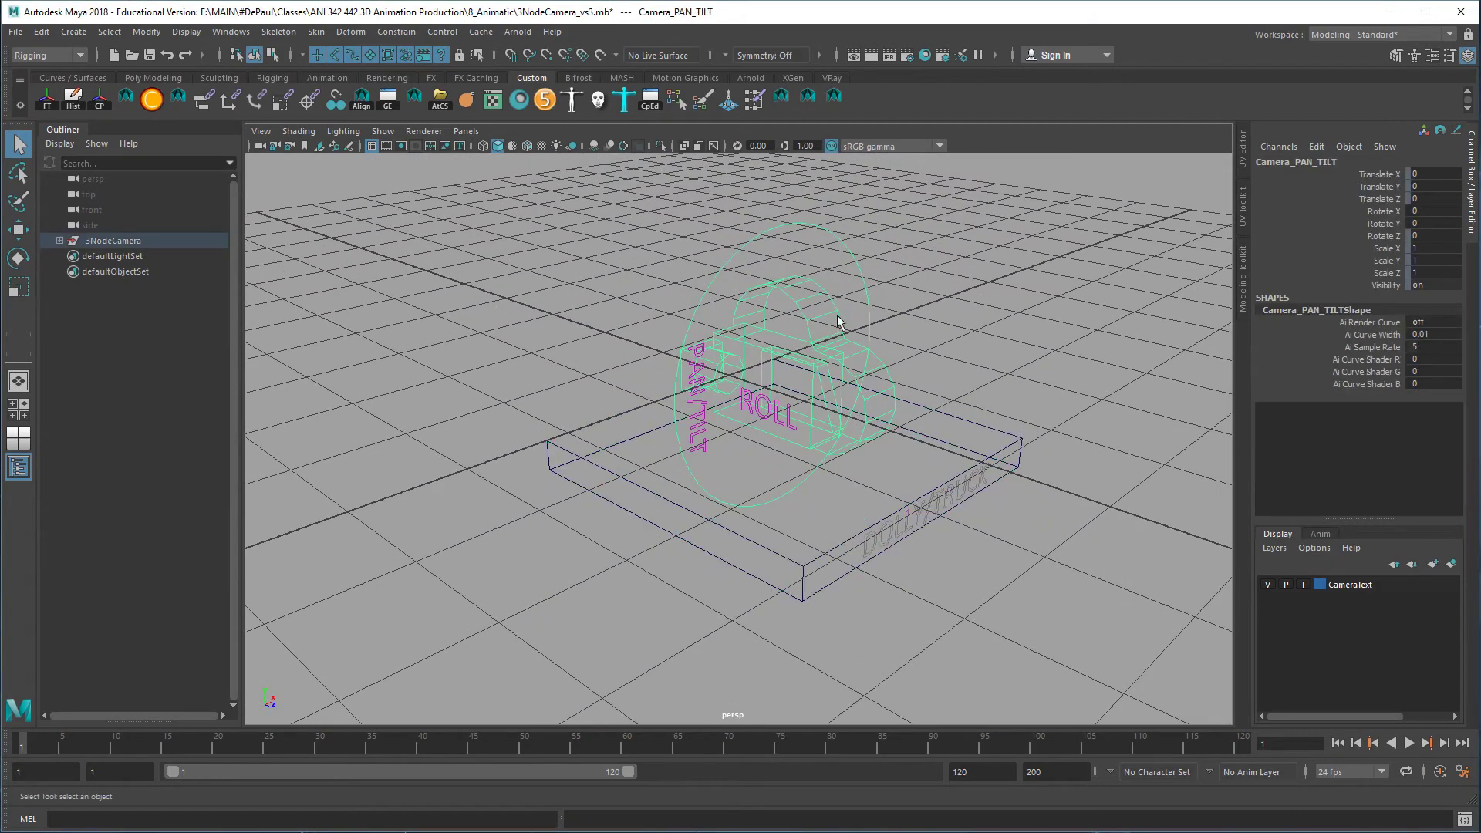
Review what the Camera_ROLL camera and the Camera_PAN_TILT ring each control, then clear the selection
left_click(818, 309)
left_click_drag(840, 344, 737, 439, "alt")
left_click_drag(861, 494, 877, 496, "alt")
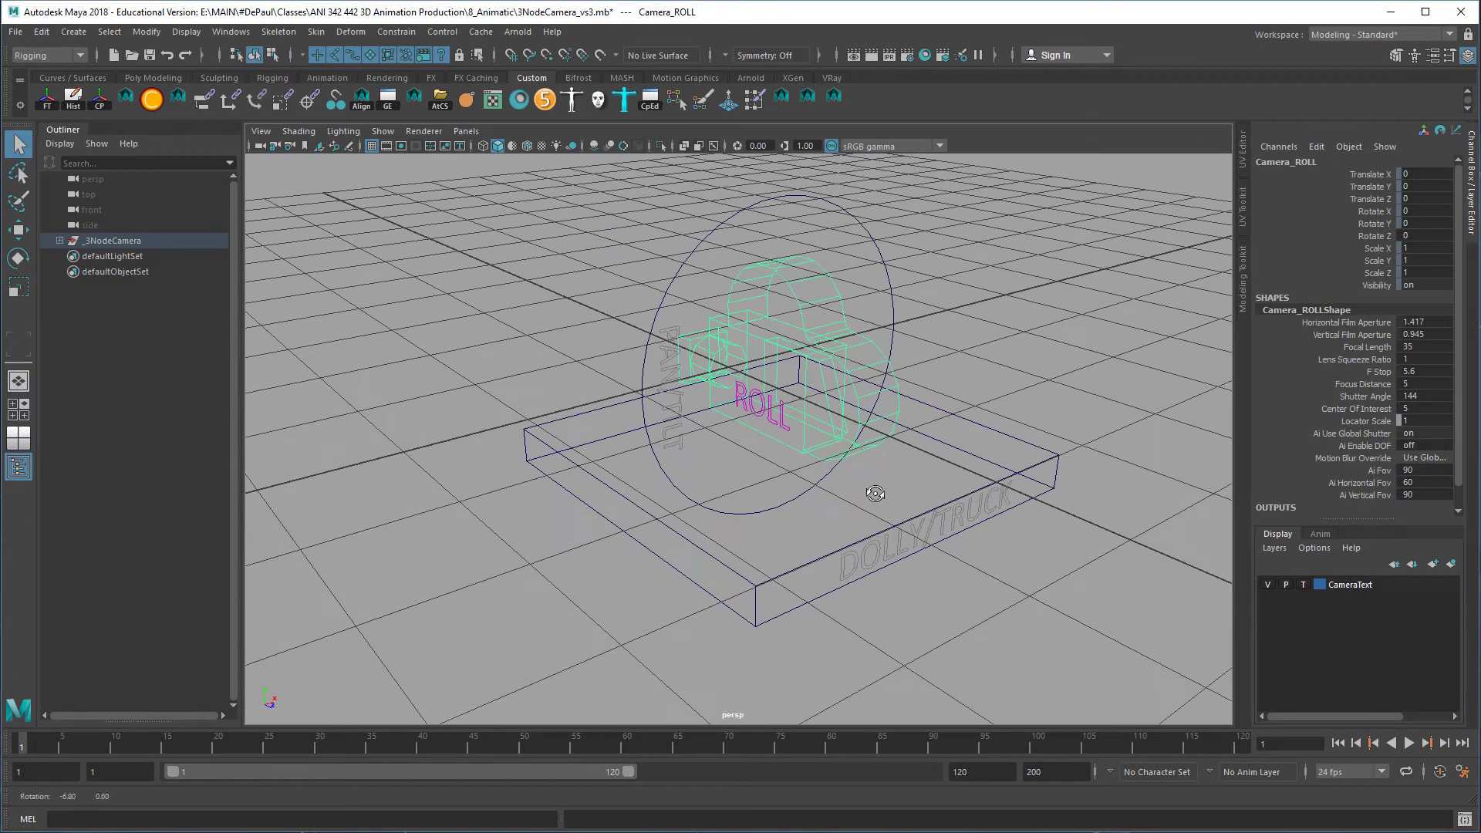
left_click(890, 317)
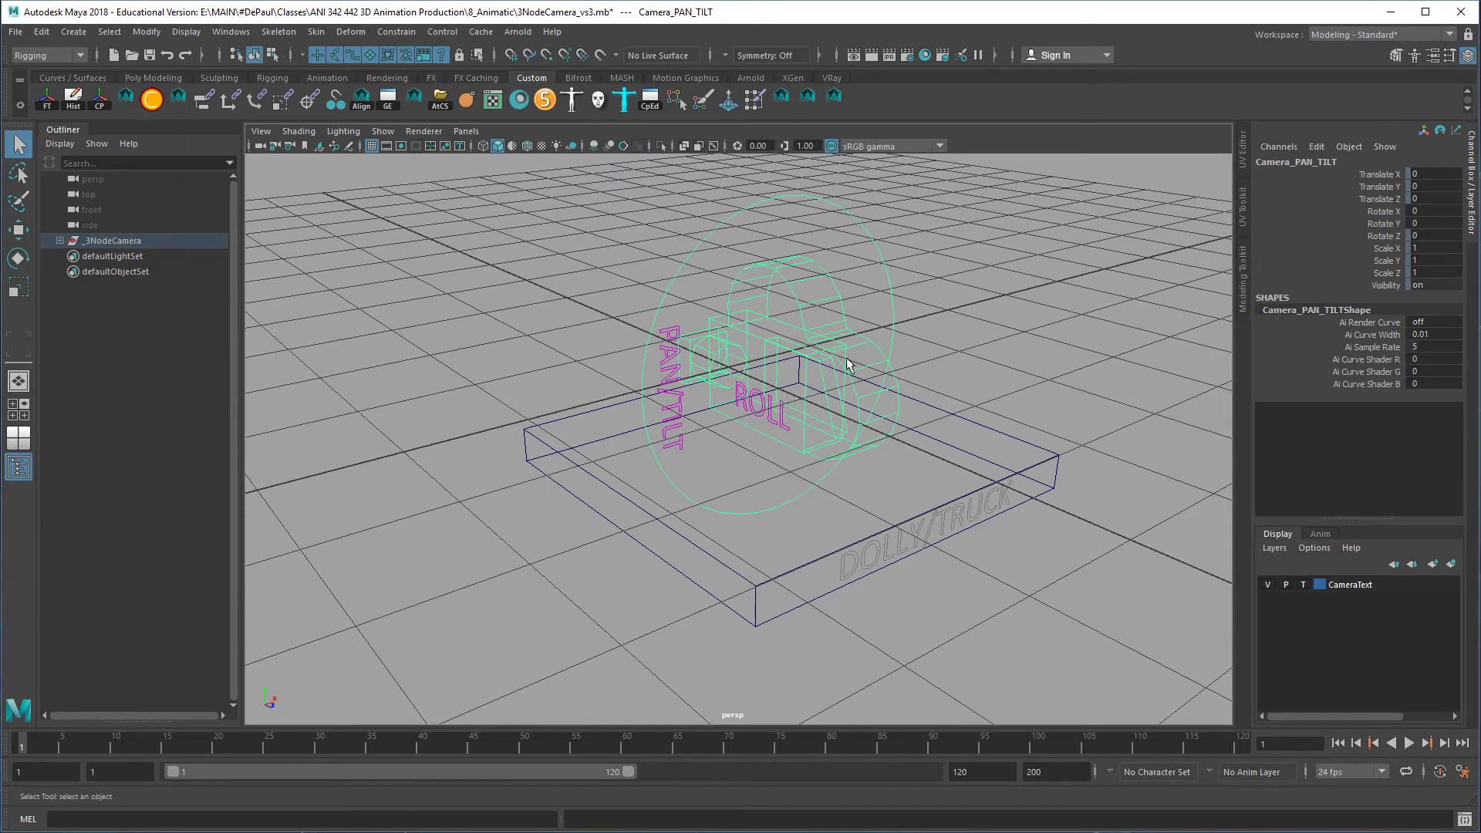
left_click_drag(962, 360, 926, 407, "alt")
left_click(951, 403)
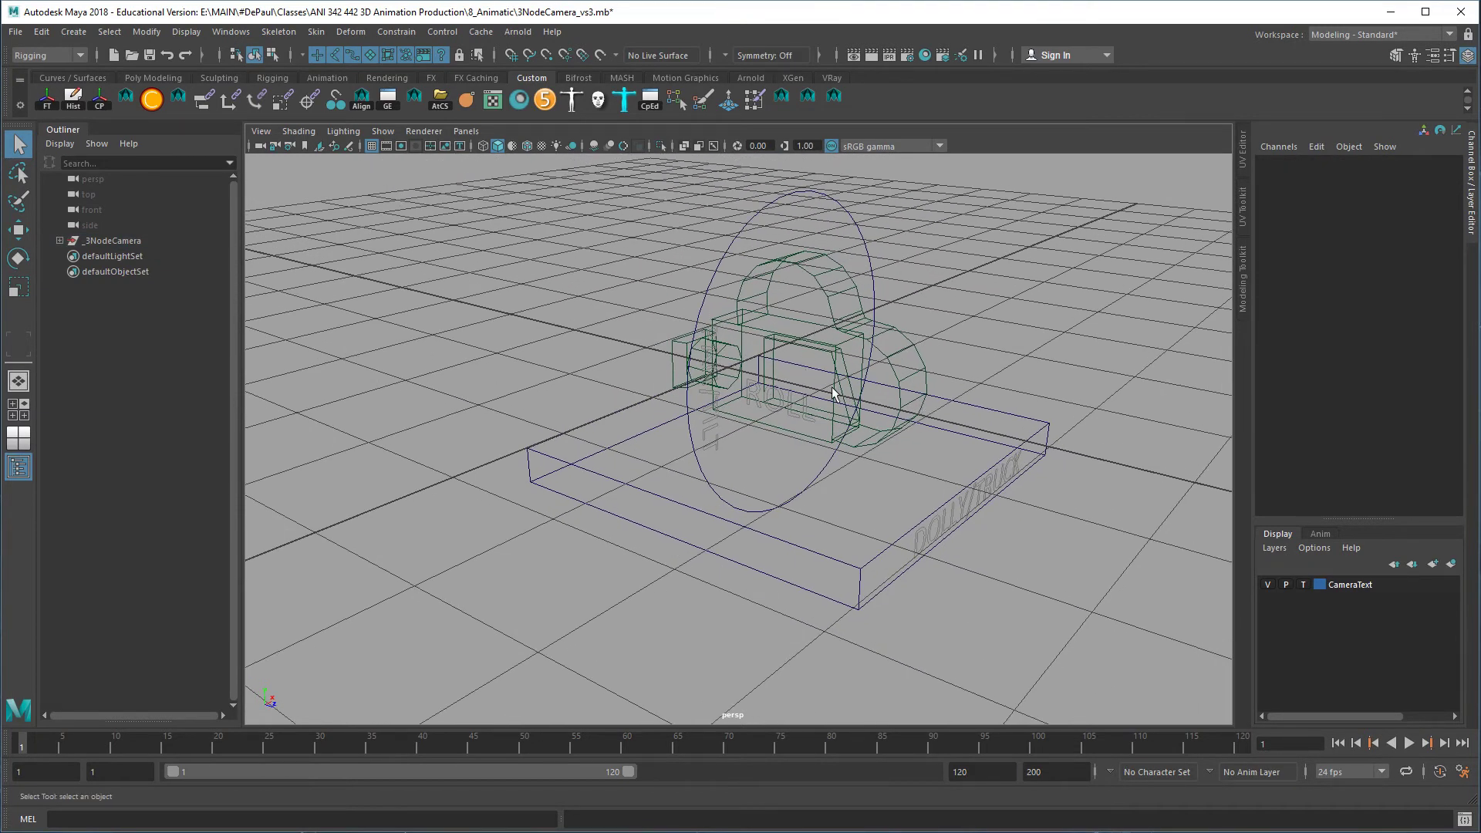
Expand the _3NodeCamera hierarchy down to Camera_PAN_TILT and delete the Labels group
left_click(60, 241)
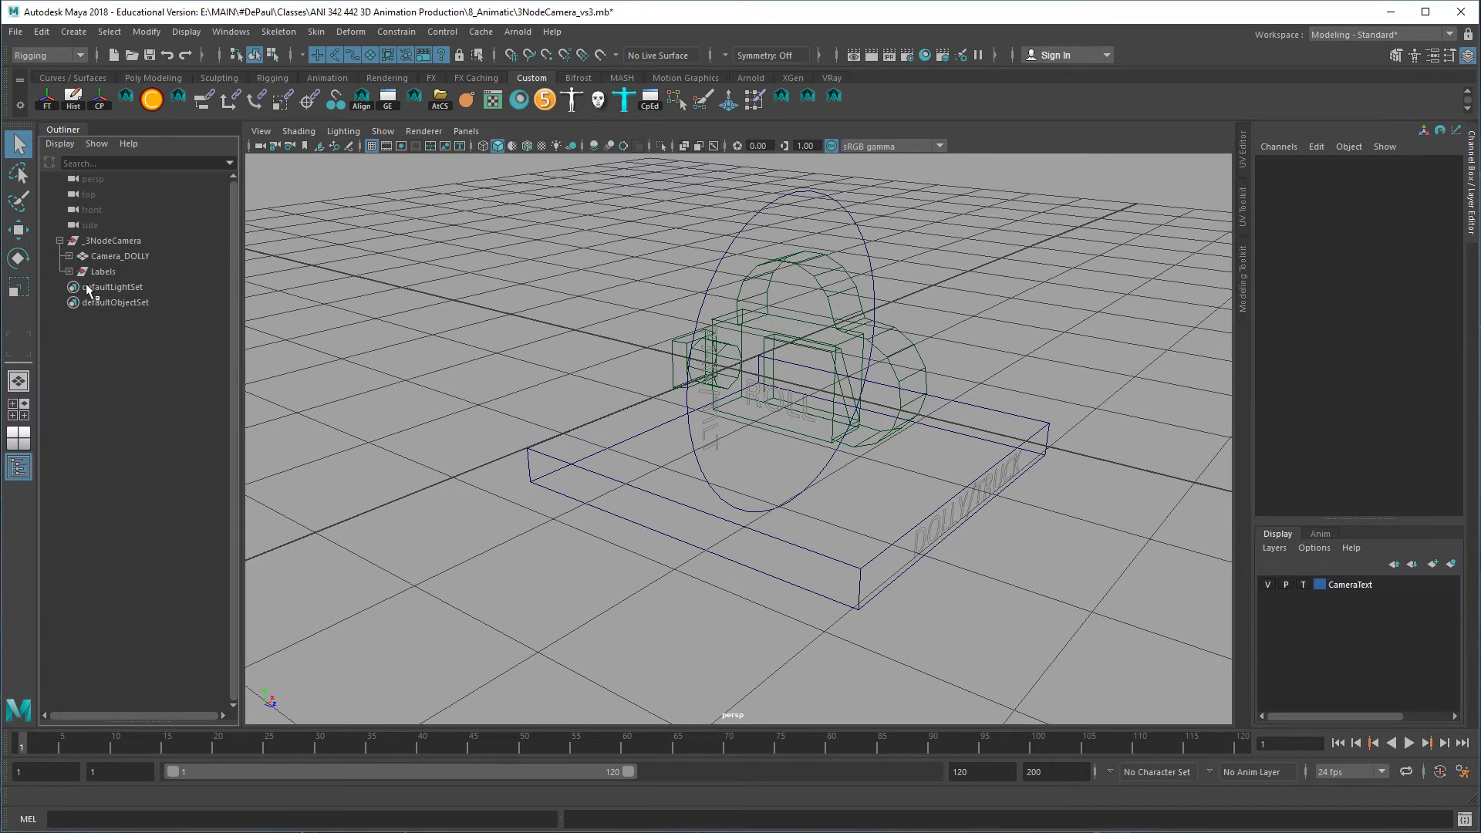
left_click(69, 256)
left_click(103, 287)
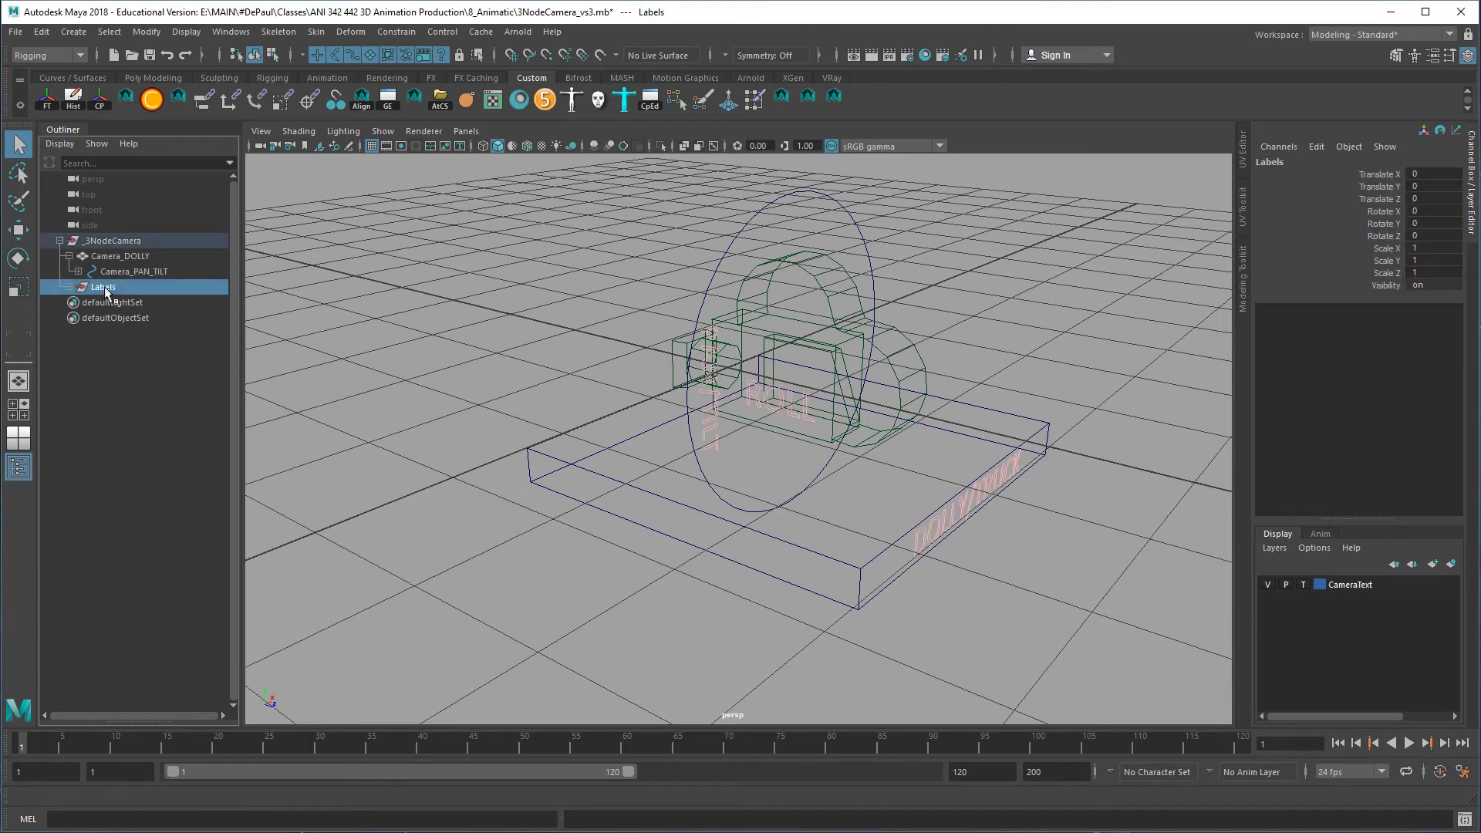
key("Delete")
Expand Camera_PAN_TILT and inspect each rig level, from Camera_ROLL up through Camera_DOLLY to the _3NodeCamera group
left_click(139, 273)
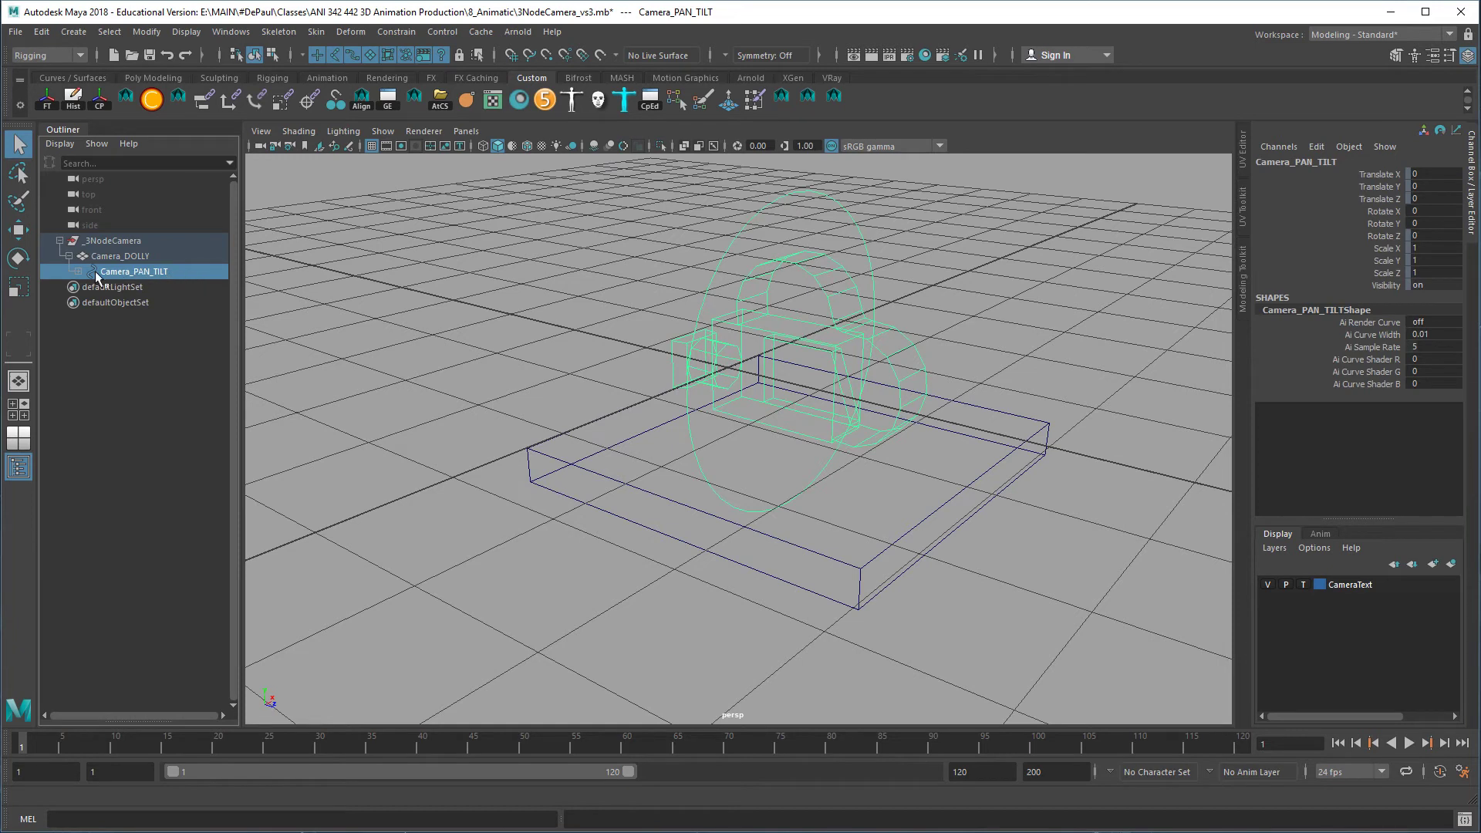
left_click(79, 271)
left_click(158, 287)
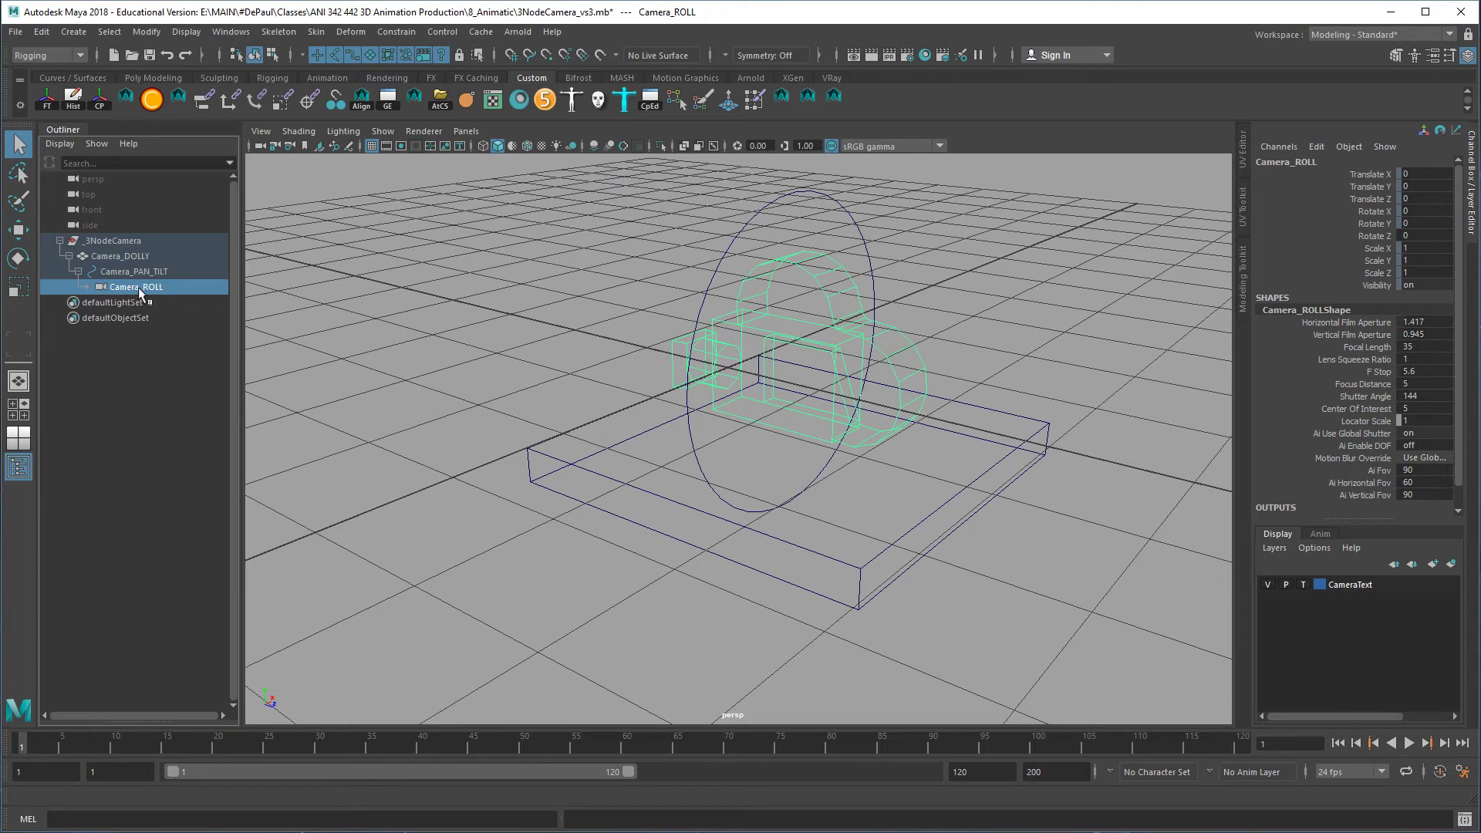
left_click(158, 272)
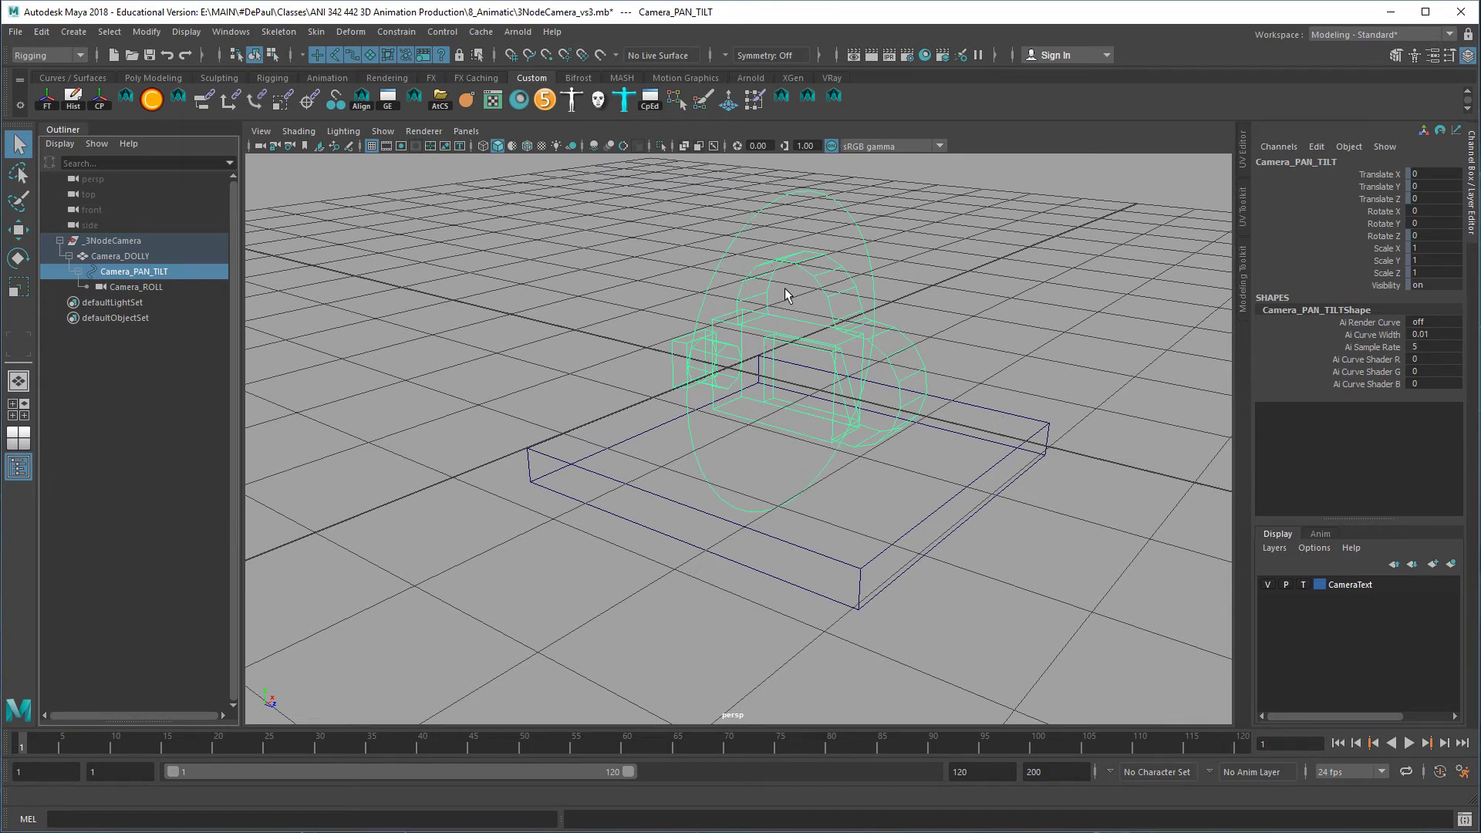
left_click(151, 261)
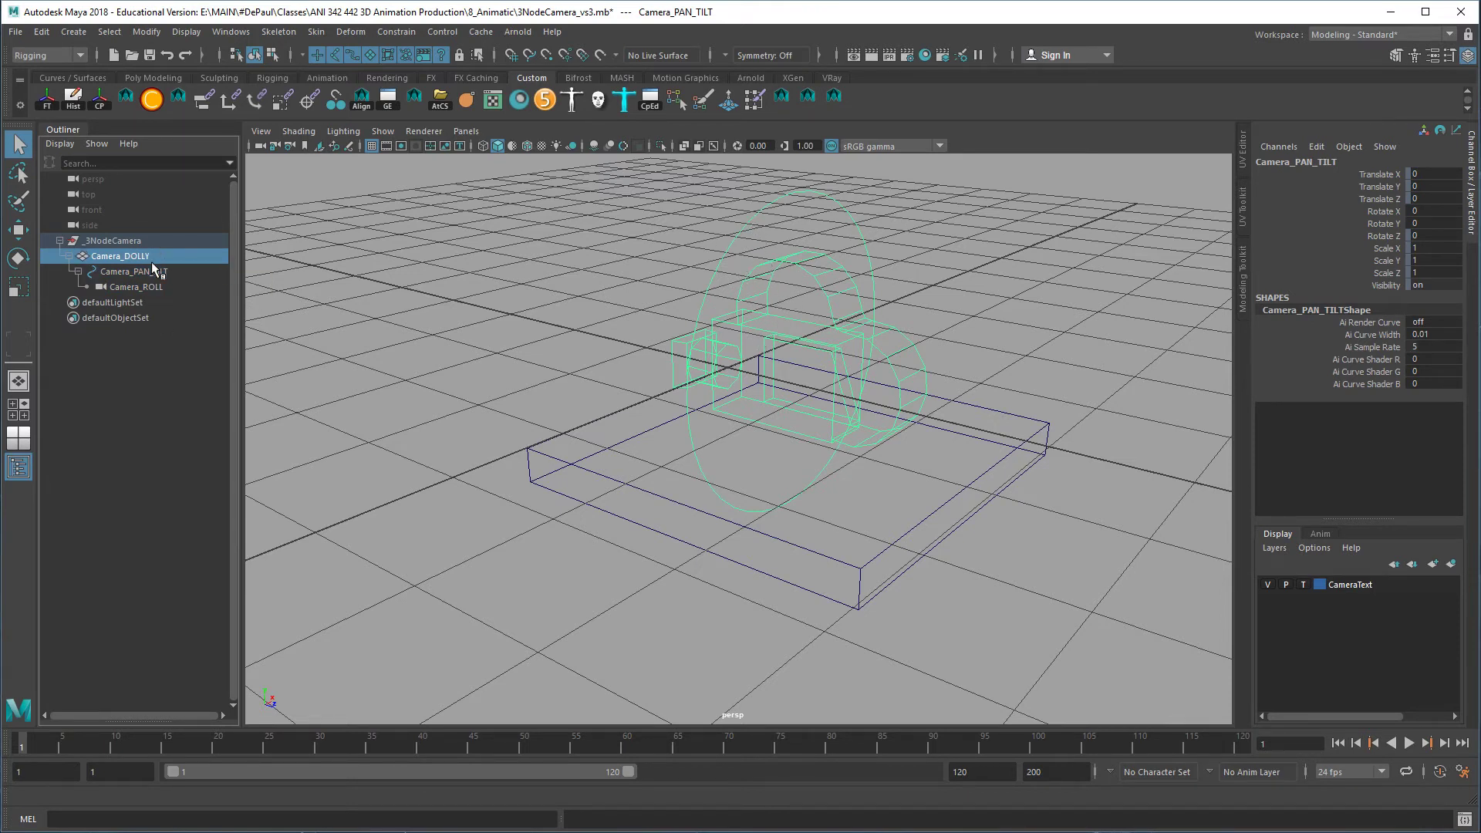
left_click(120, 244)
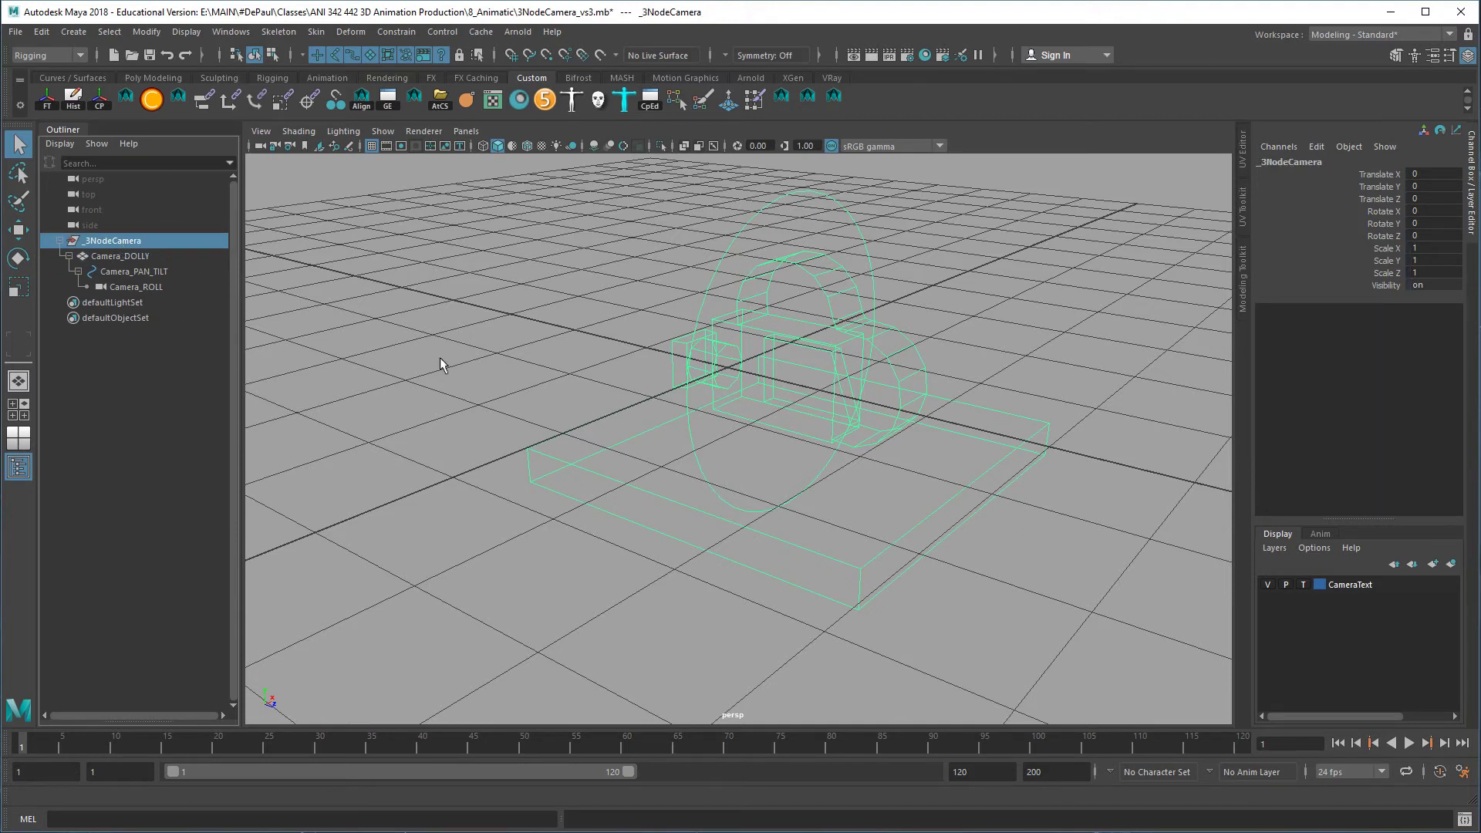
Try rolling Camera_ROLL slightly on its Rotate Z channel, then undo the rotation
left_click(147, 287)
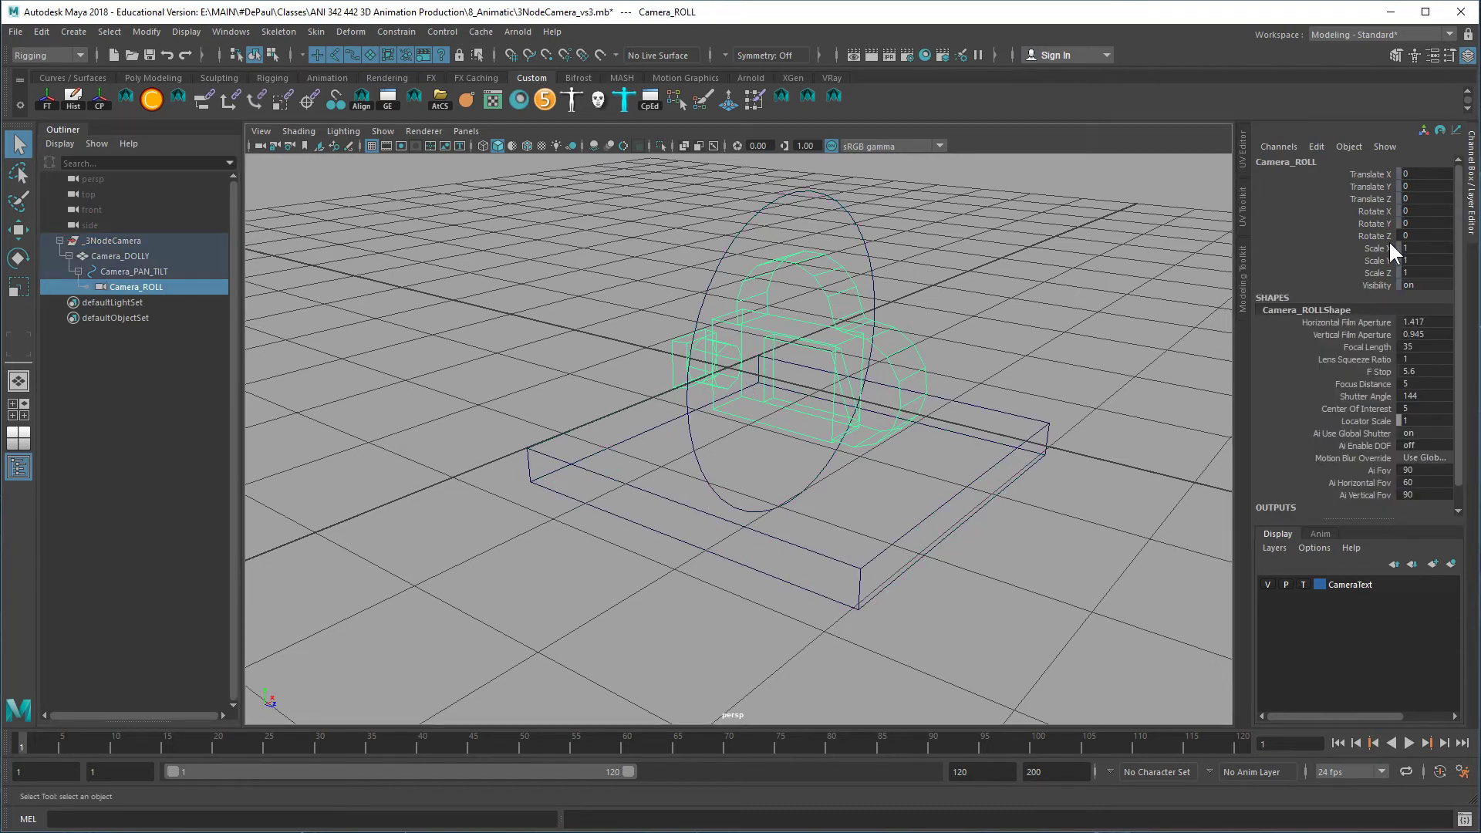
left_click(1380, 235)
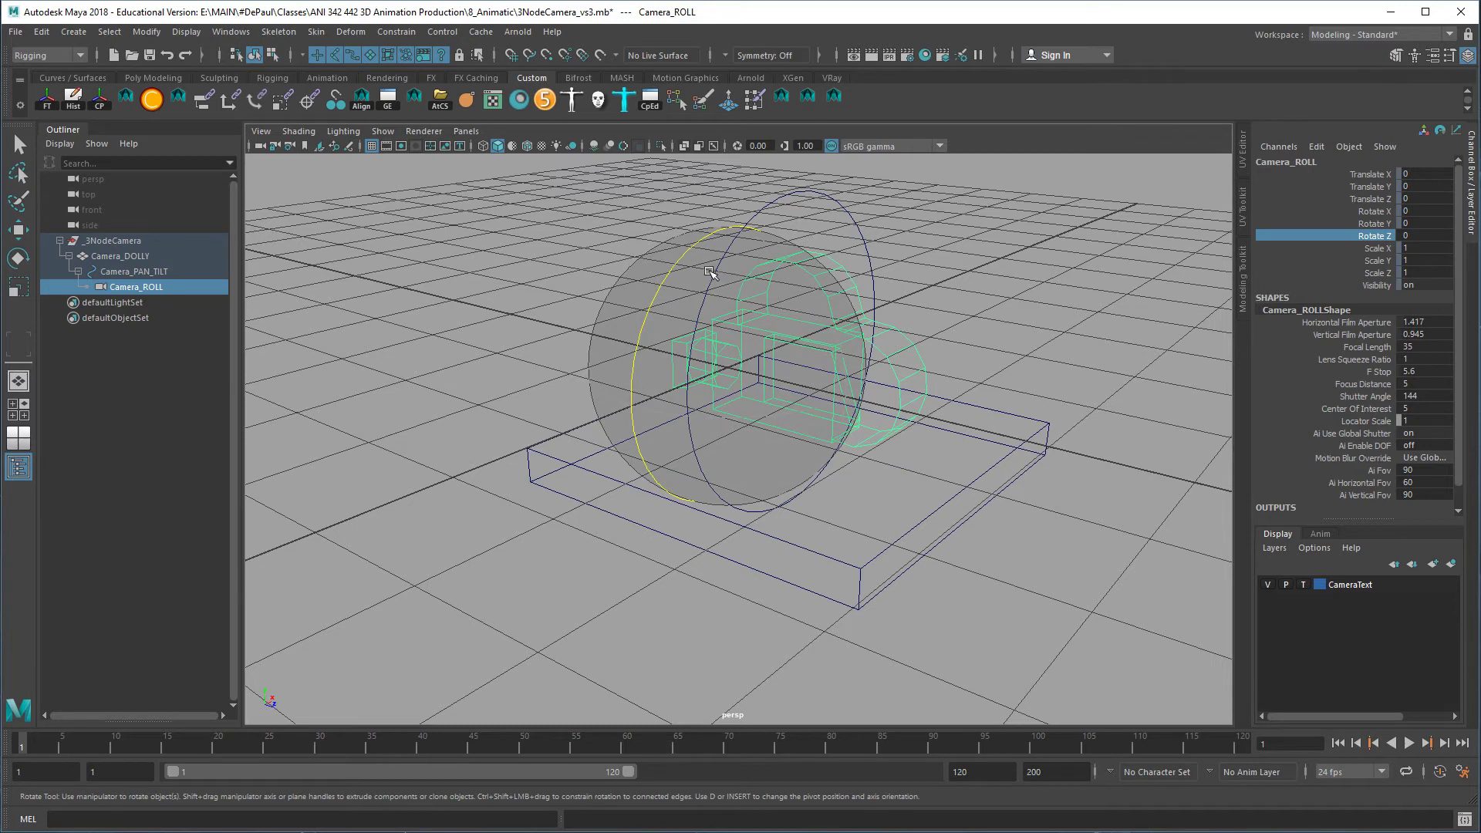
middle_click_drag(709, 271, 733, 308)
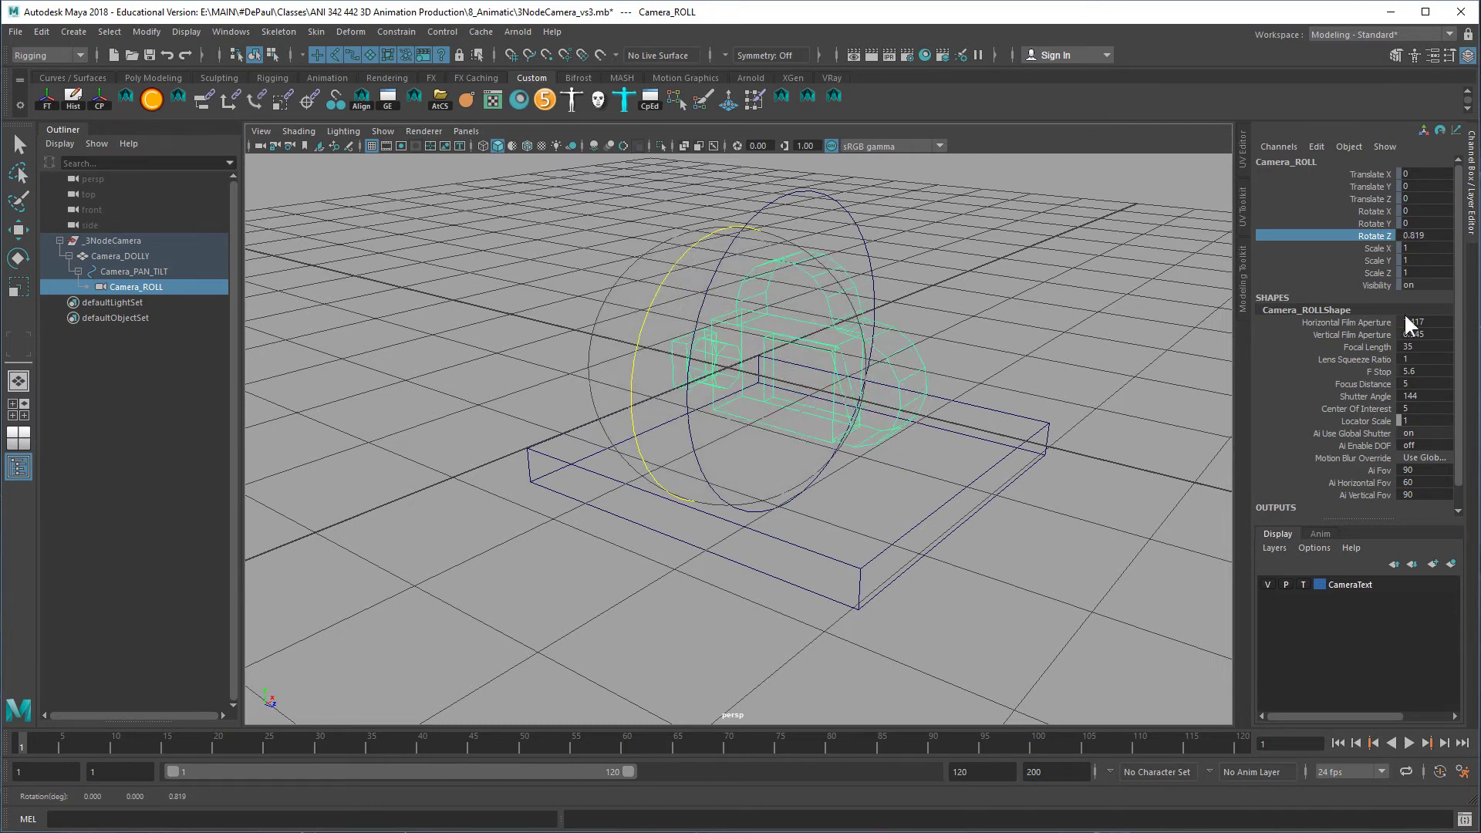
key("ctrl+z")
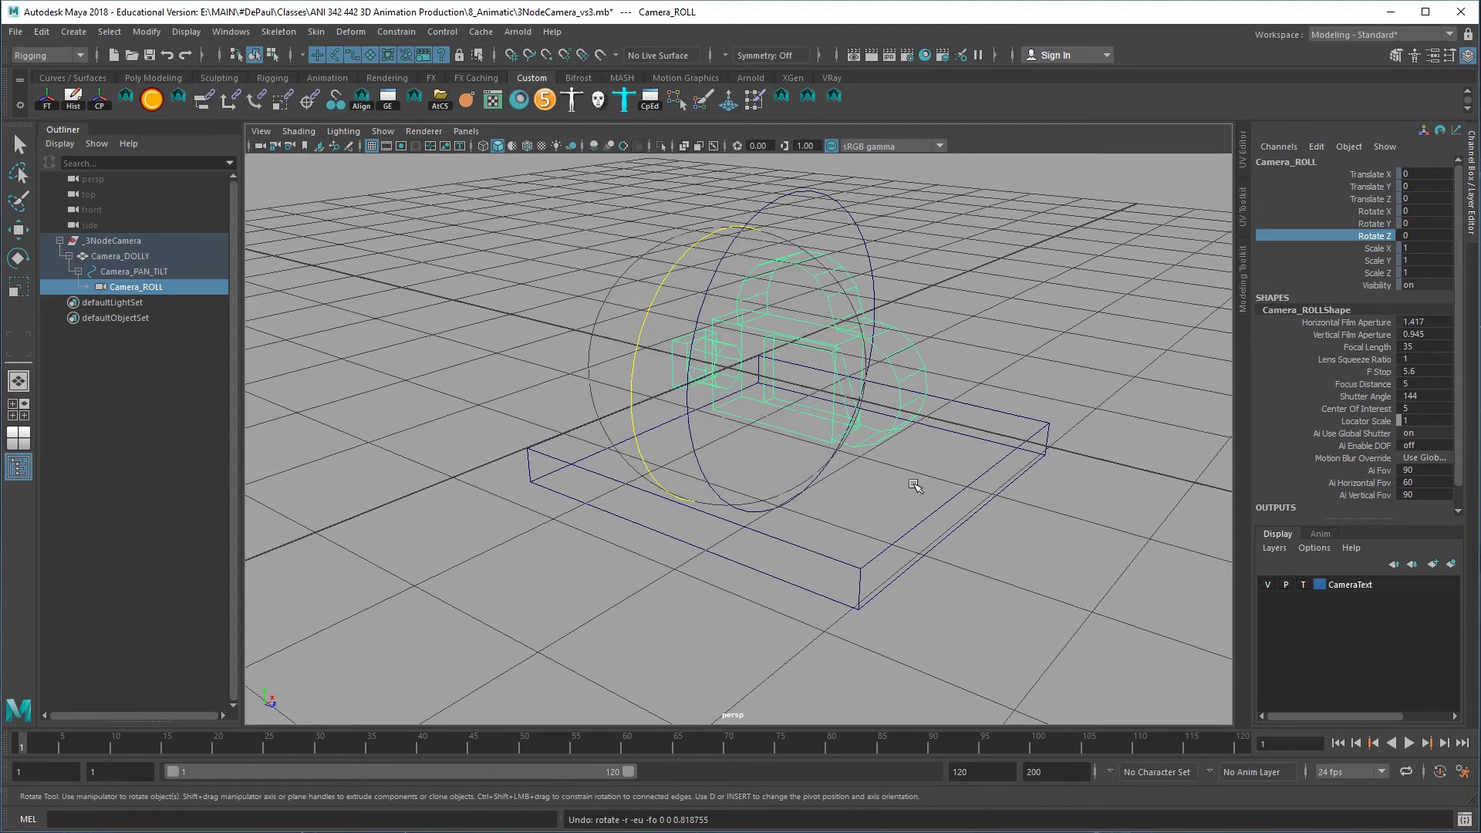
Try tilting Camera_PAN_TILT about X and panning it about Y, undoing each test rotation
mouse_move(952, 507)
left_mouse_down("alt")
mouse_move(910, 536)
mouse_move(972, 513)
left_mouse_up("alt")
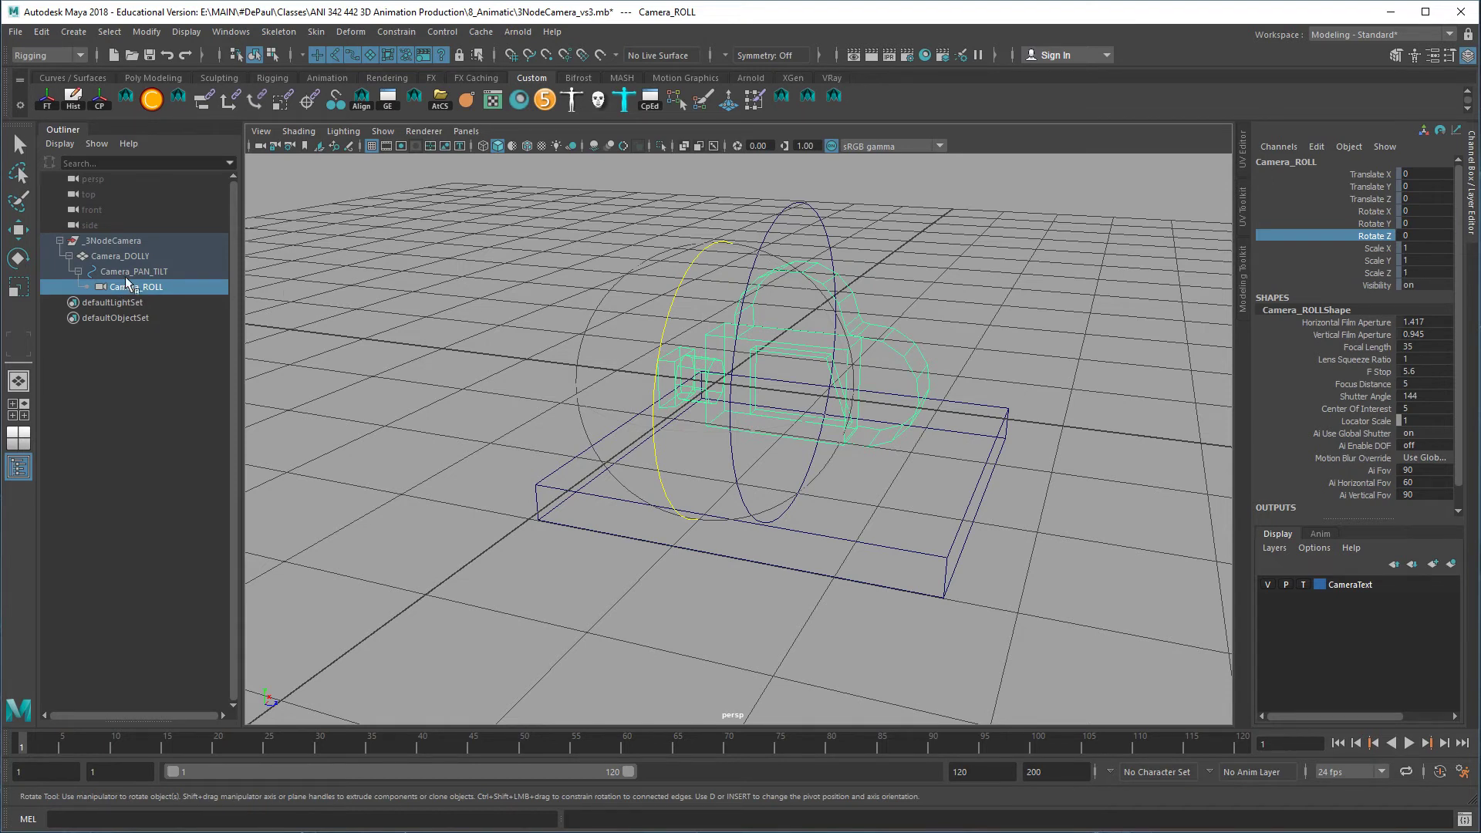
key("Up")
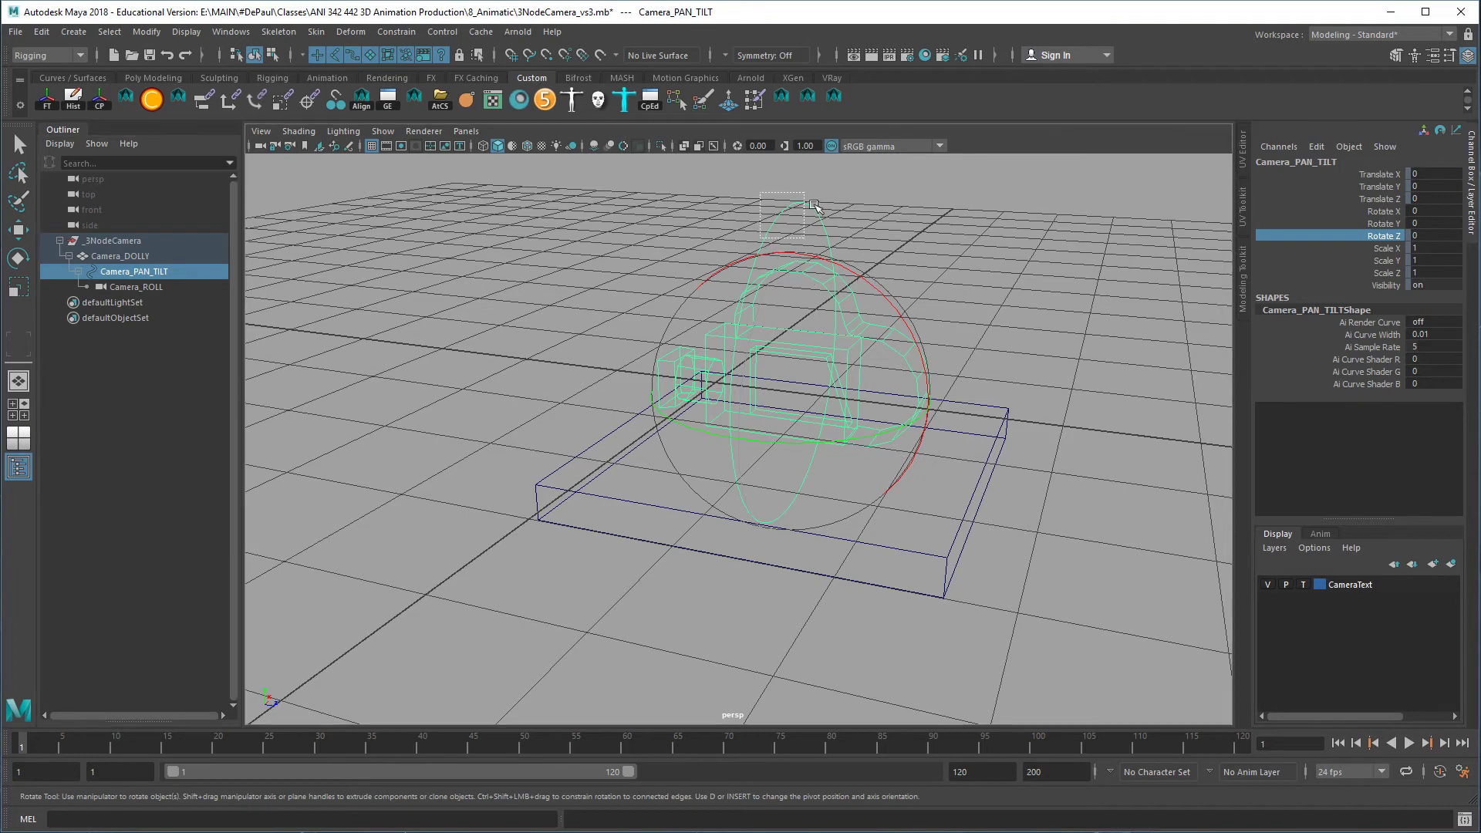
left_click_drag(907, 306, 884, 313)
key("ctrl+z")
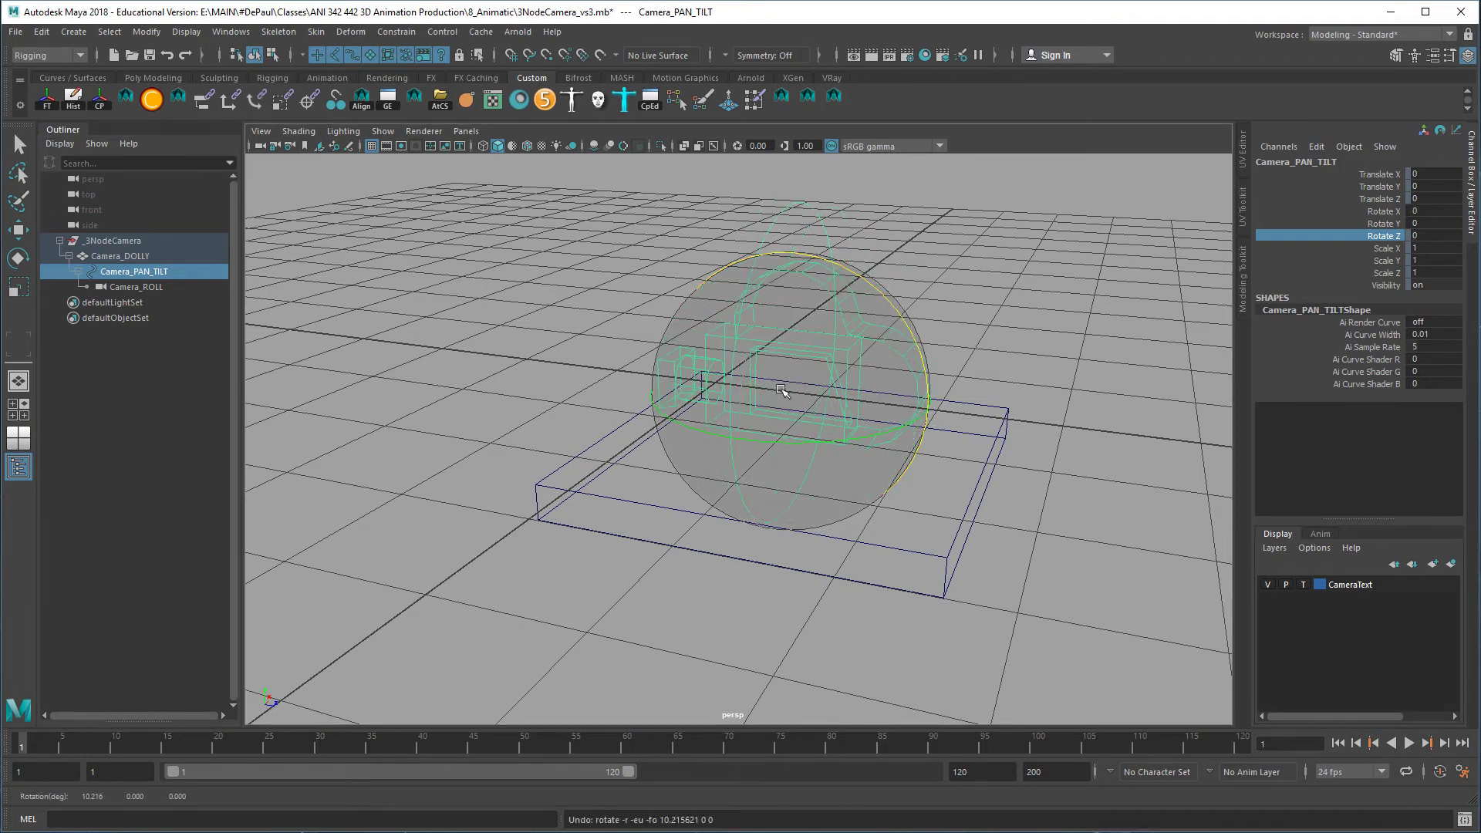
left_click_drag(803, 461, 626, 402)
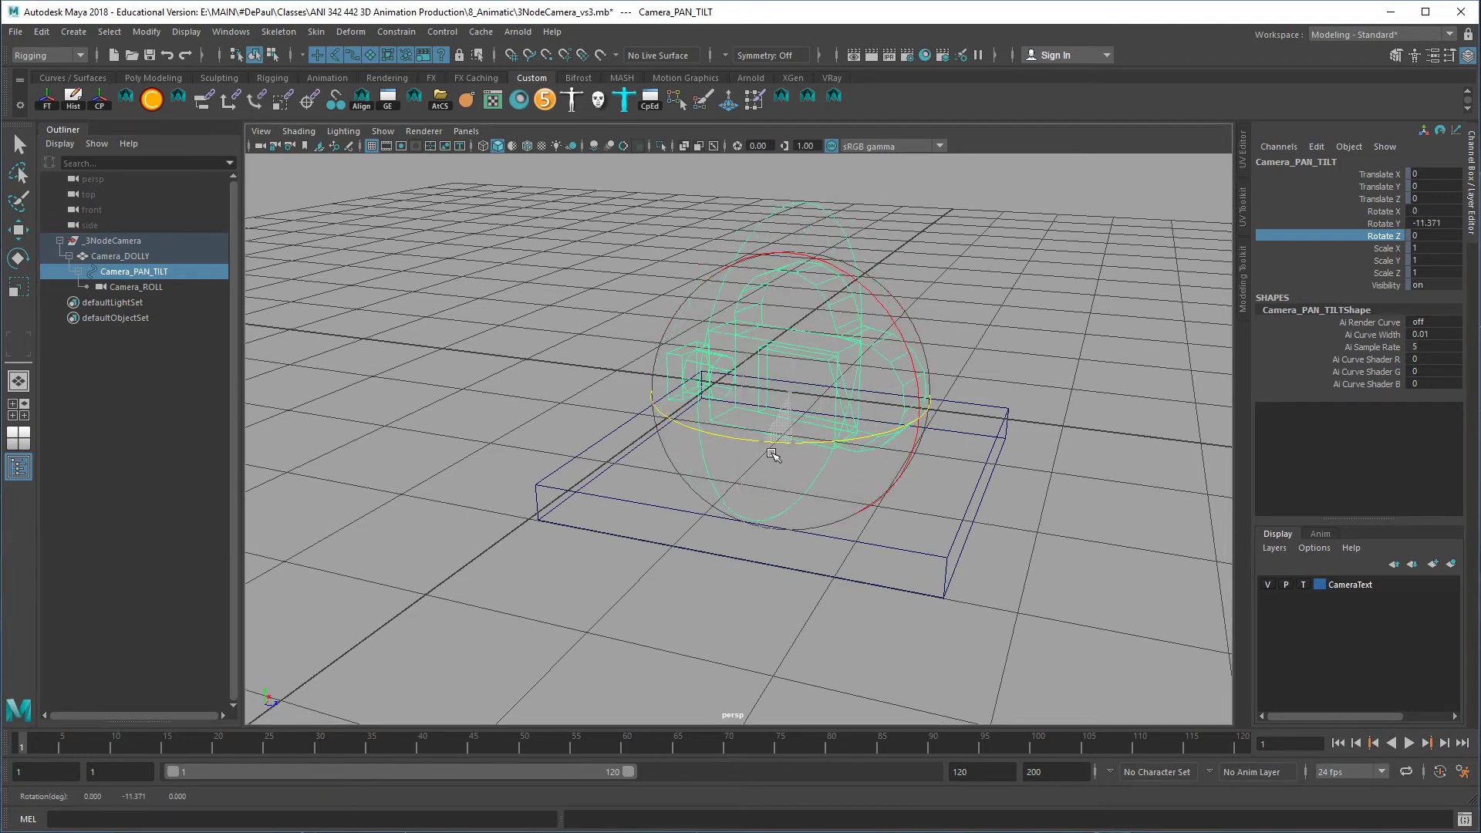
key("ctrl+z")
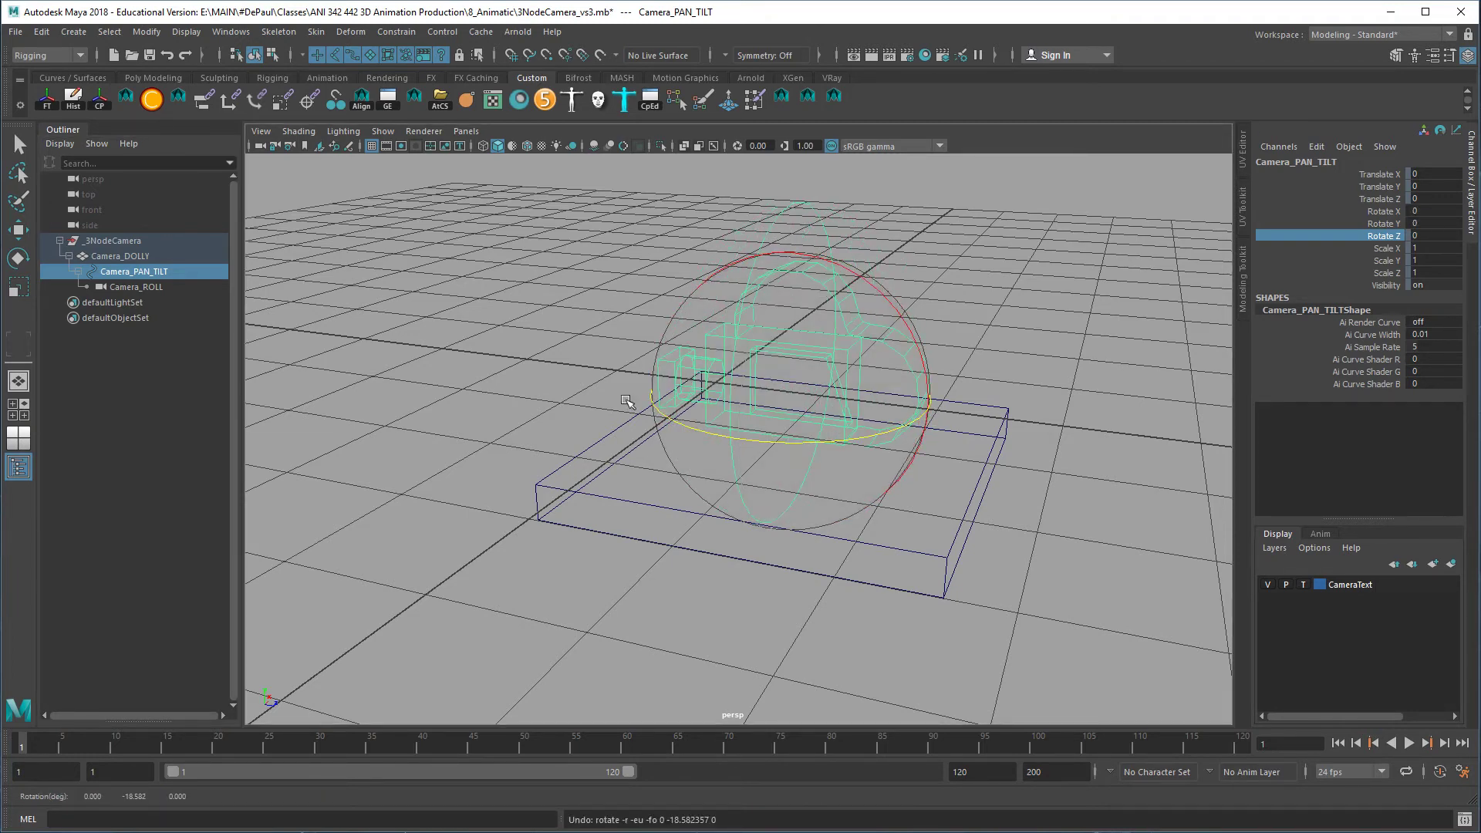
Try moving the Camera_DOLLY control along its Z axis, then undo the move
left_click(147, 258)
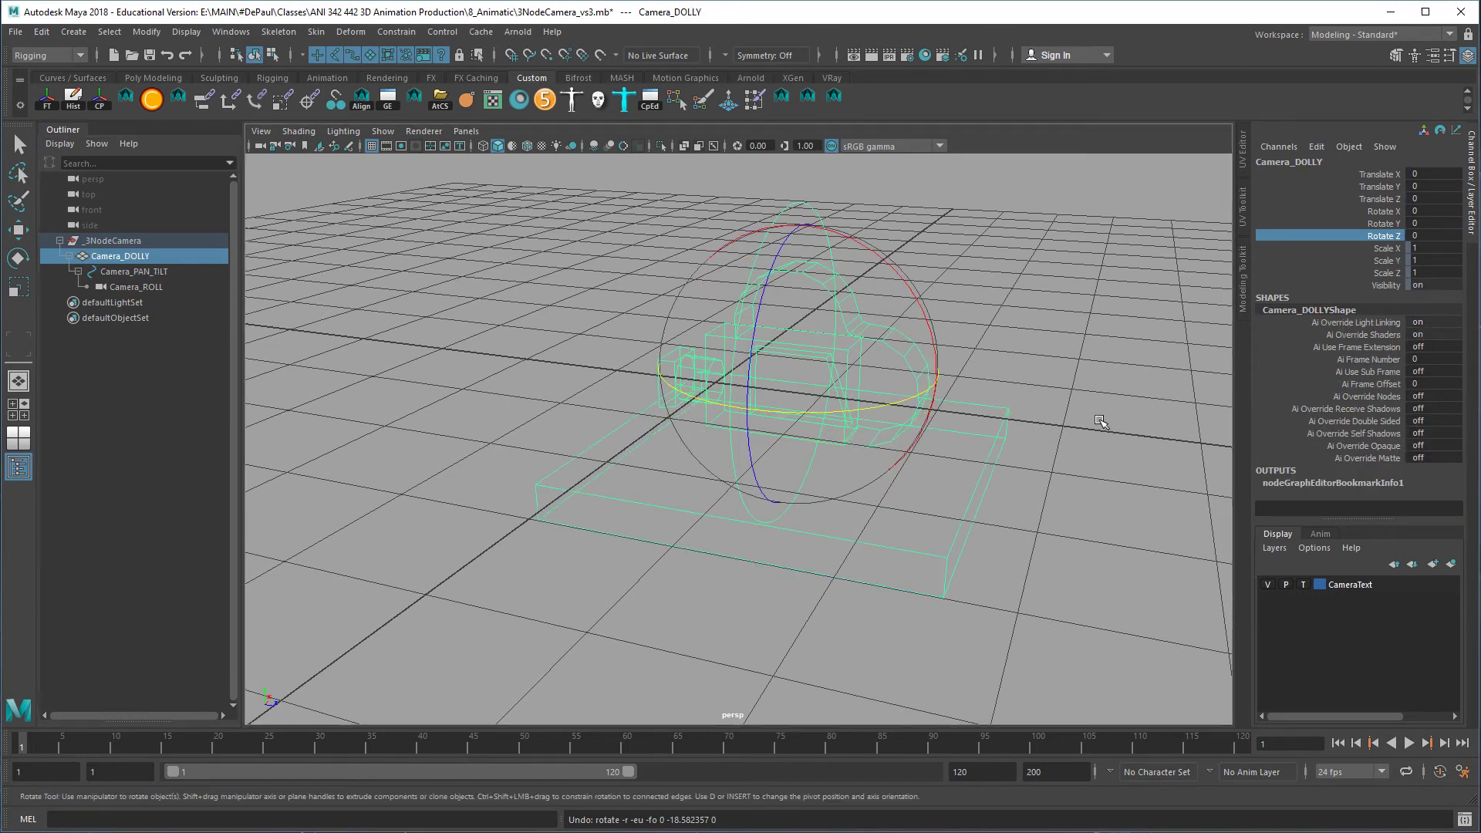
left_click_drag(1100, 422, 1003, 432, "alt")
key("w")
left_click_drag(902, 398, 1025, 421)
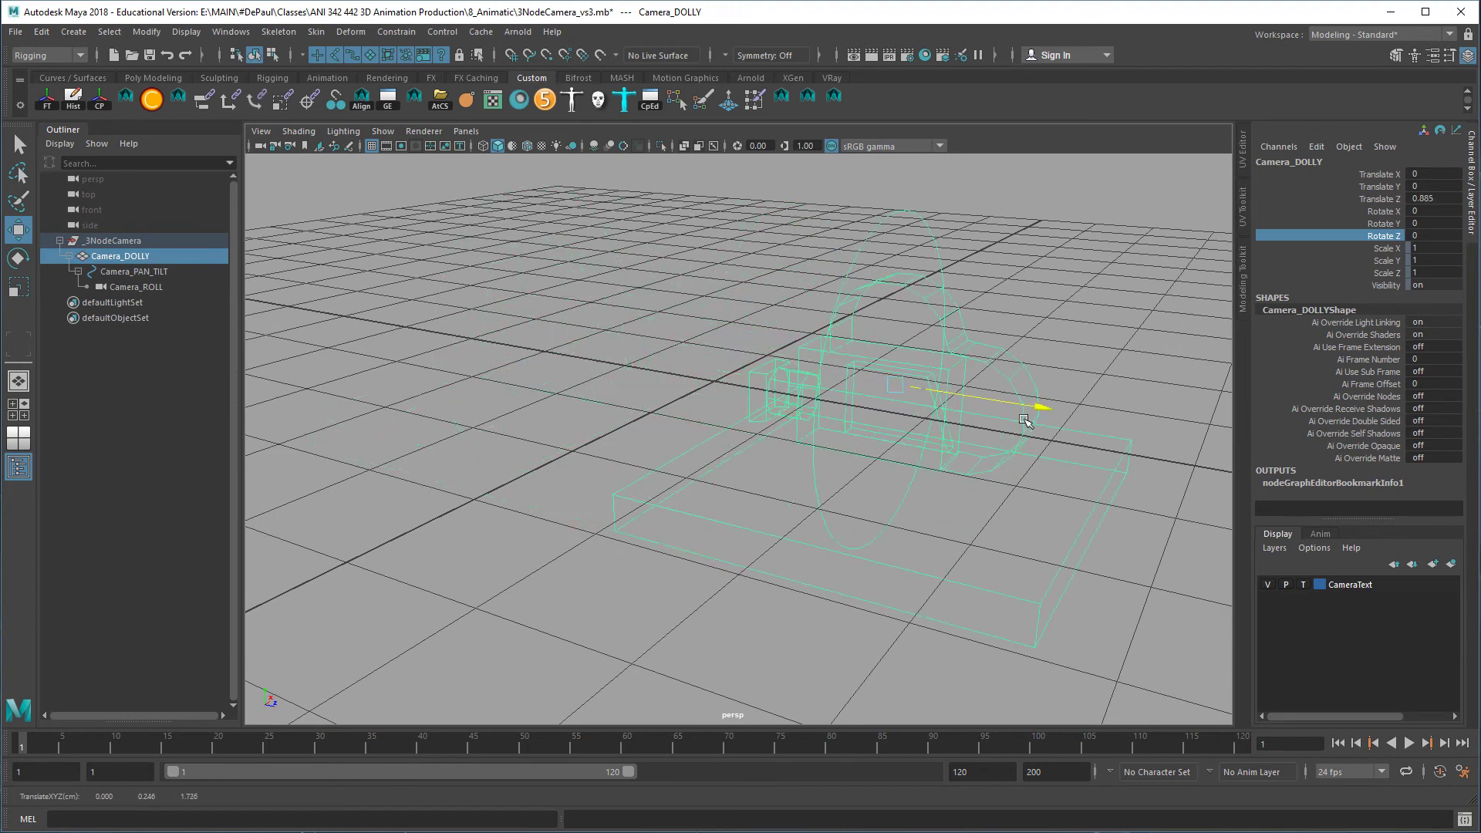
key("ctrl+z")
Test Camera_DOLLY with the Rotate and Move tools, shifting the rig back and forth, then undo the test transforms
key("e")
left_click_drag(774, 417, 710, 359)
left_click(1054, 356)
left_click(866, 430)
key("w")
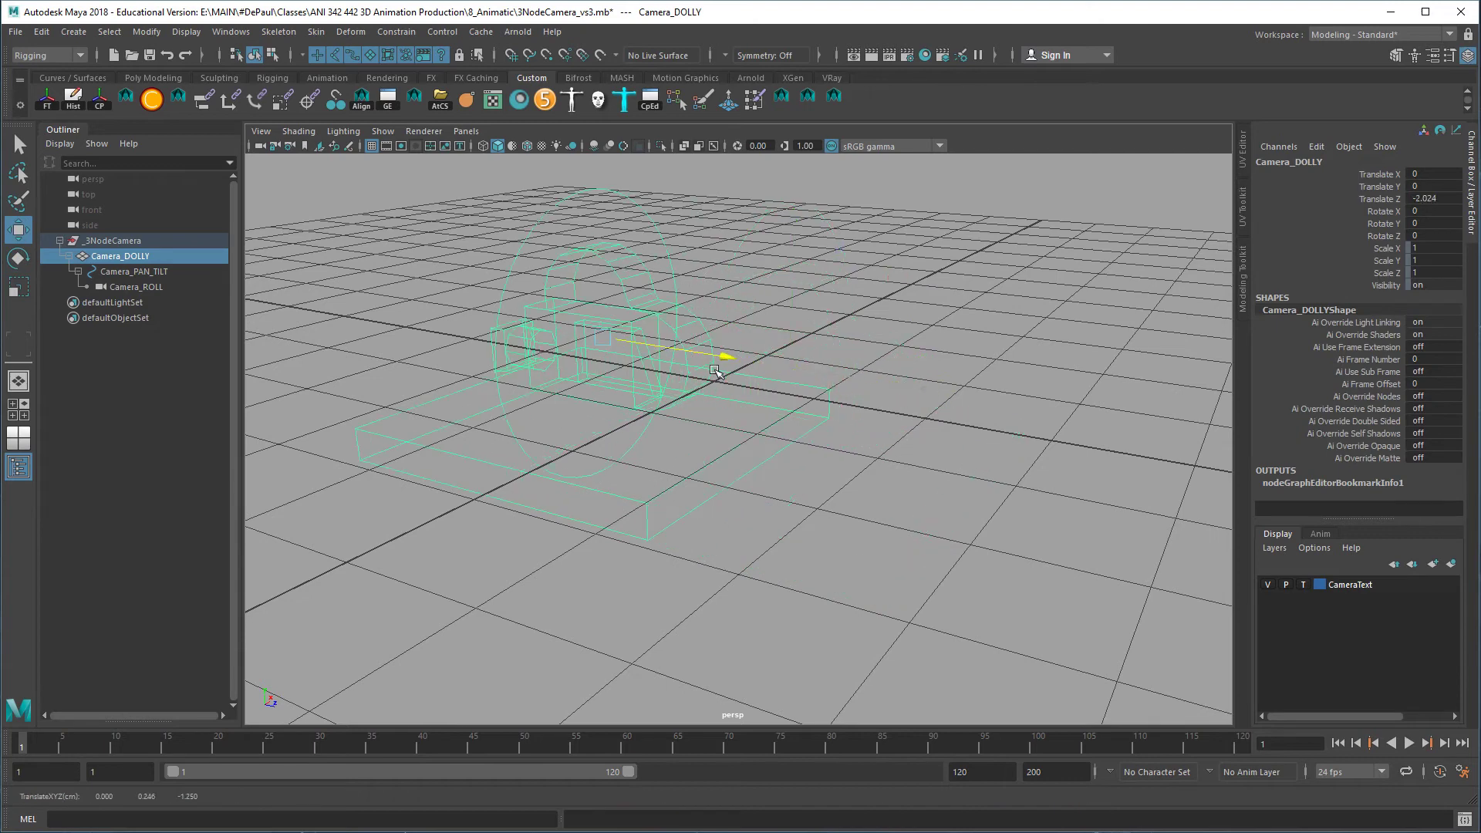
key("ctrl+z")
key("ctrl+z")
key("ctrl+z")
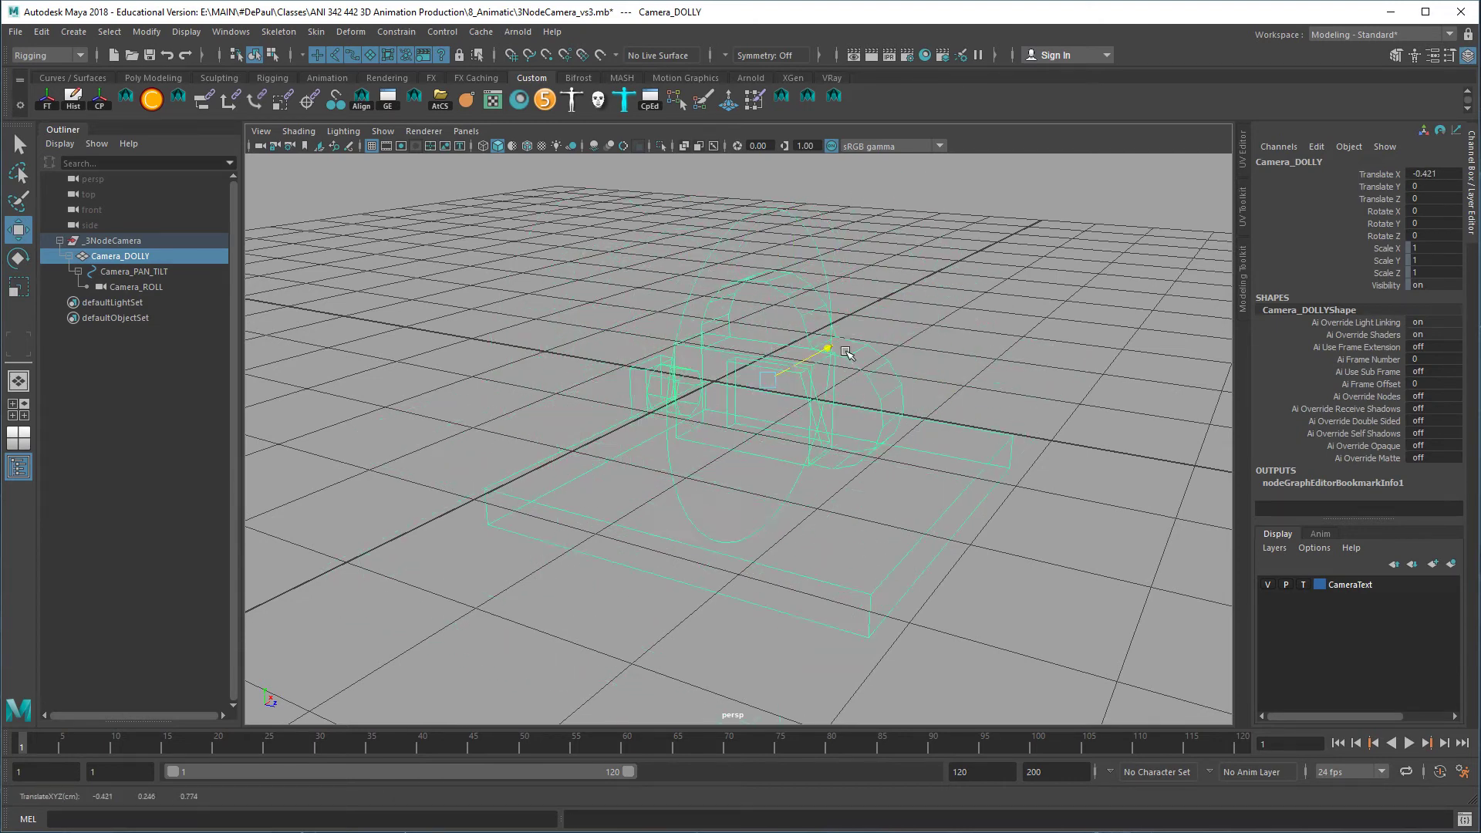
Try turning Camera_DOLLY about Y and moving it in its new direction, then undo everything and deselect the rig
key("e")
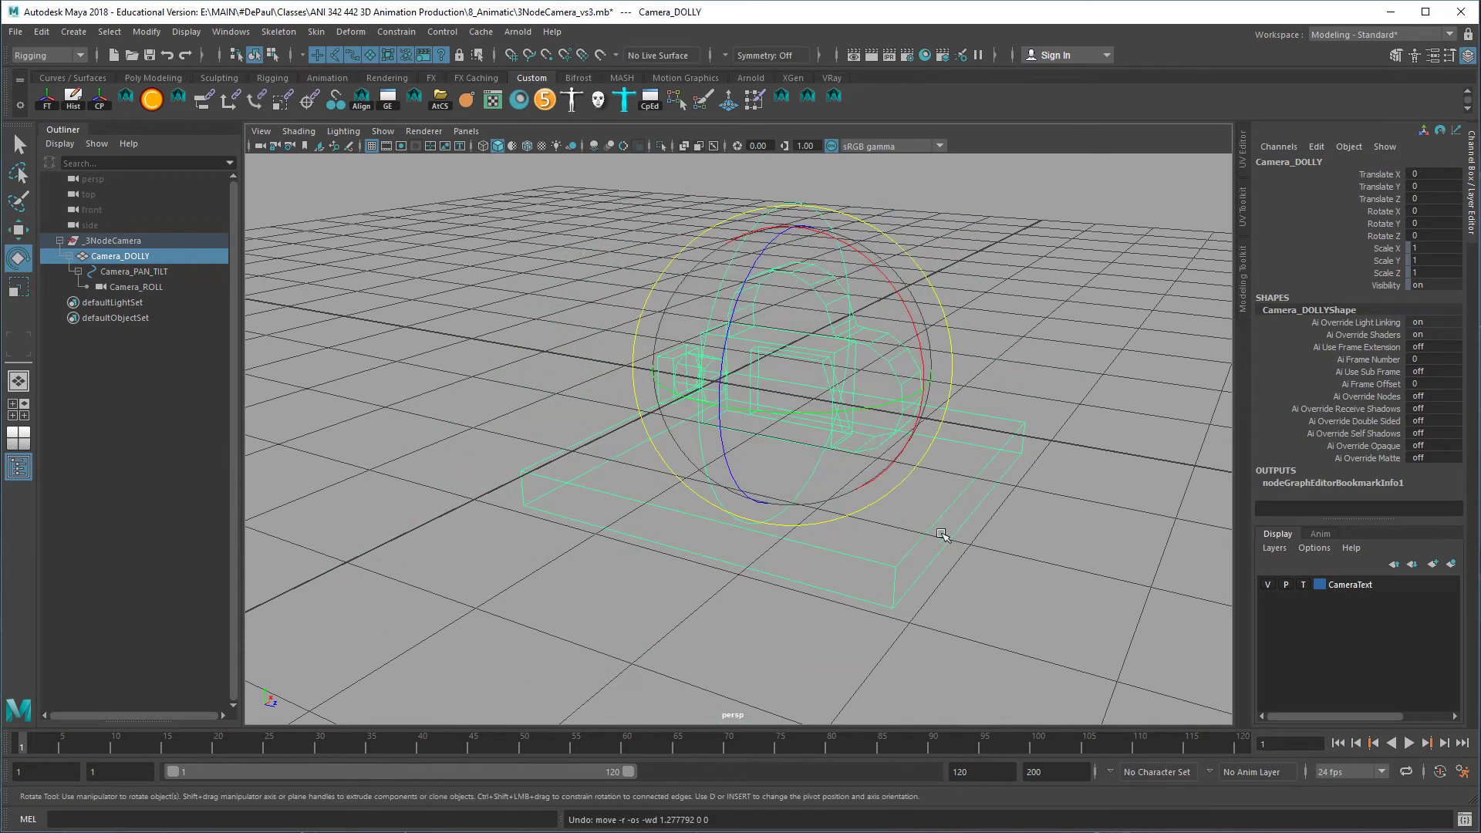
left_click_drag(878, 433, 784, 454)
key("w")
left_click_drag(860, 402, 953, 480)
key("ctrl+z")
key("ctrl+z")
key("ctrl+z")
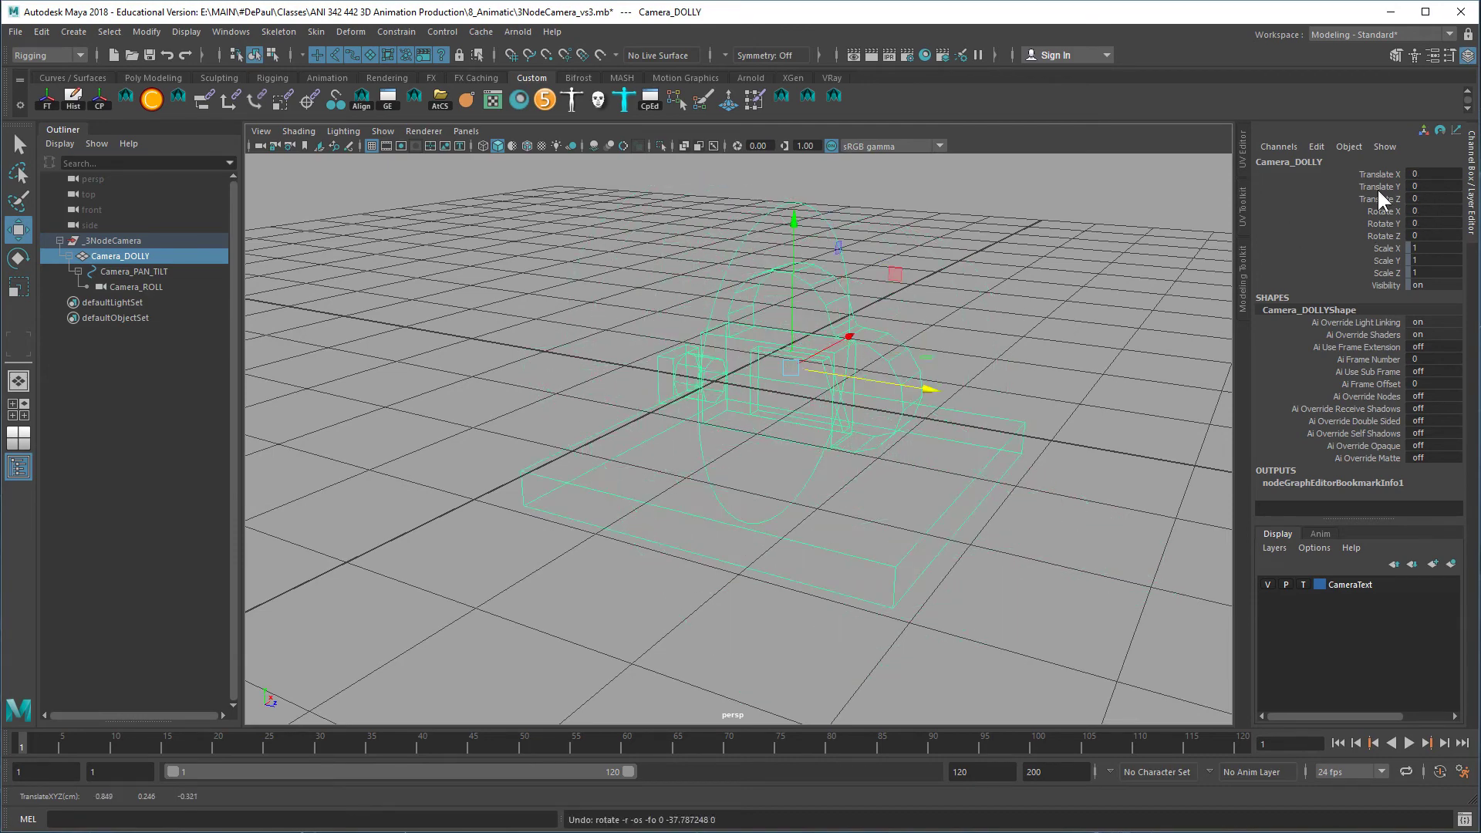
mouse_move(935, 387)
left_mouse_down("alt")
mouse_move(1011, 378)
mouse_move(938, 424)
mouse_move(936, 383)
left_mouse_up("alt")
left_click(978, 331)
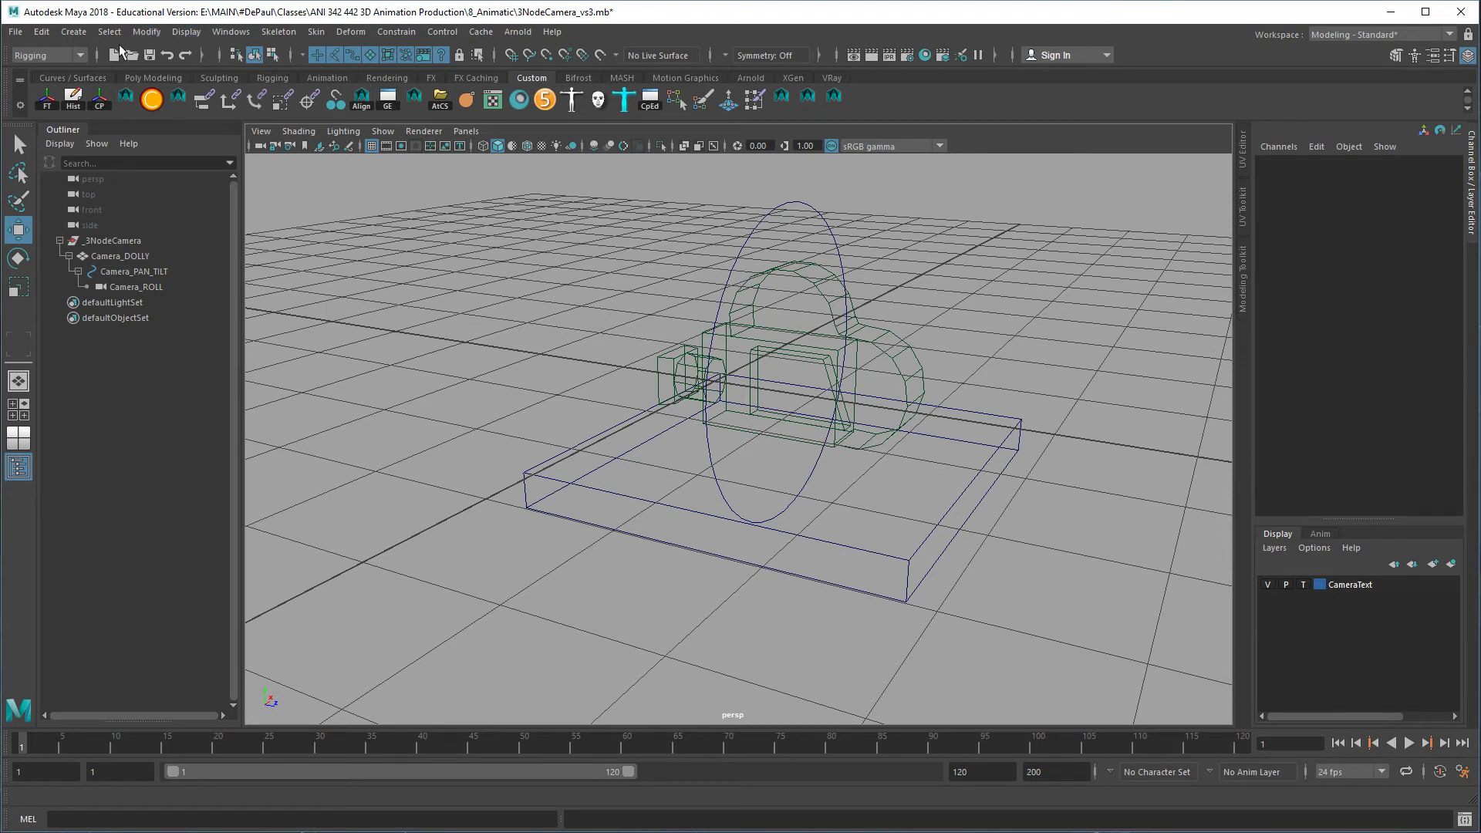
Create a standard camera and move it along X to about -5.548, clear of the three-node rig
left_click(74, 32)
mouse_move(108, 132)
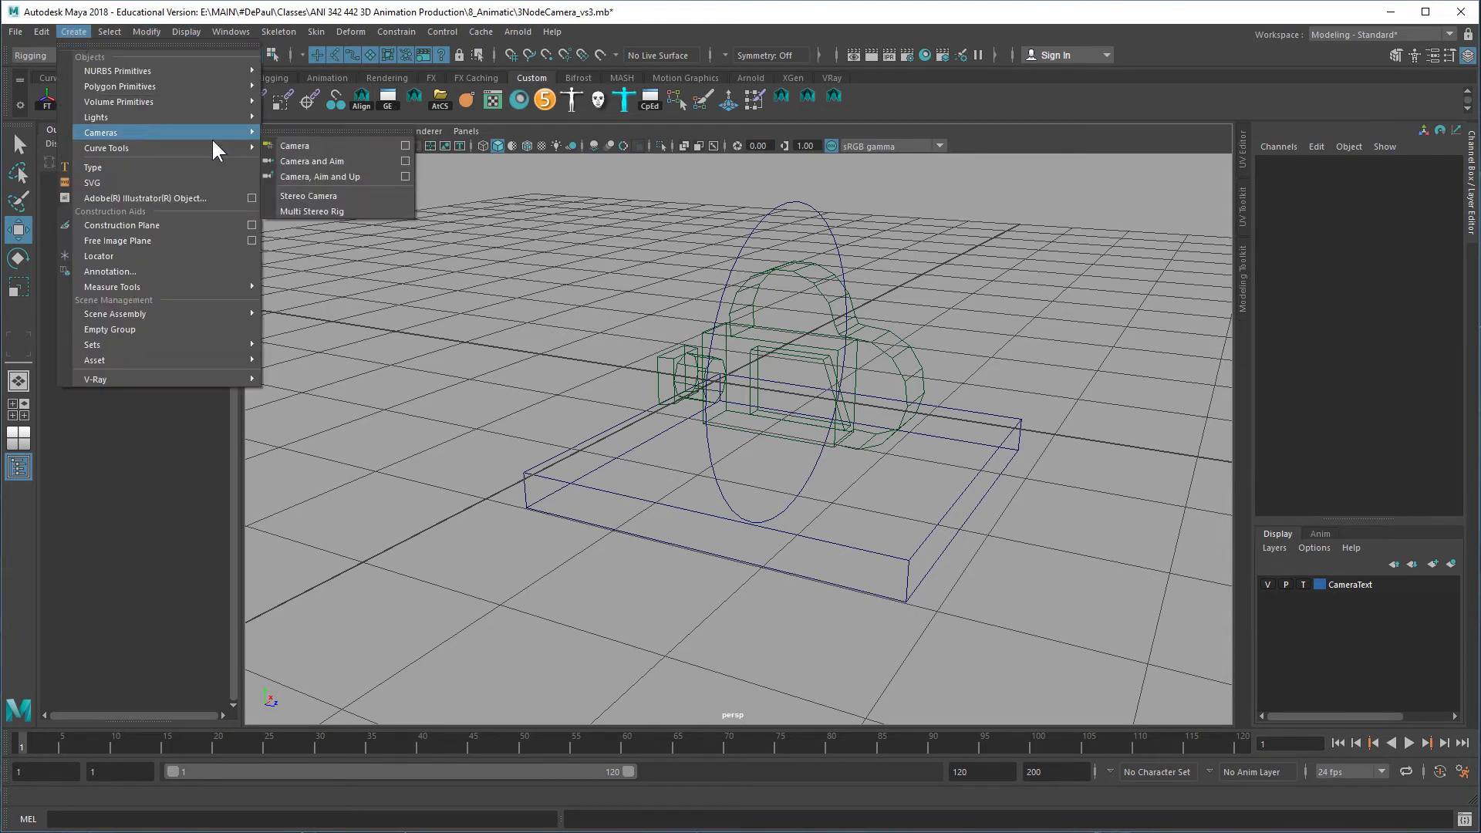
left_click(334, 145)
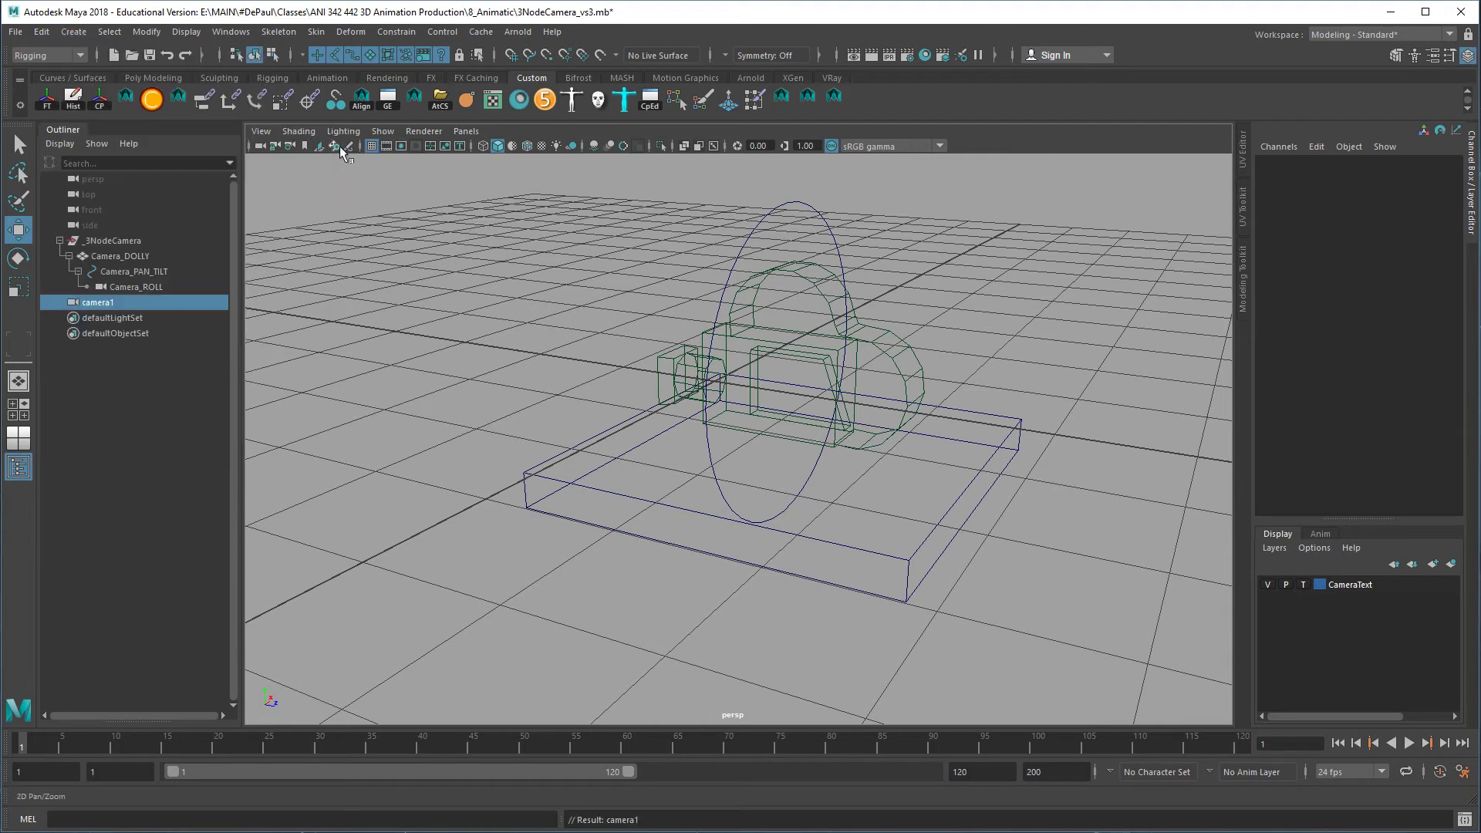
left_click_drag(815, 409, 453, 509)
right_click_drag(585, 496, 533, 489, "alt")
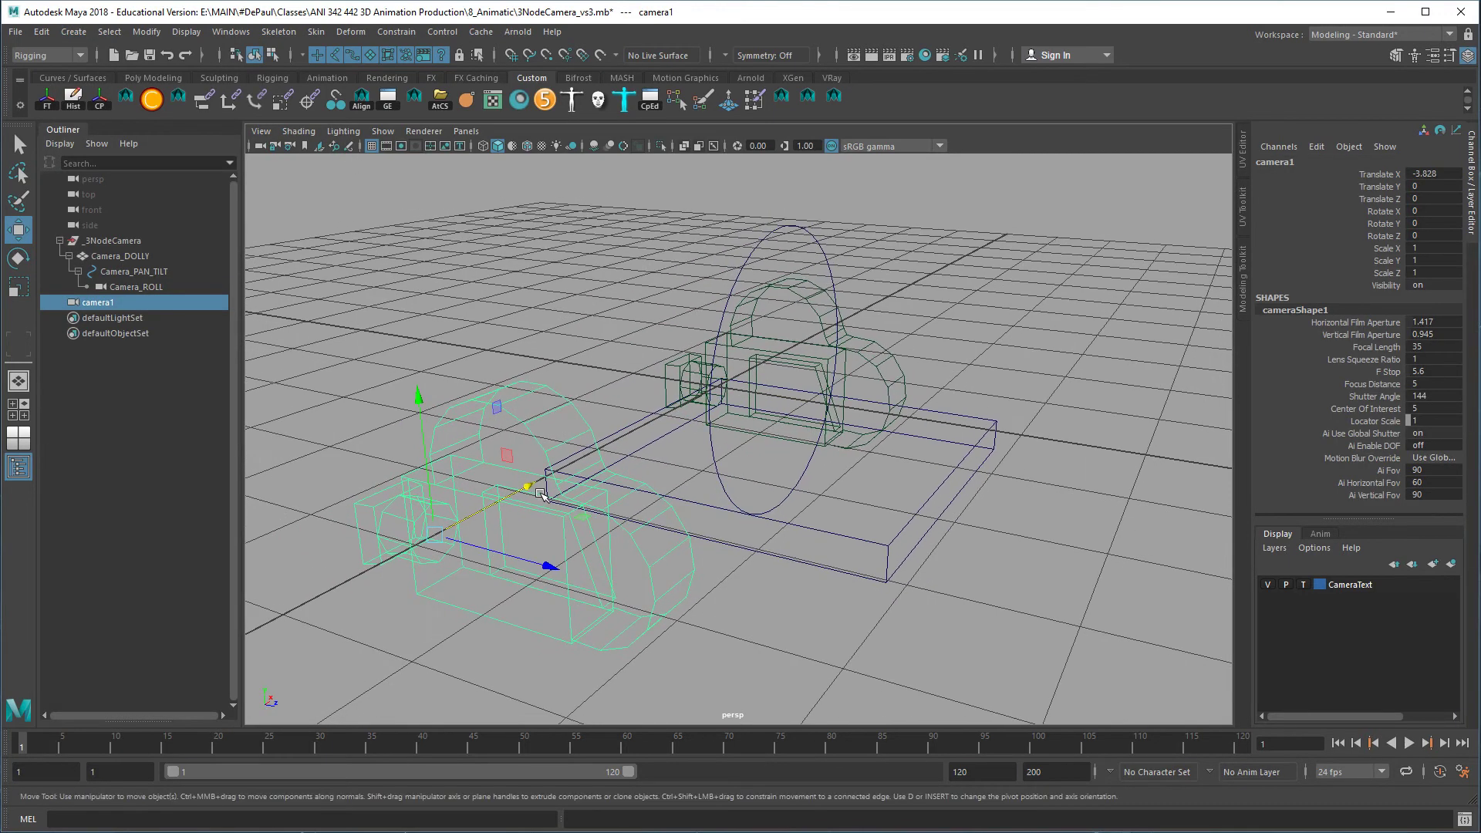
middle_click_drag(533, 489, 676, 374, "alt")
right_click_drag(676, 374, 623, 379, "alt")
left_click_drag(699, 404, 524, 475)
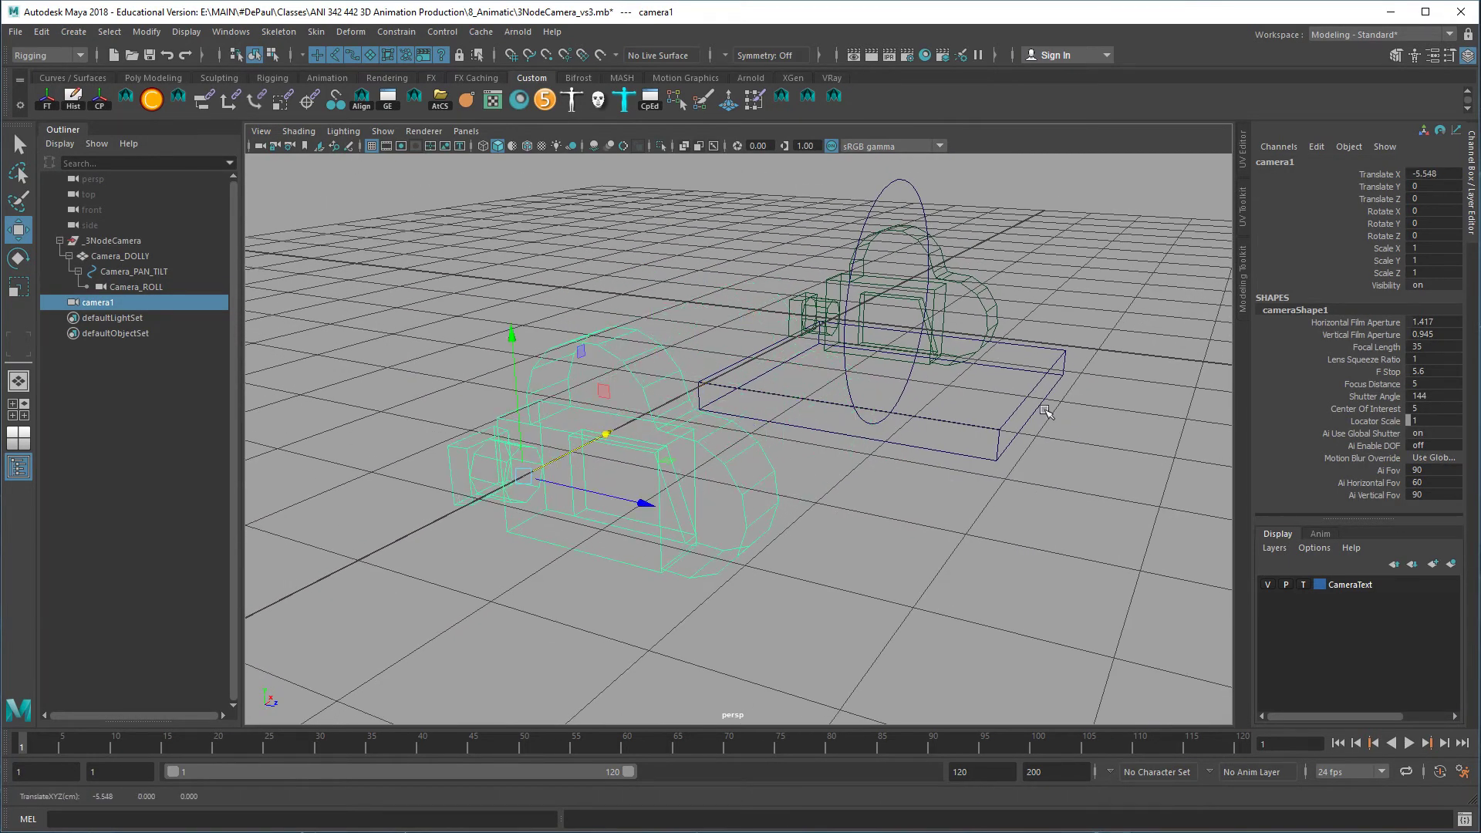
Rename the new camera to camera2
double_click(1311, 163)
key("BackSpace")
type("2")
key("Return")
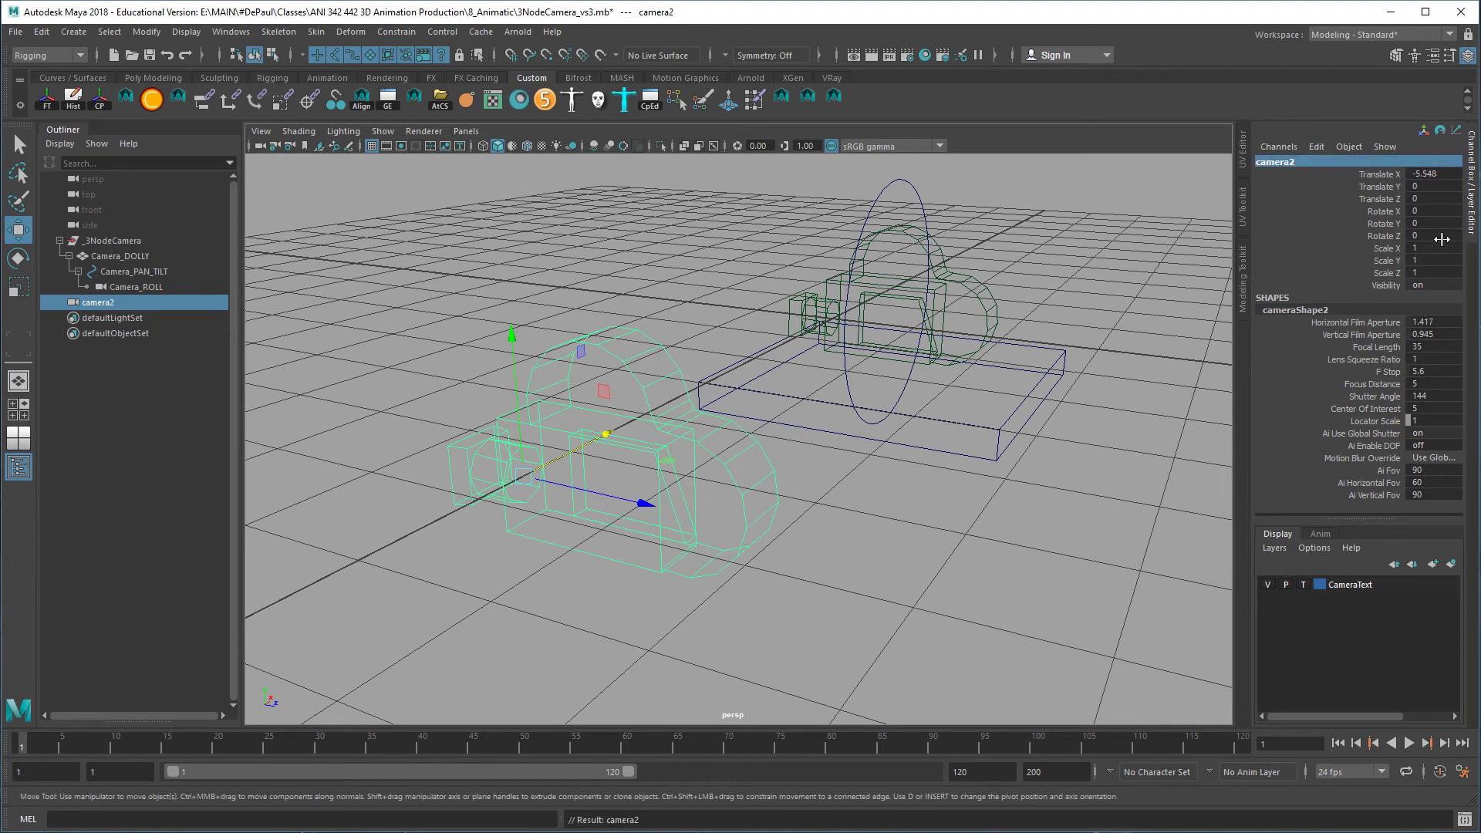
Try to freeze the transformations of camera2, then reselect the camera
left_click_drag(885, 443, 776, 435, "alt")
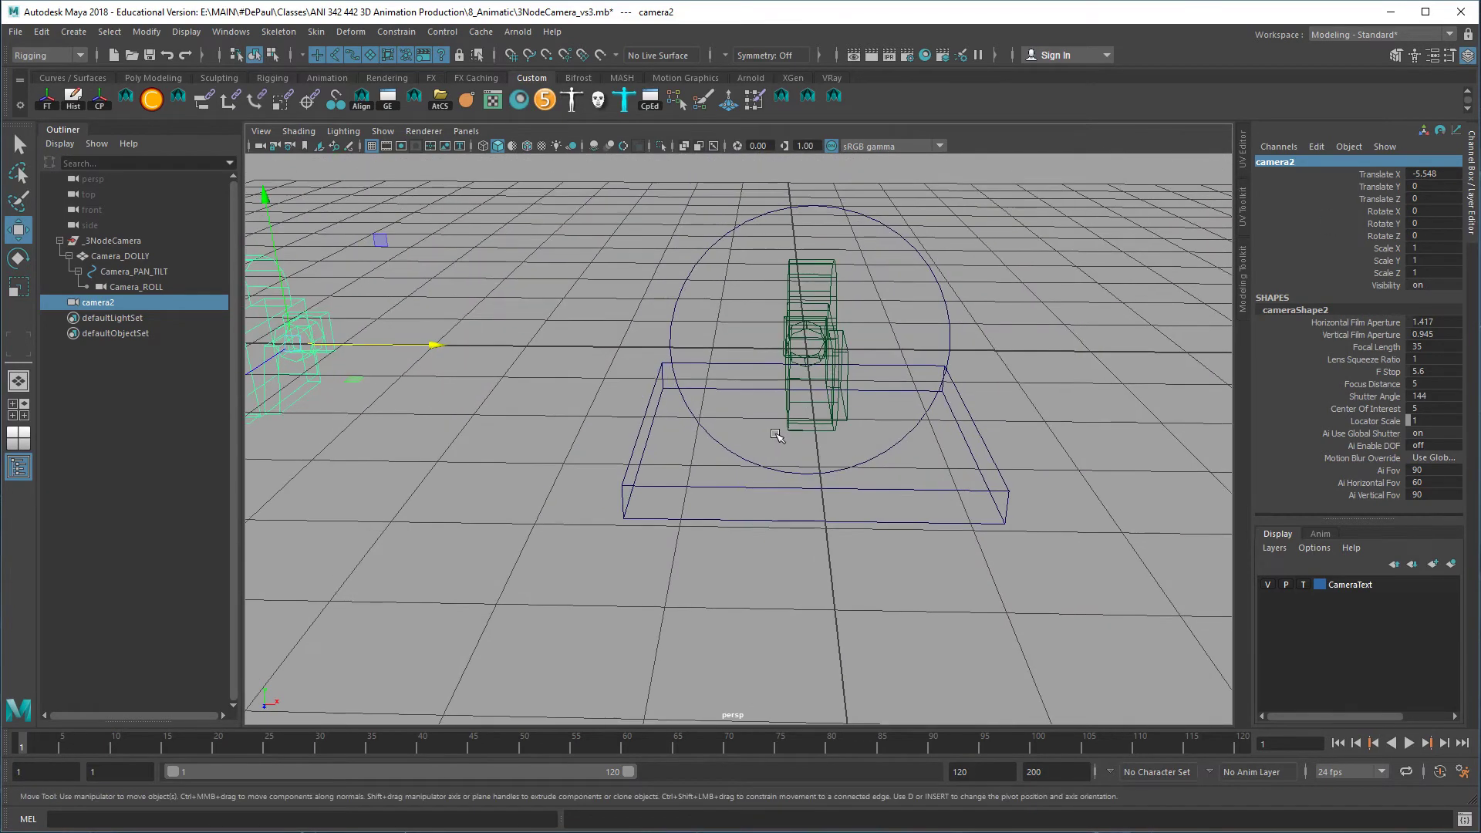
left_click_drag(822, 390, 592, 324, "alt")
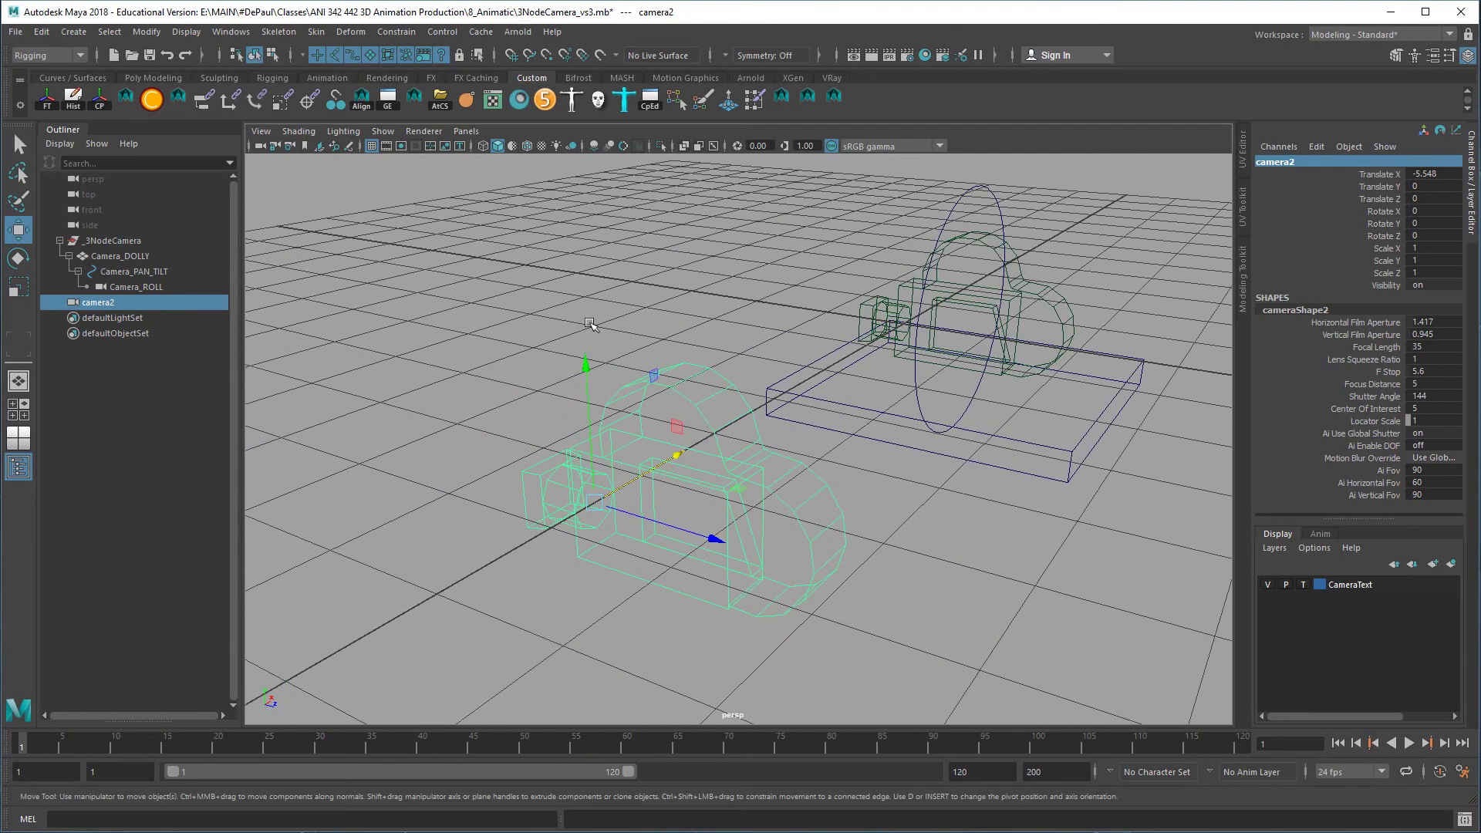
left_click(49, 99)
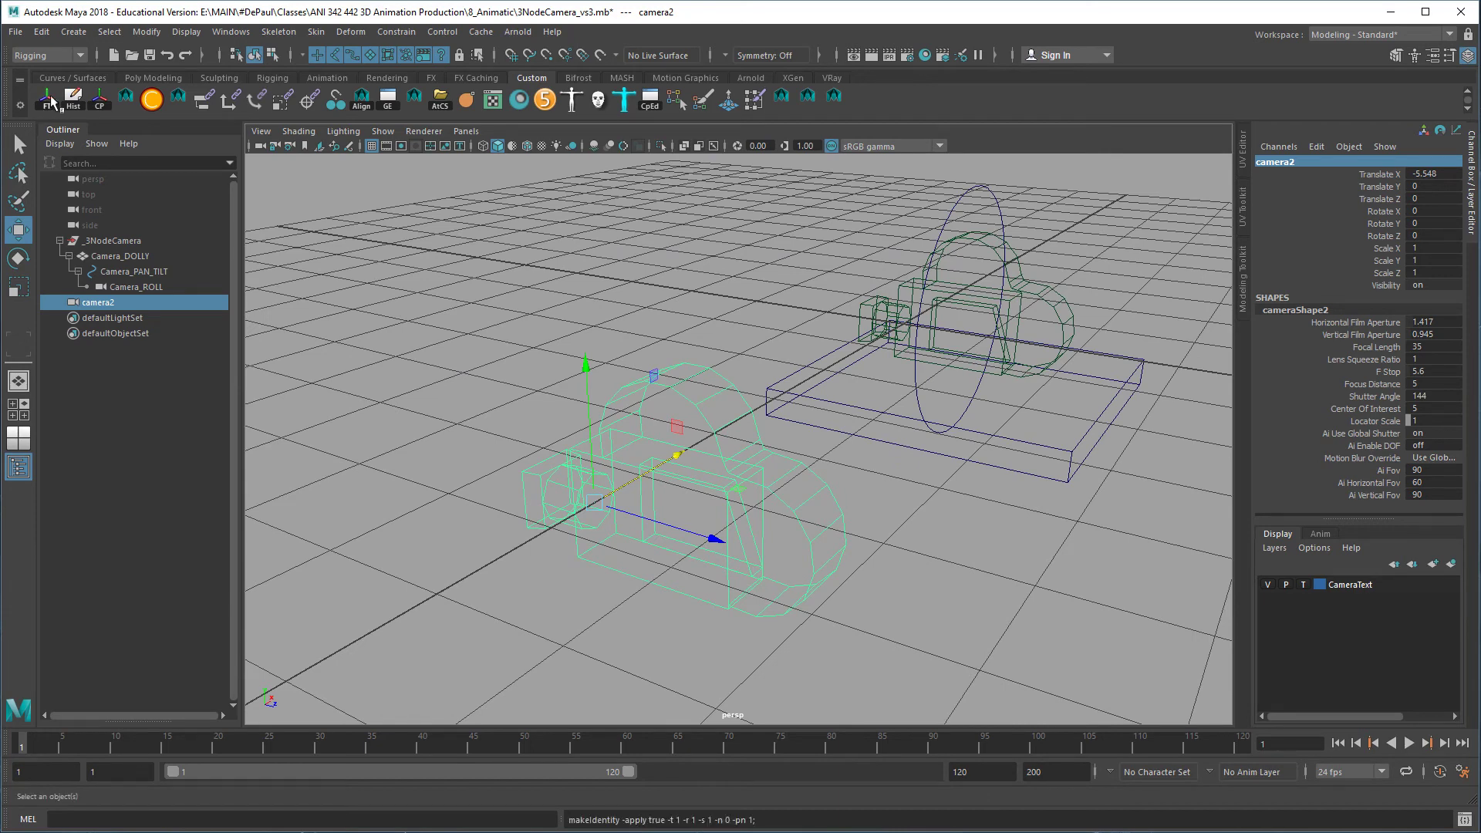
left_click_drag(621, 368, 634, 396, "alt")
left_click(575, 407)
left_click_drag(634, 396, 702, 498)
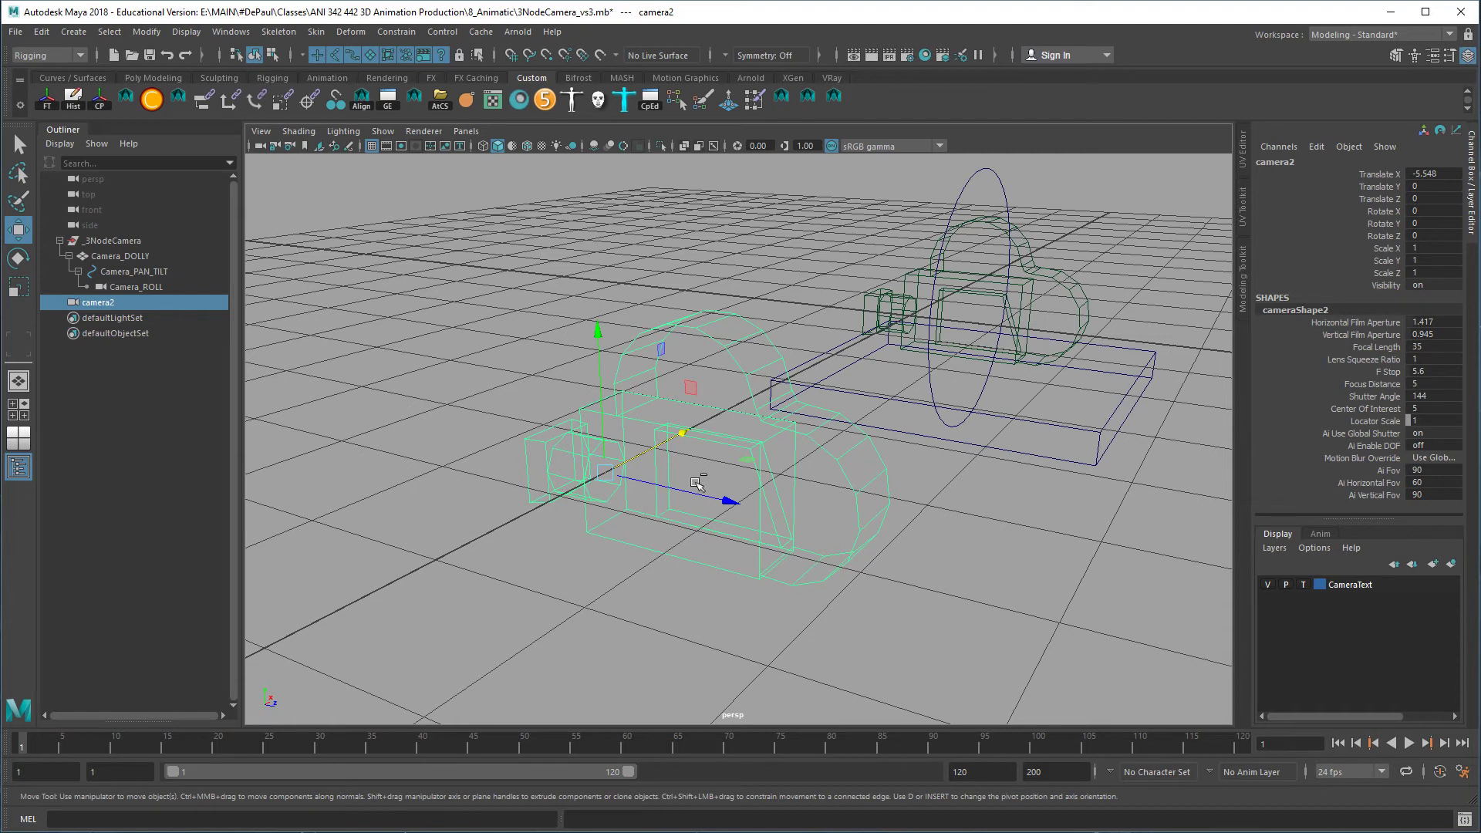
Group camera2 twice to nest it under two parent groups, and expand the new hierarchy down to the camera
key("ctrl+g")
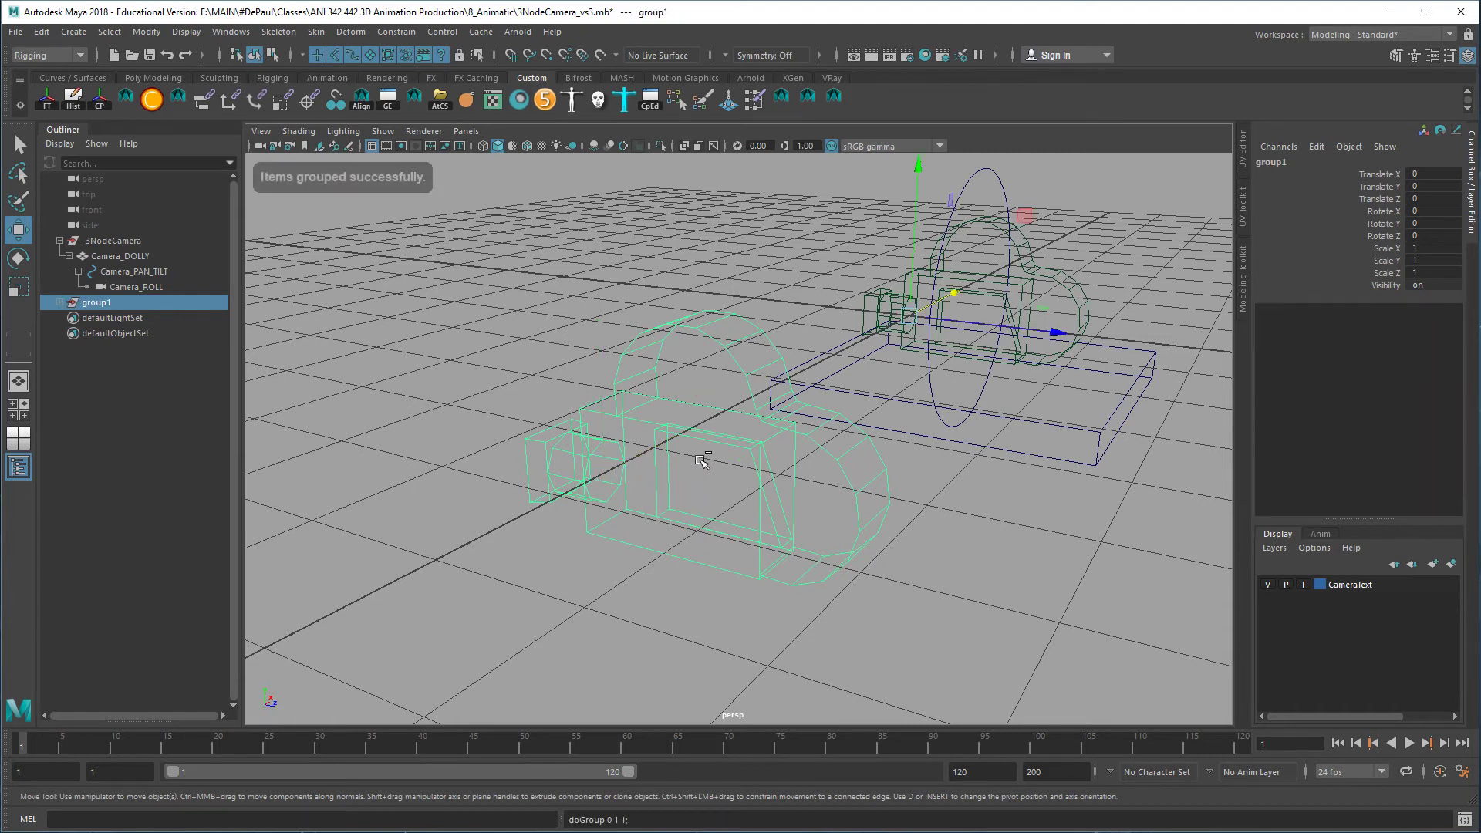
left_click(60, 302)
left_click(128, 336)
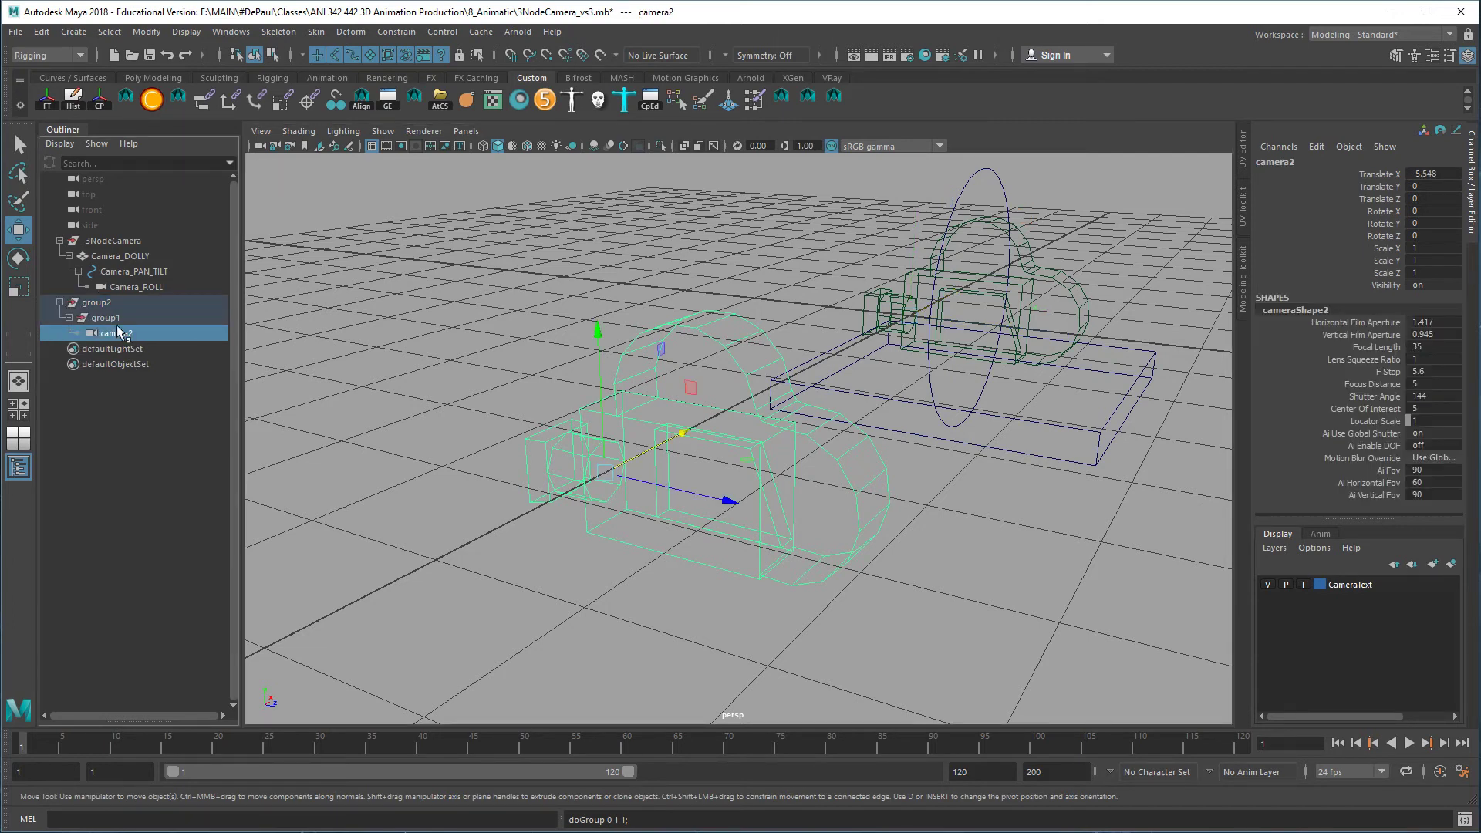
Rename the camera inside the nested groups to roll
left_click(111, 309)
left_click(125, 337)
double_click(128, 336)
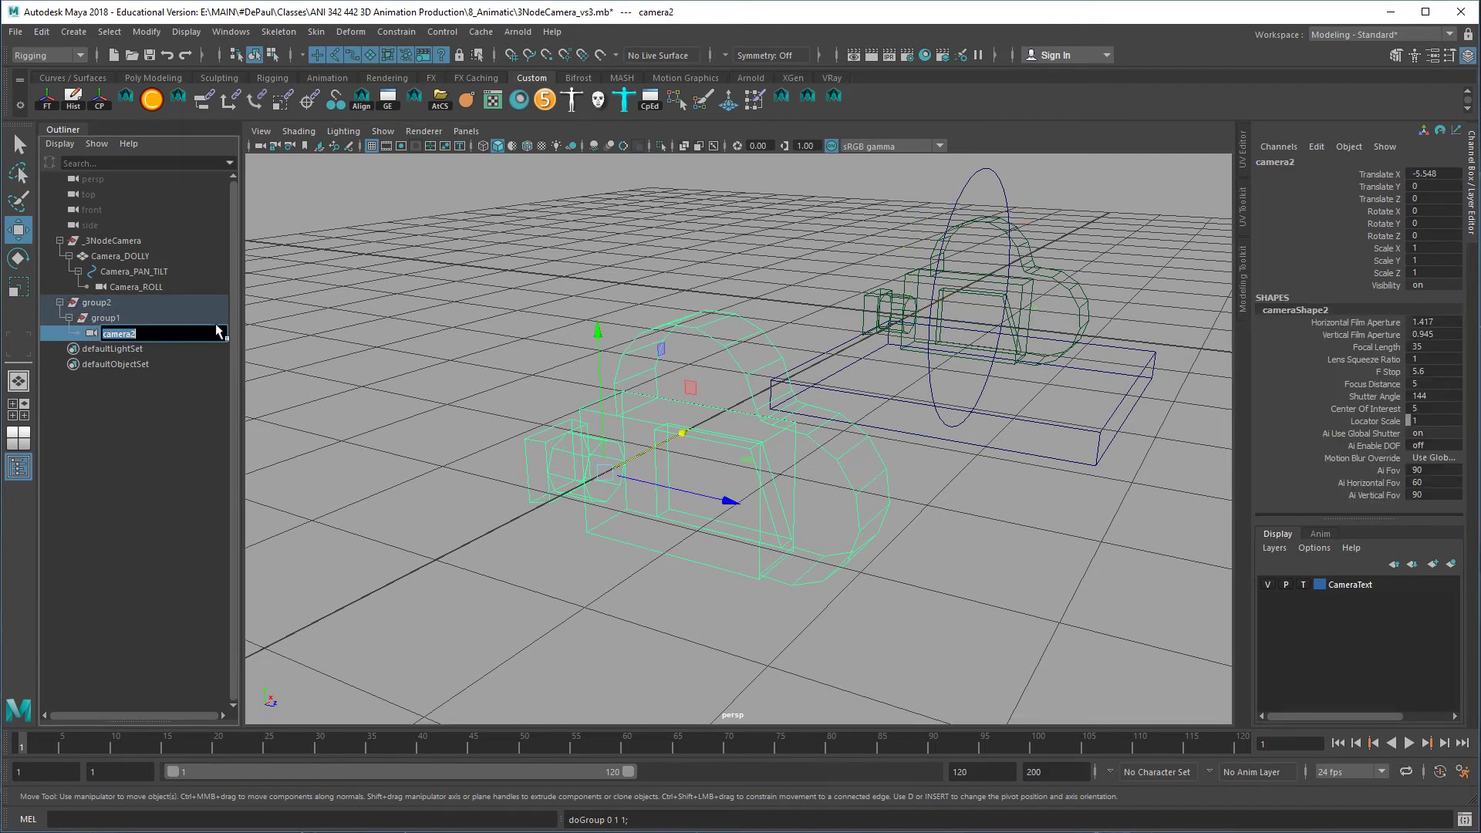
type("roll")
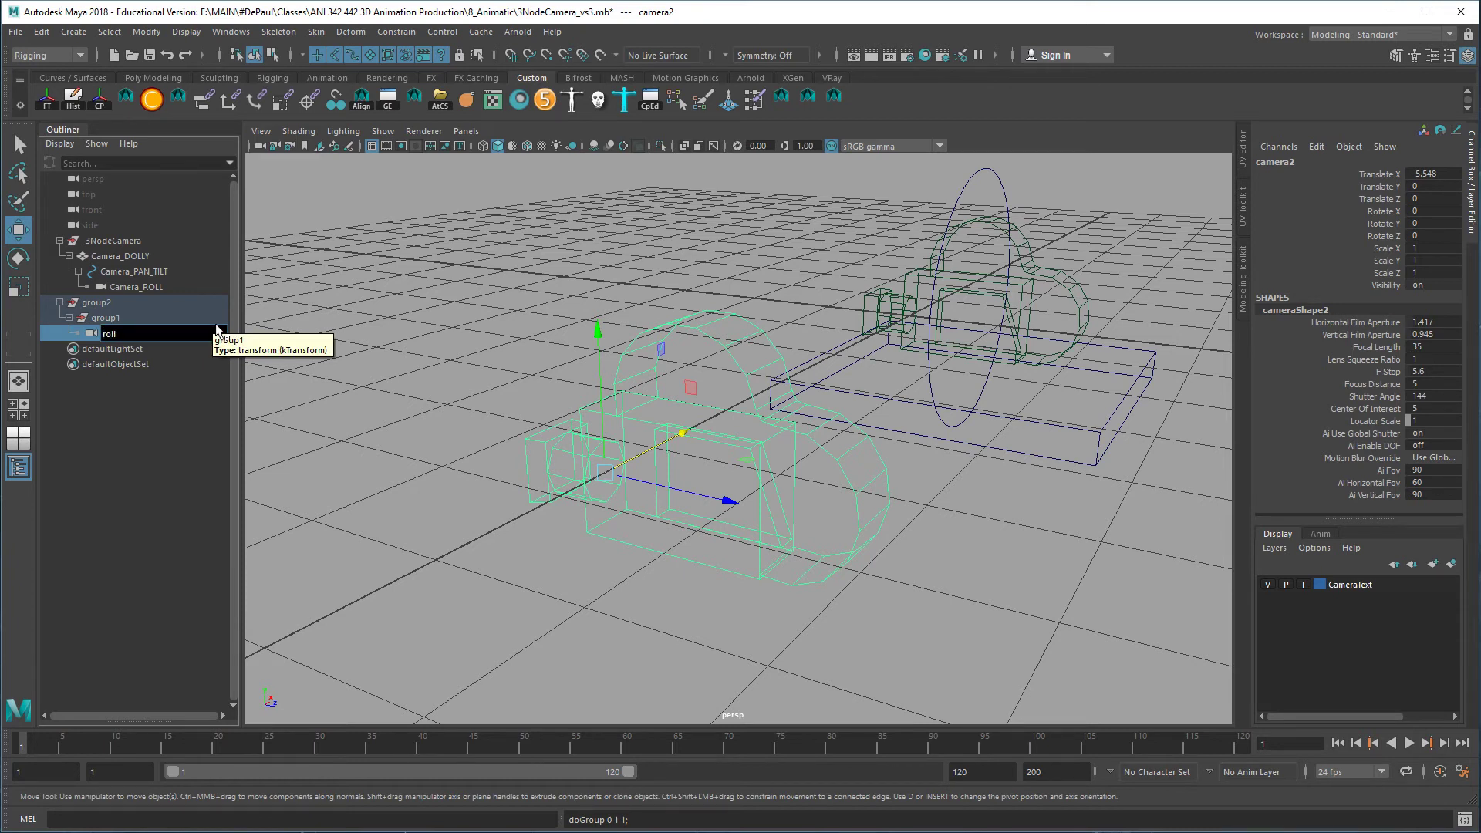
key("Return")
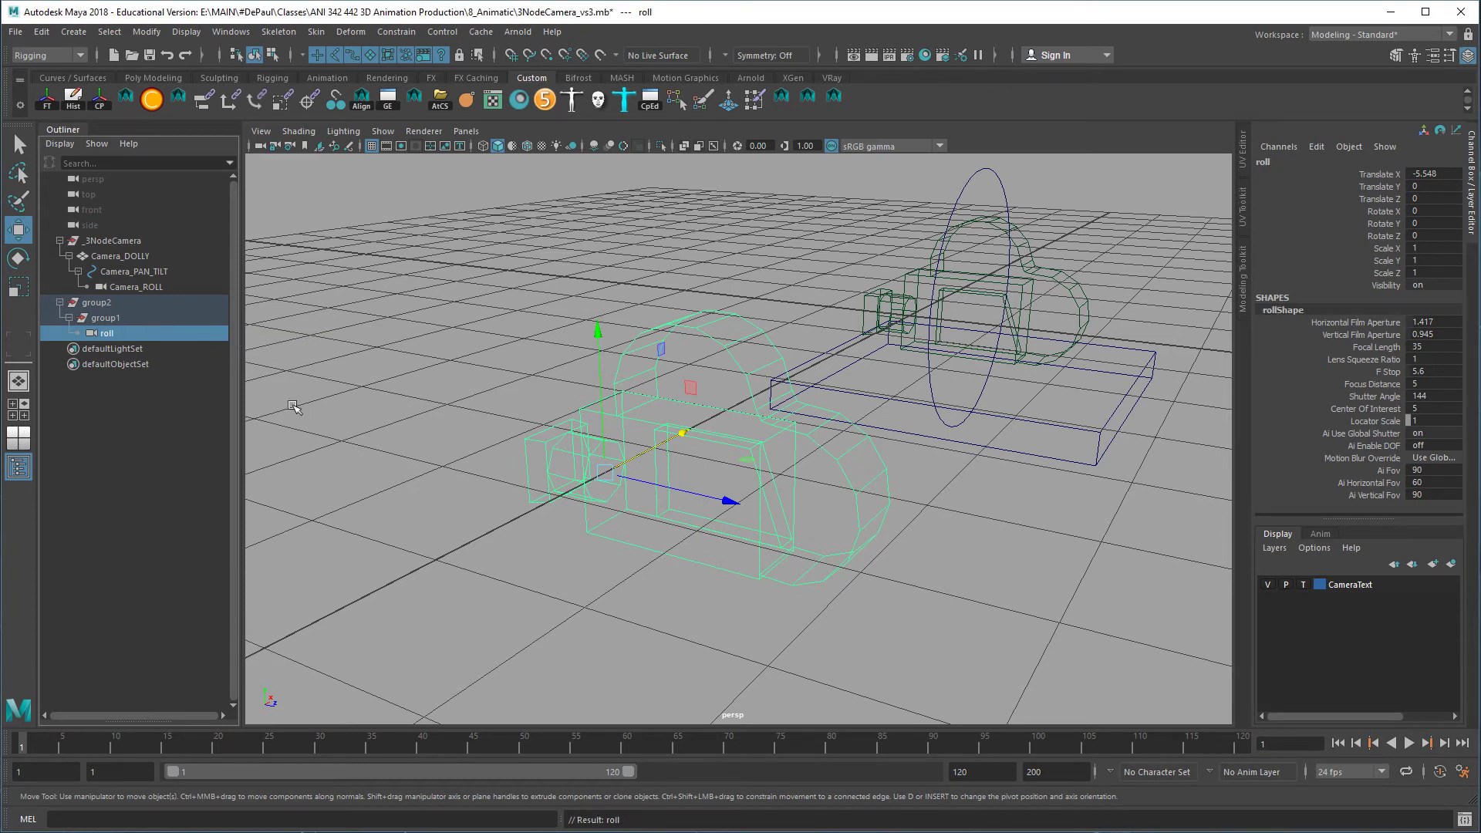
Add a third parent group directly above the camera and rename the camera to camera_3node
key("ctrl+g")
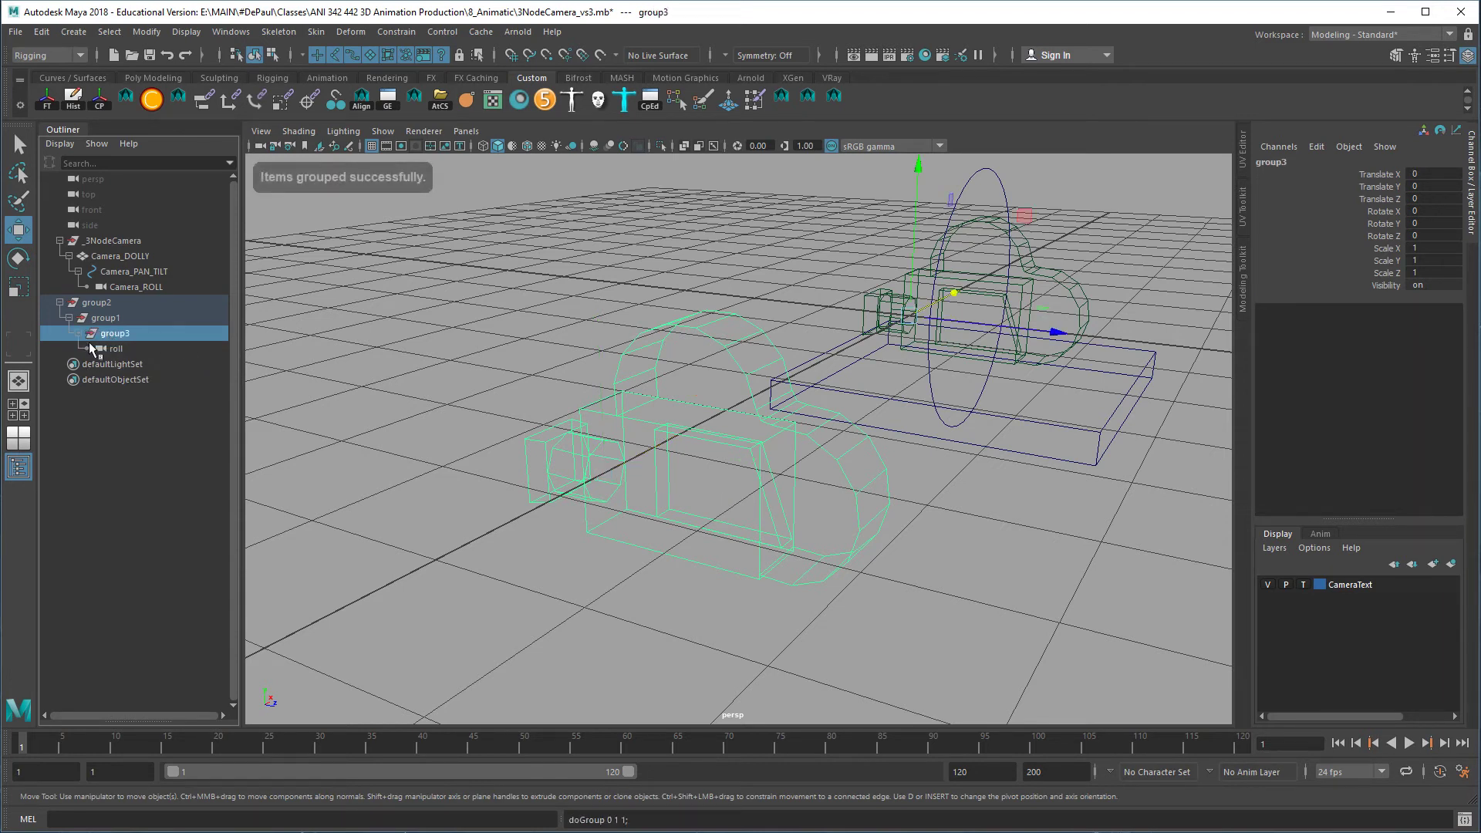
double_click(92, 347)
type("cam")
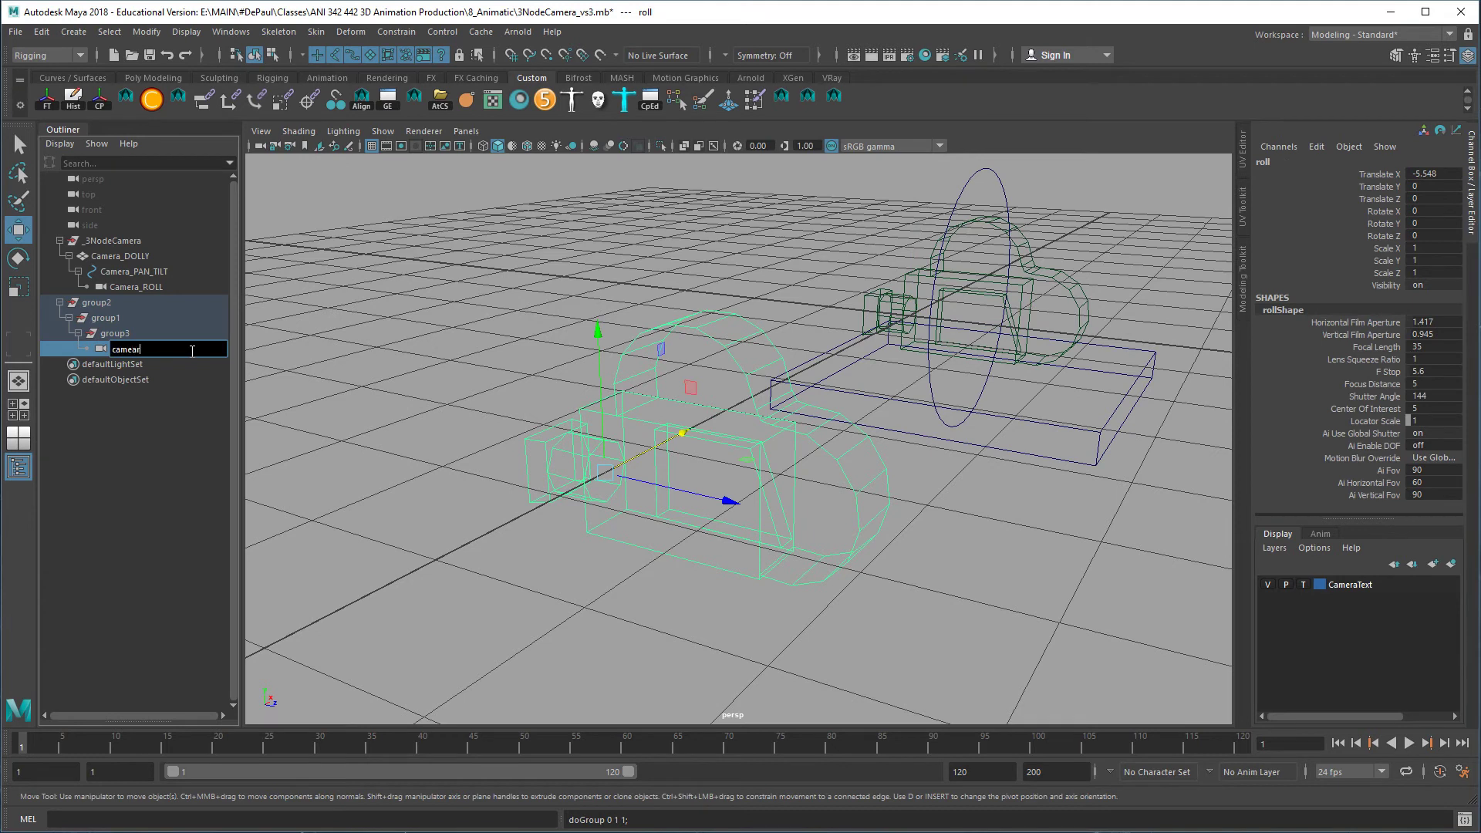
type("era_3nod")
key("Return")
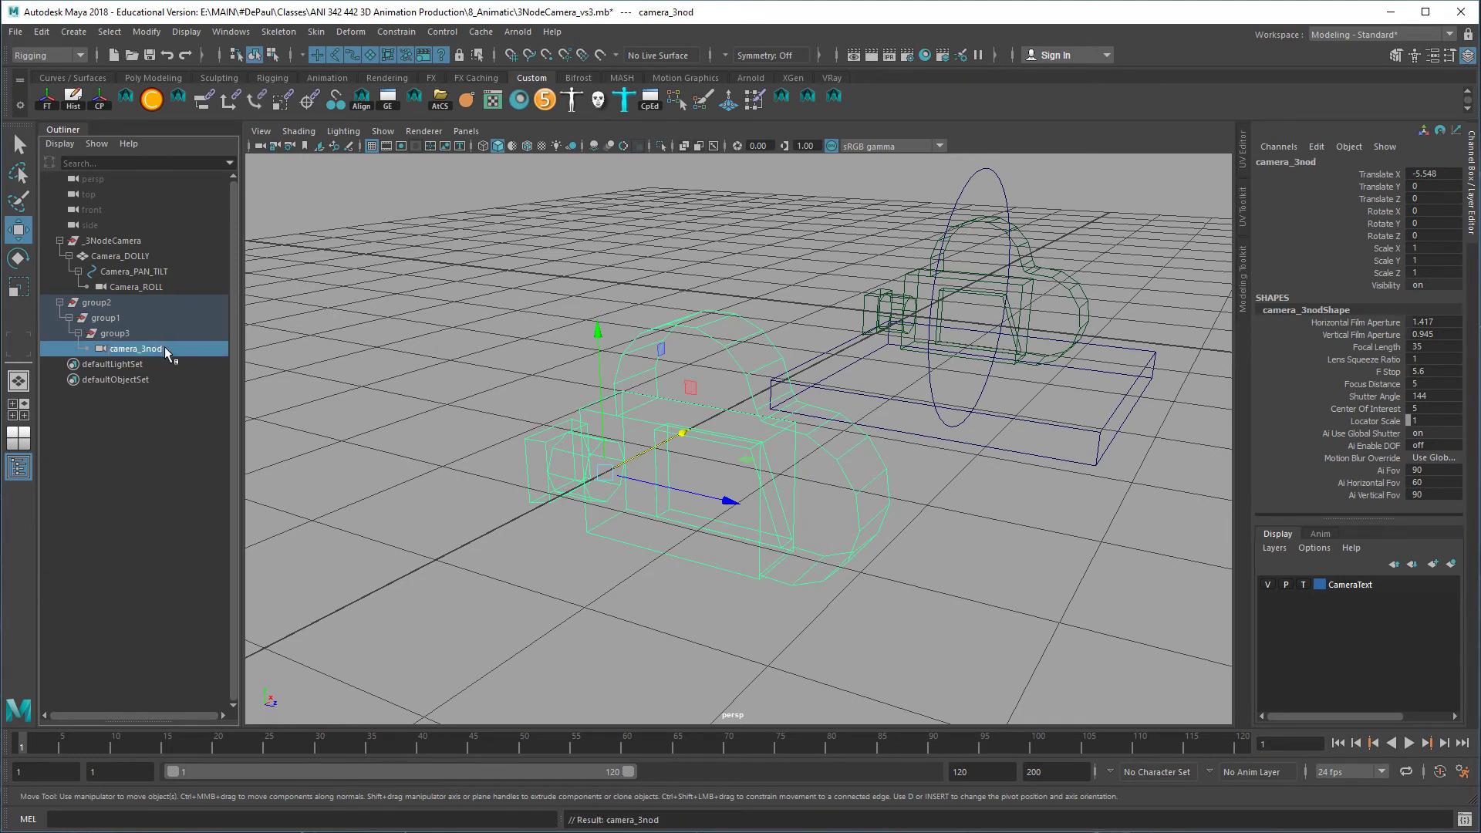
double_click(164, 346)
key("End")
type("e")
key("Return")
Rename the innermost group, directly above the camera, to roll
double_click(132, 338)
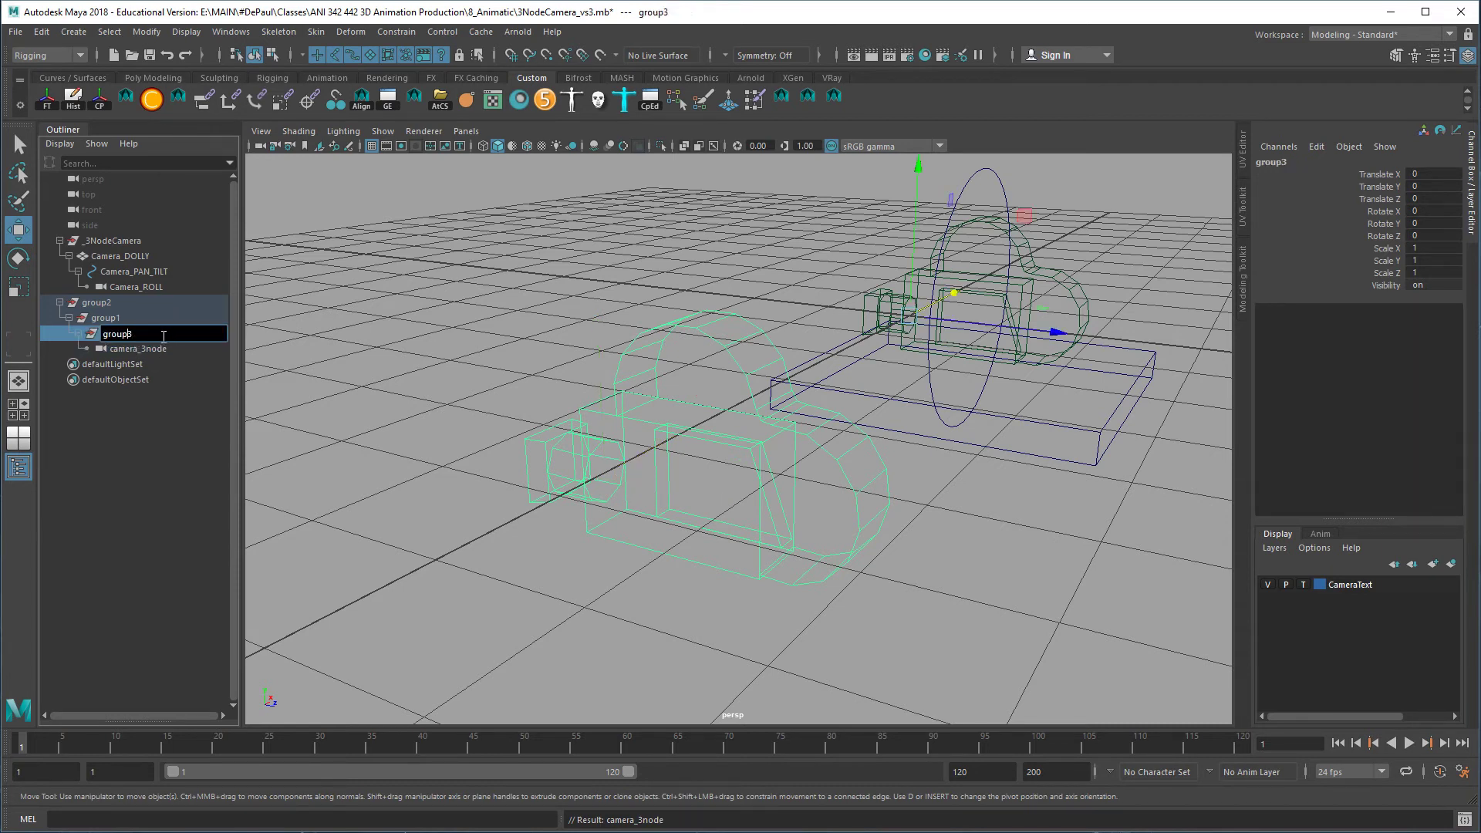
type("roll_")
key("Return")
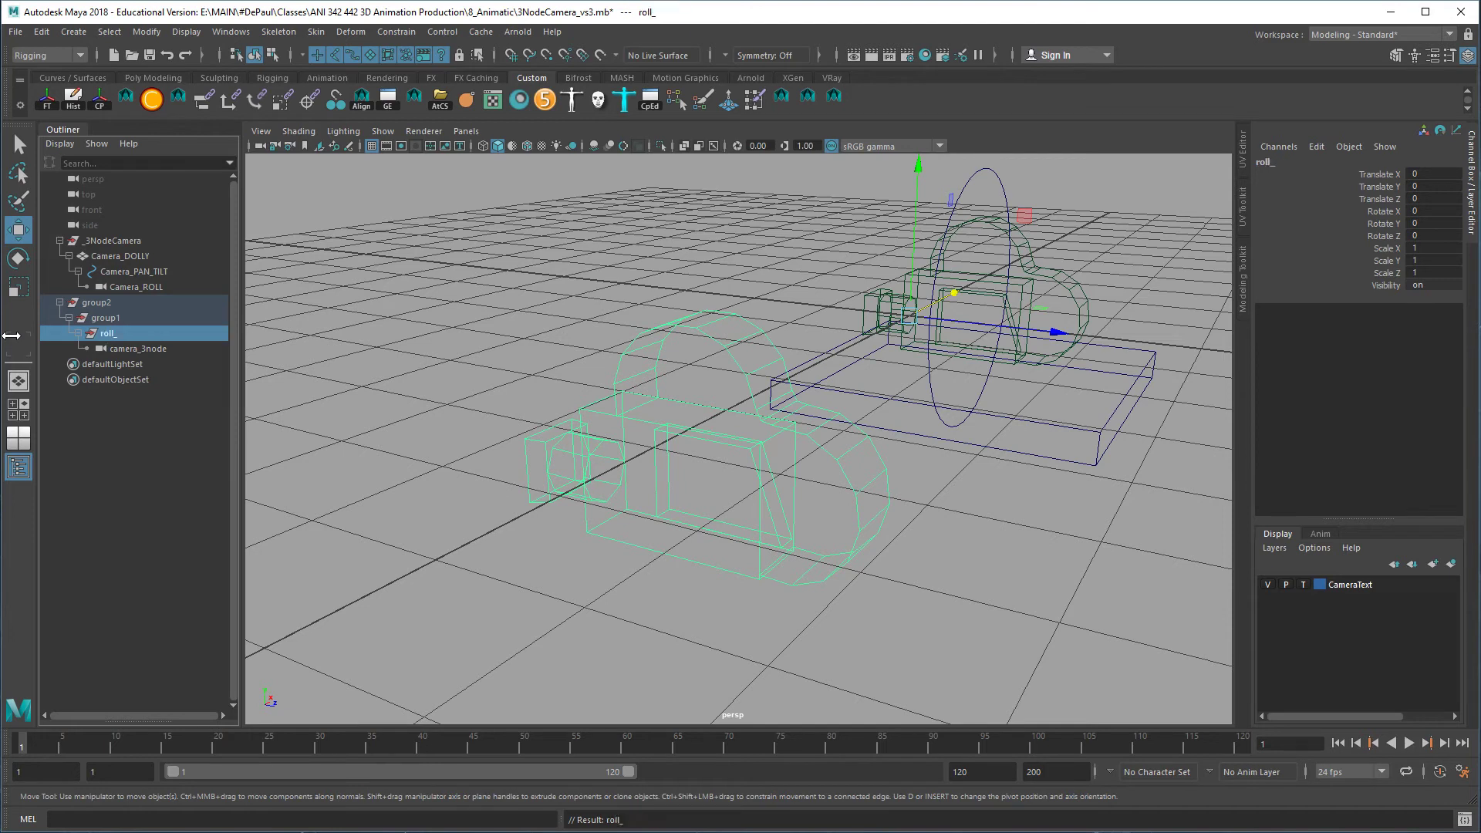
double_click(112, 333)
key("End")
key("BackSpace")
key("Return")
Rename the middle group to tilt_pan and the outermost group to dolly_truck
double_click(119, 317)
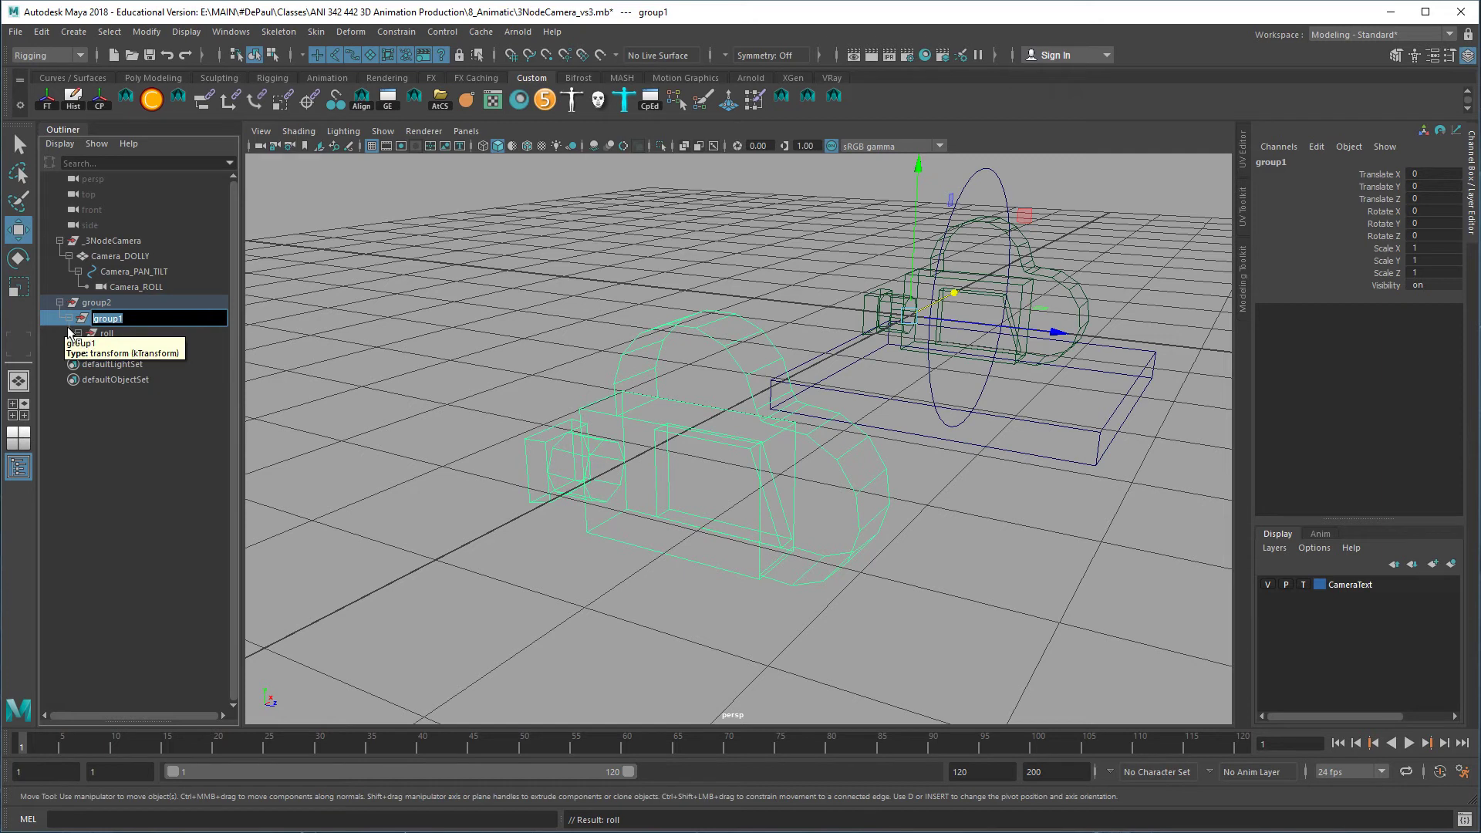
type("tilt_pan")
key("Return")
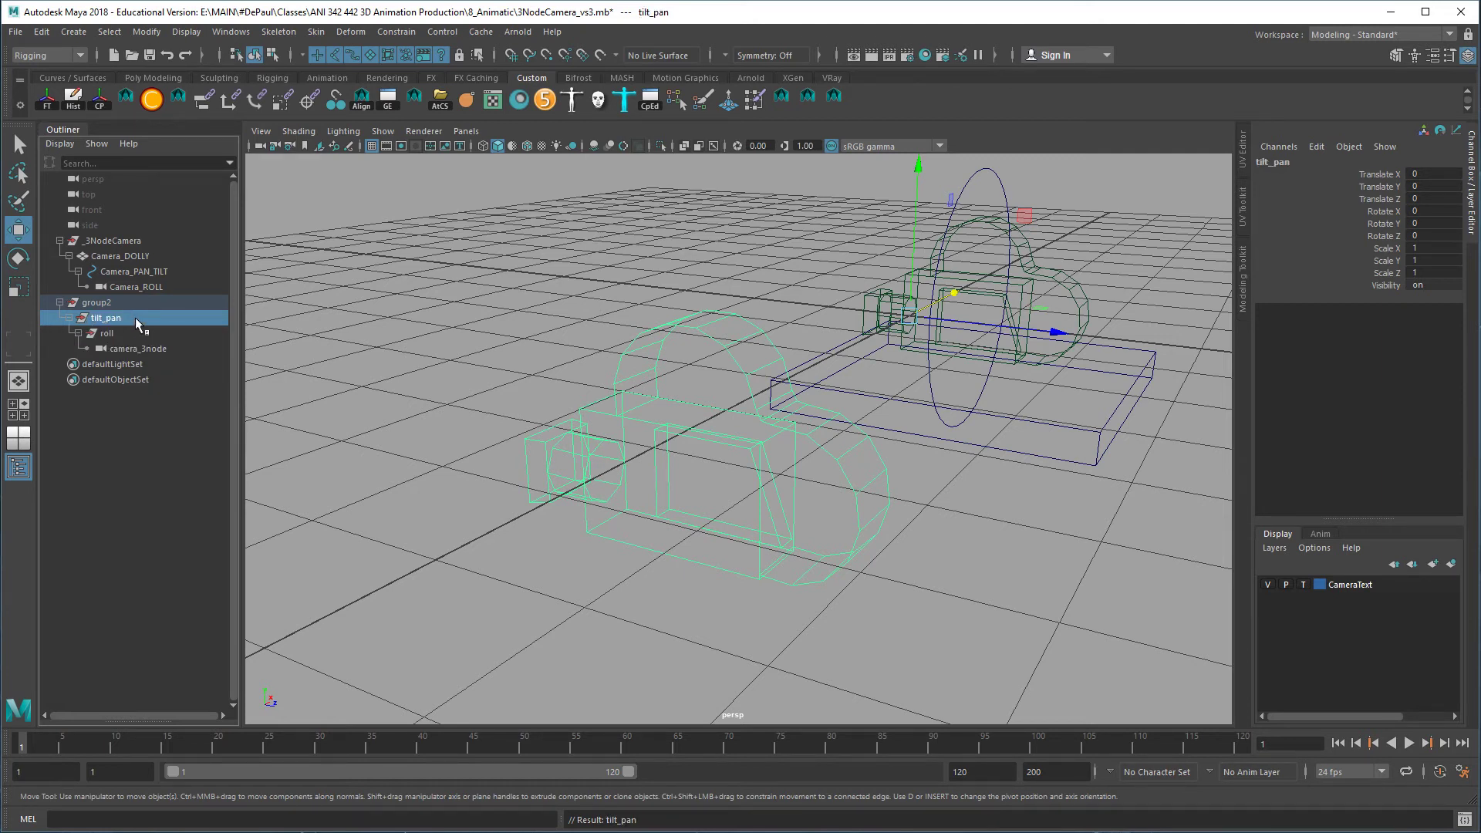
double_click(116, 304)
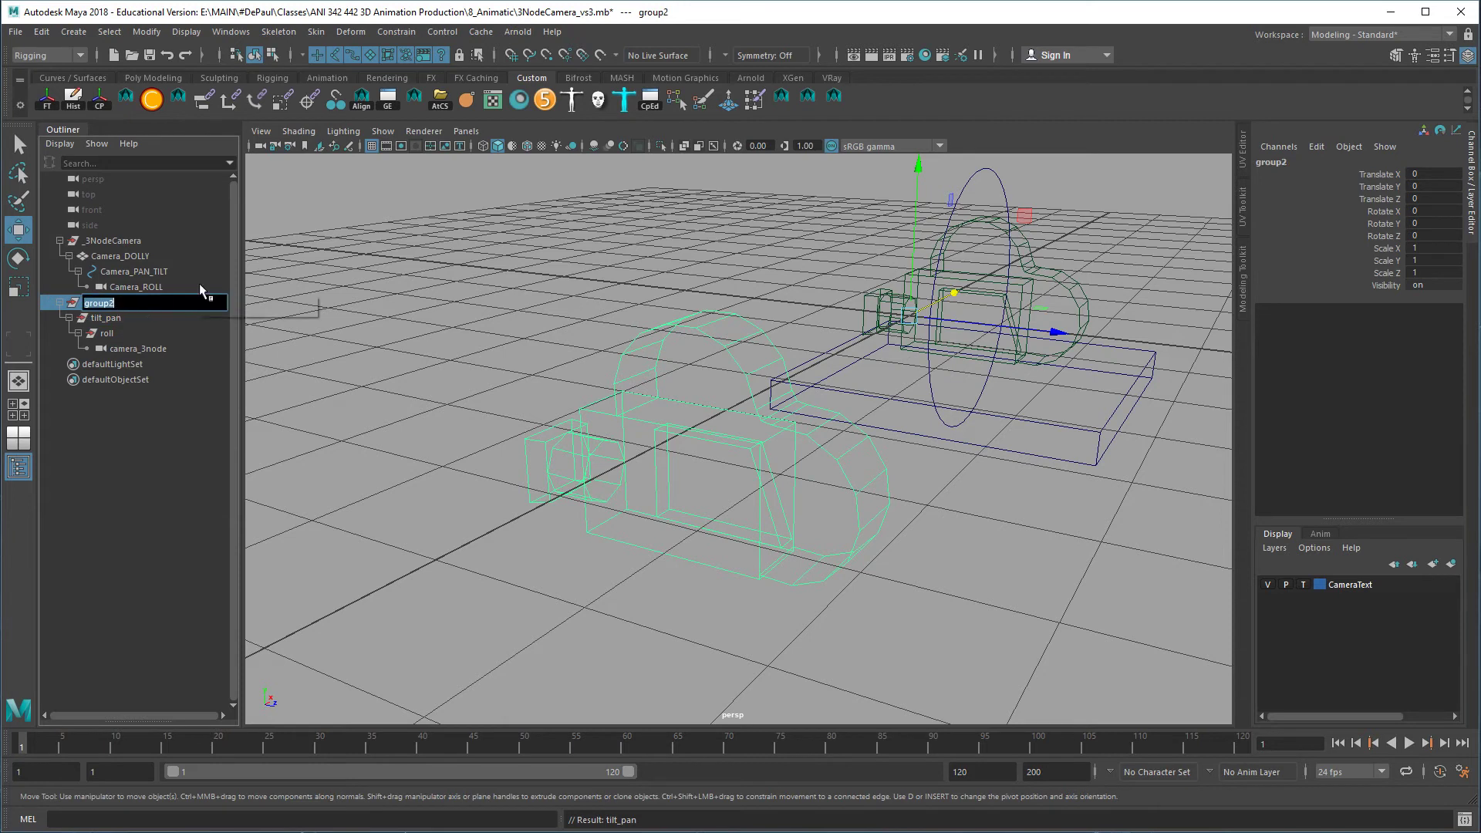
type("dolly_truck")
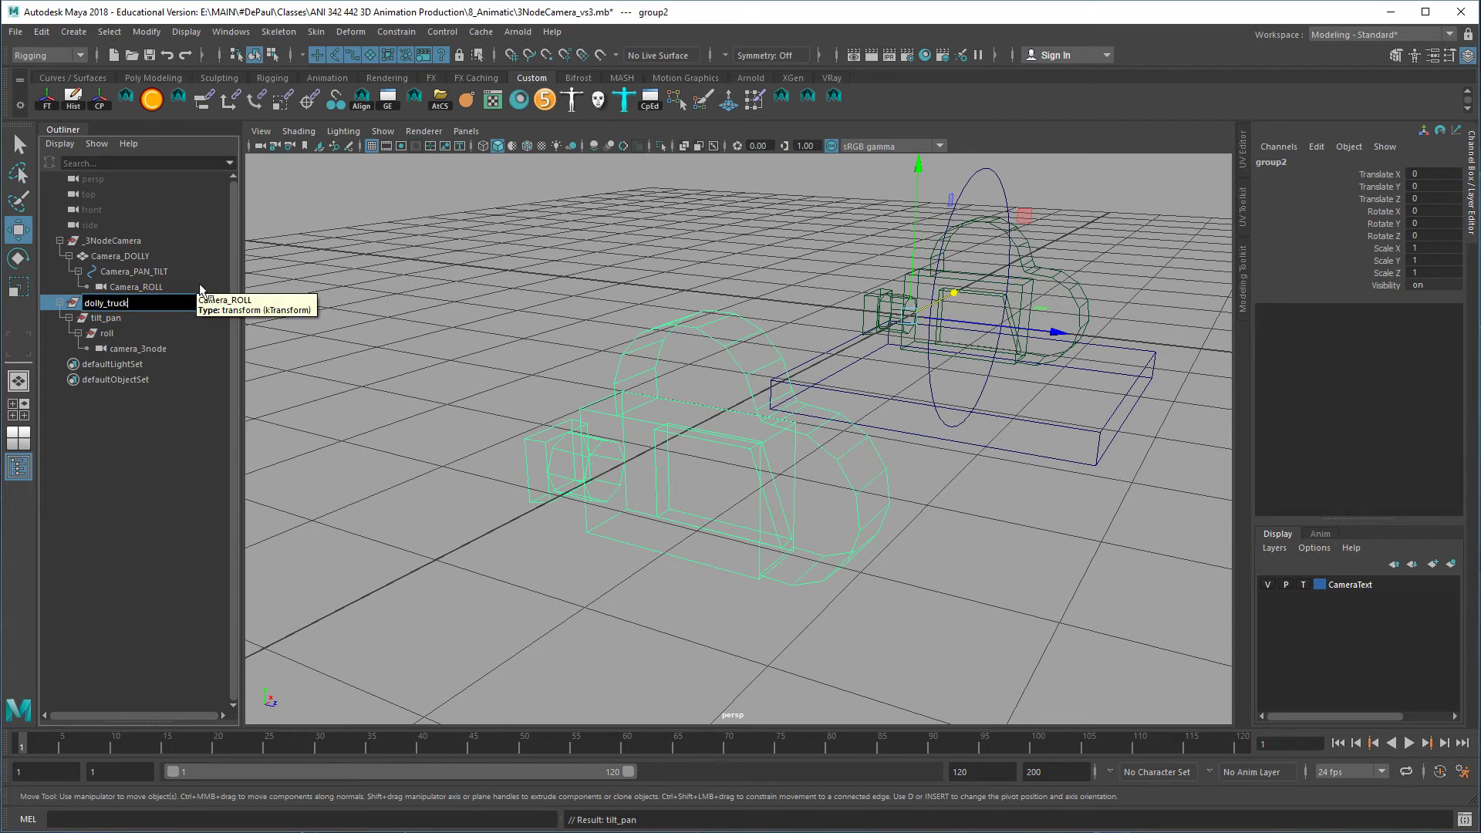
key("Return")
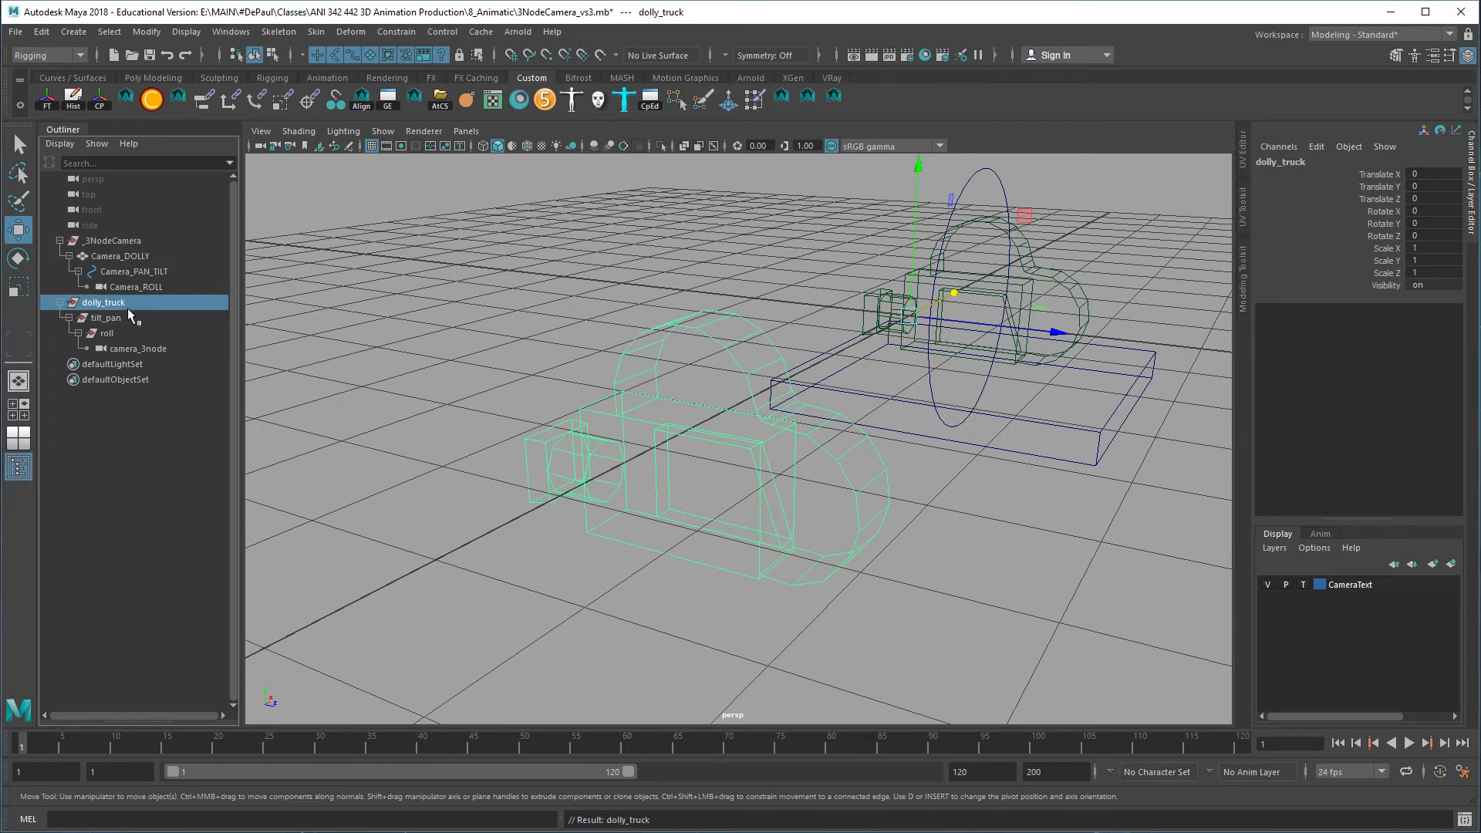
Group dolly_truck under a new top-level group and try to name that group 3NodeCamera
key("ctrl+g")
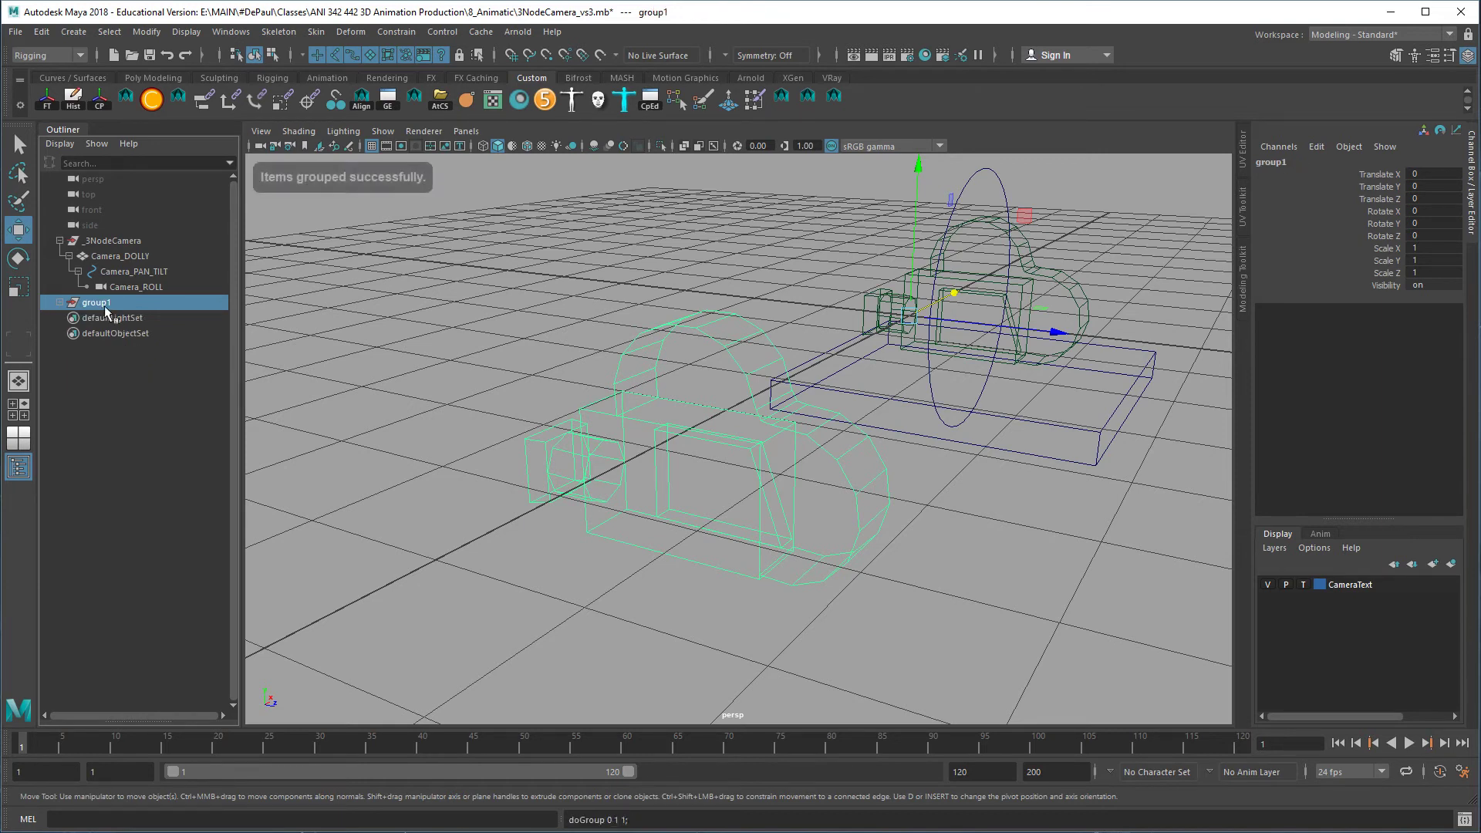
double_click(104, 304)
type("3Node")
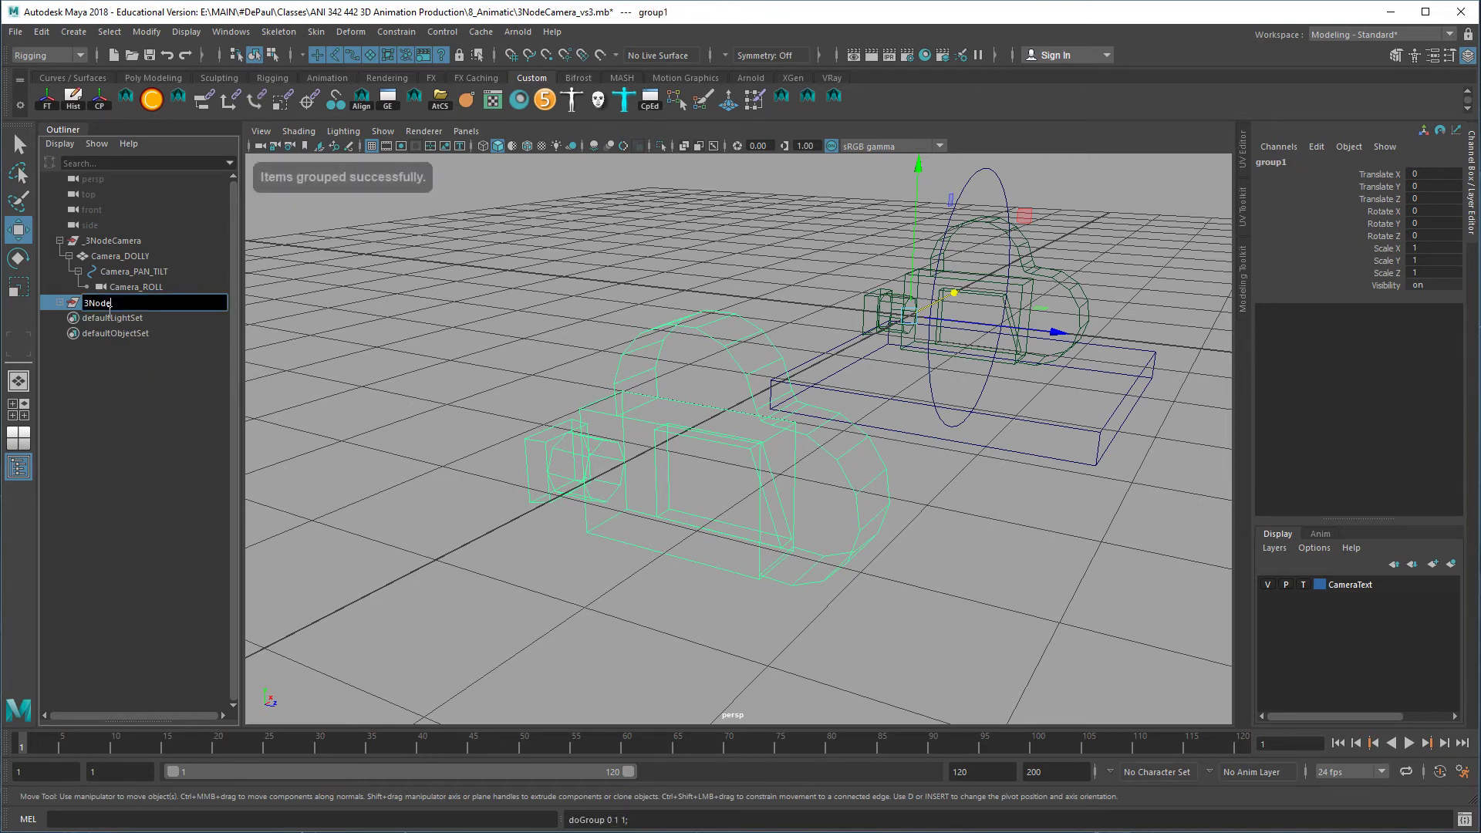
type("Camera")
key("Return")
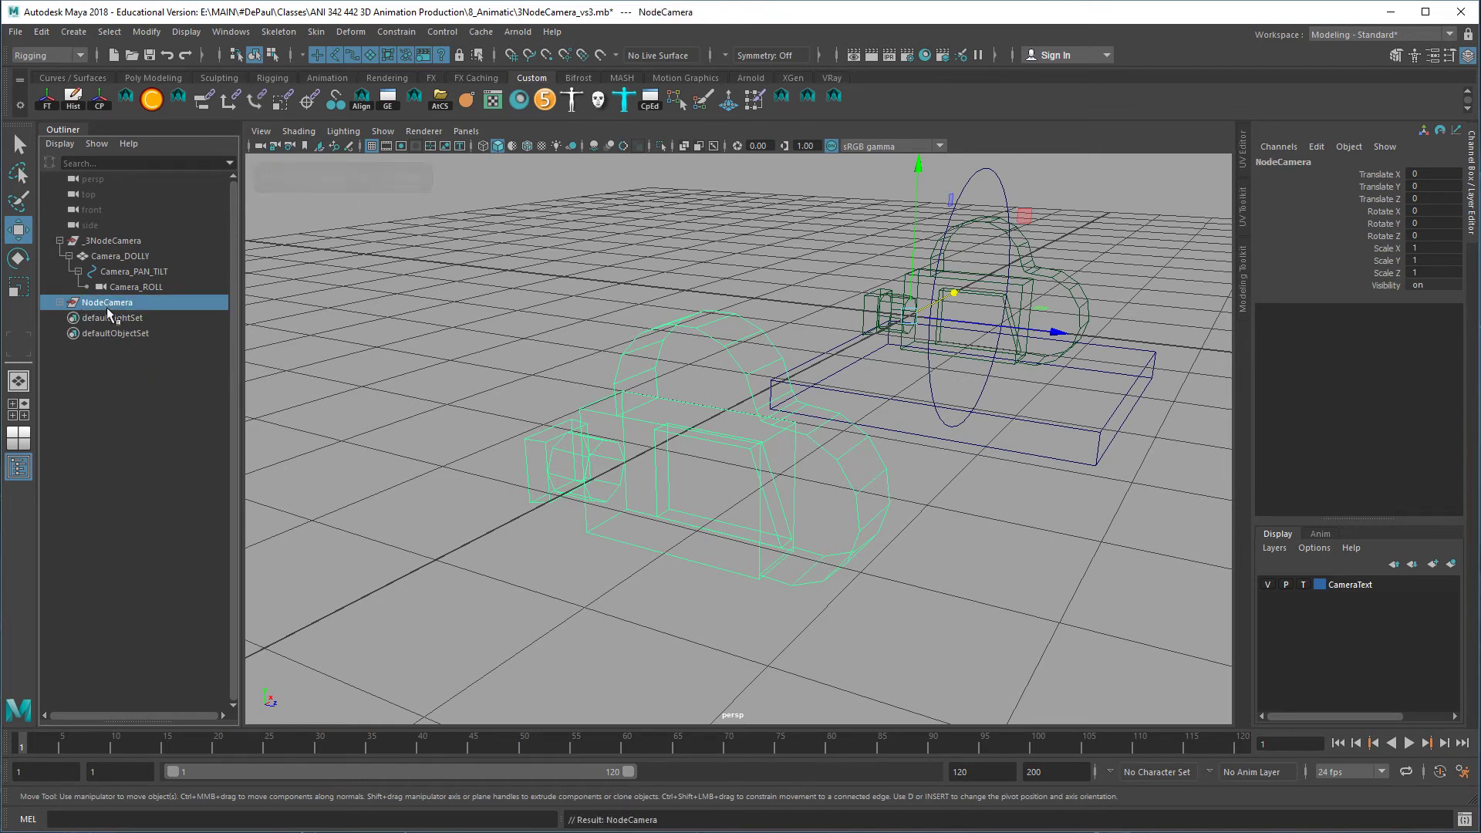
Expand the new top-level group and rename it to ThreeNodeCamera
left_click(59, 303)
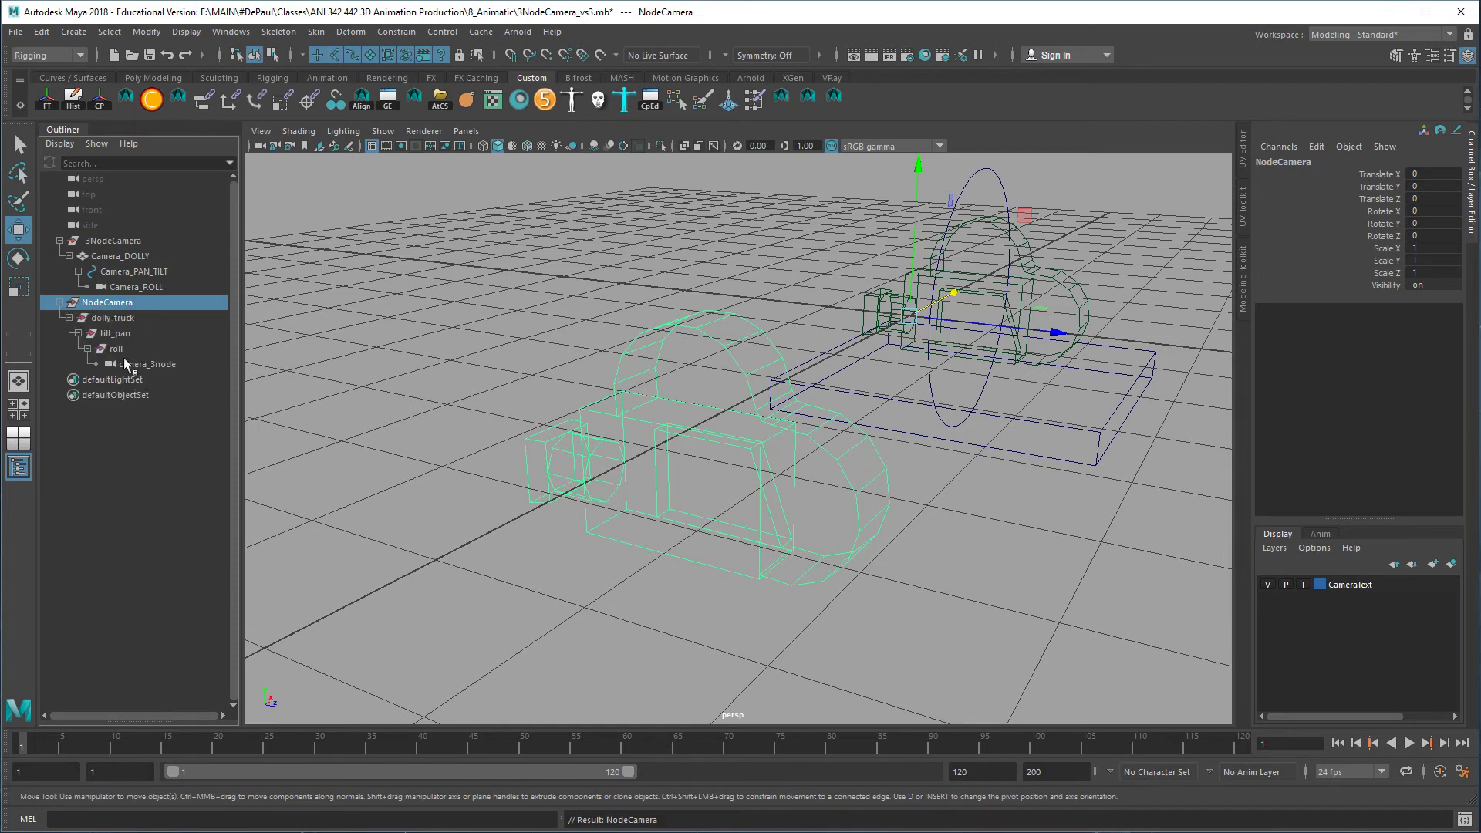
double_click(102, 305)
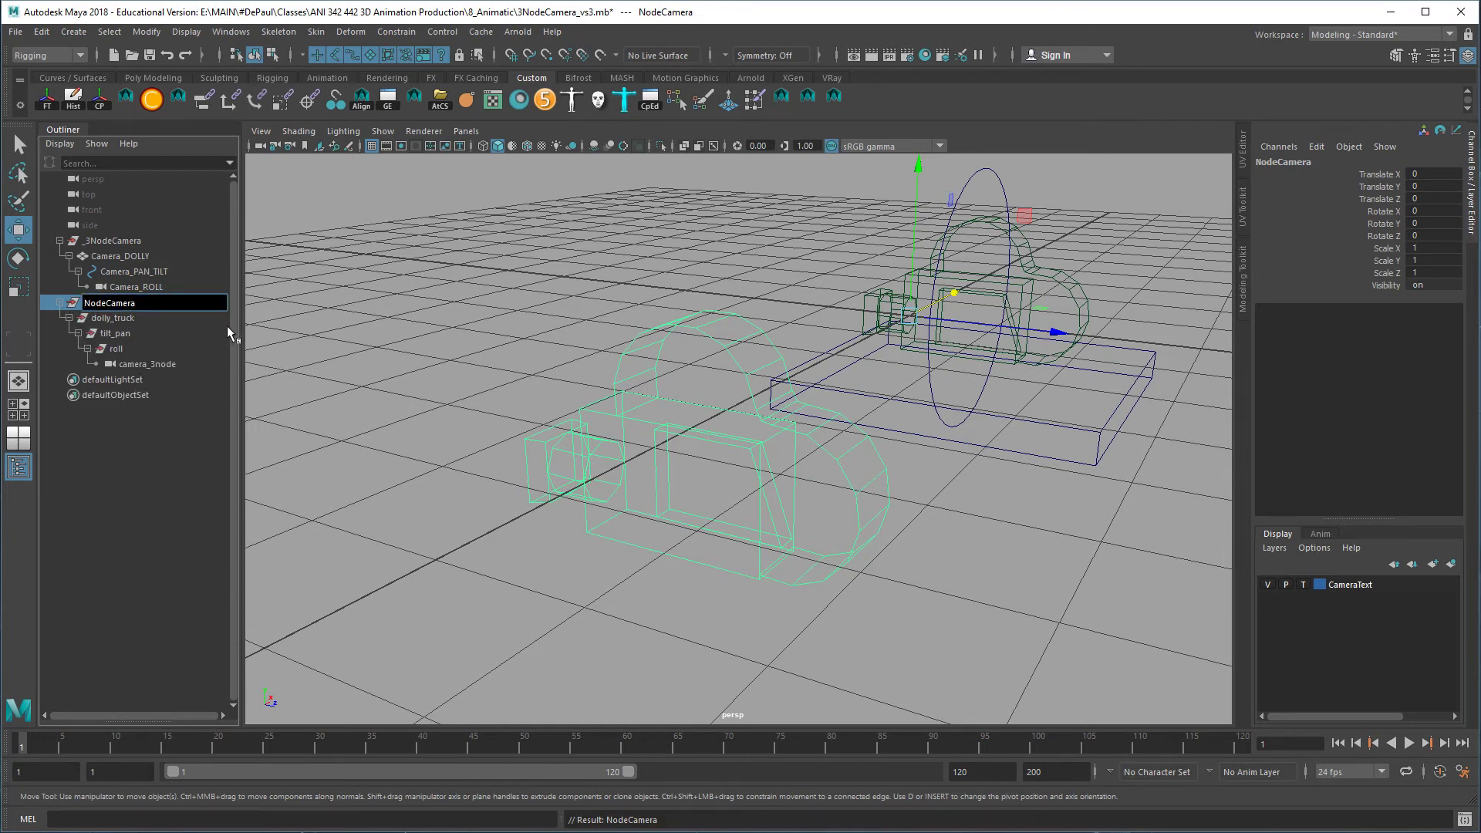
key("Return")
double_click(104, 305)
type("T")
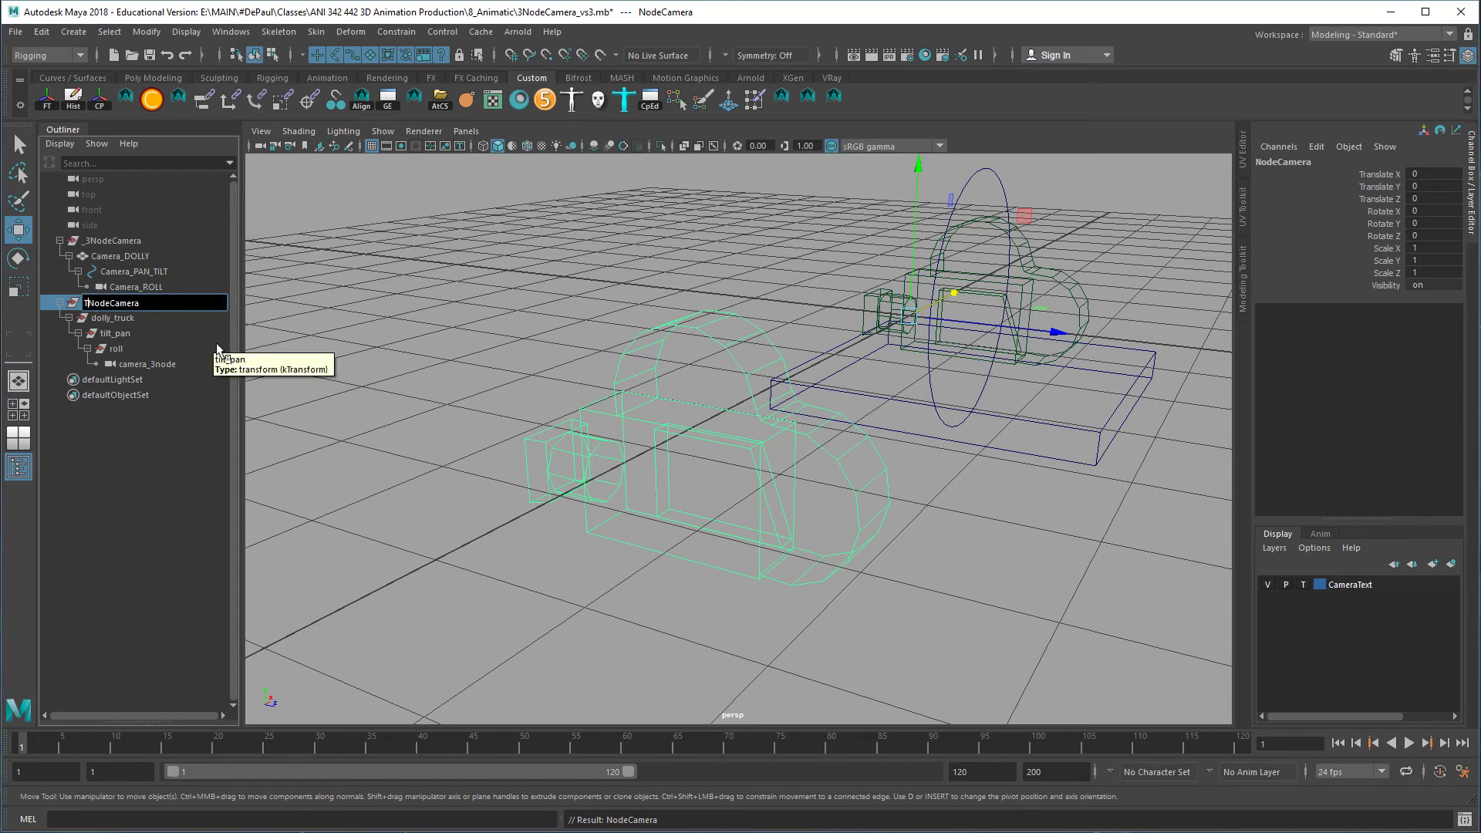
type("hree")
key("Return")
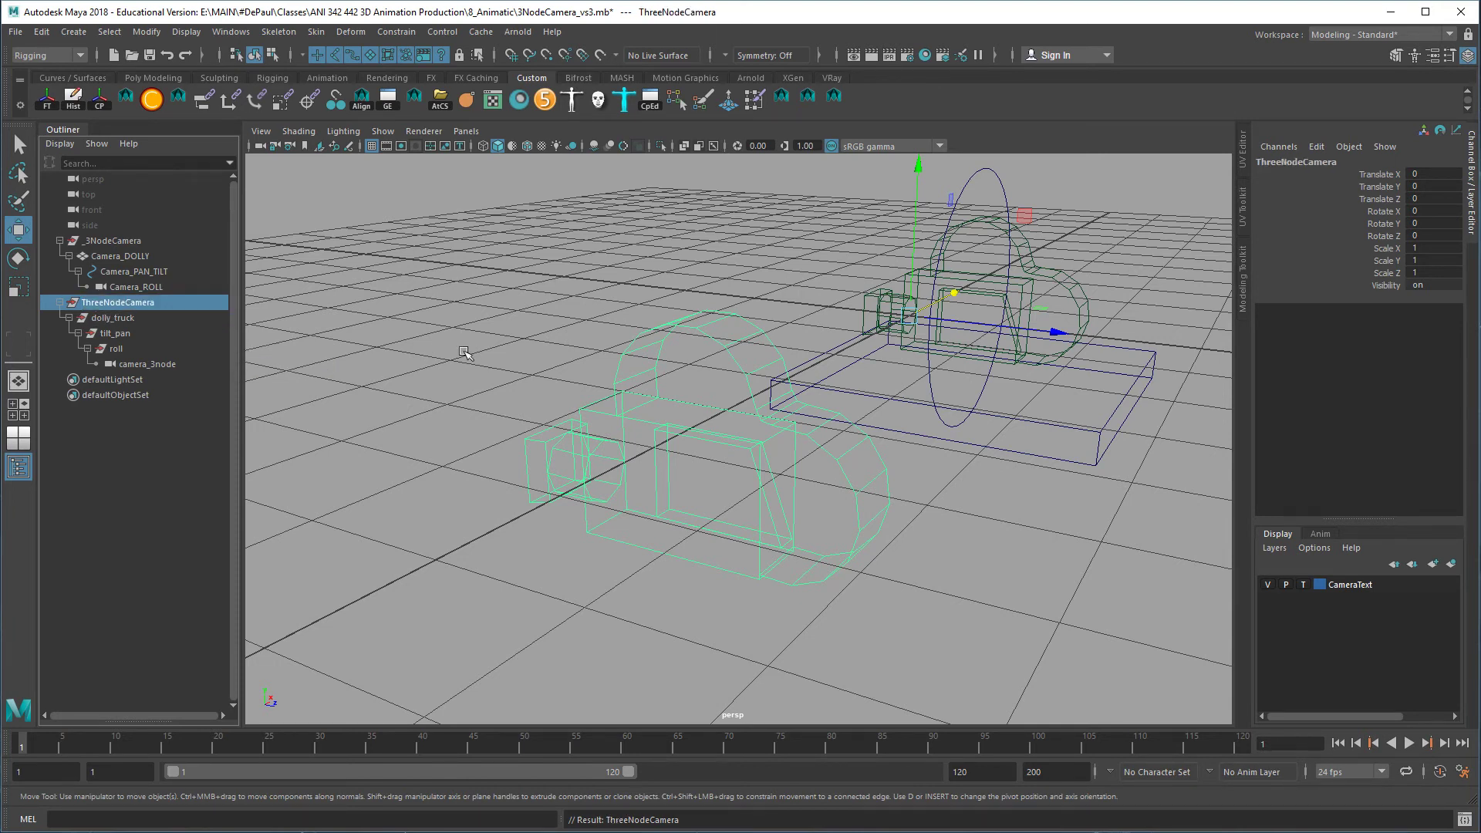
Rename the camera at the bottom of the ThreeNodeCamera hierarchy to camera_10
left_click(134, 366)
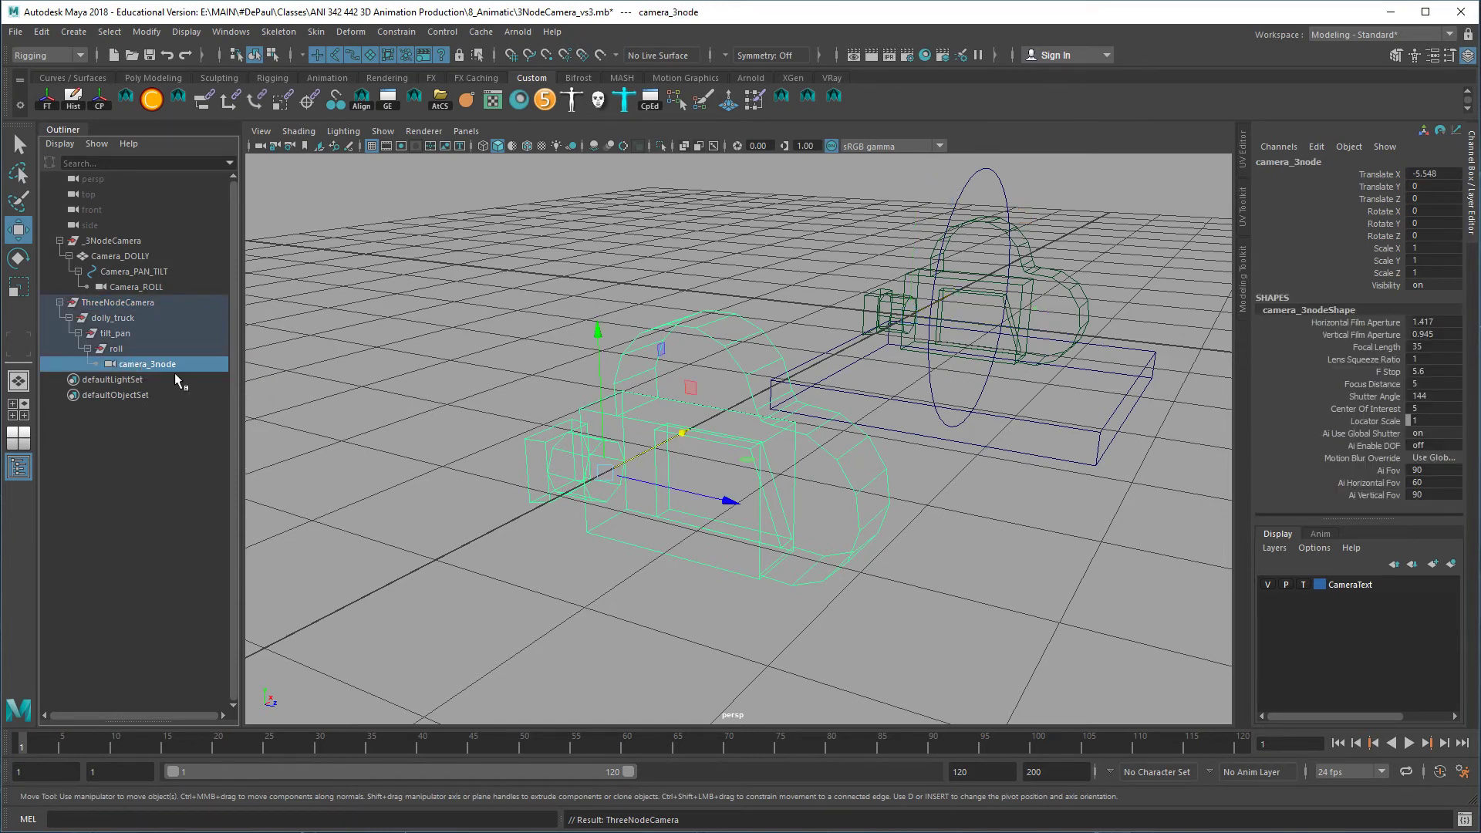
left_click_drag(147, 373, 157, 377)
type("10")
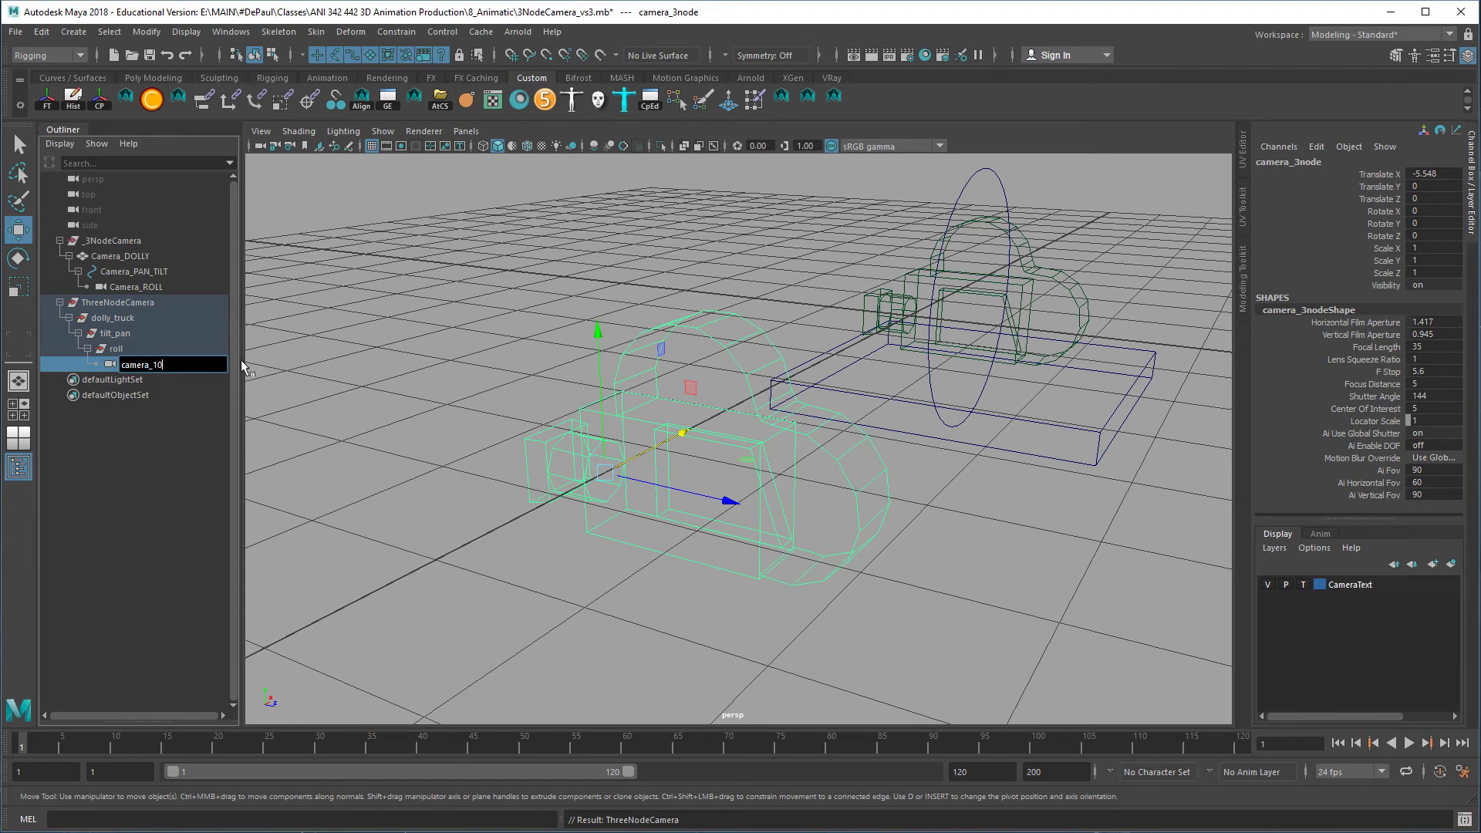
key("Return")
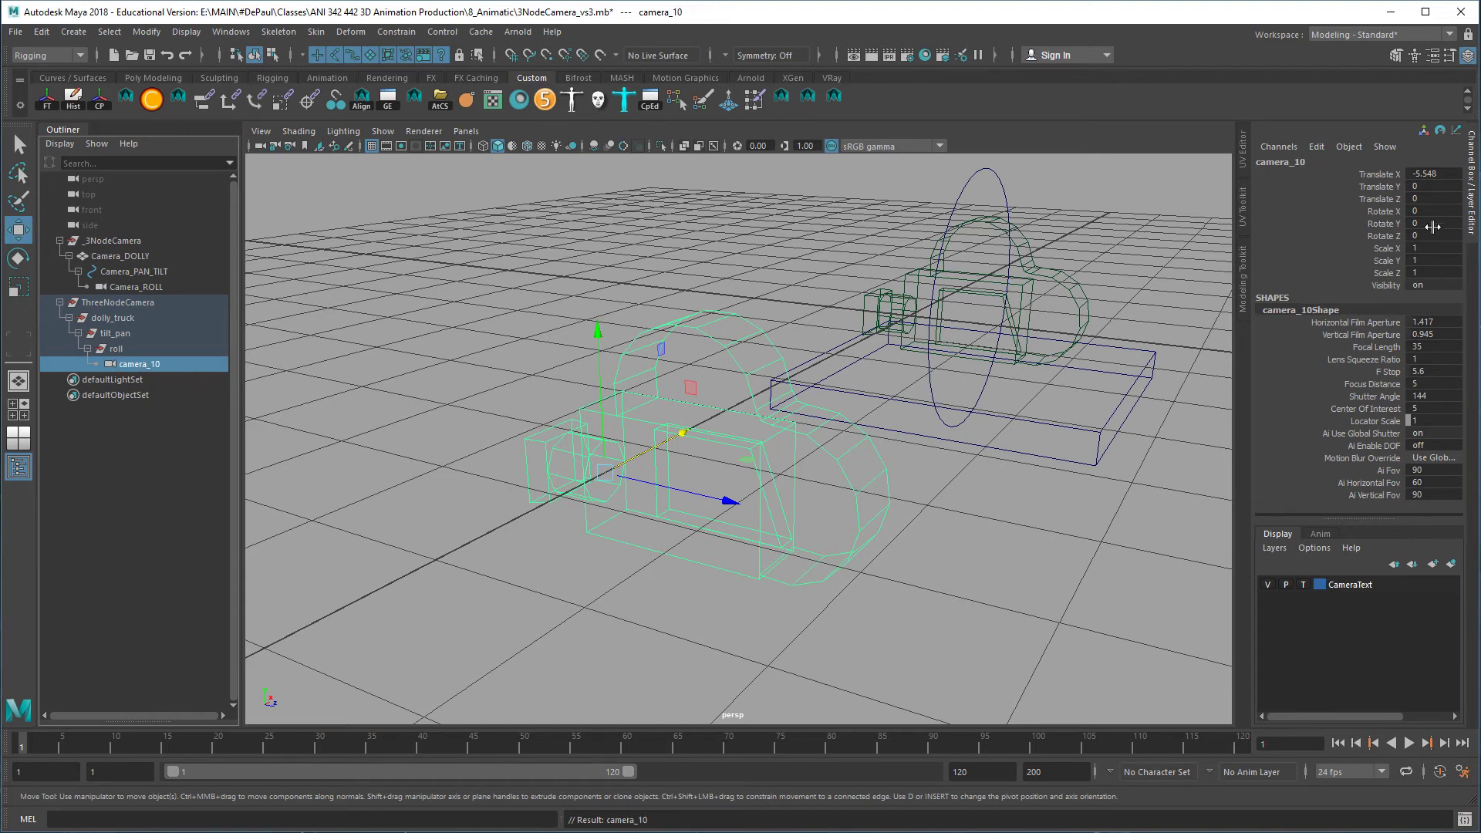
Lock all translate, rotate, scale and visibility channels of camera_10, check it with the Rotate tool, and deselect it
left_click_drag(1366, 176, 1381, 285)
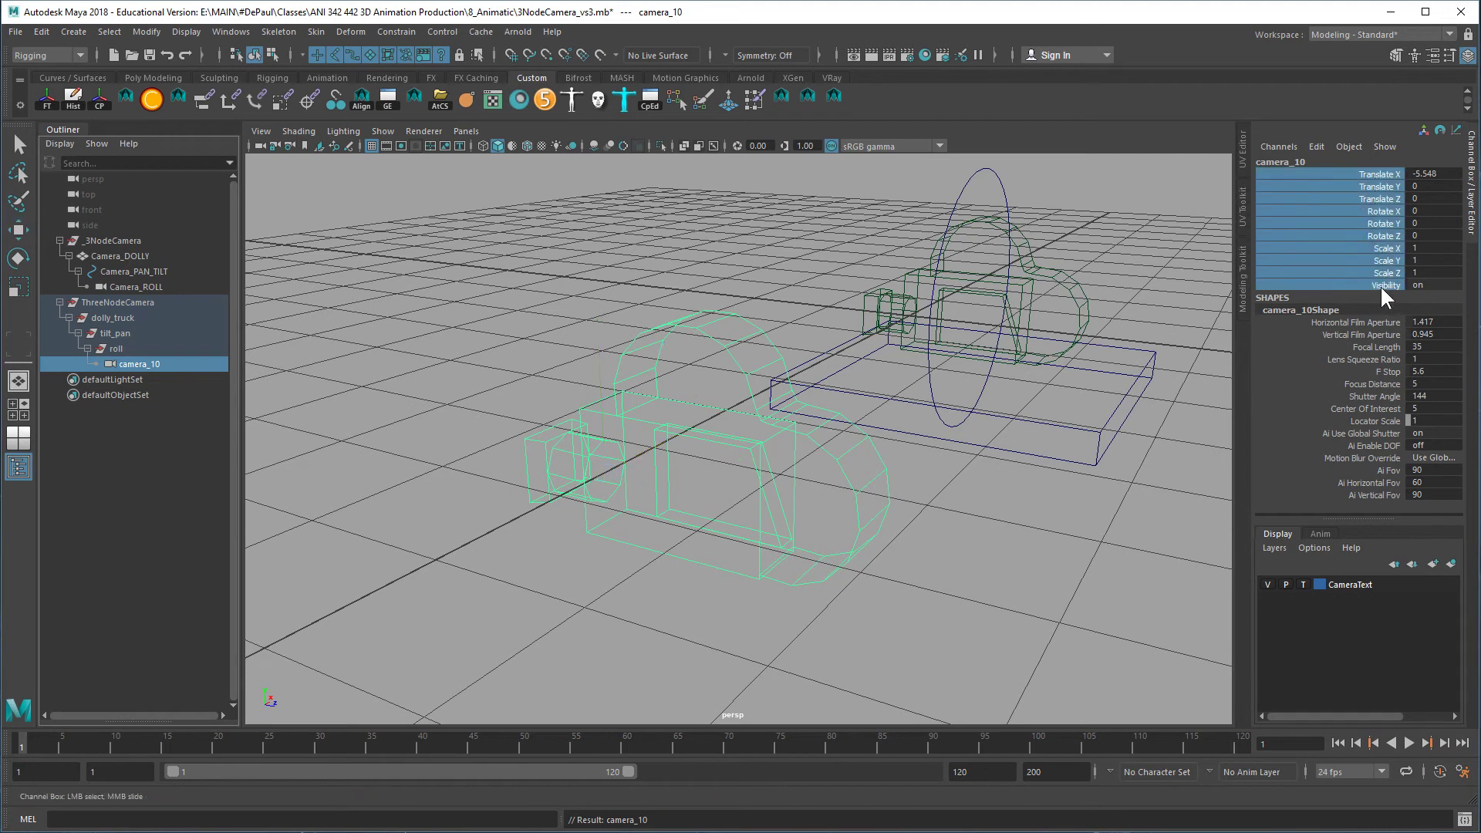
right_click(1376, 242)
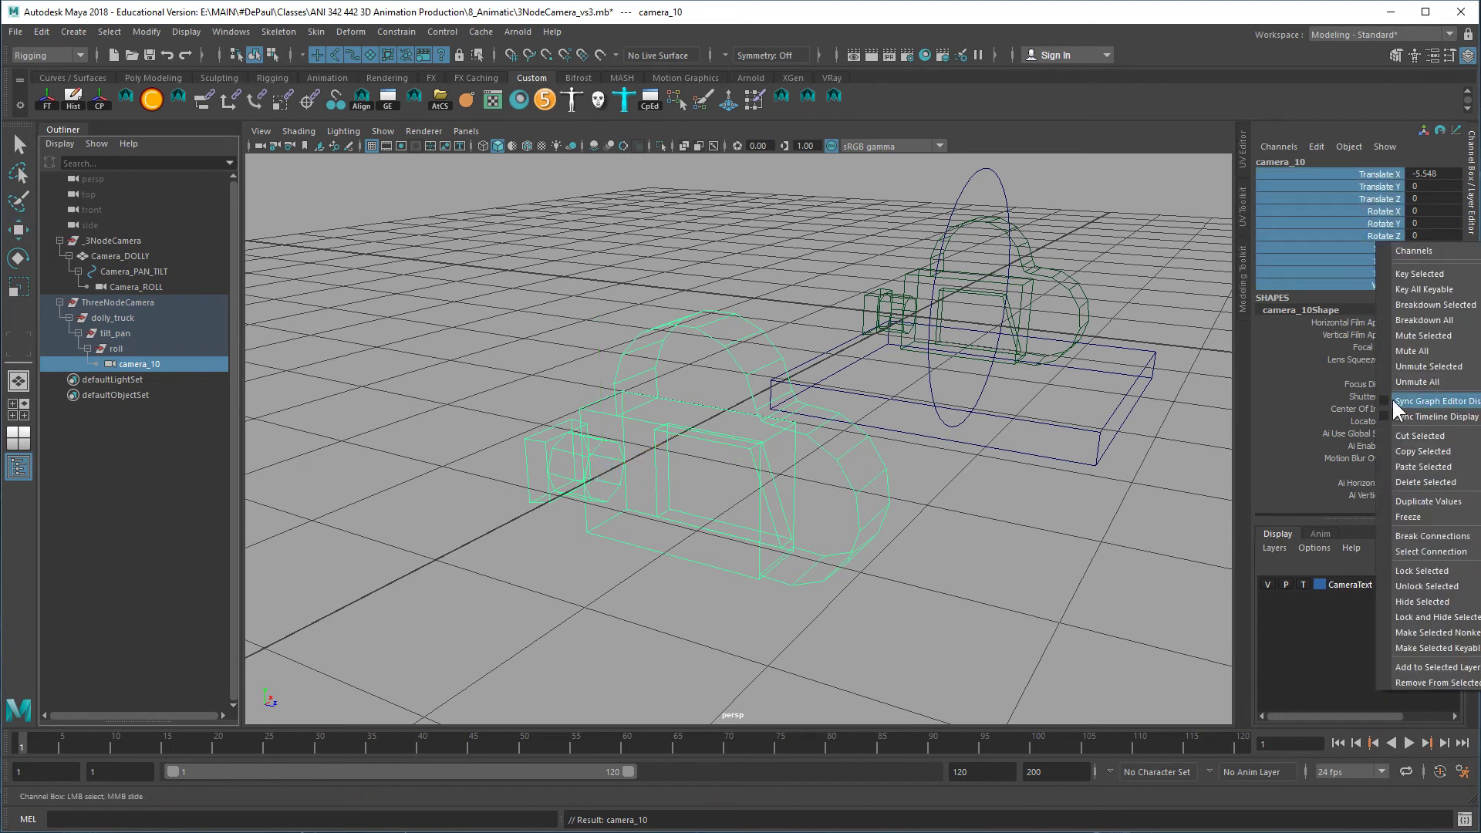
left_click(1409, 569)
left_click(754, 496)
key("e")
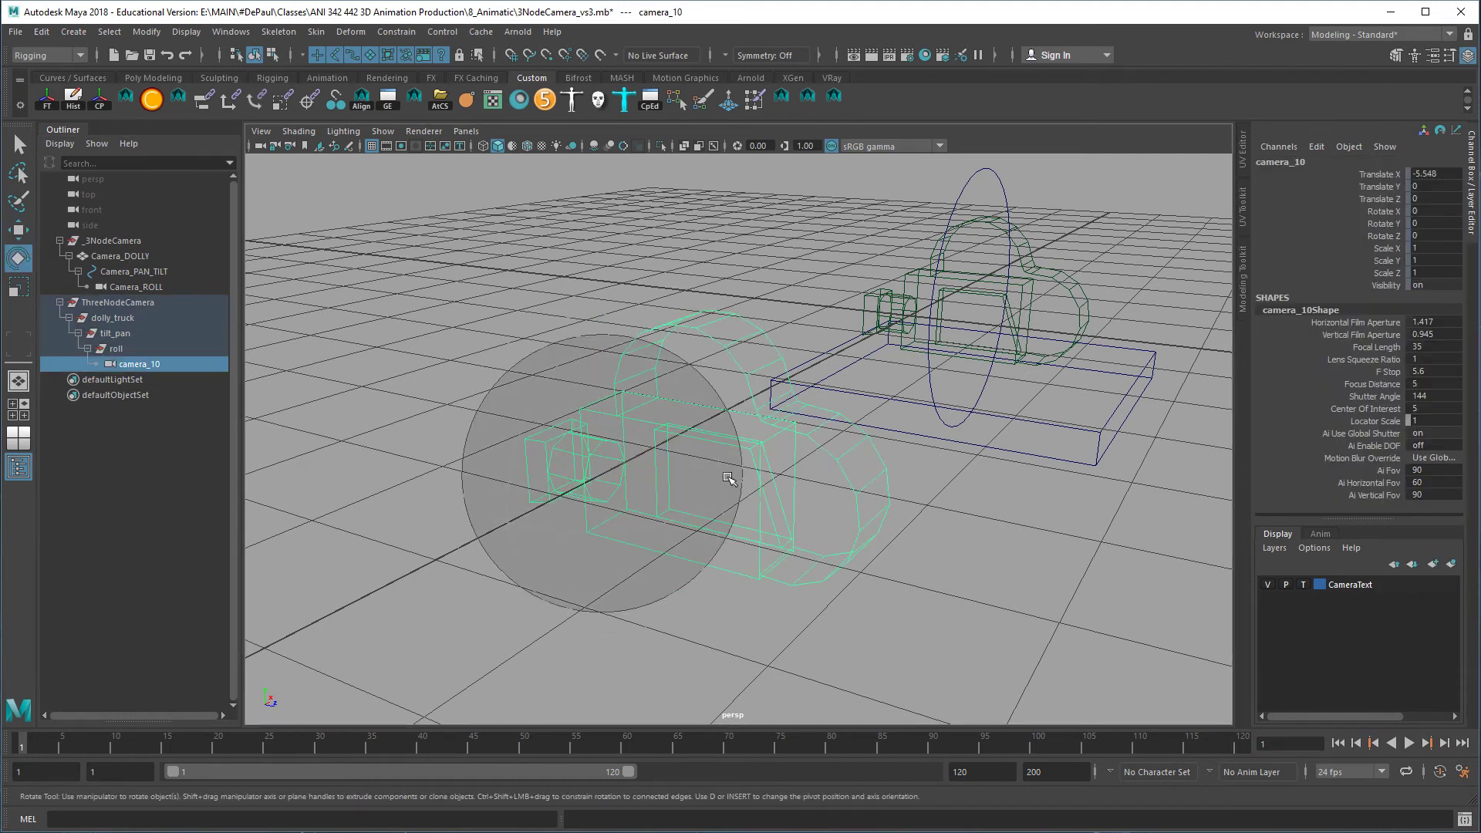
left_click(432, 401)
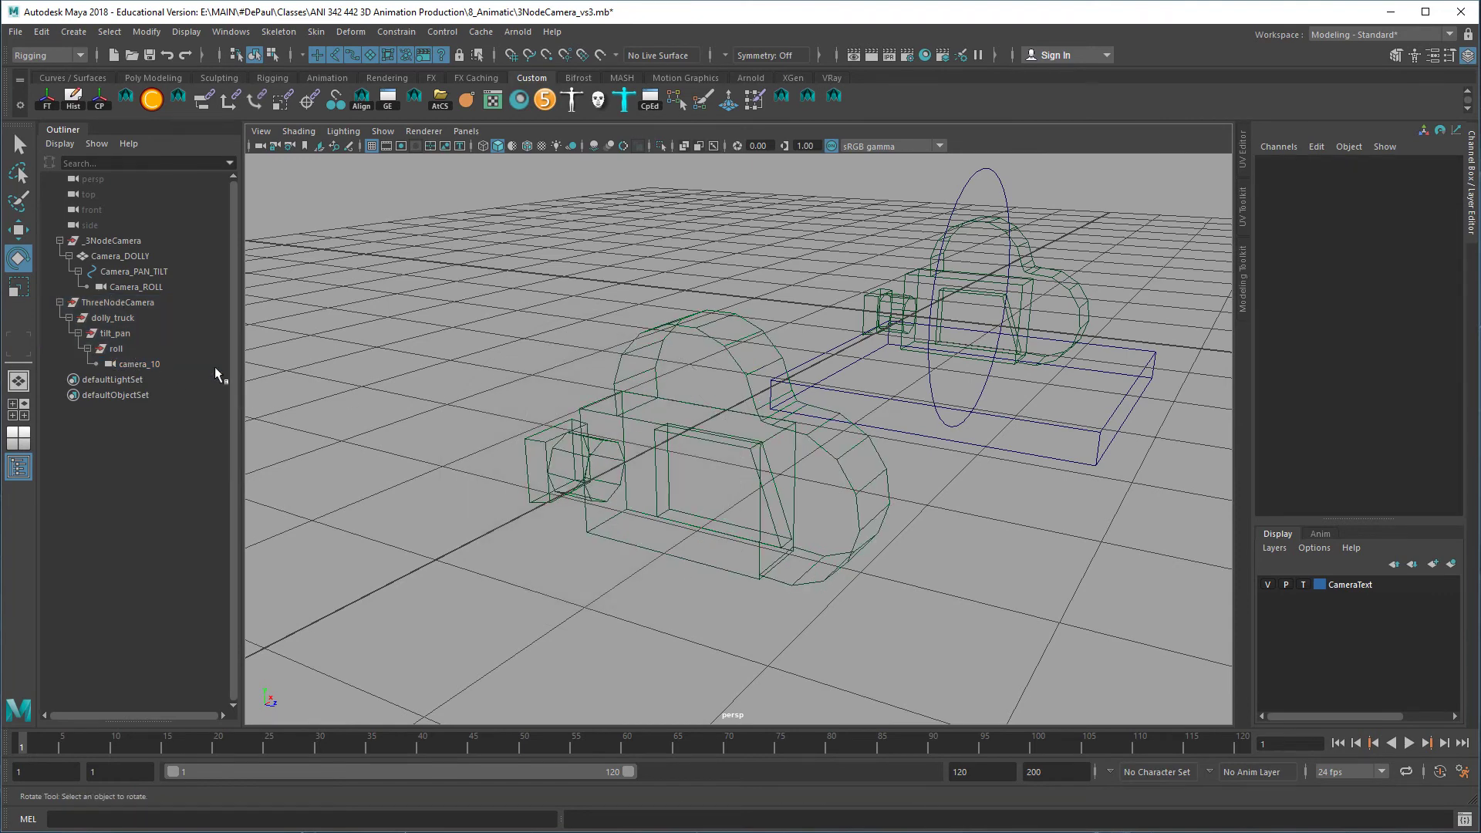
Center the roll group's pivot on the new camera and adjust the pivot position in pivot editing mode
left_click(147, 367)
left_click(128, 351)
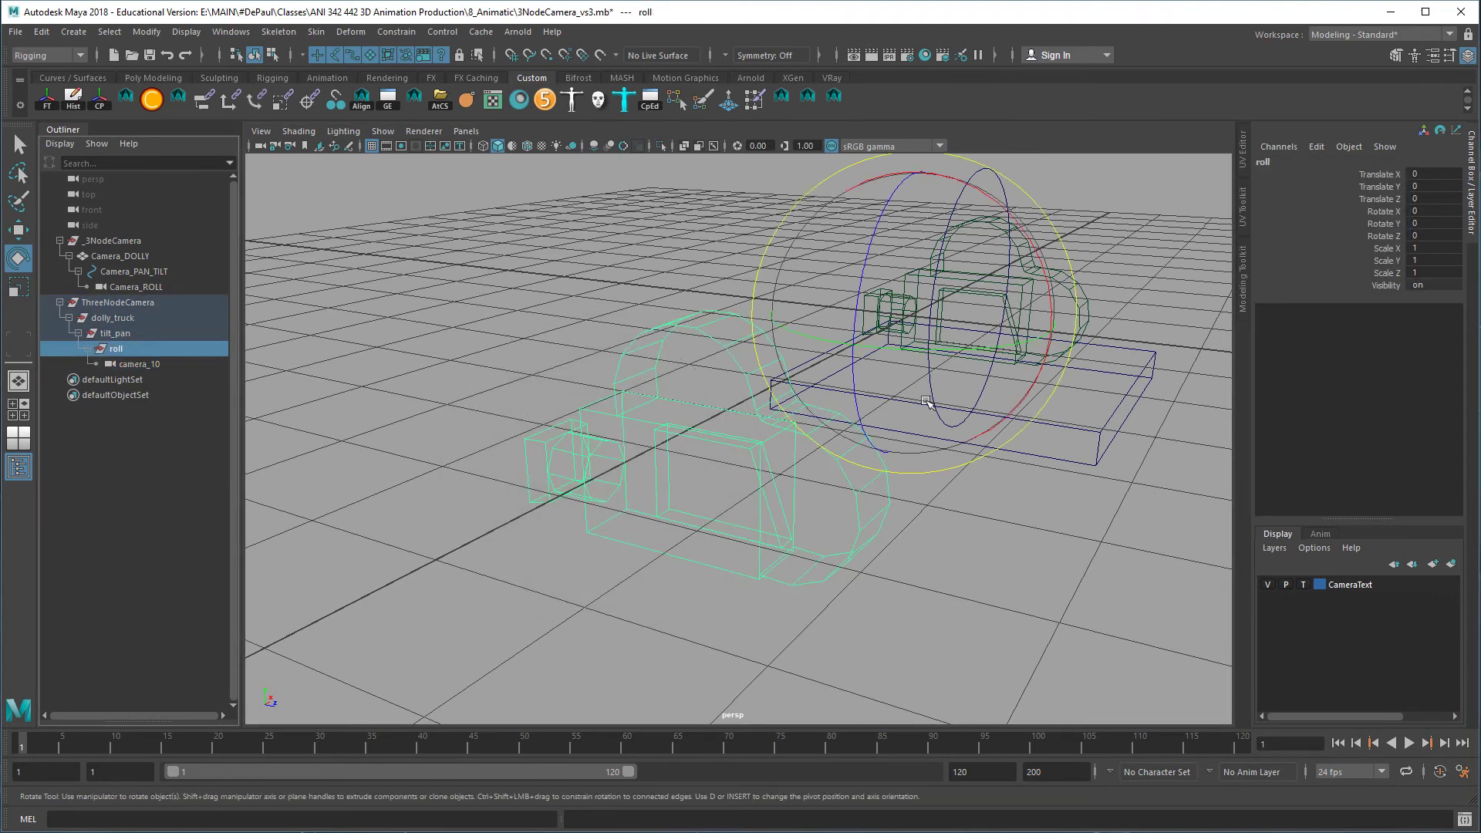
left_click_drag(760, 392, 556, 401, "alt")
left_click(158, 35)
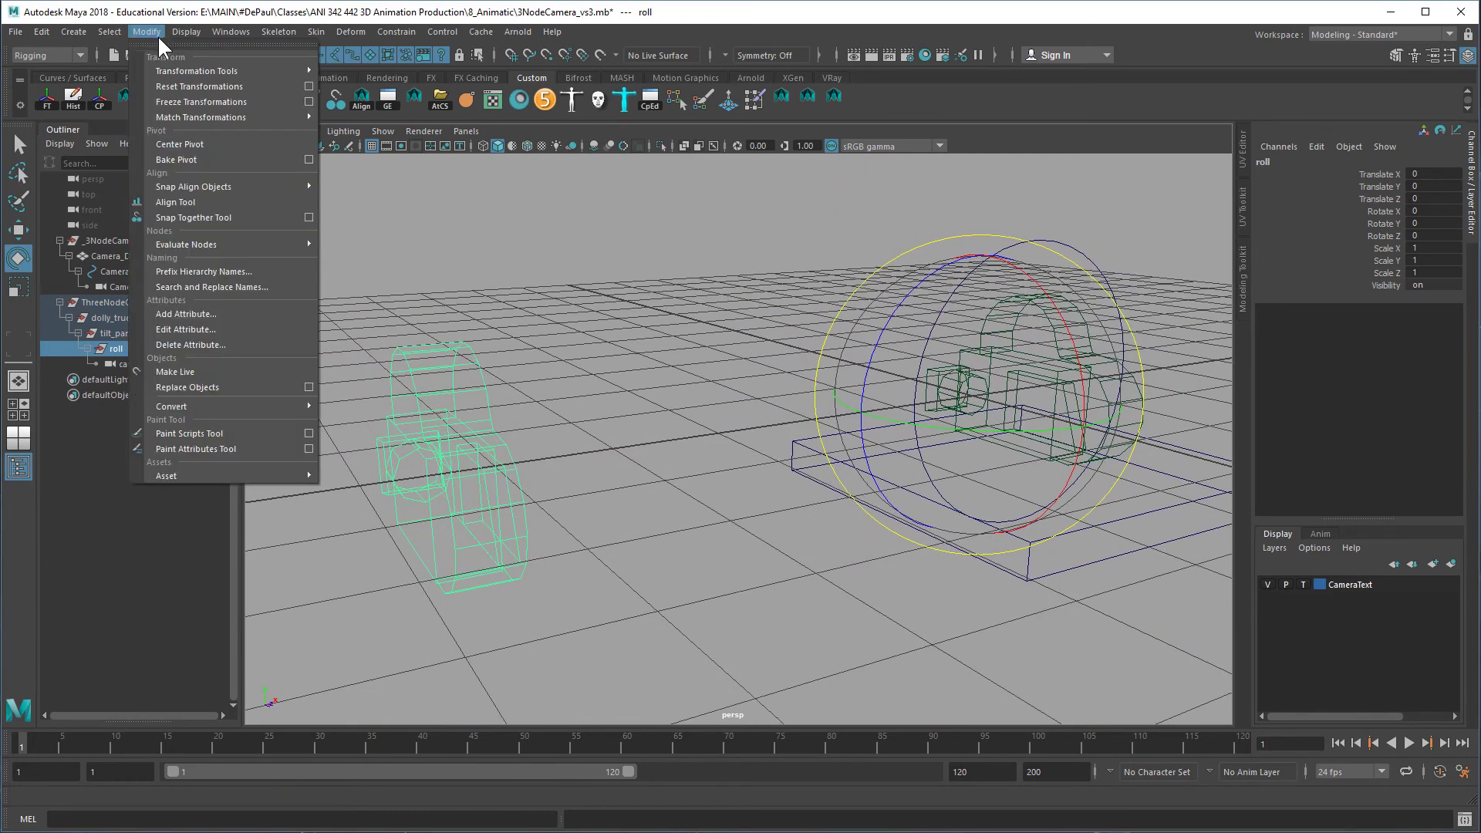
left_click(230, 138)
left_click_drag(750, 423, 806, 449, "alt")
key("w")
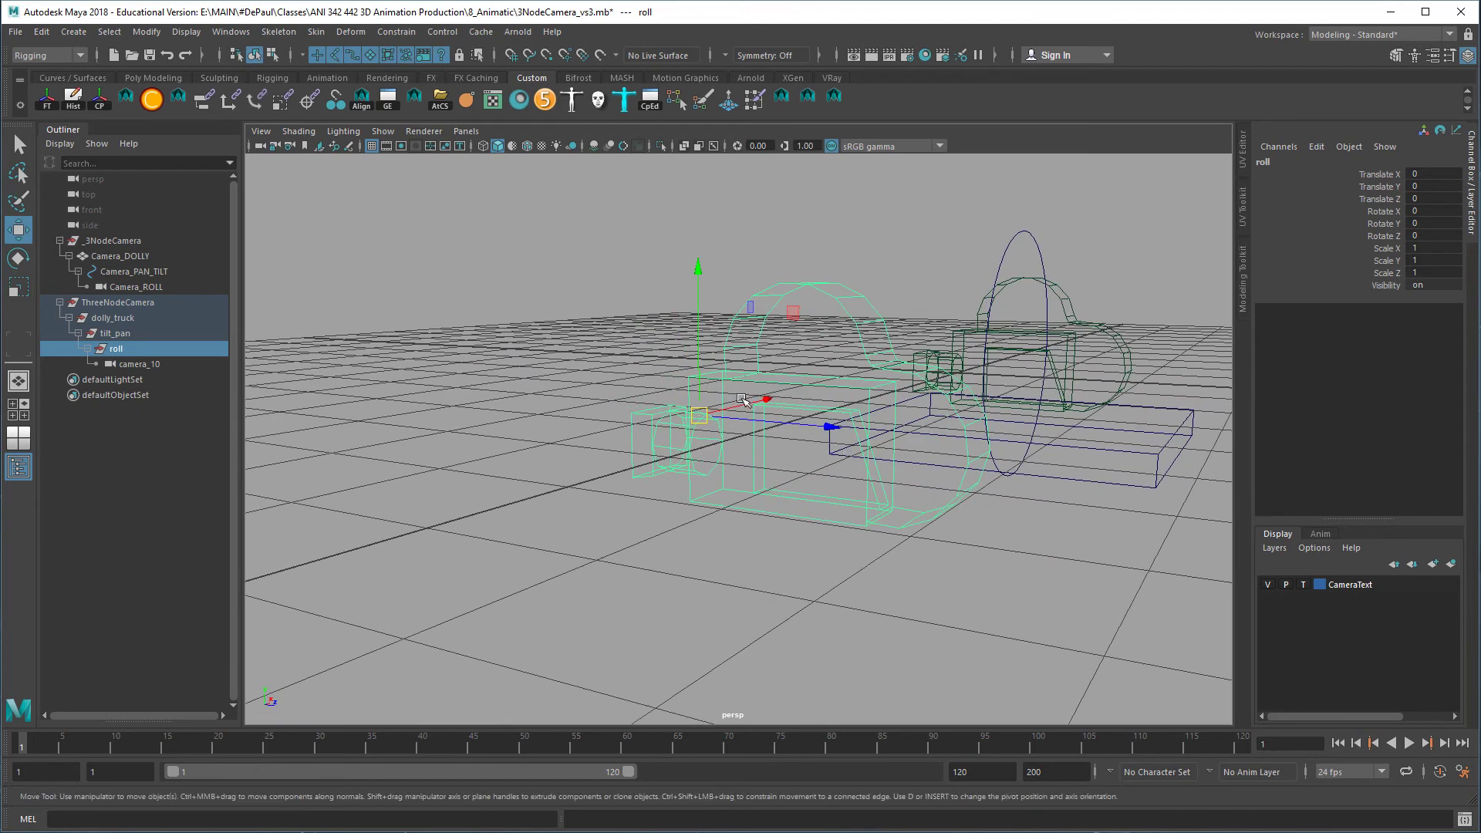
key("d")
left_click_drag(714, 334, 693, 423)
Show the four-view layout, select ThreeNodeCamera and move it in the top view to stand back from the original rig
key("space")
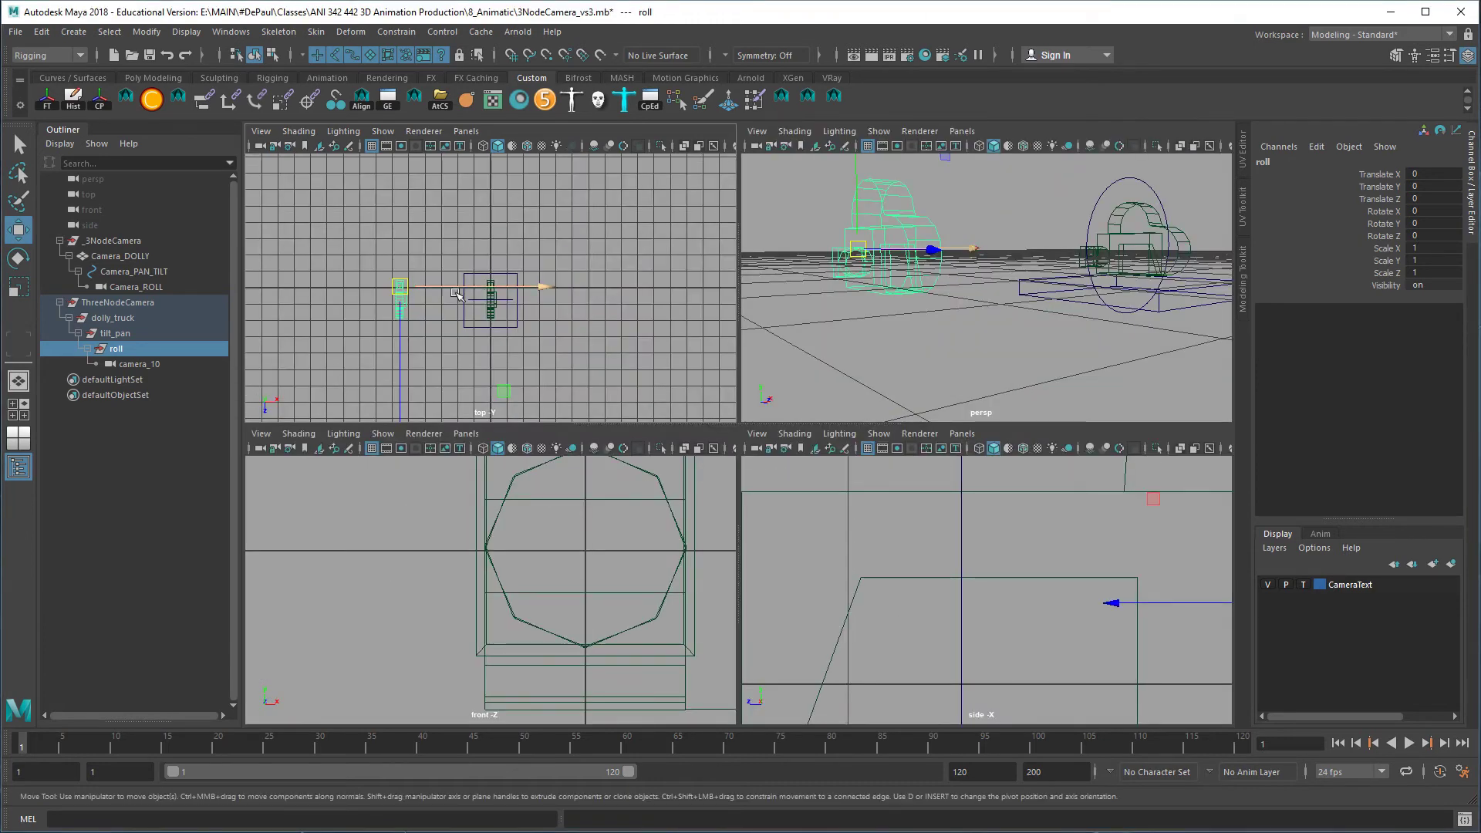
left_click(101, 303)
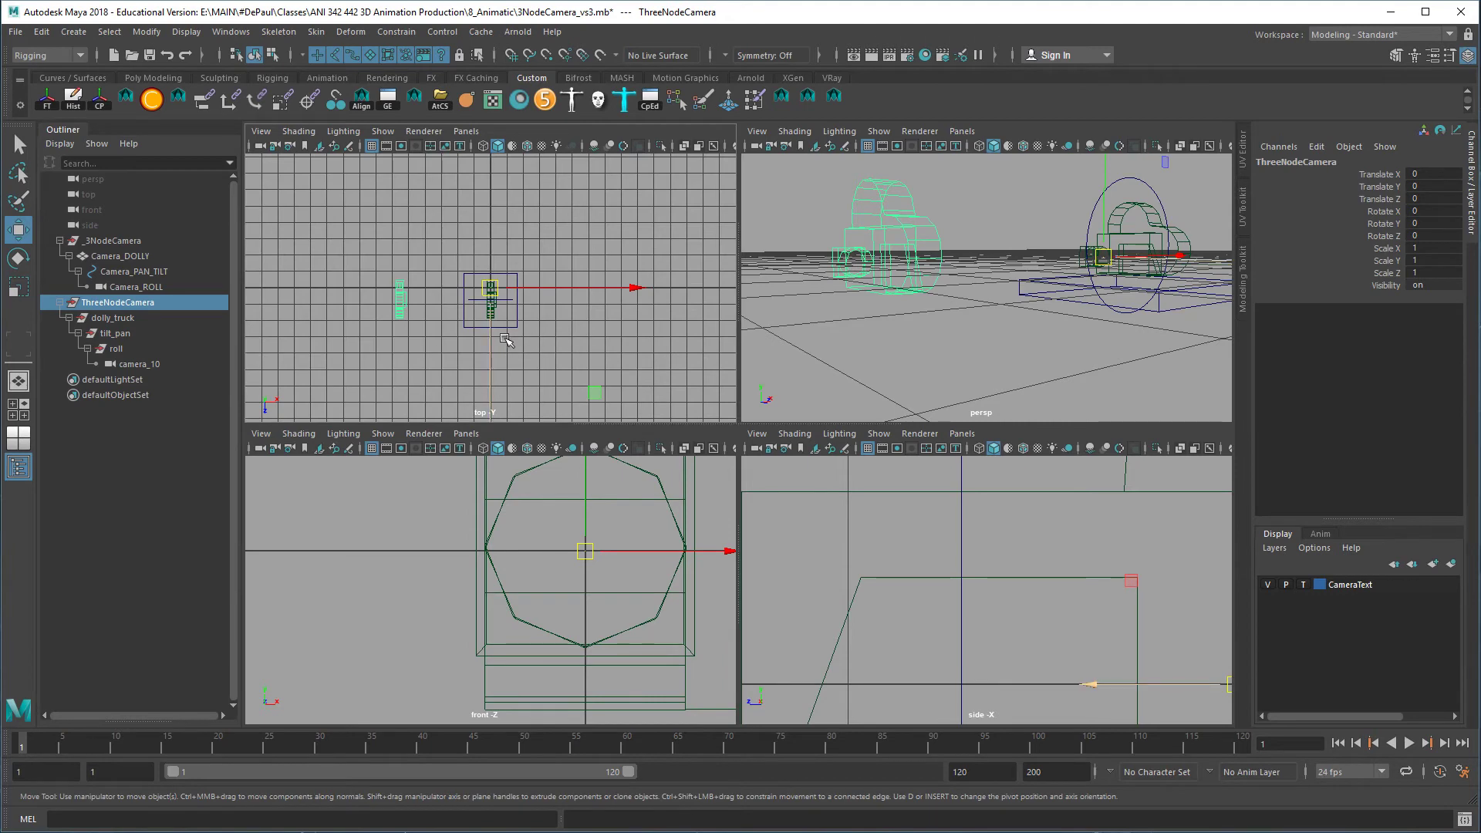
left_click_drag(501, 336, 506, 457)
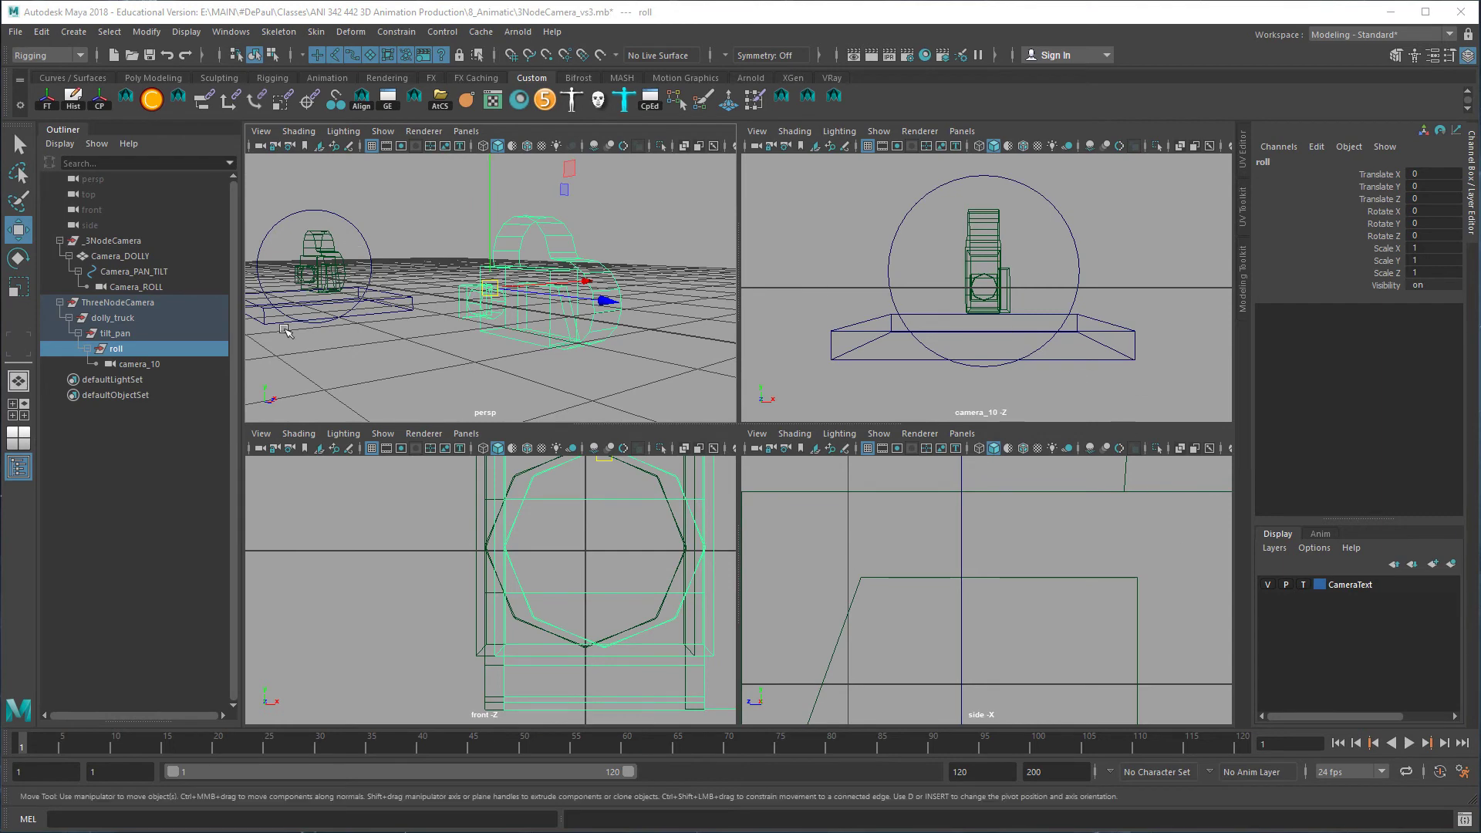
Test-rotate the roll group about Z in the perspective view and undo the rotation
left_click_drag(402, 308, 571, 324, "alt")
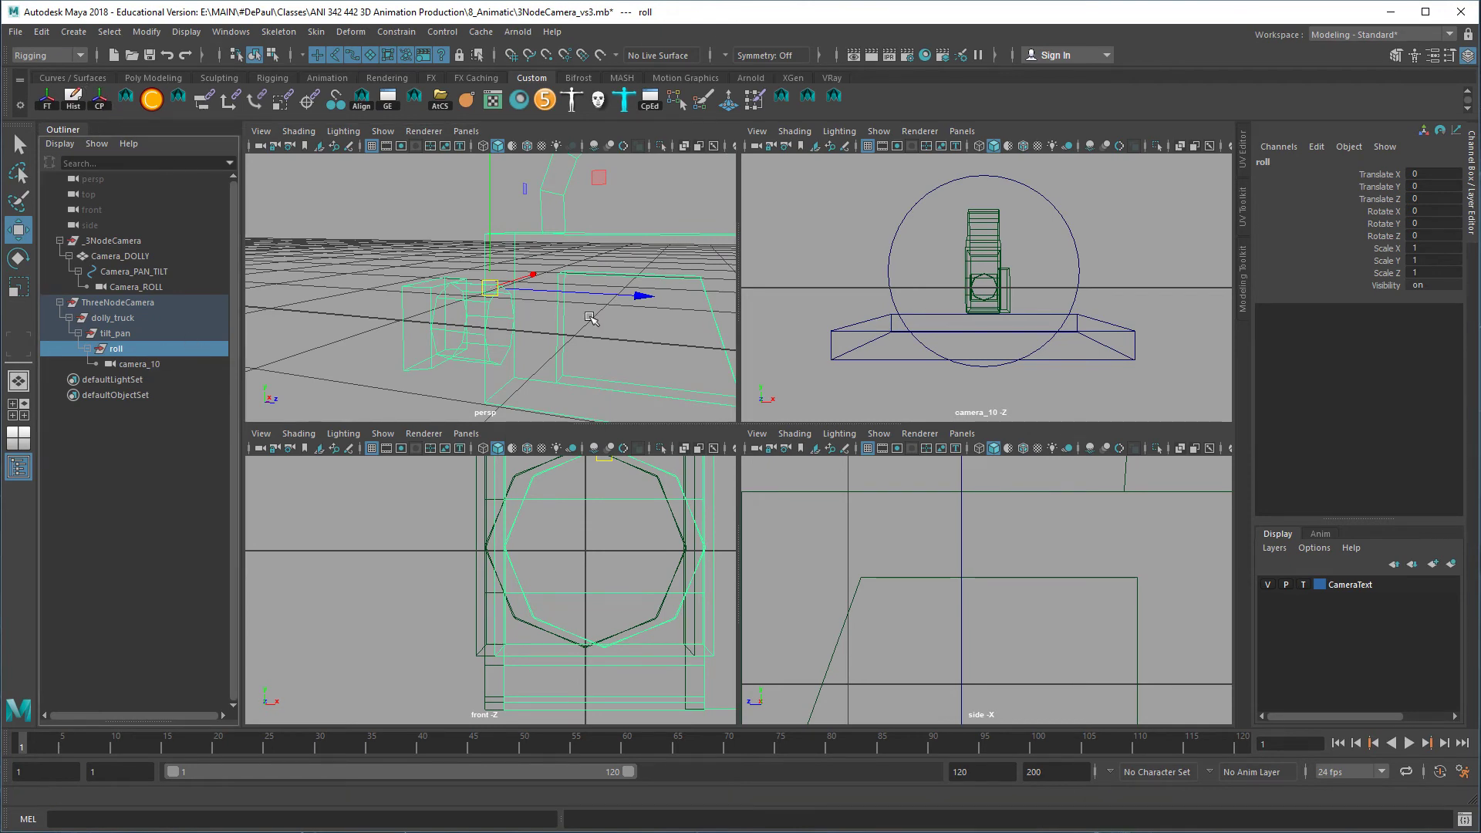
left_click_drag(590, 320, 497, 312, "alt")
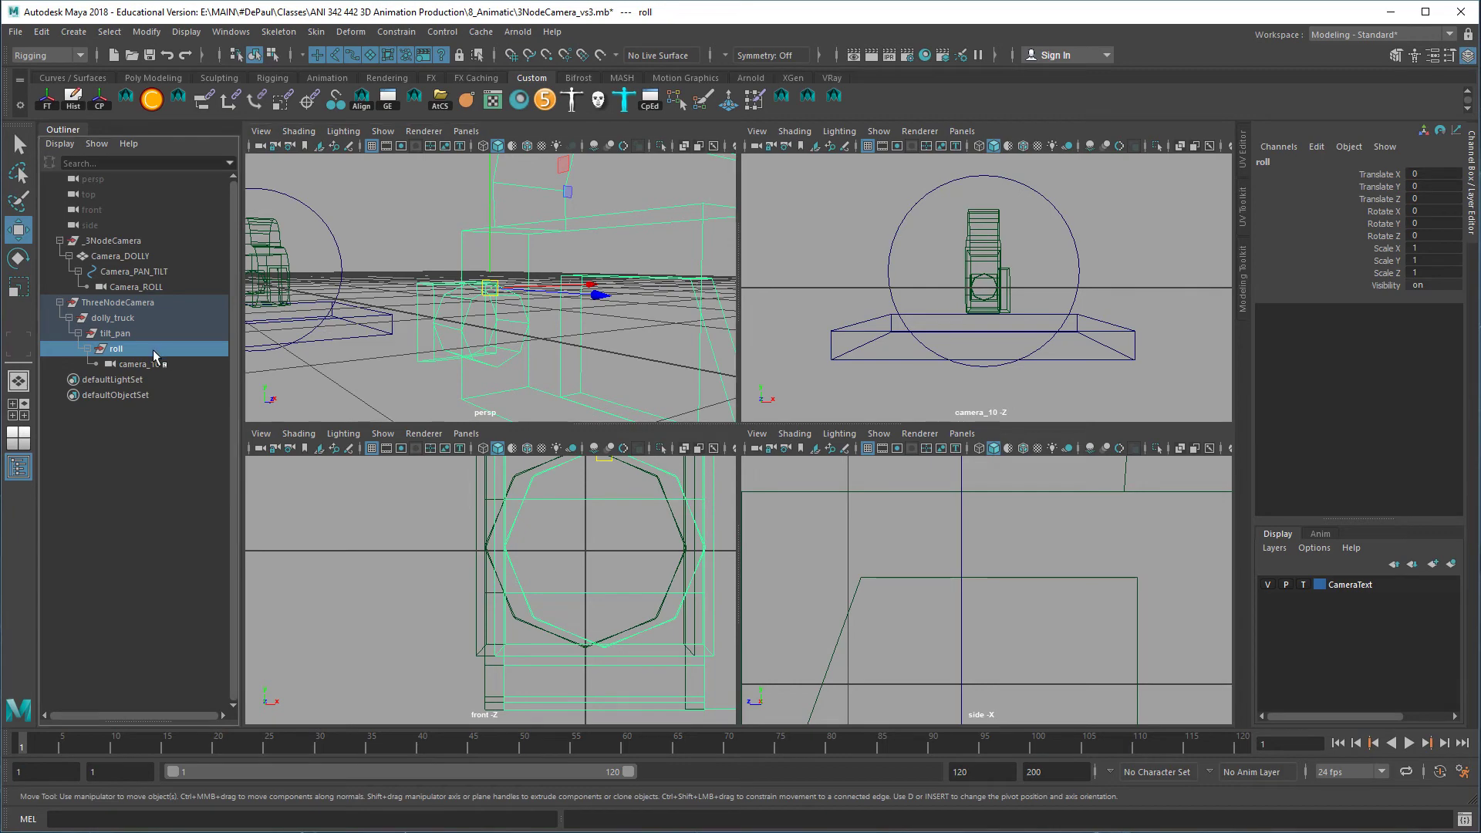
key("e")
left_click_drag(383, 230, 581, 319)
key("ctrl+z")
Lower the roll group's pivot to the centre of the camera lens, test its Z rotation and undo the rotation
key("d")
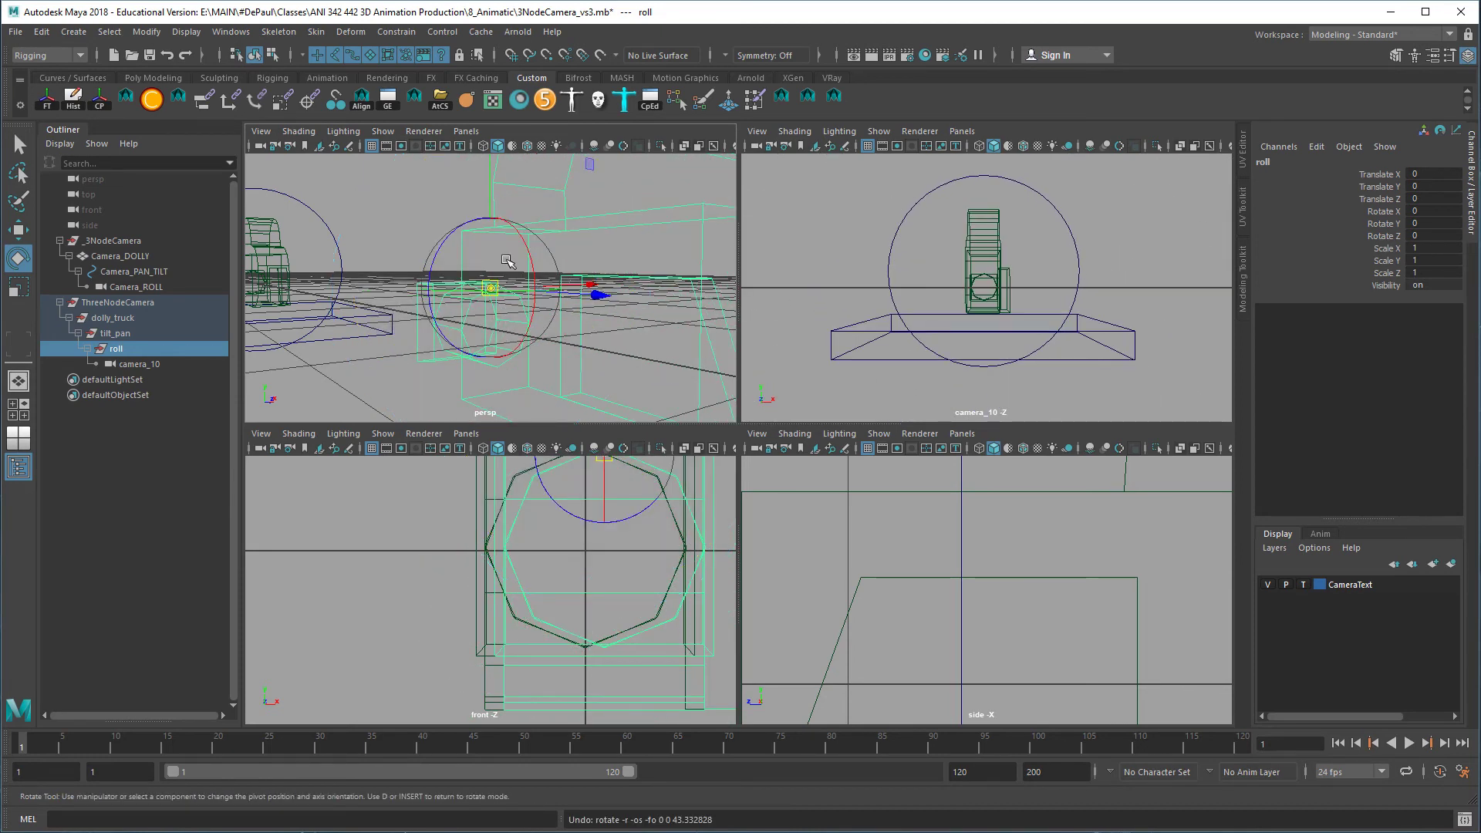
left_click_drag(503, 202, 598, 204)
key("d")
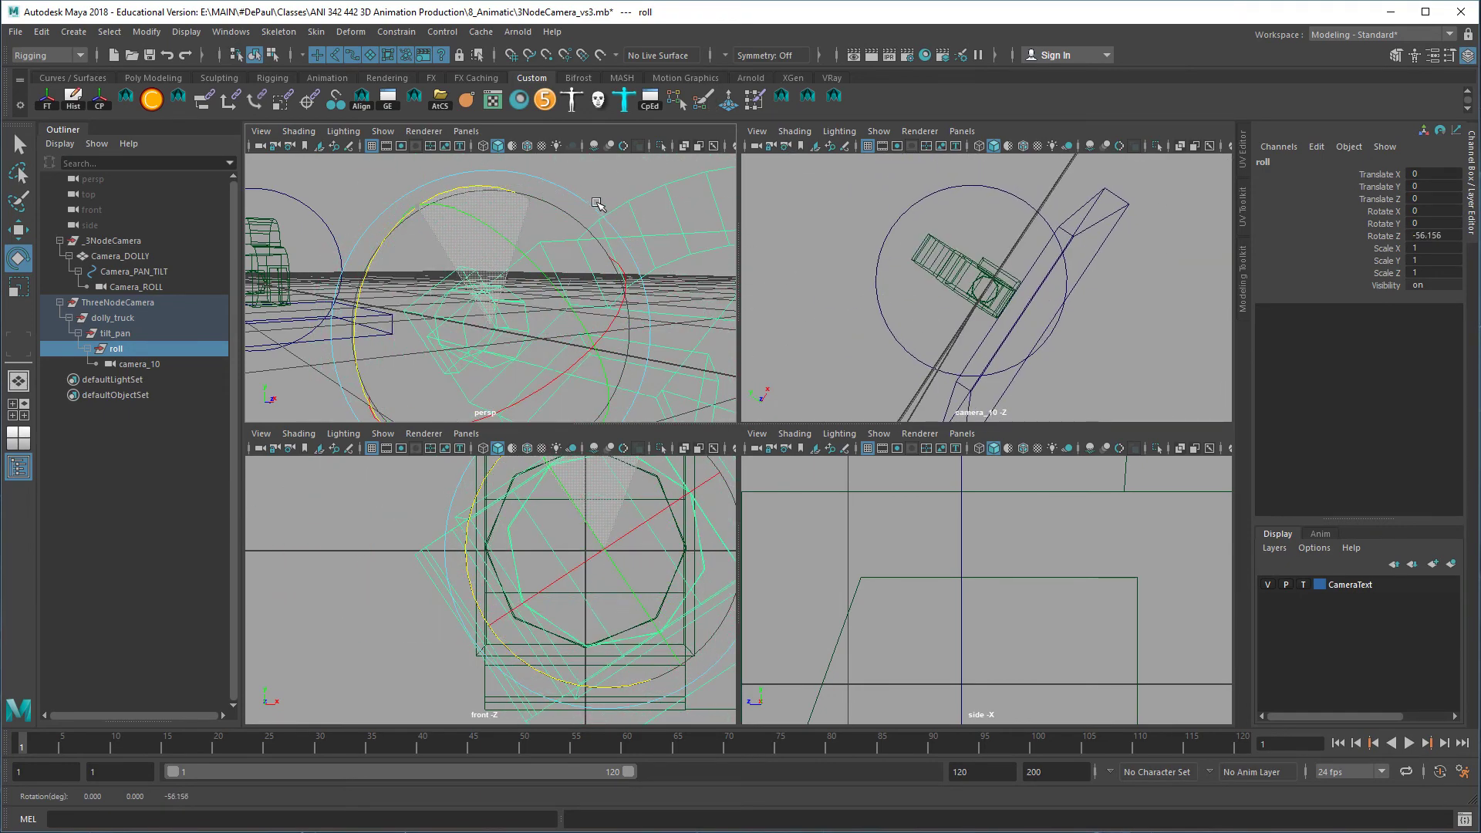
key("ctrl+z")
key("ctrl+z")
key("ctrl+z")
key("ctrl+z")
key("ctrl+z")
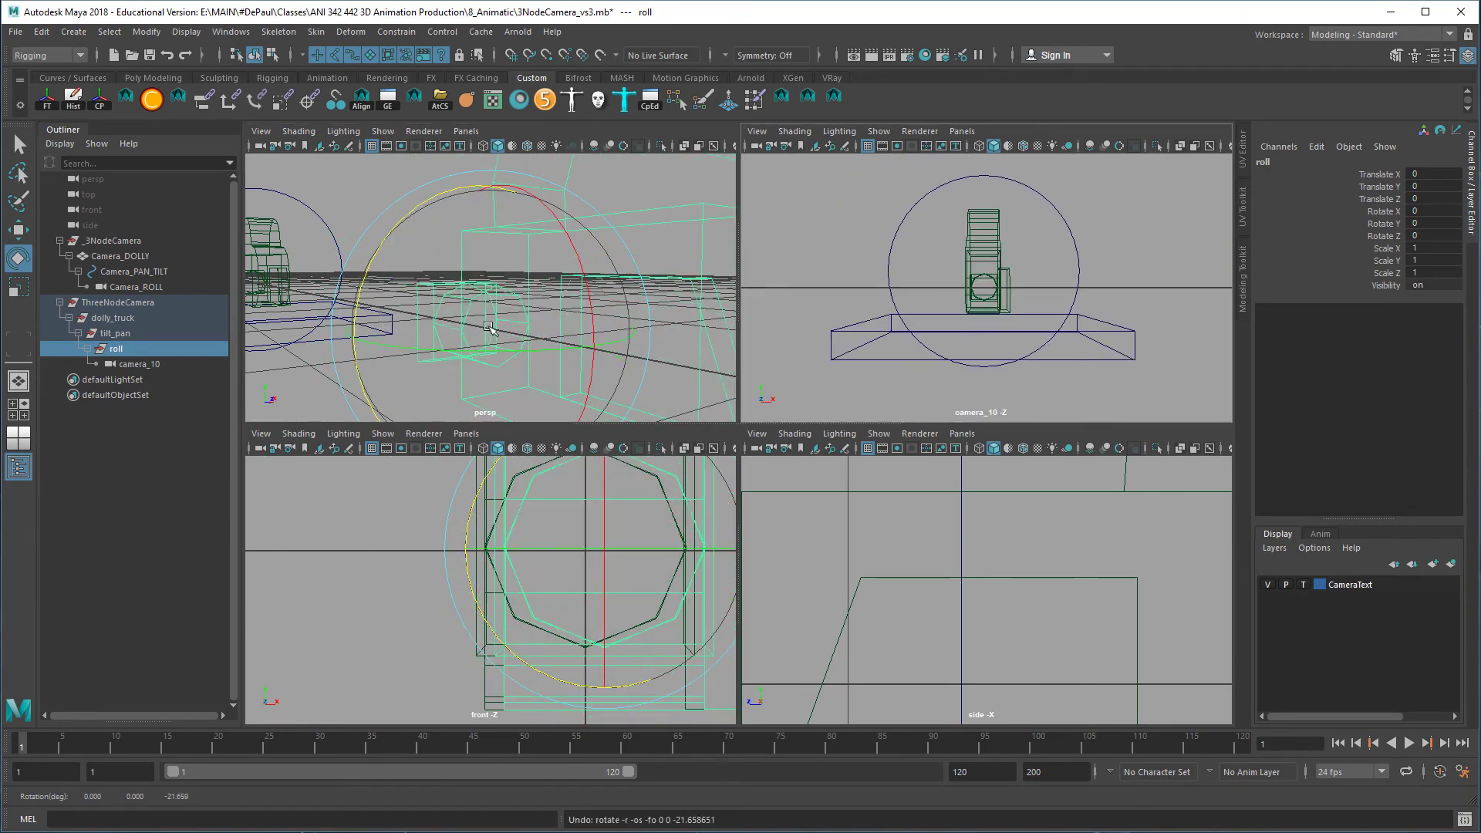
Fine-tune the roll group's pivot height in the enlarged front view, test-rotate the group about Z in the perspective view and undo the rotation
key("d")
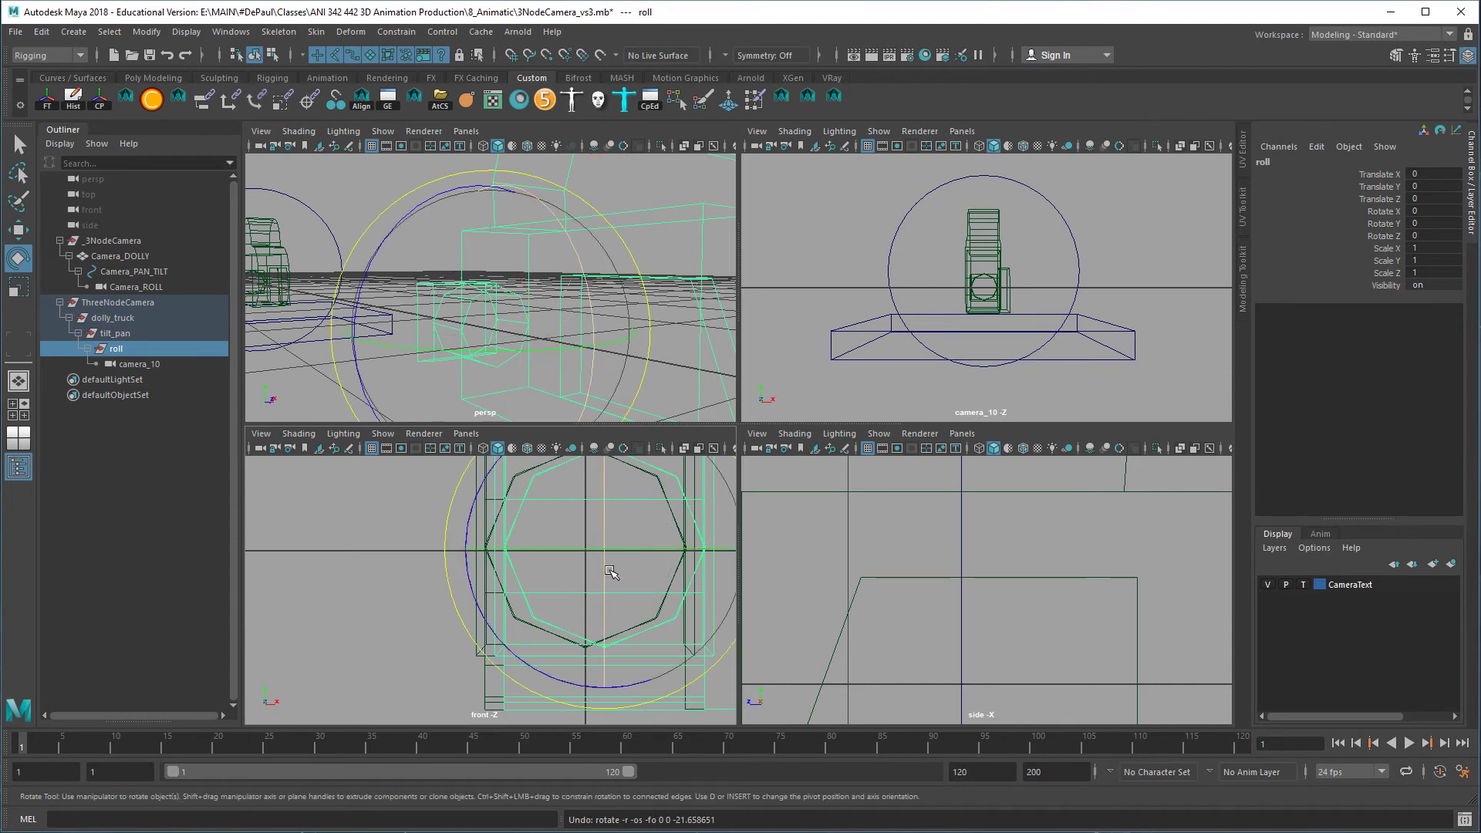
key("space")
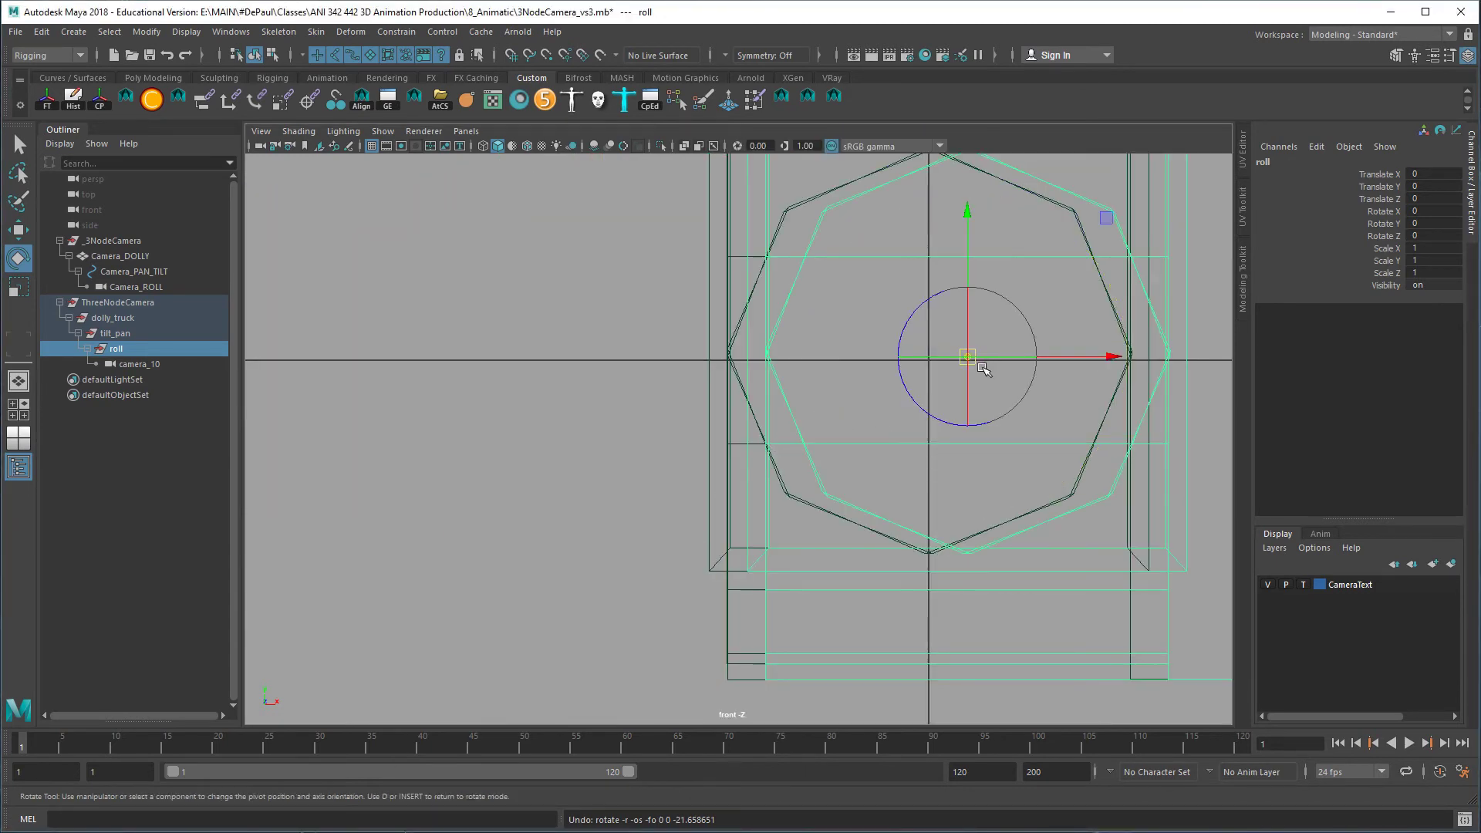
left_click(977, 278)
left_click_drag(978, 277, 980, 277)
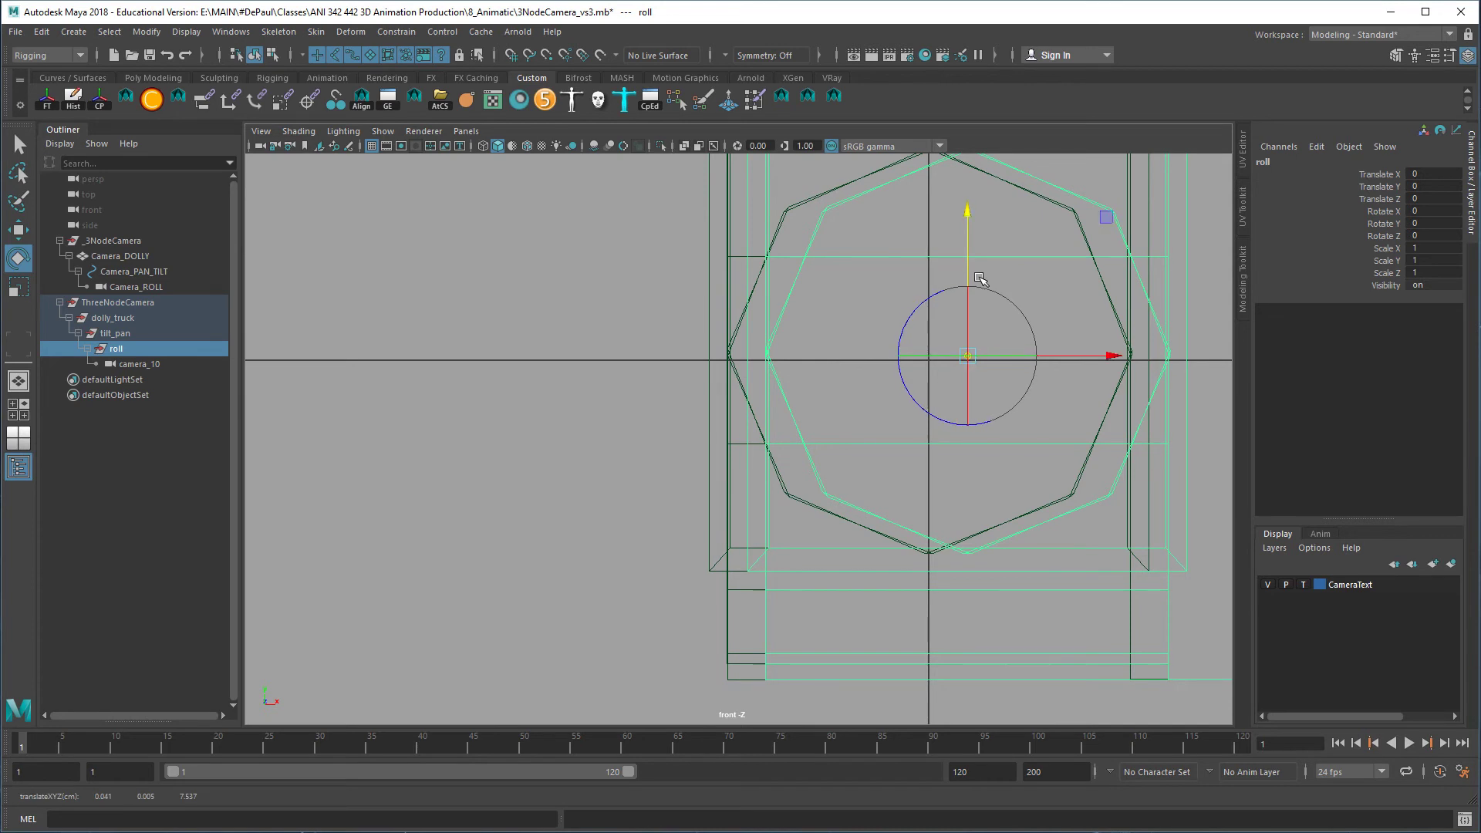
key("e")
key("space")
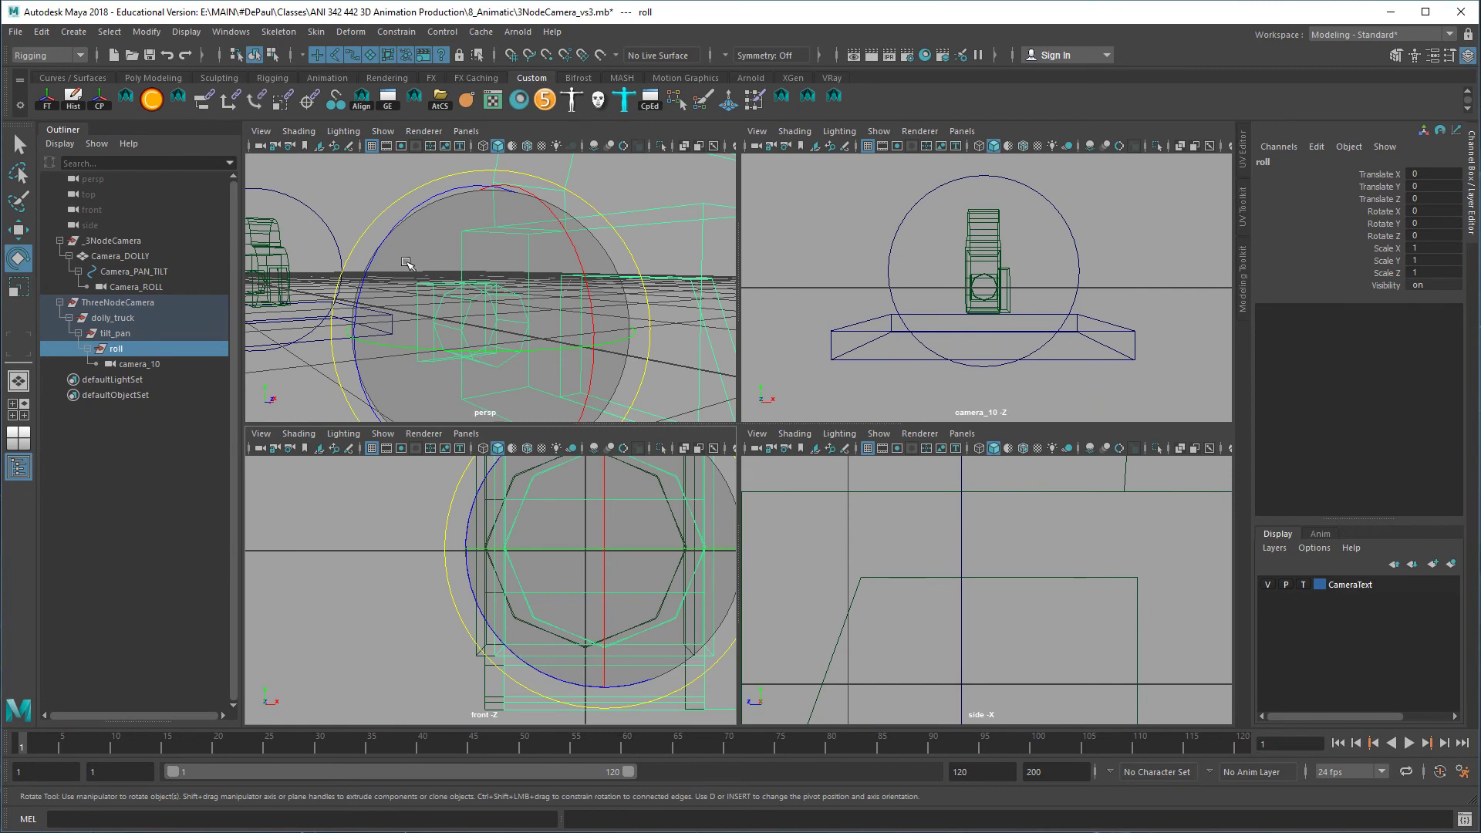
left_click_drag(406, 263, 401, 334)
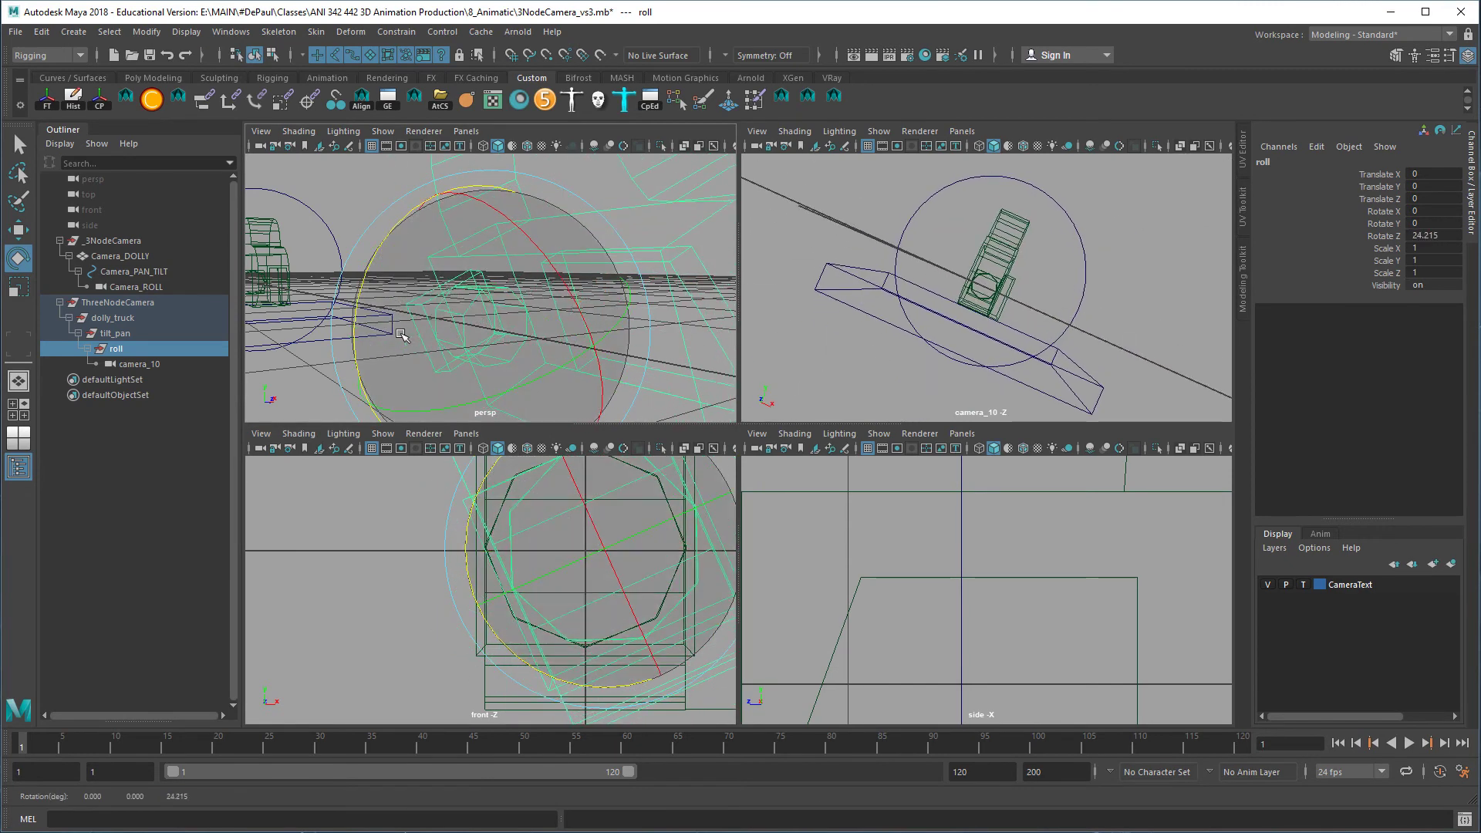
key("ctrl+z")
Lower the tilt_pan group's pivot to the centre of the camera lens in the front view
left_click(115, 333)
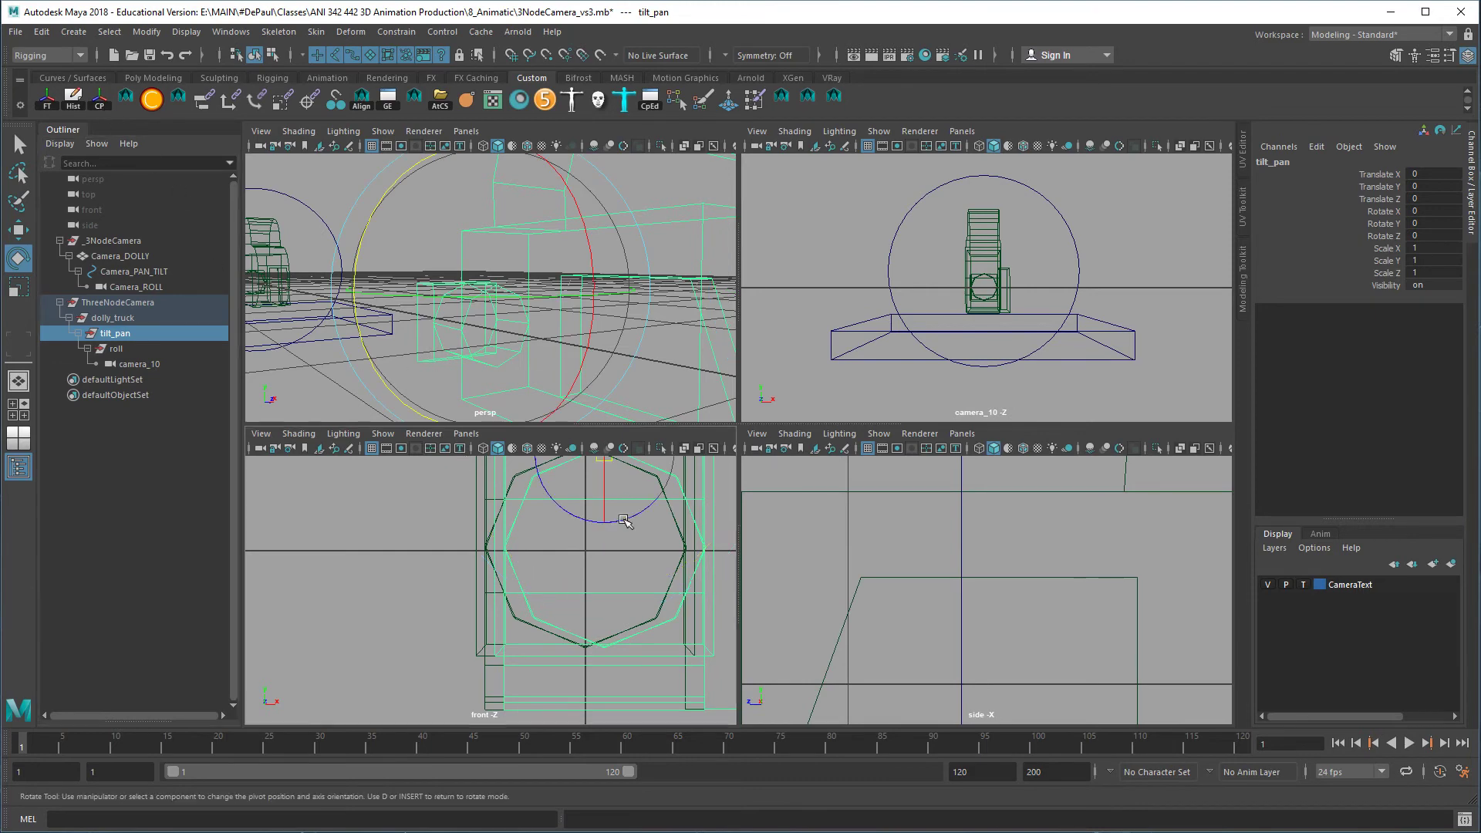
middle_click_drag(617, 525, 578, 591, "alt")
key("d")
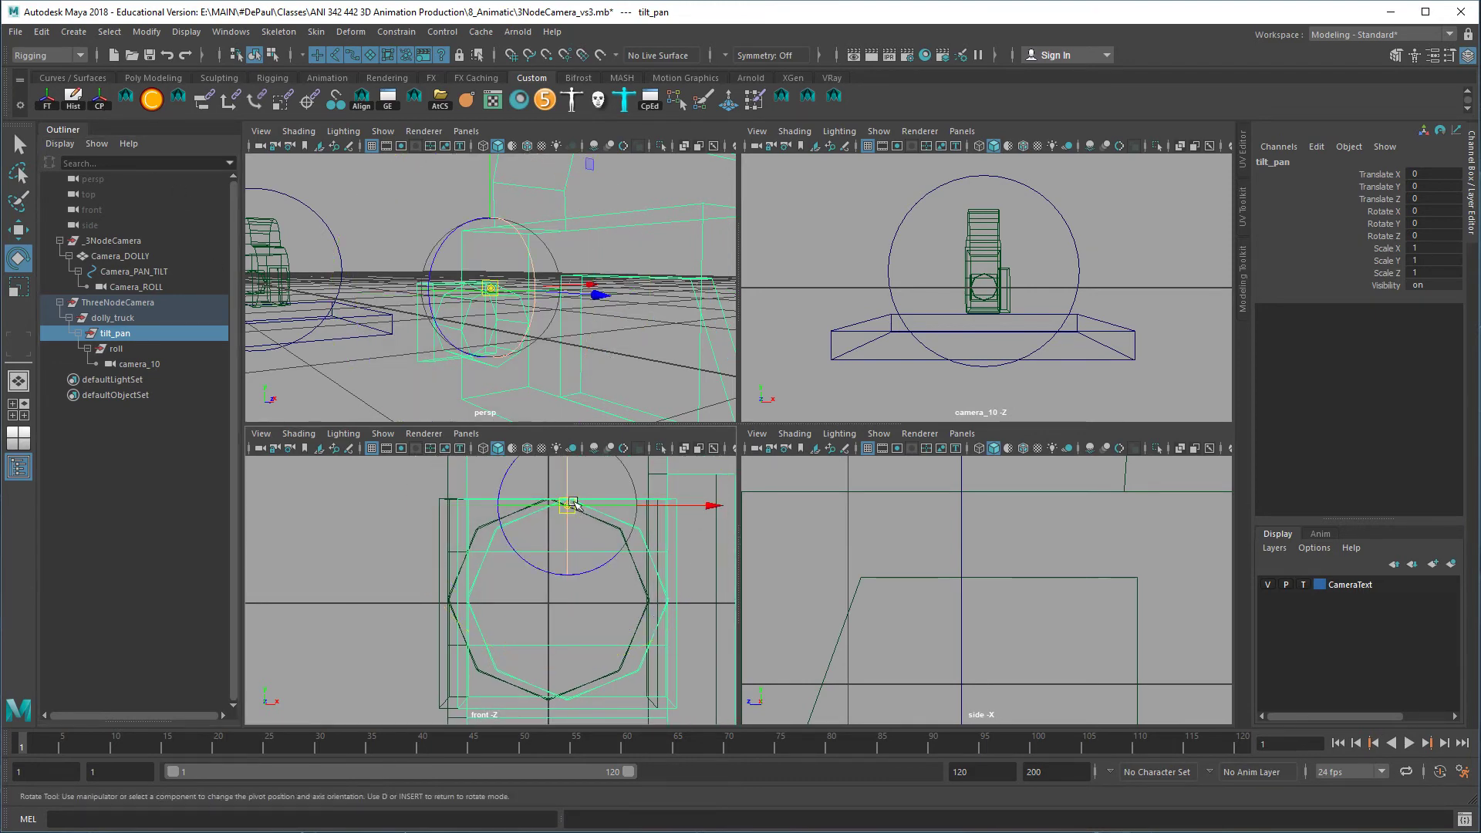
left_click_drag(572, 476, 577, 522)
key("ctrl+z")
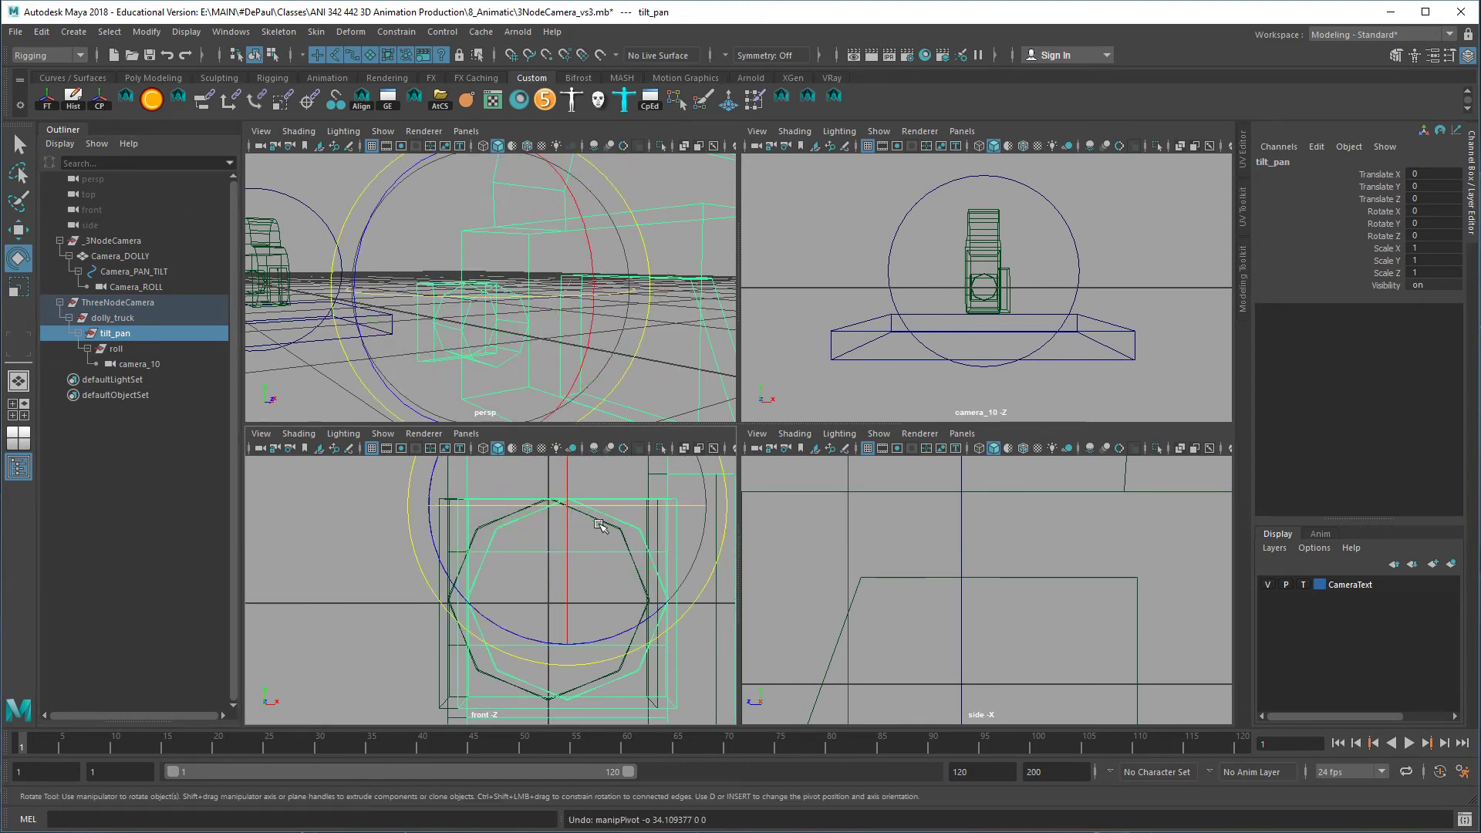
right_click_drag(670, 549, 614, 553, "alt")
key("d")
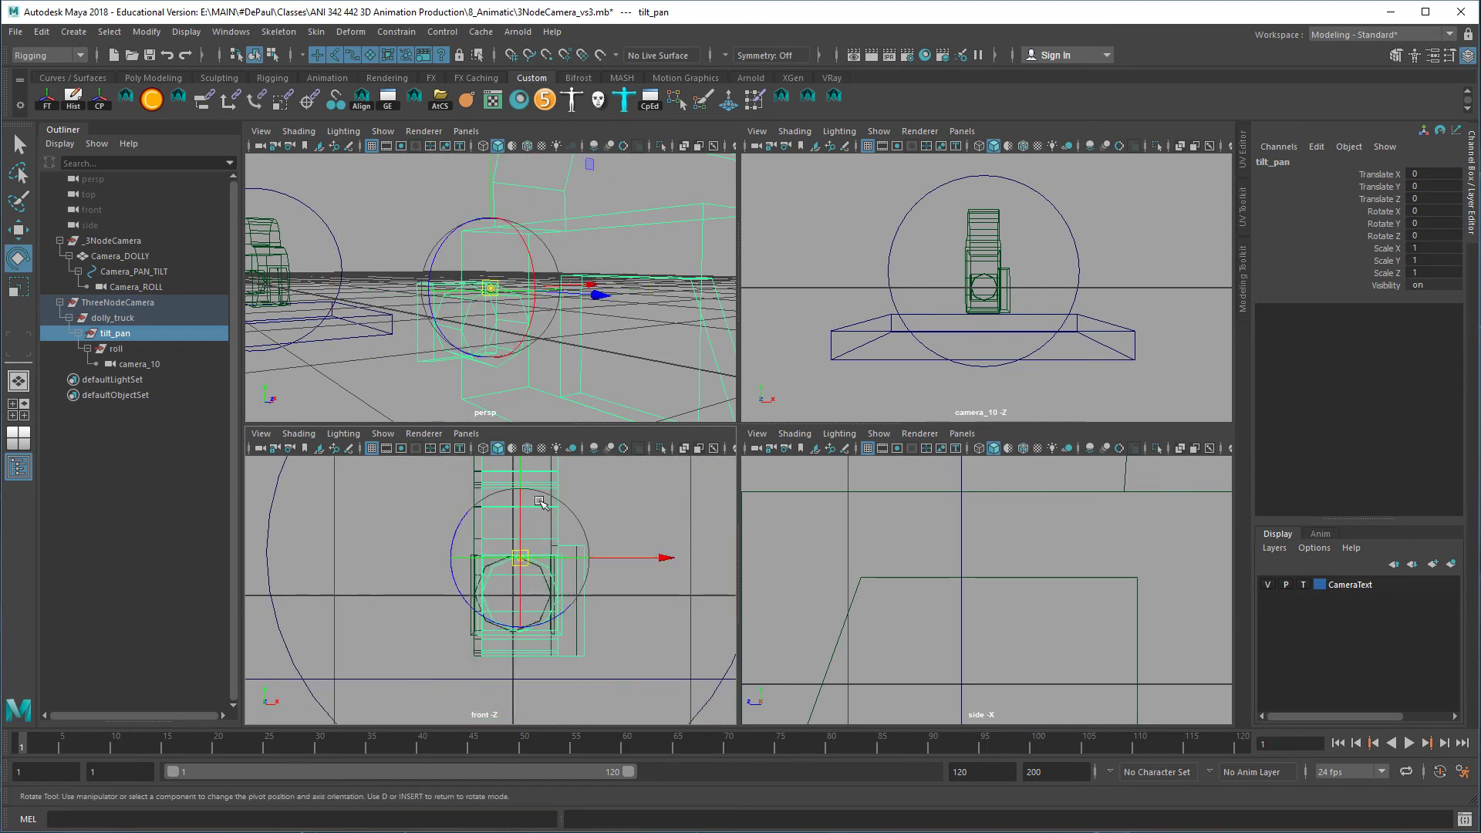
left_click_drag(532, 485, 529, 521)
Lower the dolly_truck group's pivot to the centre of the camera lens in the front view
left_click(135, 319)
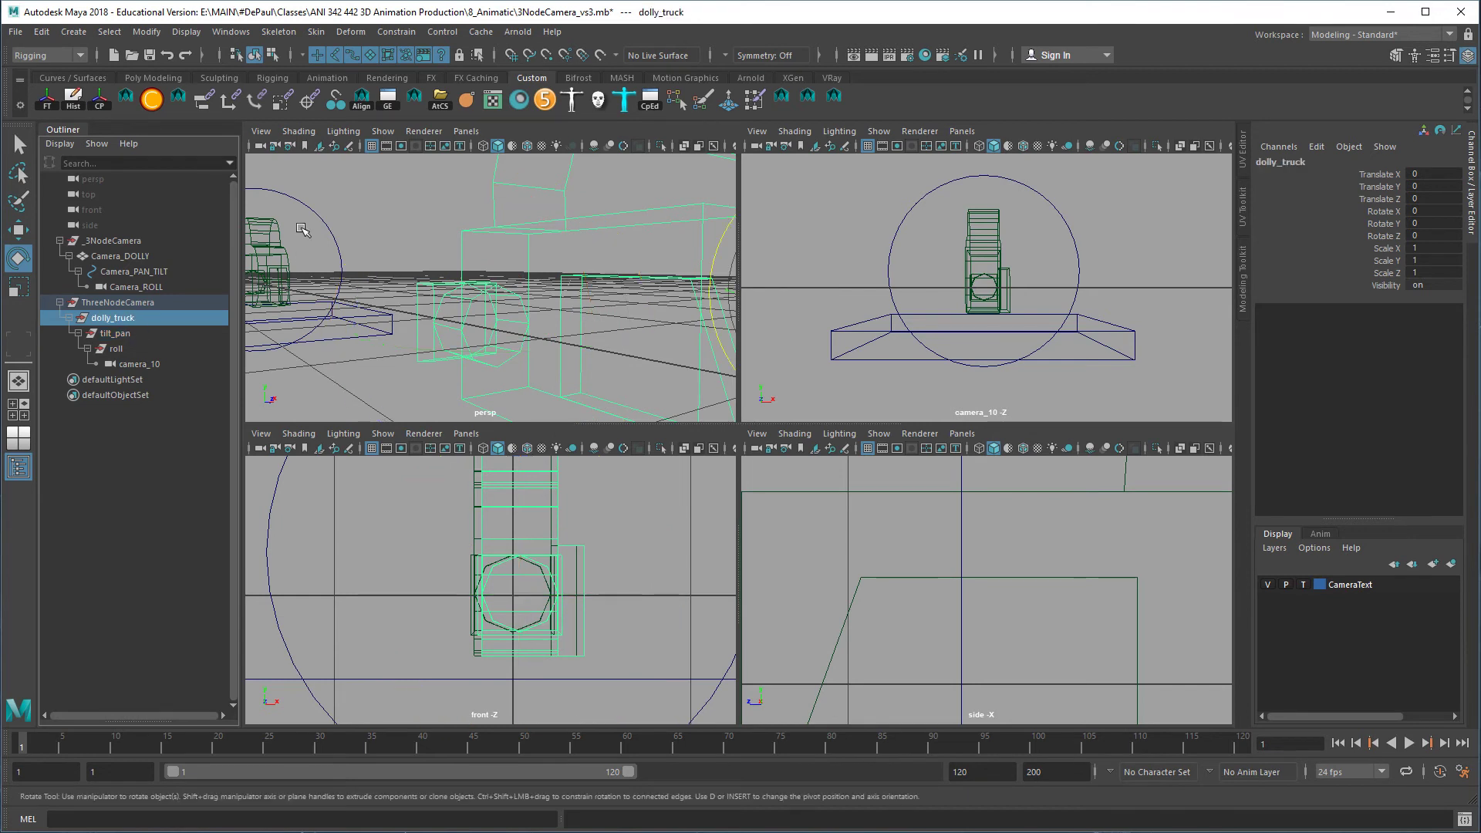
key("d")
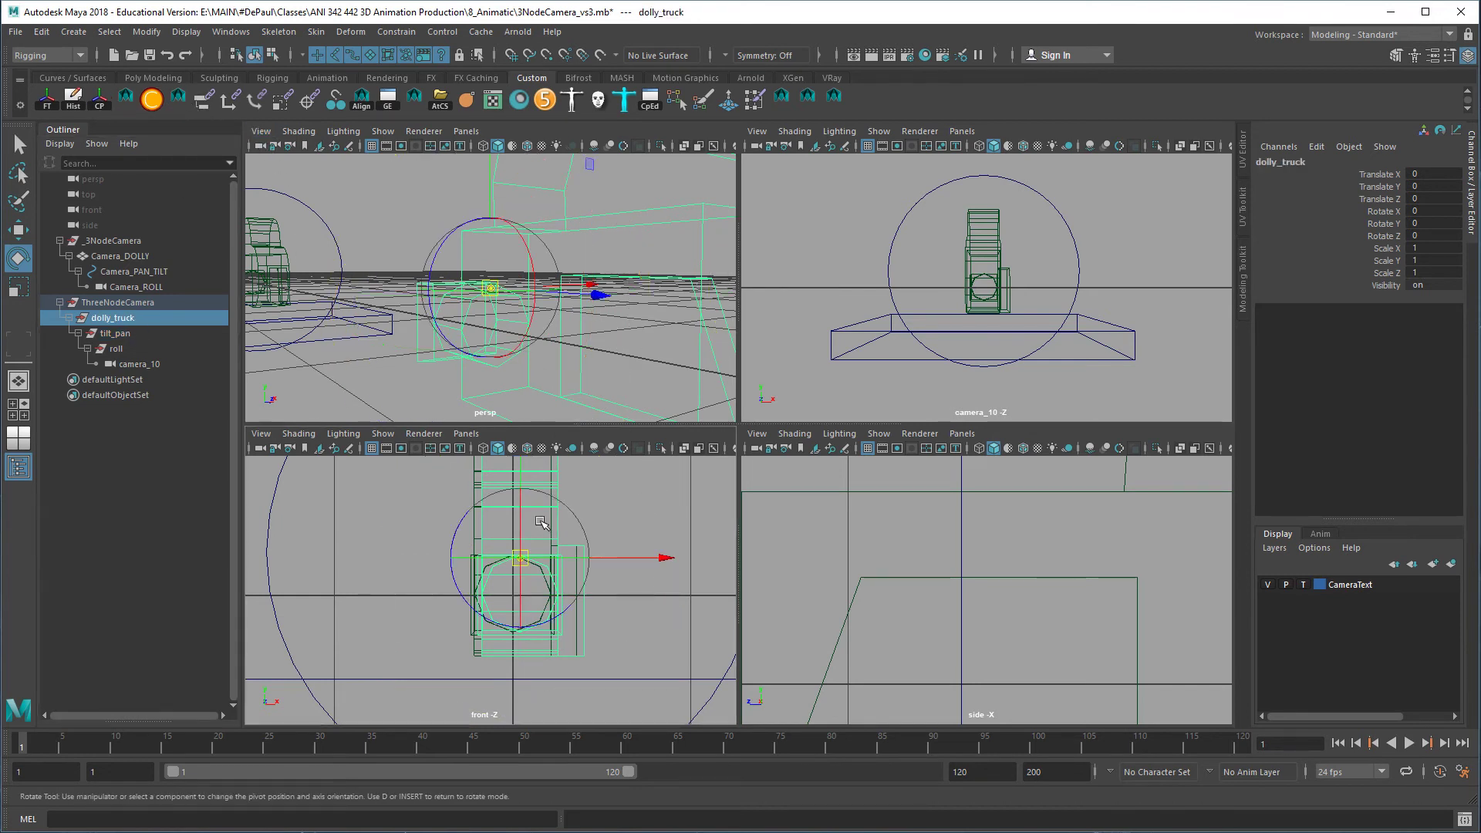
left_click_drag(533, 481, 534, 519)
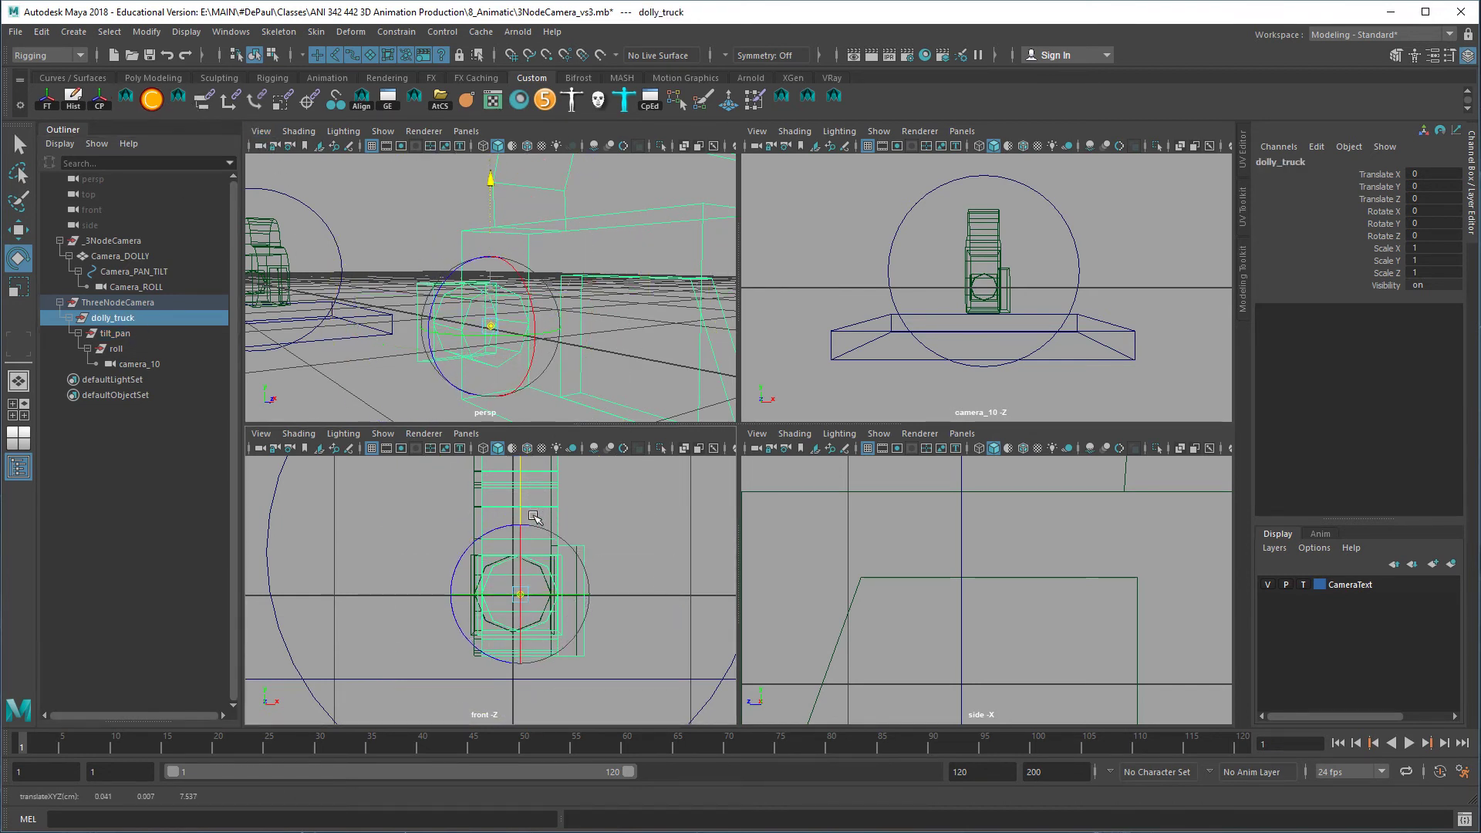
Center the pivot of ThreeNodeCamera, lower it to the camera lens in the front view and leave pivot editing mode
left_click(117, 303)
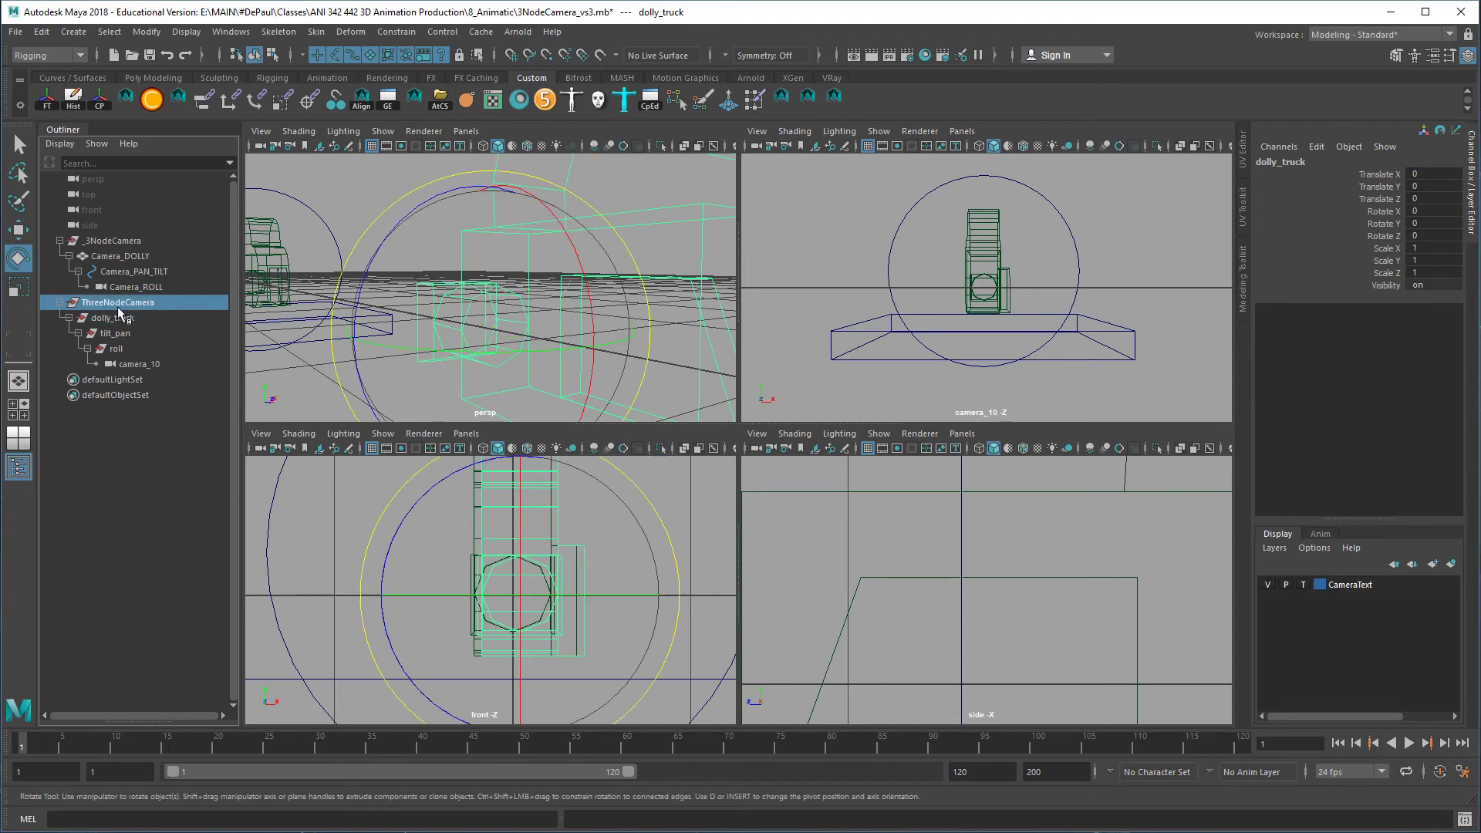
left_click(103, 100)
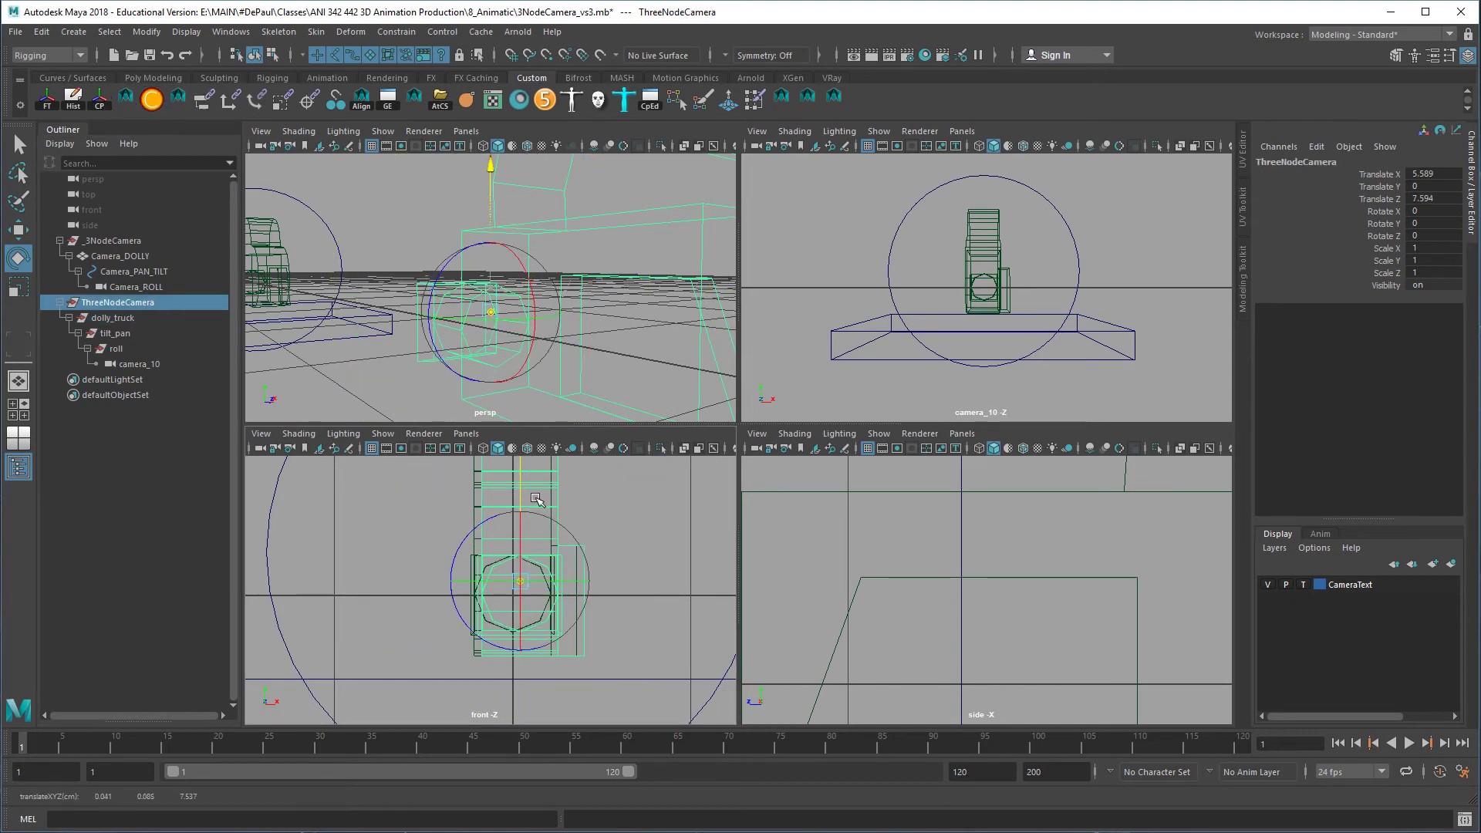
left_click_drag(536, 499, 539, 510)
key("Insert")
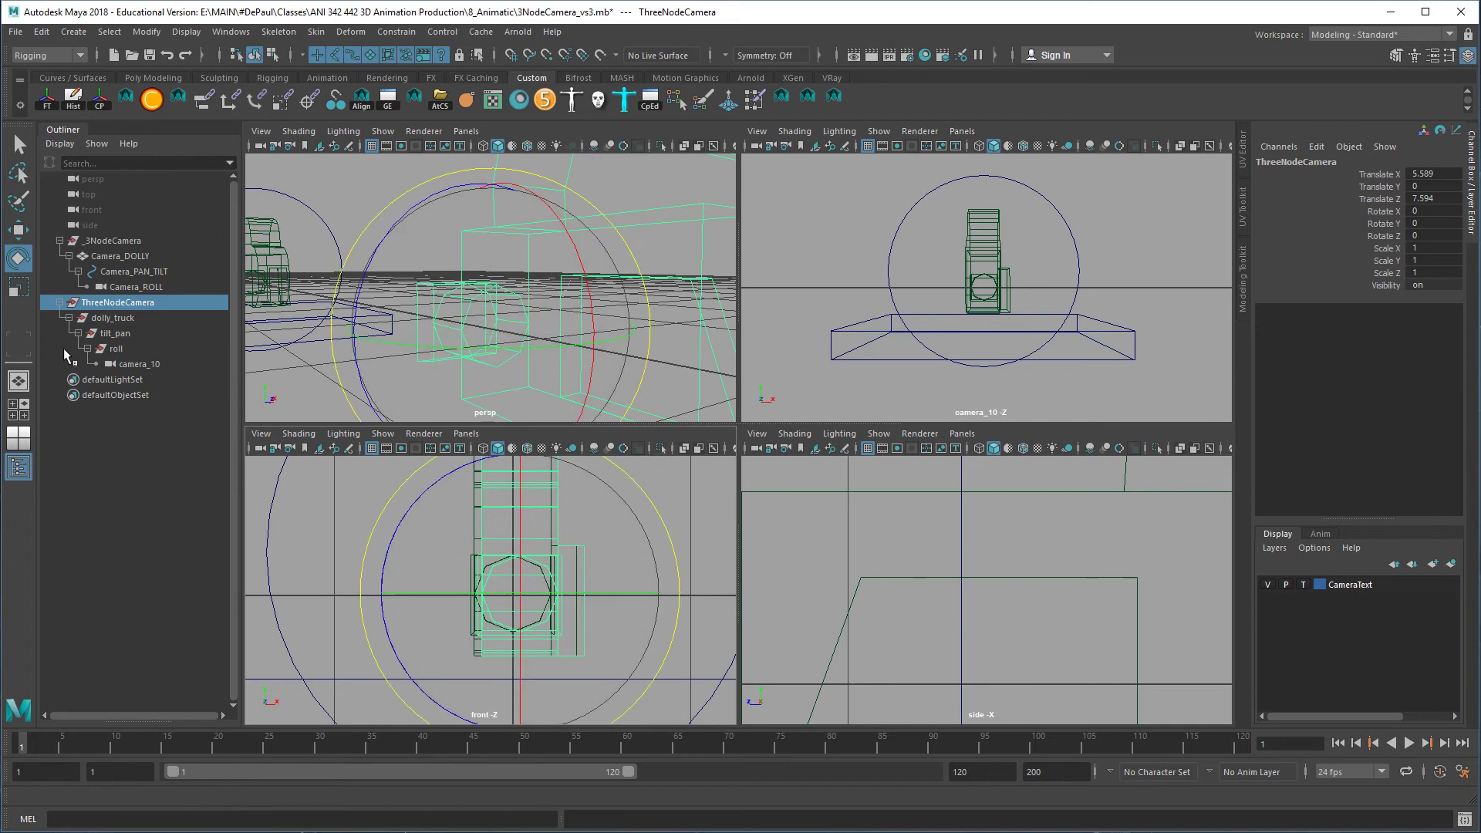
Compare the pivots of the ThreeNodeCamera groups by selecting each one, test-rotate tilt_pan about X and undo the rotation
left_click(131, 354)
left_click(135, 335)
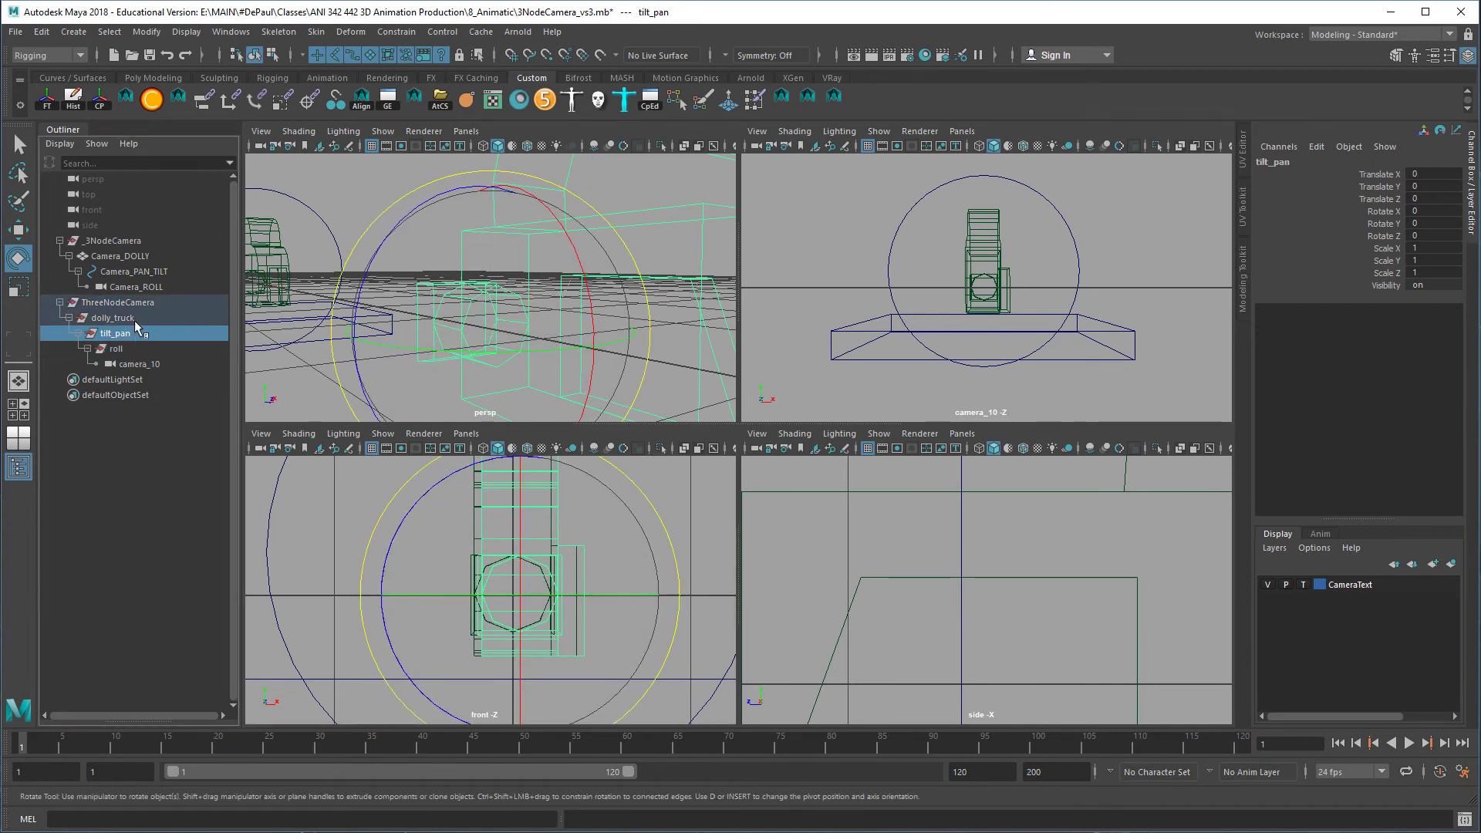
left_click(135, 323)
key("Up")
left_click(134, 334)
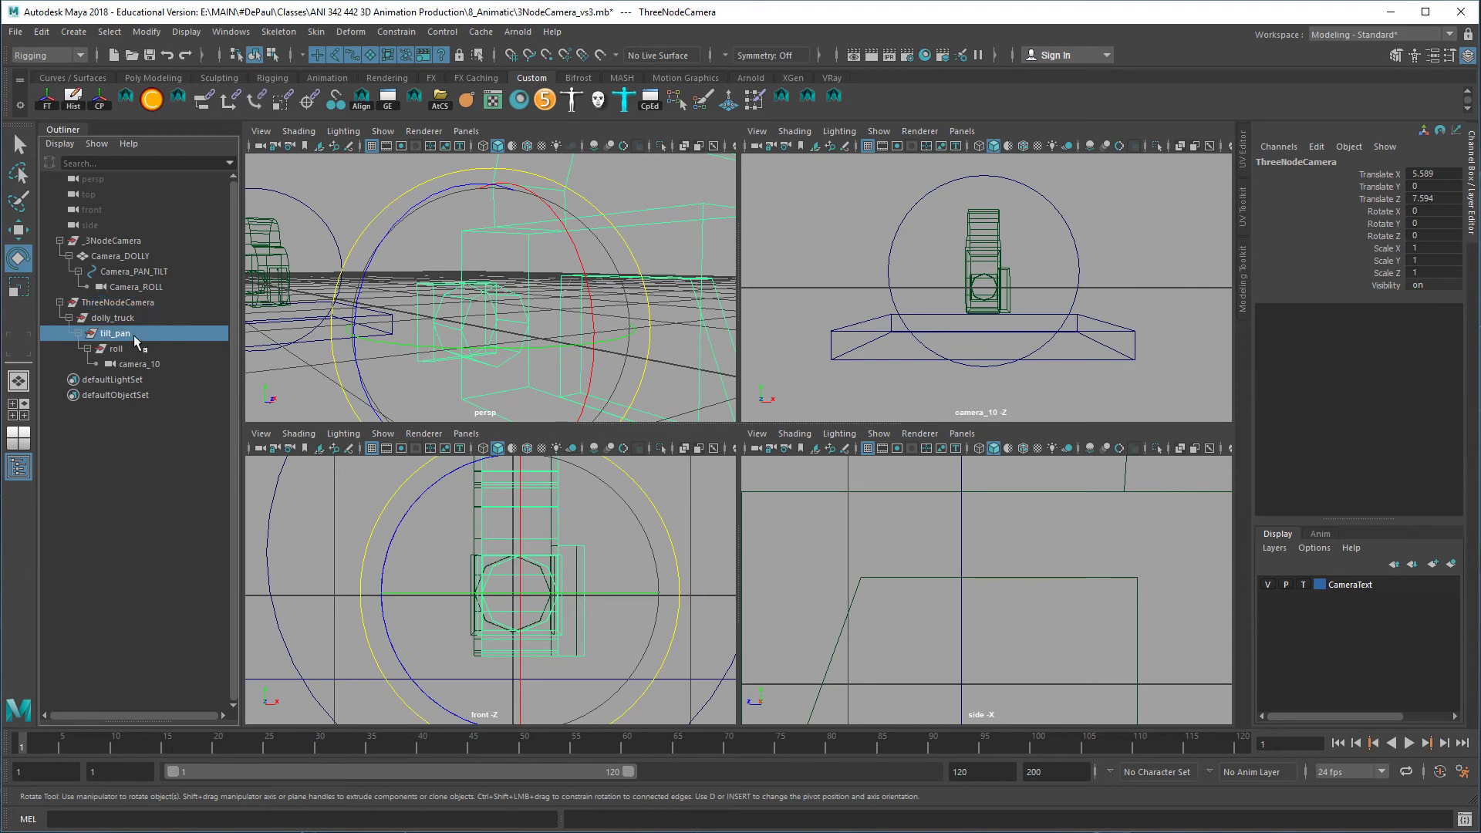
left_click_drag(623, 317, 545, 324, "alt")
right_click_drag(545, 324, 432, 331, "alt")
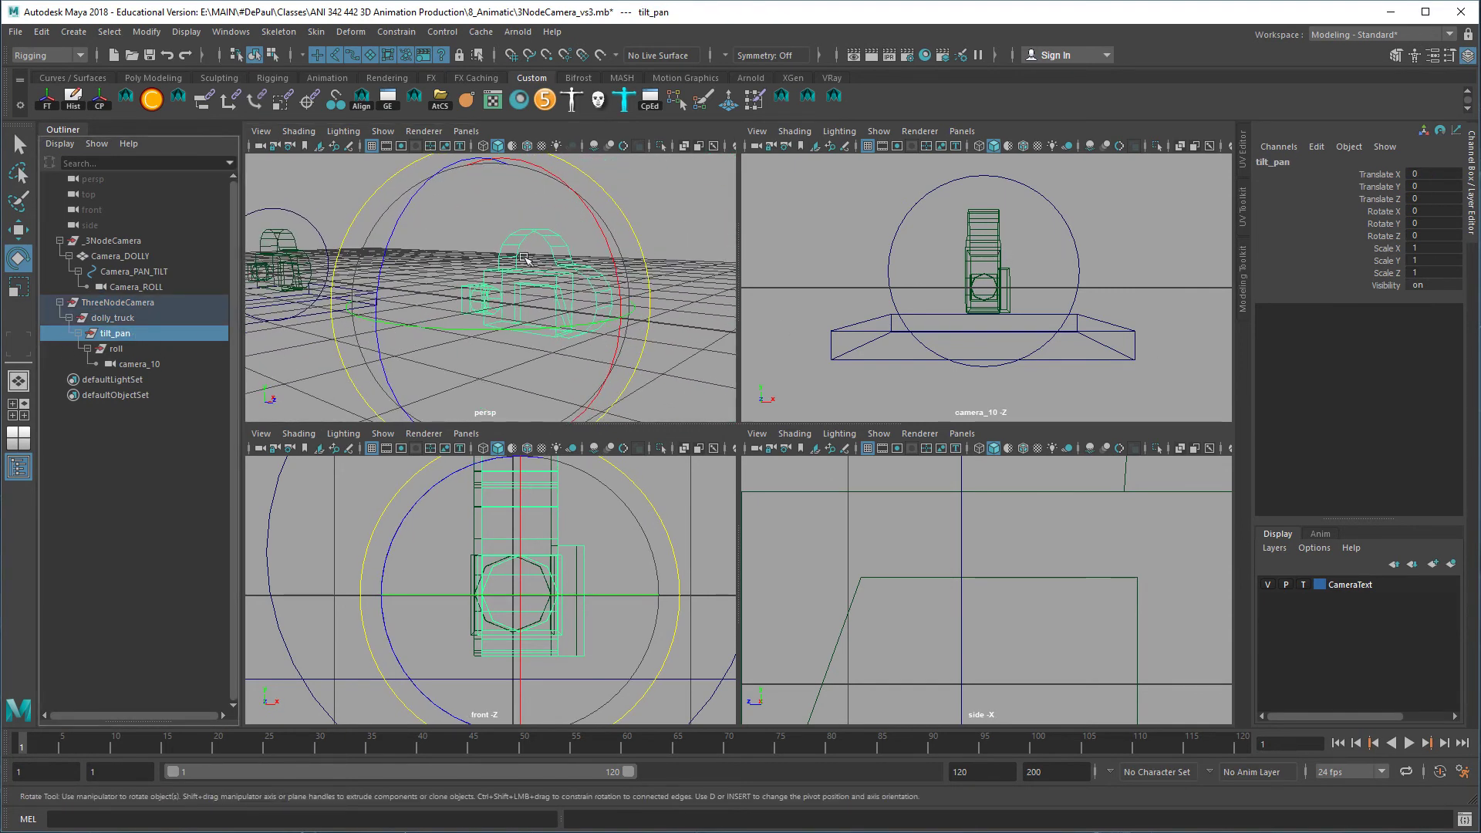
mouse_move(604, 239)
left_mouse_down()
mouse_move(618, 280)
mouse_move(616, 231)
mouse_move(617, 245)
left_mouse_up()
key("ctrl+z")
key("ctrl+z")
Test-move the dolly_truck group along Z and X in the perspective view, check its pivot and clear the selection
left_click(116, 318)
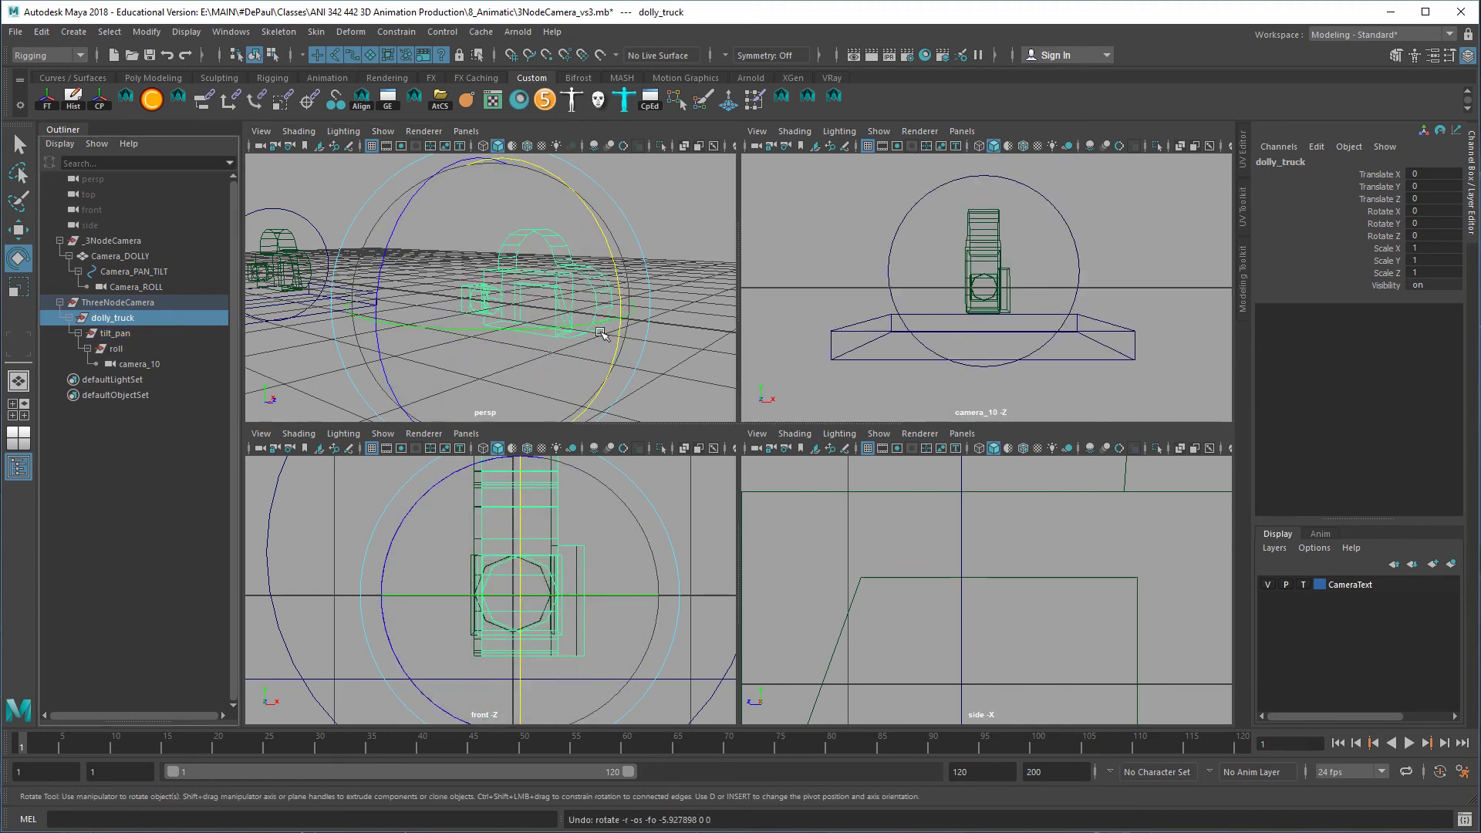
key("w")
left_click_drag(575, 327, 647, 345)
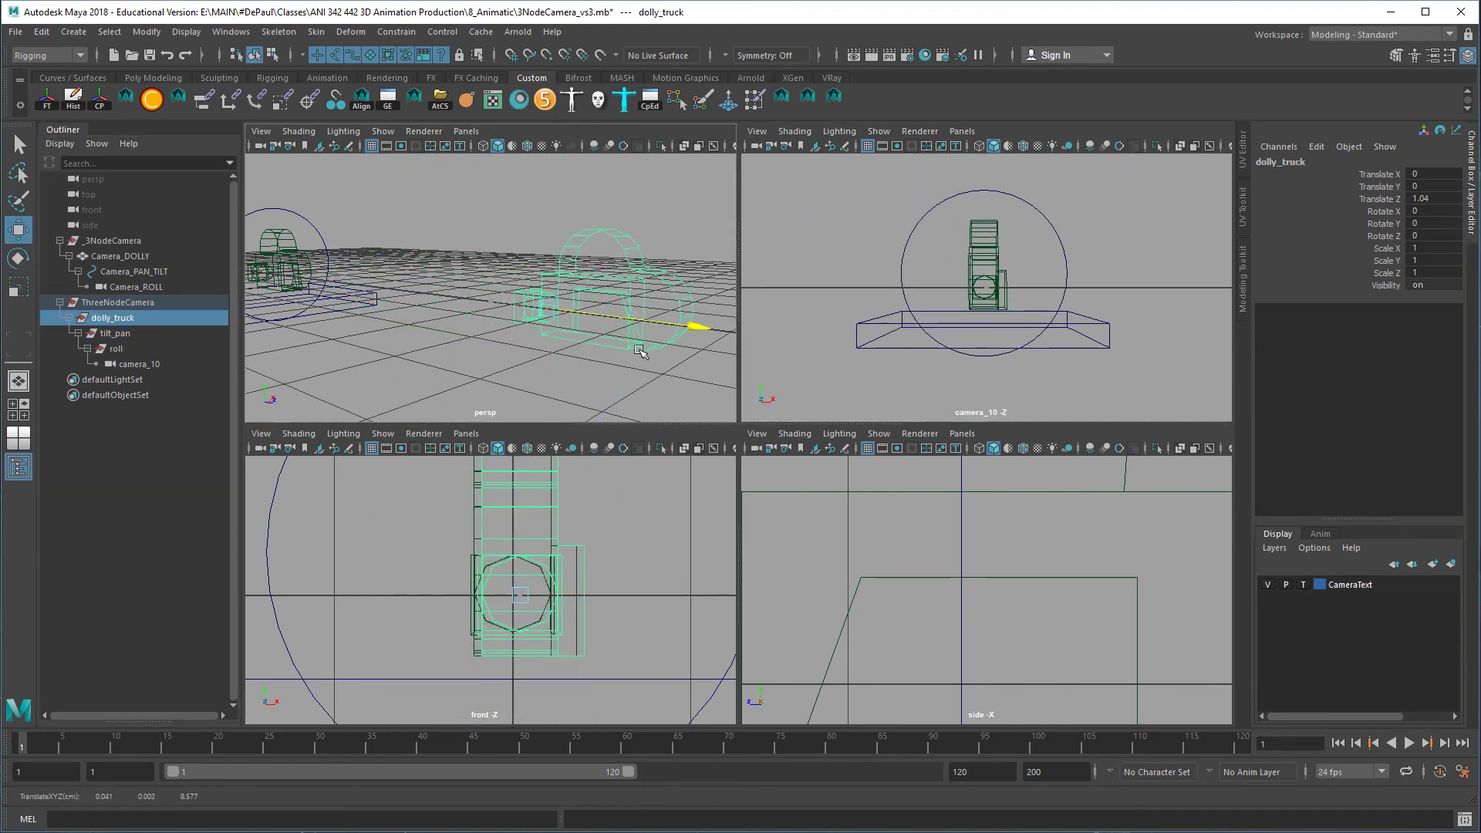
left_click_drag(557, 310, 503, 328)
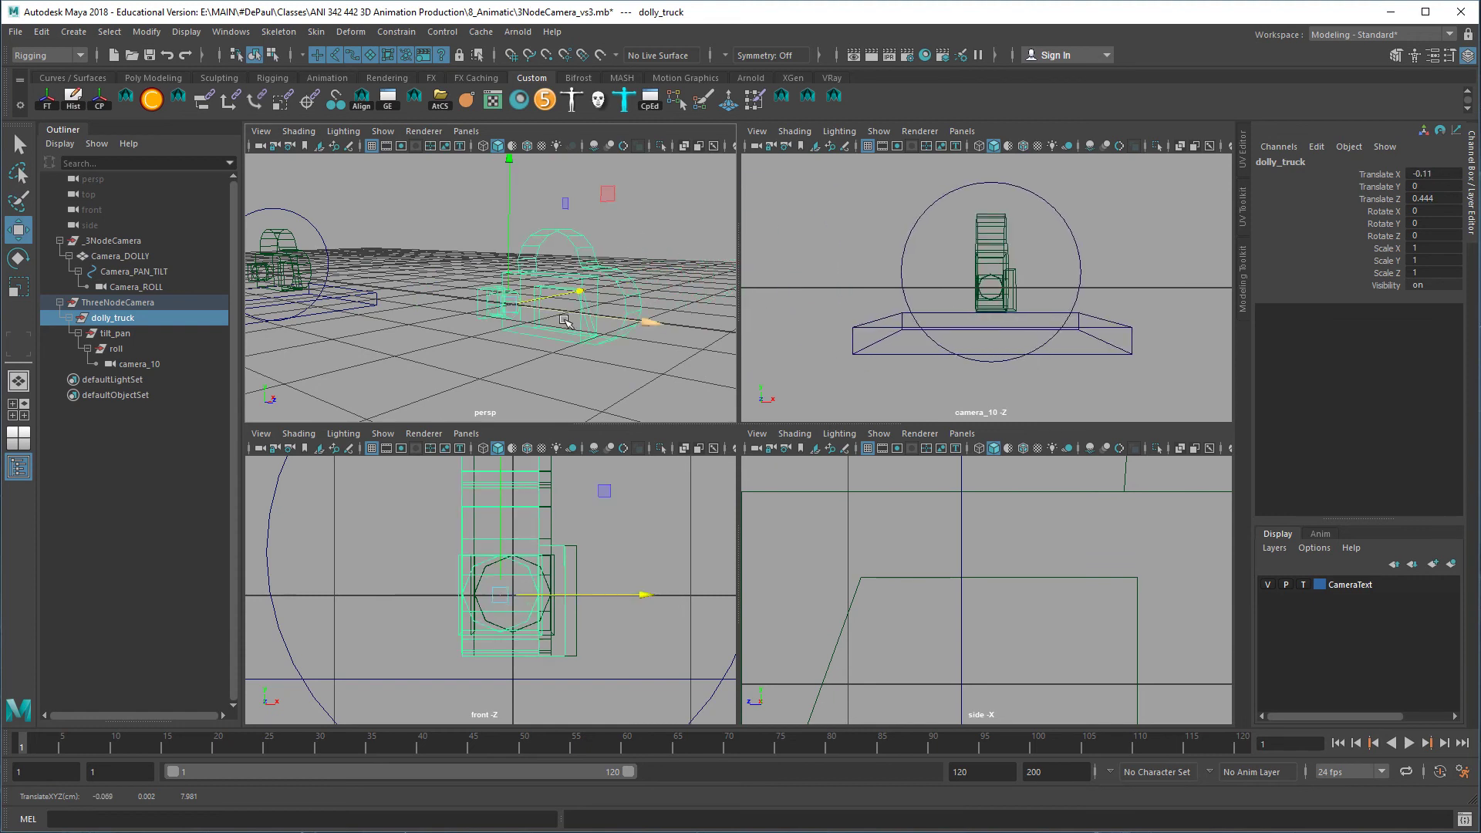
key("d")
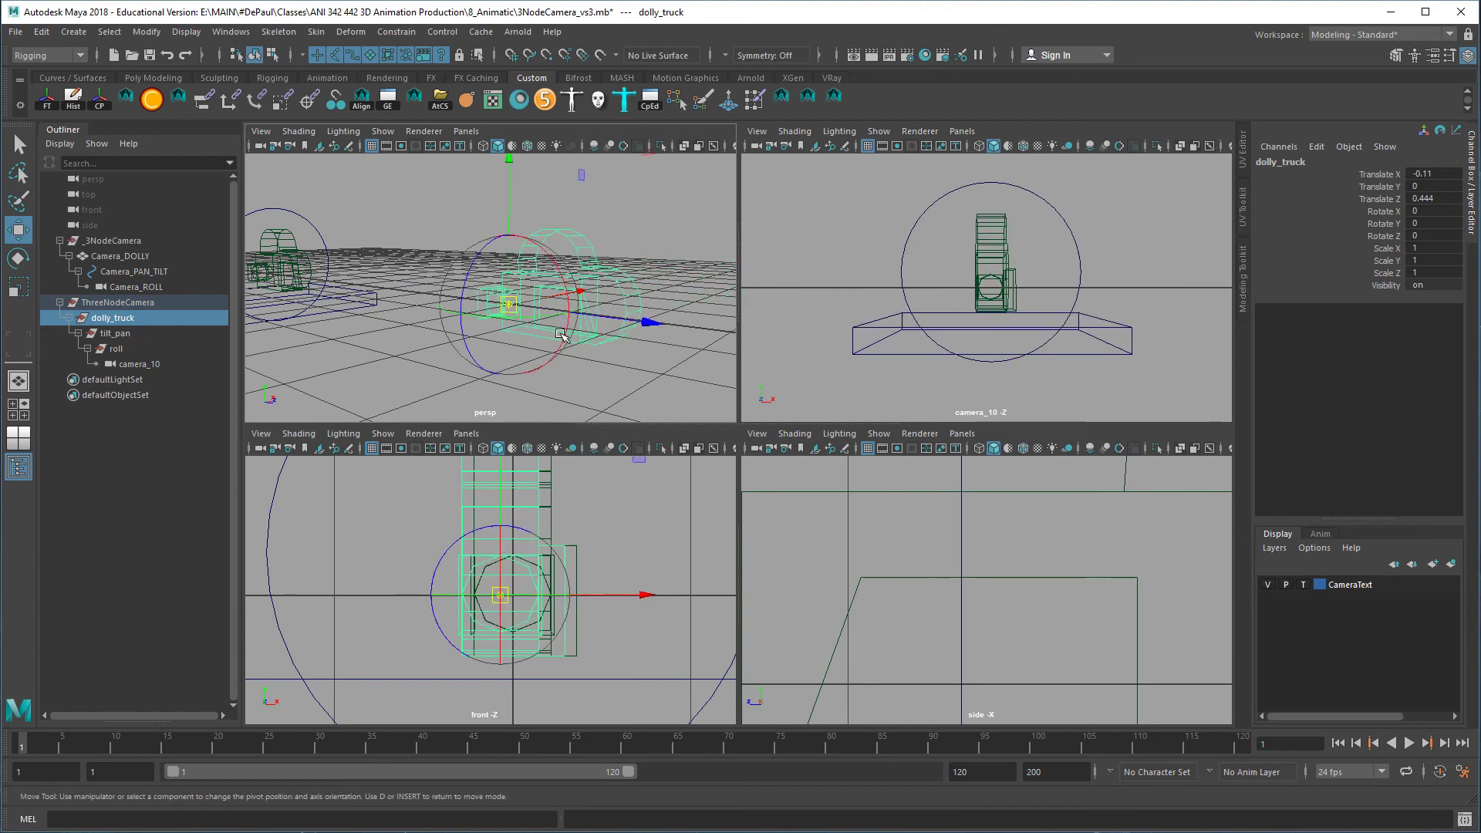
key("d")
left_click(356, 371)
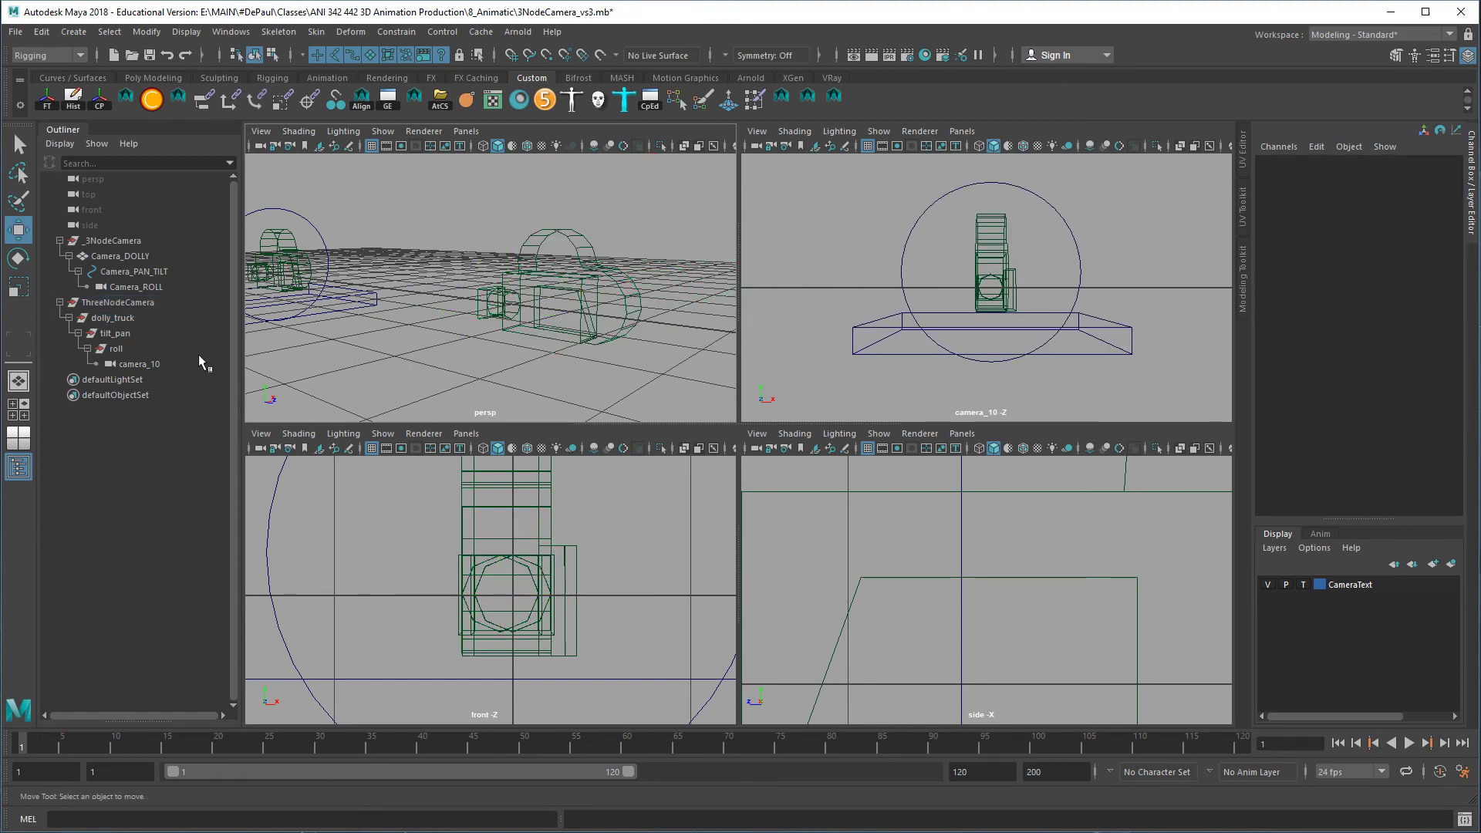
Check the channels of camera_10, roll and tilt_pan, and reset dolly_truck's Translate X, Y and Z to 0
left_click(139, 363)
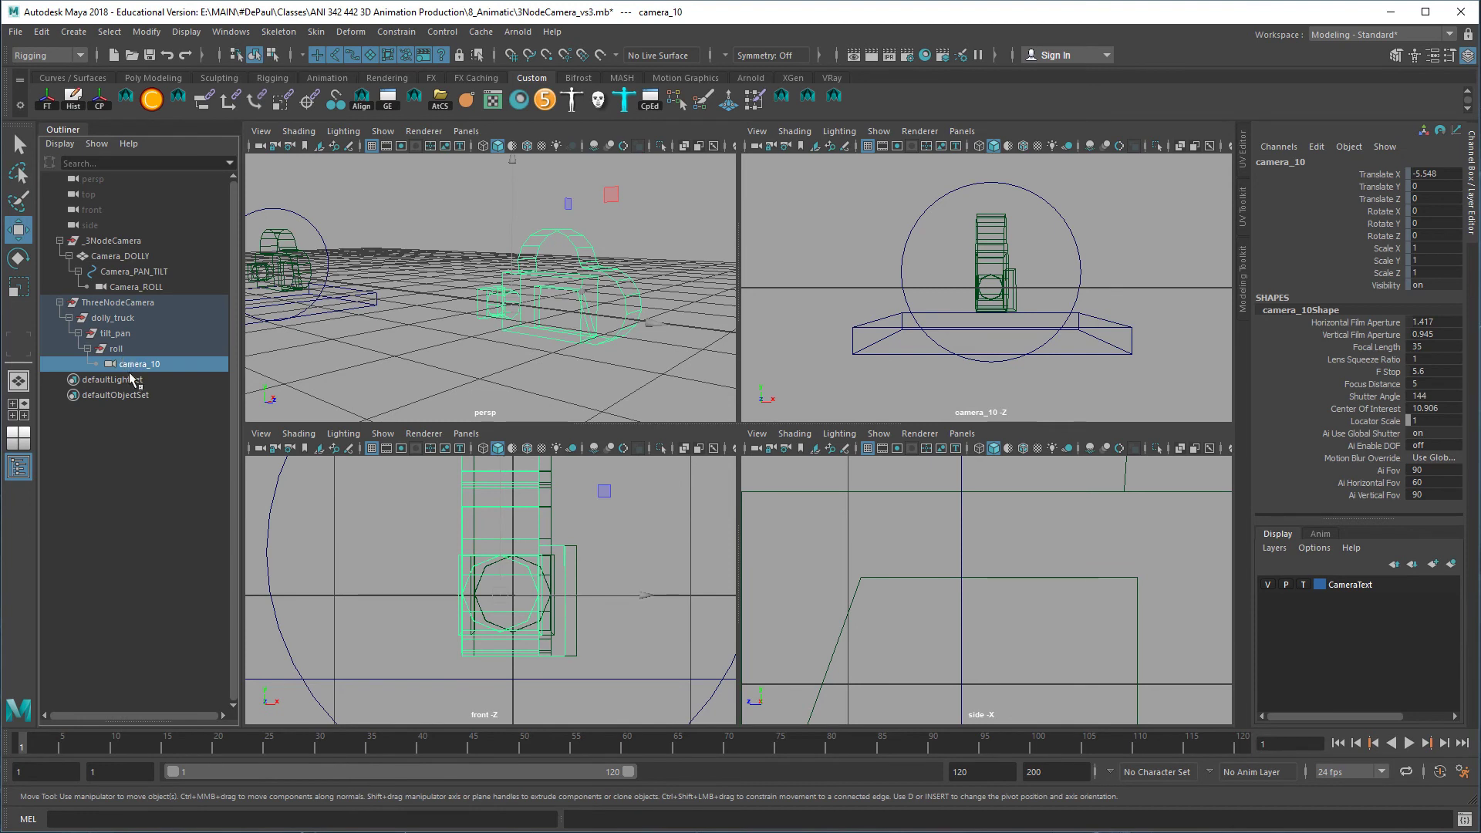
left_click(126, 350)
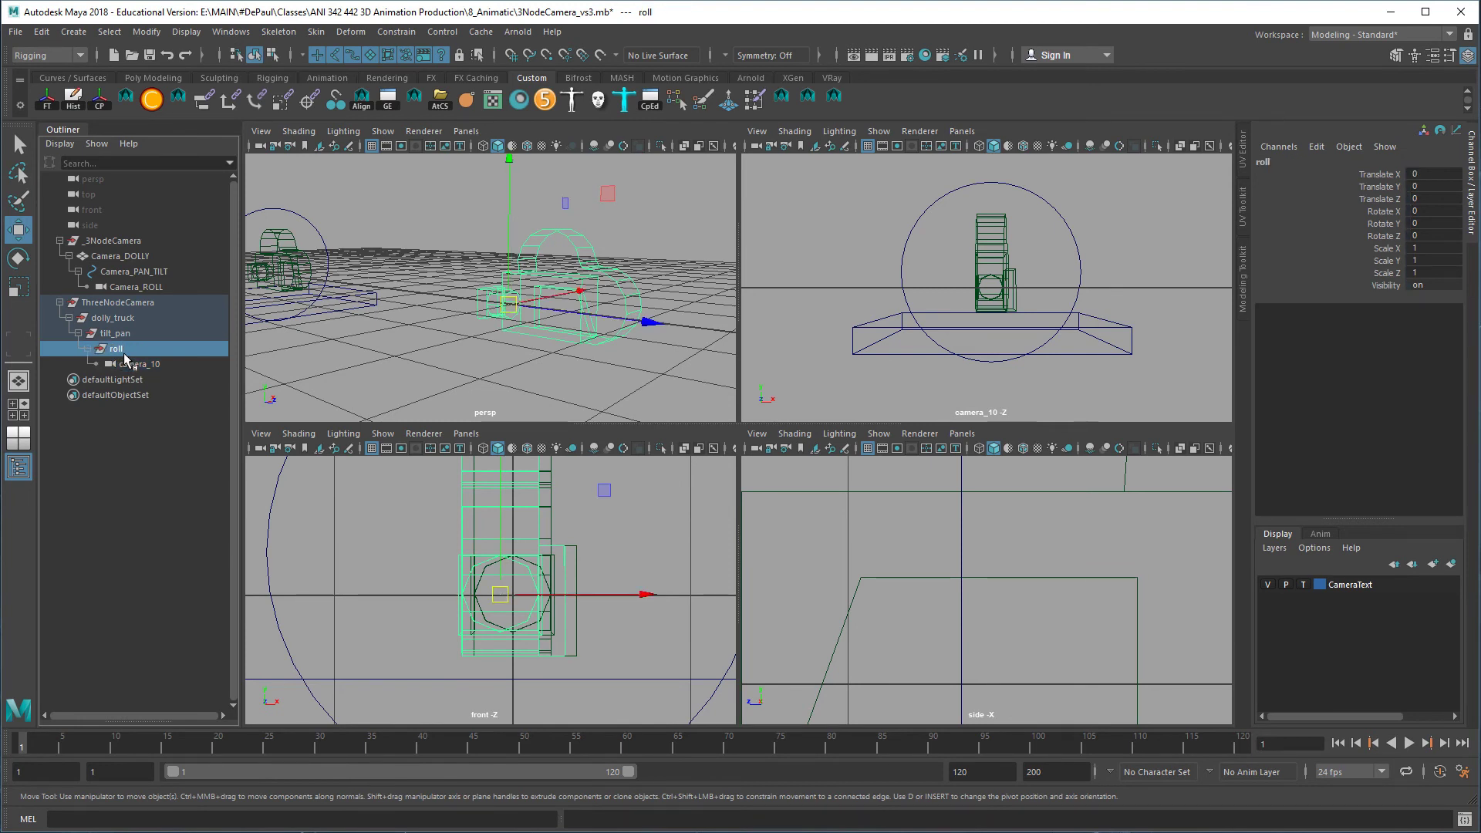
left_click(126, 335)
left_click(125, 320)
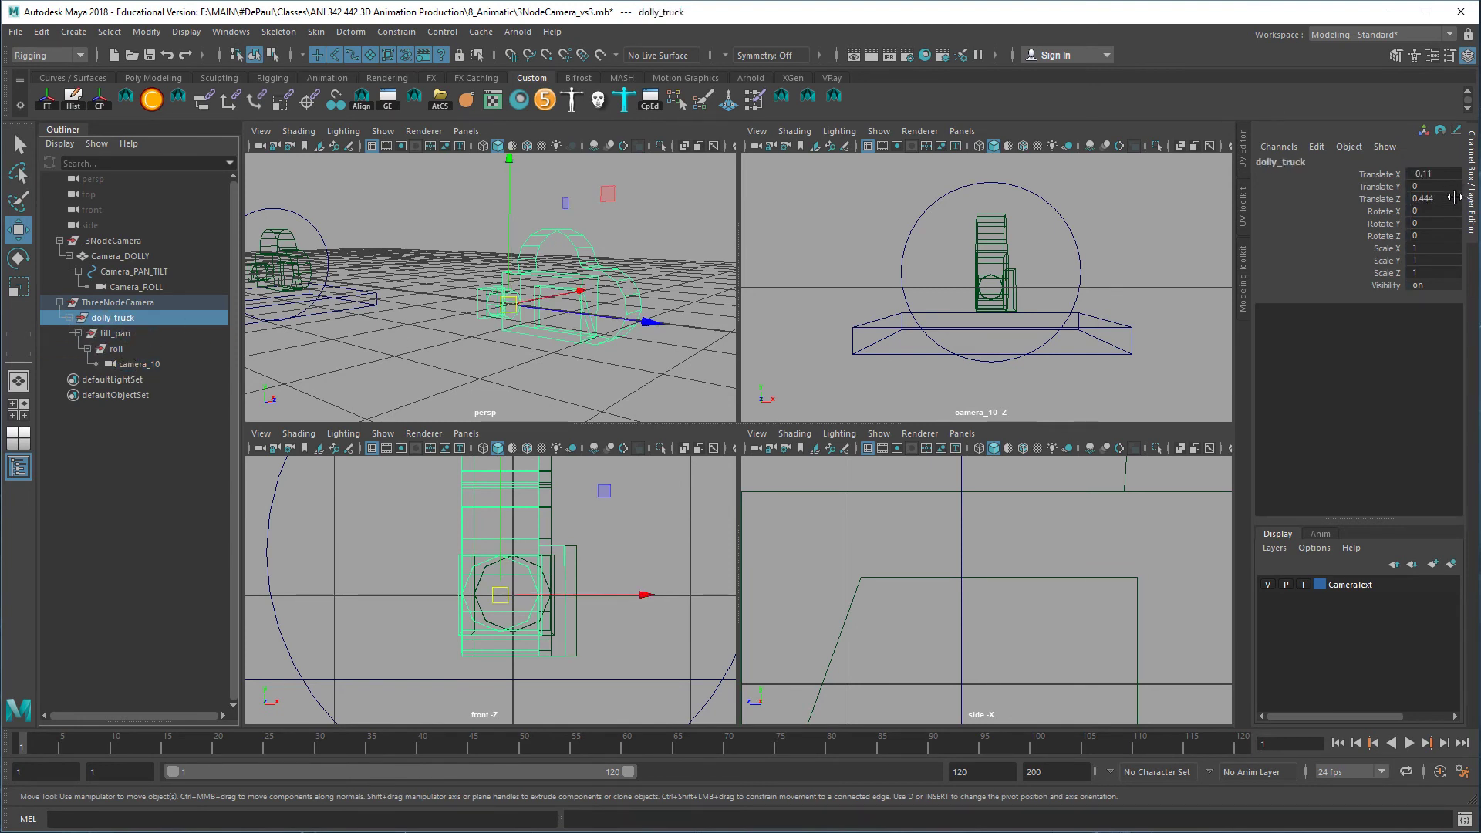
left_click_drag(1437, 175, 1442, 197)
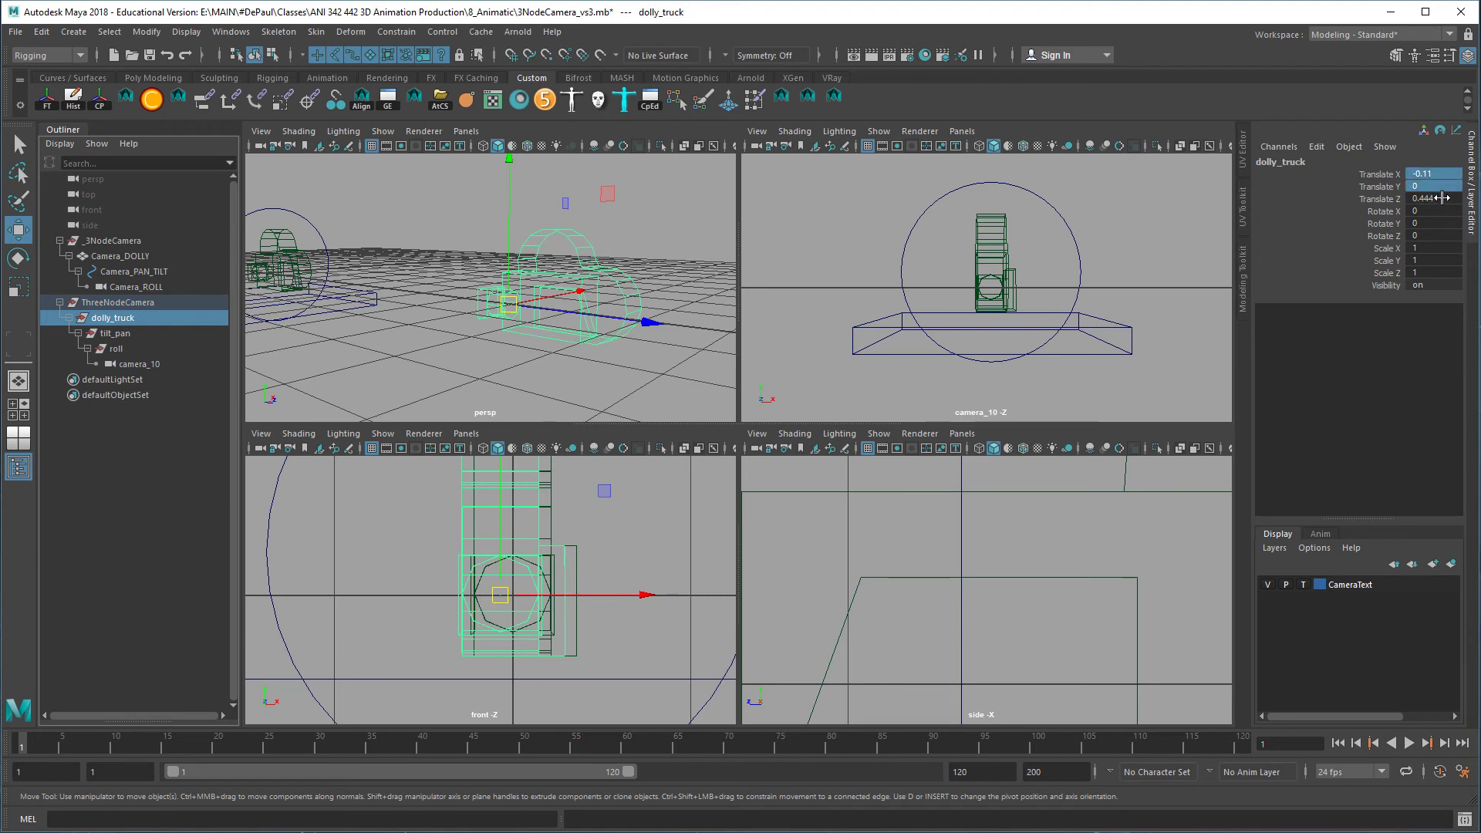
double_click(1442, 197)
type("0")
key("Return")
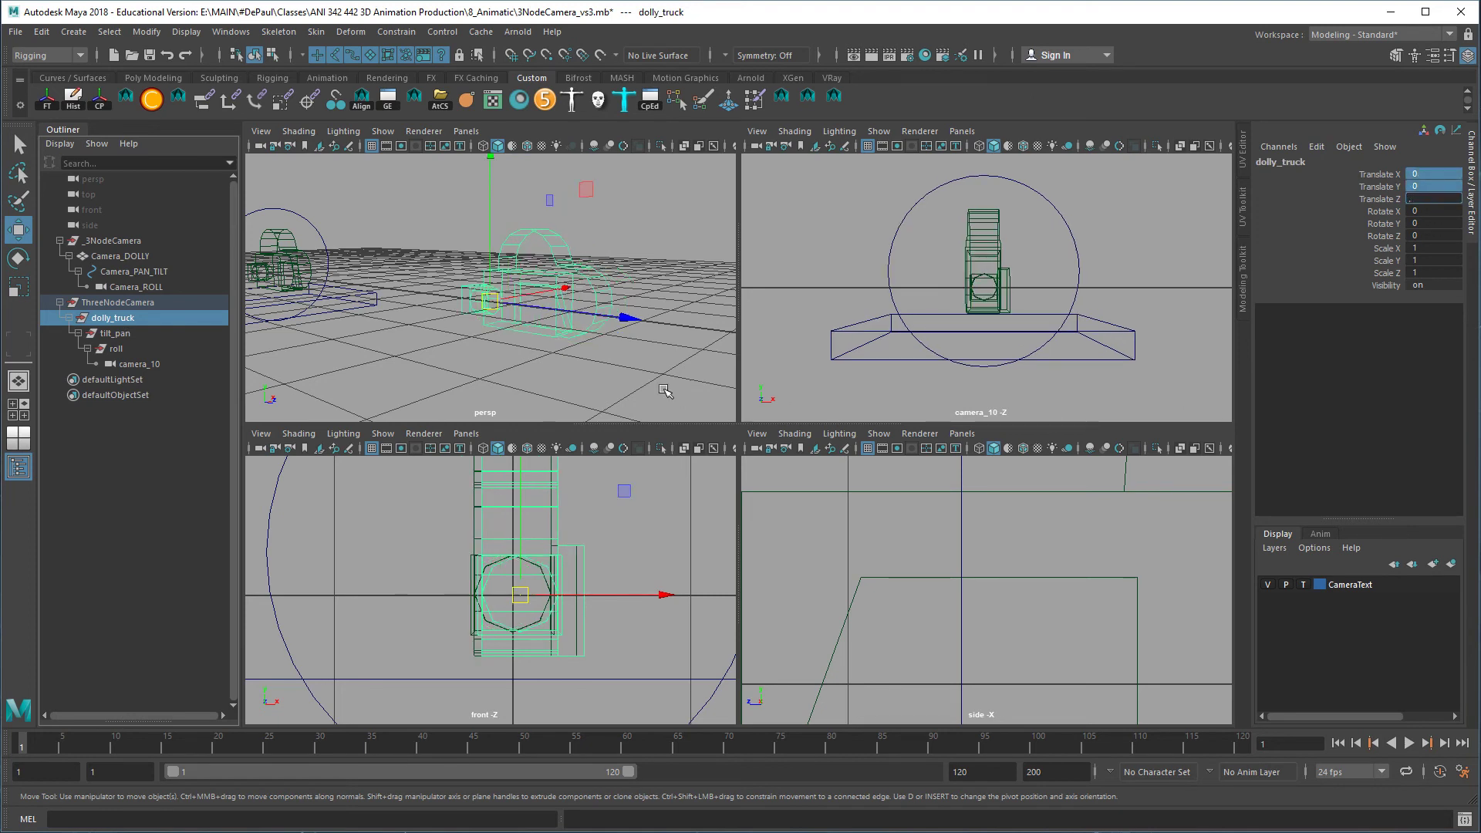
Reset Translate X, Y and Z of the ThreeNodeCamera group to 0 and frame the camera in the perspective view
left_click(138, 304)
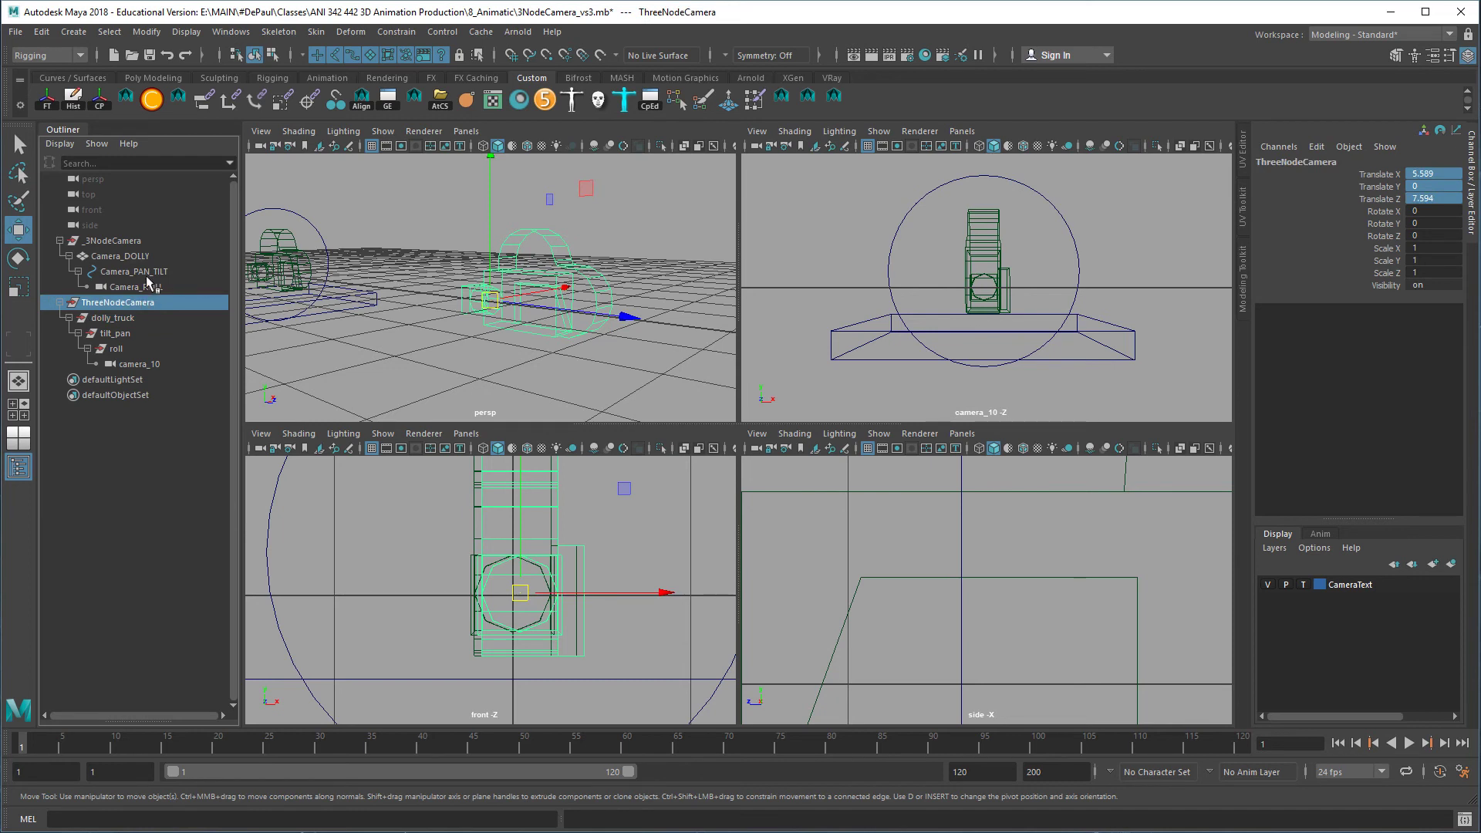
double_click(1439, 199)
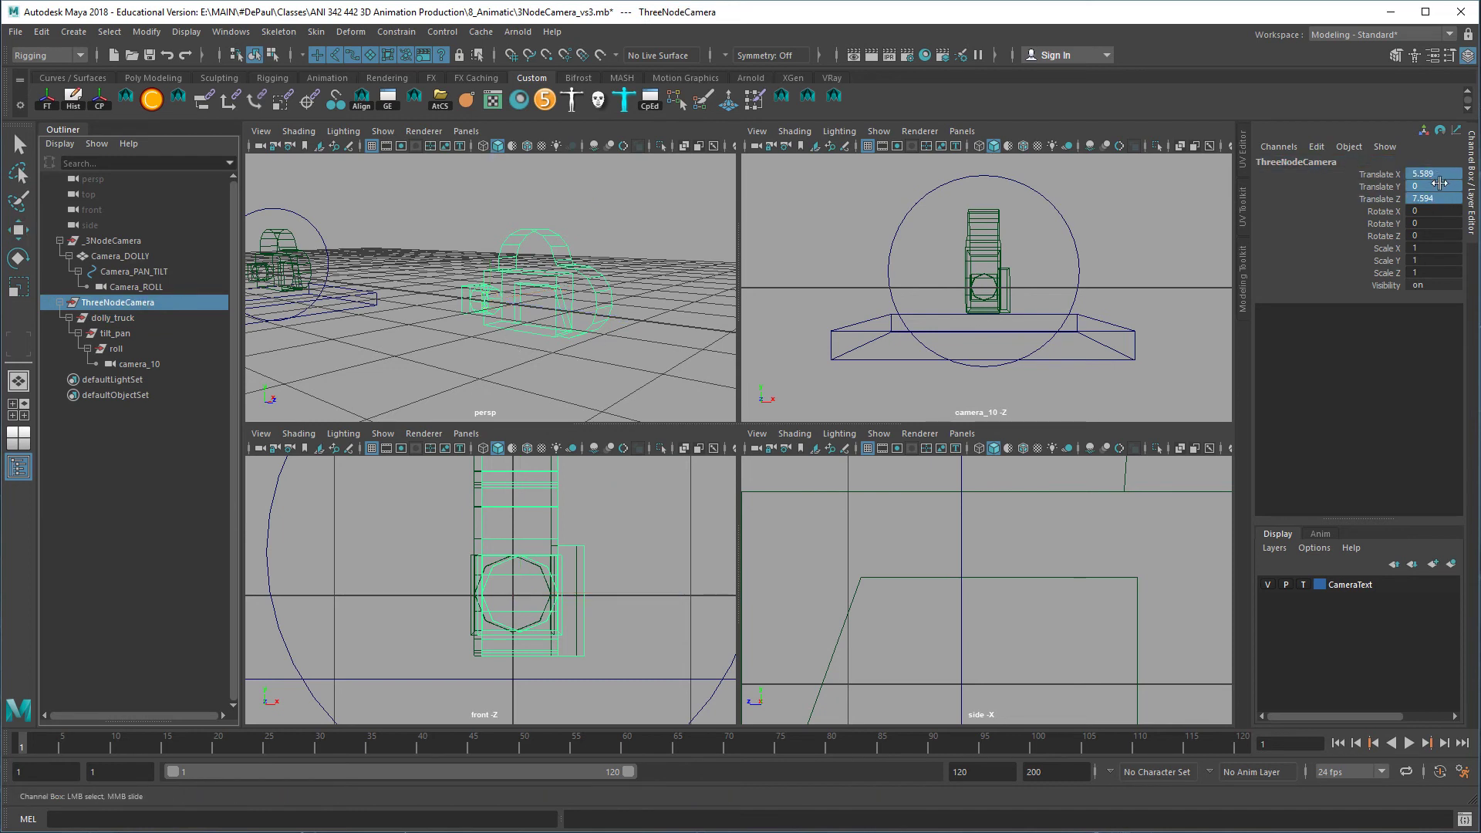
type("0")
key("Return")
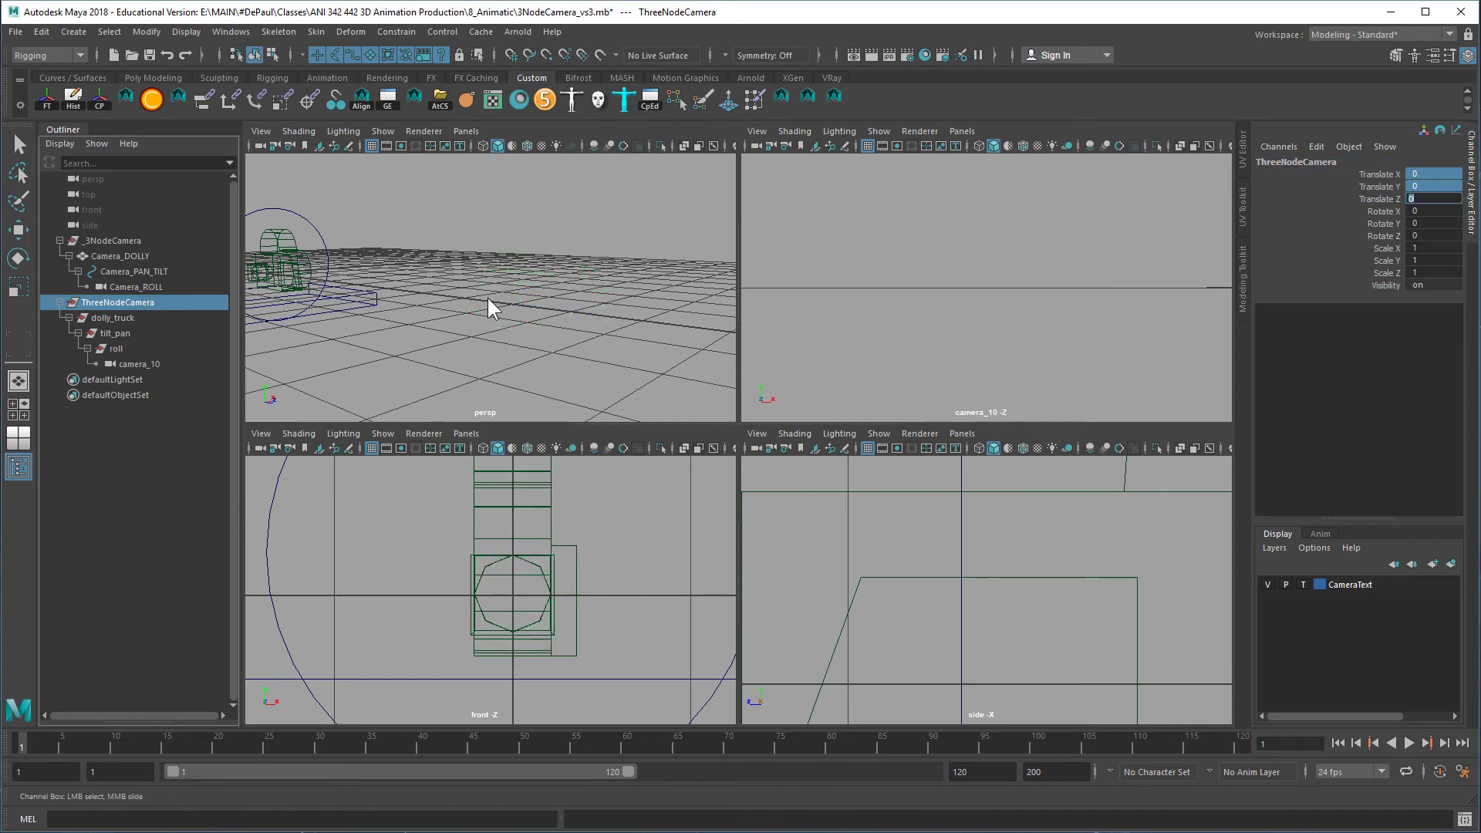
key("f")
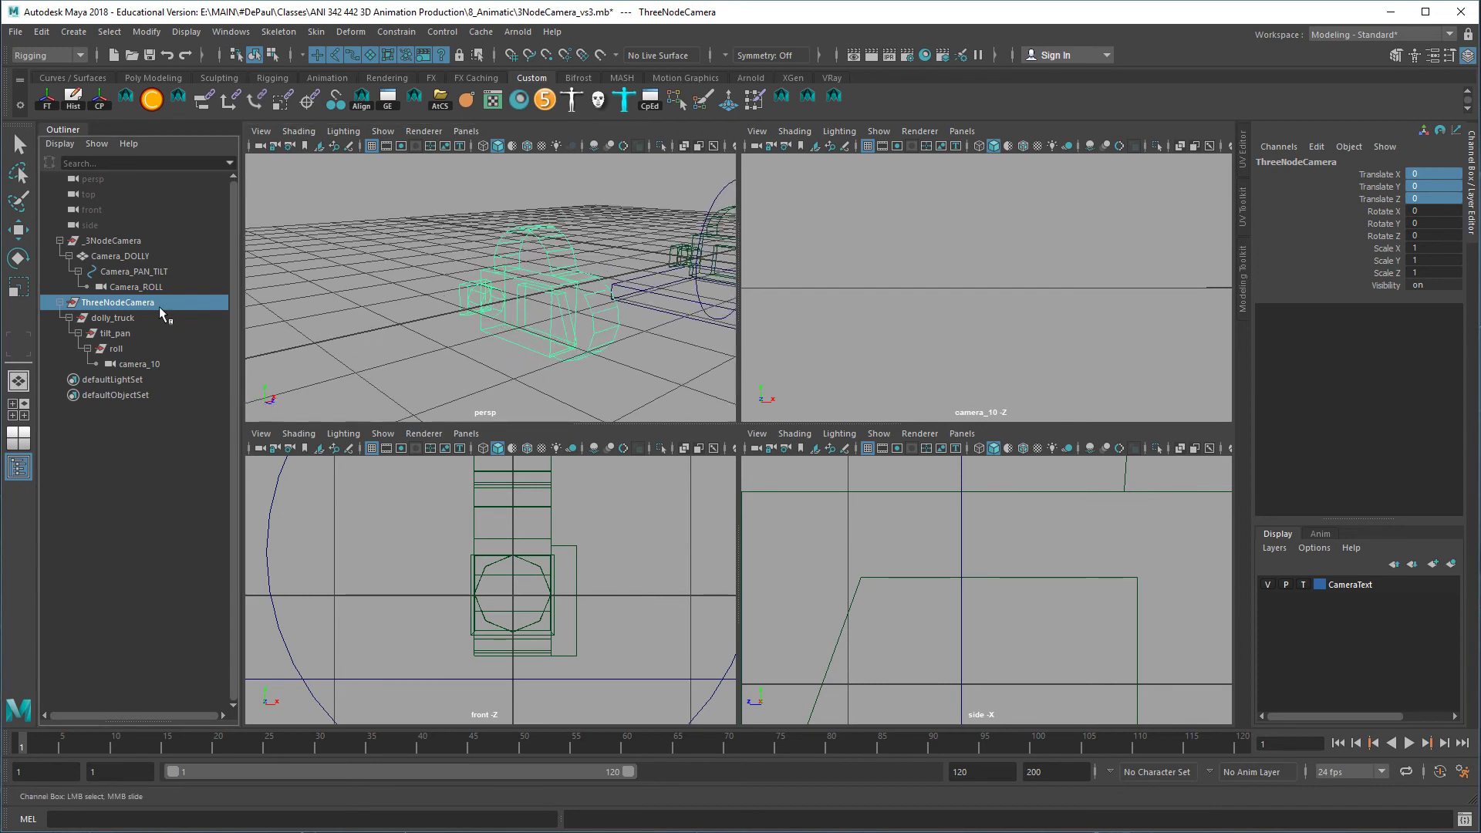
Lock all channels of the roll group, from Translate X through Visibility
key("w")
left_click(140, 318)
left_click(139, 348)
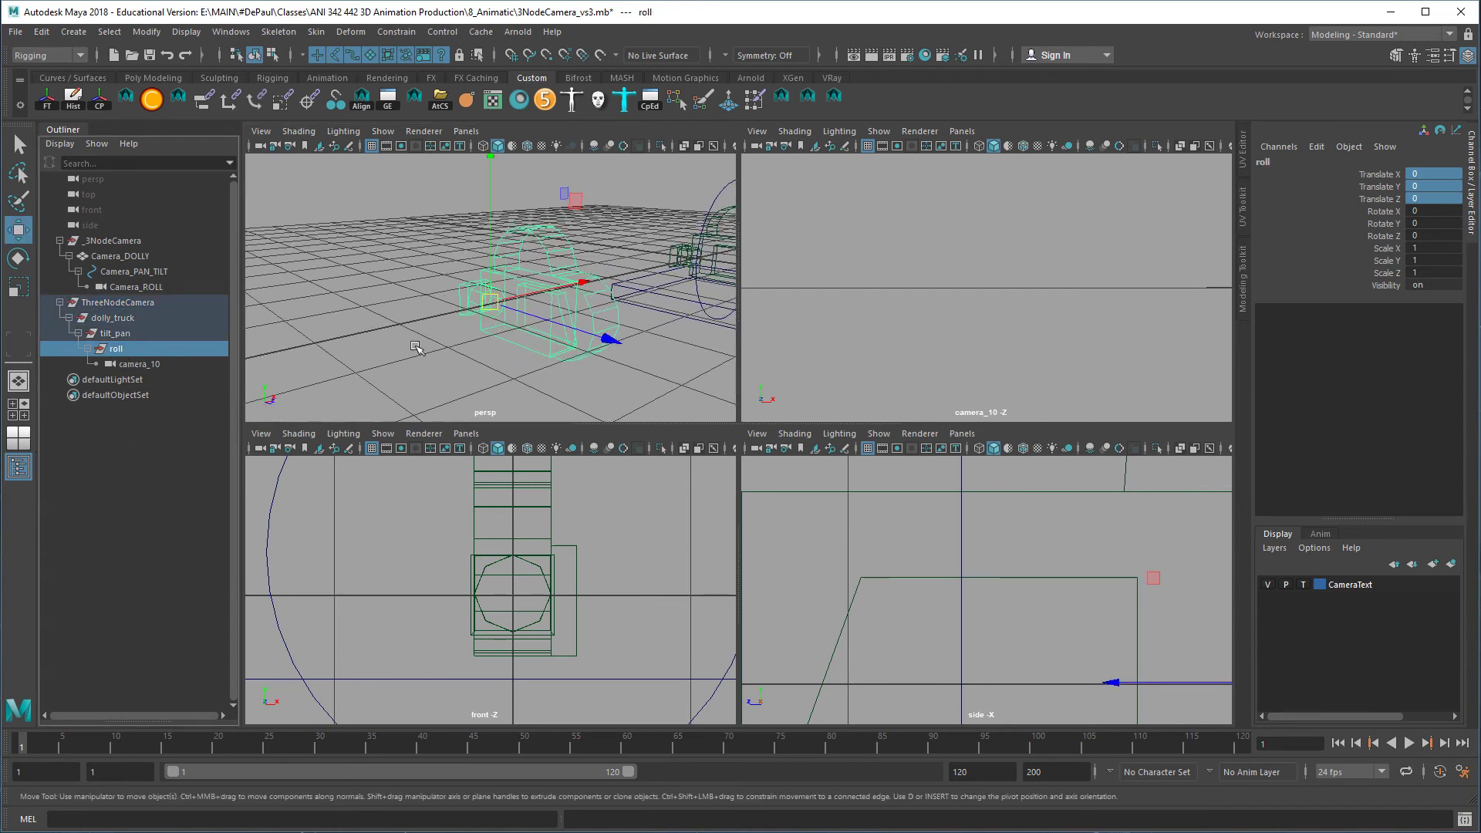
left_click_drag(1390, 242, 1388, 285)
right_click_drag(1381, 258, 1365, 197)
left_click_drag(1377, 174, 1377, 283)
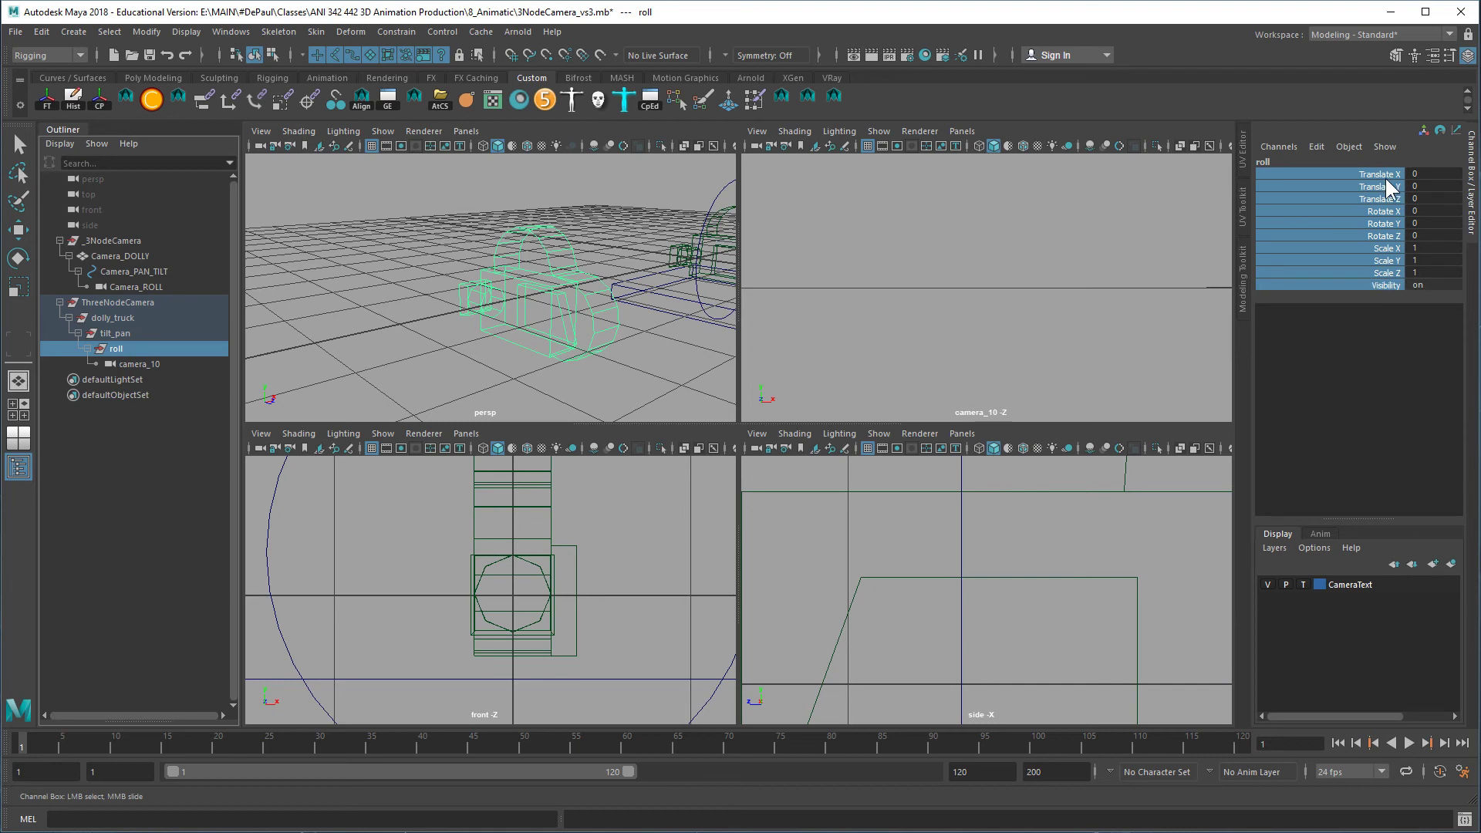
right_click_drag(1390, 238, 1424, 568)
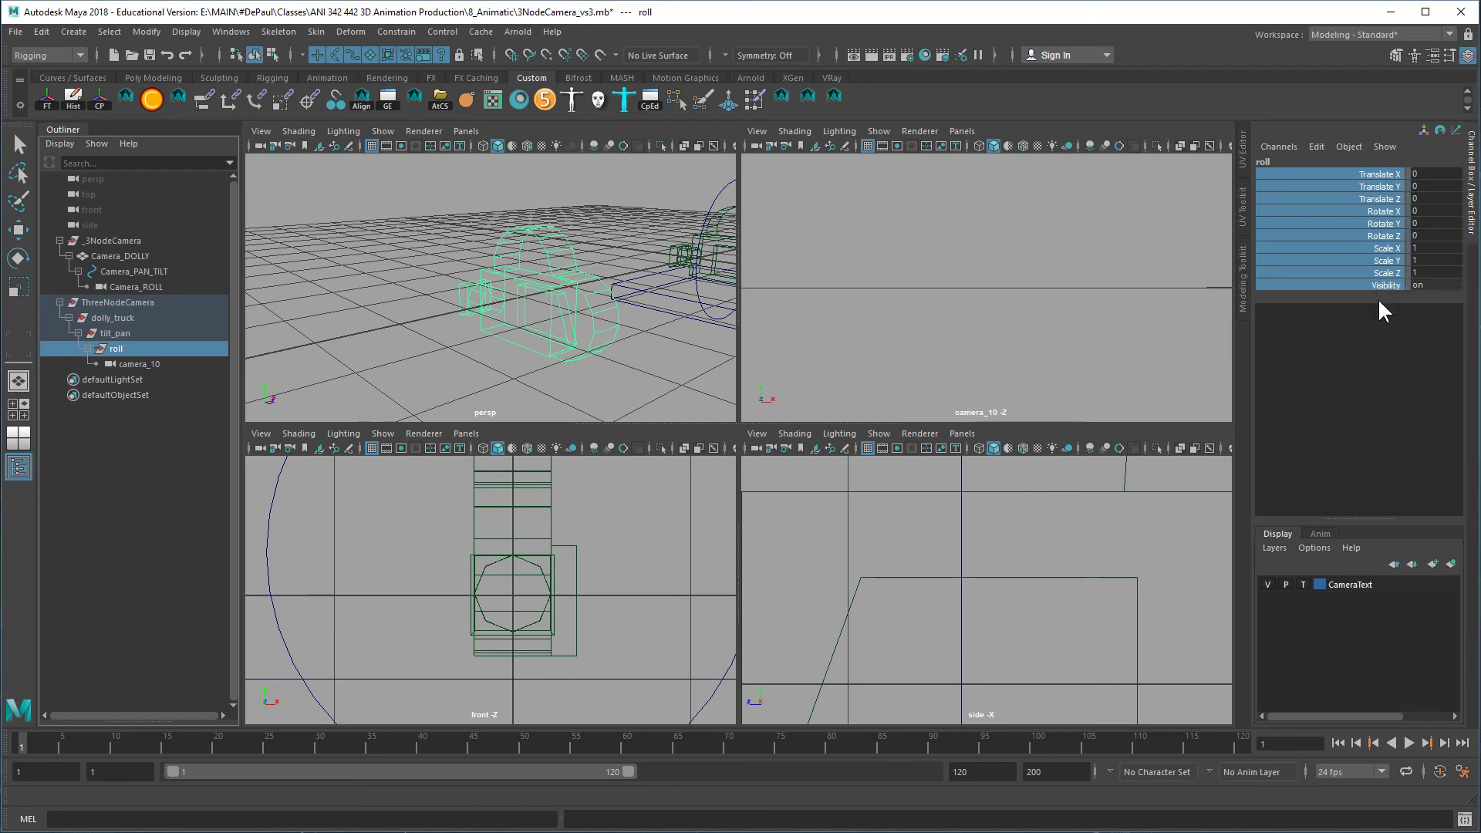
Unlock Rotate Z on the roll group, test-rotate it about Z and undo the rotation
left_click(1389, 235)
right_click_drag(1387, 231, 1438, 564)
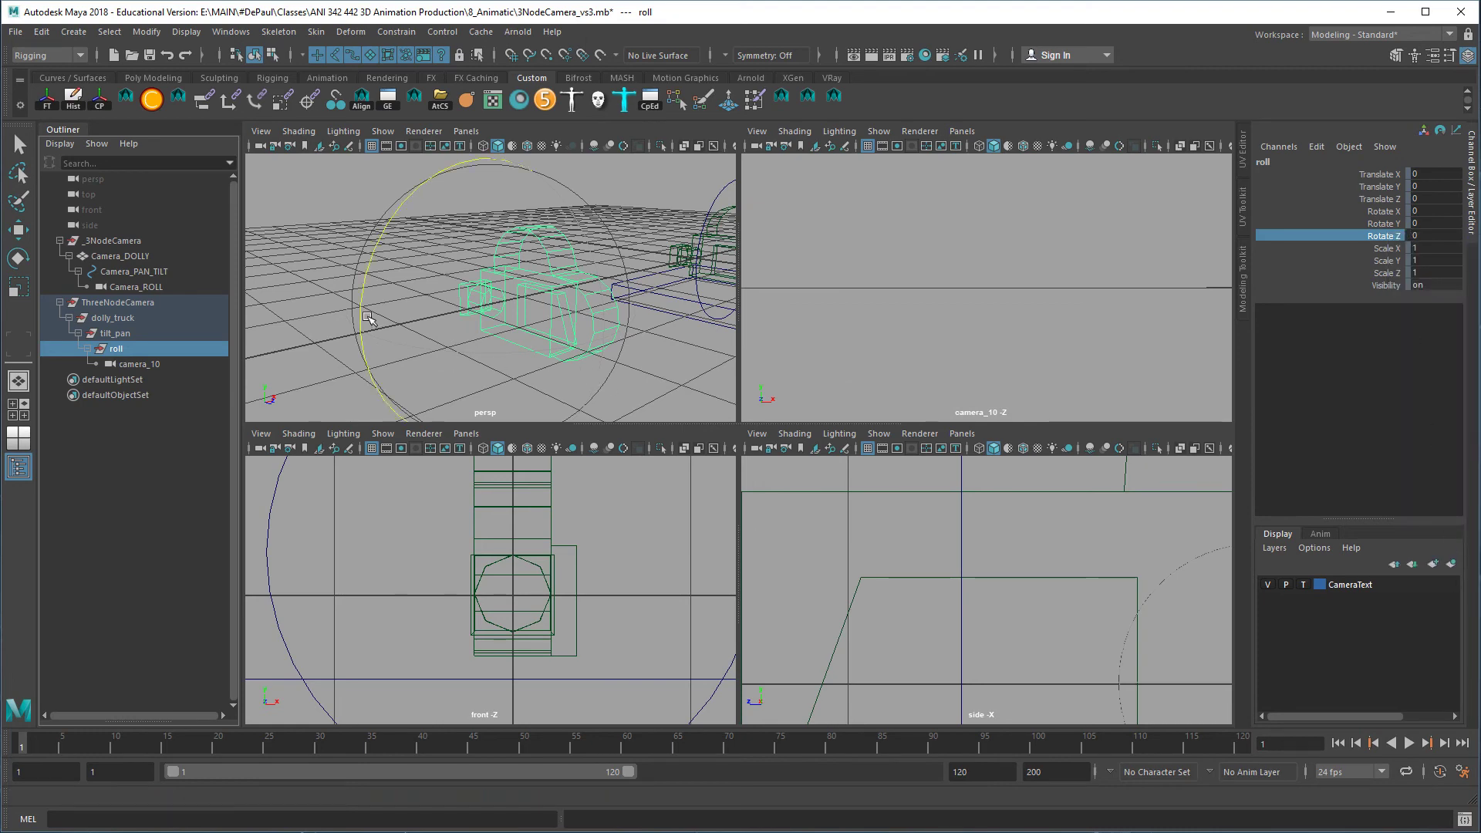
left_click_drag(367, 317, 483, 287)
key("ctrl+z")
Lock the tilt_pan group's Translate X, Y and Z, Rotate Z, Scale X, Y and Z, and Visibility channels
left_click(116, 333)
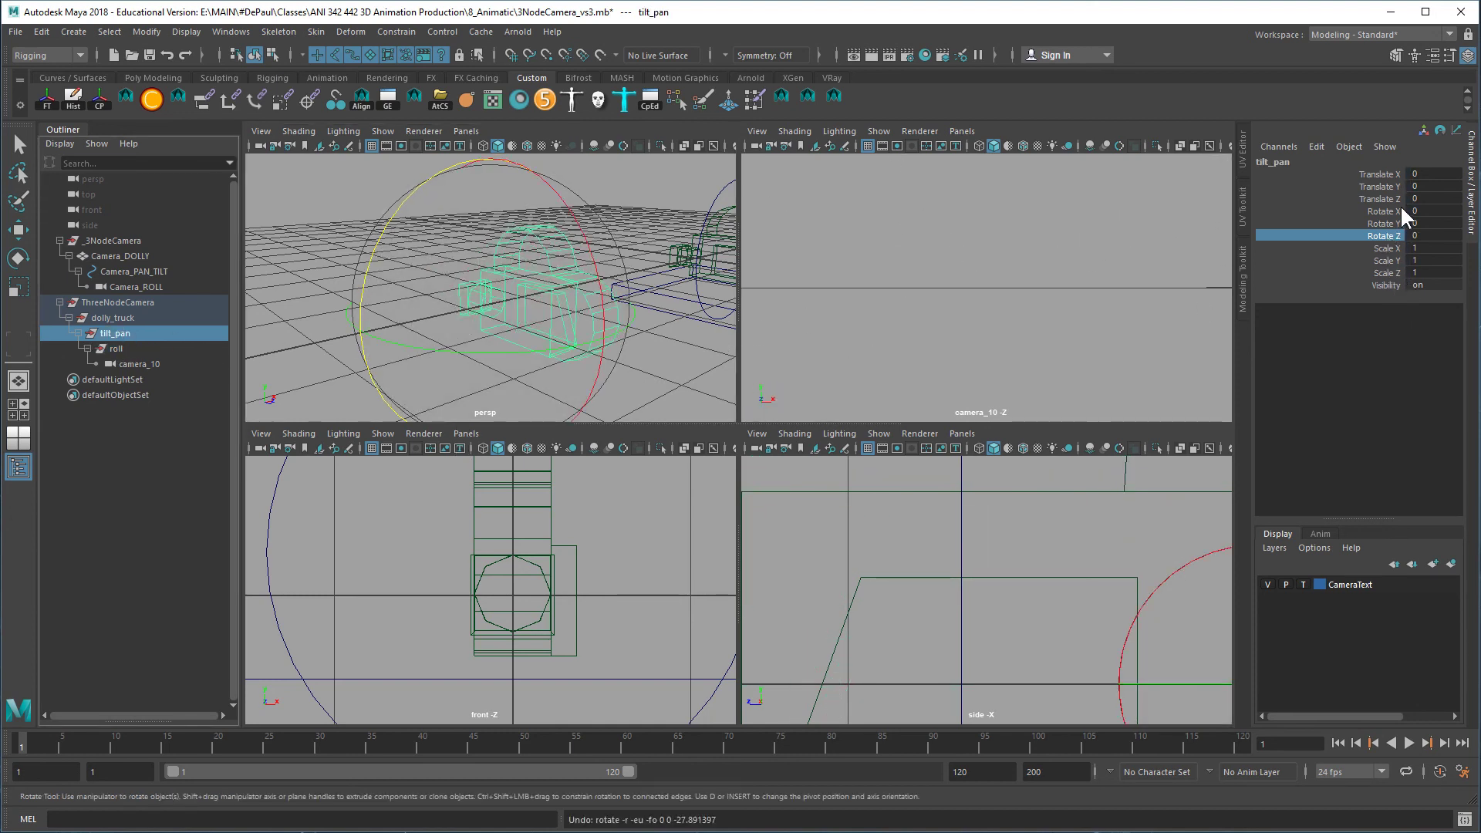
left_click_drag(1399, 201, 1396, 160)
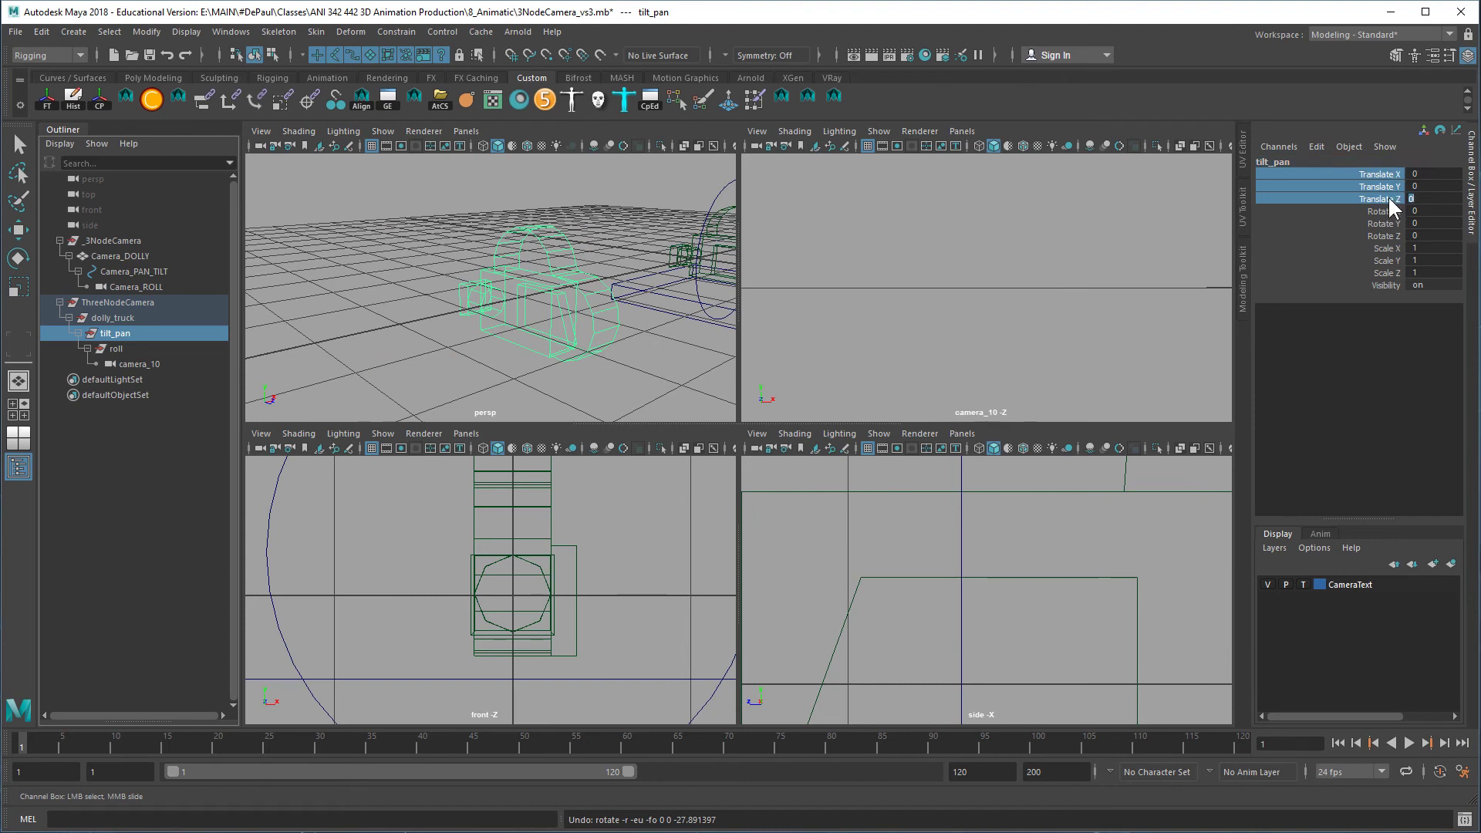
left_click_drag(1388, 235, 1387, 285, "ctrl")
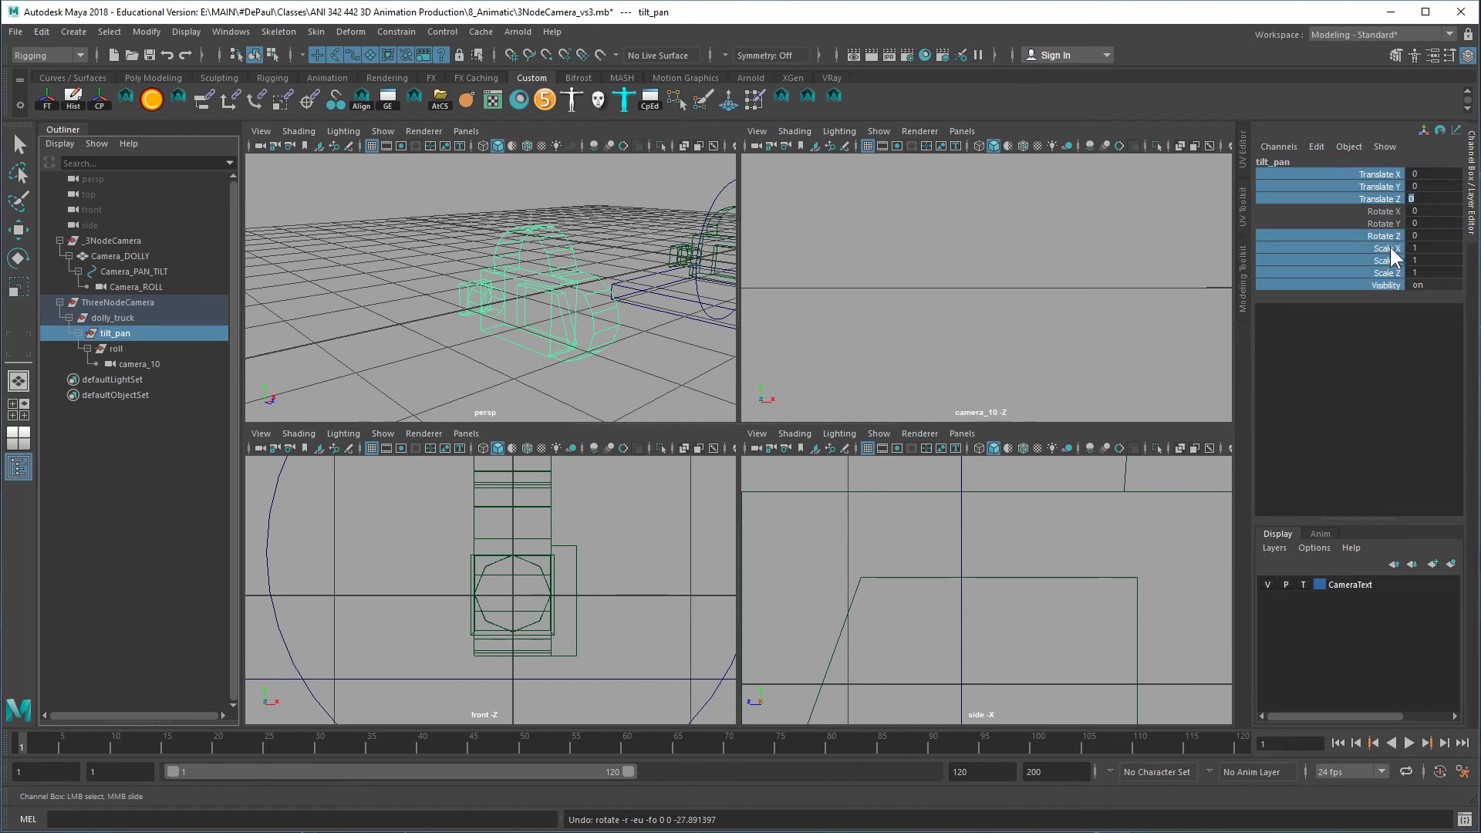
right_click(1387, 248)
left_click(1438, 581)
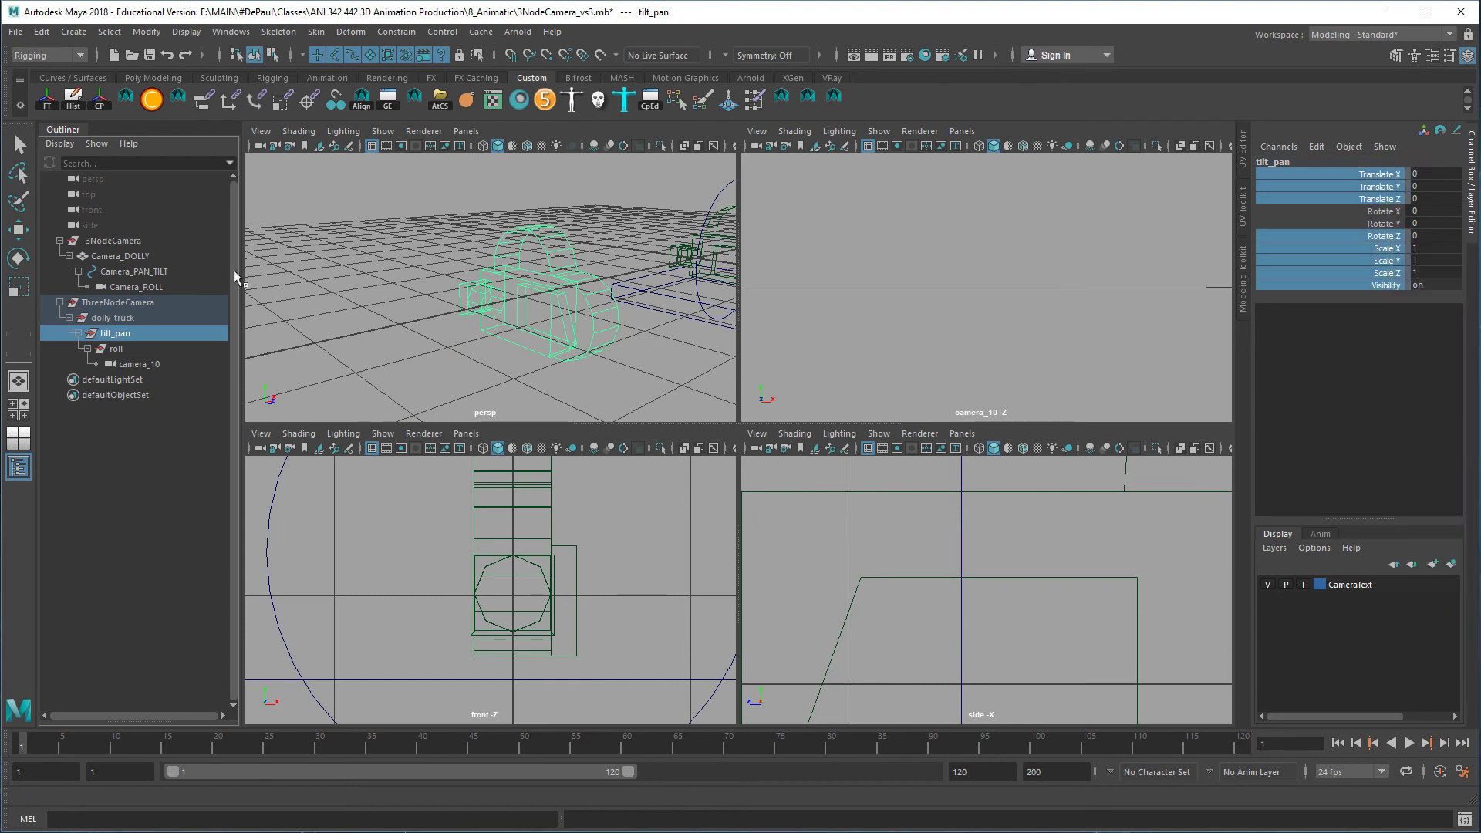
Lock the Scale X, Y and Z and Visibility channels of the dolly_truck group
left_click(111, 318)
left_click(1386, 238)
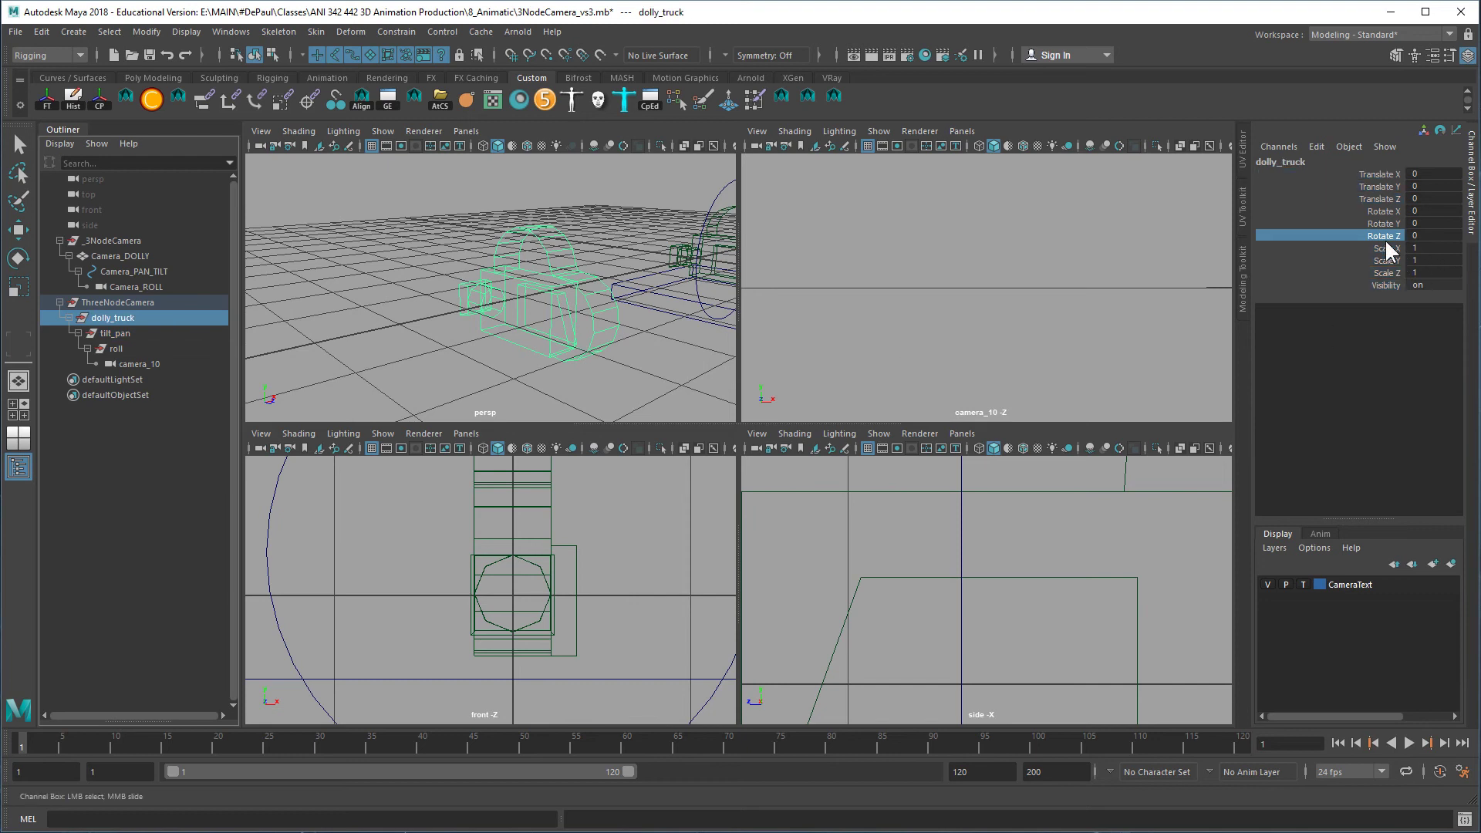
left_click_drag(1388, 245, 1385, 297)
right_click(1381, 264)
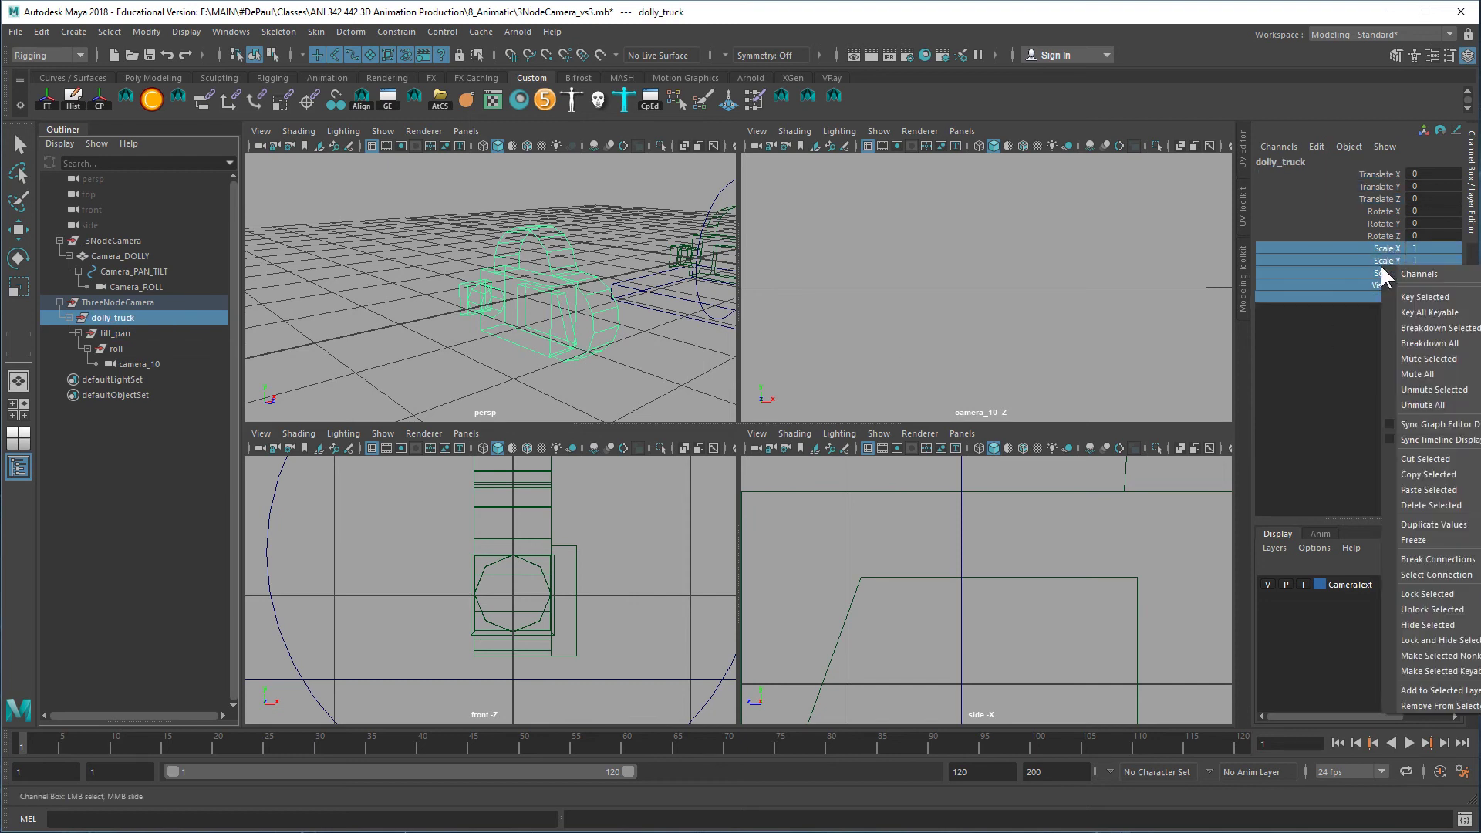
left_click(1427, 593)
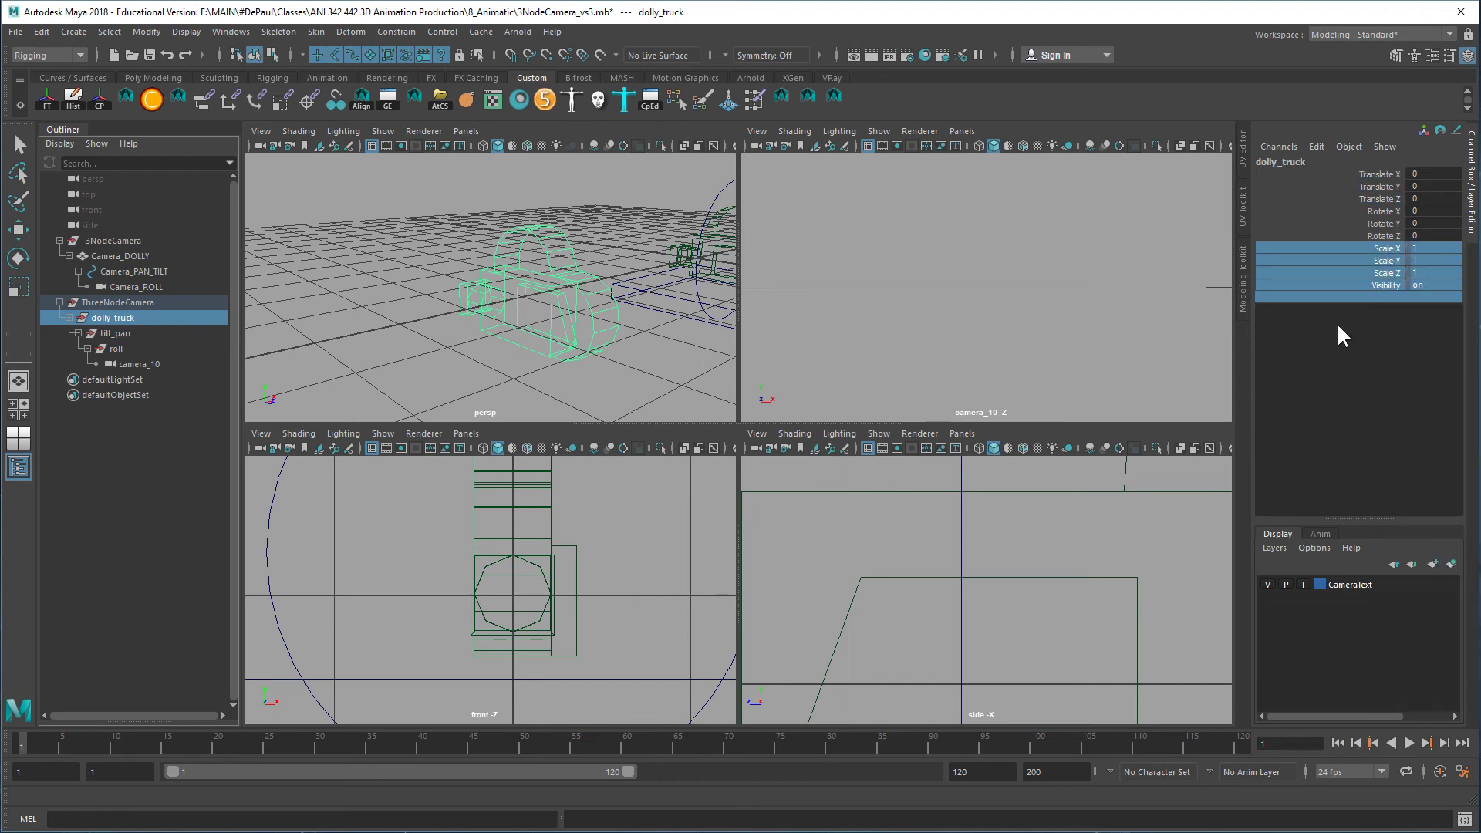
Lock all Translate, Rotate and Scale channels of the ThreeNodeCamera group, leaving Visibility unlocked
left_click(118, 302)
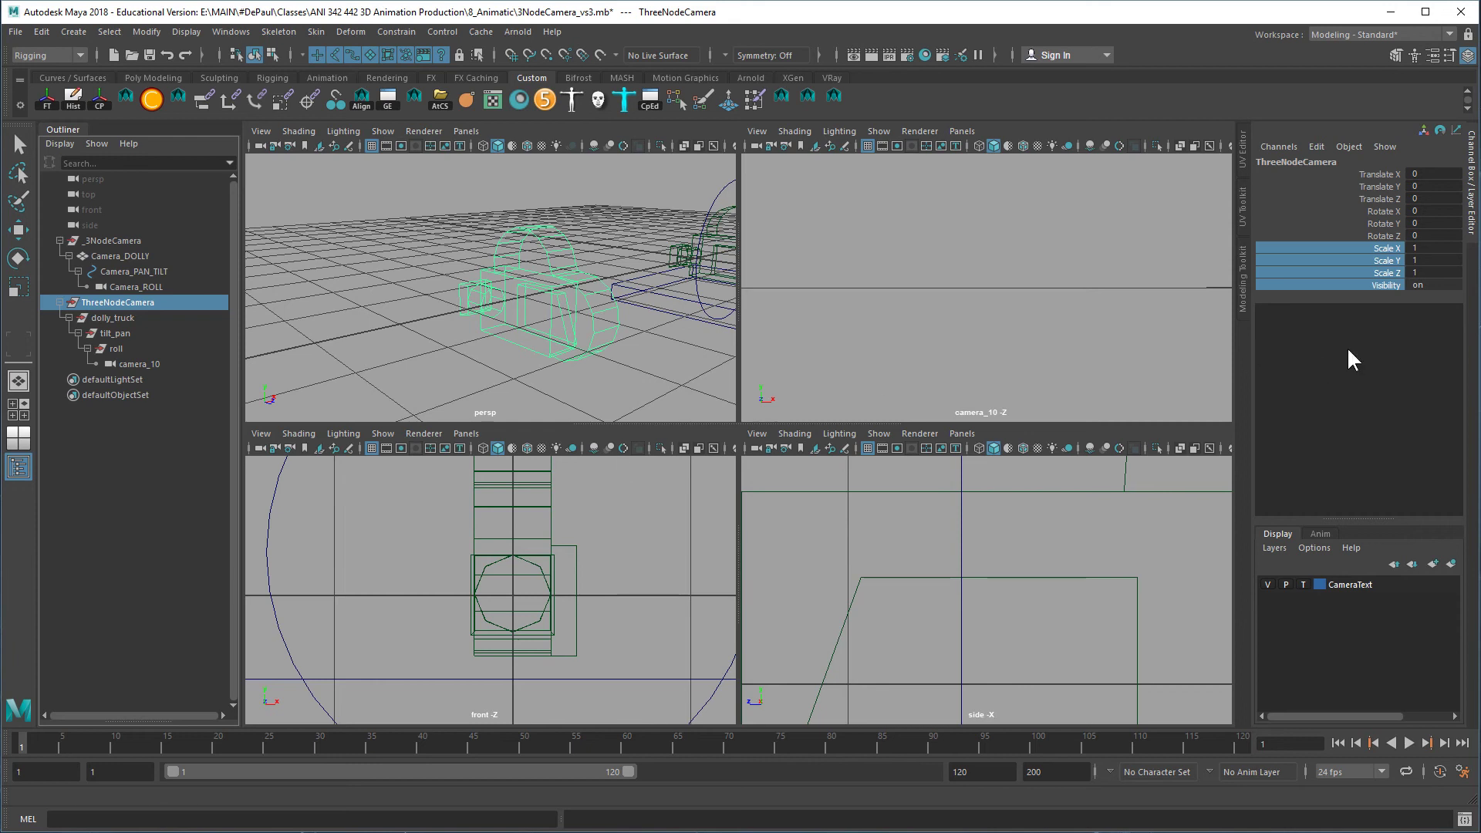
left_click_drag(1378, 272, 1383, 177)
right_click(1384, 189)
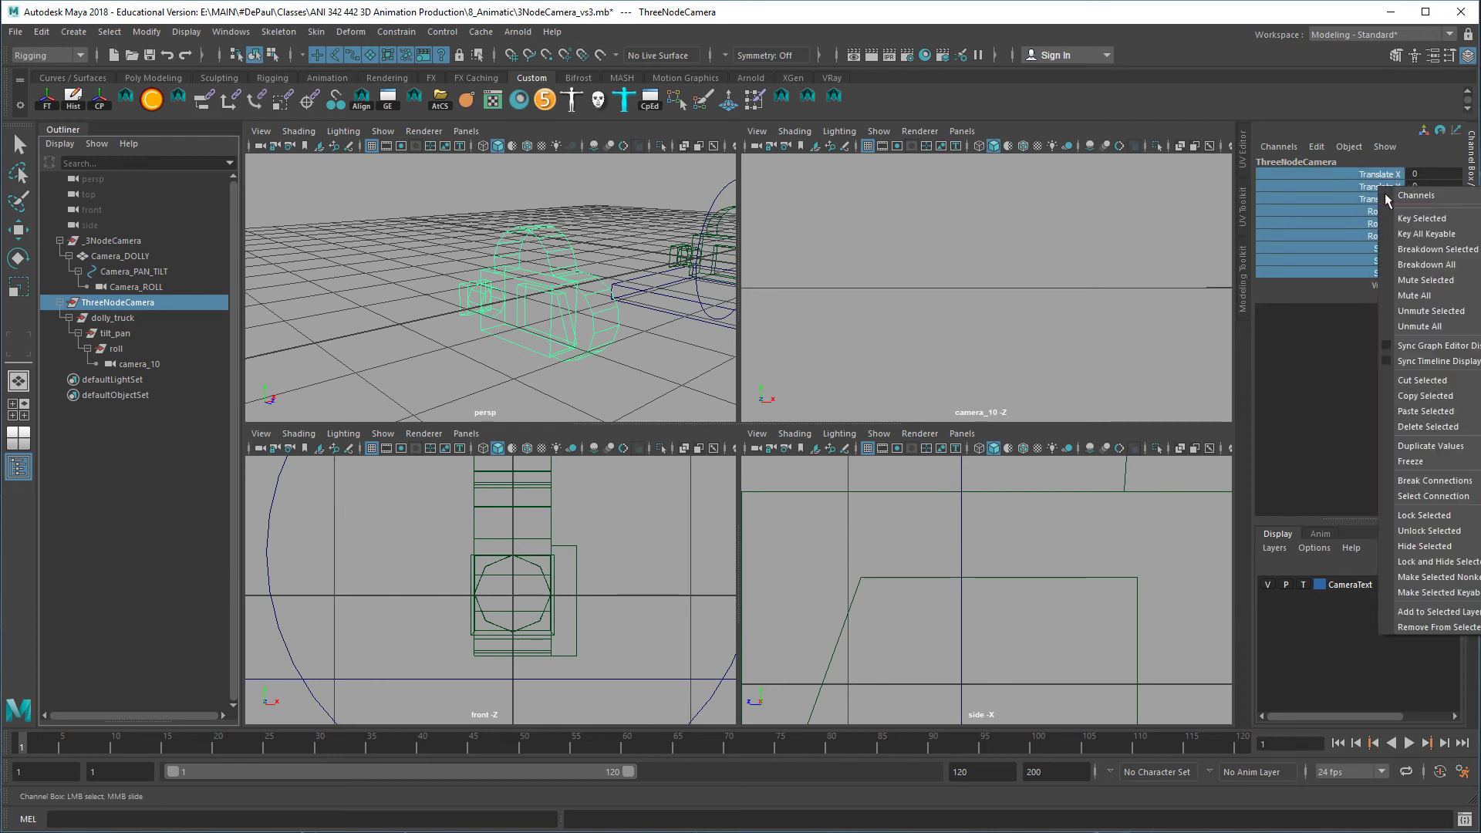
left_click(1401, 515)
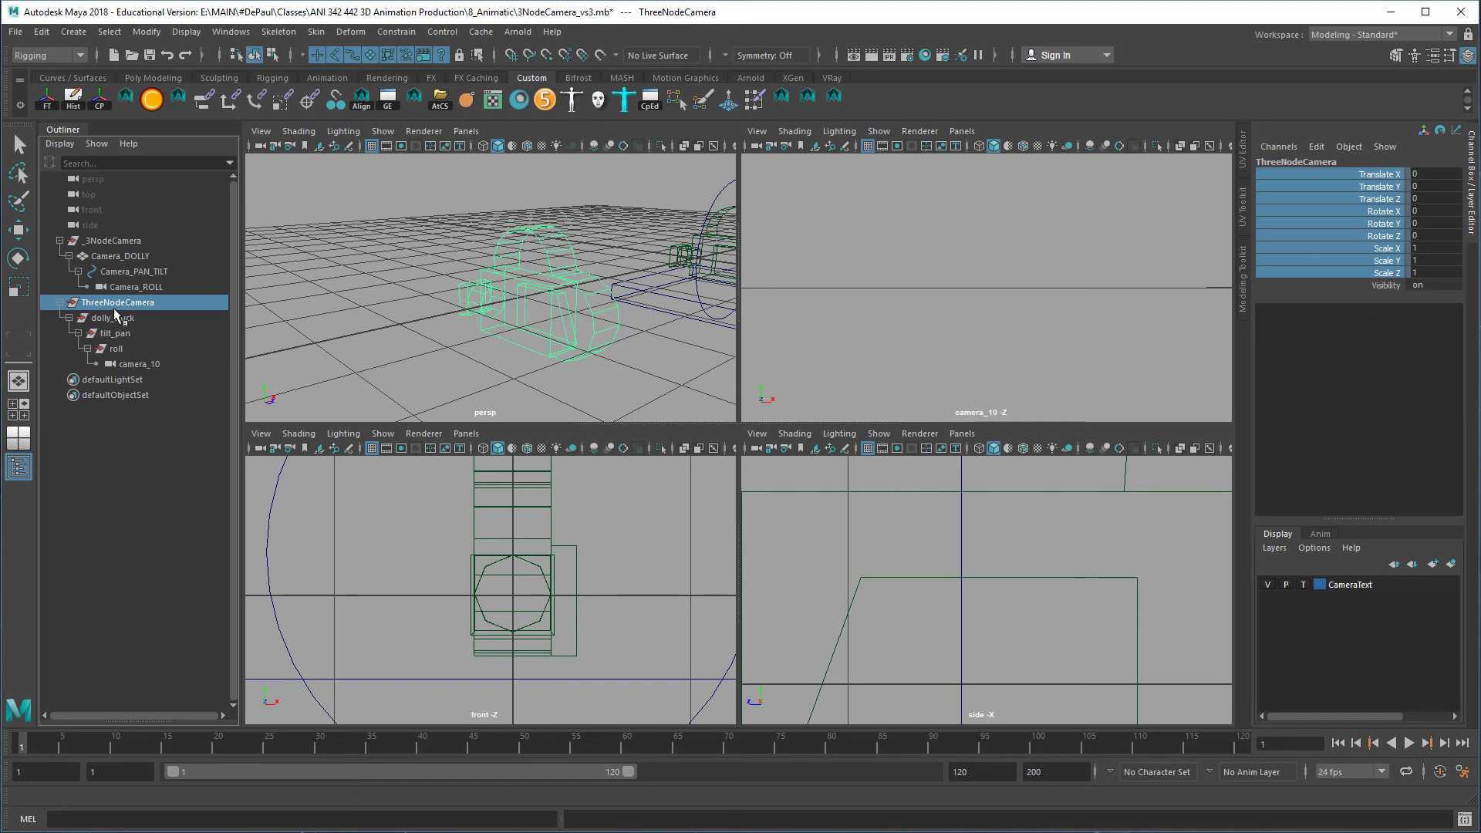
Hide the ThreeNodeCamera group to test its visibility and show it again
key("ctrl+h")
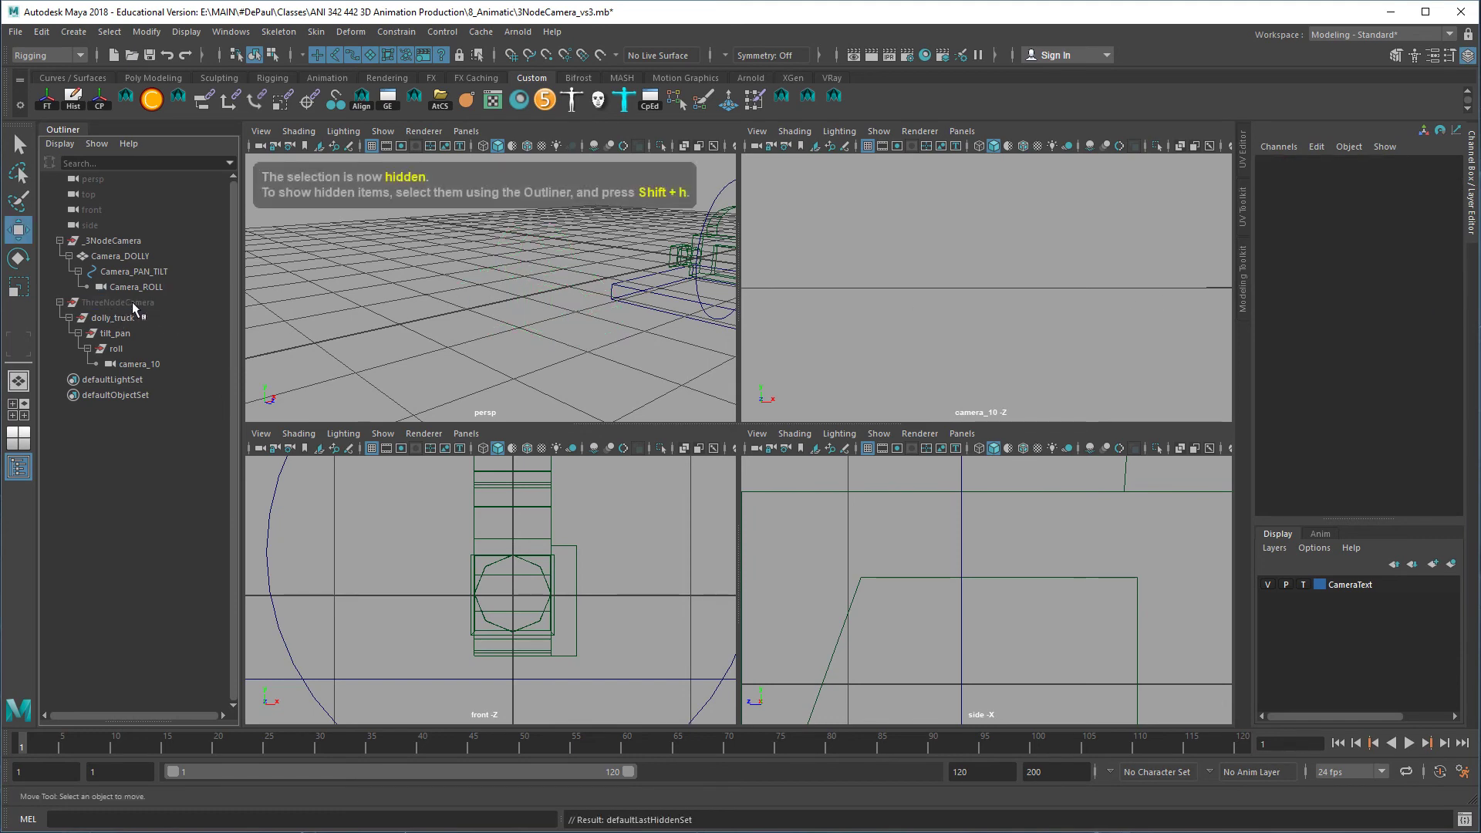
left_click(135, 303)
key("shift+h")
Maximize the perspective view and compare which nodes get selected on the ThreeNodeCamera model and on the _3NodeCamera rig's control shapes
left_click(540, 348)
key("space")
left_click_drag(887, 447, 964, 472, "alt")
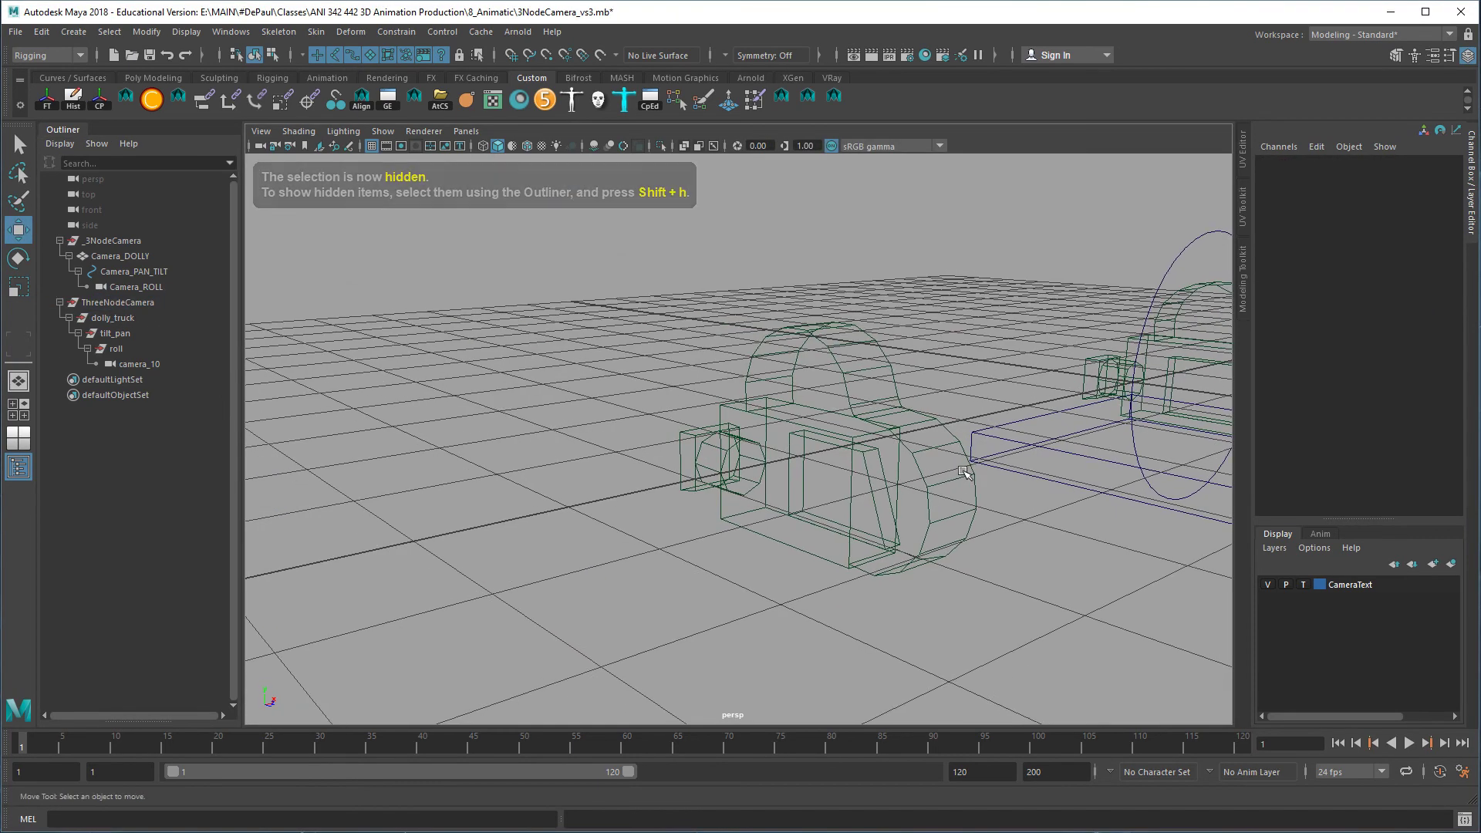
scroll(964, 472, "down", 6)
scroll(972, 409, "up", 1)
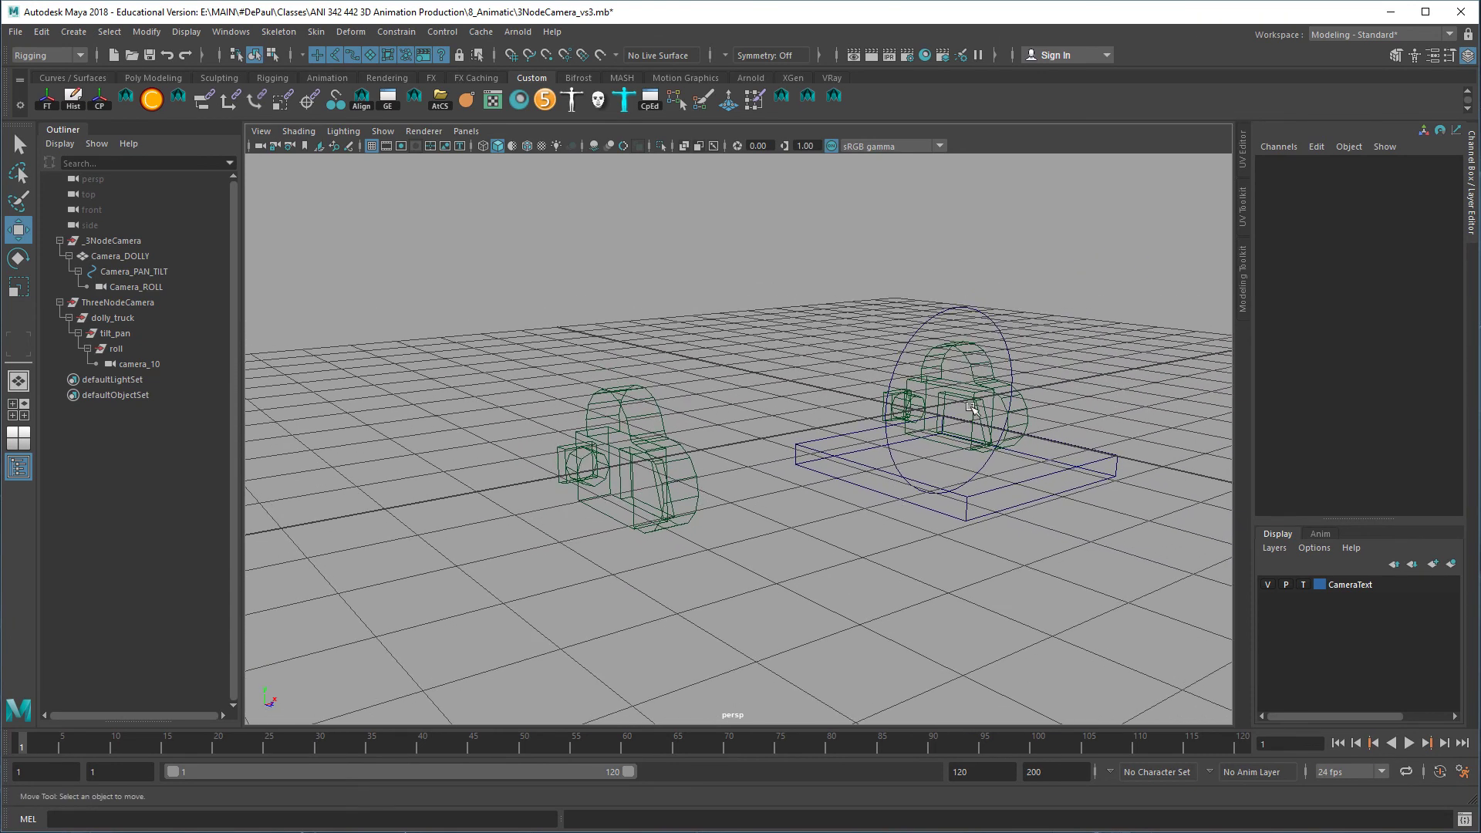
left_click(972, 410)
left_click(668, 437)
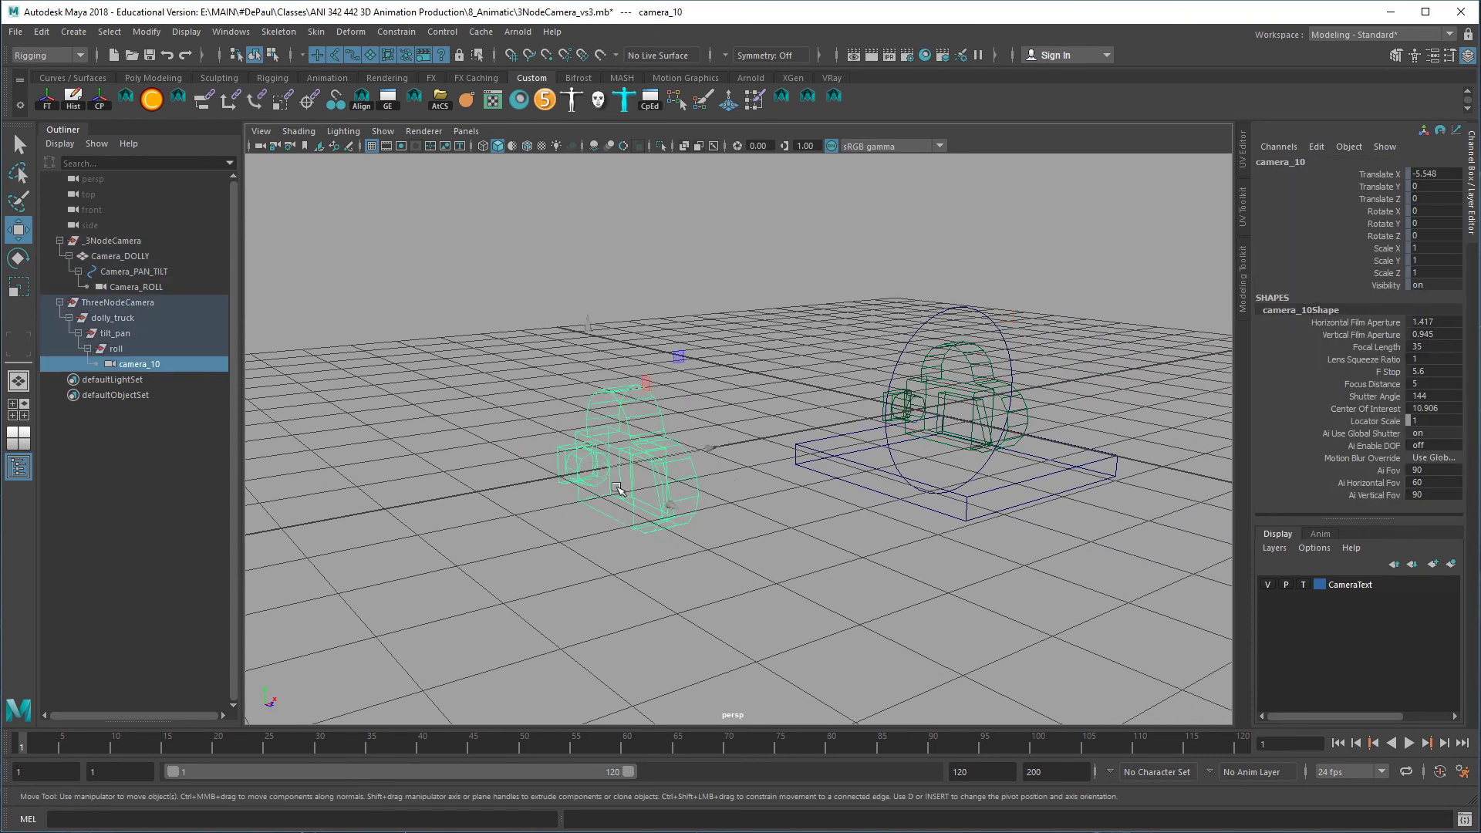
left_click(656, 495)
left_click(698, 524)
left_click(1043, 488)
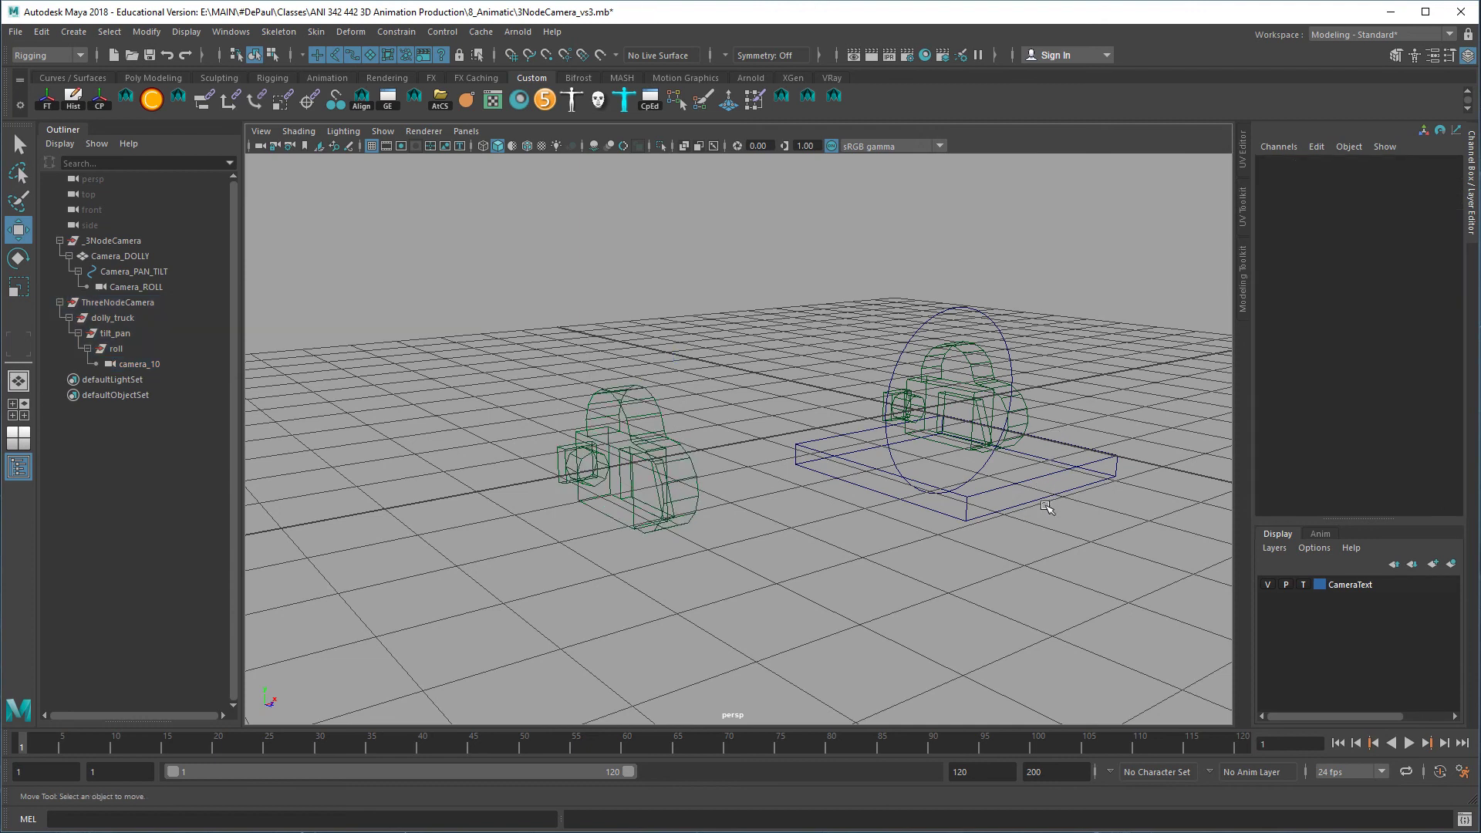
left_click(999, 515)
left_click(711, 532)
left_click(663, 521)
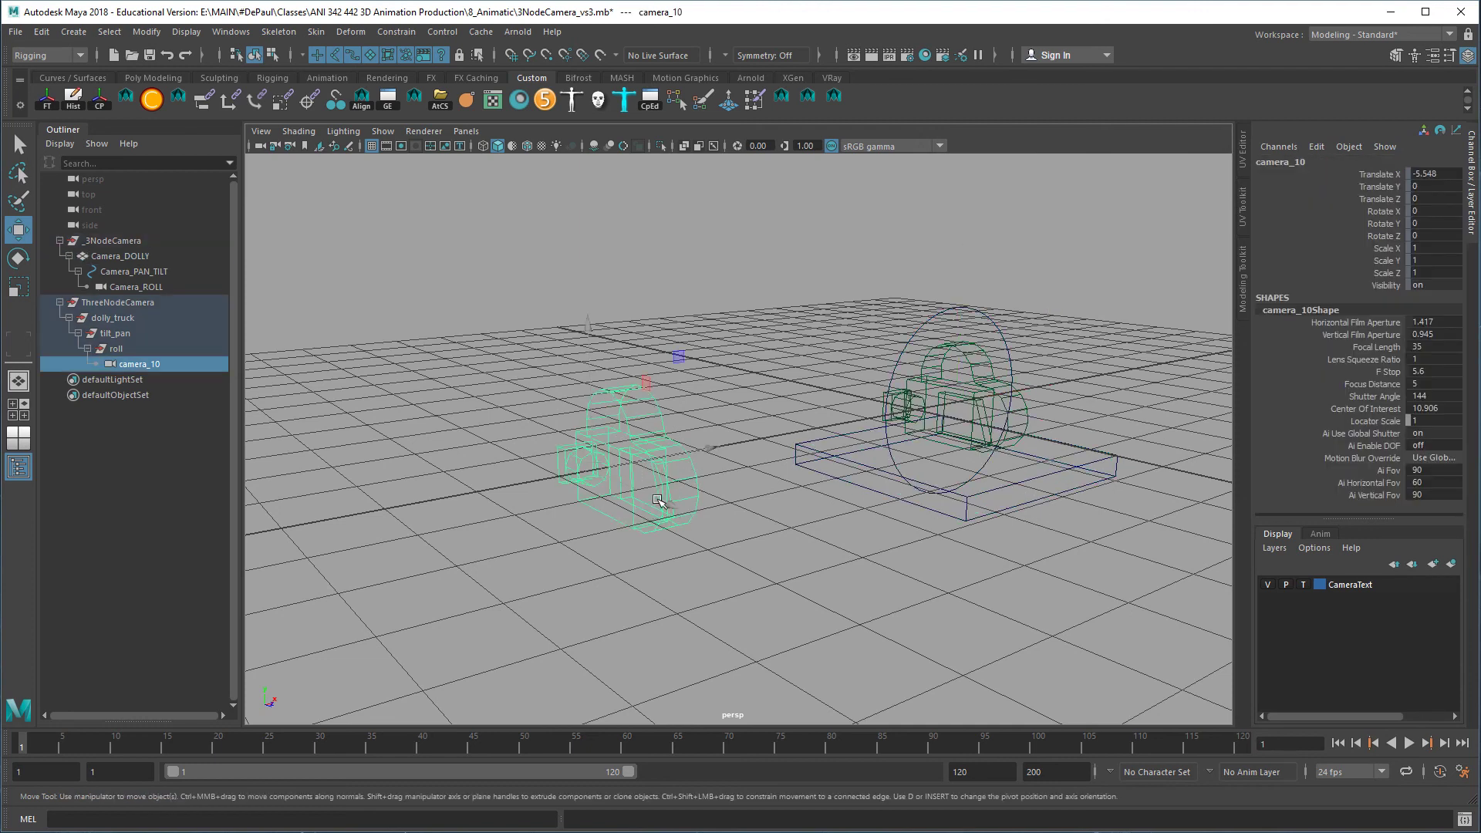
left_click(945, 415)
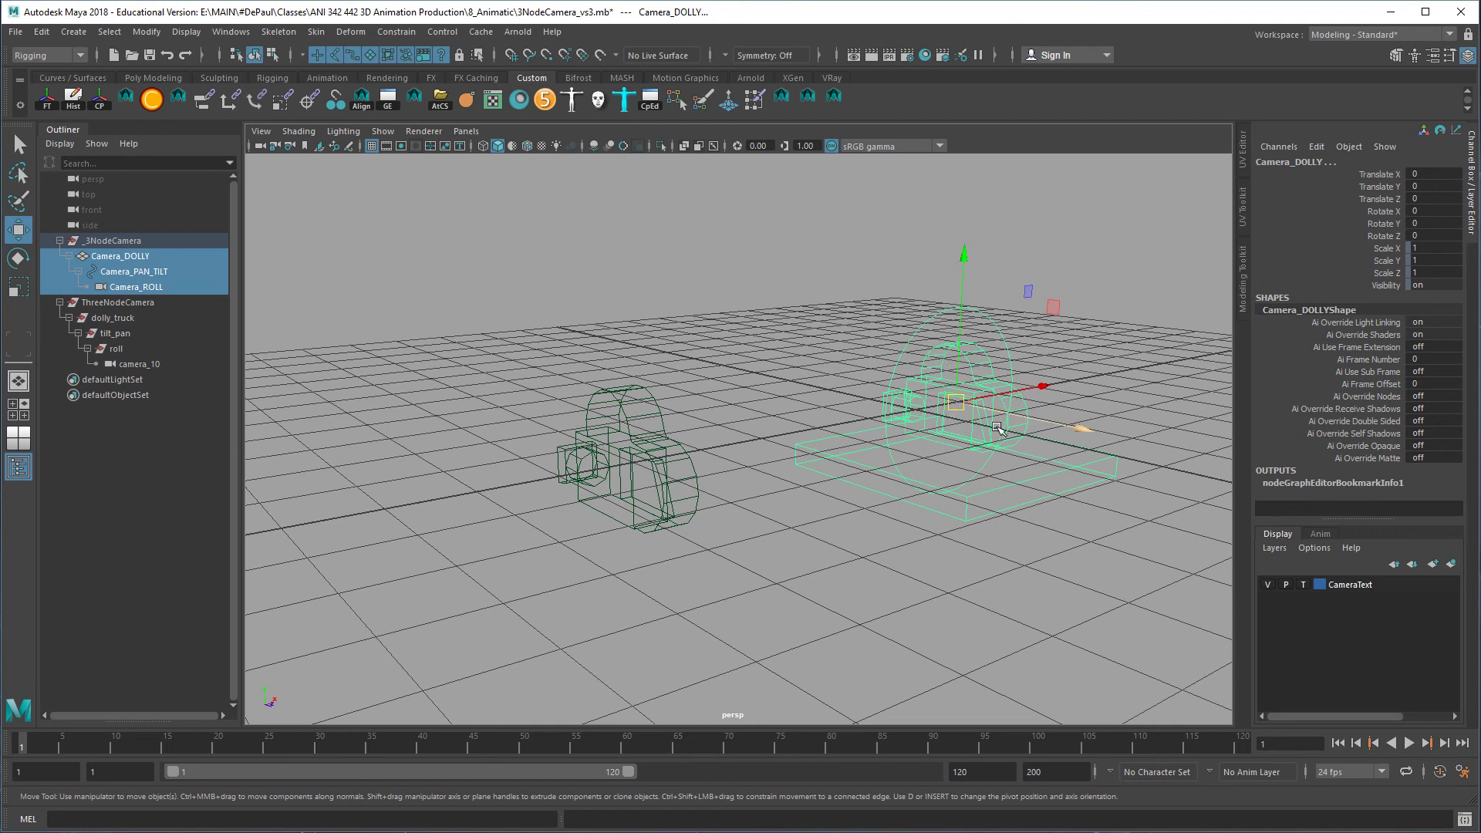
left_click(948, 397)
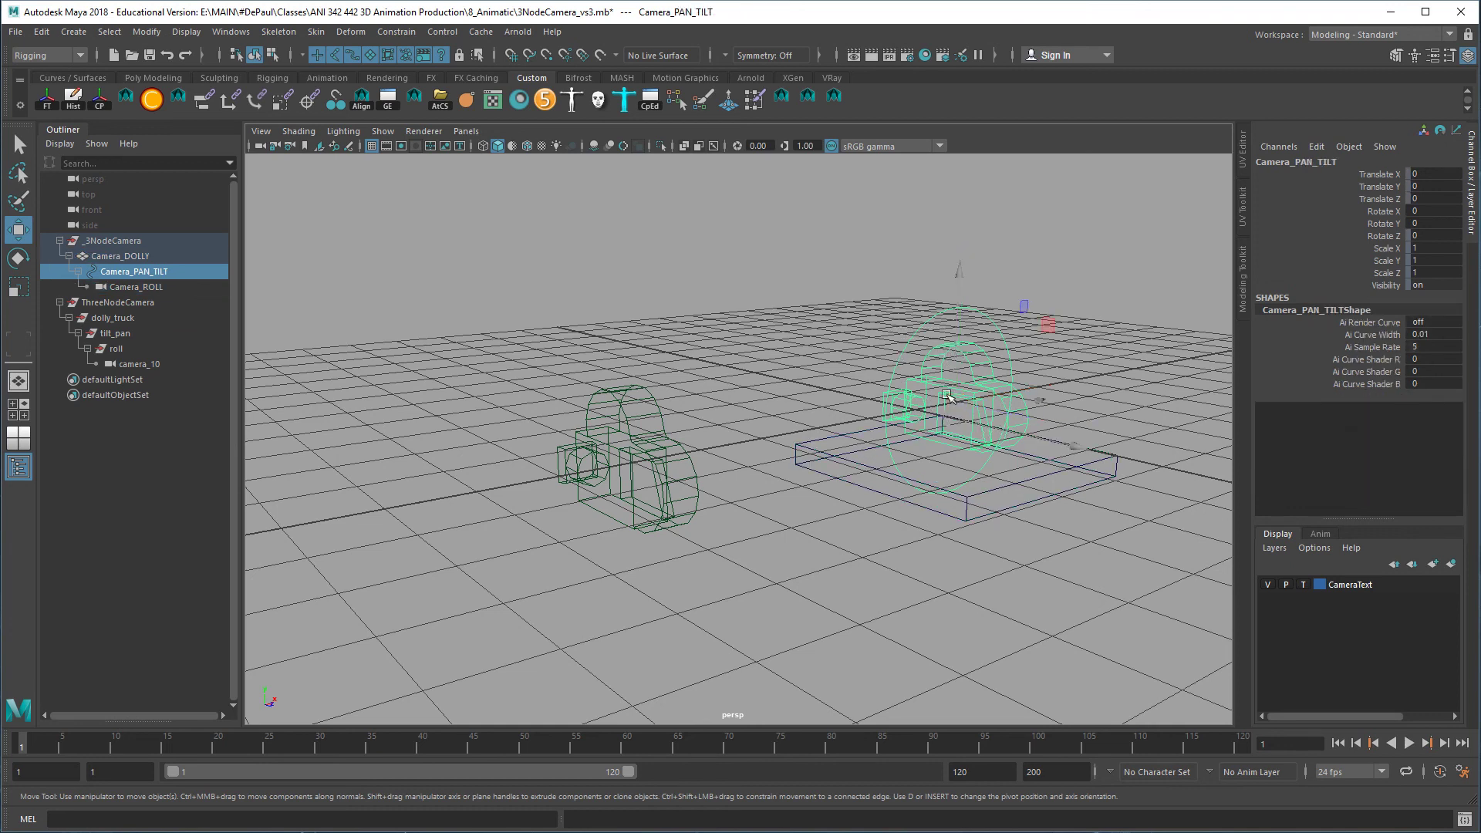
left_click(980, 480)
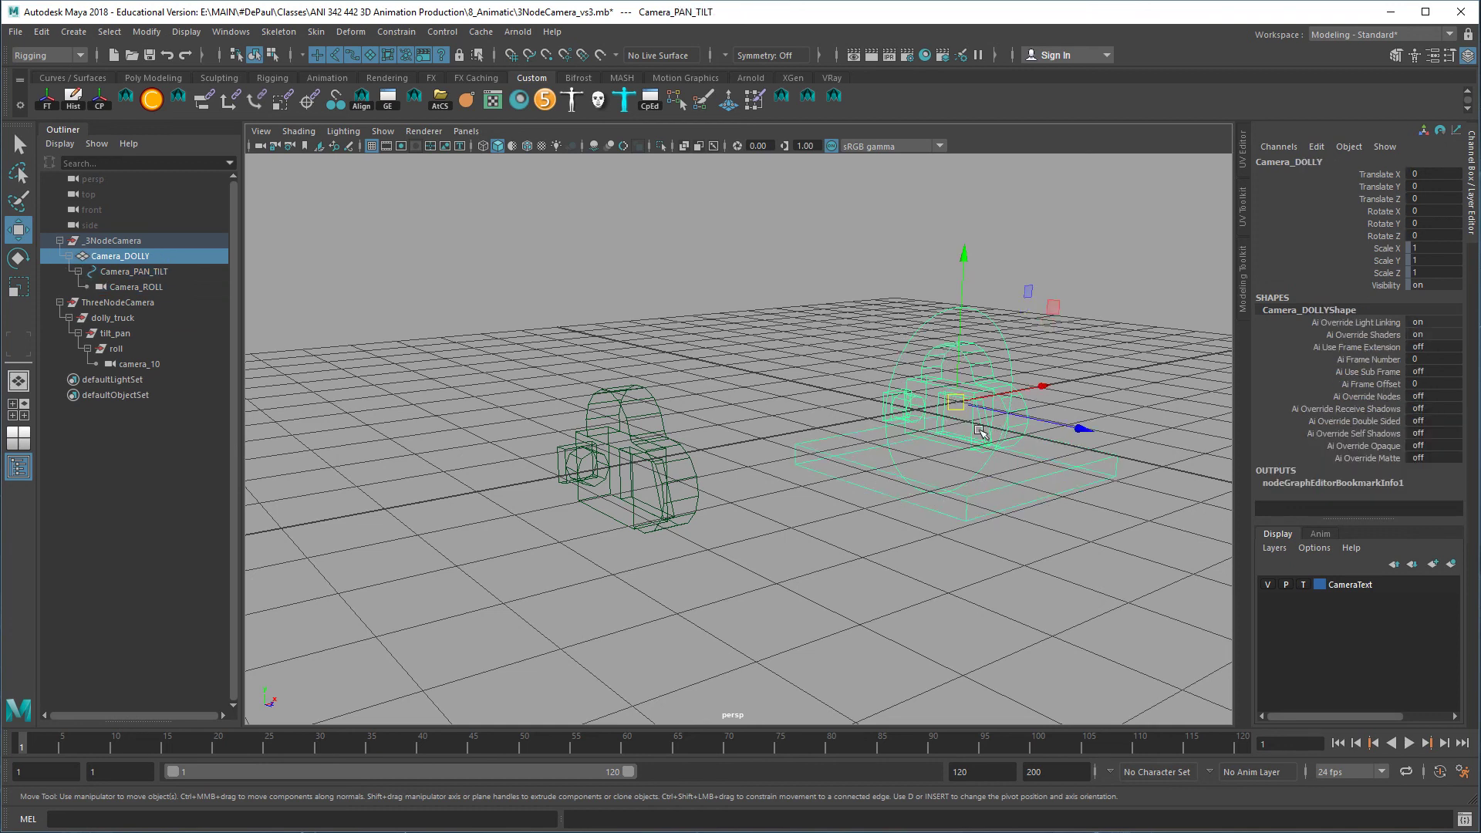
left_click(634, 514)
left_click(682, 562)
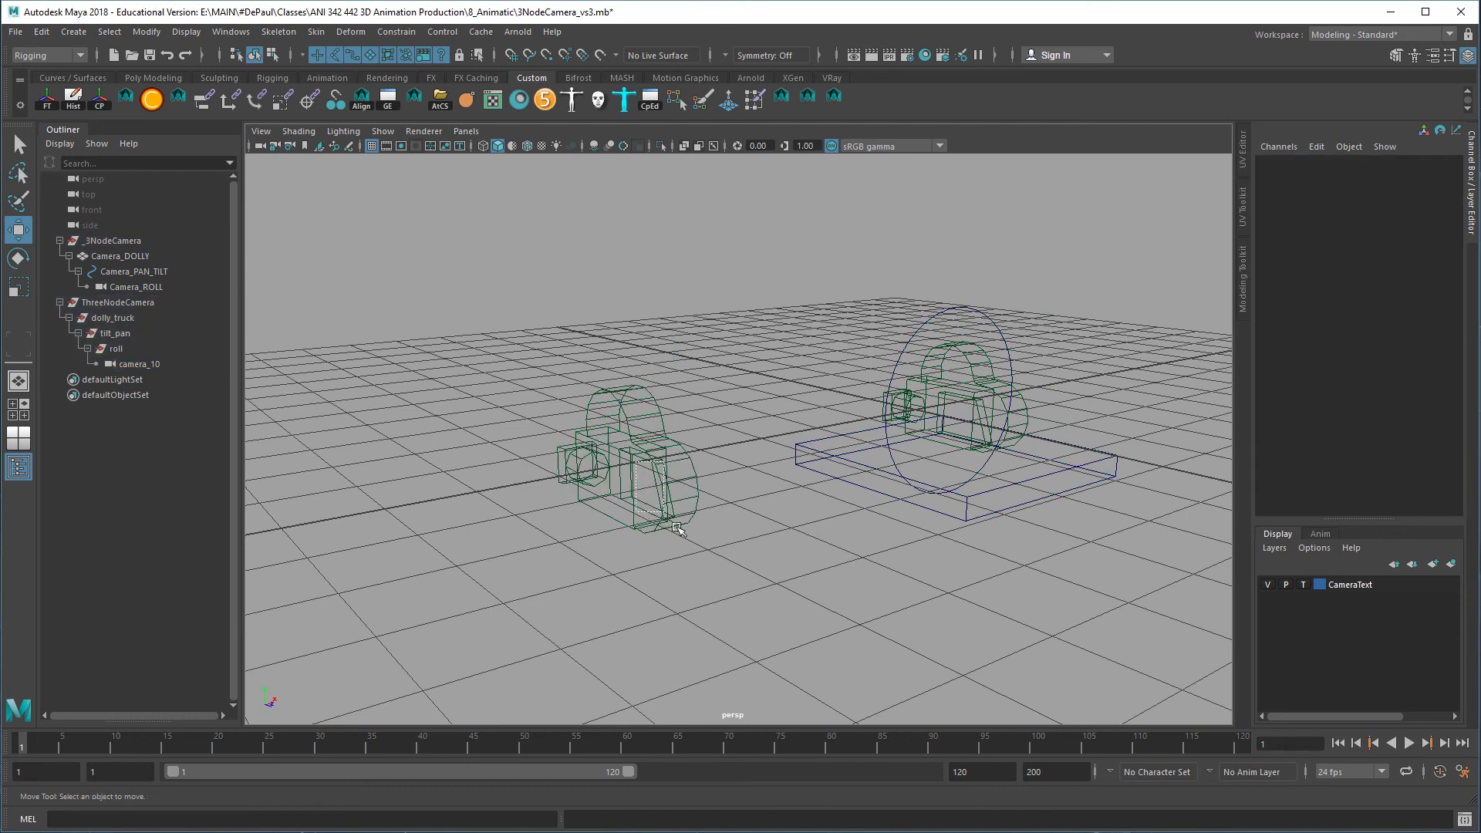
Select camera_10 in the viewport and walk the selection up and down its parent groups to examine each node's channels
left_click(668, 518)
key("Up")
key("Up")
key("Up")
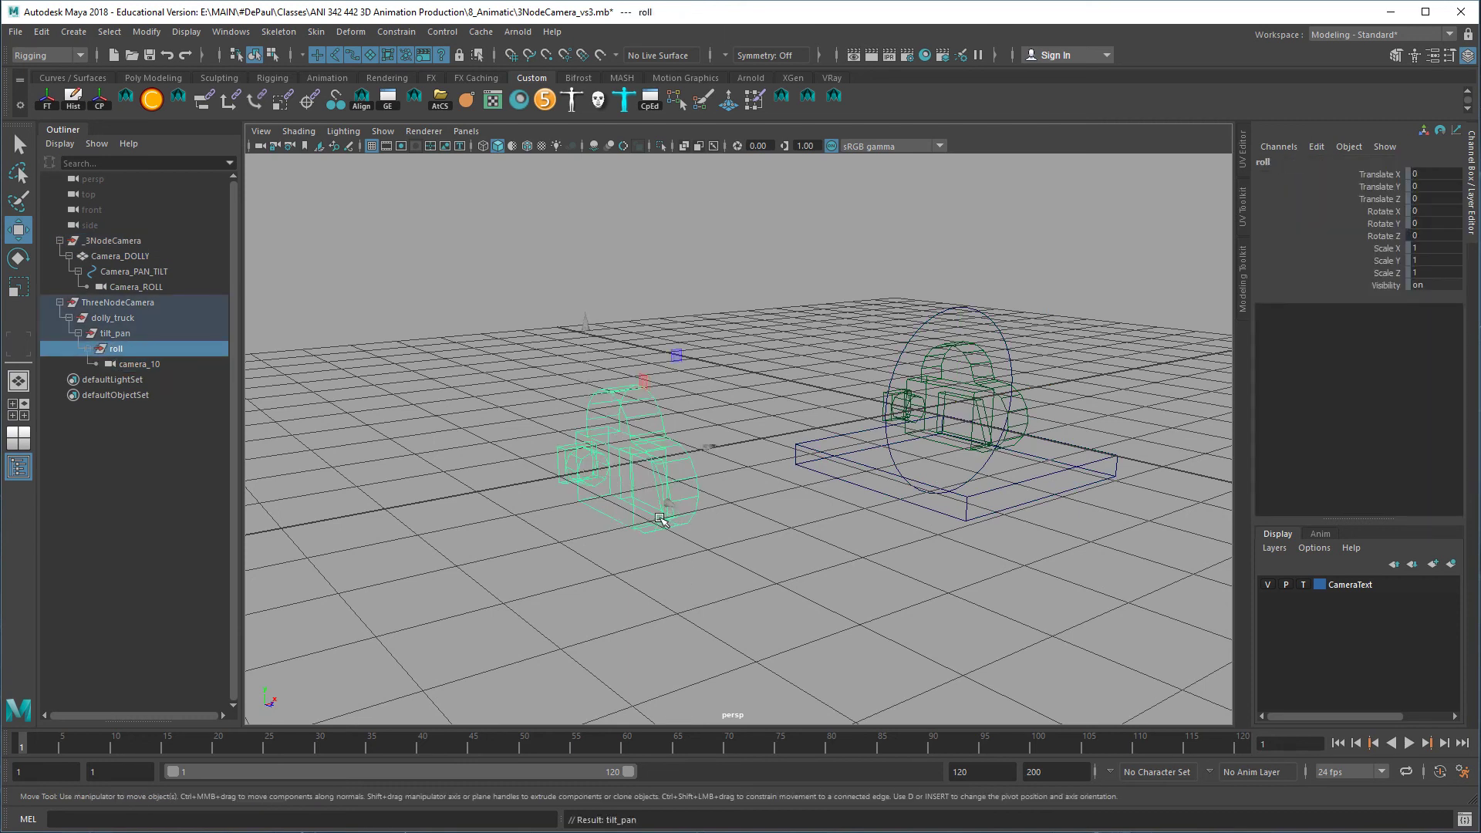
key("Down")
key("Down")
key("Down")
key("Down")
key("Up")
key("Up")
key("Up")
key("Up")
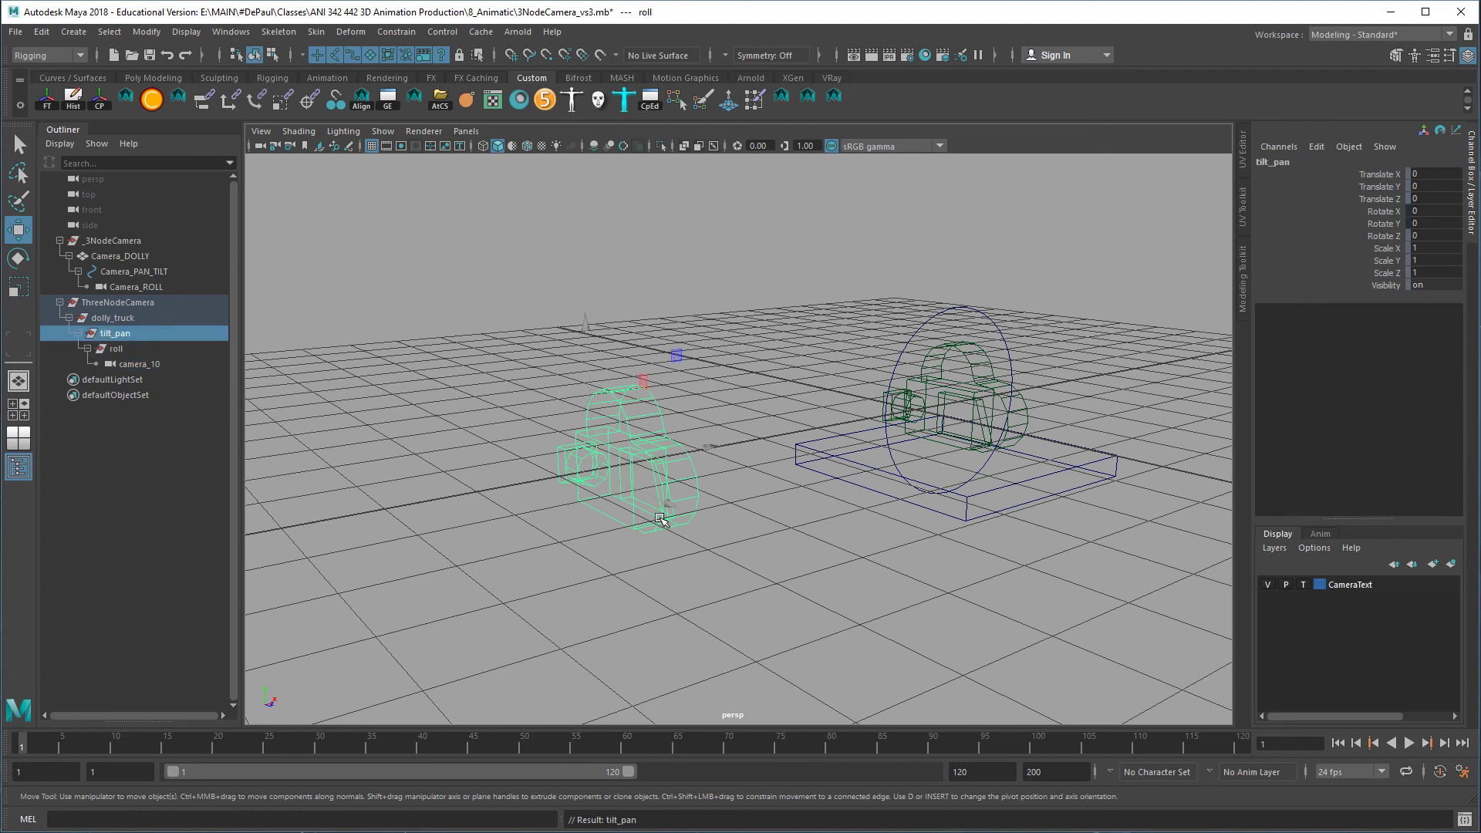
key("Down")
key("Down")
key("Down")
key("Up")
key("Up")
key("Up")
key("Up")
key("Down")
key("Down")
key("Down")
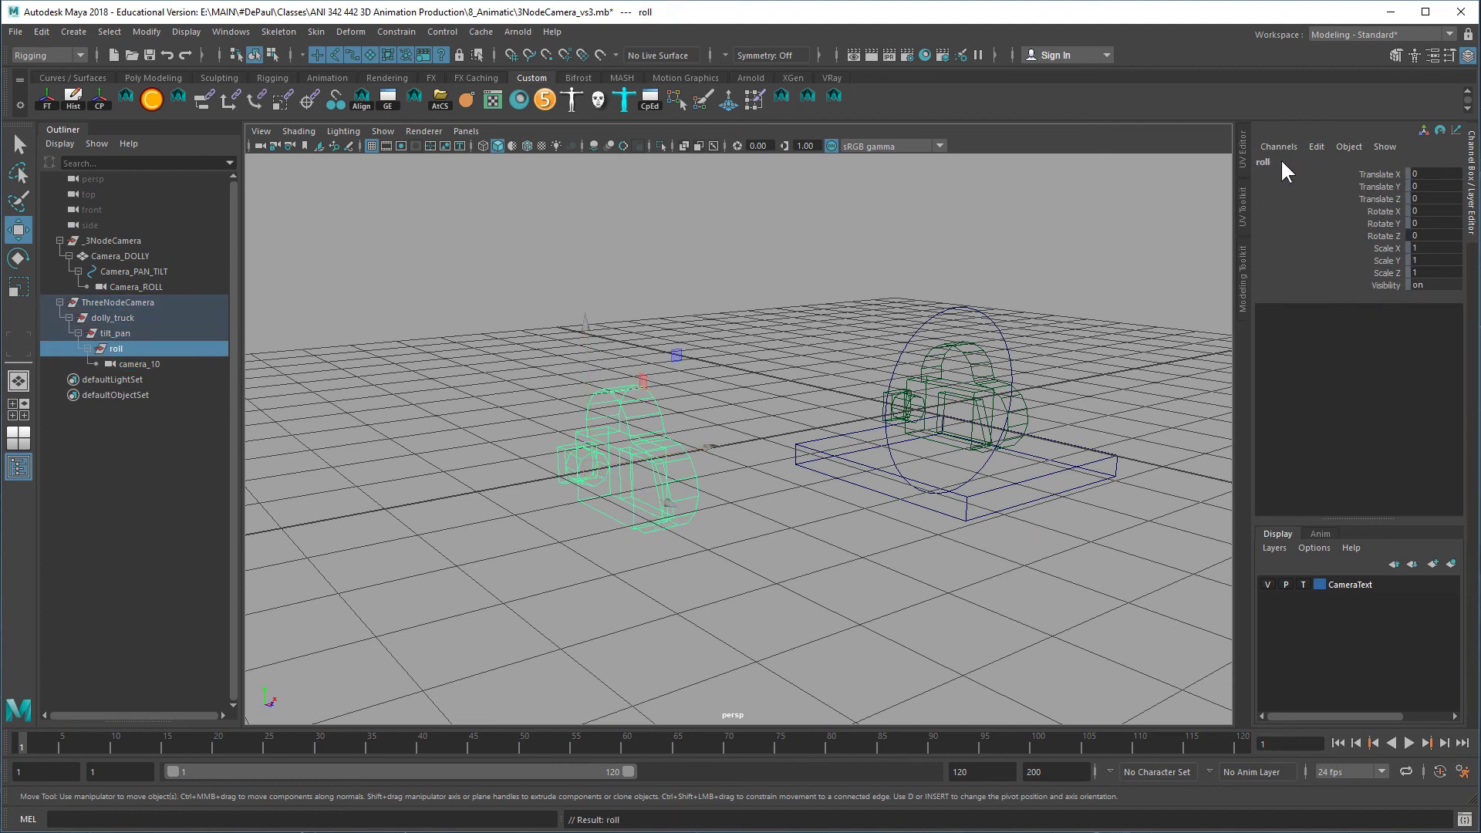
key("Up")
key("Up")
key("Up")
key("Down")
key("Down")
key("Down")
key("Up")
key("Down")
key("Down")
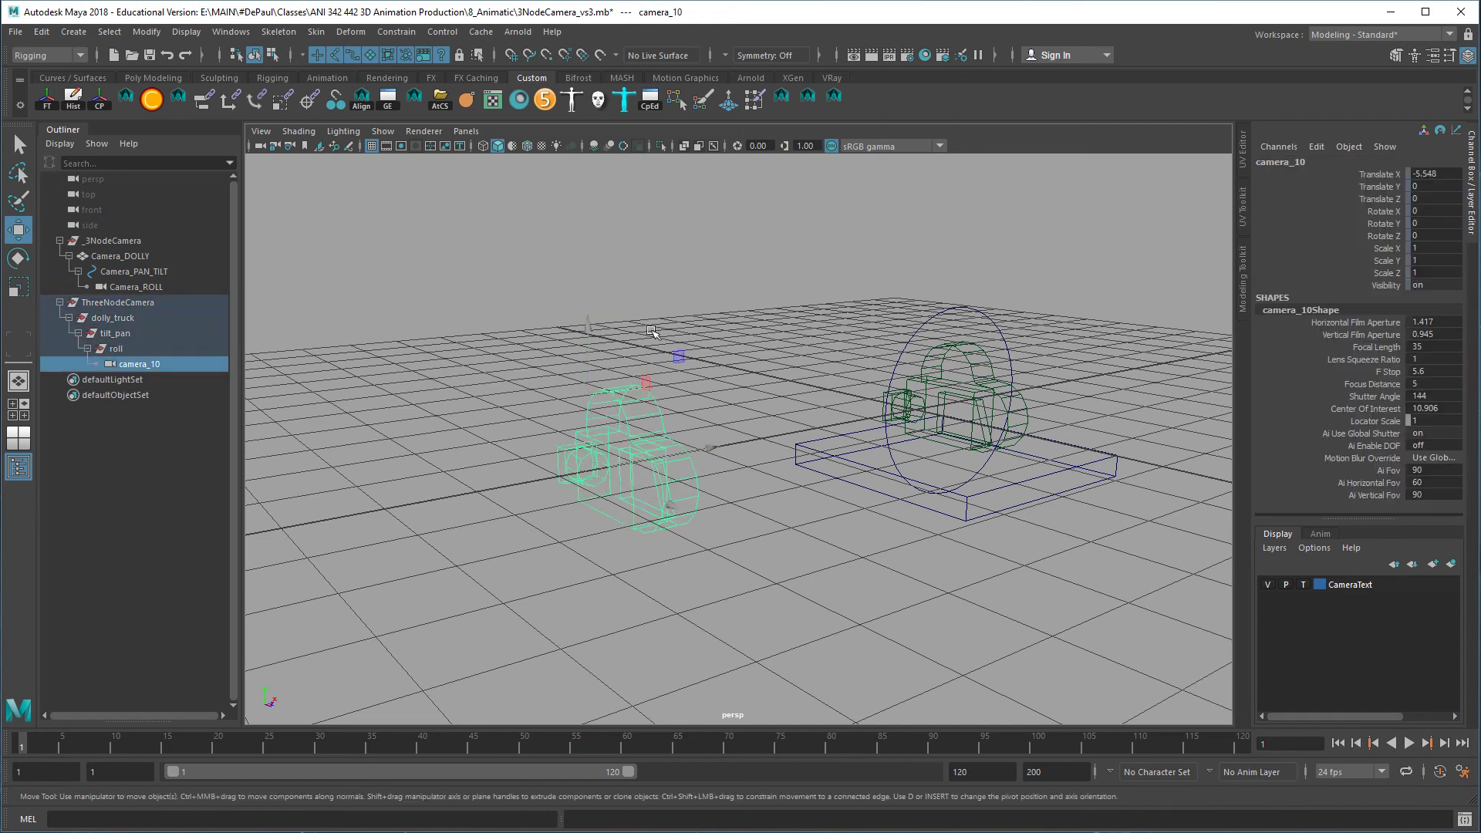
Clear the selection and review camera_10, roll, tilt_pan and dolly_truck by selecting each one in the hierarchy
left_click(690, 294)
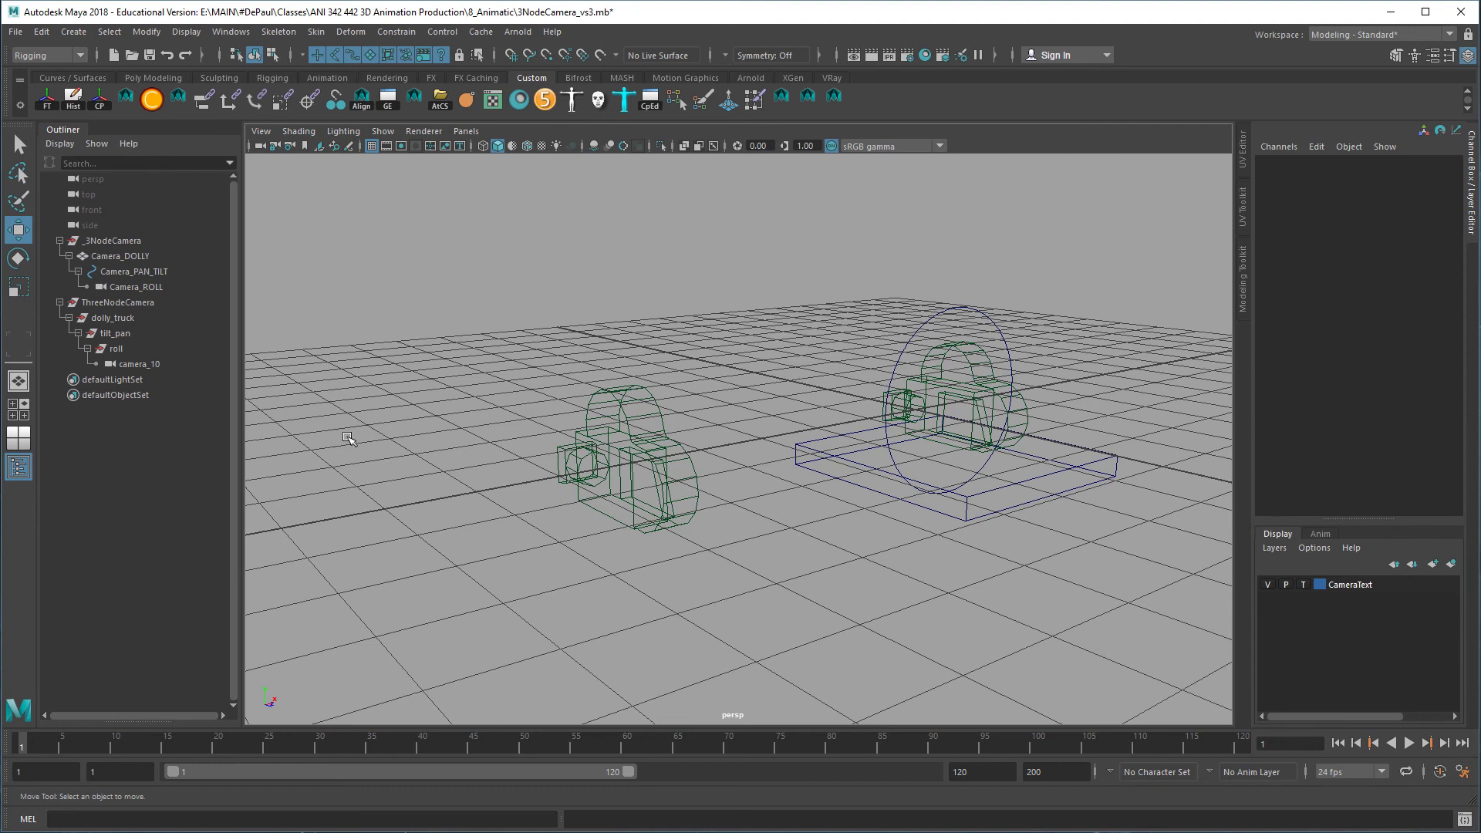
left_click(140, 363)
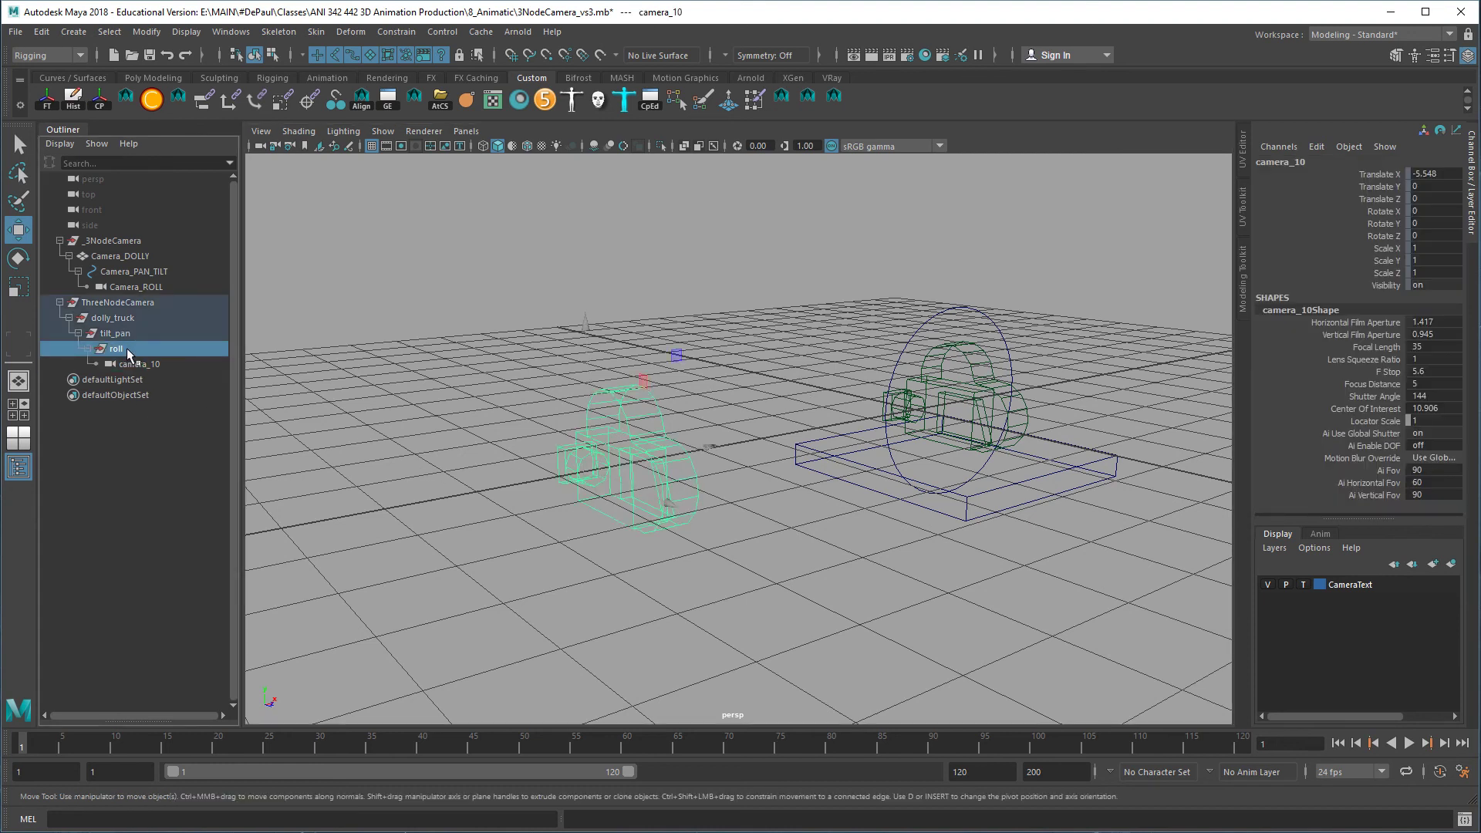
left_click(116, 333)
left_click(123, 318)
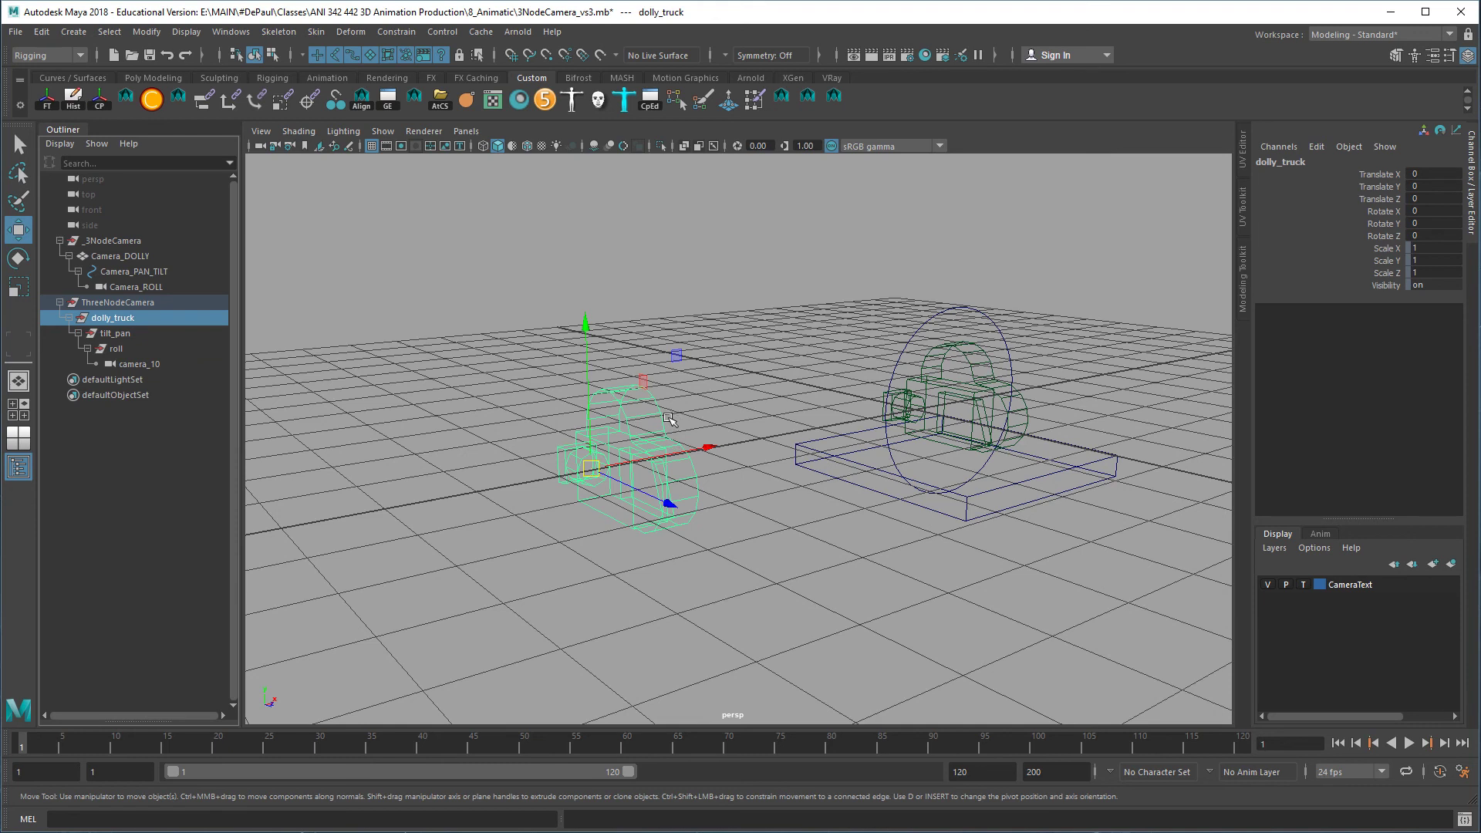
left_click(400, 258)
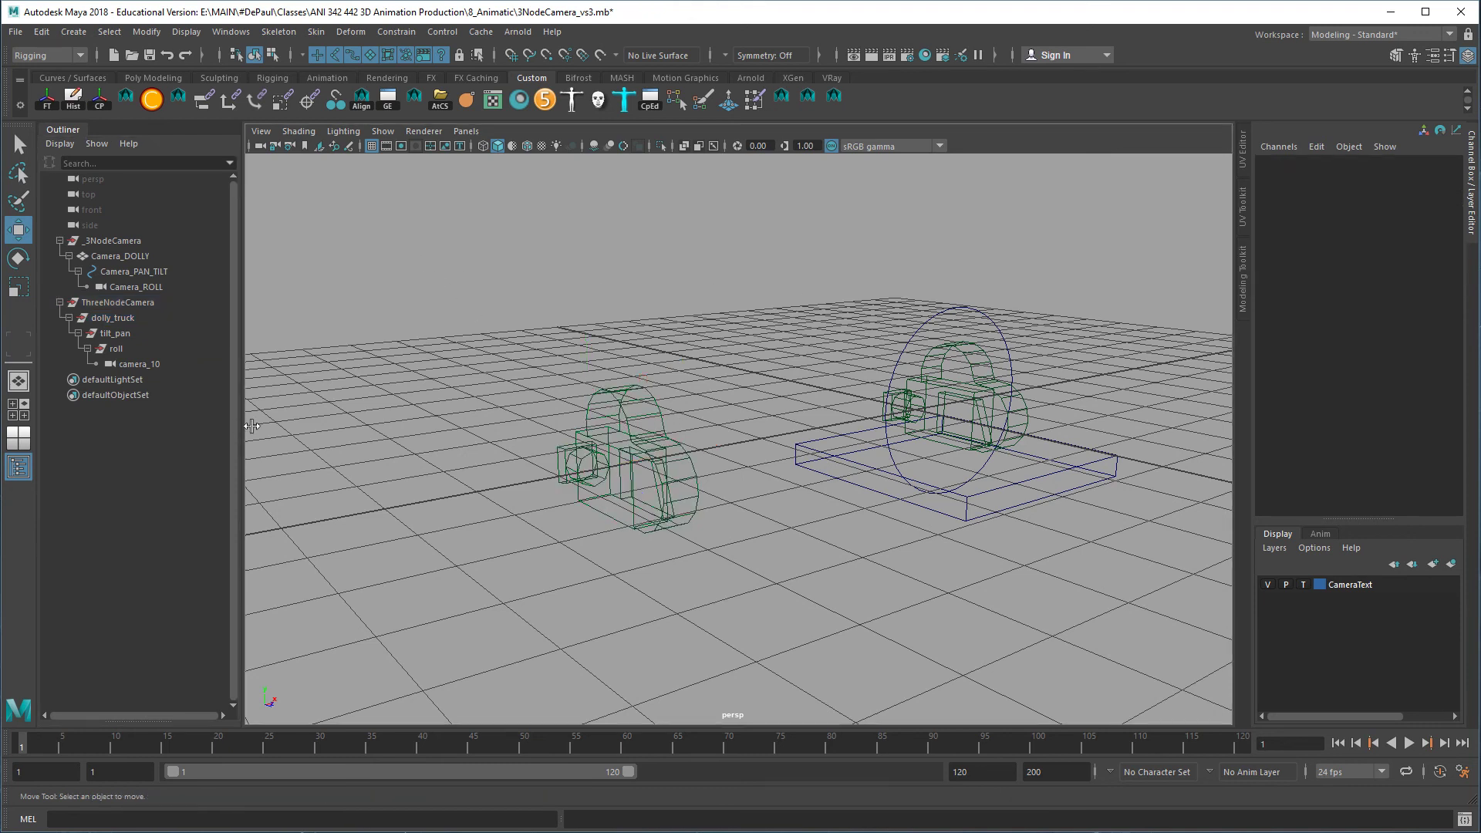
left_click(87, 32)
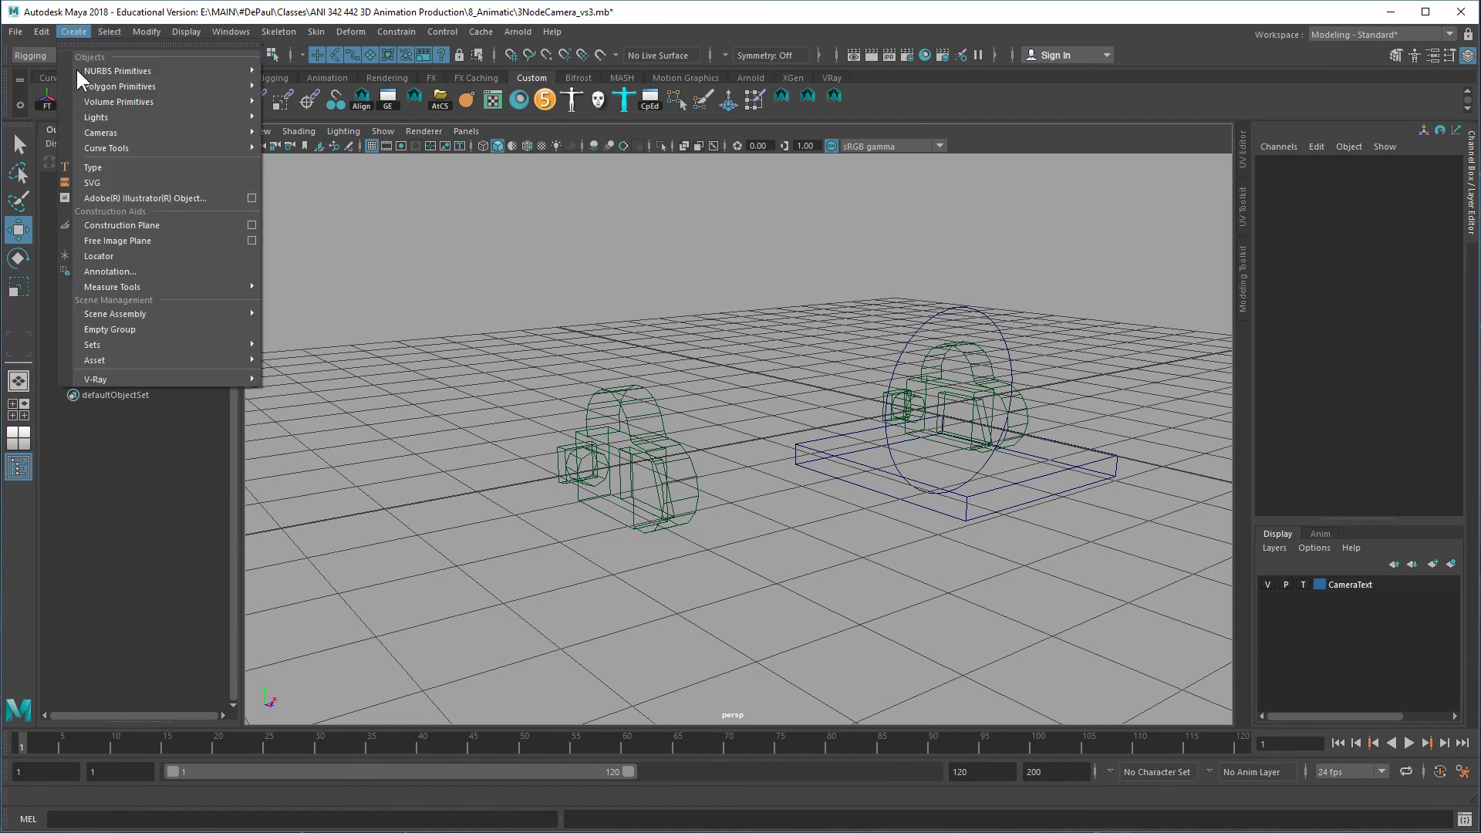
mouse_move(108, 73)
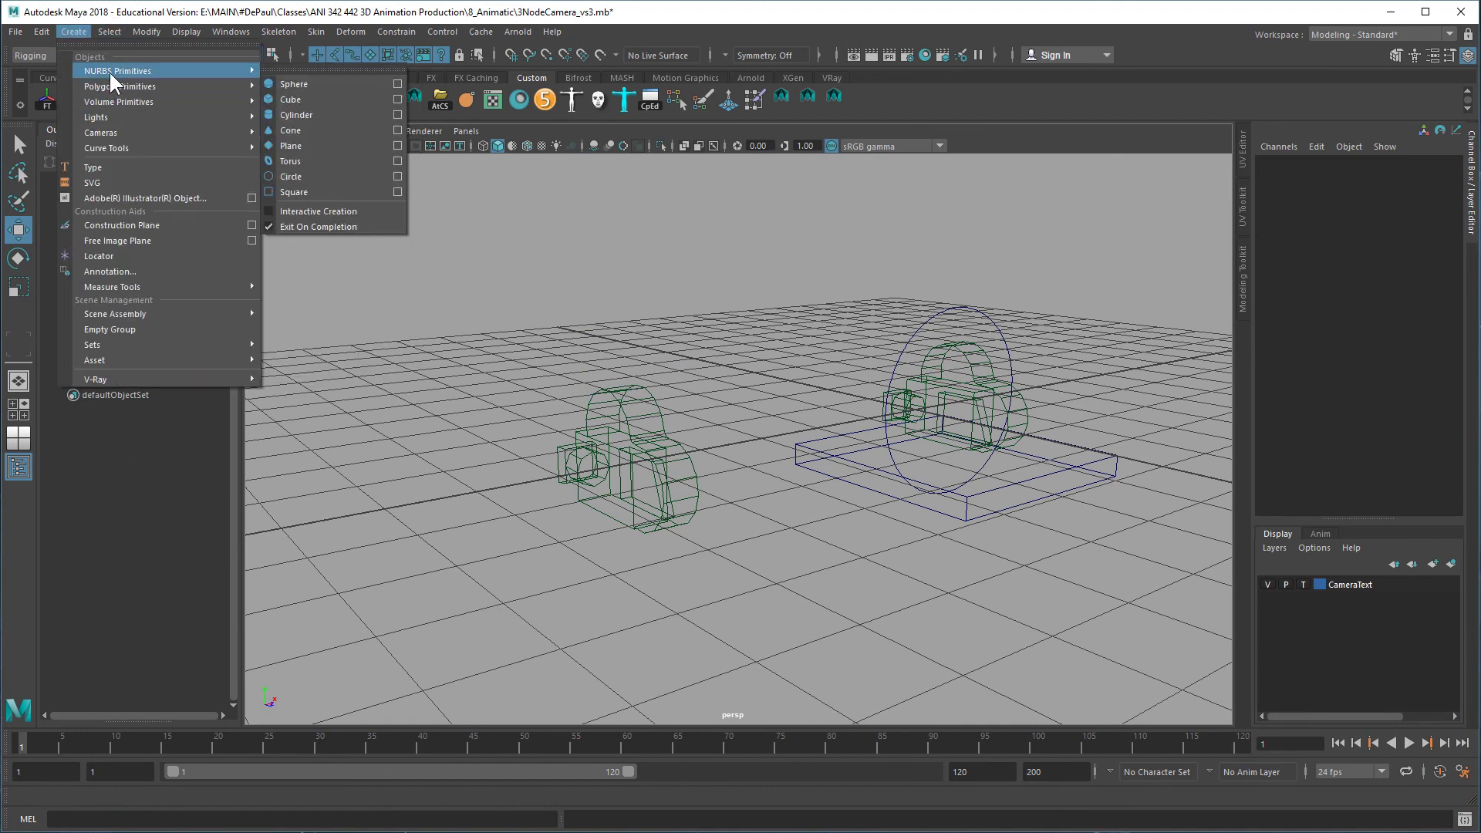
left_click(23, 31)
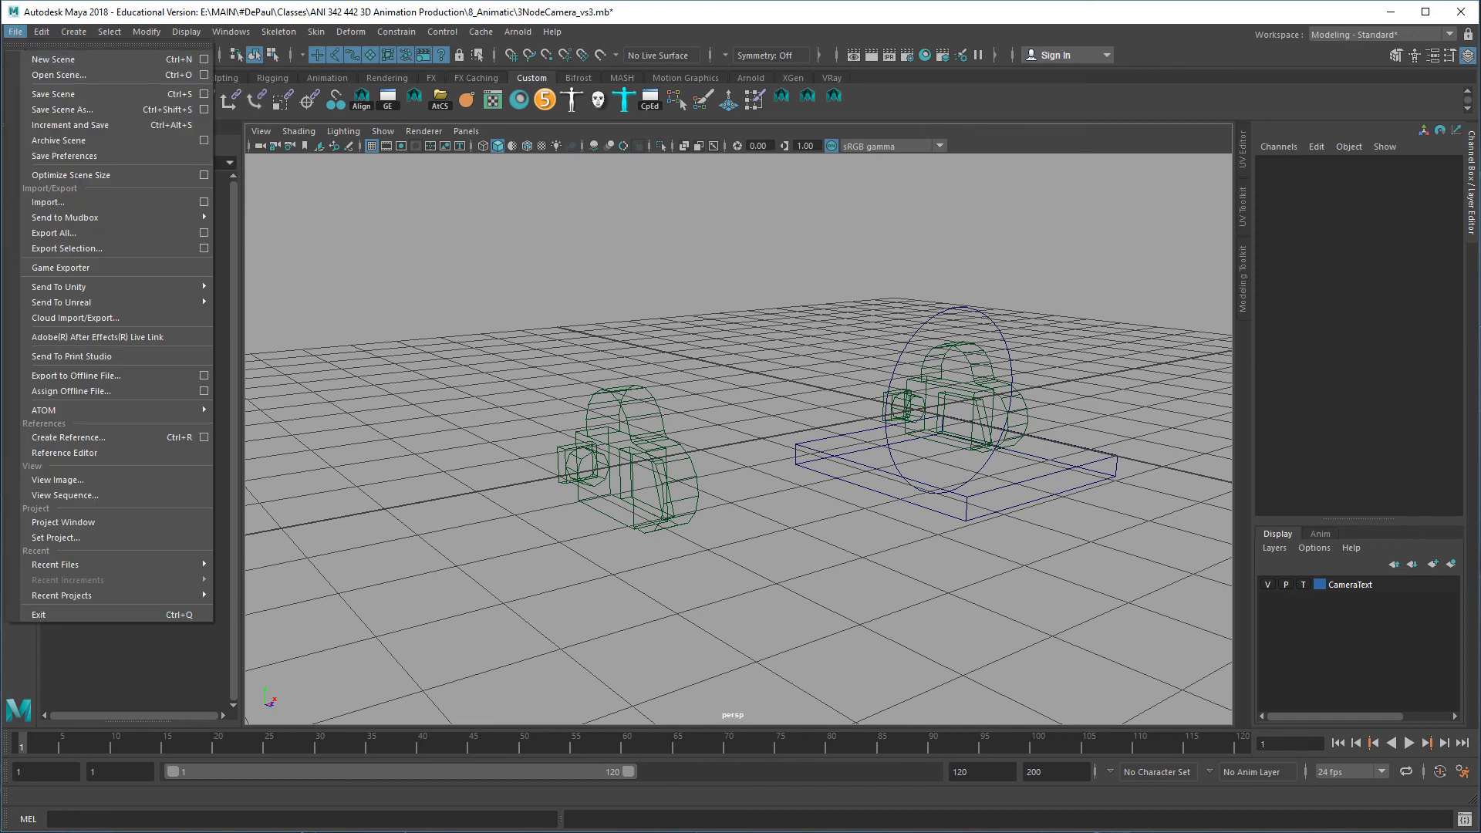
key("Escape")
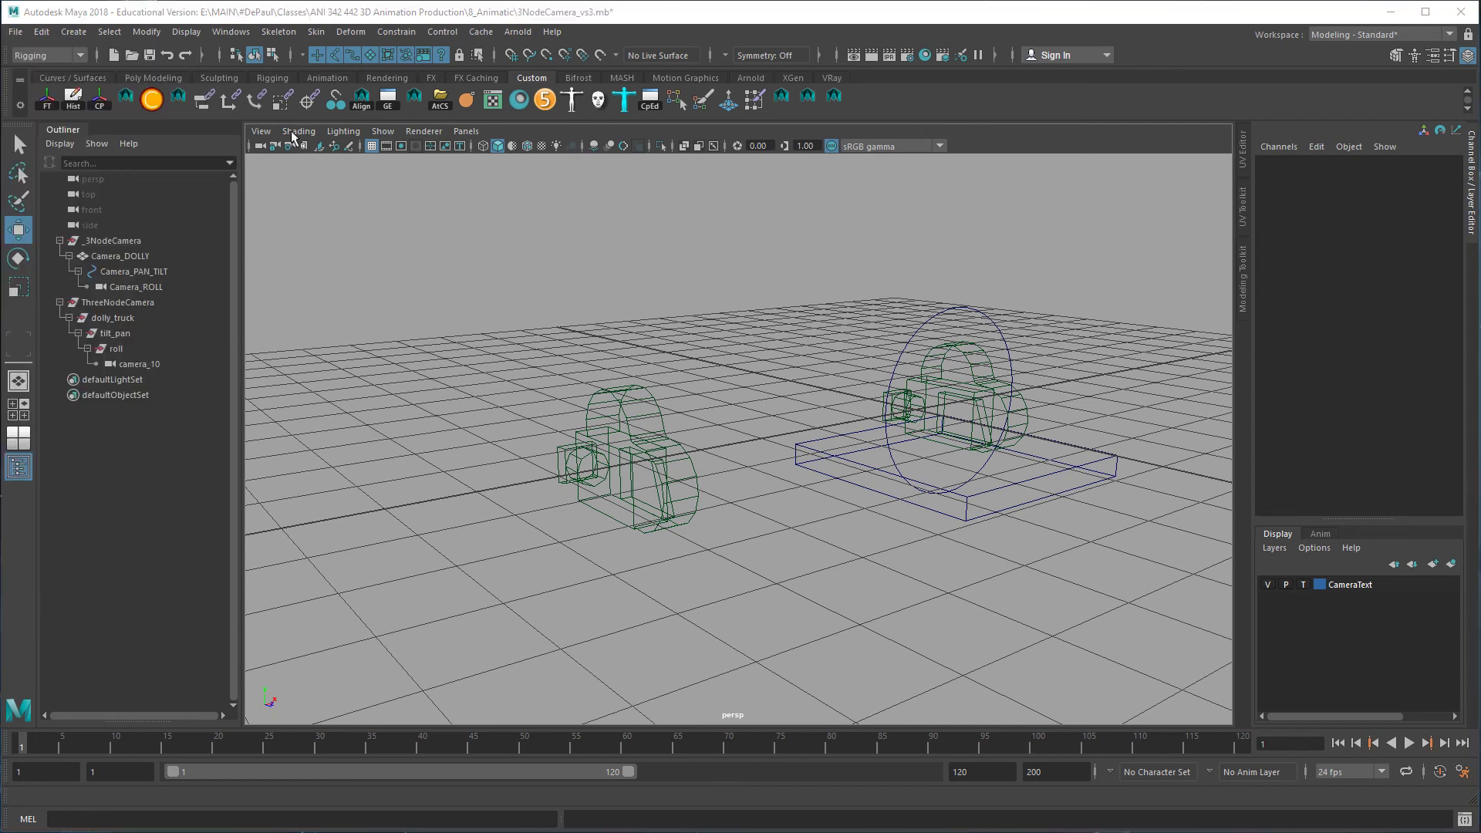
Open Starfish_shot01_vs02.mb from Starfish Wars > scenes > Shots > Shot 01 without saving the current scene
left_click(24, 35)
left_click(33, 71)
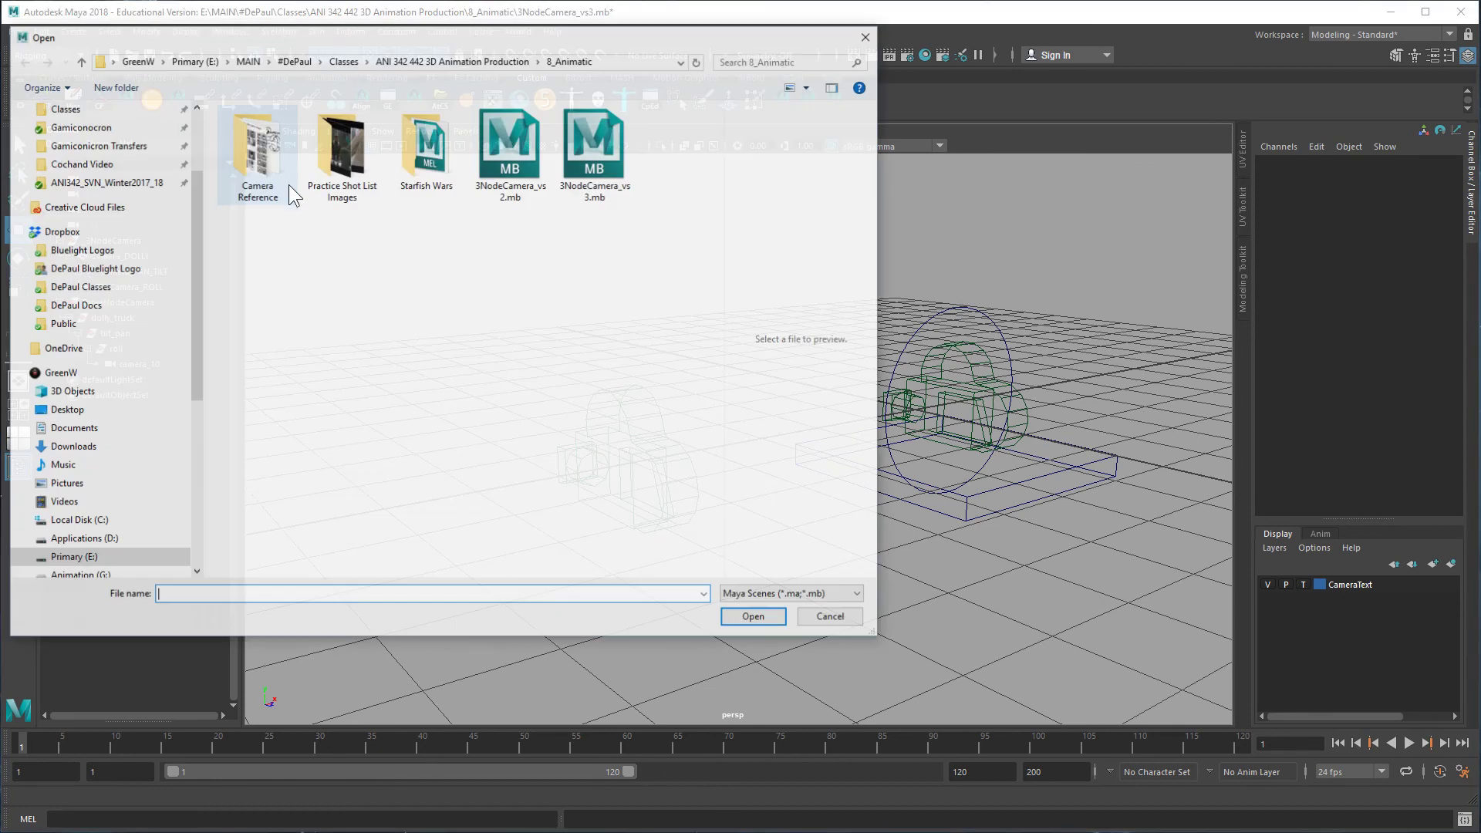
left_click(493, 163)
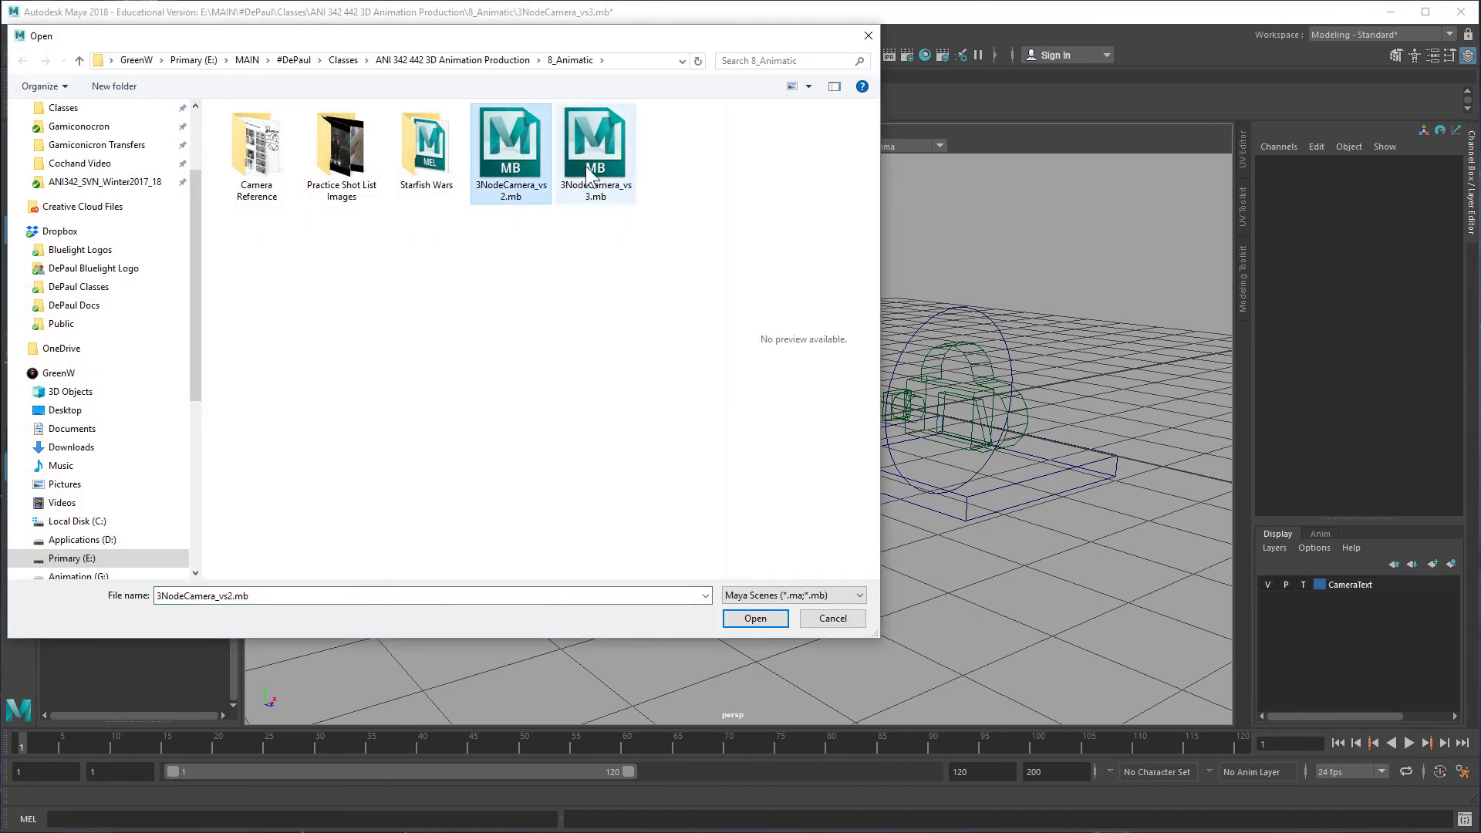
double_click(414, 166)
double_click(262, 279)
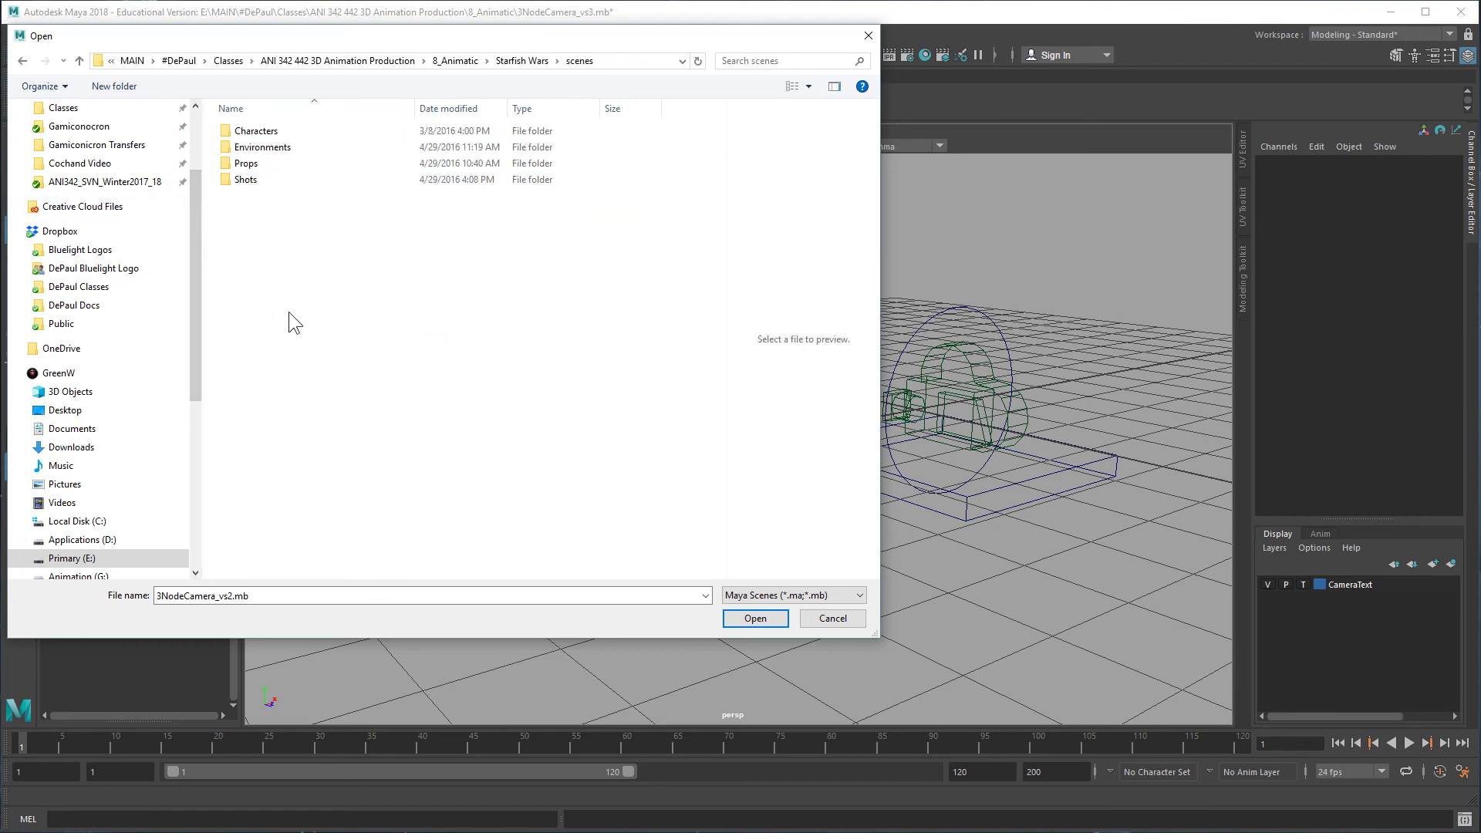
double_click(248, 181)
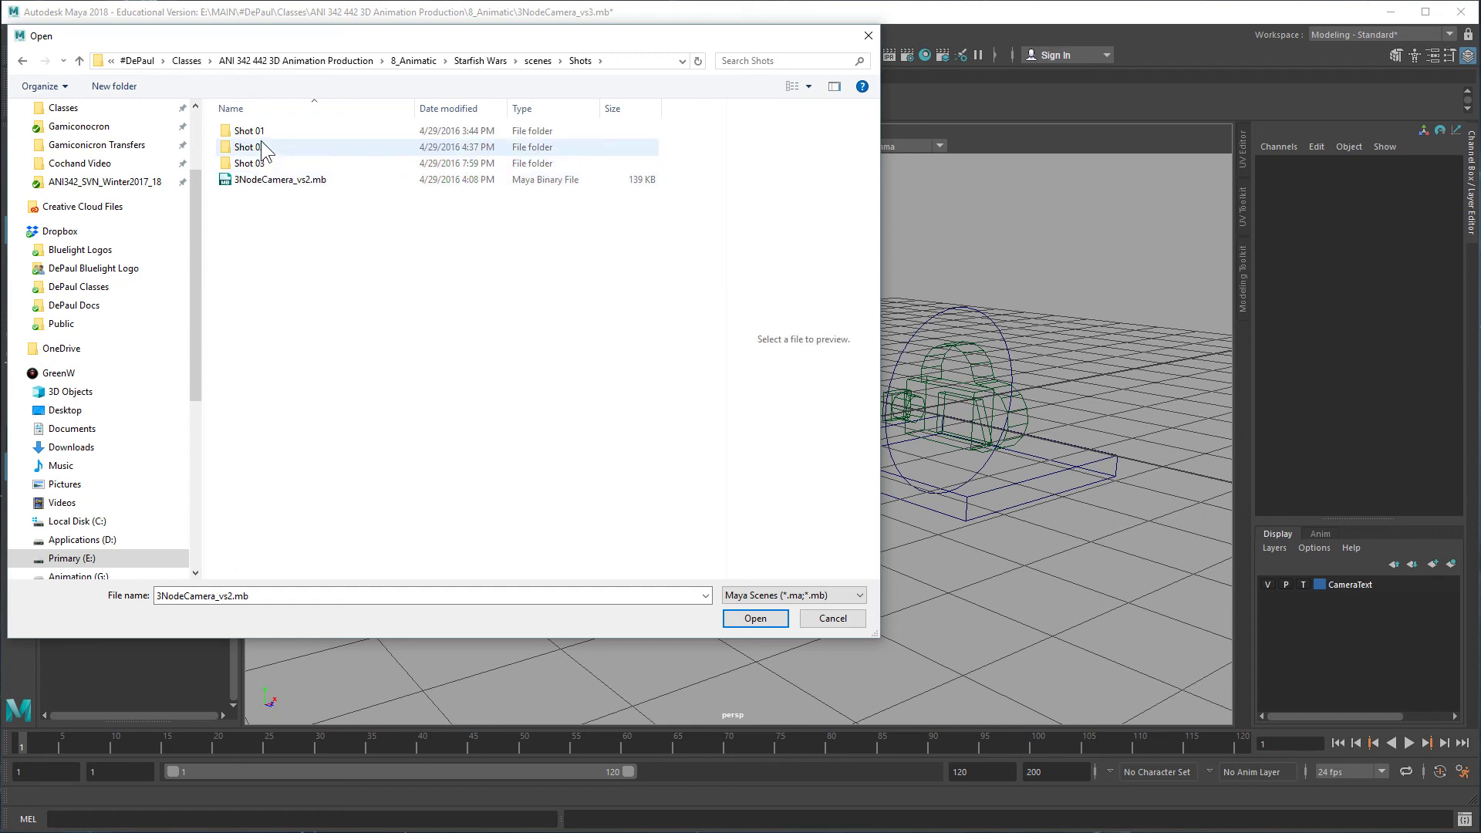
double_click(249, 131)
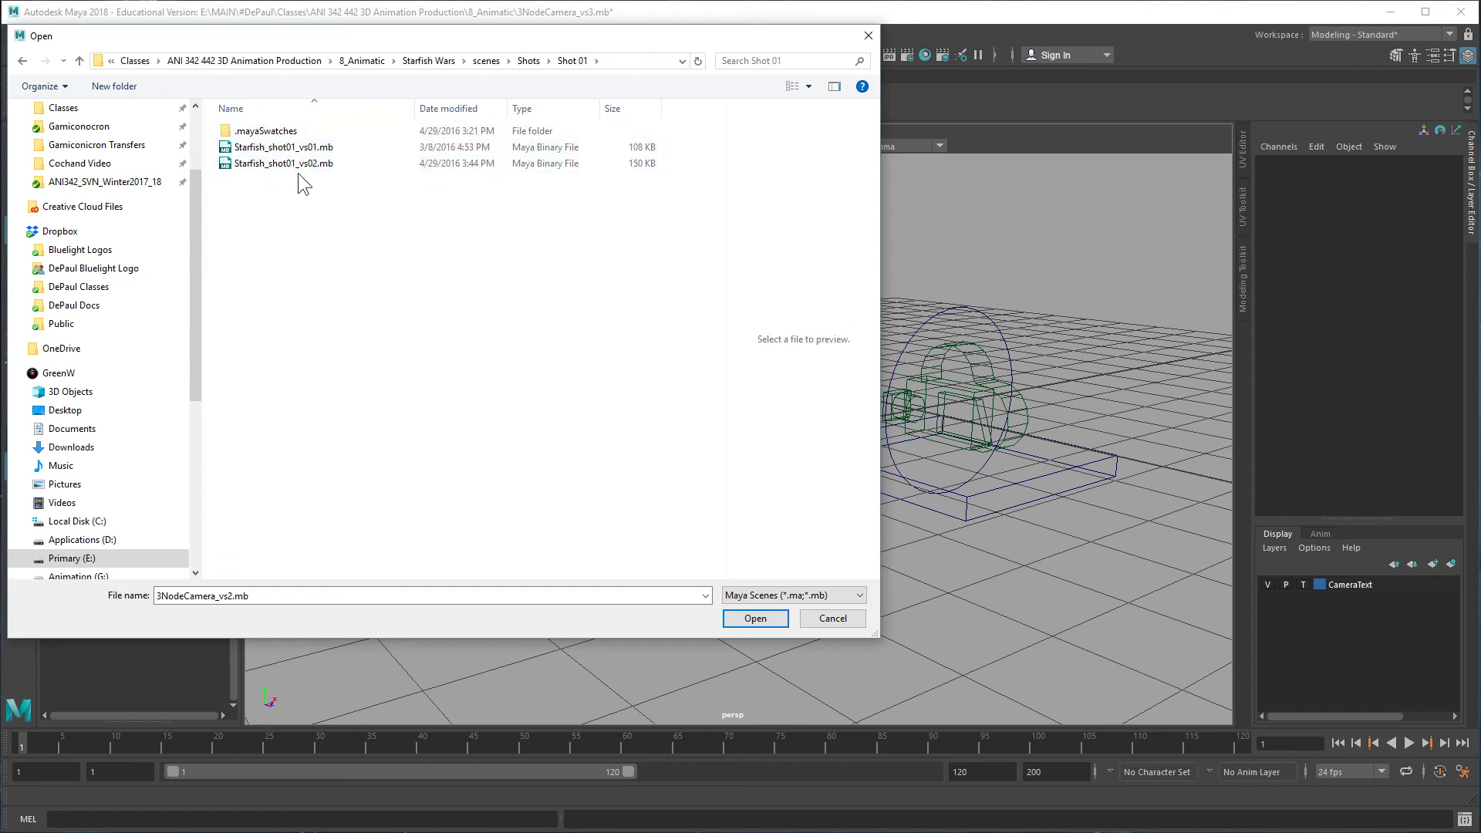
left_click(270, 162)
left_click(758, 618)
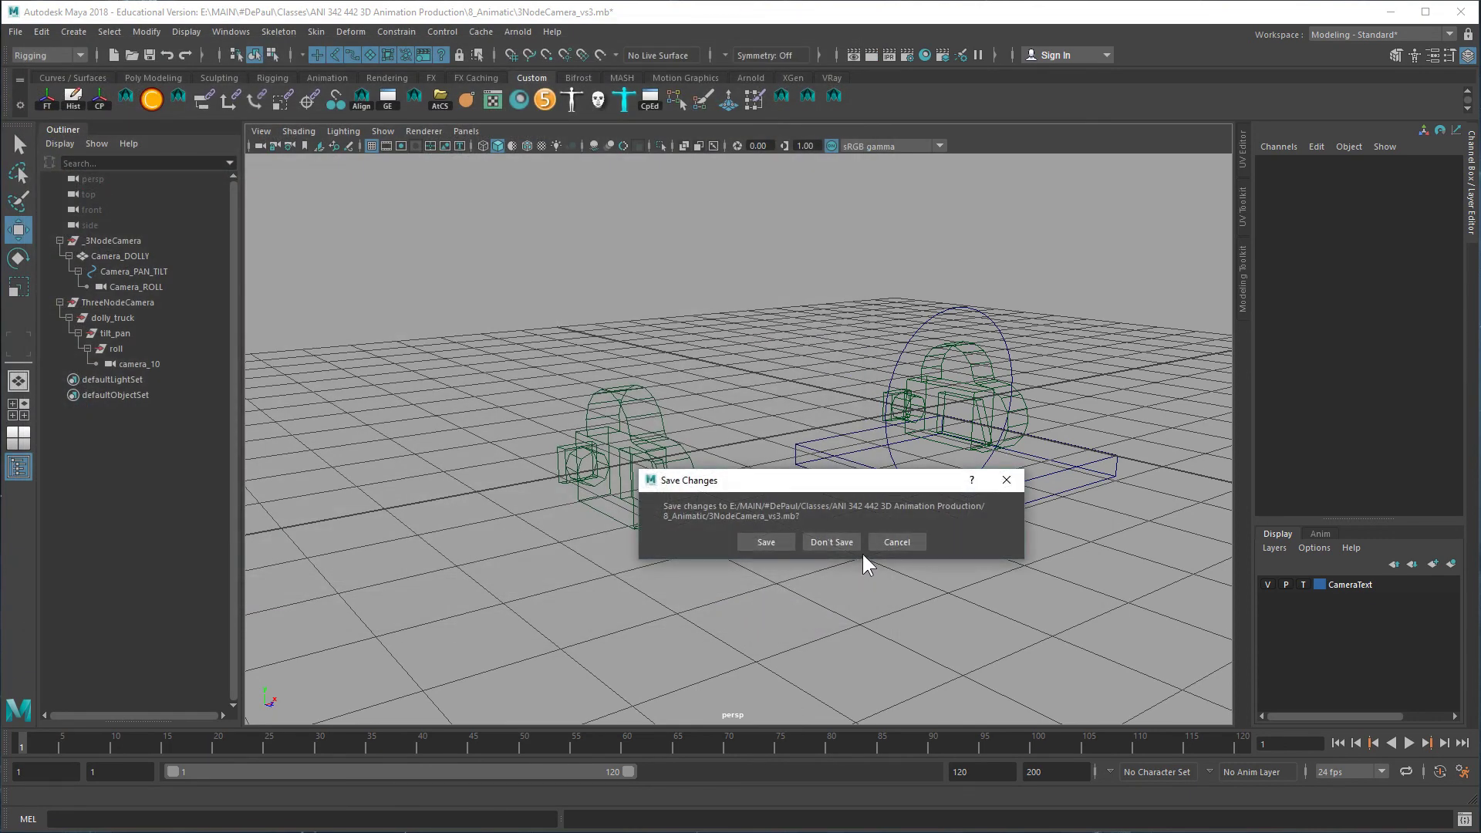
left_click(831, 542)
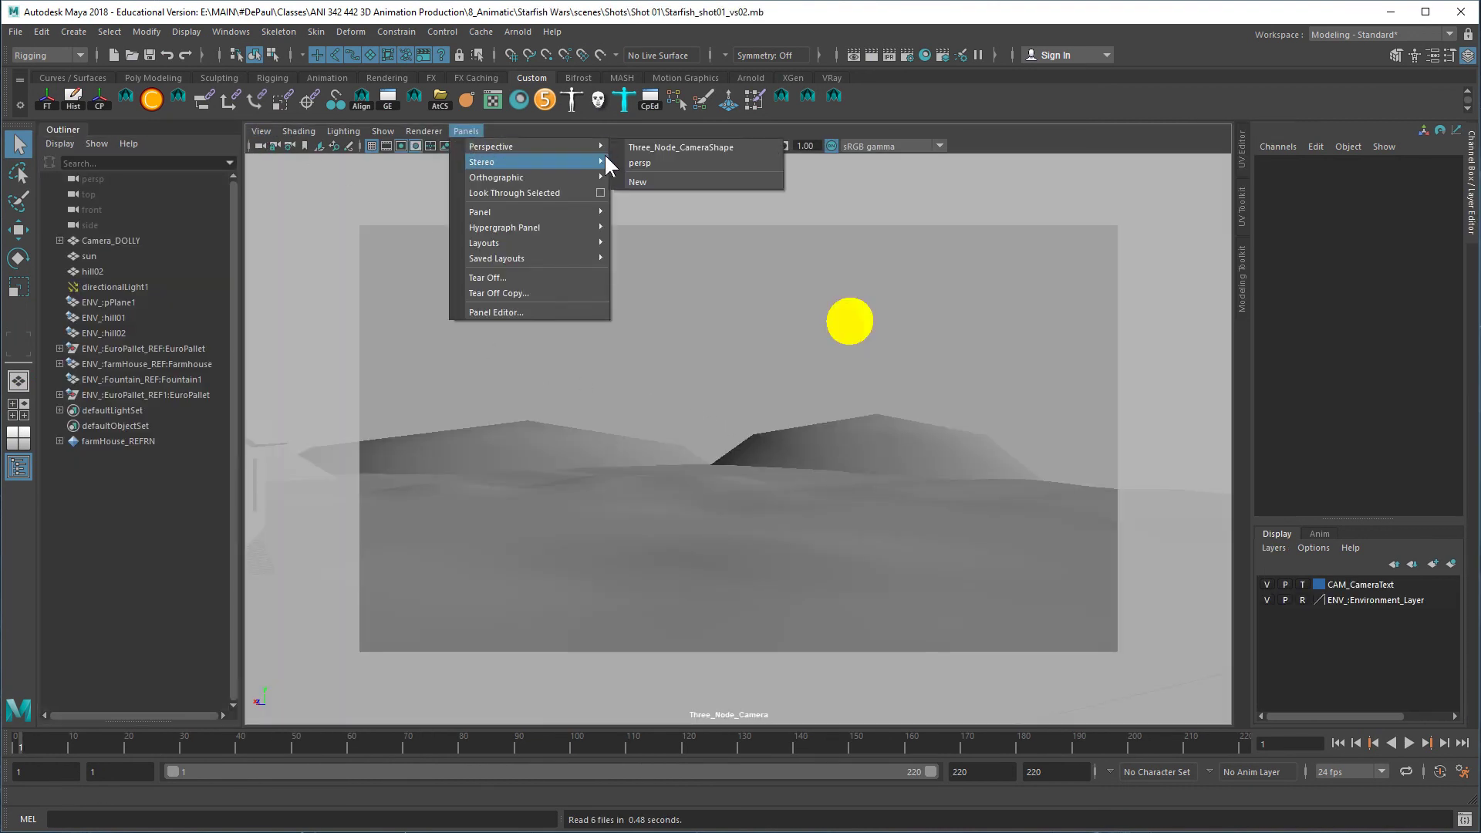
Create a new perspective camera for the viewport and frame the farmhouse from a low corner angle
left_click(645, 182)
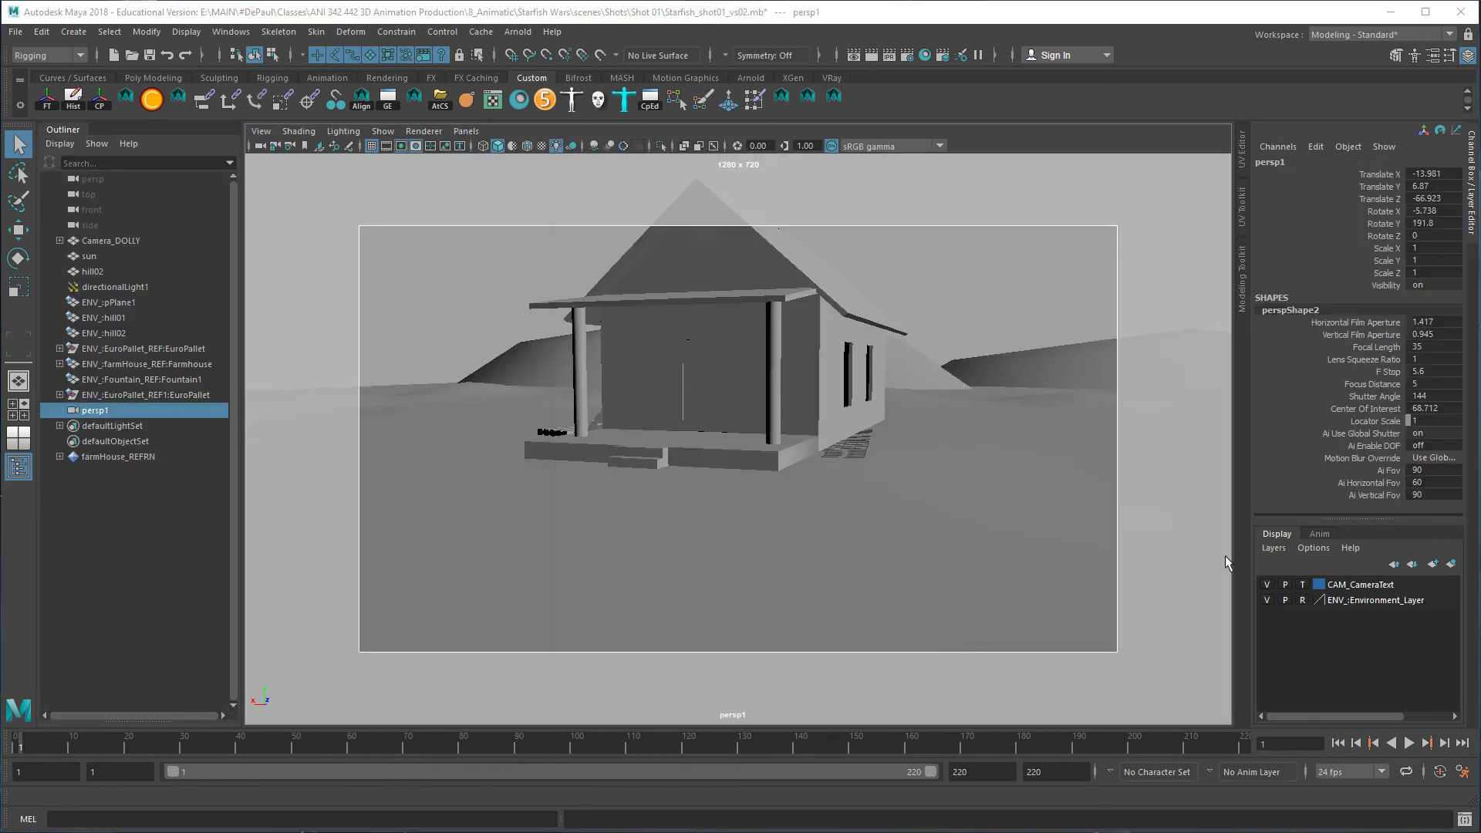
left_click_drag(1225, 556, 918, 549, "alt")
right_click_drag(918, 549, 867, 546, "alt")
left_click_drag(866, 546, 919, 586, "alt")
right_click_drag(919, 586, 917, 588, "alt")
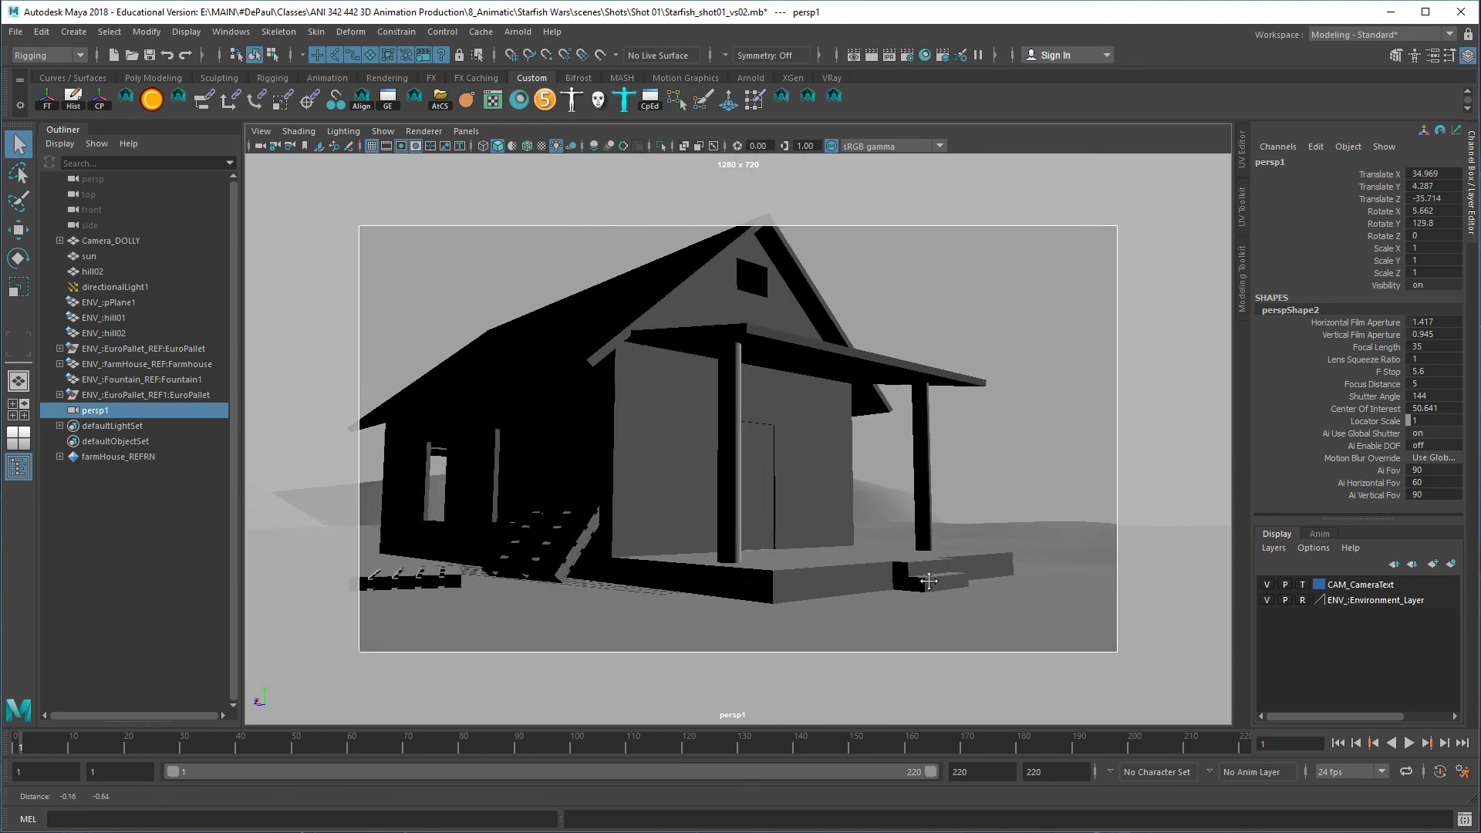
middle_click_drag(917, 588, 953, 572, "alt")
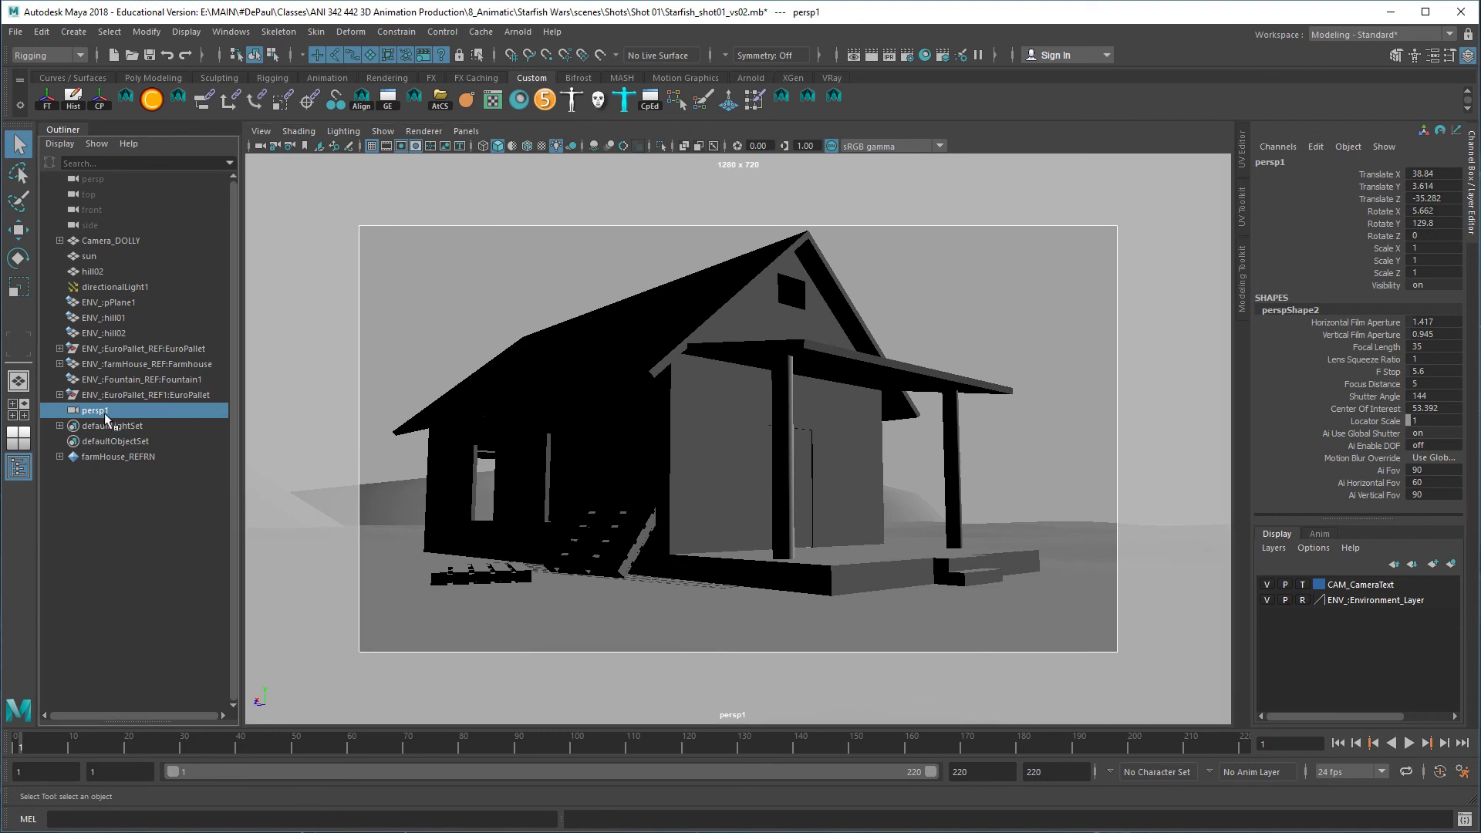
Switch to the four-view layout with the Move tool active and frame the persp1 camera beside its own view
key("w")
key("space")
key("f")
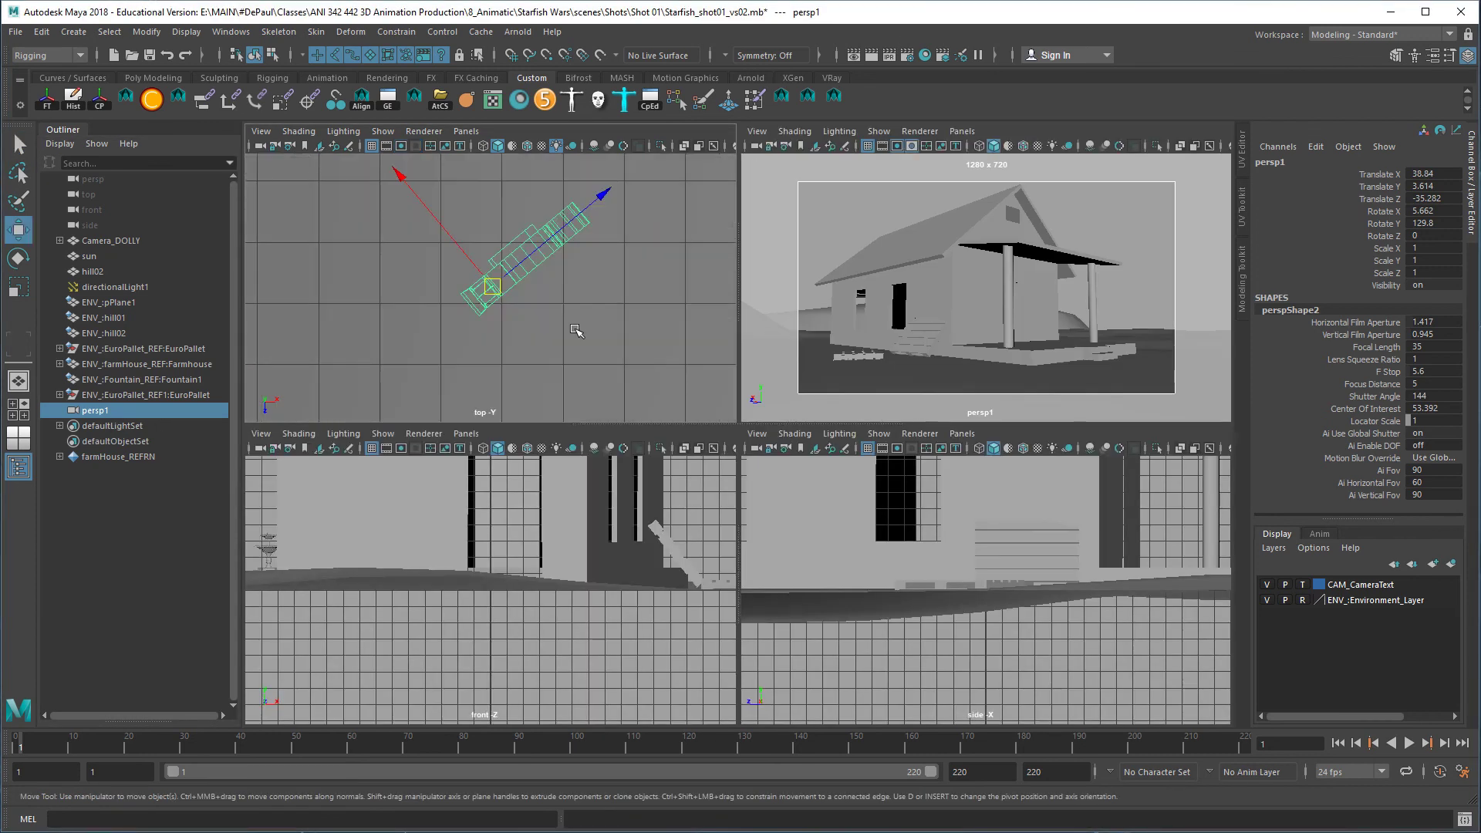
key("space")
Try rotating persp1 and its pivot orientation, and undo the test rotations
left_click_drag(571, 321, 612, 347)
key("e")
key("ctrl+z")
key("ctrl+z")
key("ctrl+z")
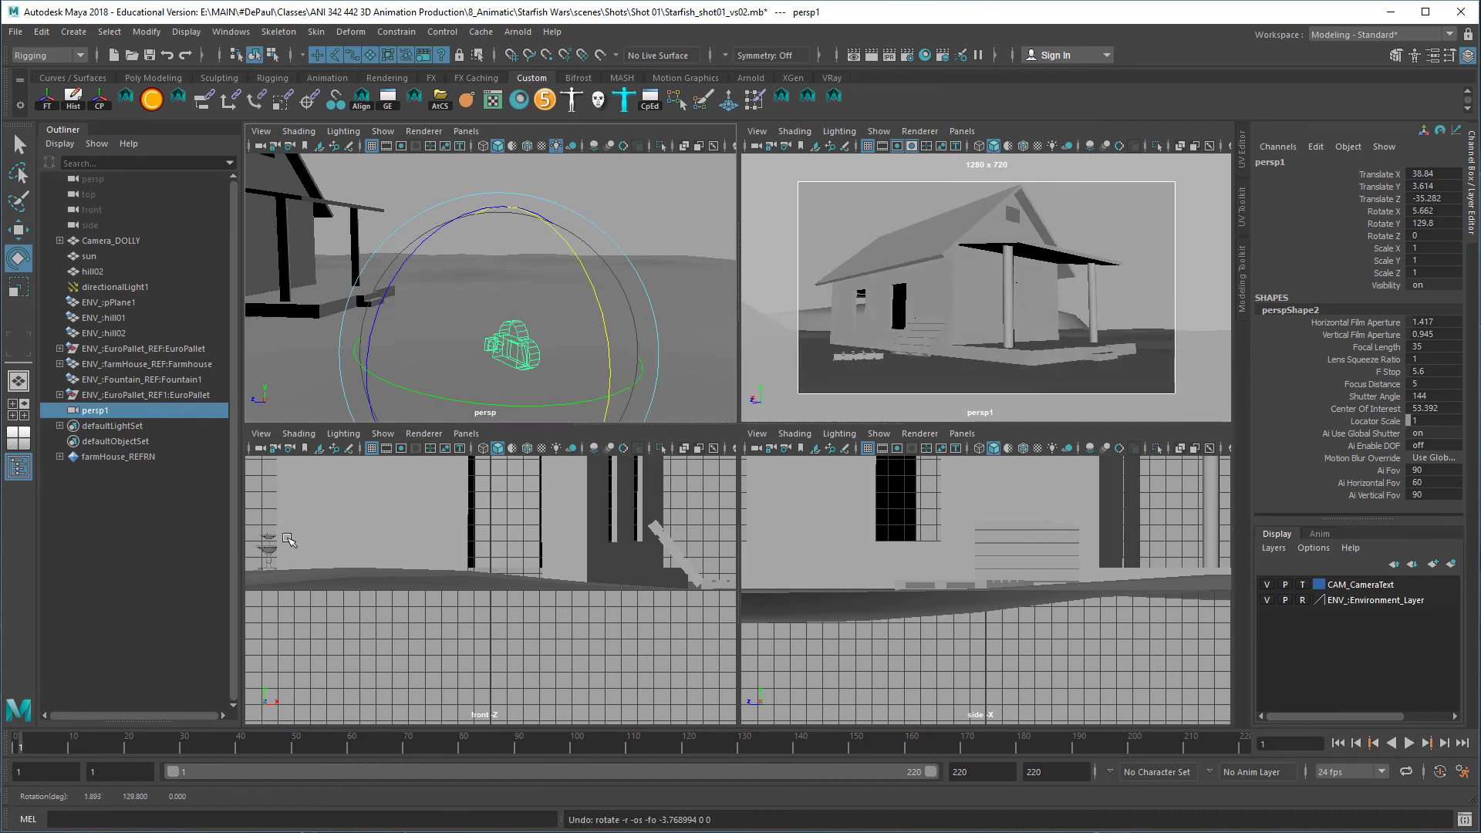
key("d")
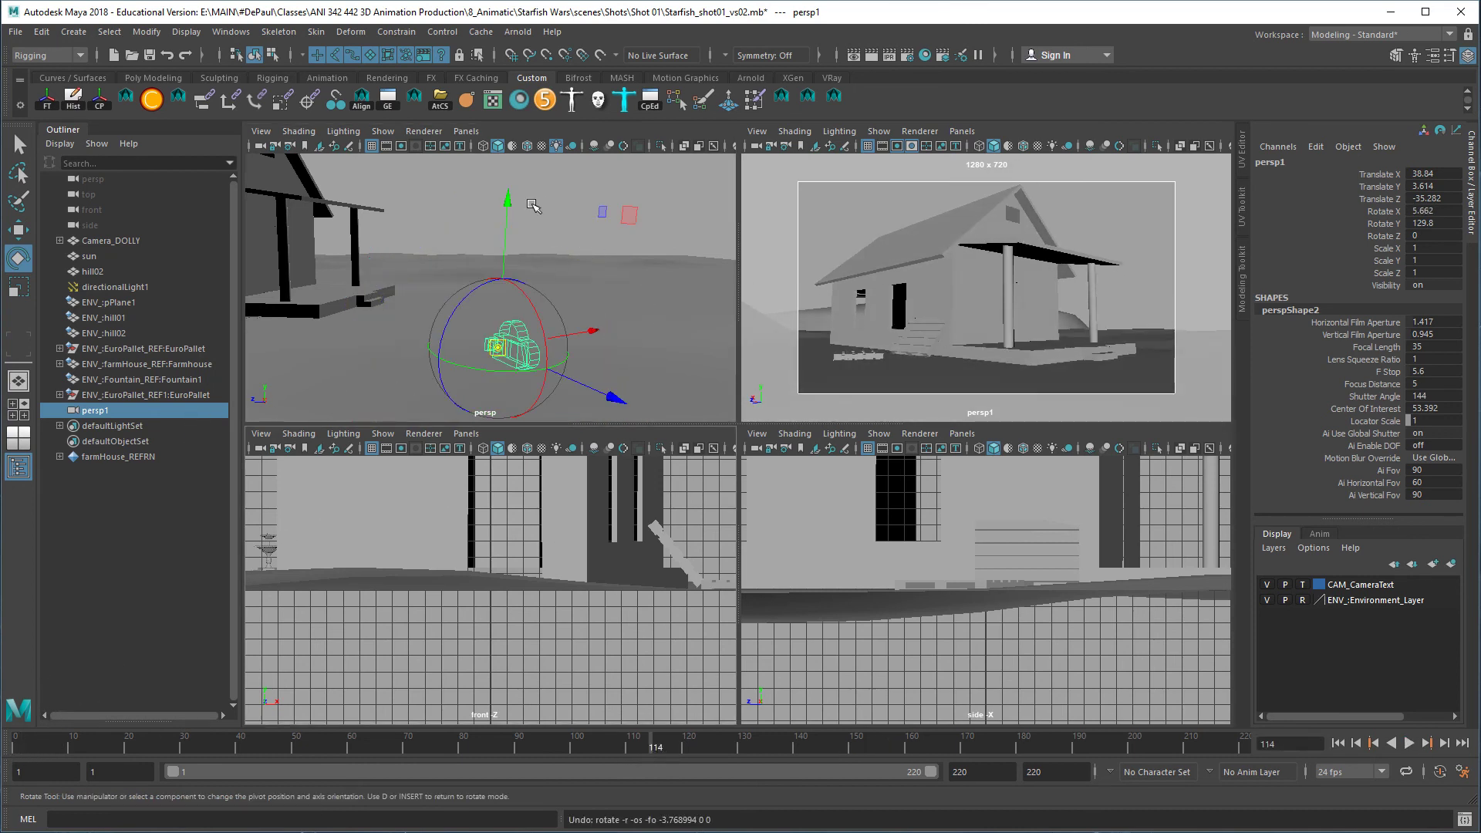
left_click_drag(553, 346, 566, 327)
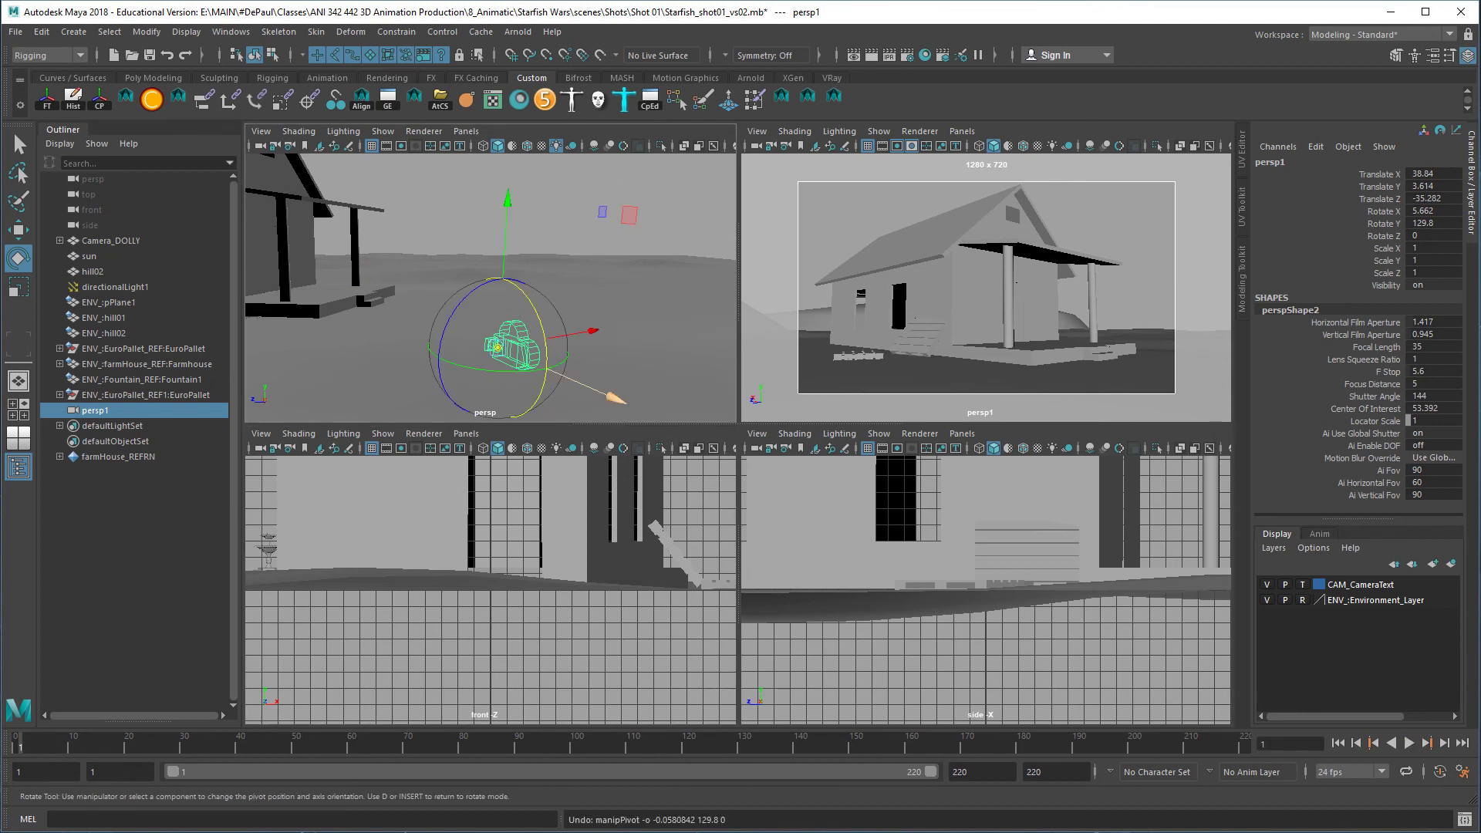
Key persp1's current pose at frame 118, and a pose with Rotate X at about 21 at frame 1
left_click(674, 696)
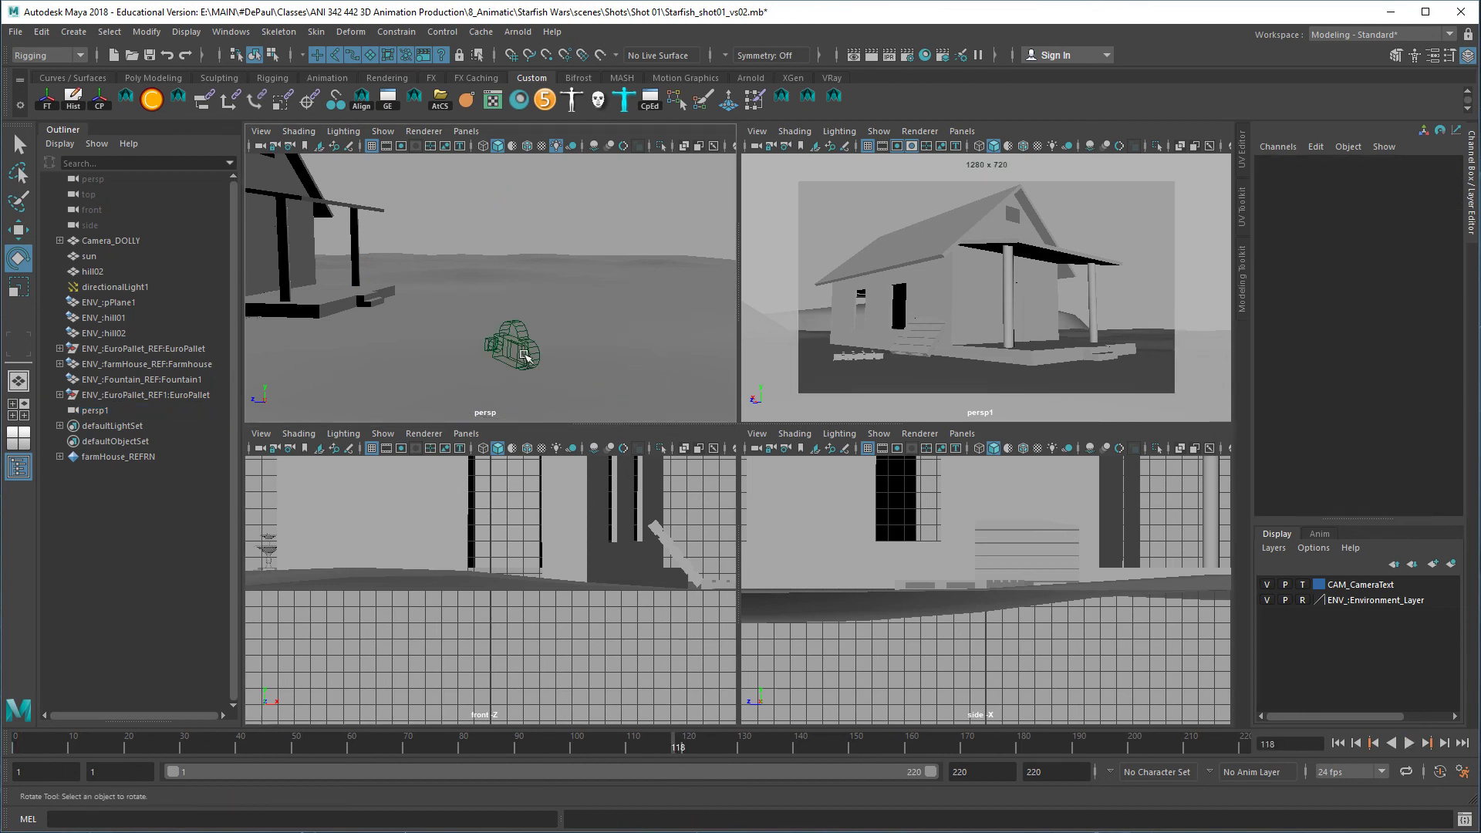
left_click(527, 354)
left_click_drag(614, 330, 608, 354)
left_click(16, 744)
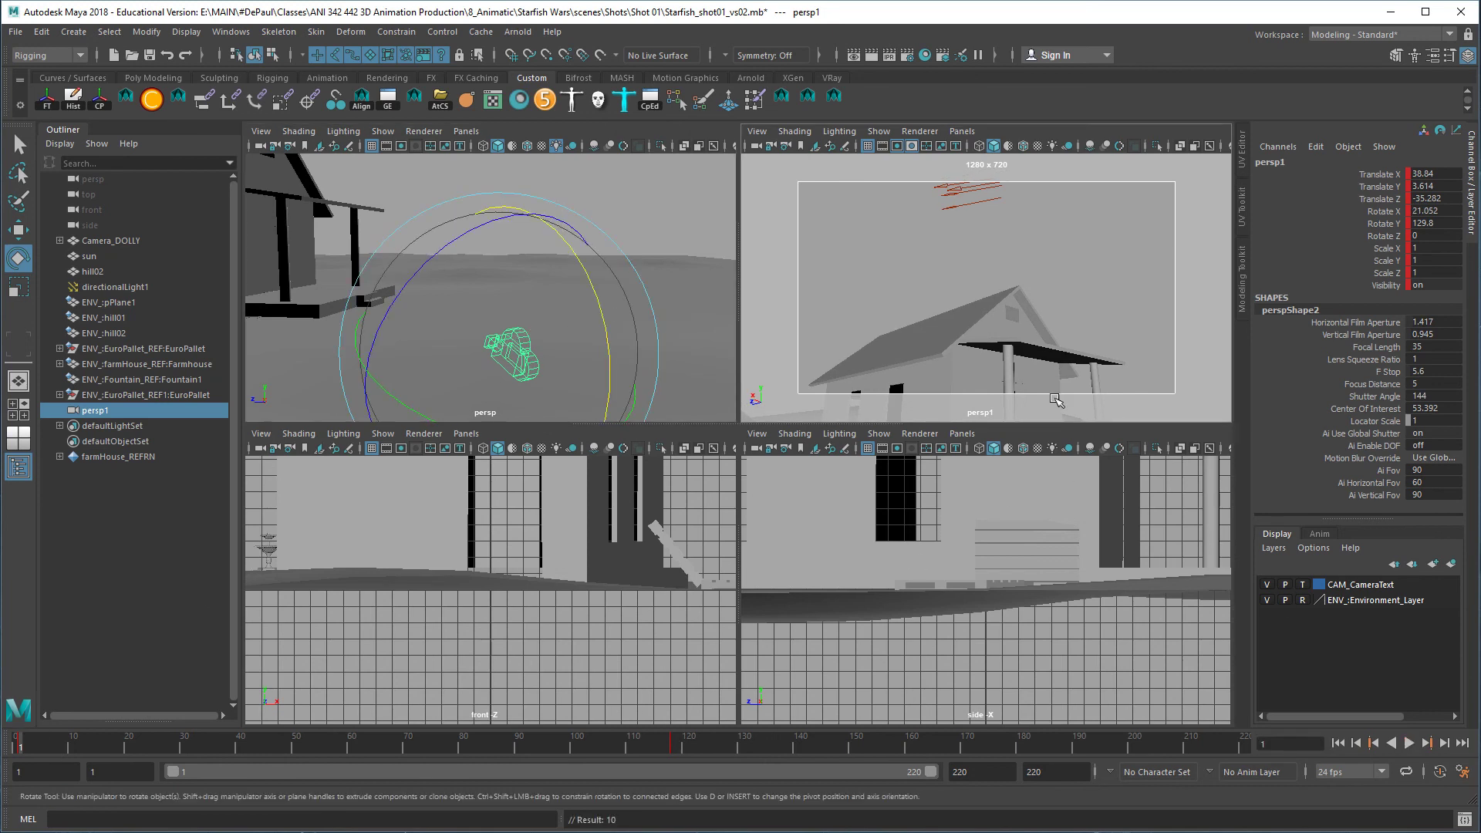
Clear the selection and play back the persp1 animation to check the tilt, and stop the playback
left_click(1085, 343)
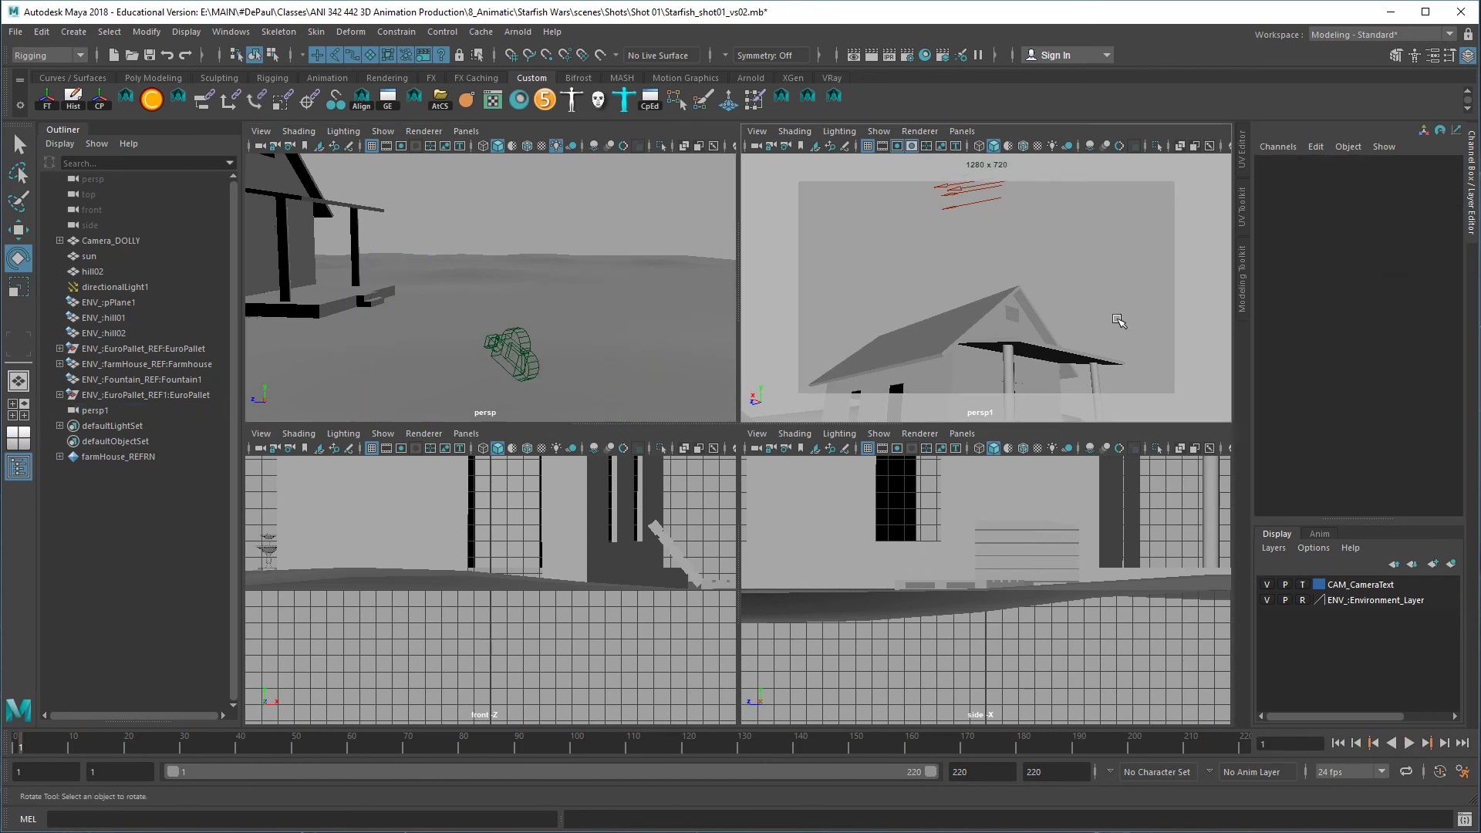
left_click(1410, 743)
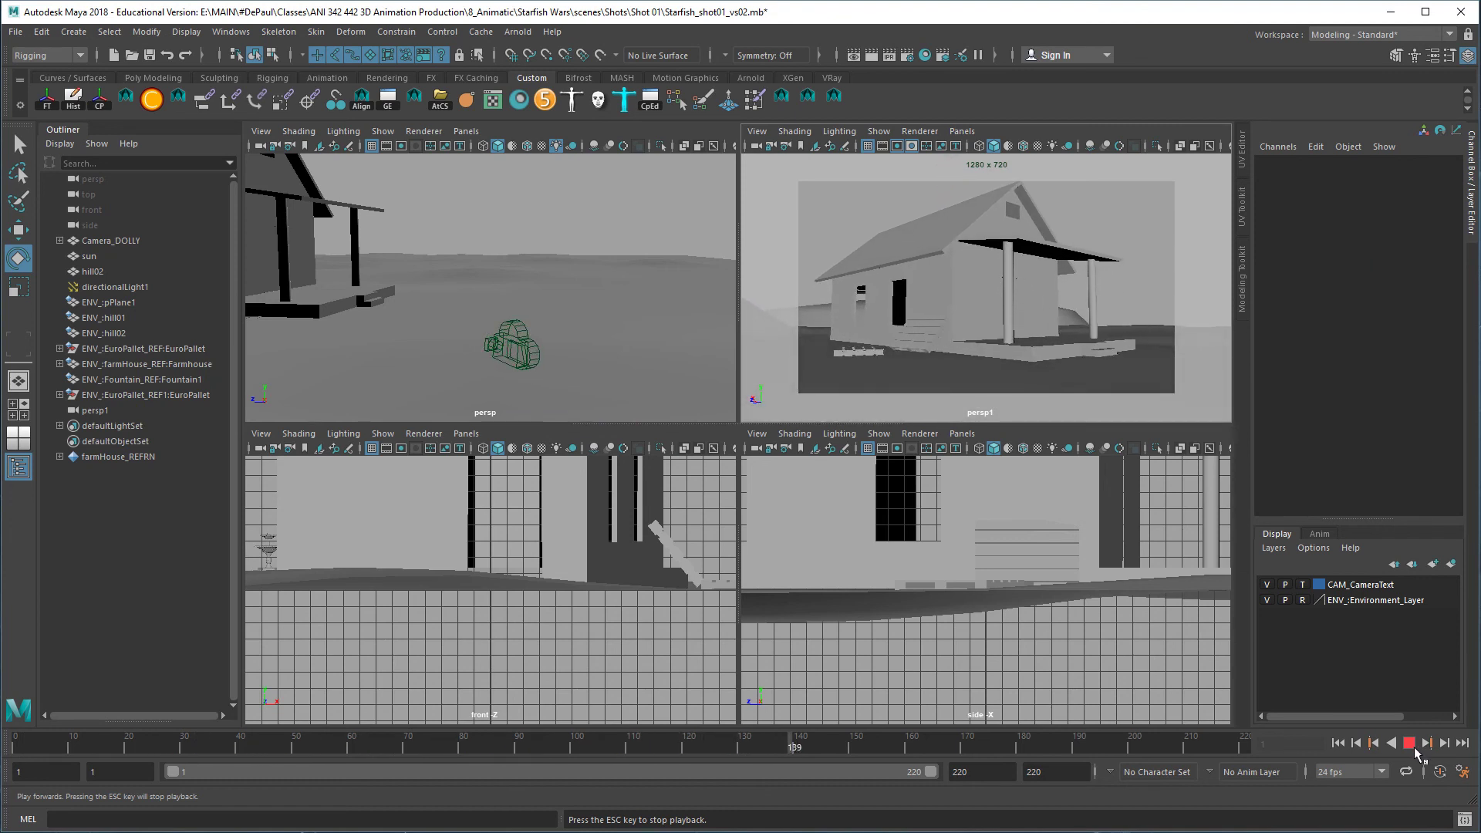
left_click(1411, 744)
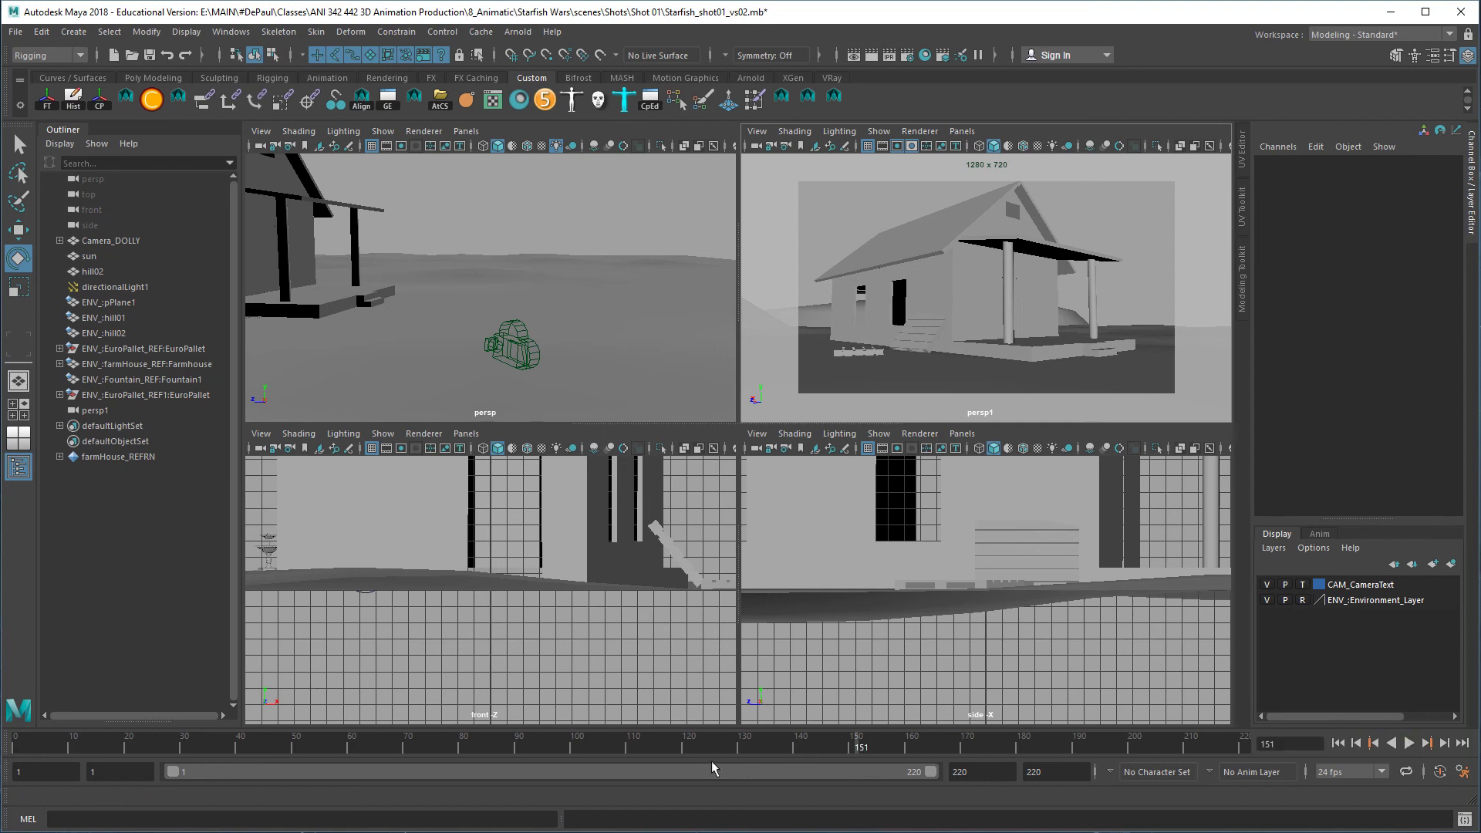
Rotate persp1 at frame 1 to about 97, 103.4 and 80.7 degrees in X, Y and Z and key it
left_click(532, 355)
left_click_drag(47, 746, 18, 745)
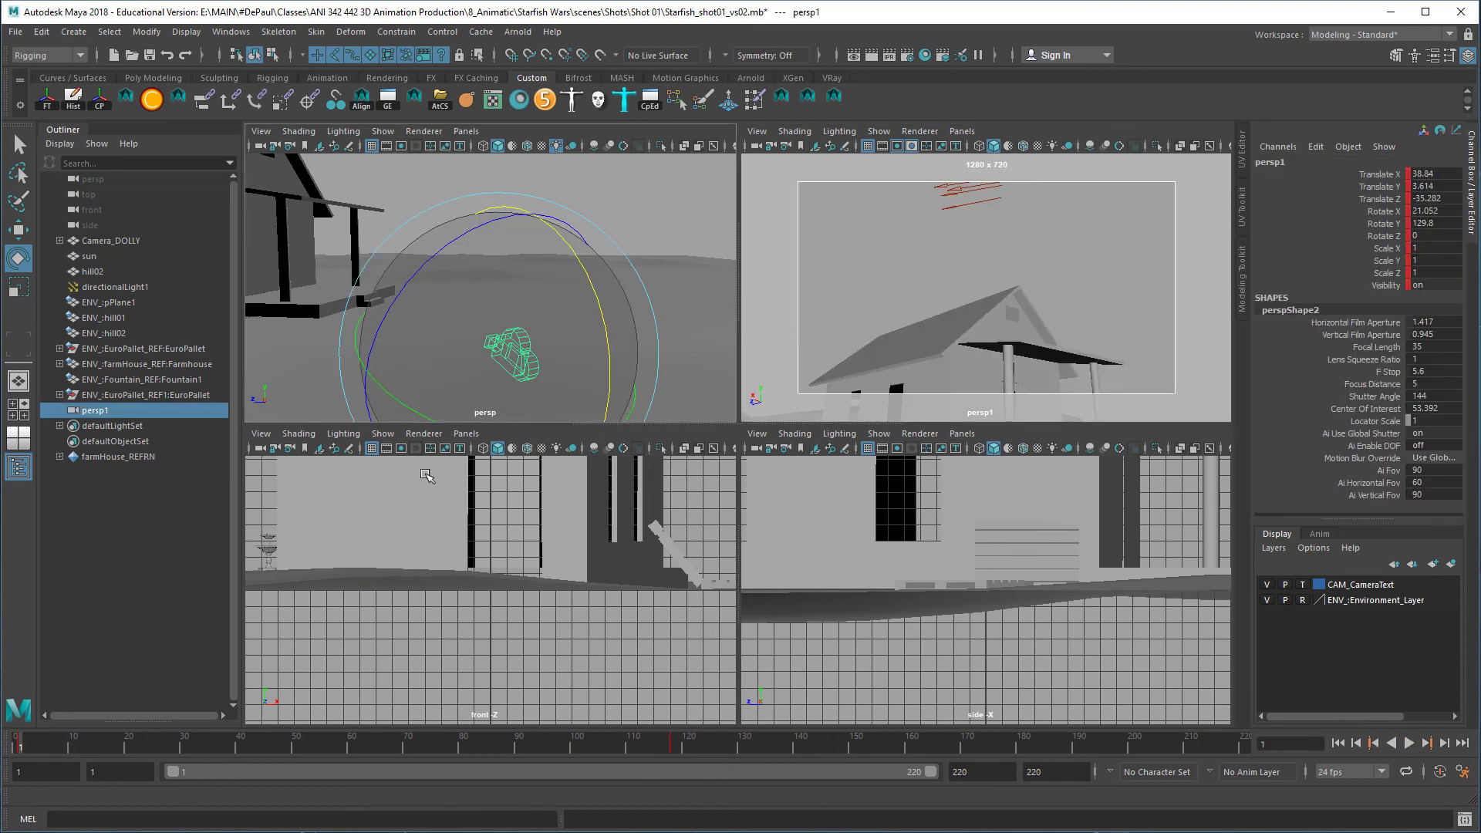
left_click_drag(359, 352, 338, 403)
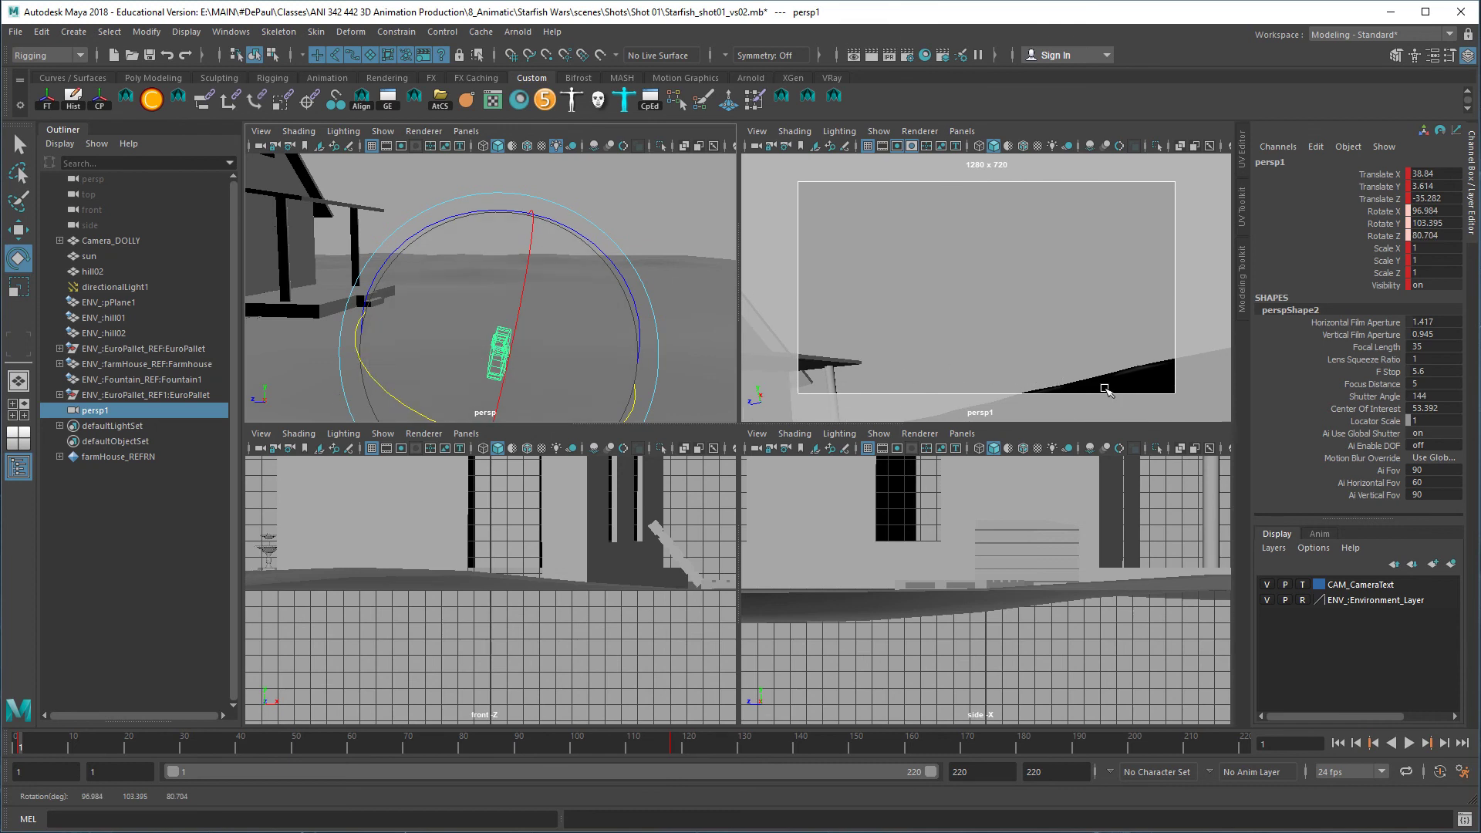
key("s")
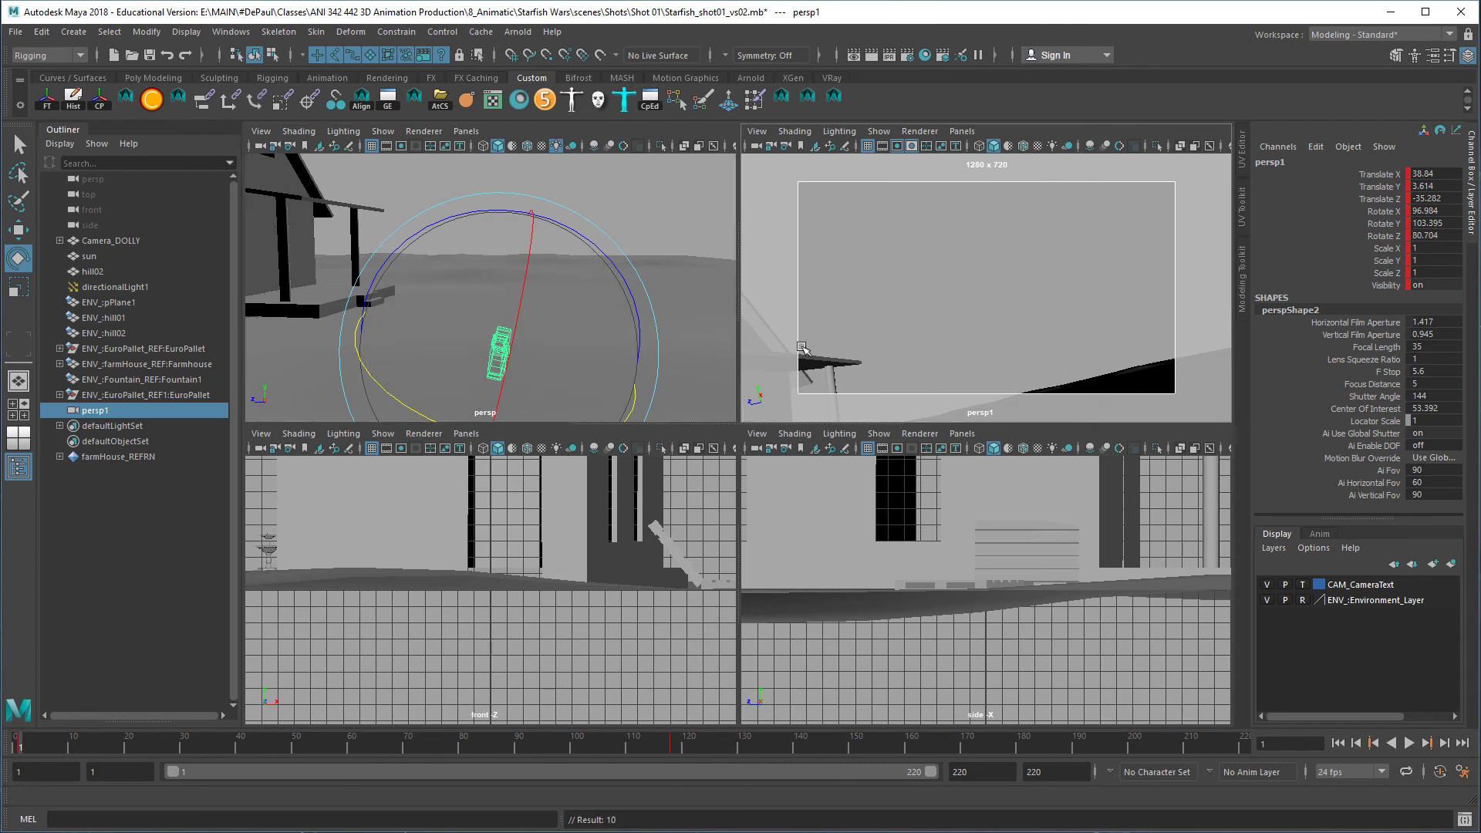
Maximize the persp1 view, play and scrub its animation to examine the combined-axis rotation, and clear the selection
key("space")
left_click(1412, 744)
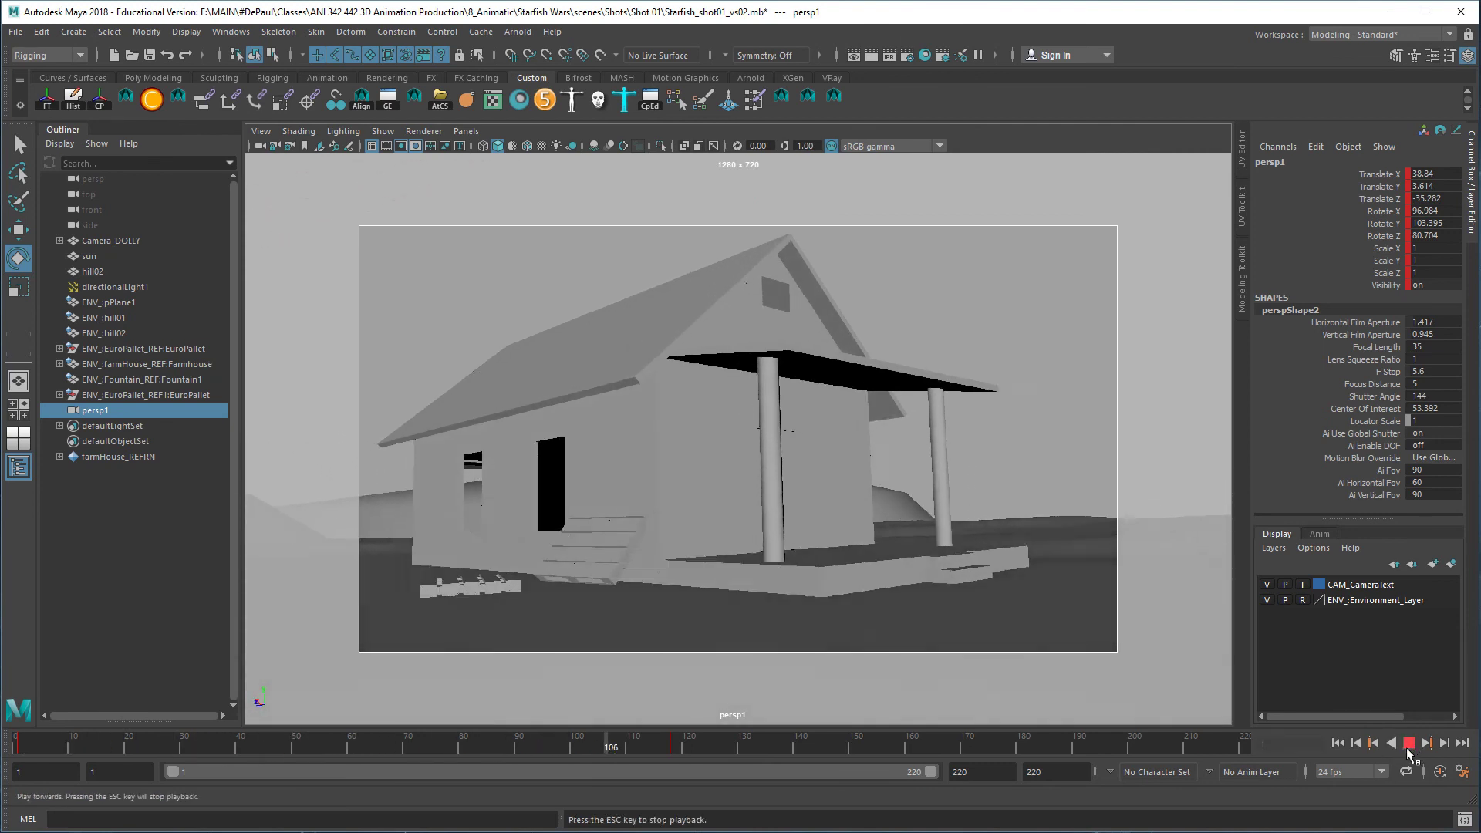
left_click(1408, 744)
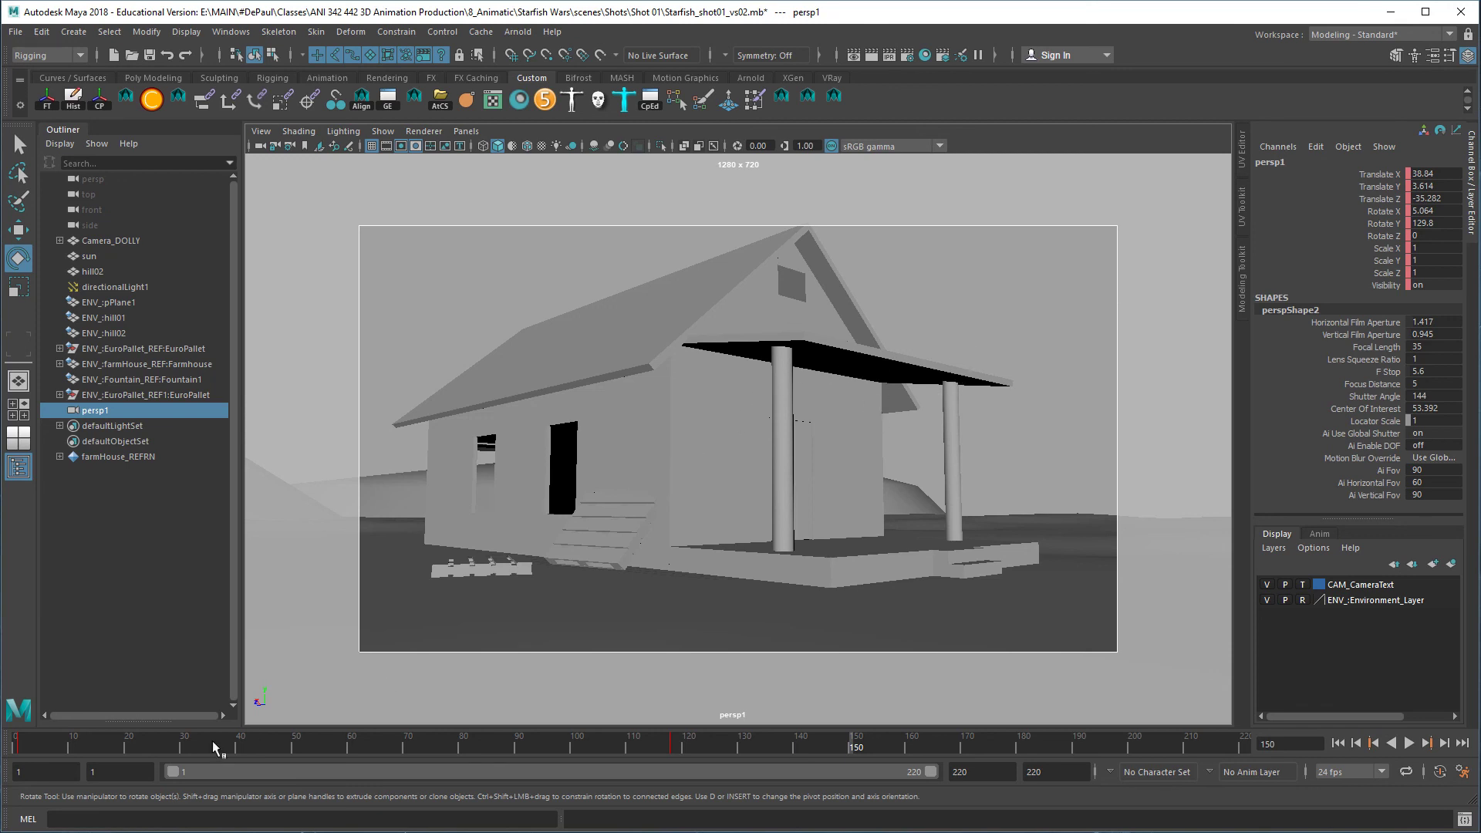
left_click_drag(211, 745, 778, 745)
left_click(1080, 358)
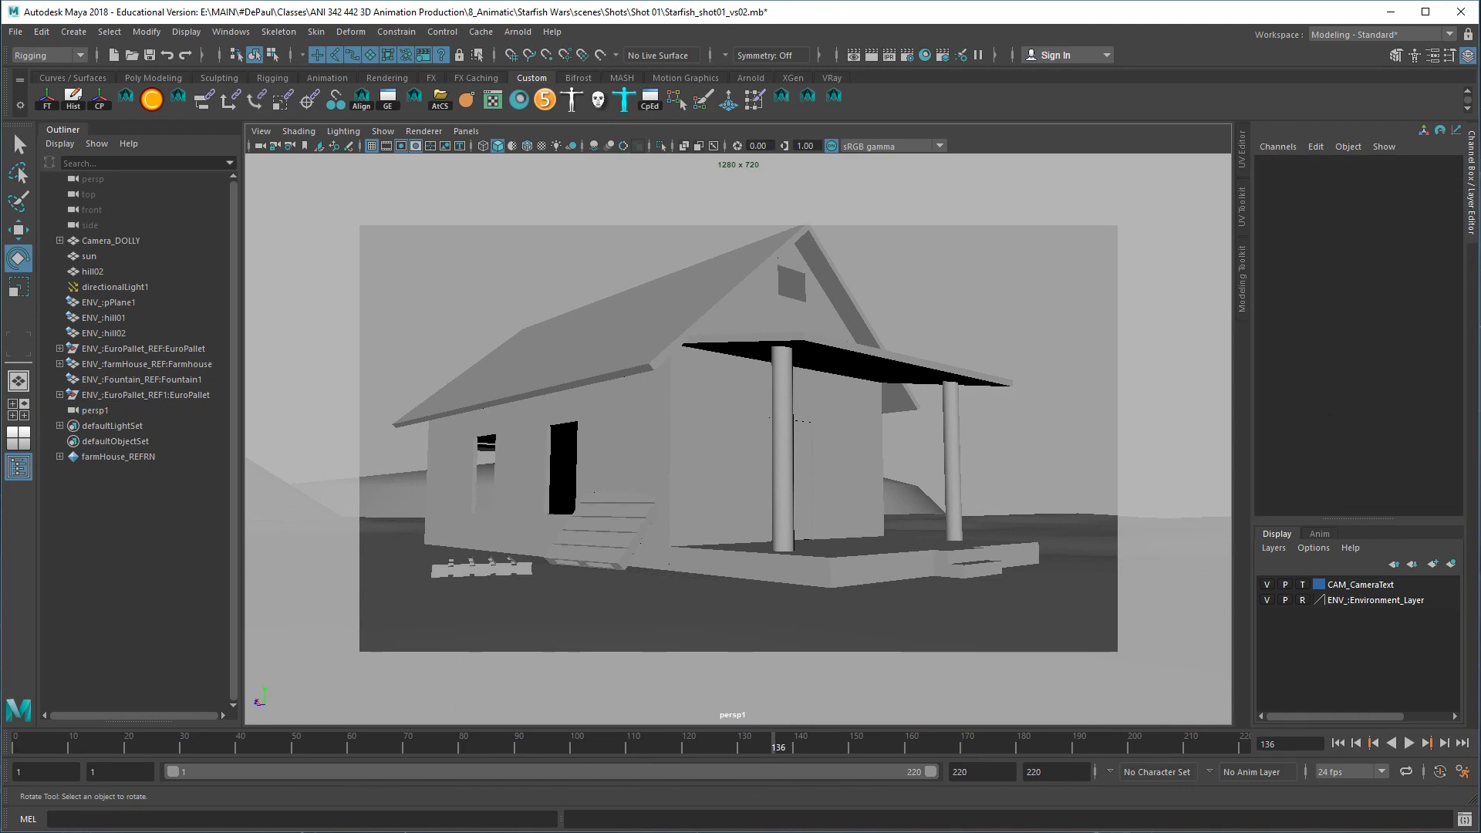